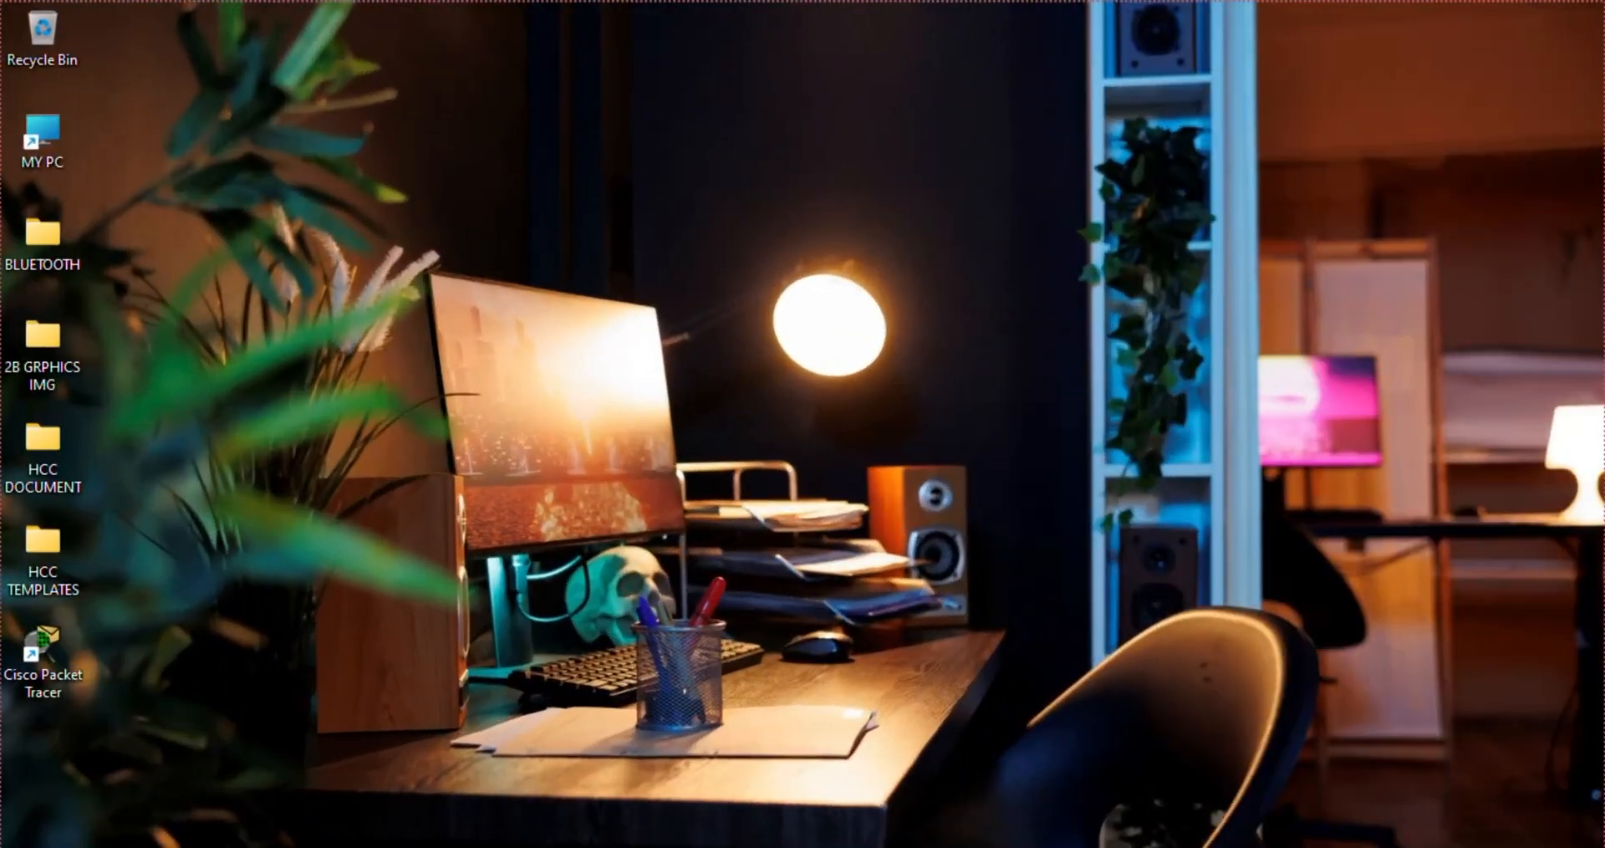
Launch Photoshop and open the image 2a4b16297981ea70de293d2c5f2bf321.jpg from the IMG folder as a new document
click(845, 846)
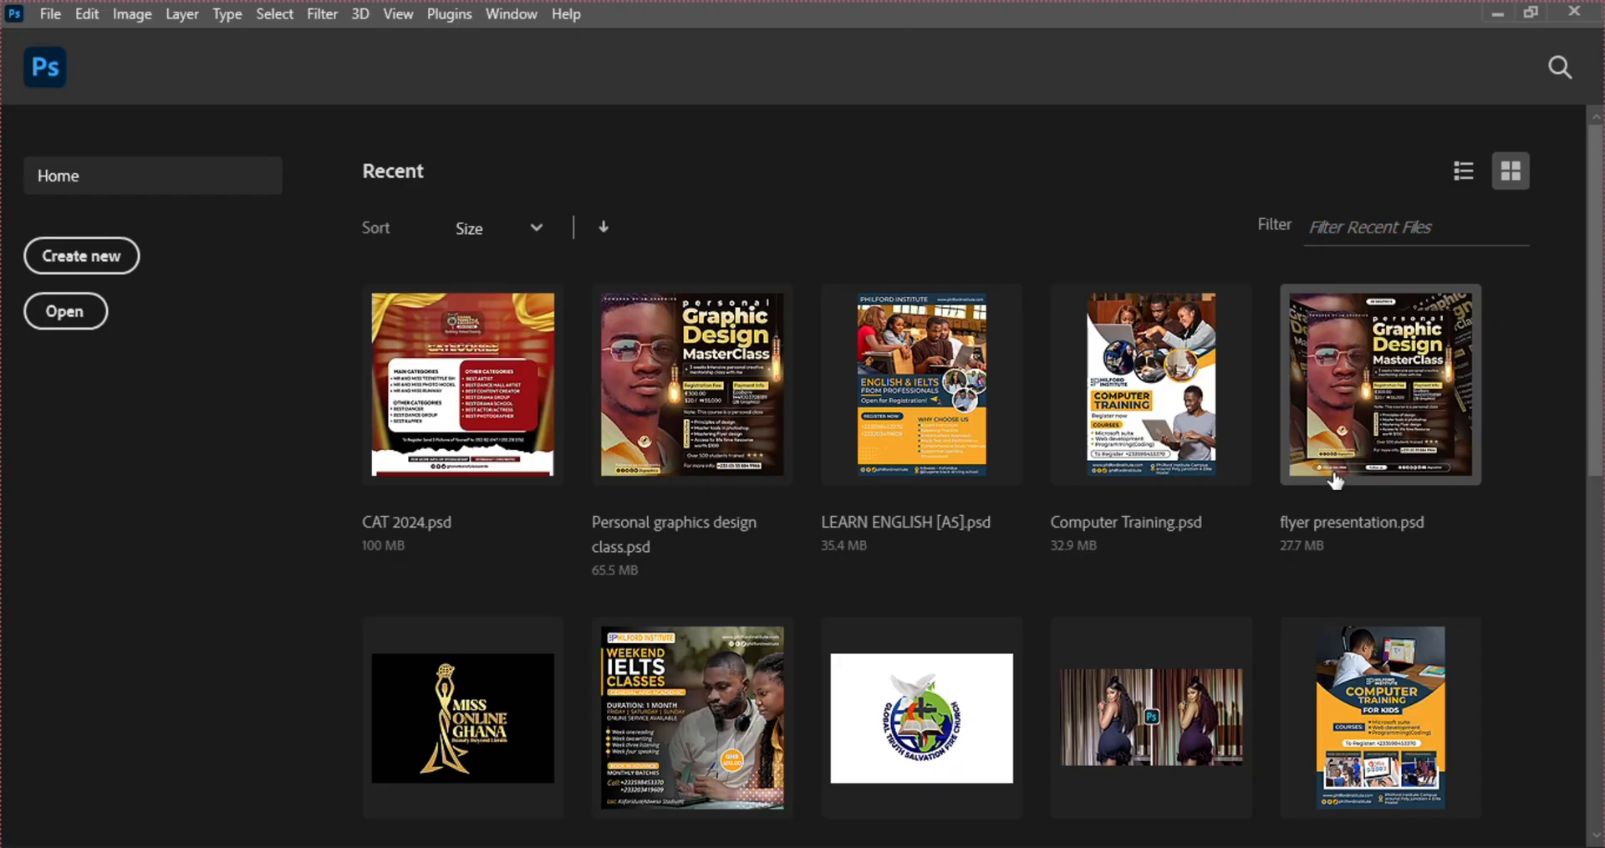
key(alt+Tab)
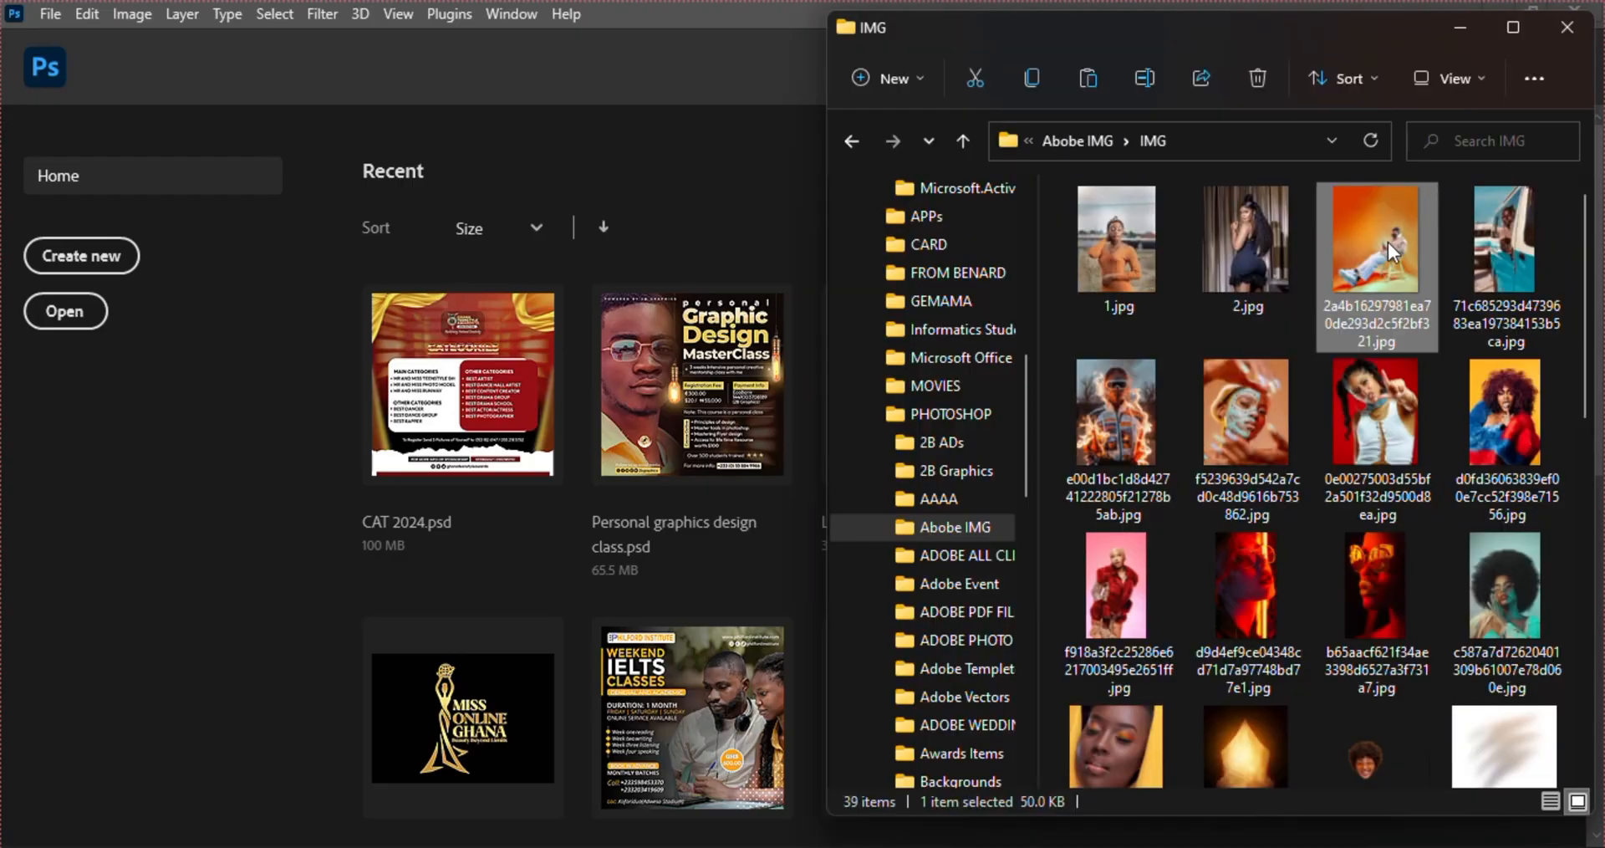
drag(1375, 243, 580, 75)
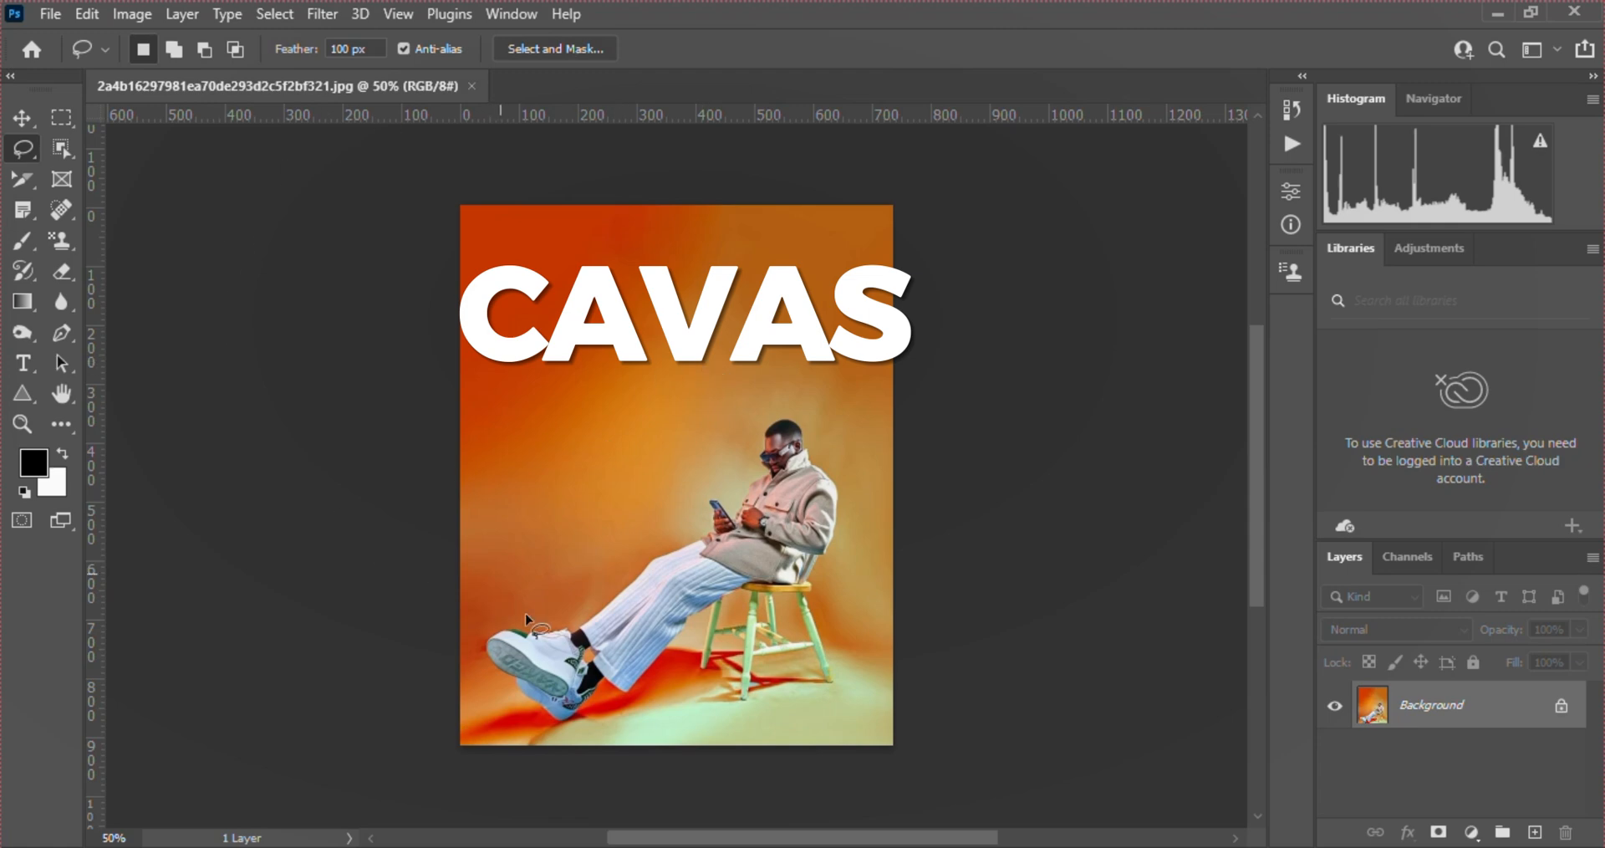
Activate the Move tool and bring the Paths and Navigator panels to the front
key(v)
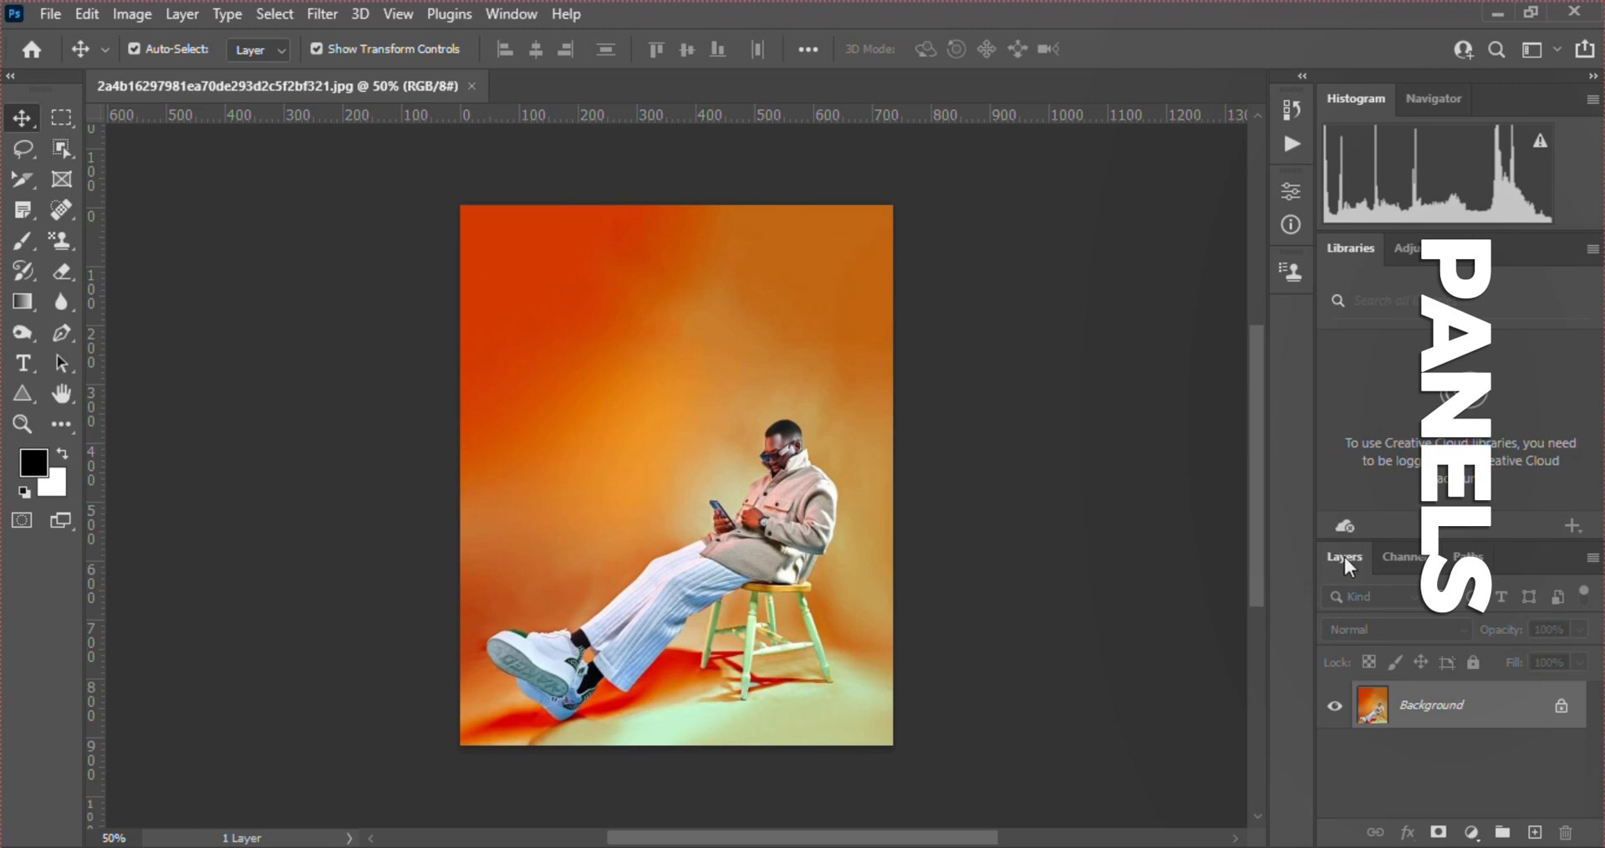
click(1459, 556)
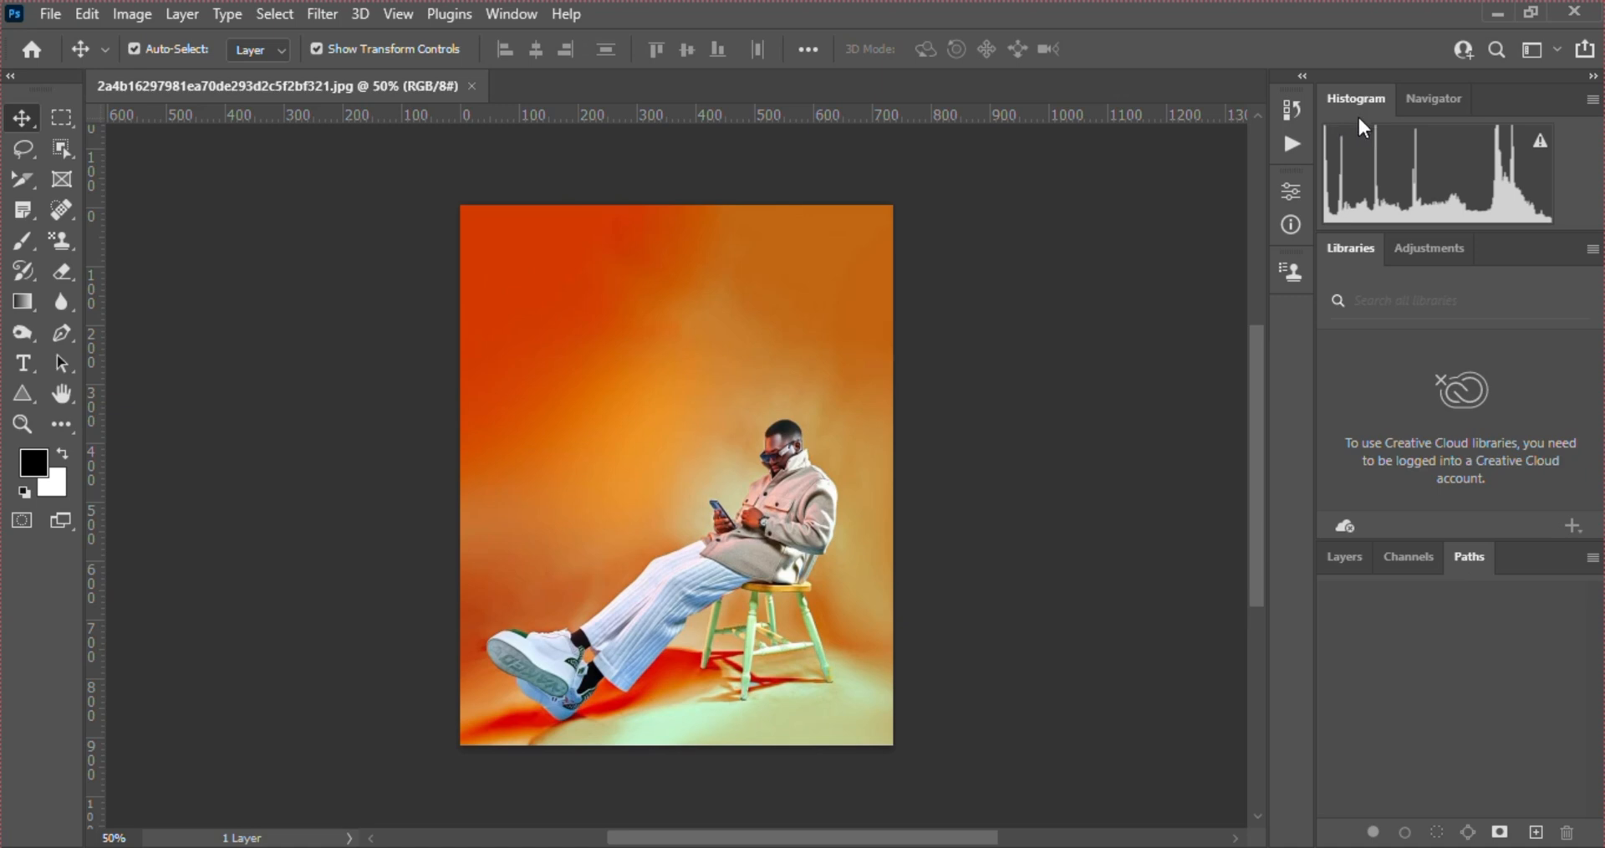
click(1417, 102)
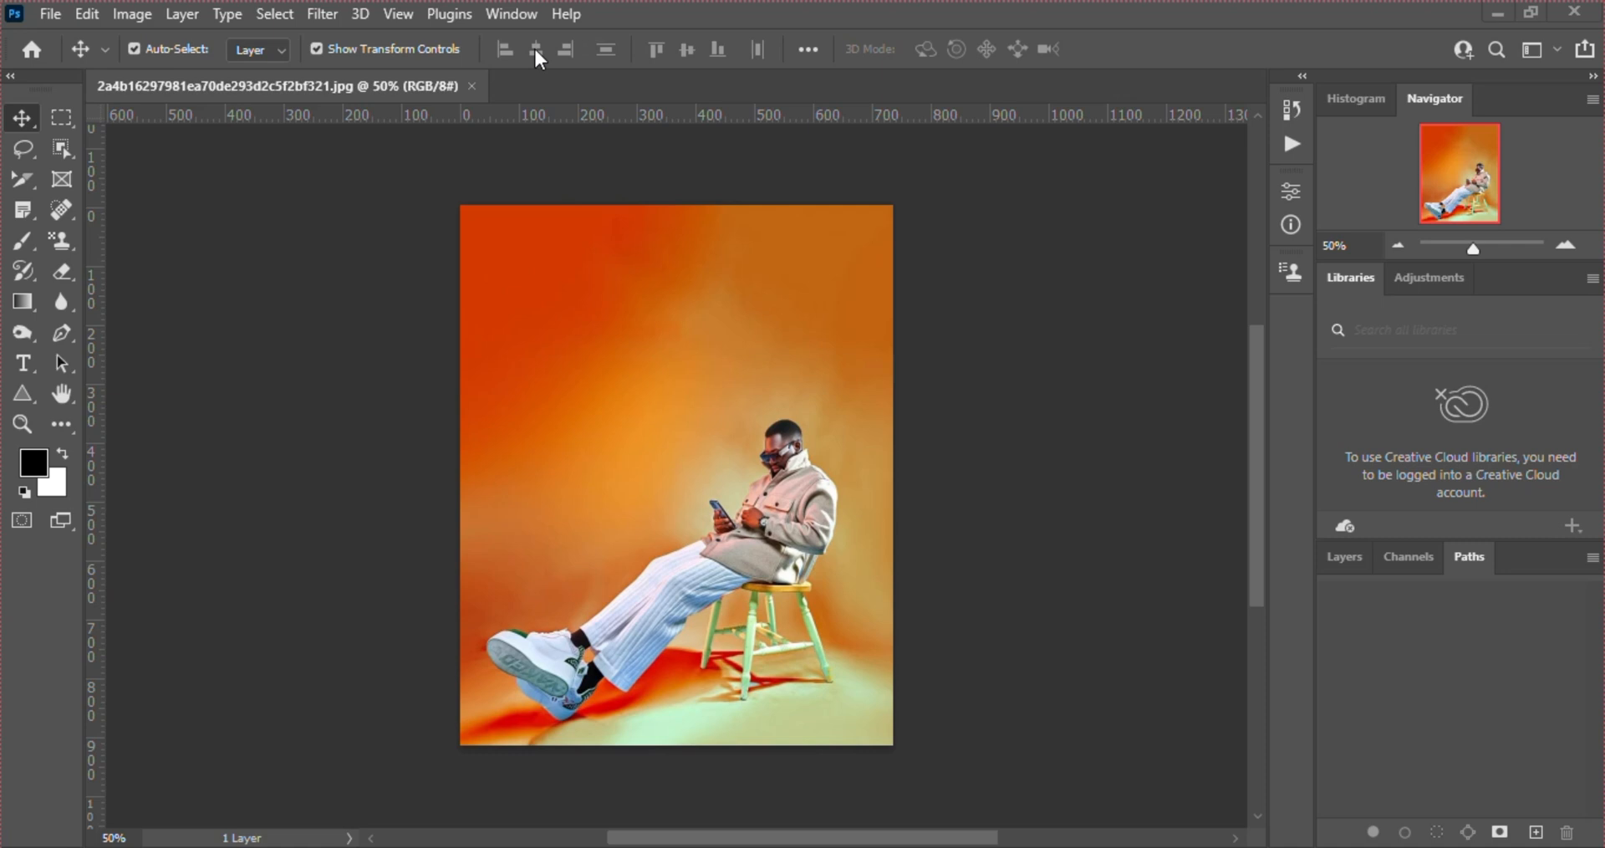
Visit the Home screen and return to the open image
click(30, 50)
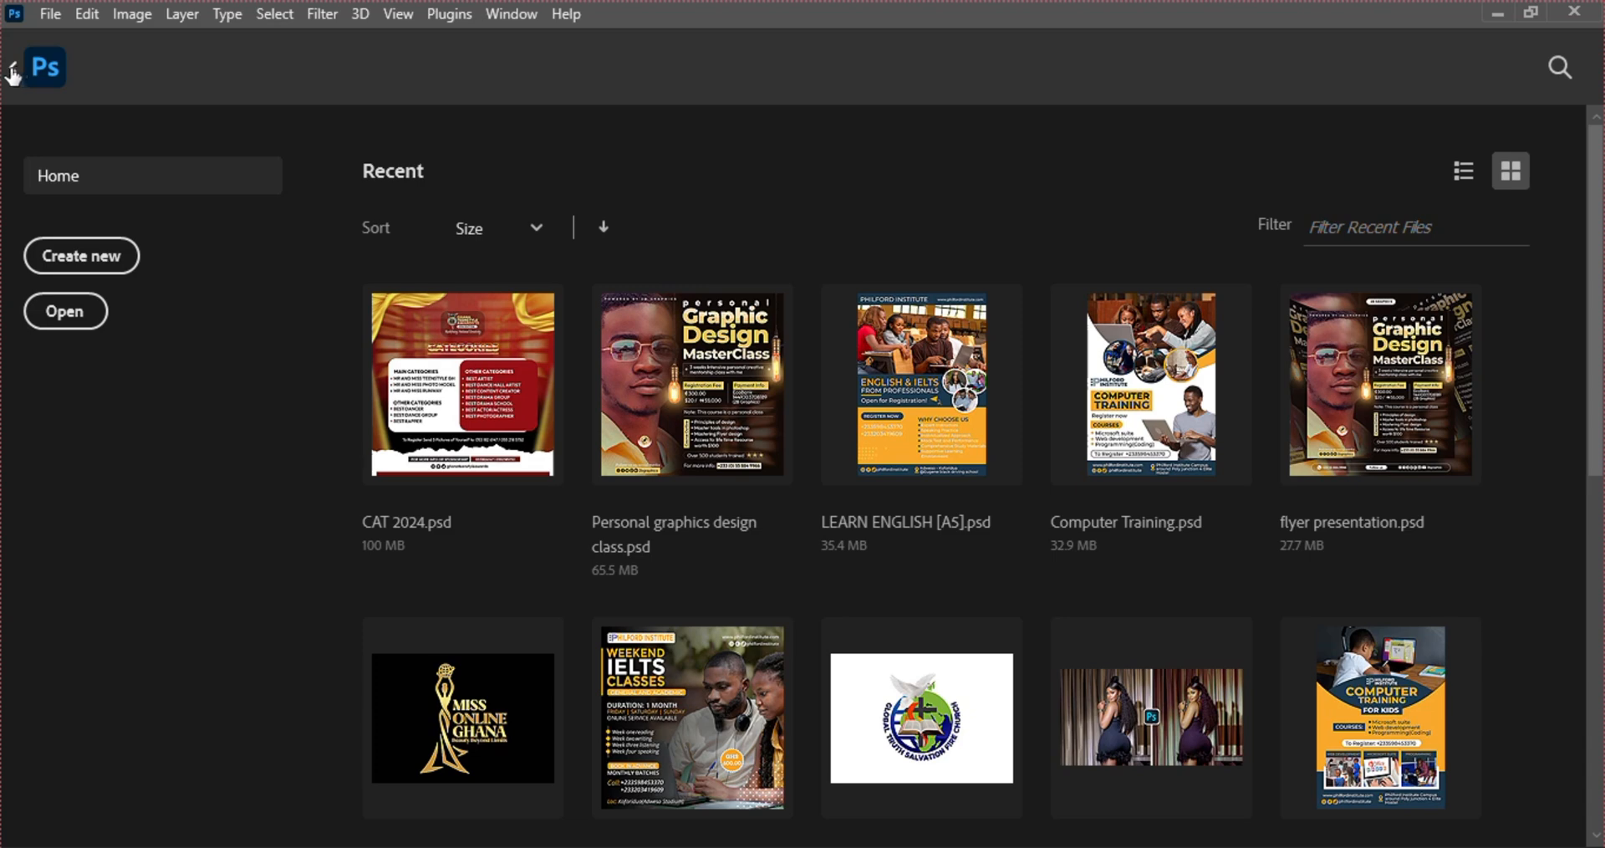
click(12, 73)
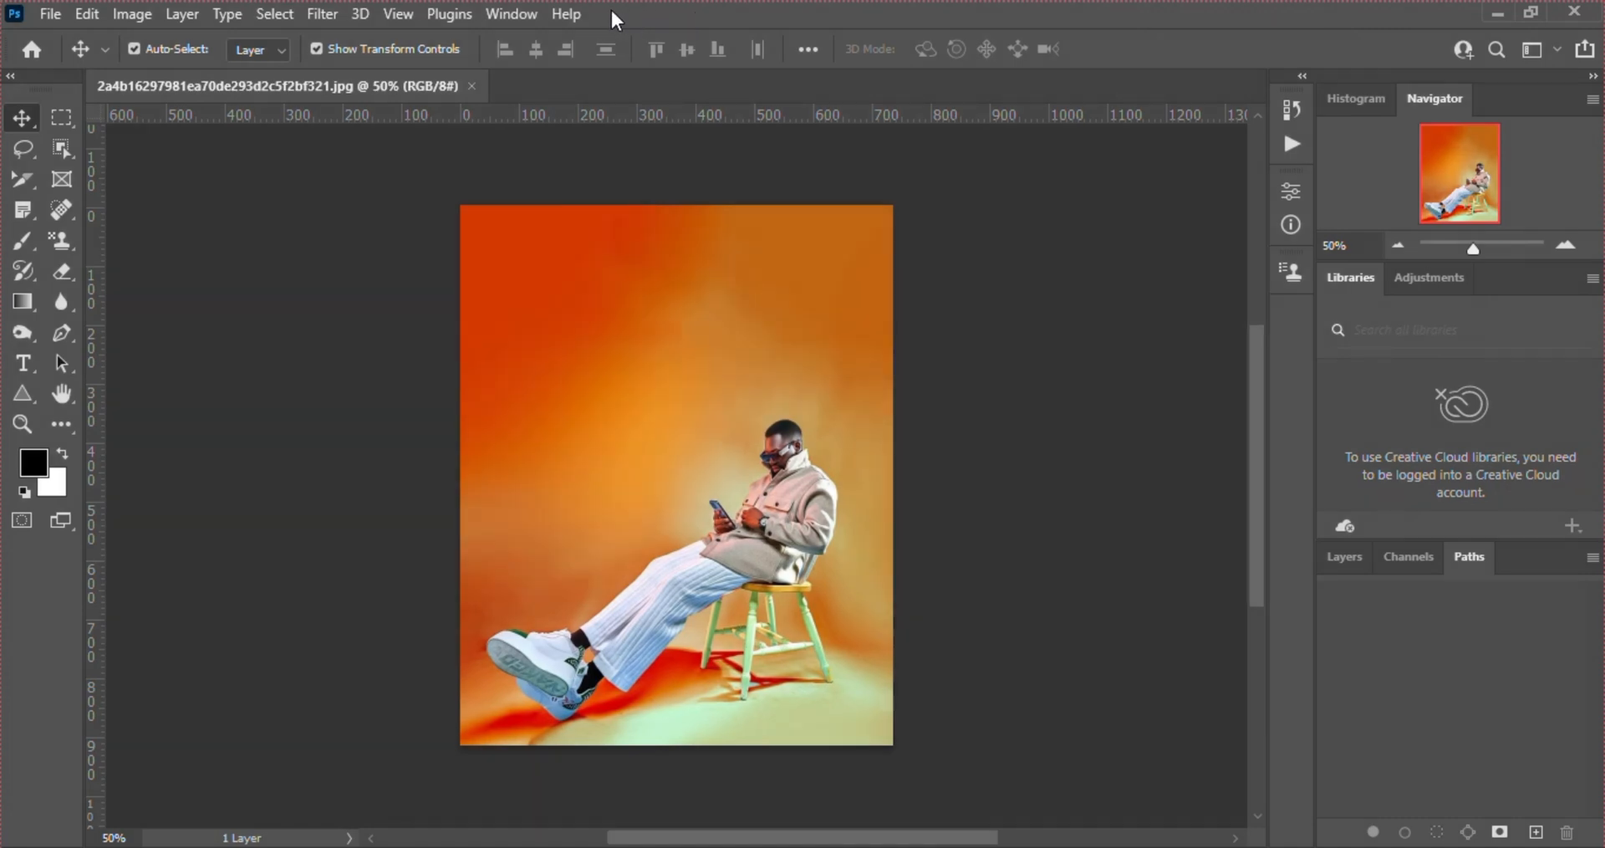
click(520, 12)
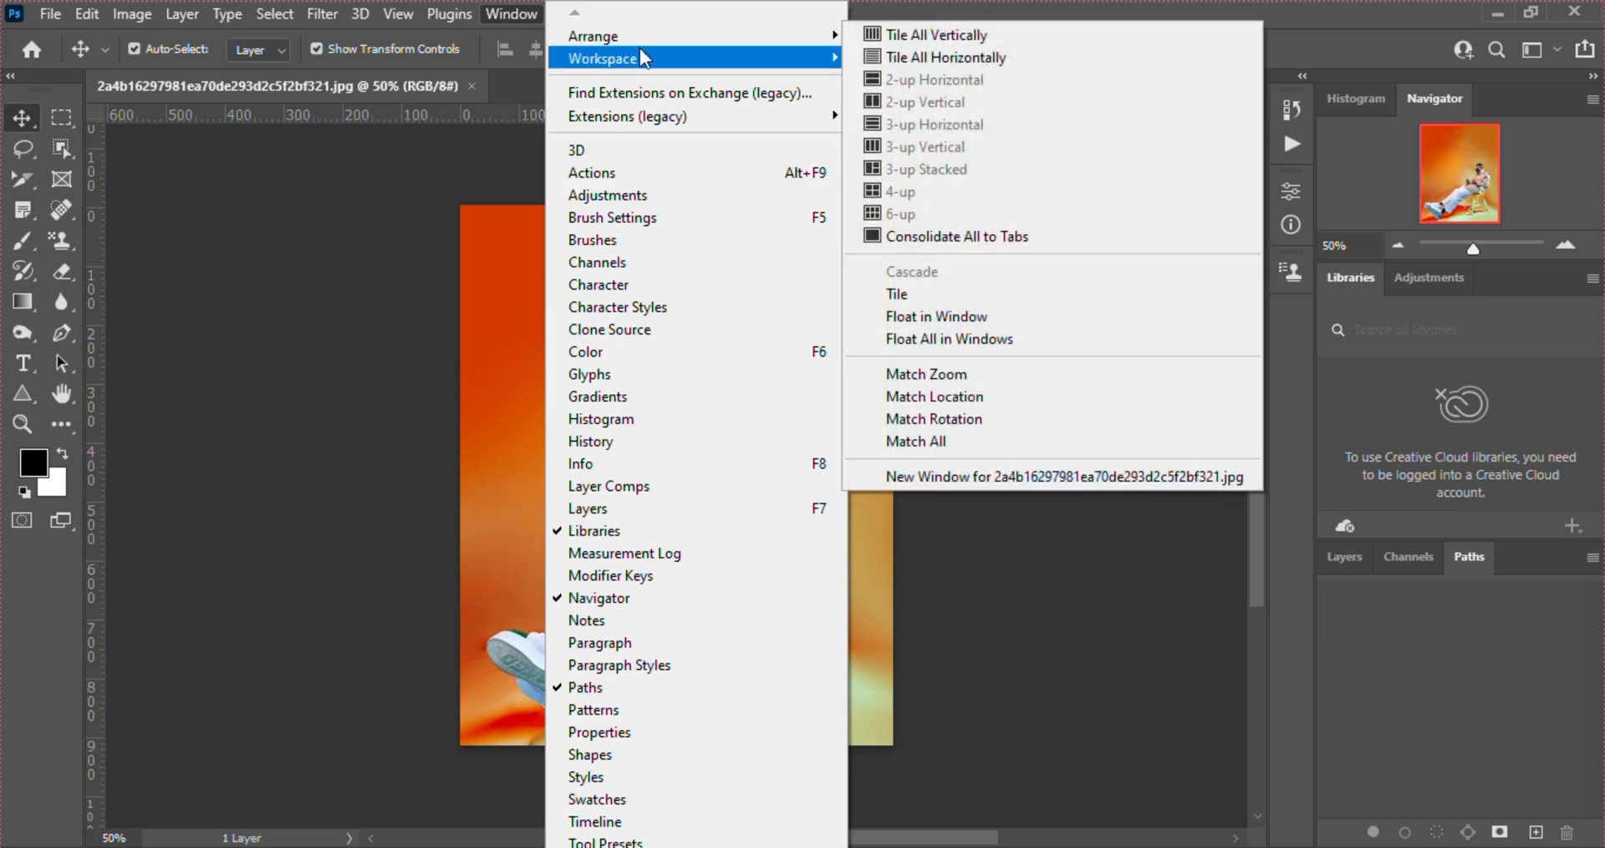
mouse_move(832, 36)
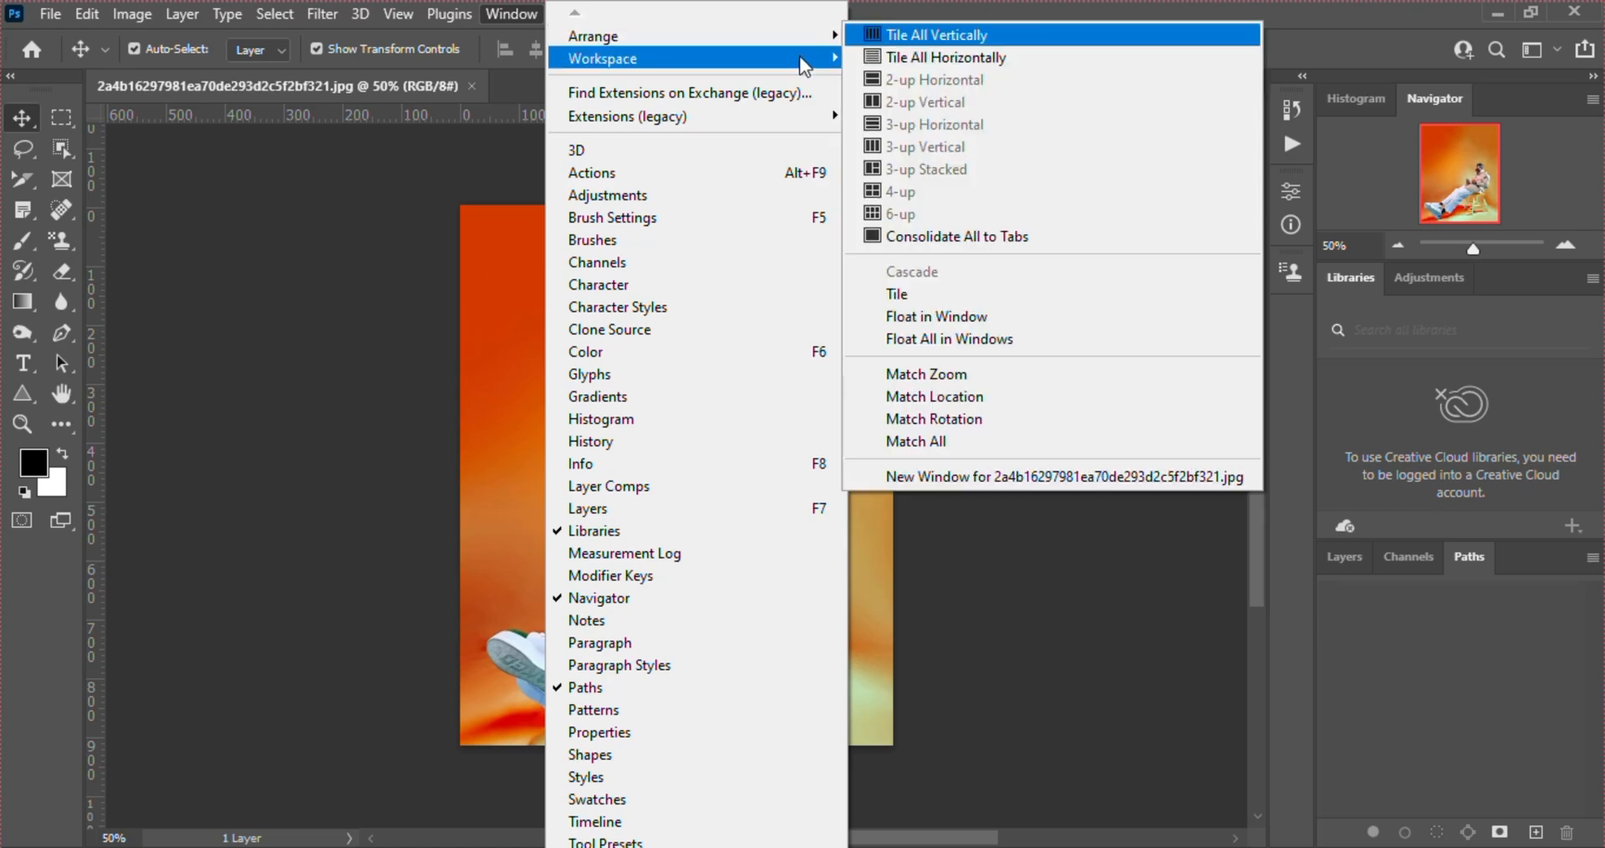
mouse_move(799, 57)
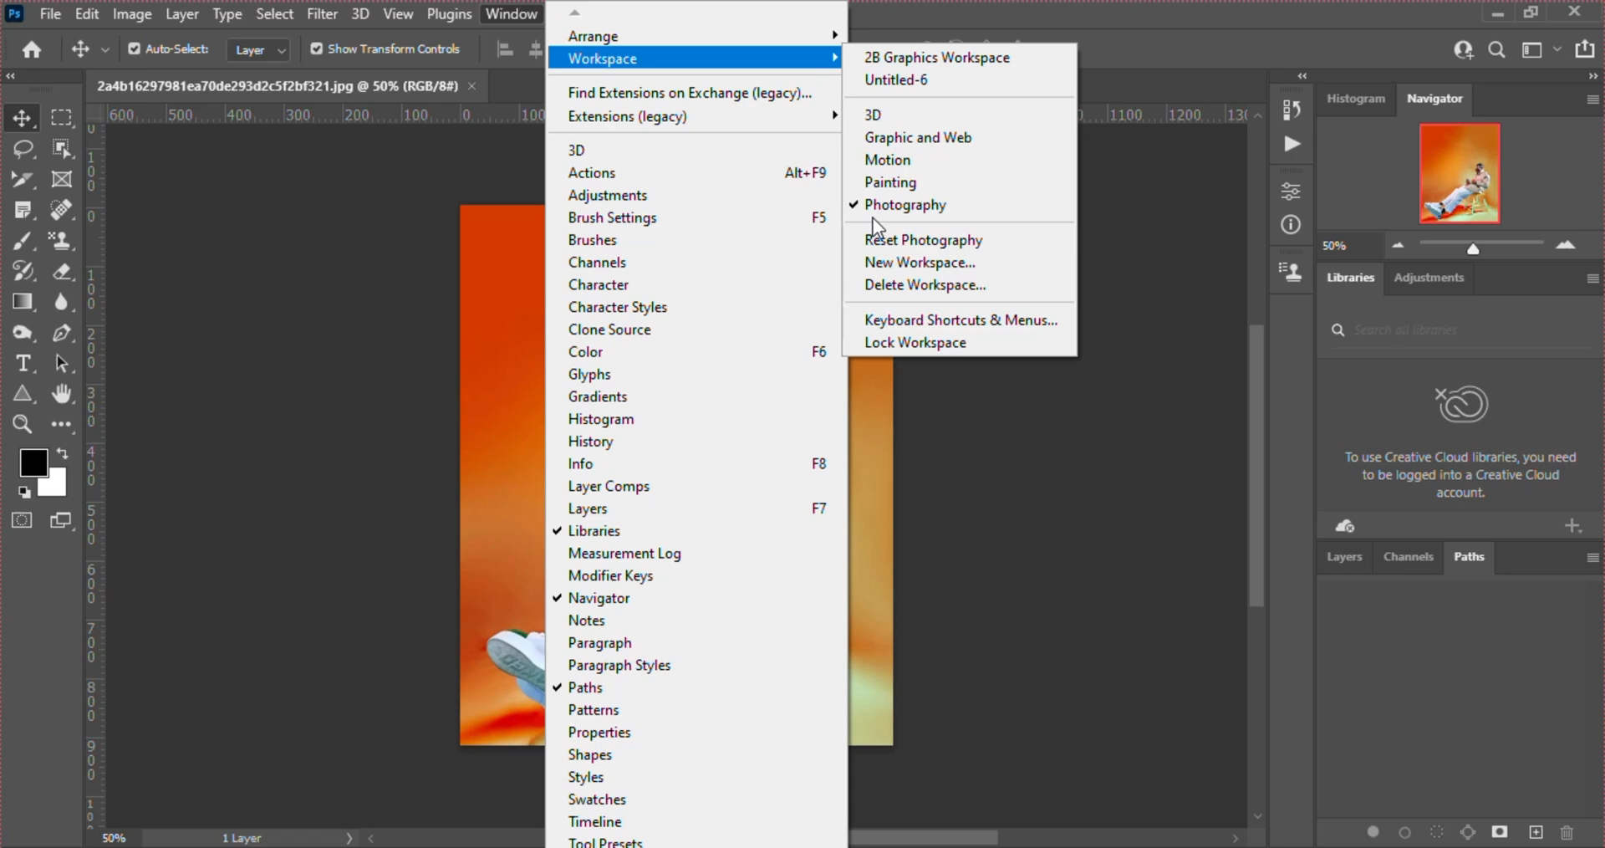
click(1156, 429)
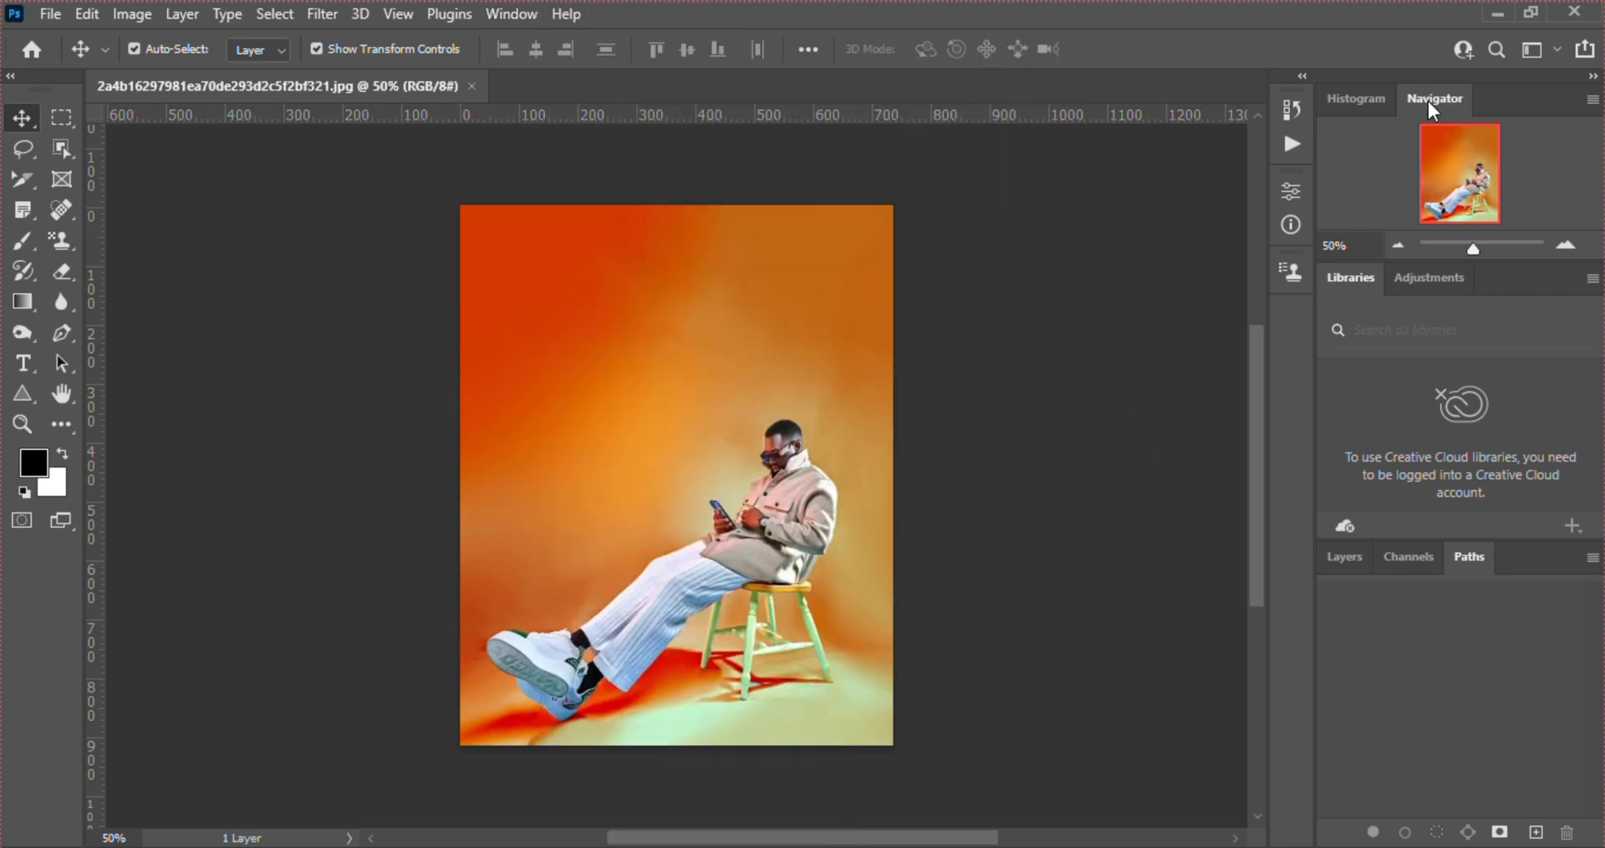
Undock and close the Navigator, Layers, Paths and Channels panels
drag(1428, 100, 738, 221)
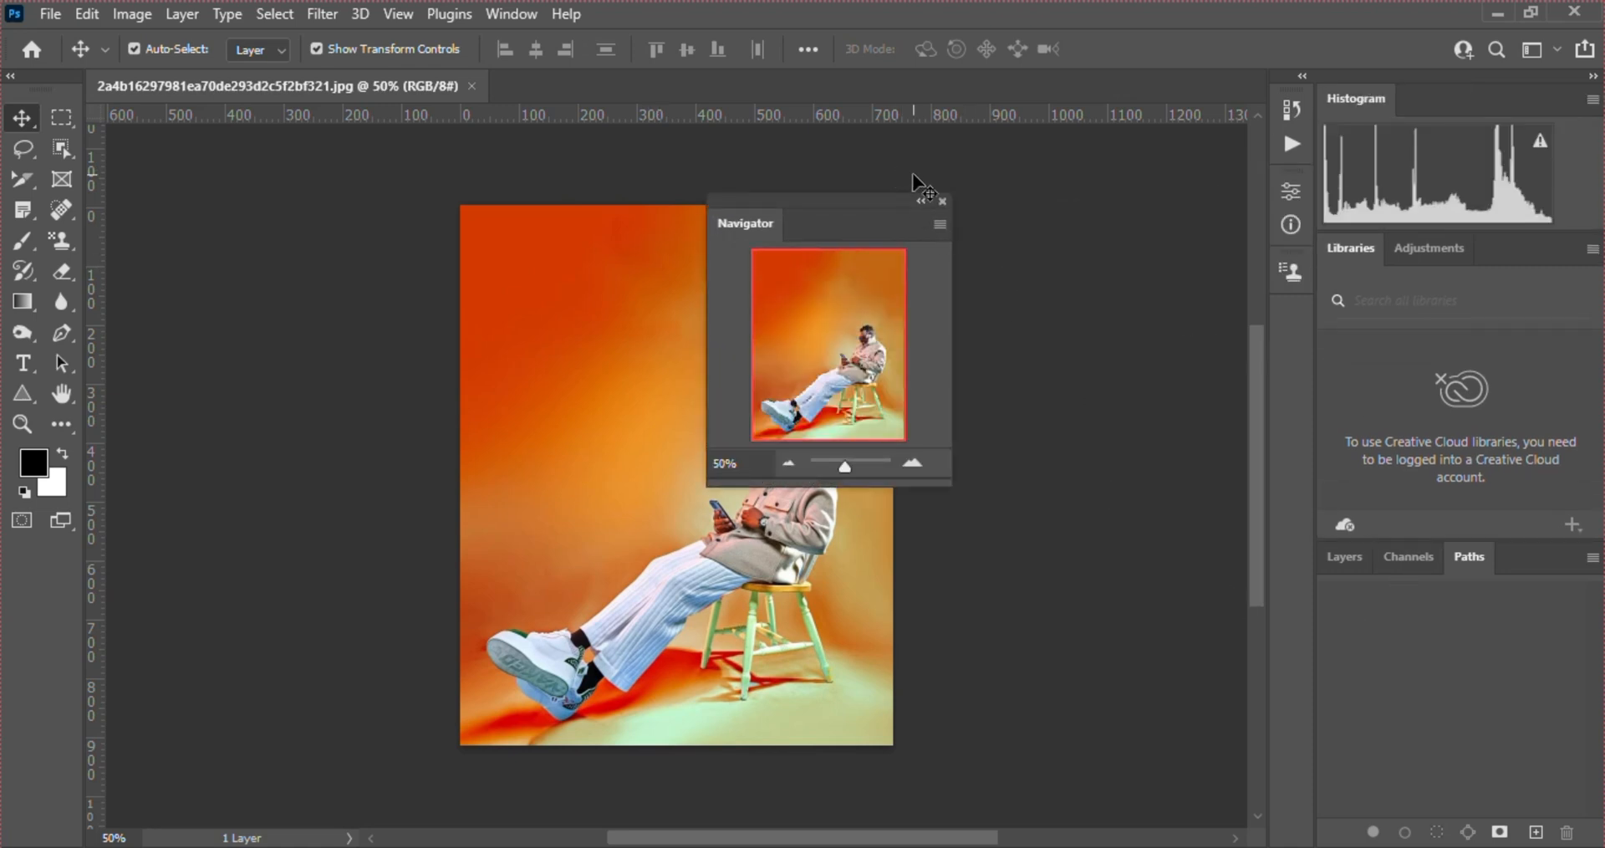
click(939, 203)
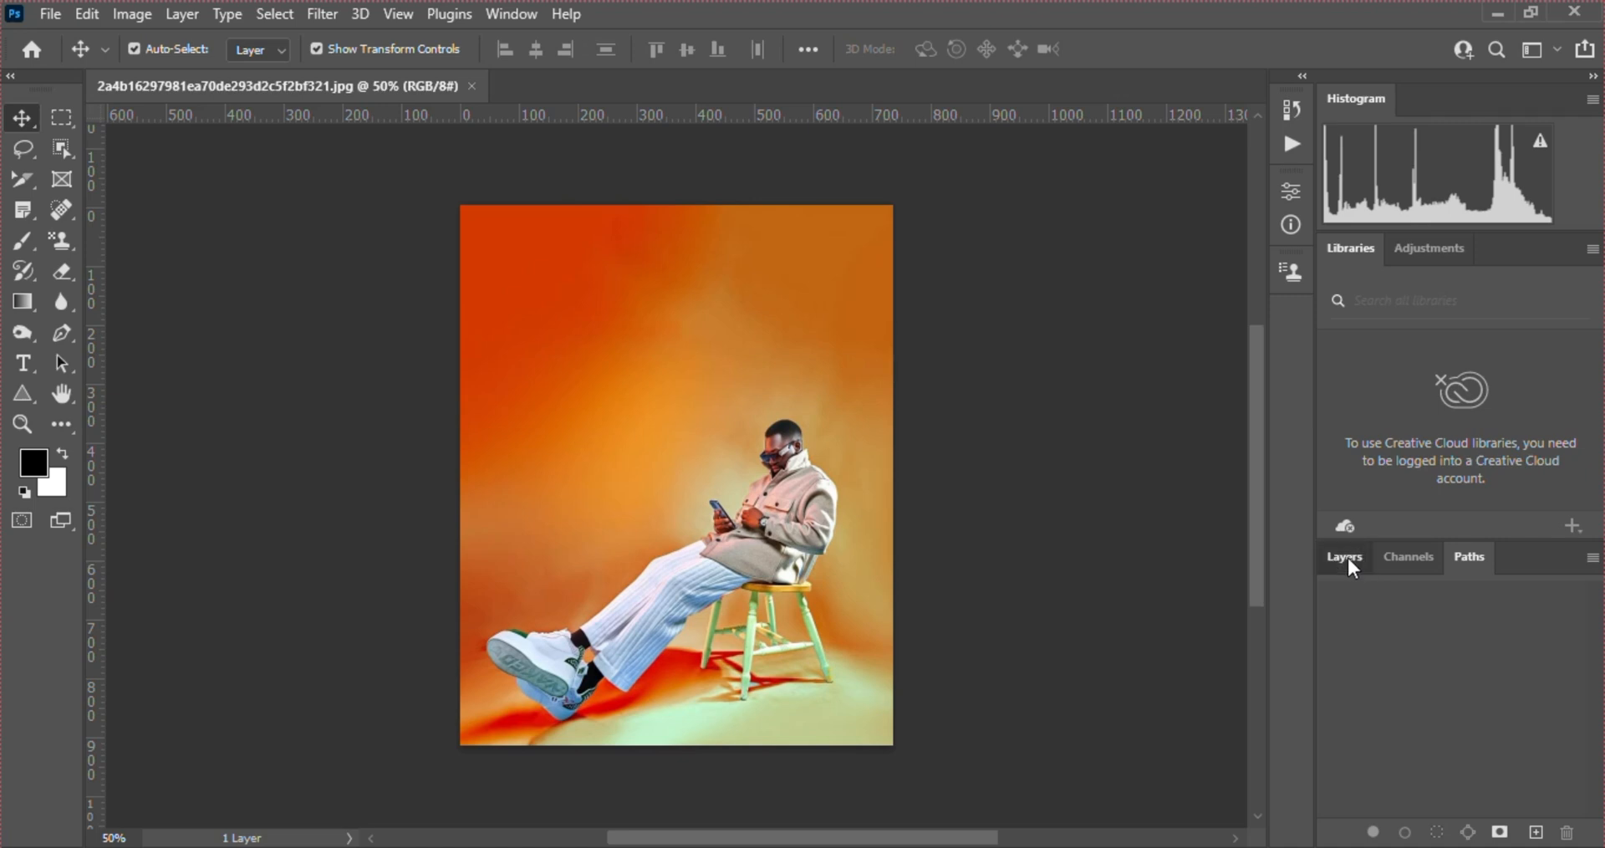
drag(1347, 556, 767, 452)
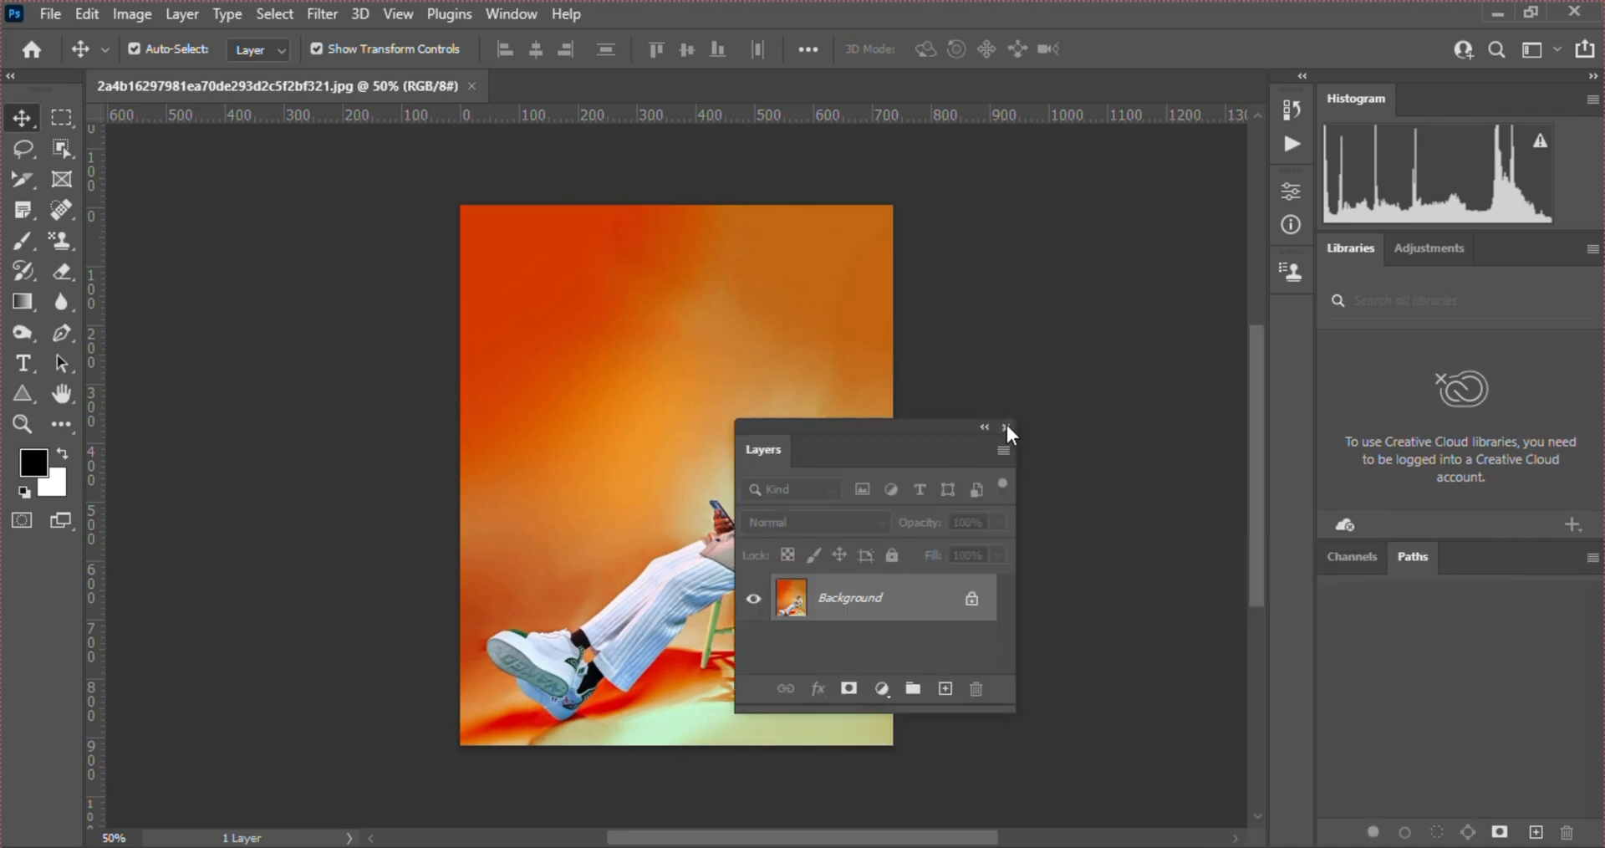
click(1006, 427)
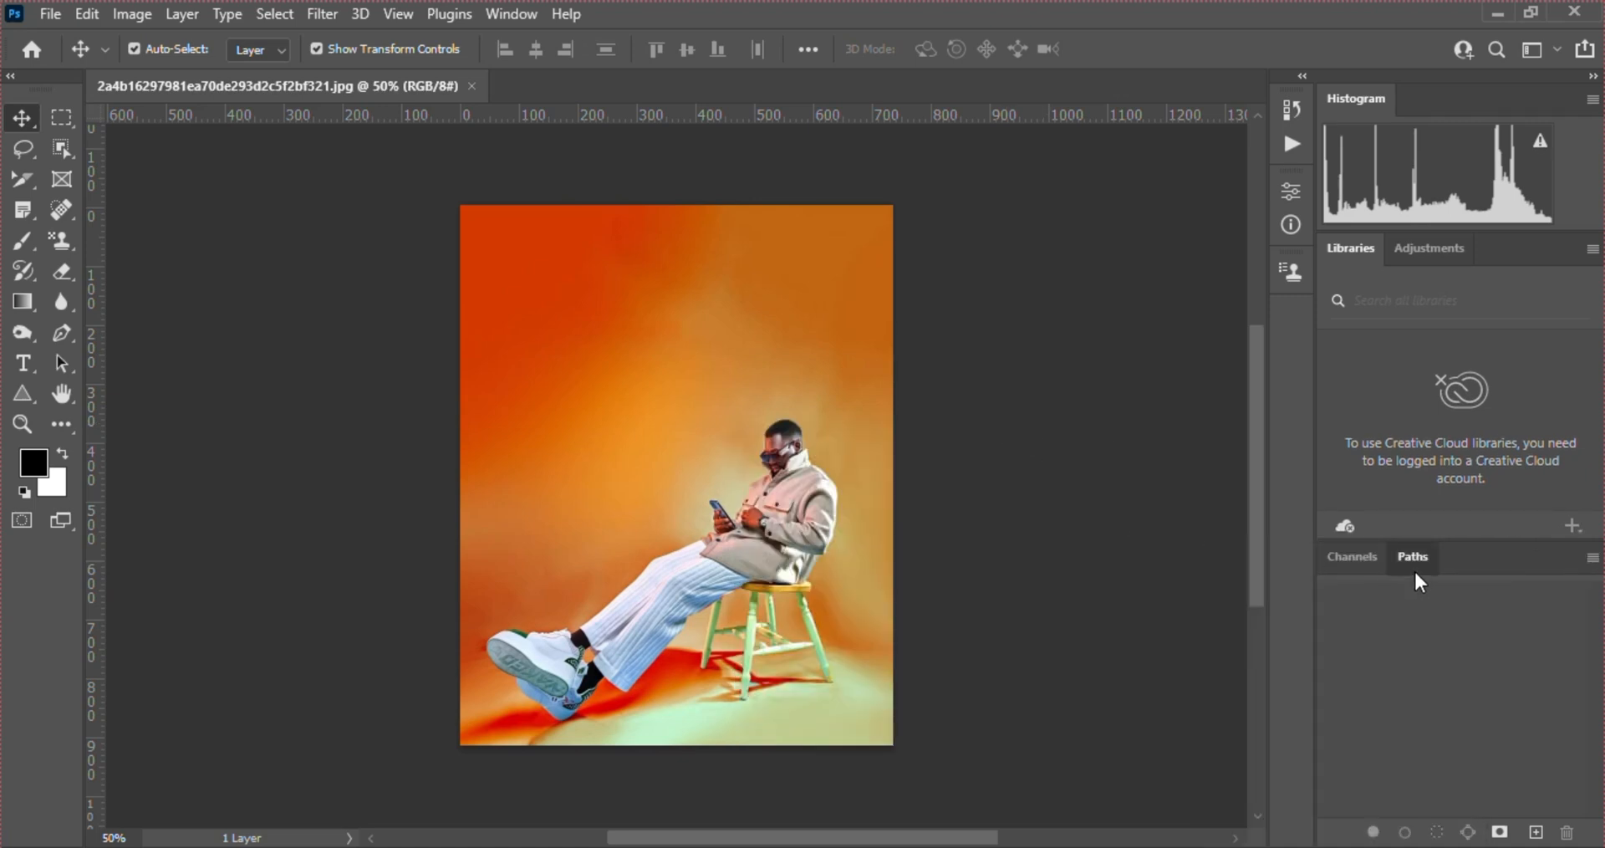
drag(1413, 568, 865, 428)
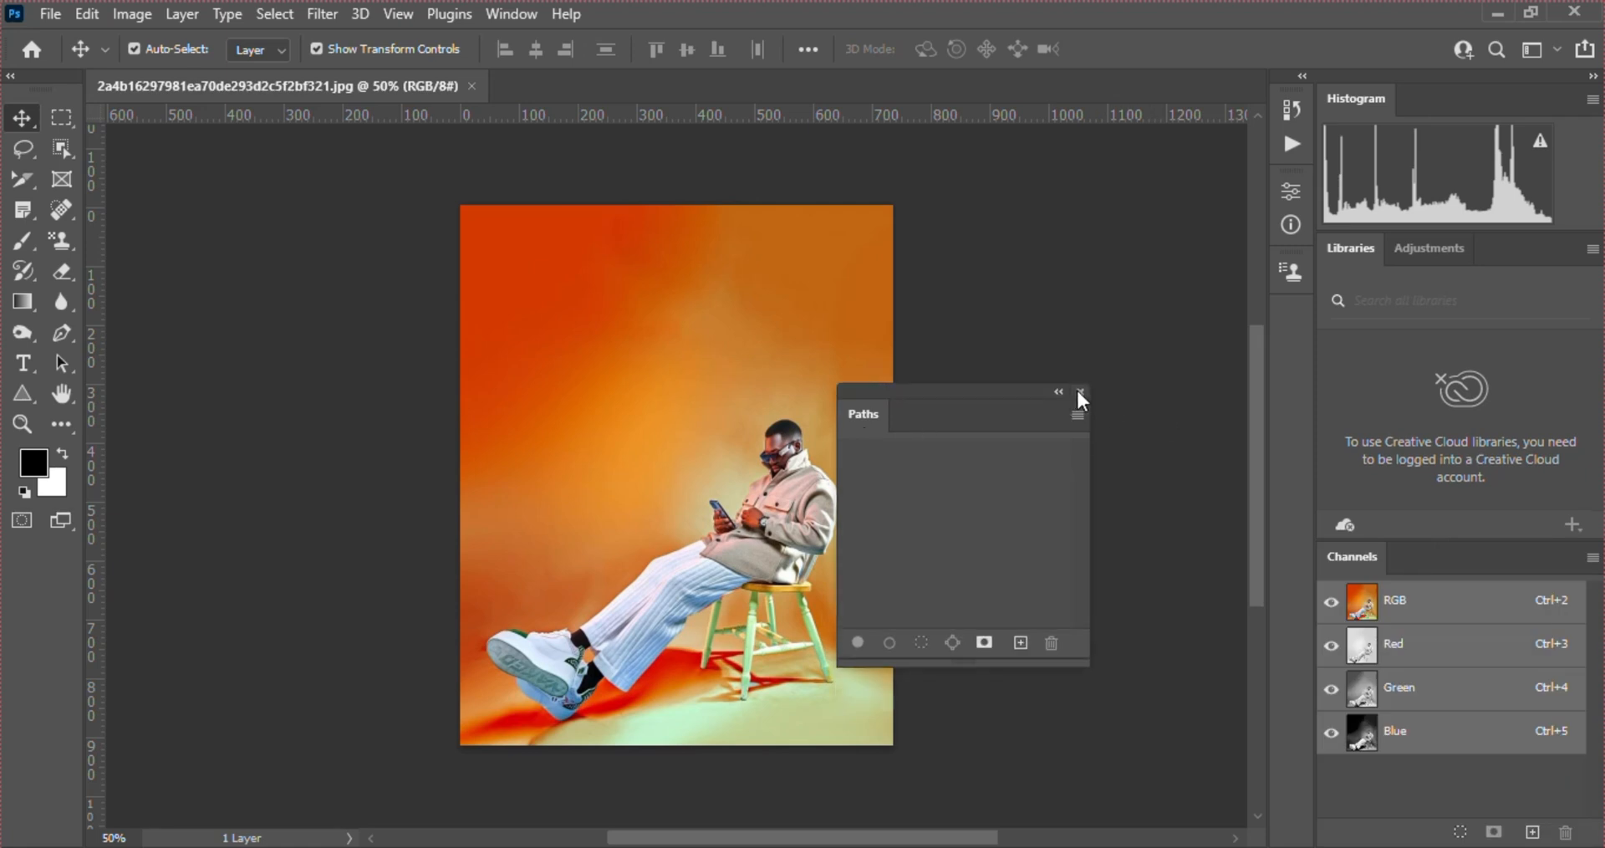
click(1081, 391)
drag(1373, 558, 870, 426)
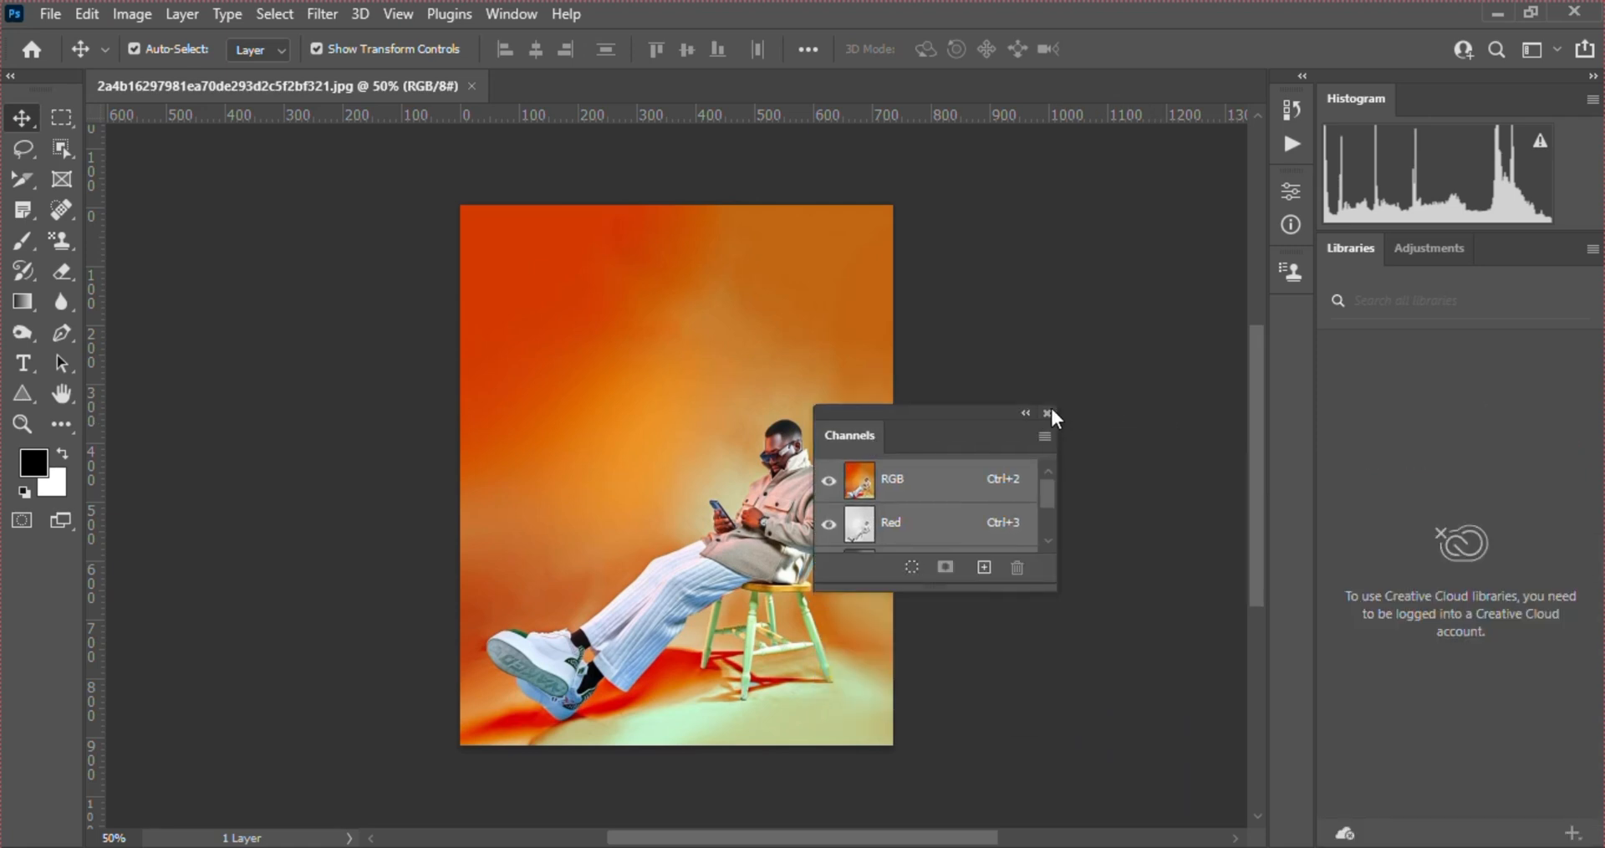
click(1047, 413)
Undock the toolbar, collapse it to a single column and float it beside the image
drag(22, 77, 429, 358)
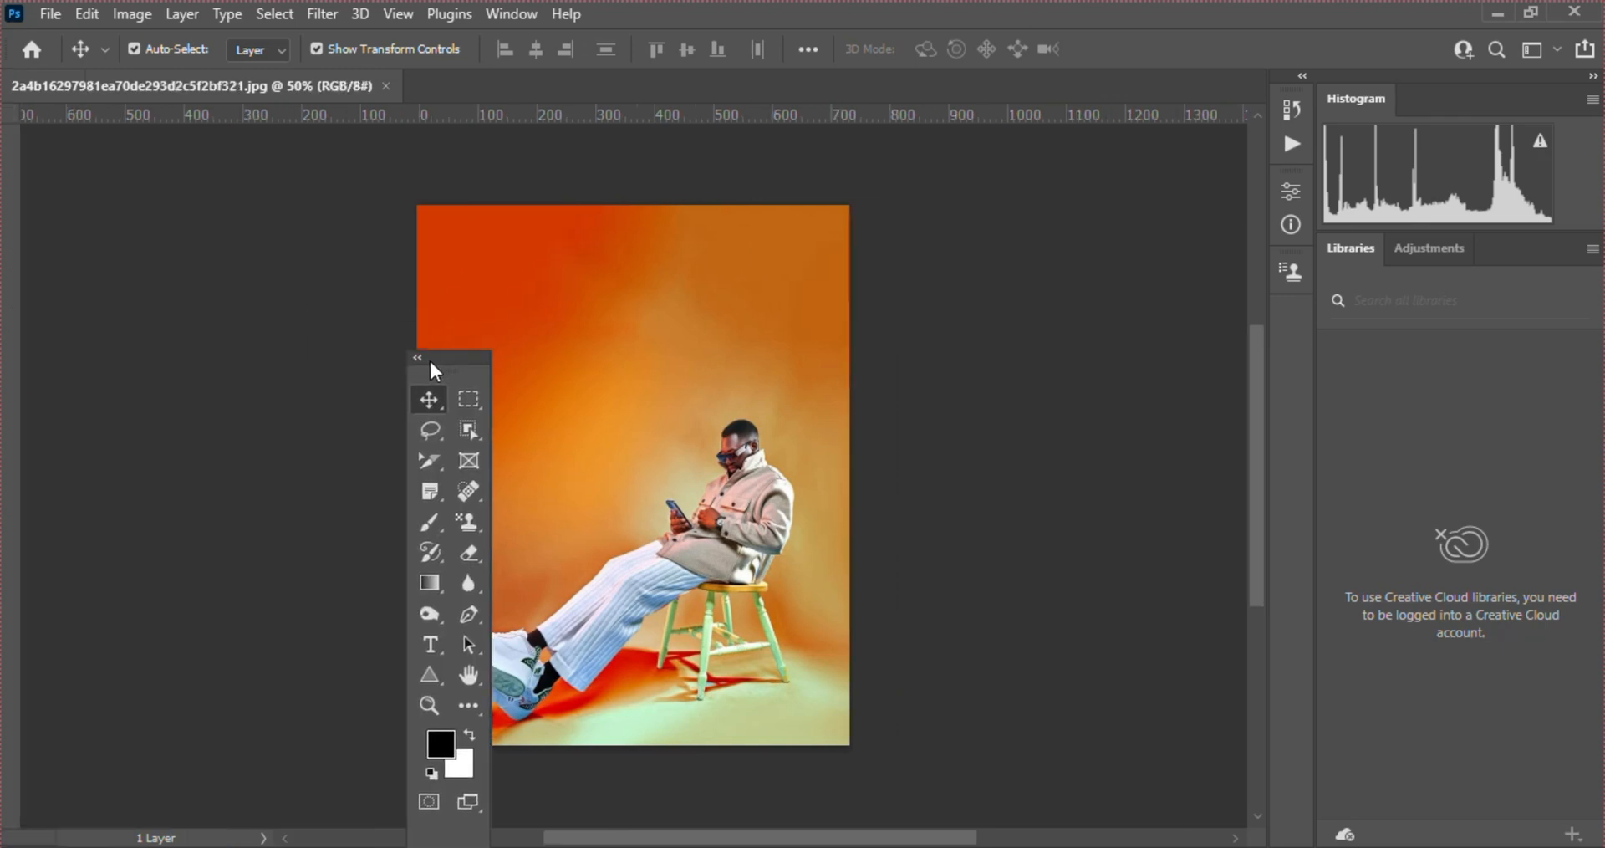
click(459, 358)
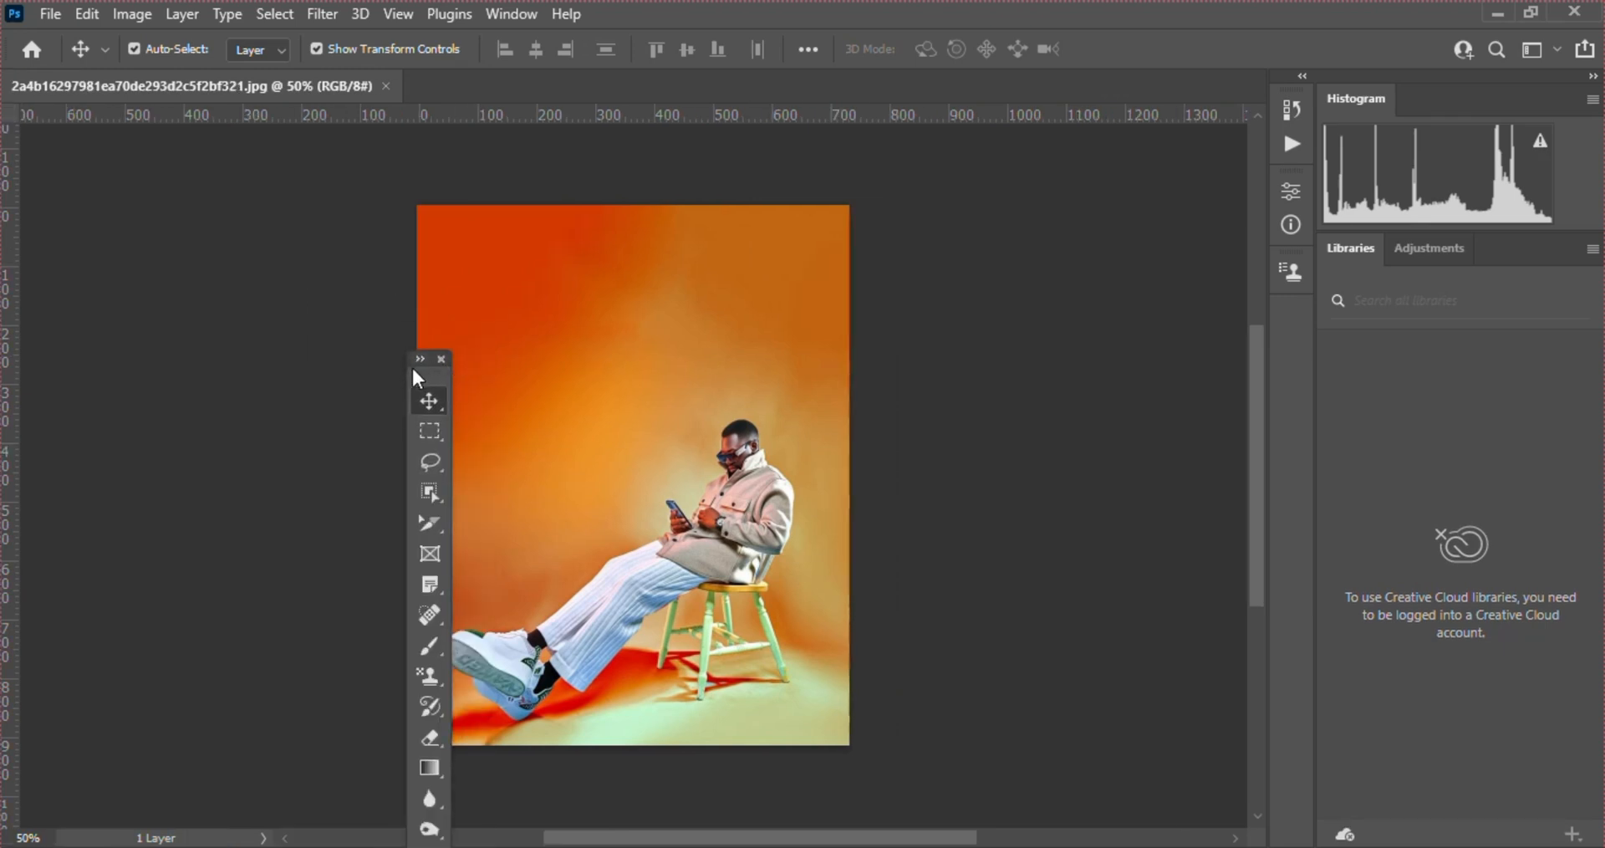
drag(412, 370, 57, 279)
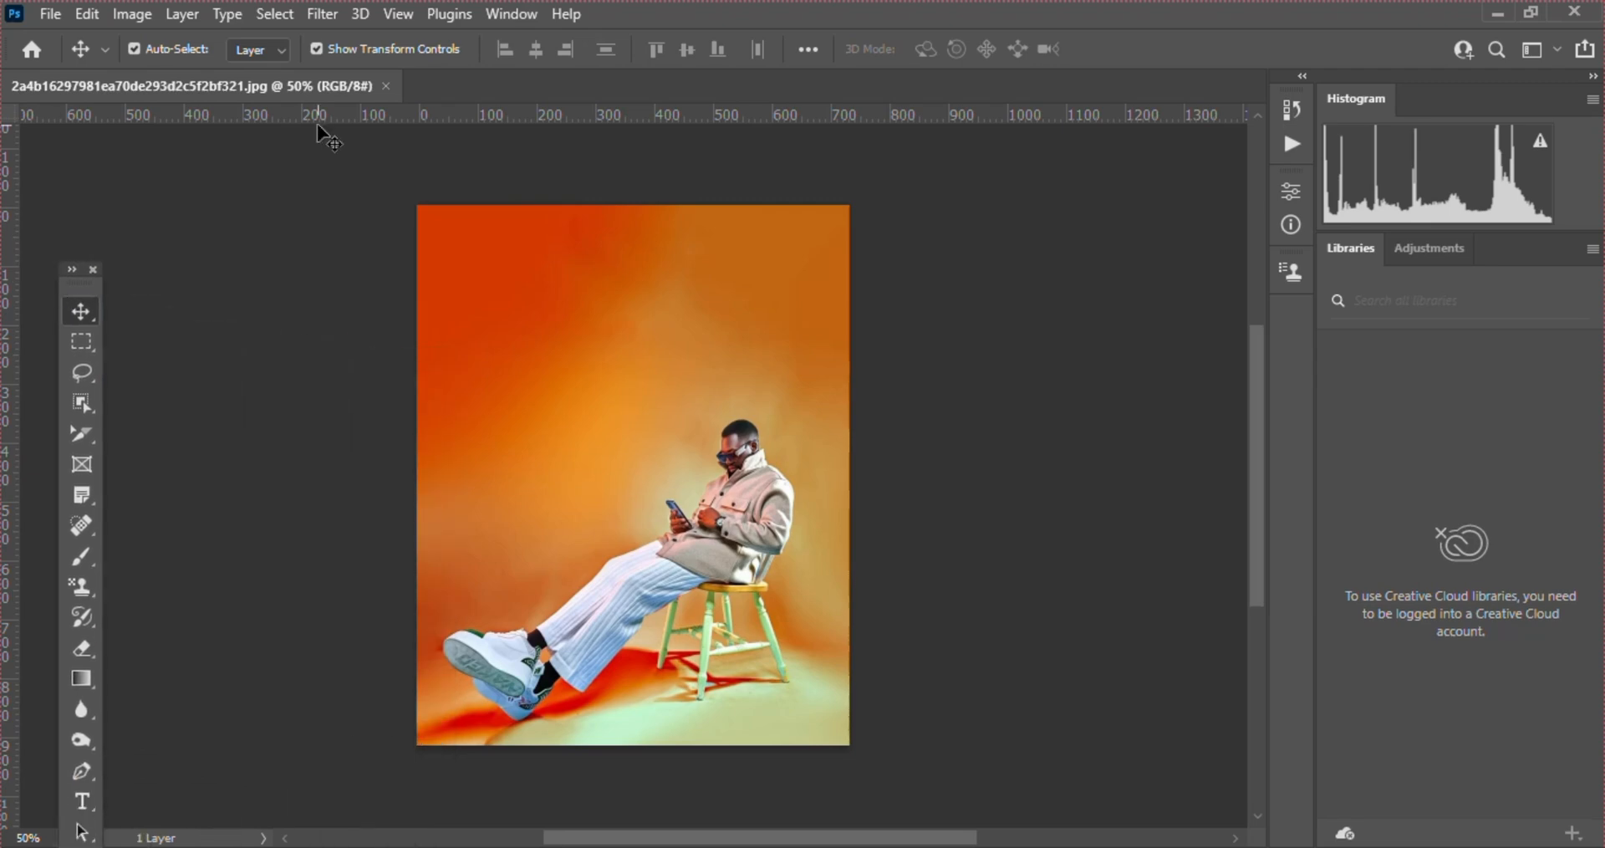
Reset the Photography workspace to its default panel layout
click(514, 14)
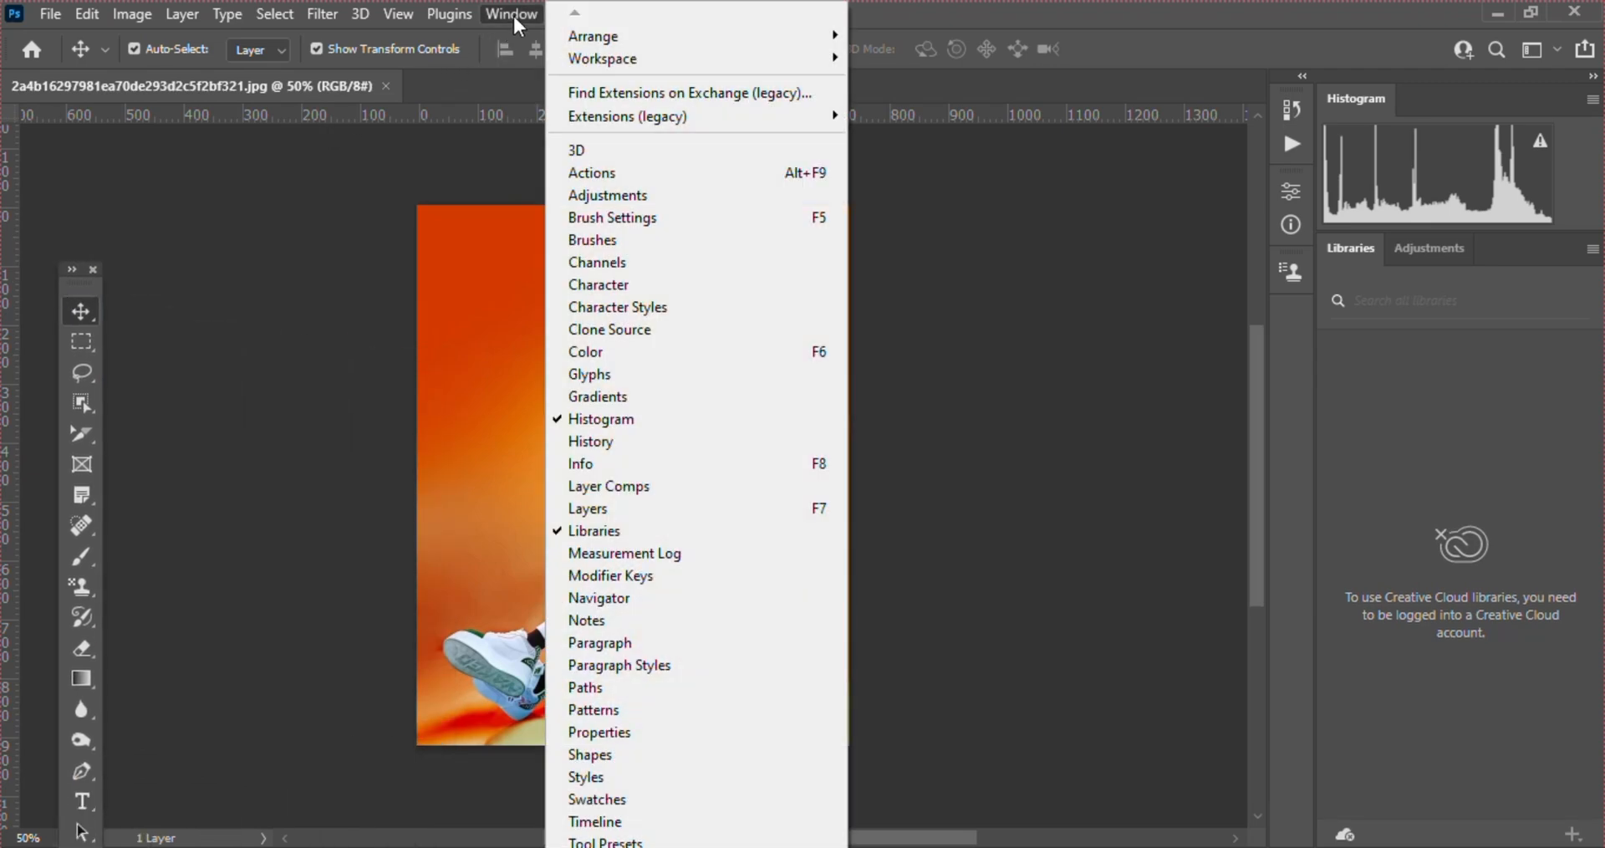
mouse_move(751, 60)
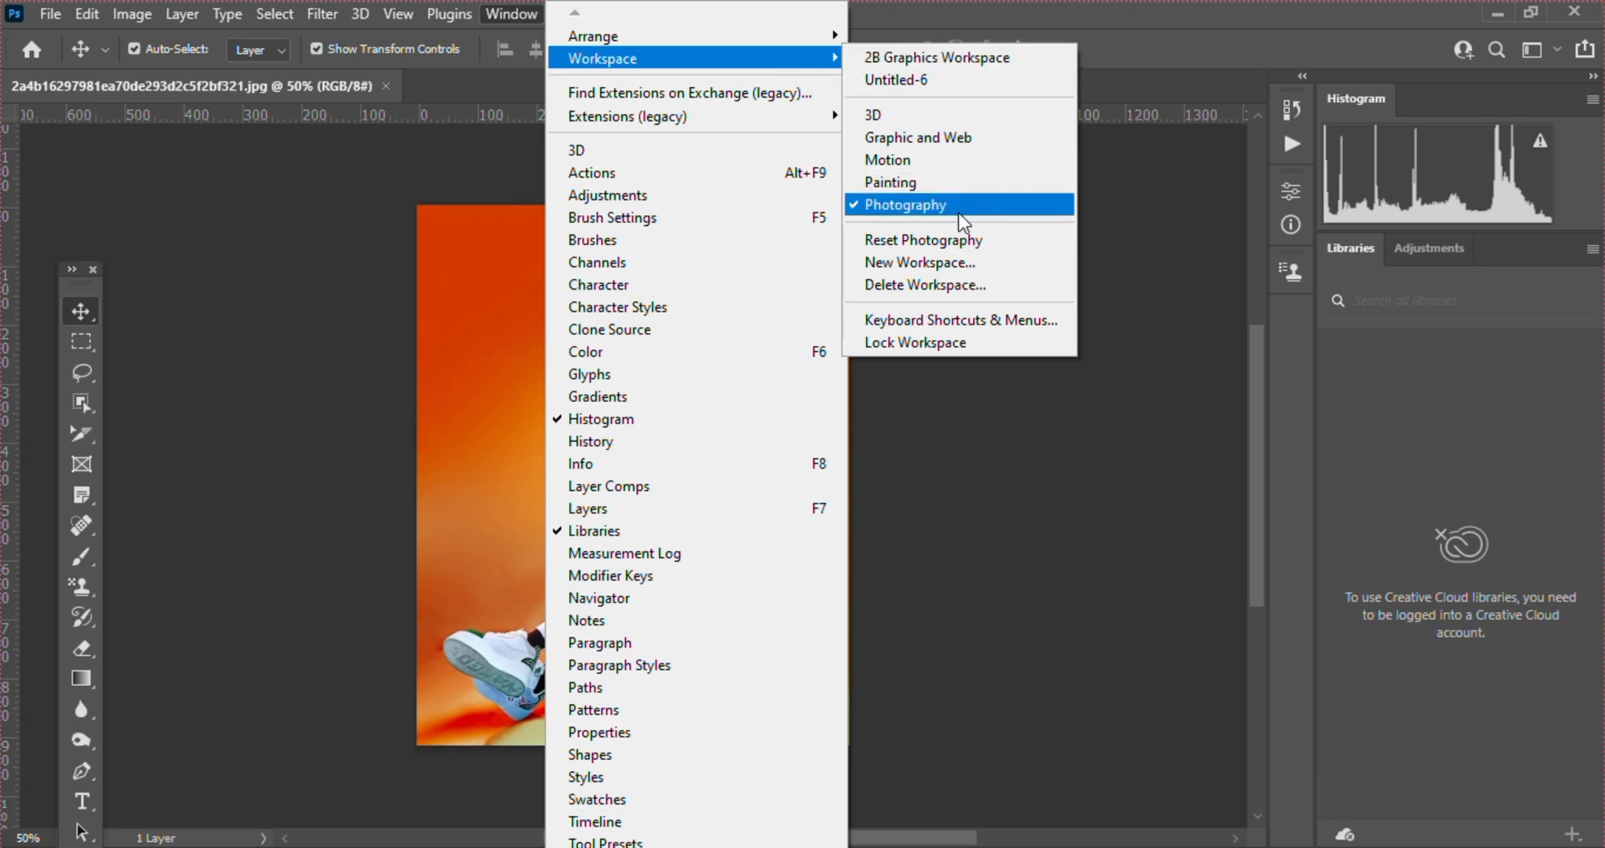
click(891, 239)
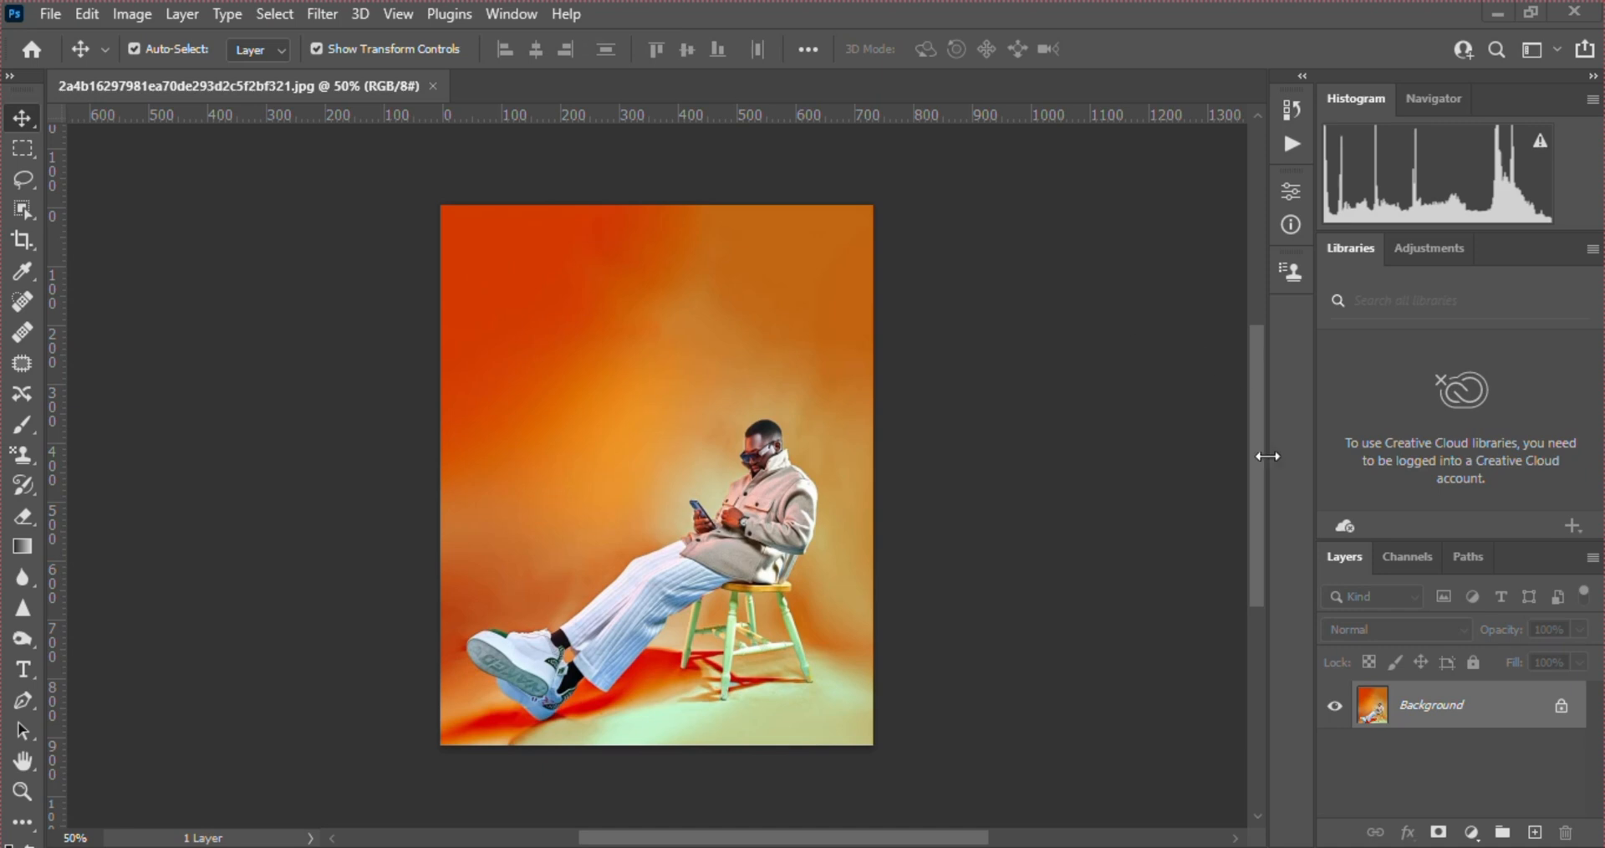
Undock the Layers panel, float it next to the toolbar and stretch it to nearly the full height of the document area
drag(1352, 560, 119, 158)
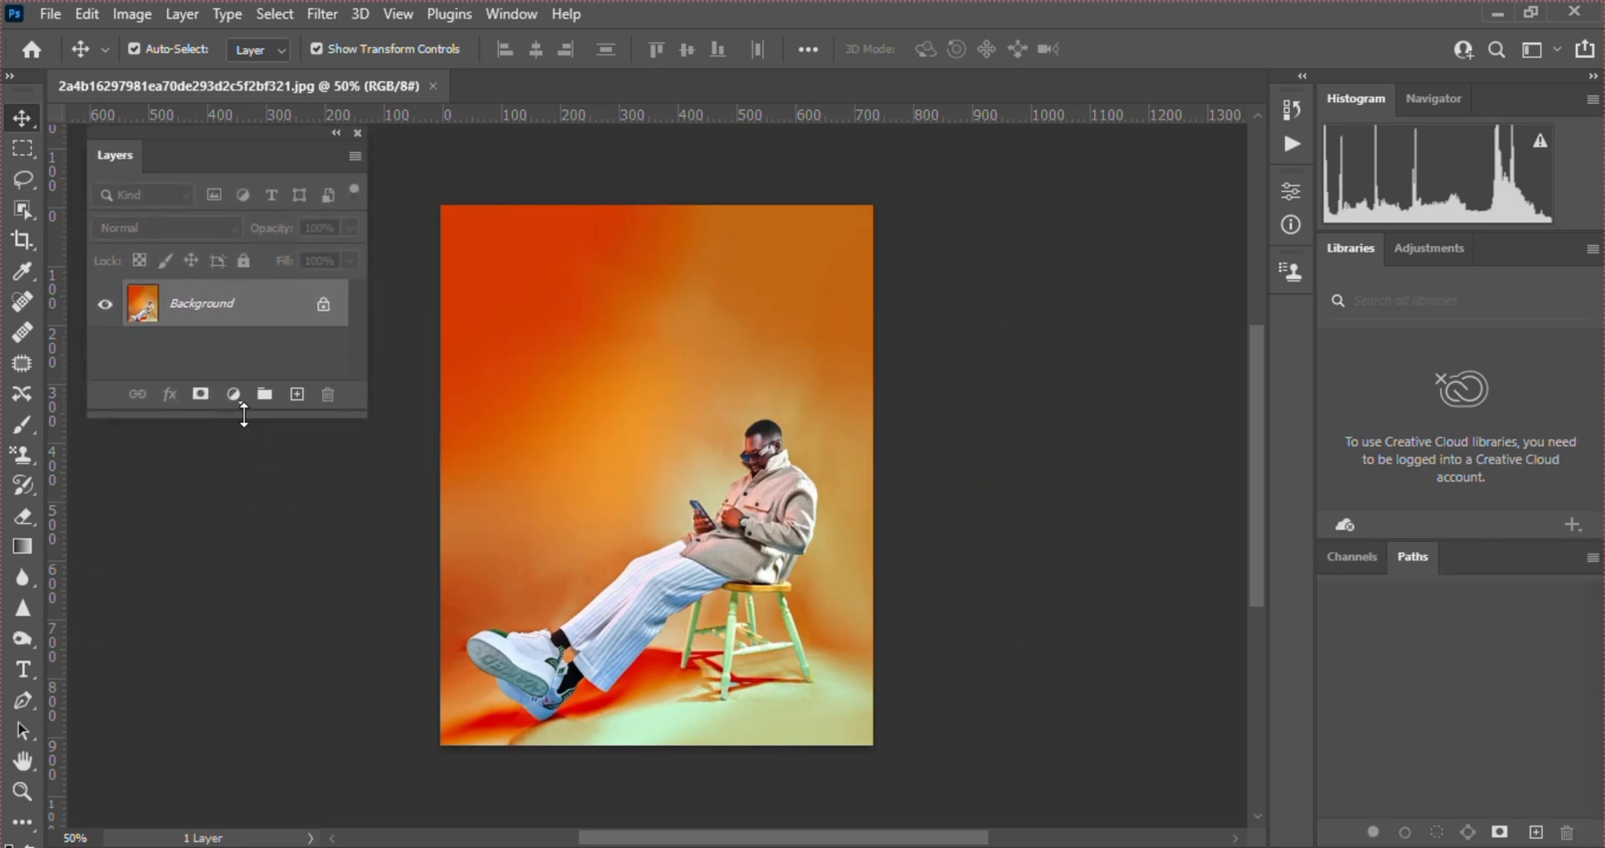
drag(240, 416, 219, 807)
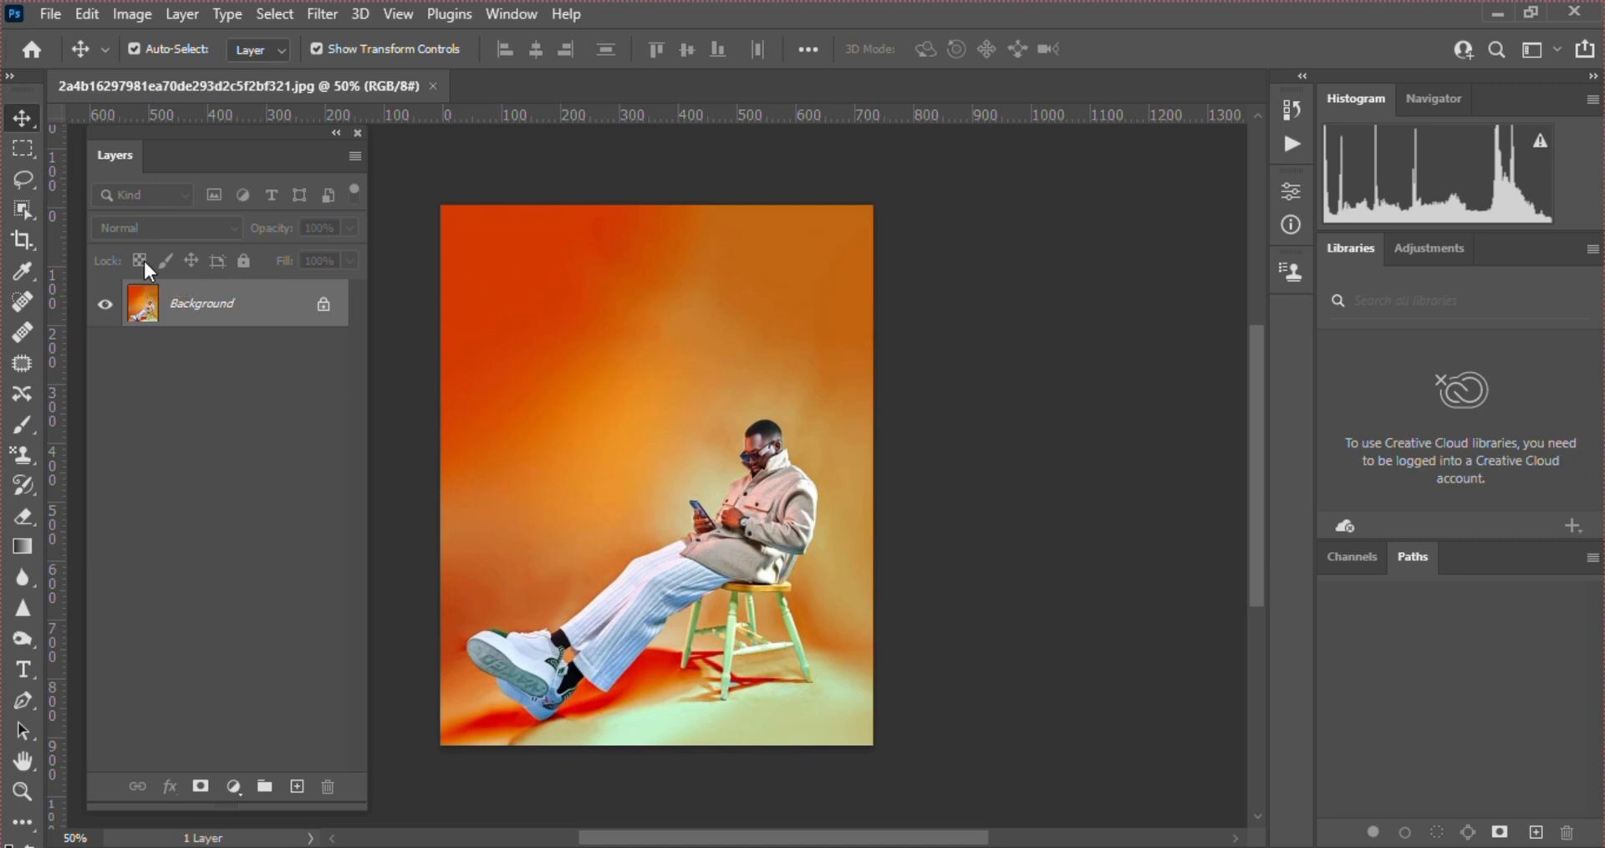
Save the current layout as a new workspace named CLASS, capturing keyboard shortcuts and menus
click(506, 14)
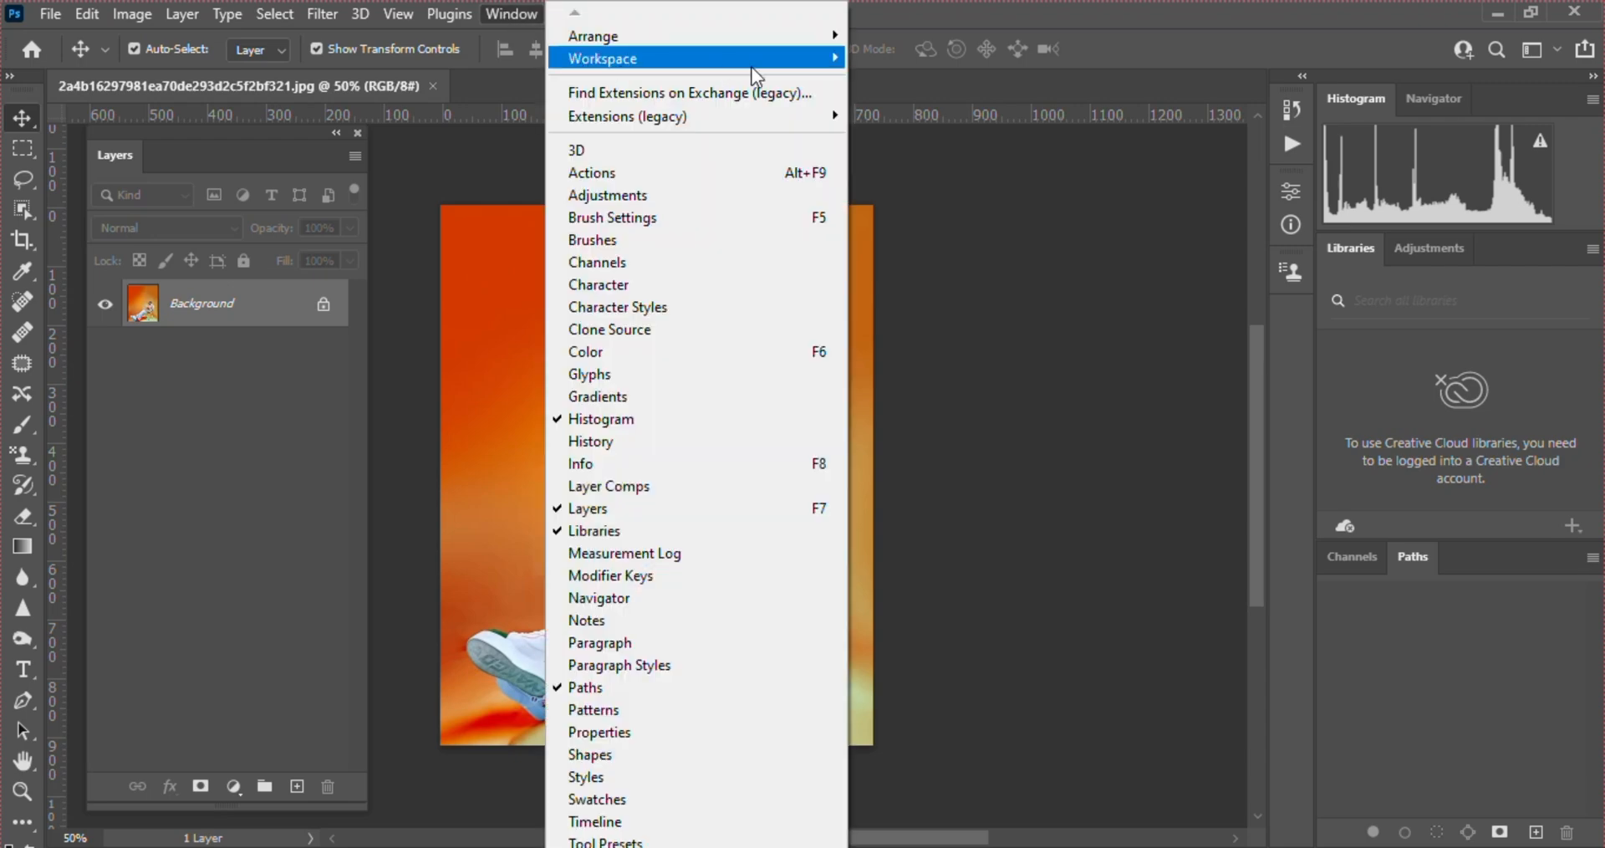
mouse_move(763, 71)
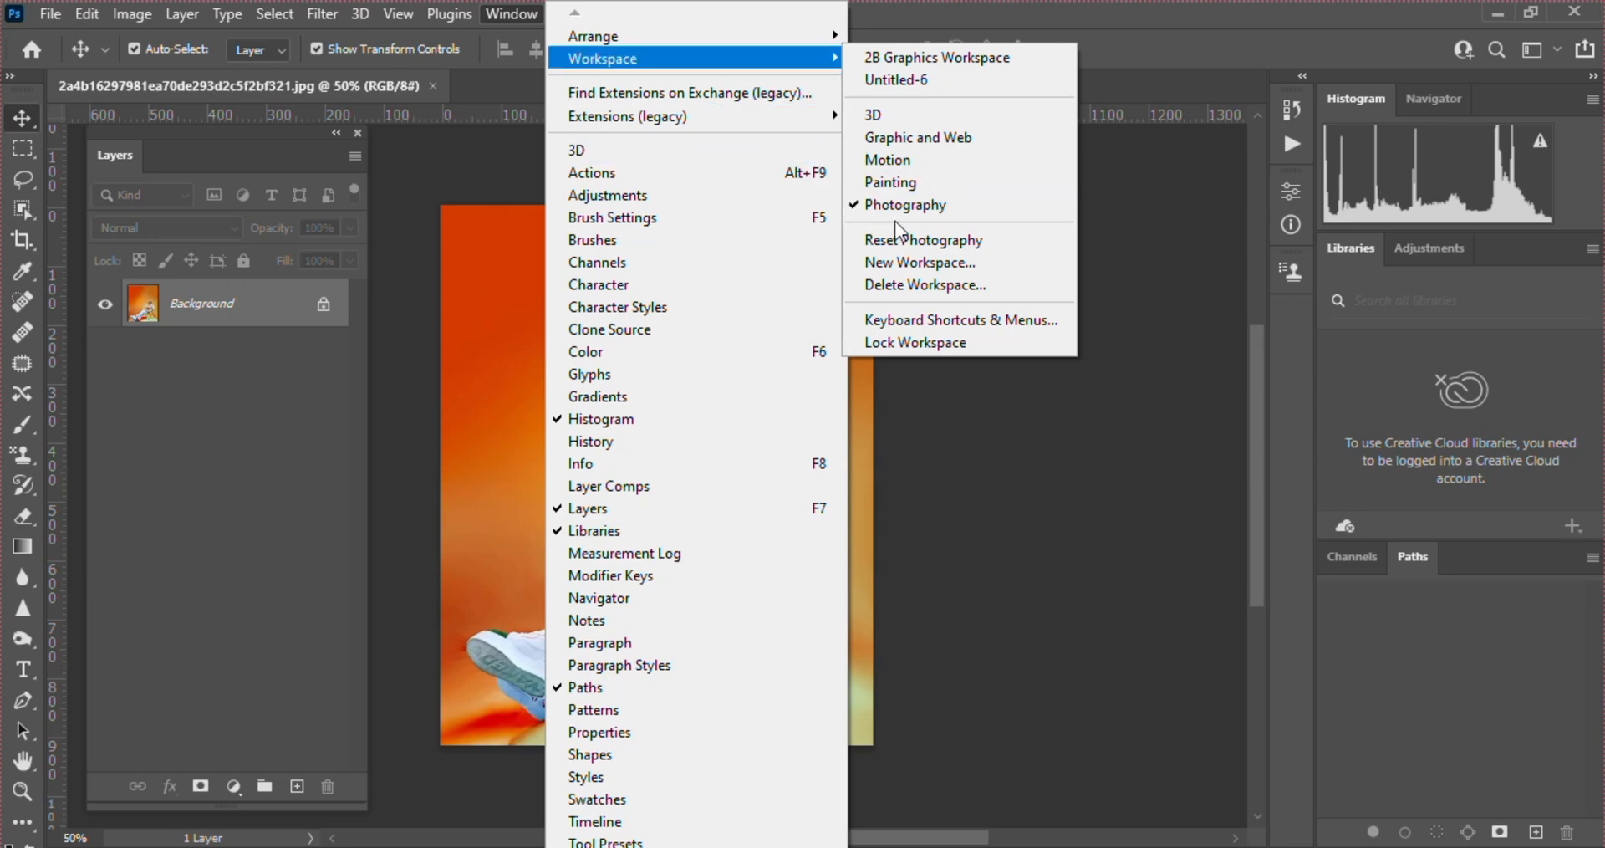
click(906, 264)
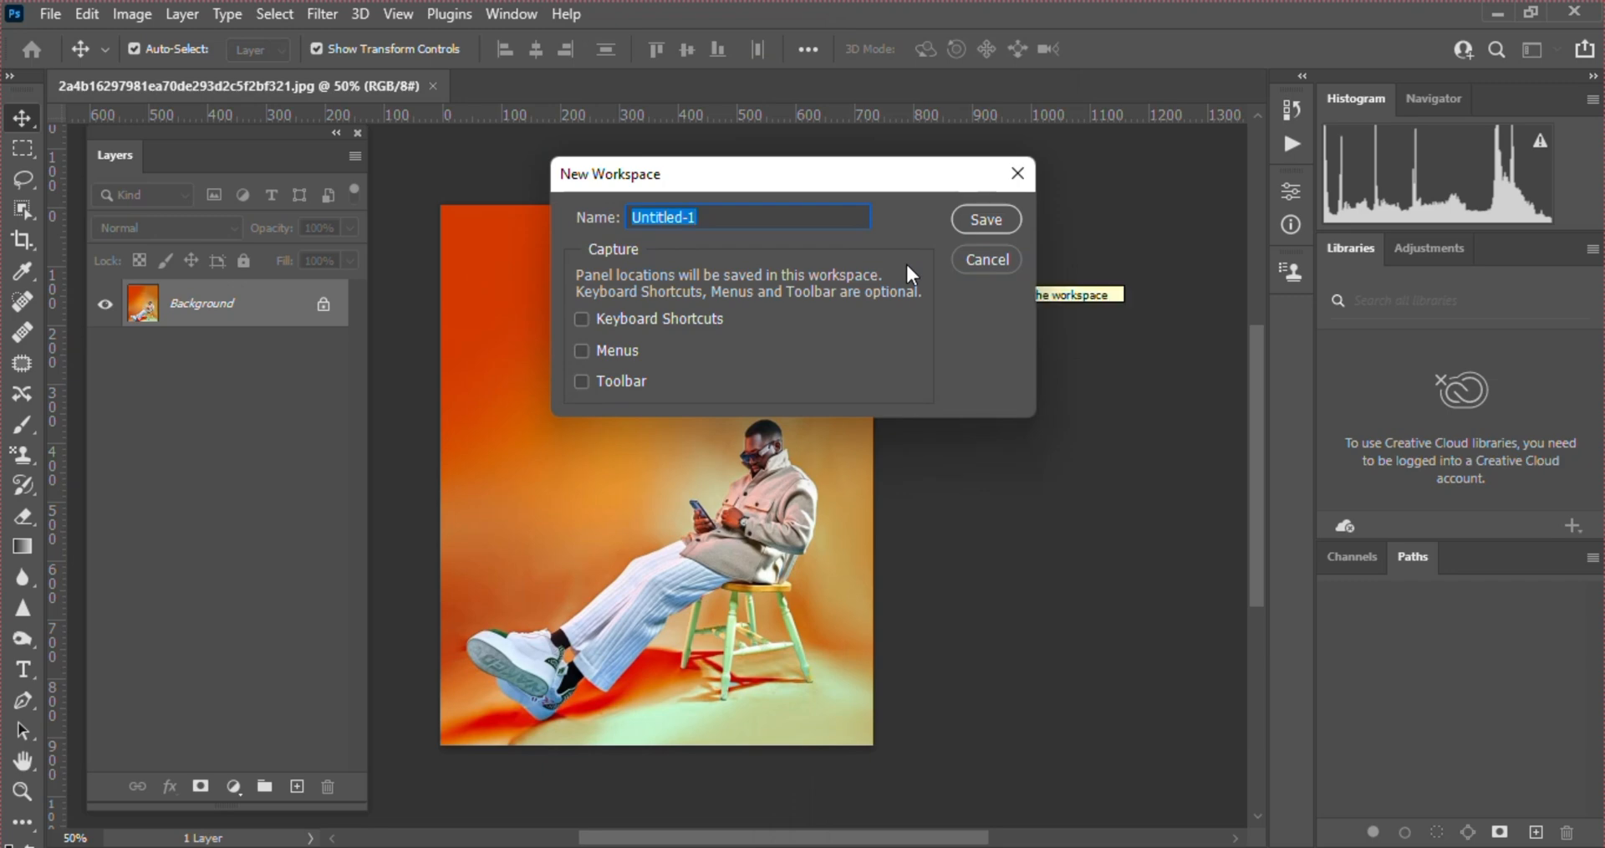
text(CLASS)
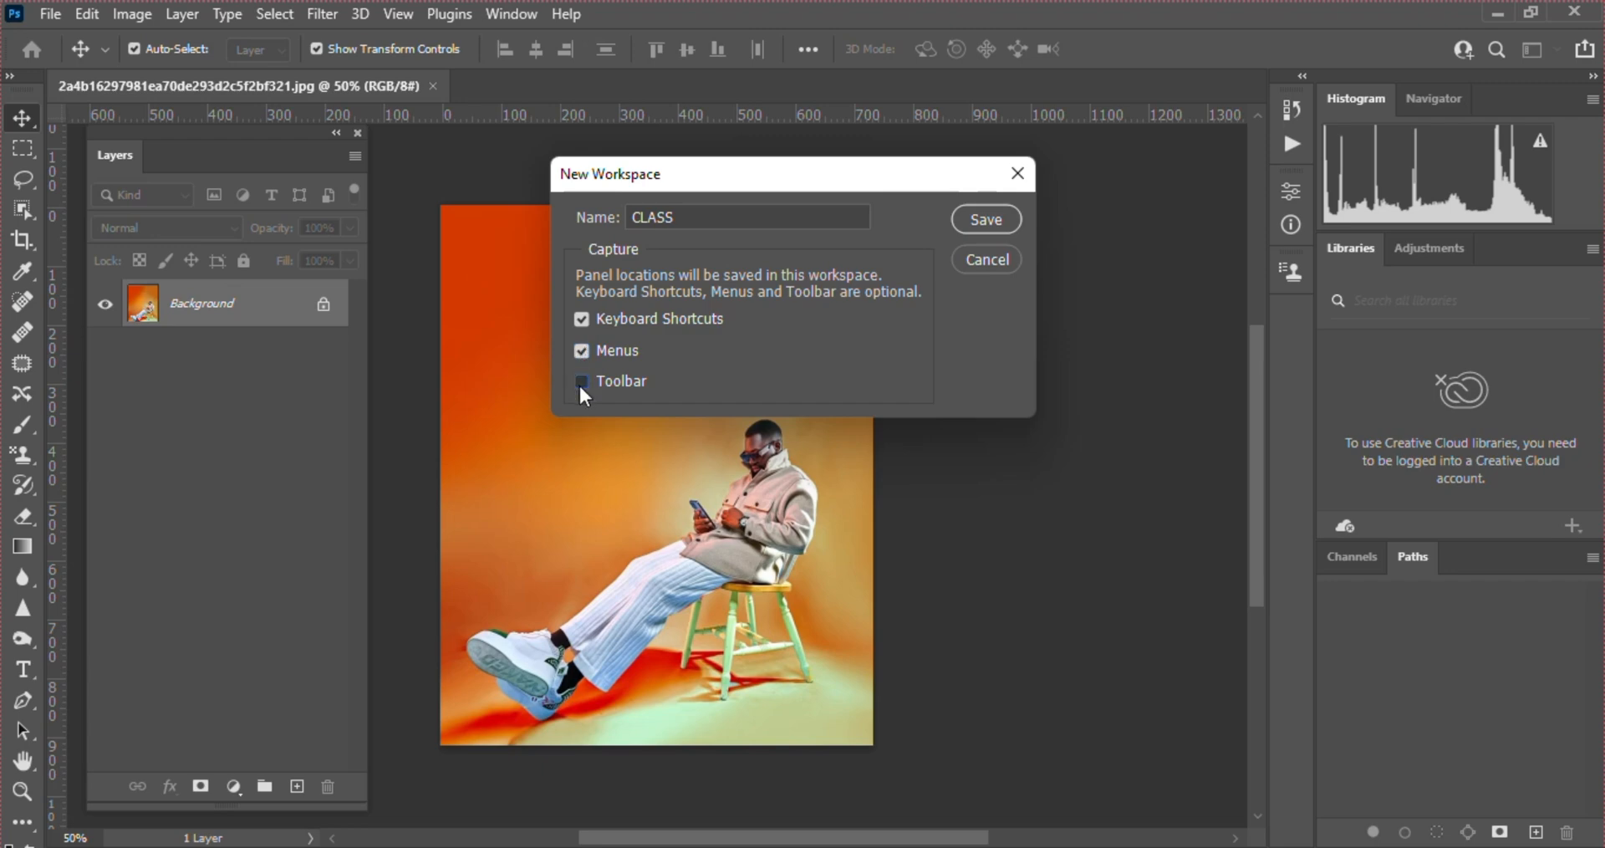
click(988, 222)
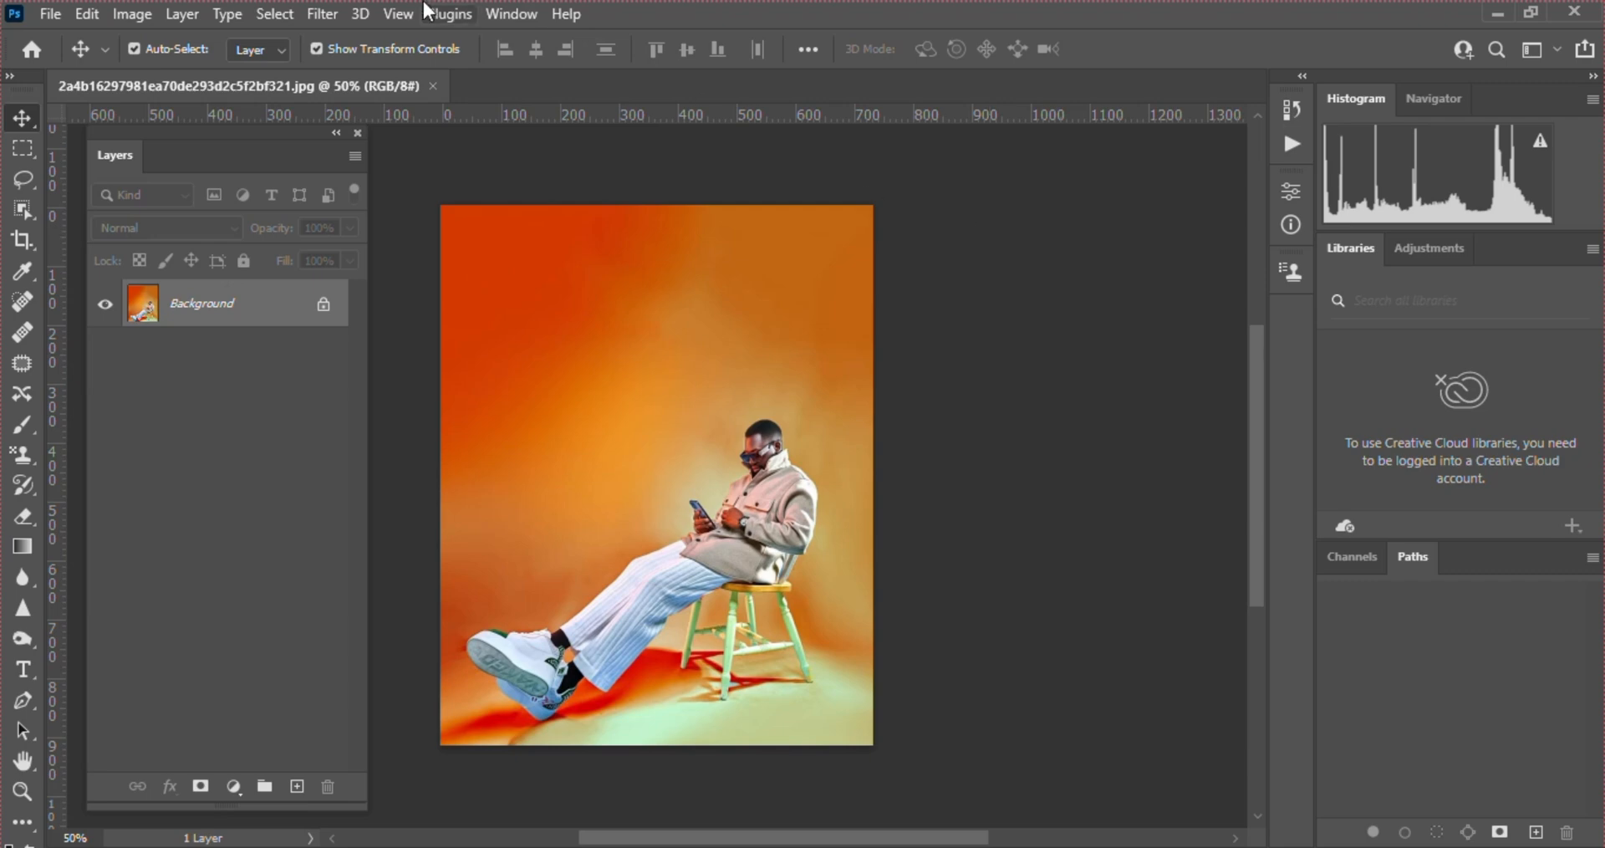
Select the saved CLASS workspace
click(504, 8)
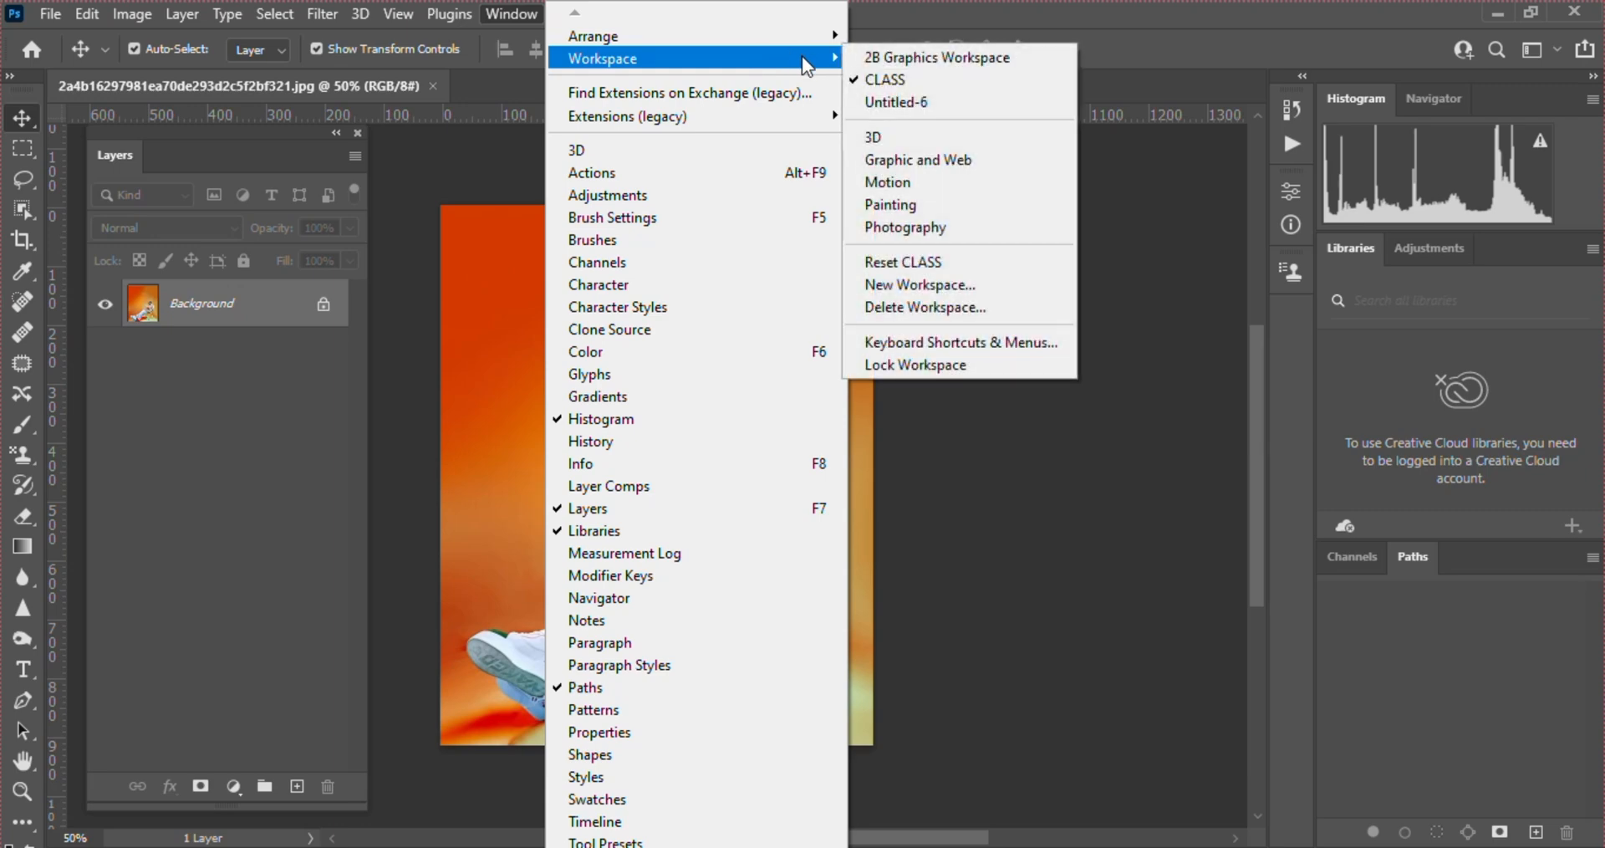
click(915, 76)
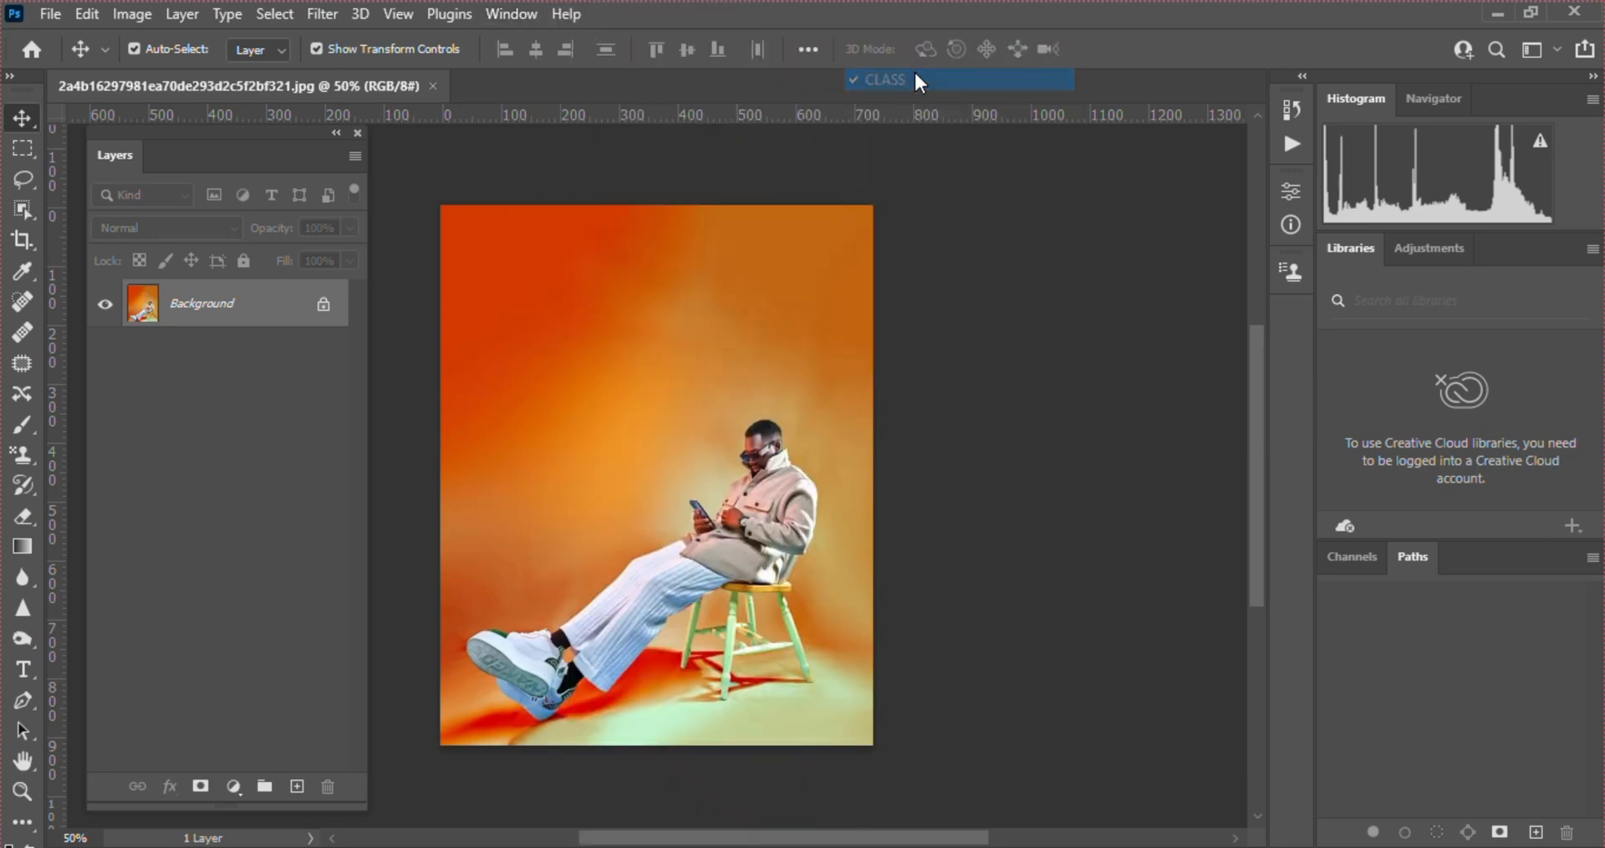
Switch from the CLASS workspace to the saved 2B Graphics Workspace
click(512, 14)
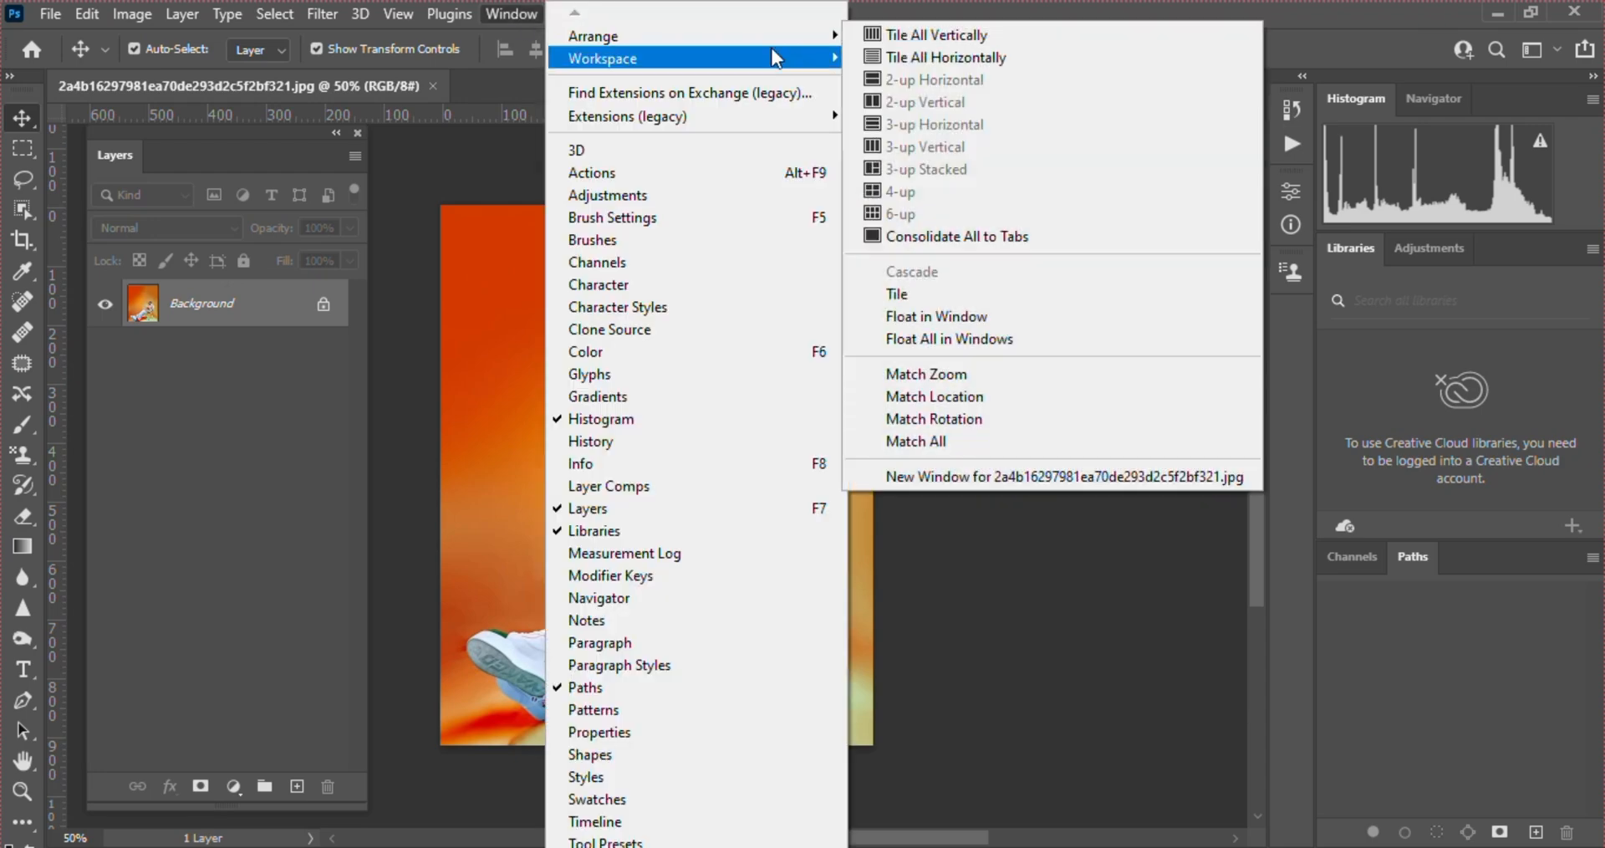
mouse_move(786, 54)
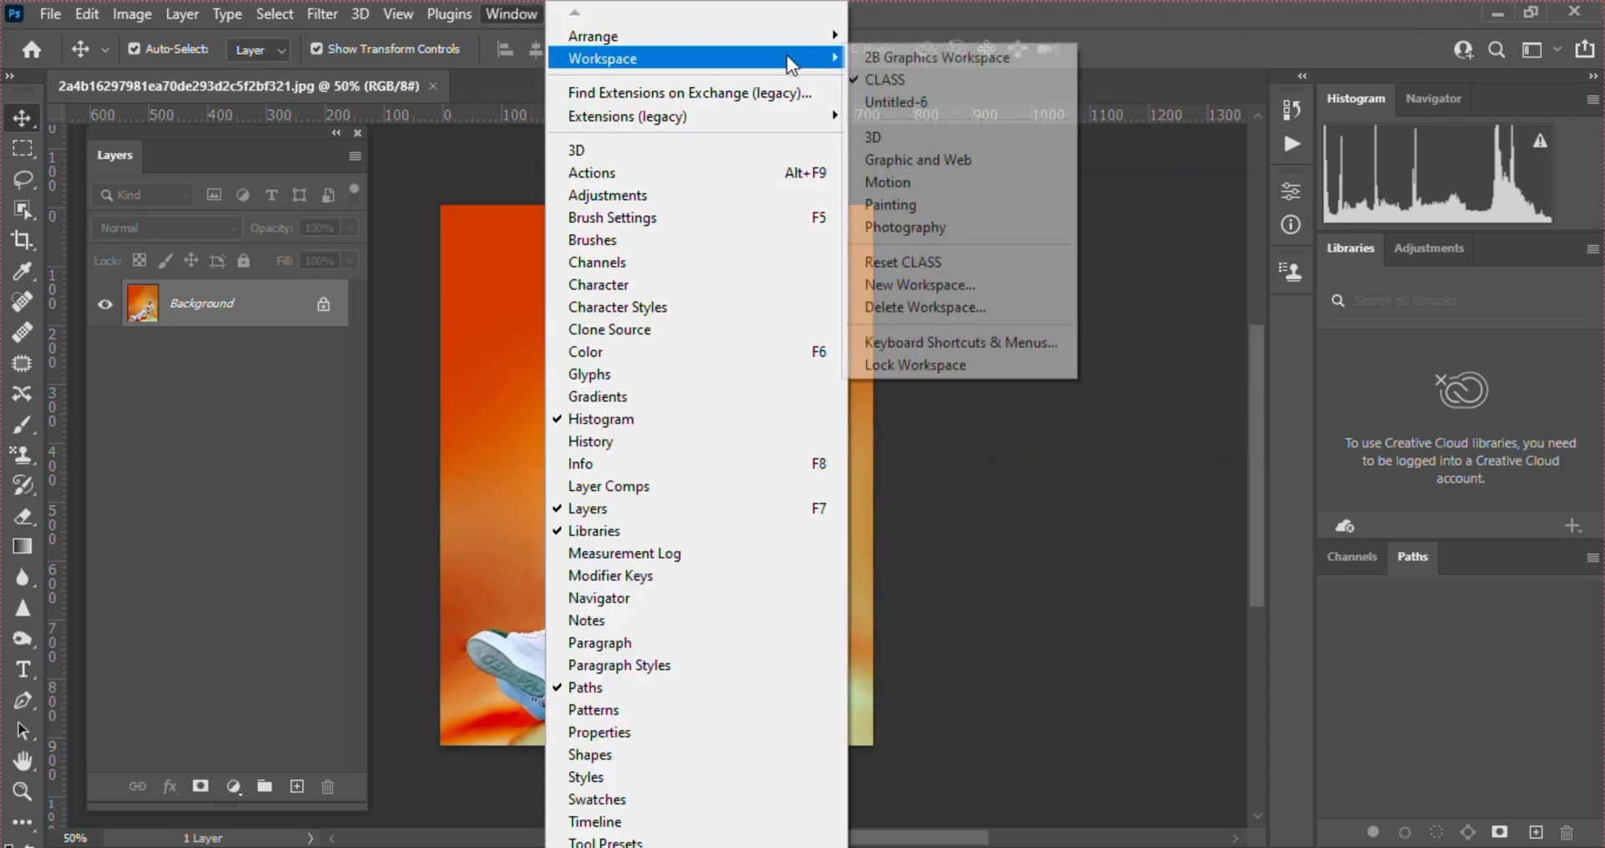
click(891, 56)
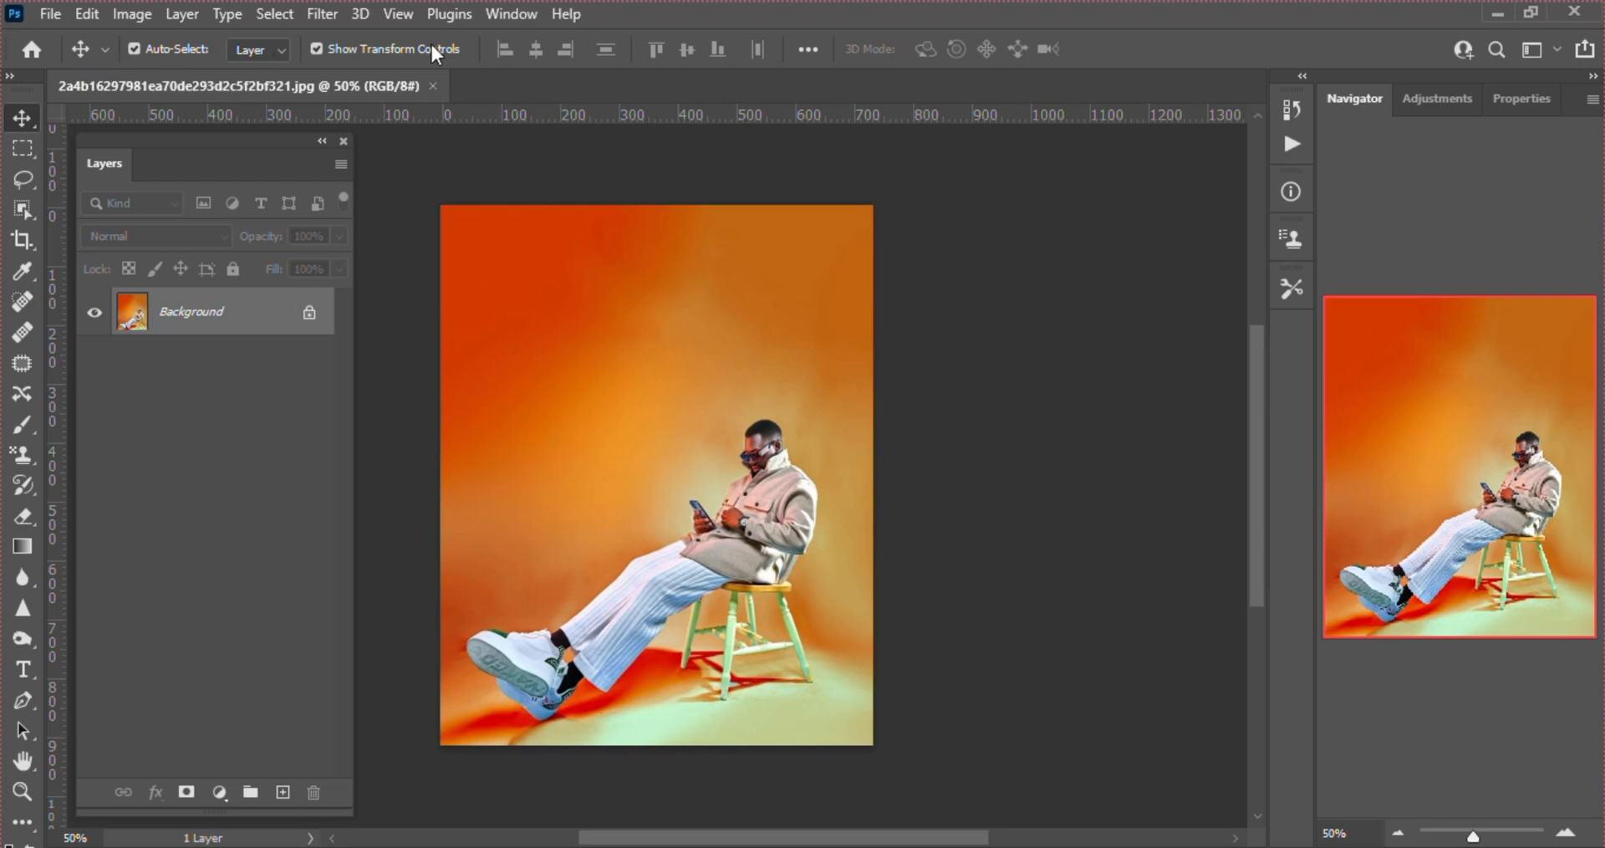
Activate the Rectangular Marquee and Lasso tools in turn to compare their tool options, and return to the Move tool
click(26, 150)
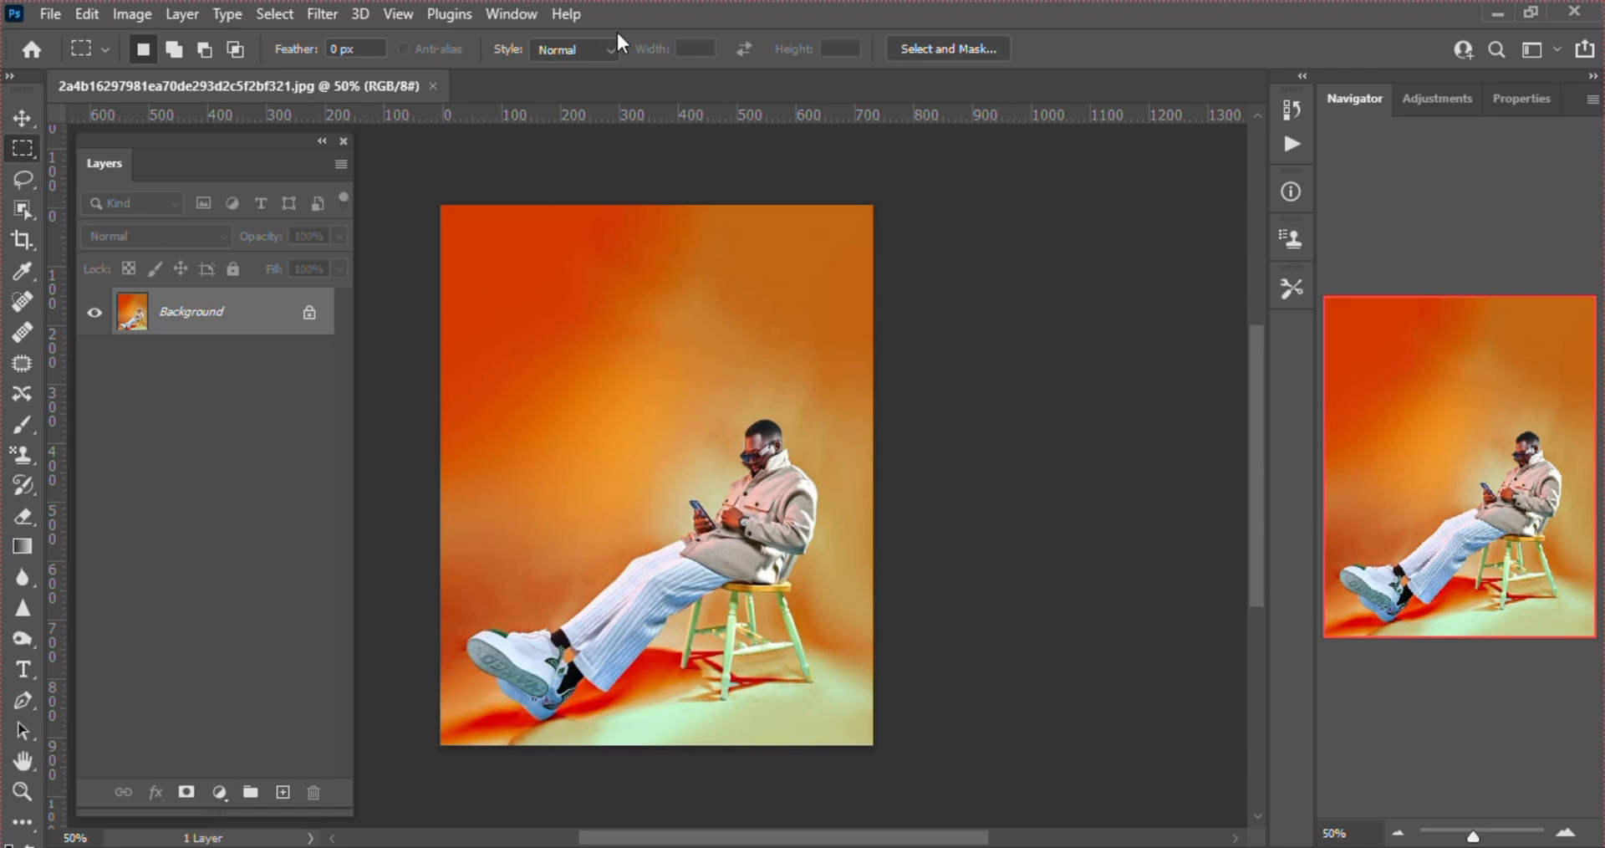
click(28, 177)
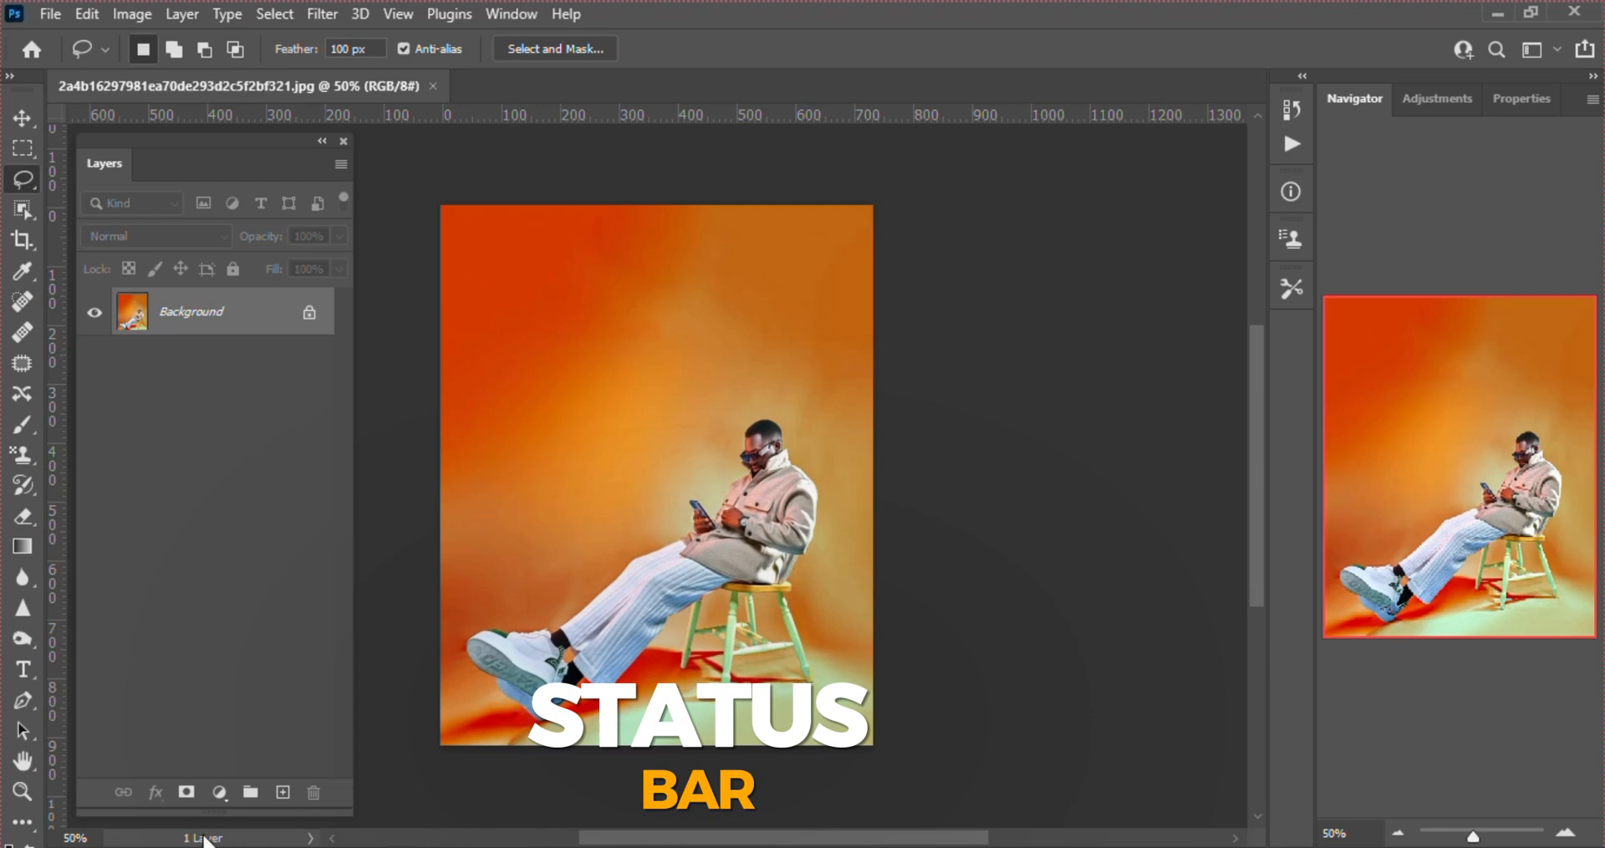
key(v)
Switch the status bar information to Document Sizes, Document Profile and finally Document Dimensions
click(311, 838)
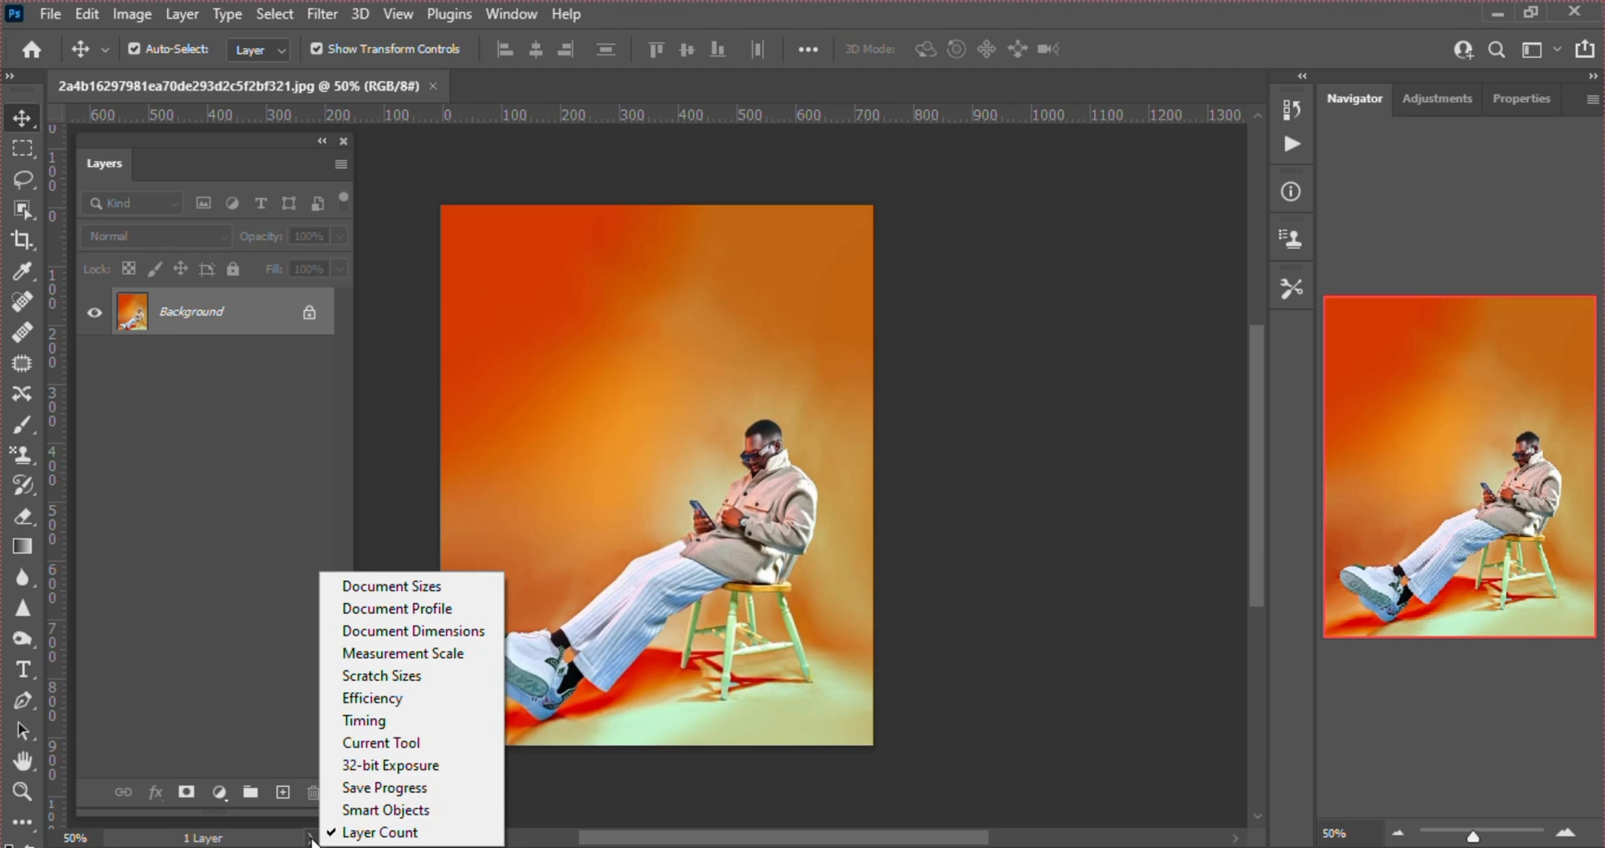
click(398, 588)
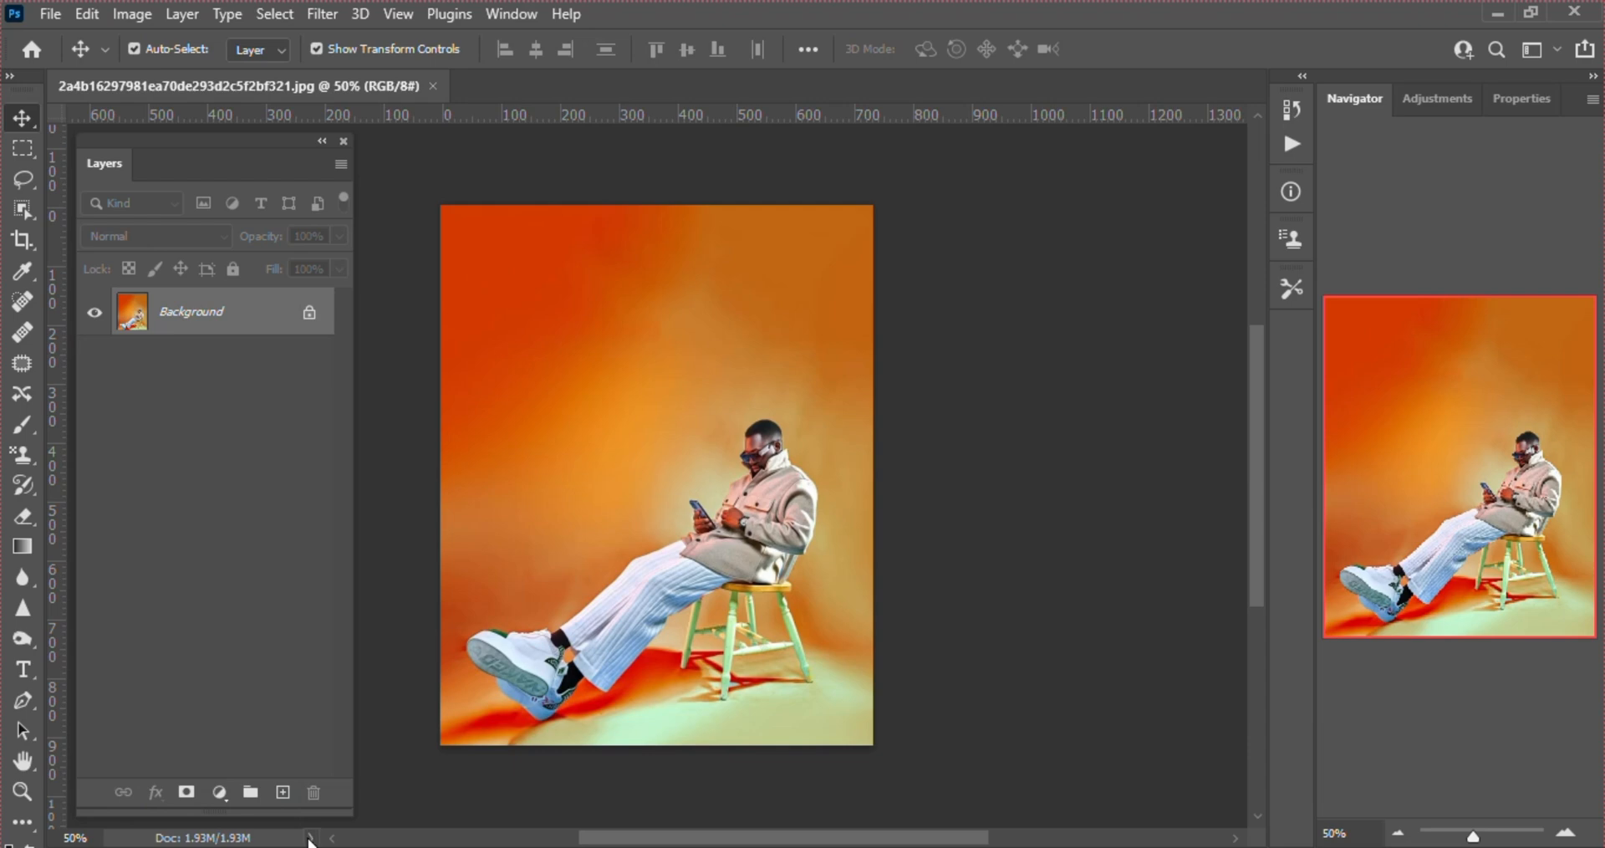
click(309, 838)
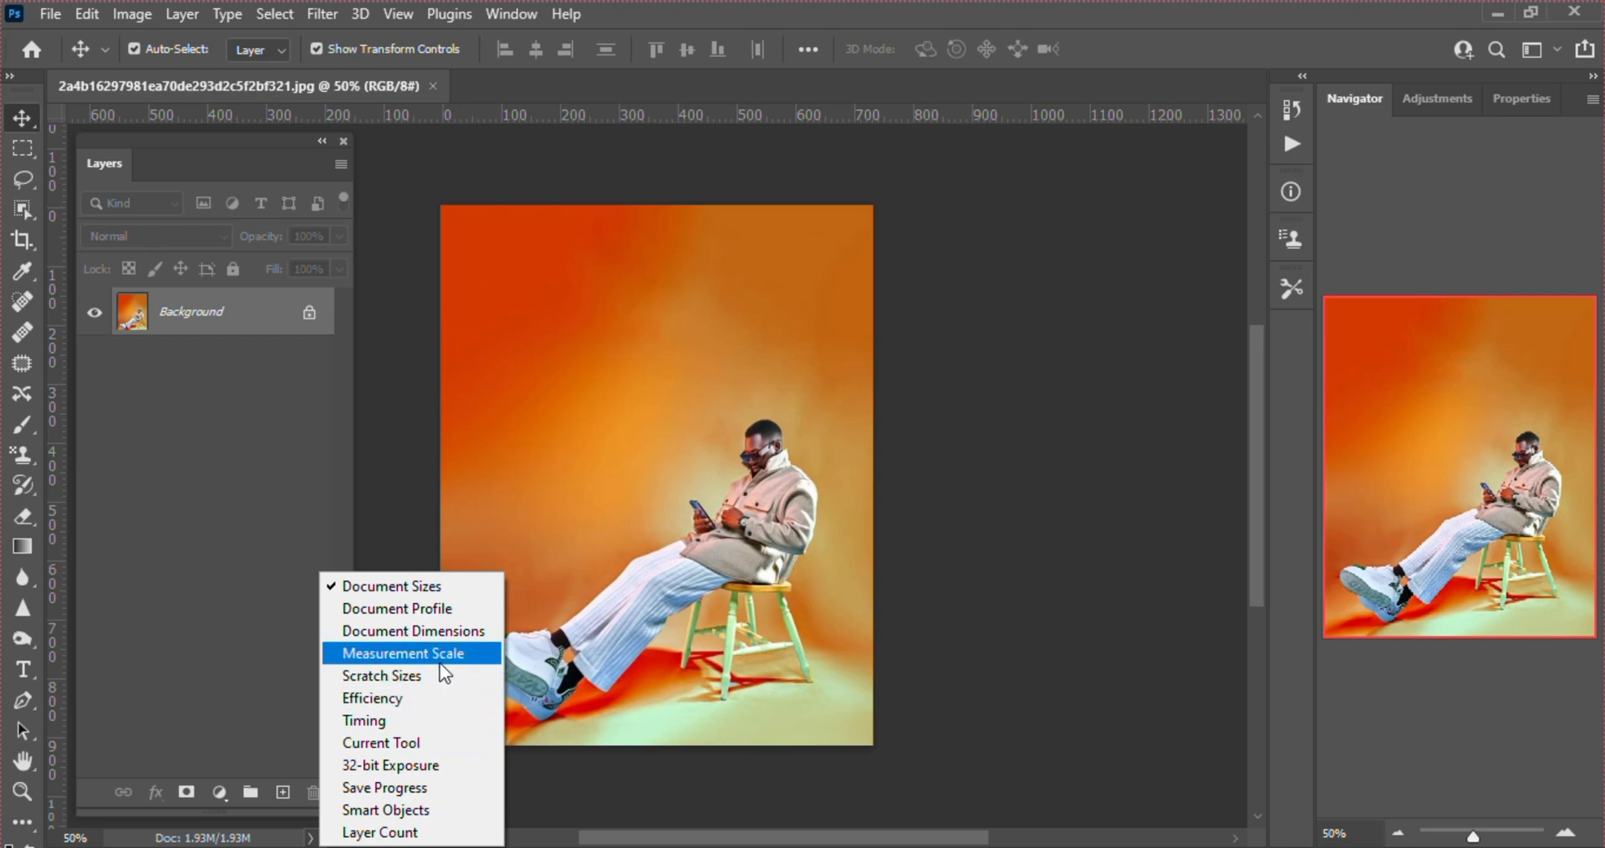
click(409, 608)
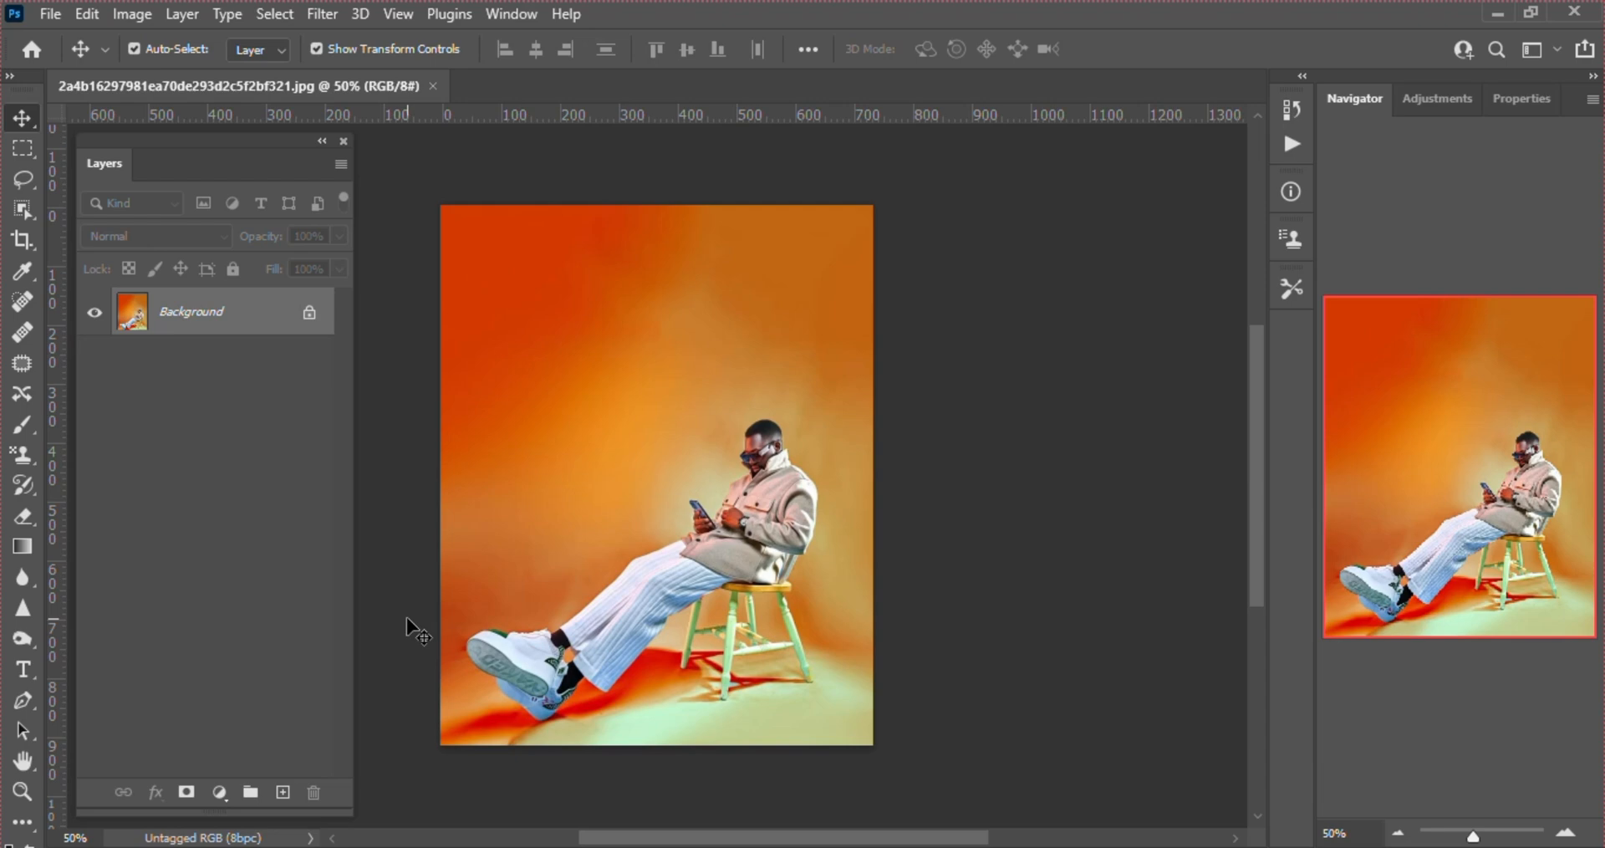
click(311, 837)
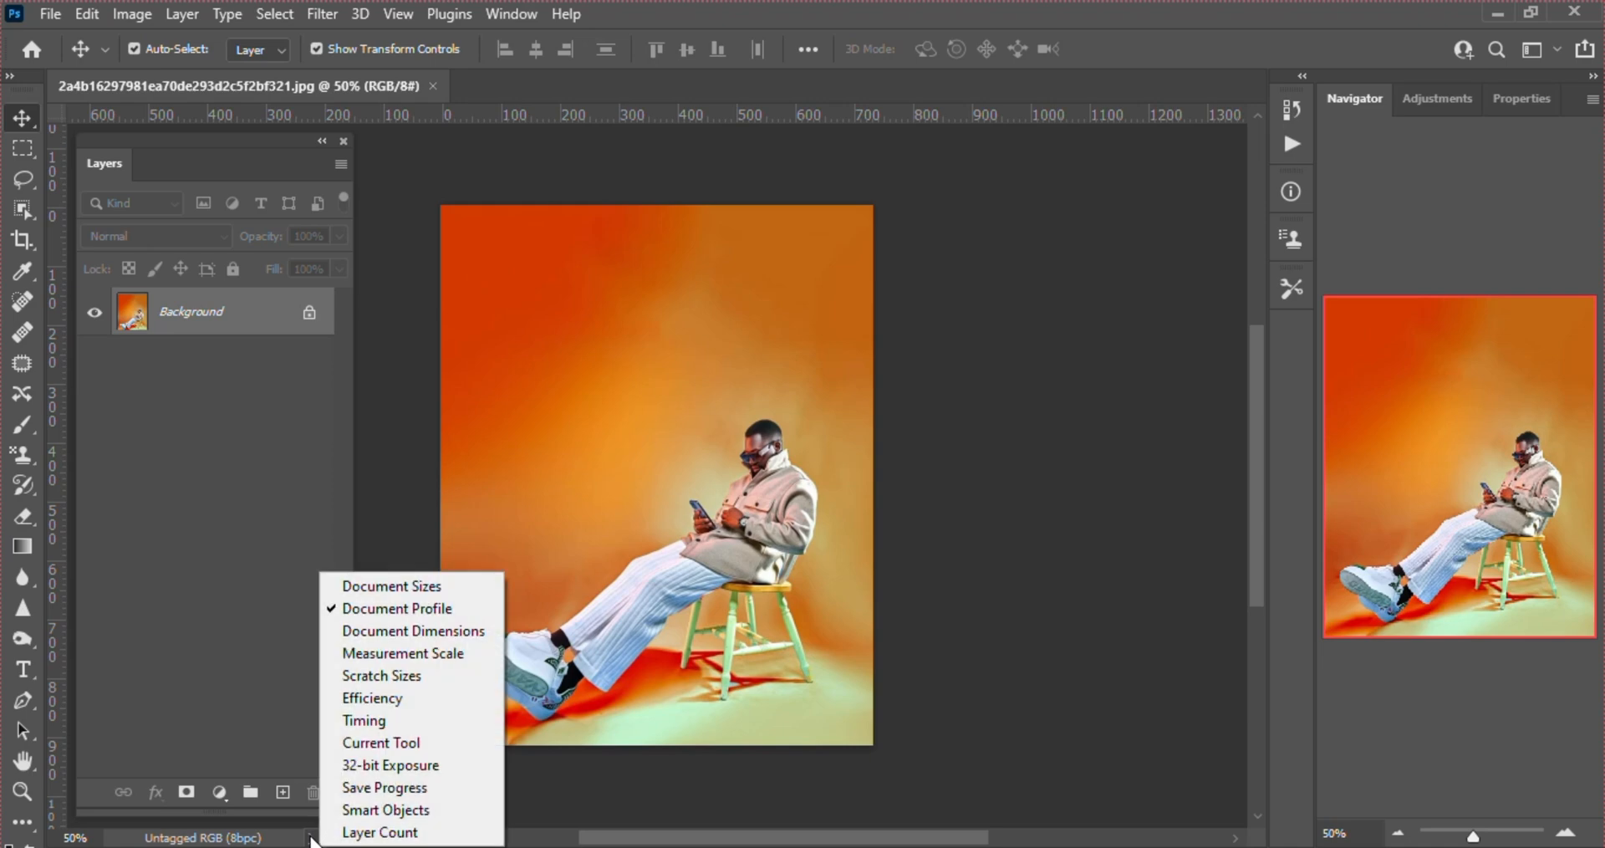
click(393, 631)
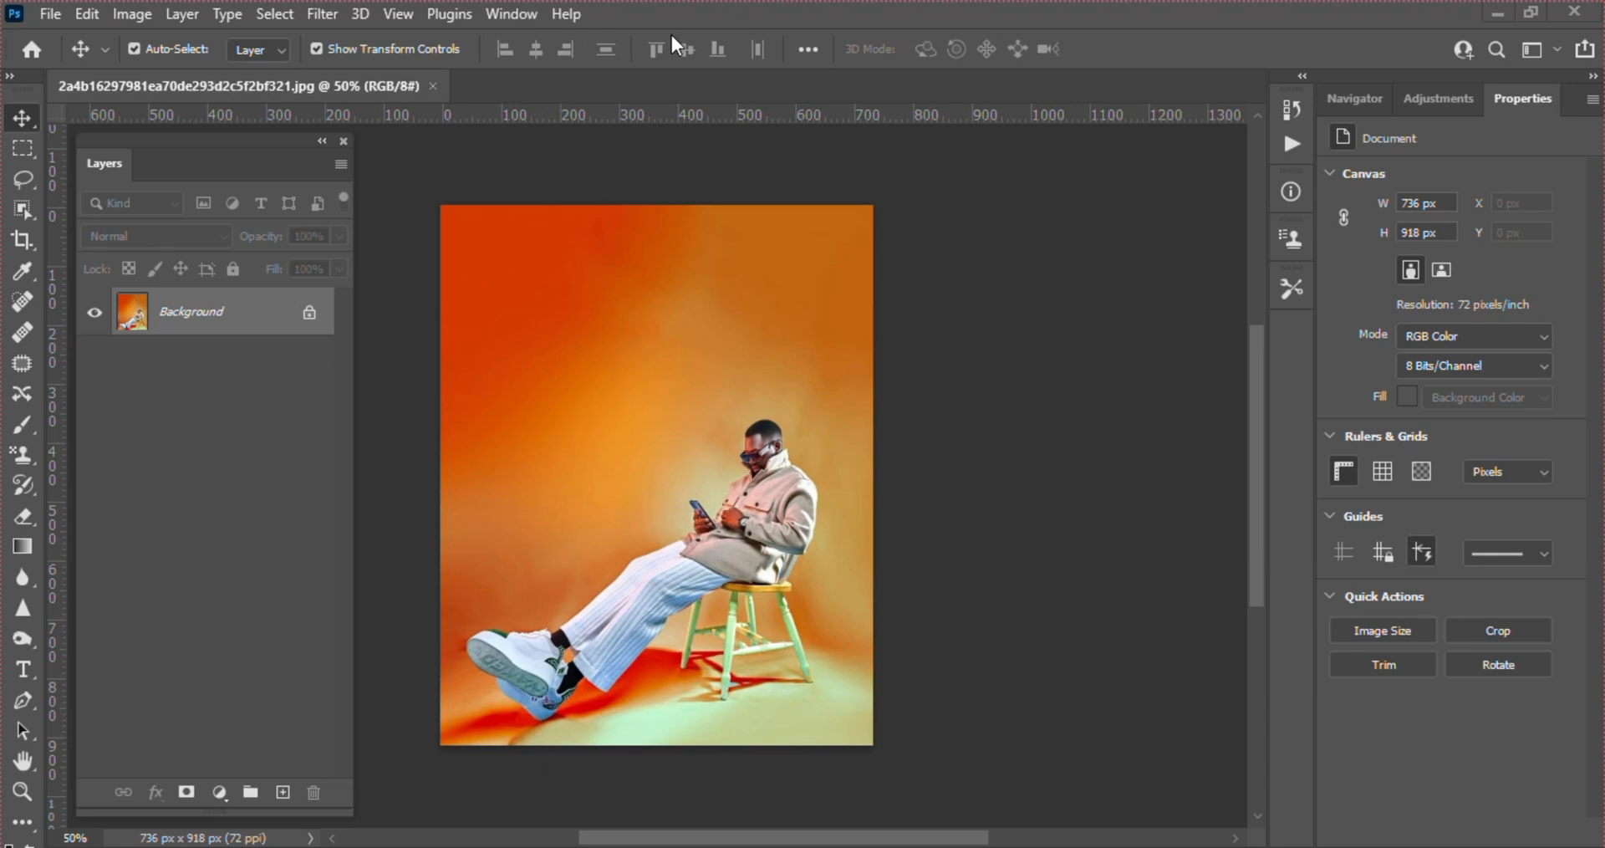
Close the current image and open f5239639d542a7cd0c48d9616b753862.jpg from the IMG folder in File Explorer as a new document
click(433, 86)
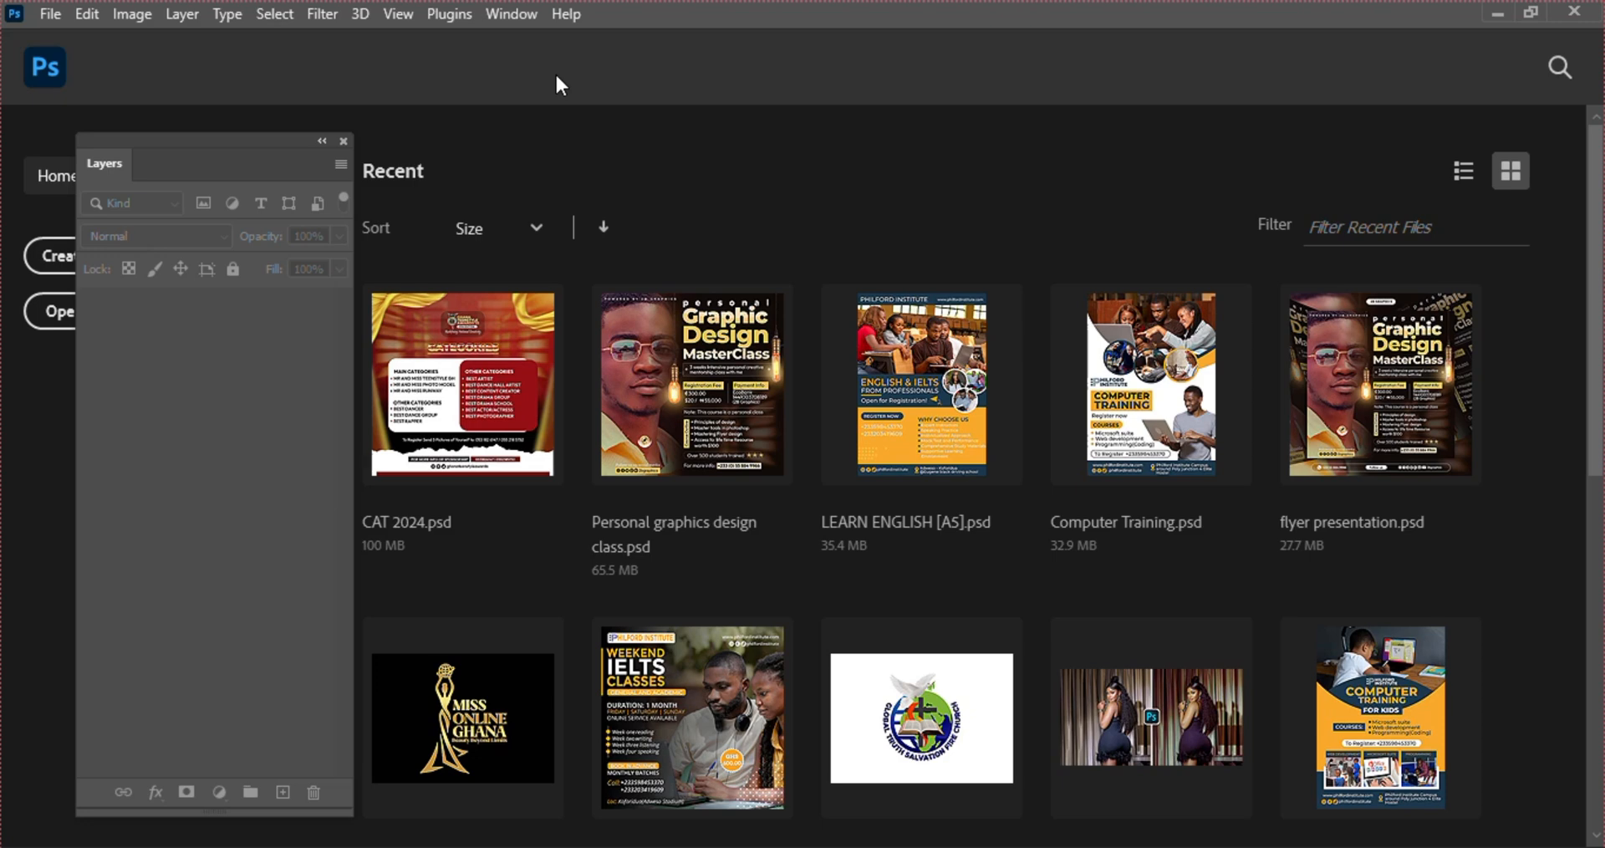
click(739, 846)
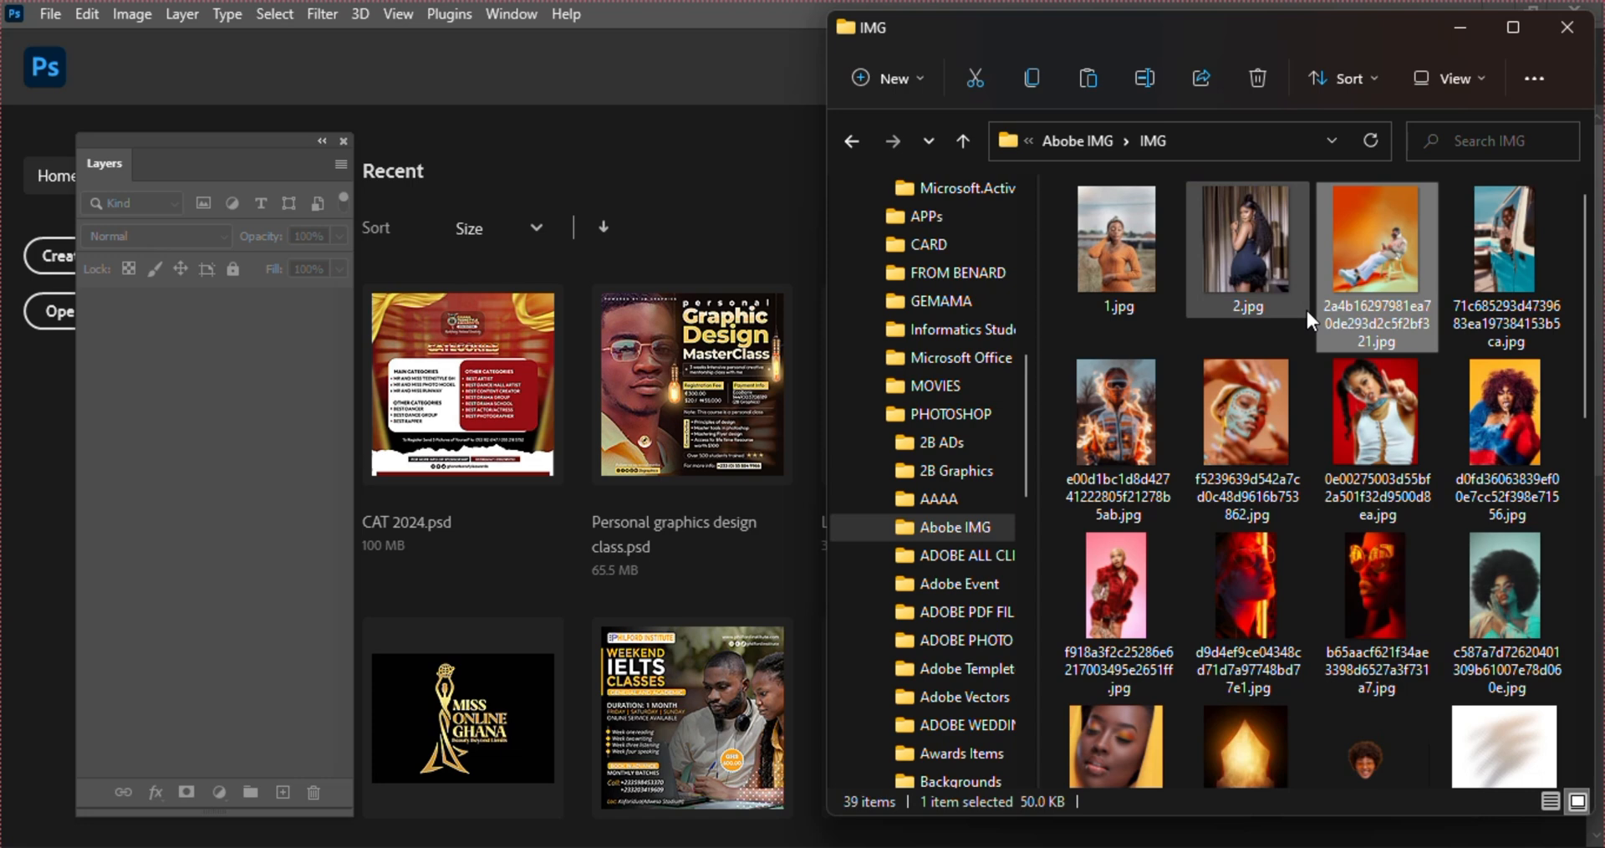
drag(1247, 408, 490, 50)
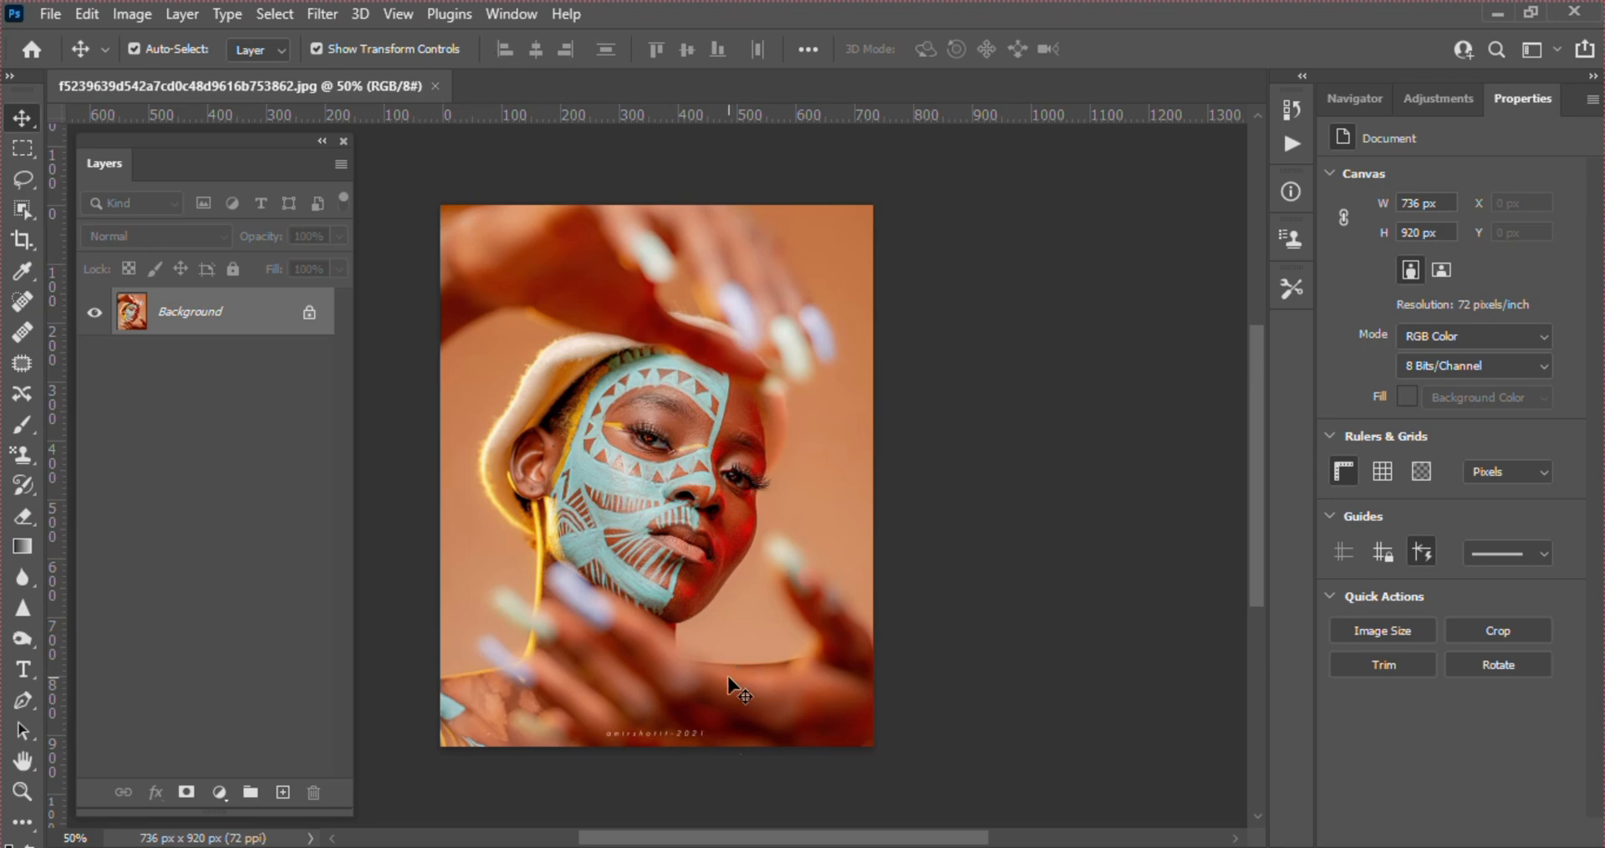
Place d9d4ef9ce04348cd71d7a97748bd77e1.jpg from the IMG folder as a new layer on the open image and commit the placement
click(778, 846)
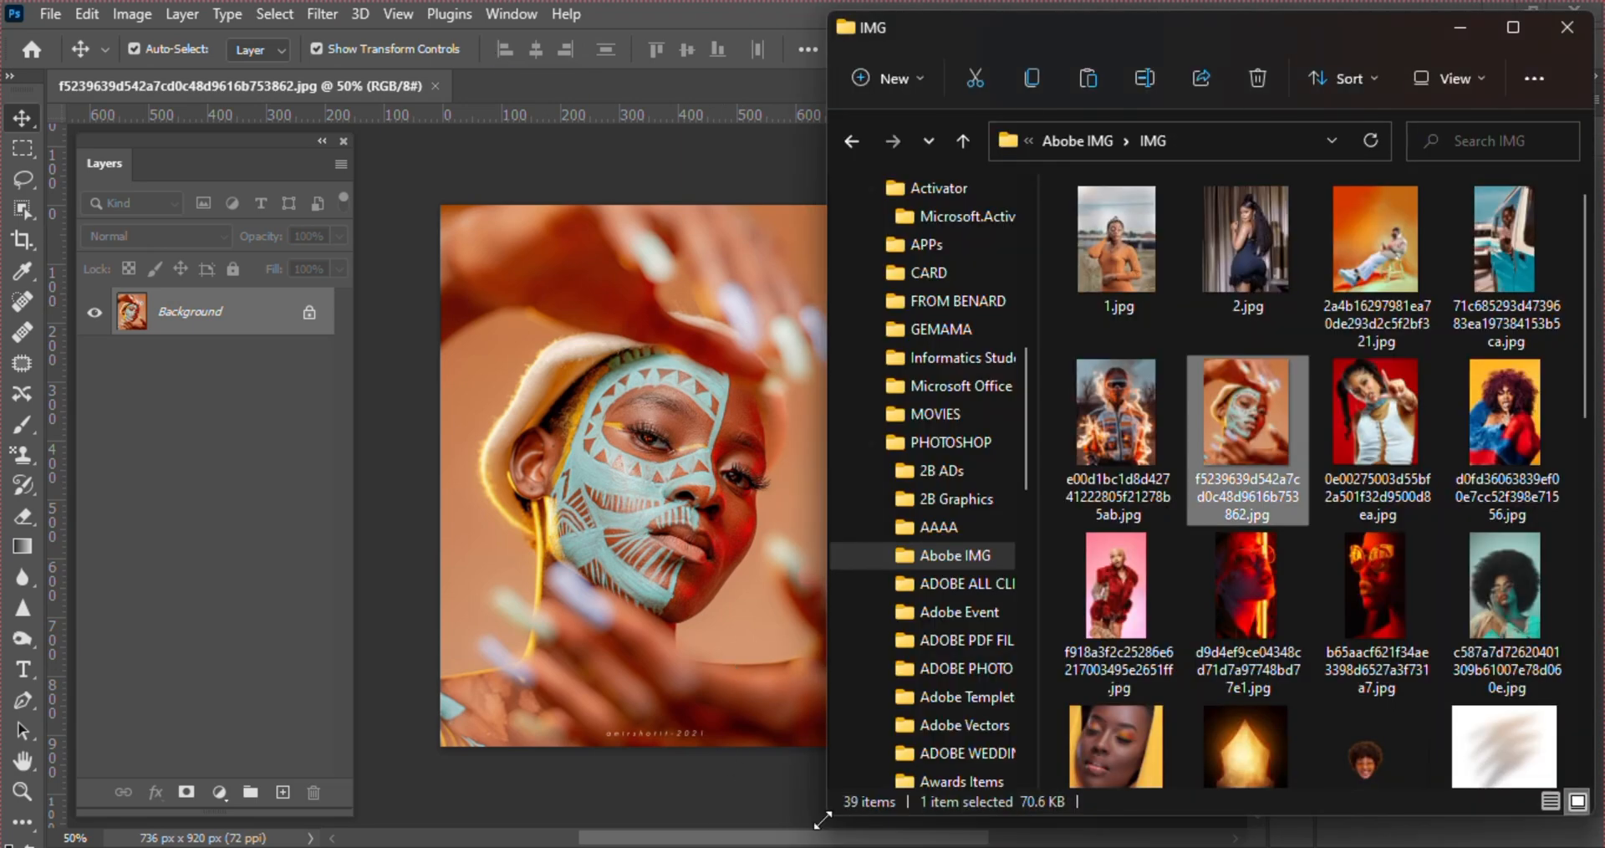
click(1246, 573)
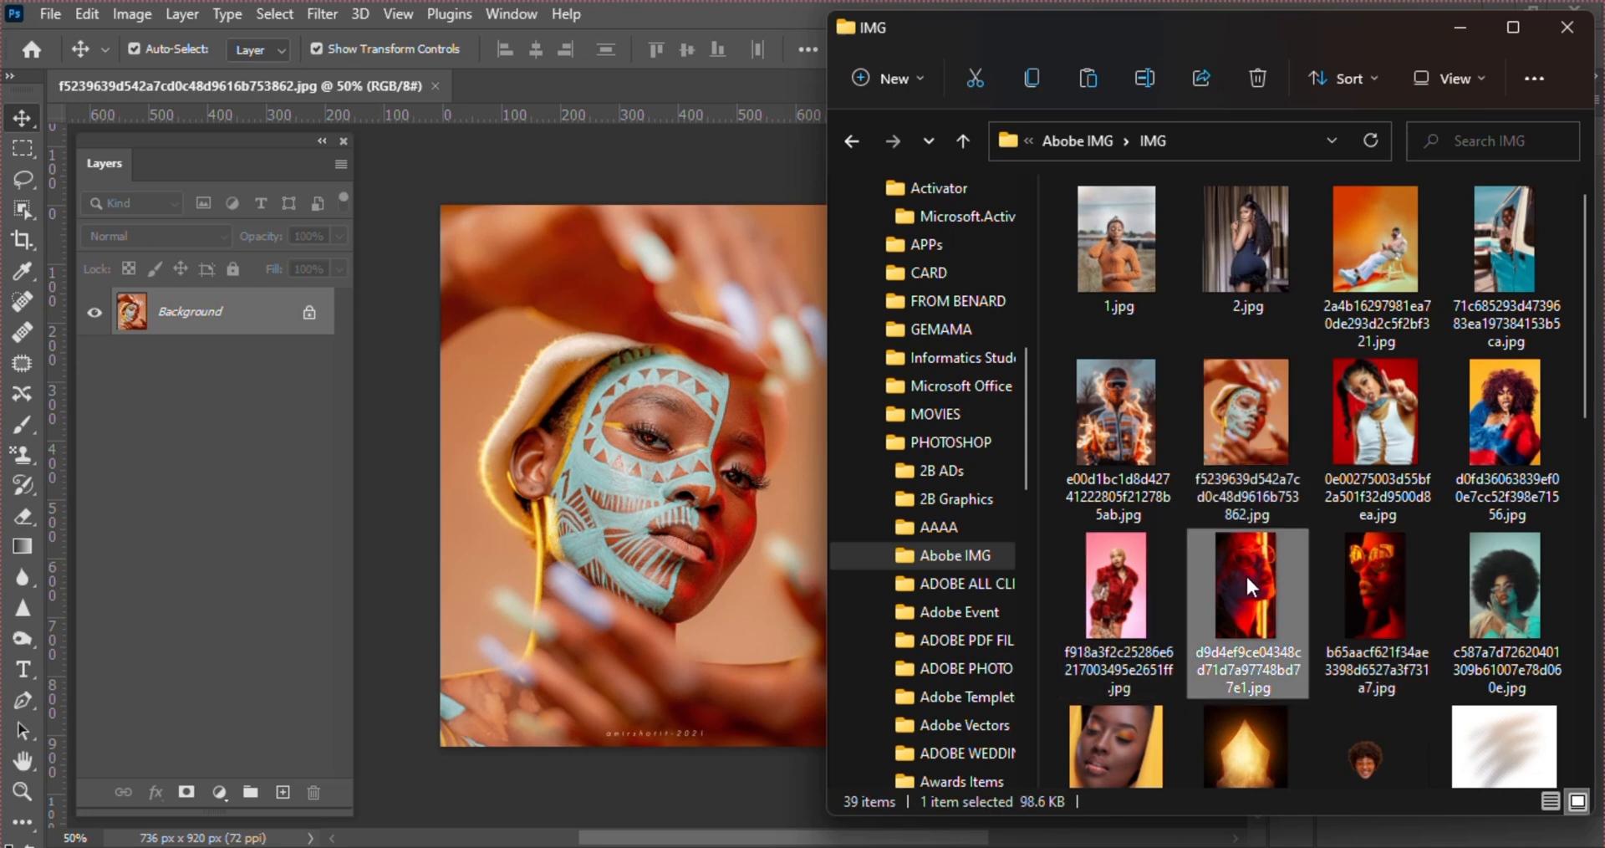
drag(1246, 594, 686, 474)
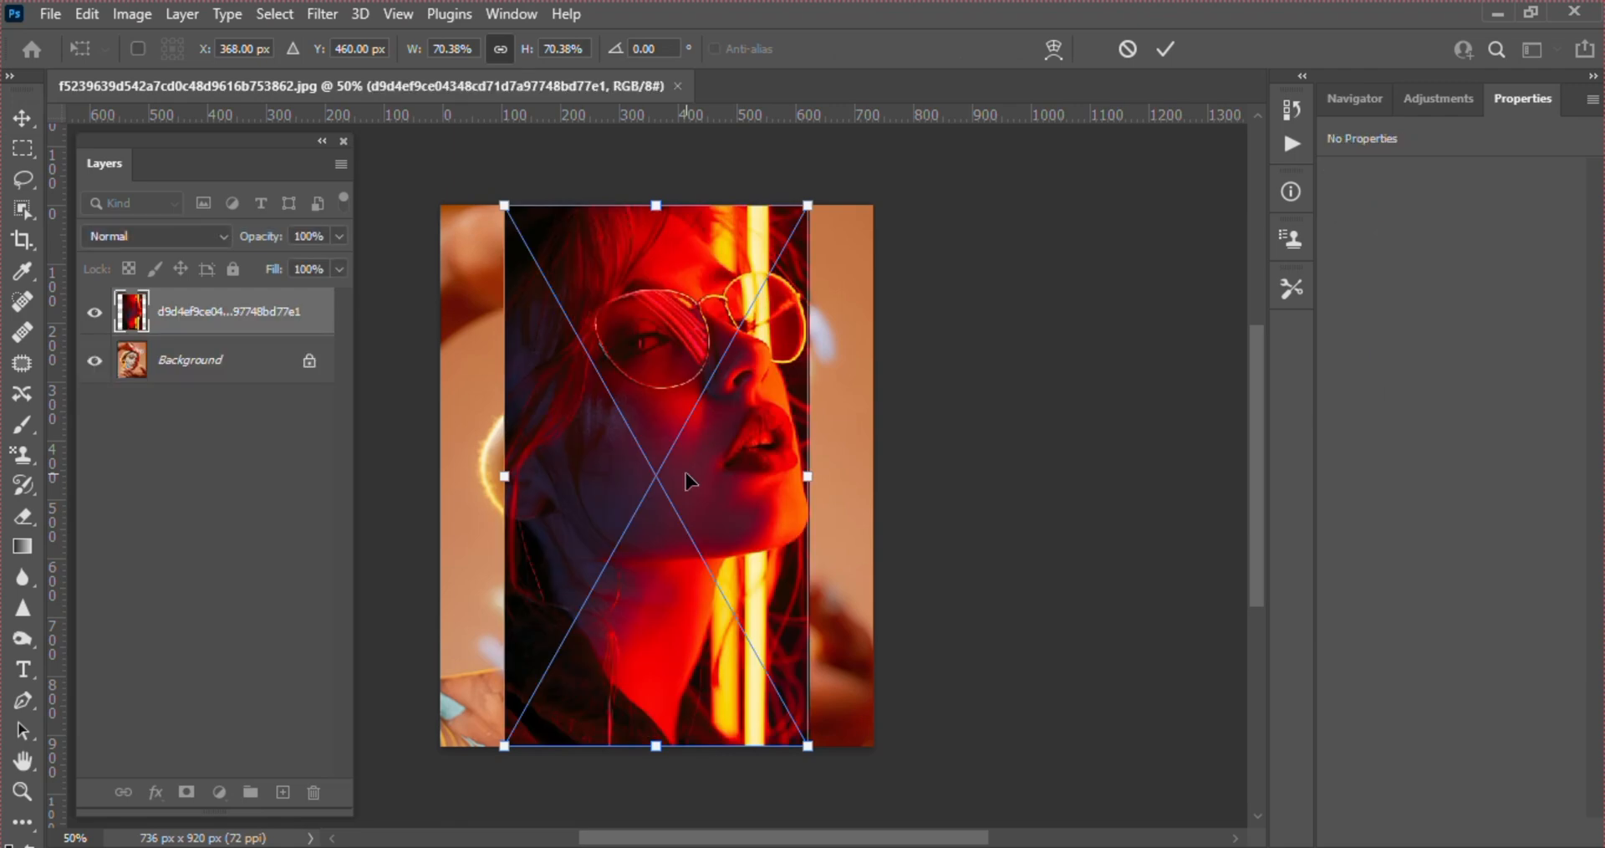
key(Return)
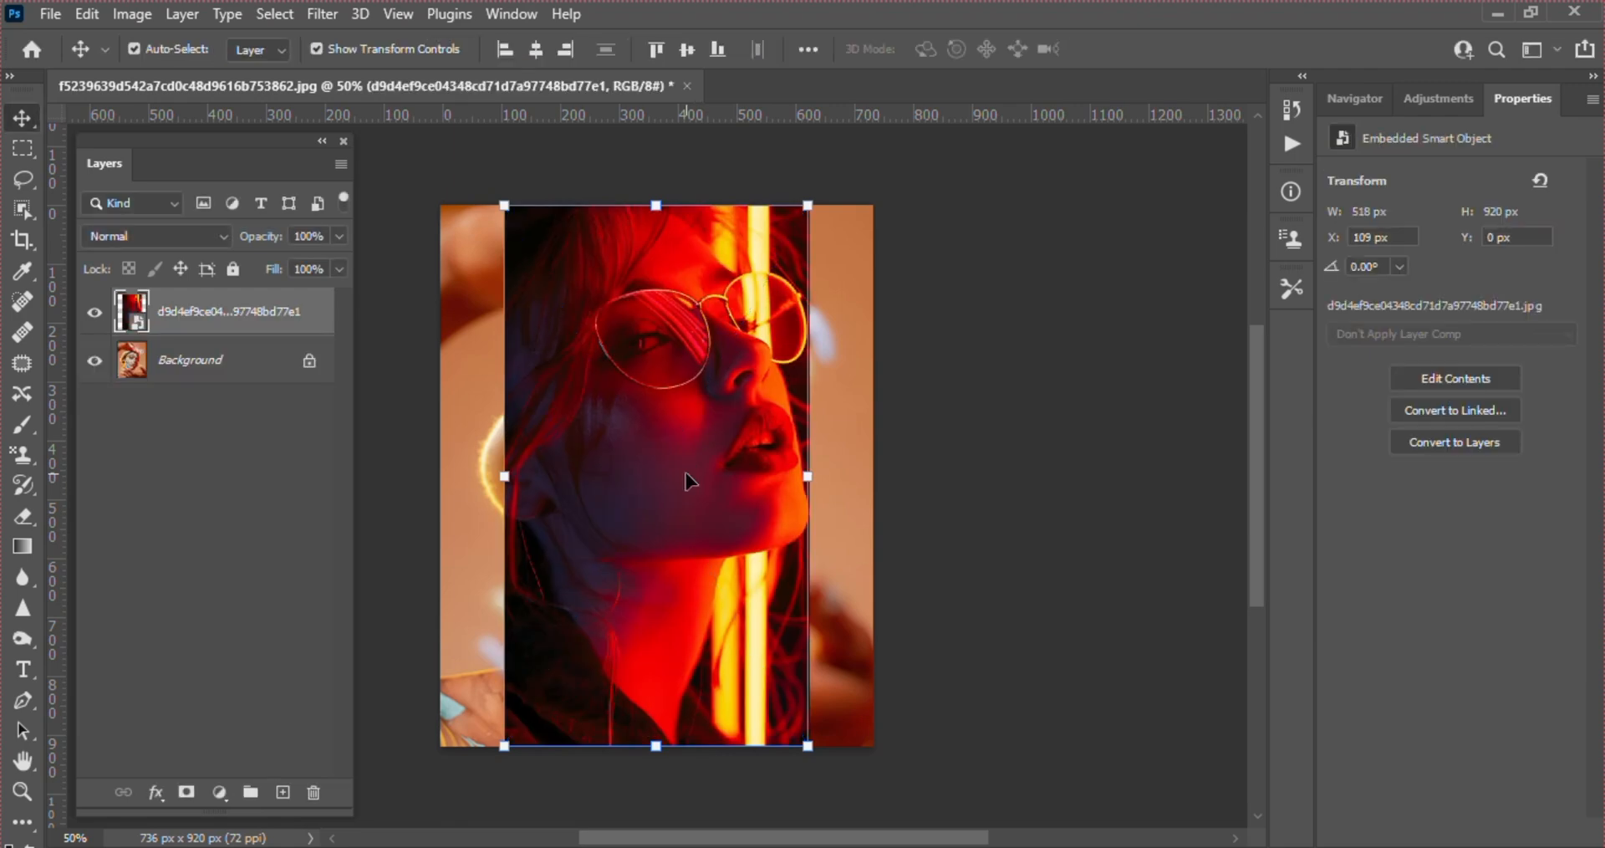
Open b65aacf621f34ae3398d6527a3f731a7.jpg from the IMG folder as a separate document instead of a layer
click(756, 827)
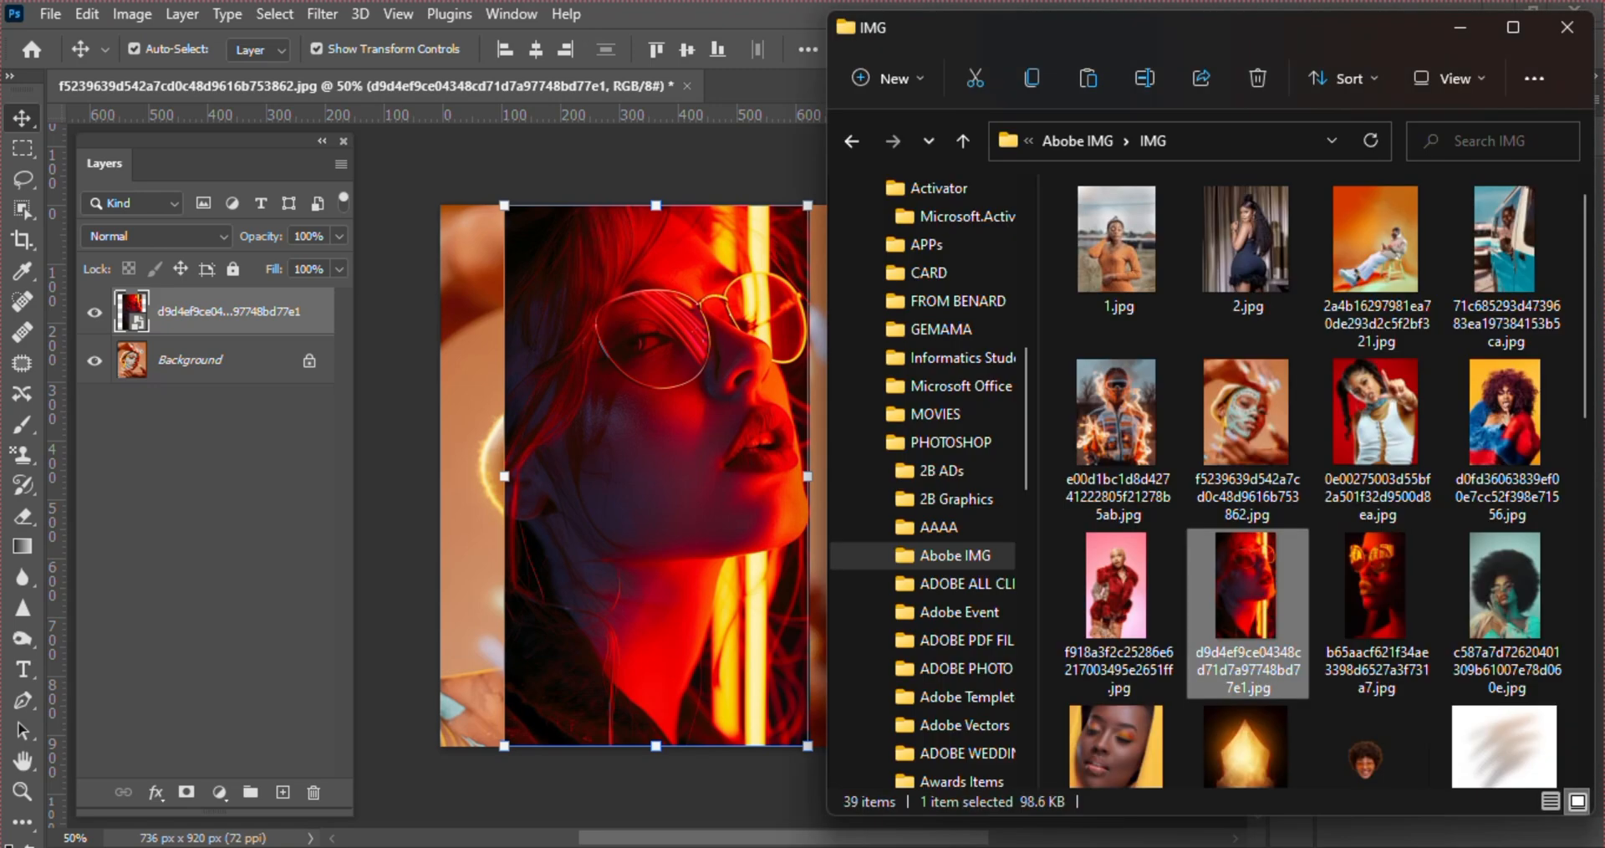
click(1371, 613)
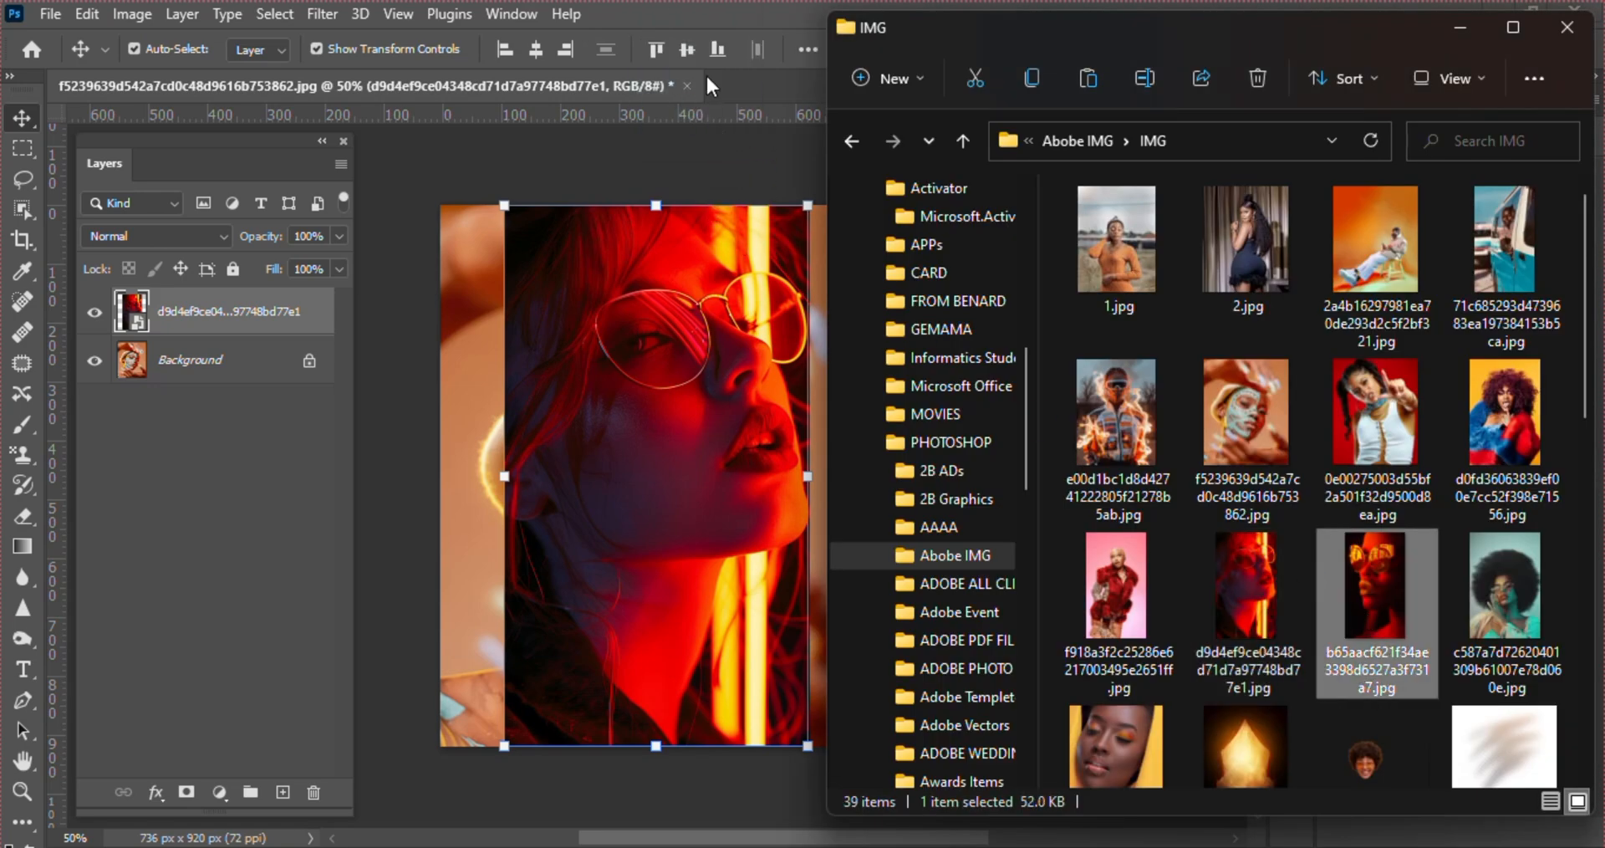
drag(708, 77, 776, 87)
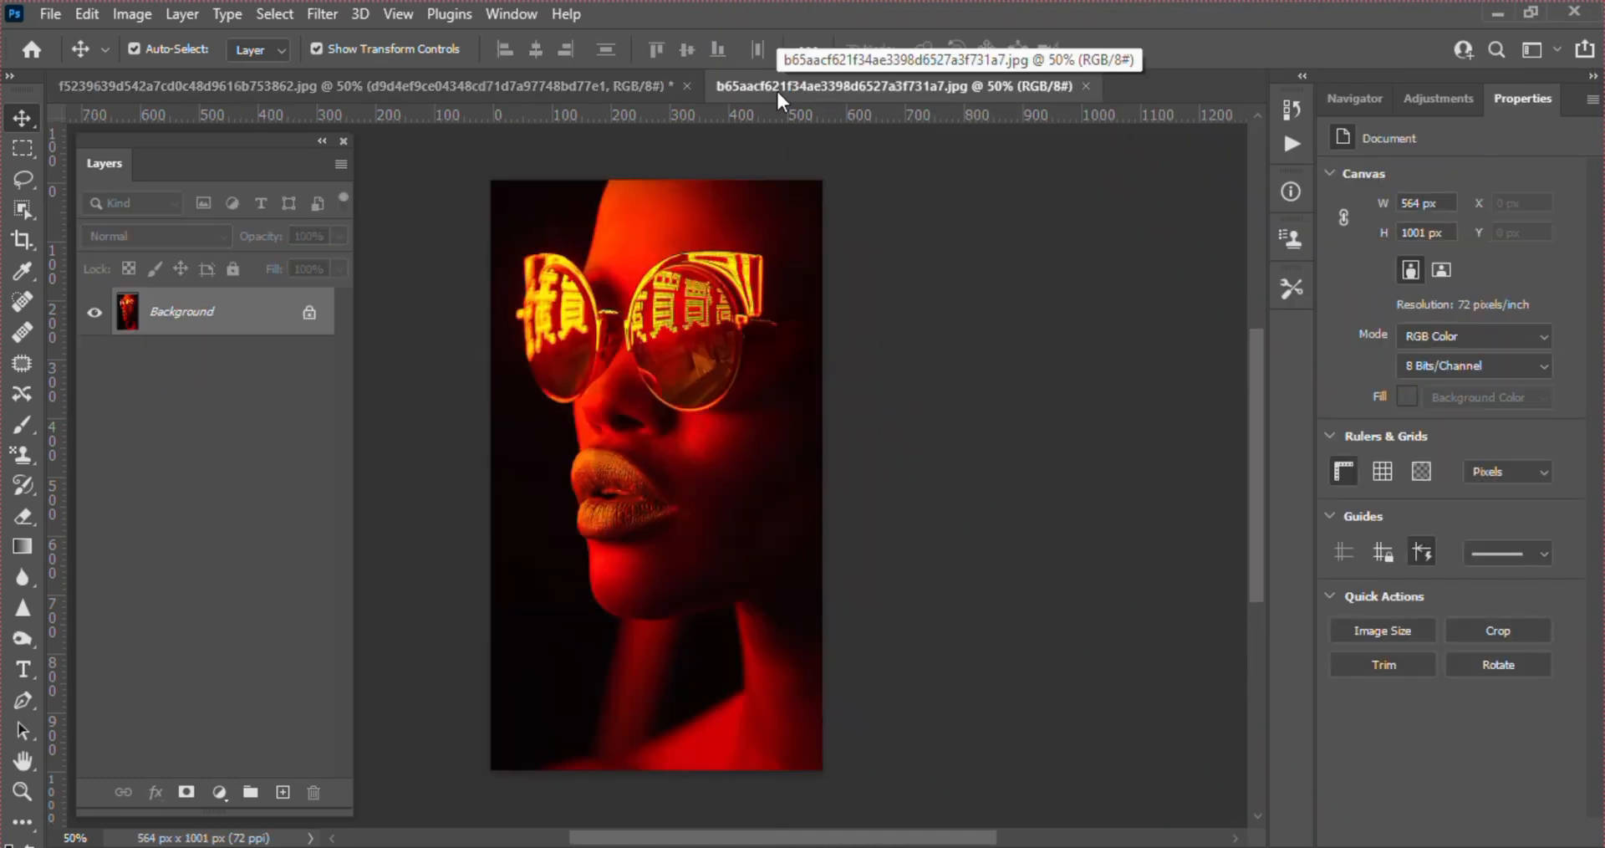
key(alt+Tab)
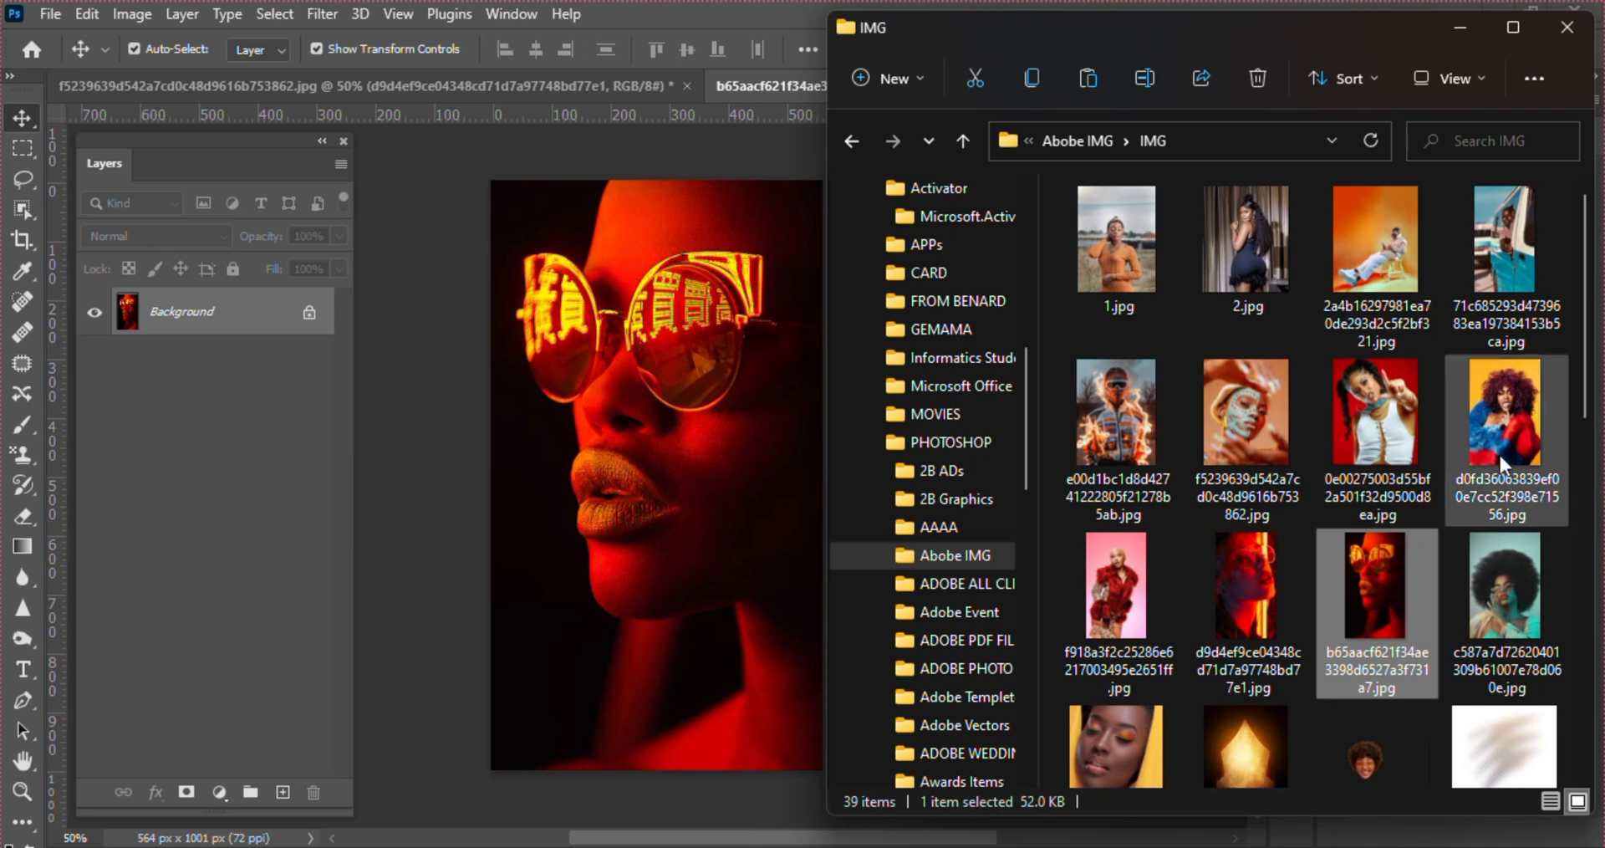
drag(1272, 31, 1214, 234)
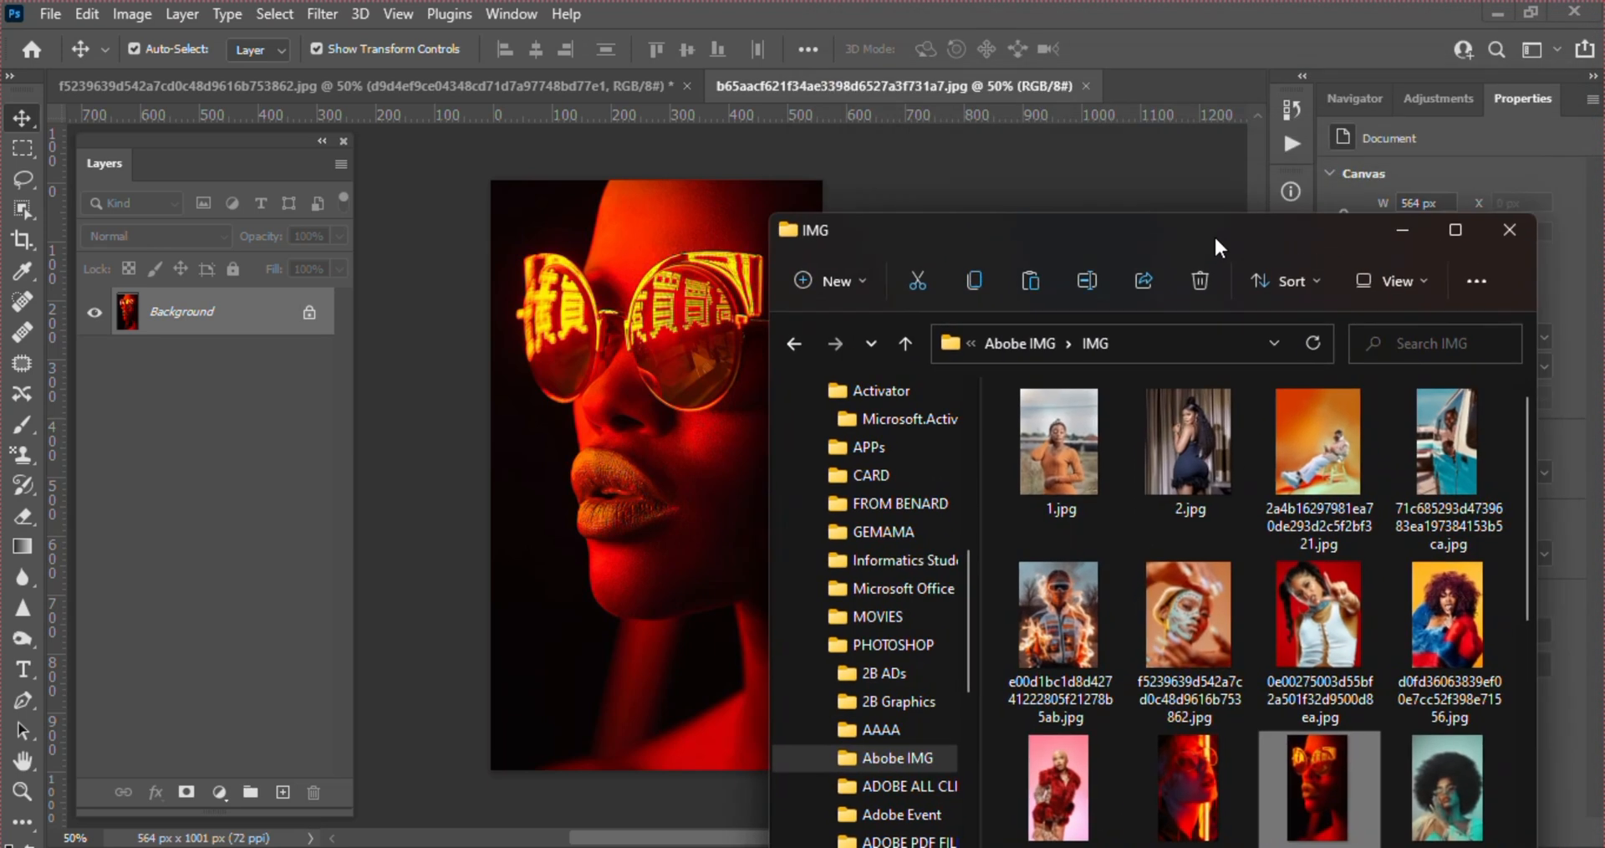
click(1058, 597)
drag(1233, 71, 1187, 82)
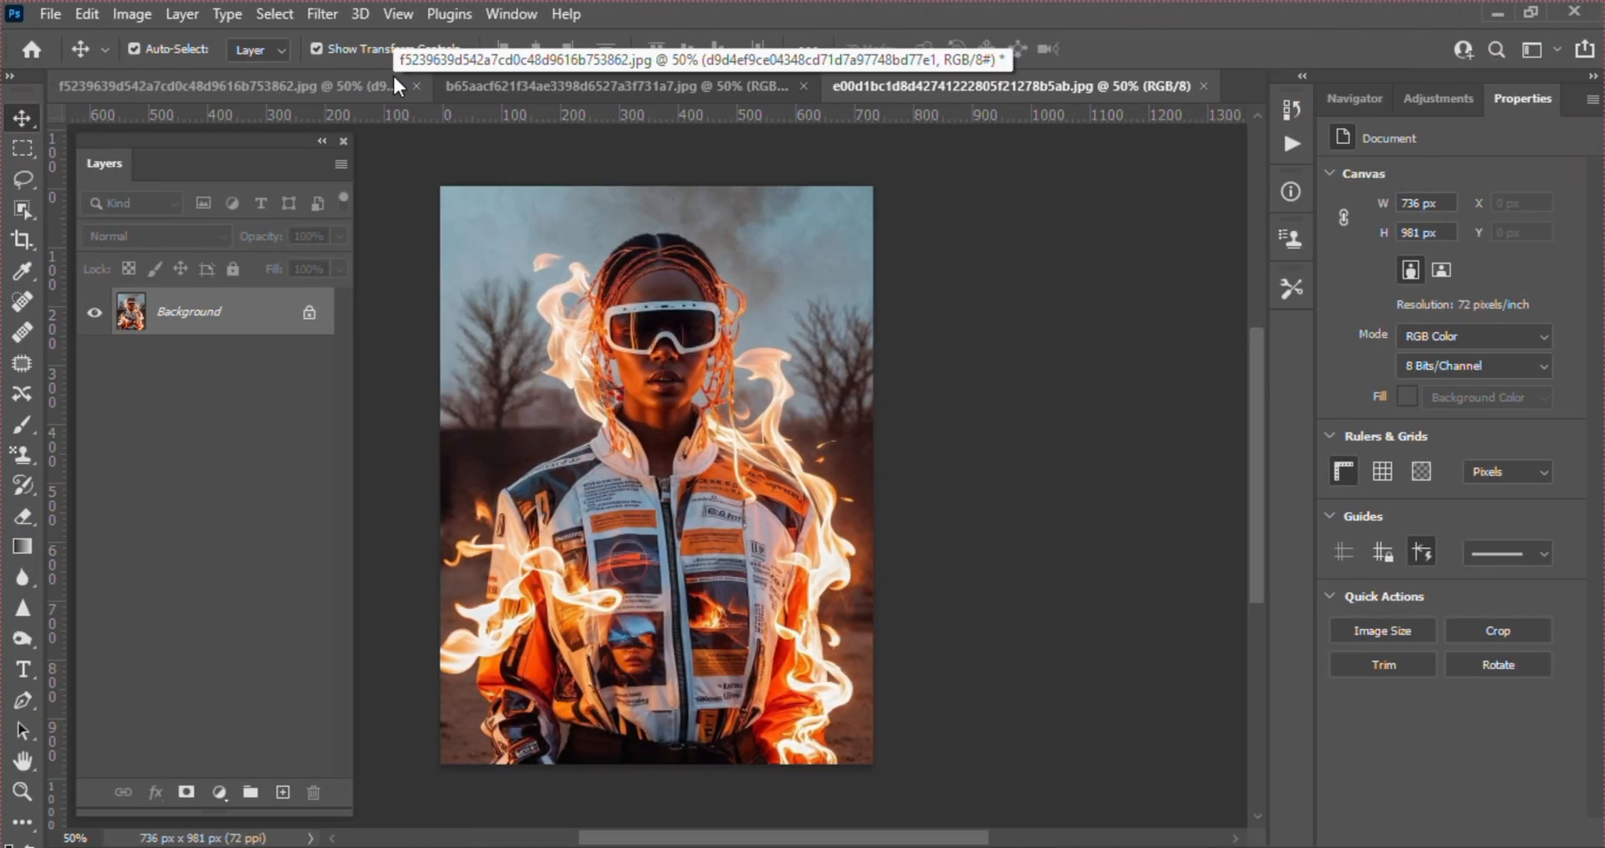
Open GTS12.jpg from the 2B GRPHICS IMG folder on the Desktop using the Open command
click(50, 15)
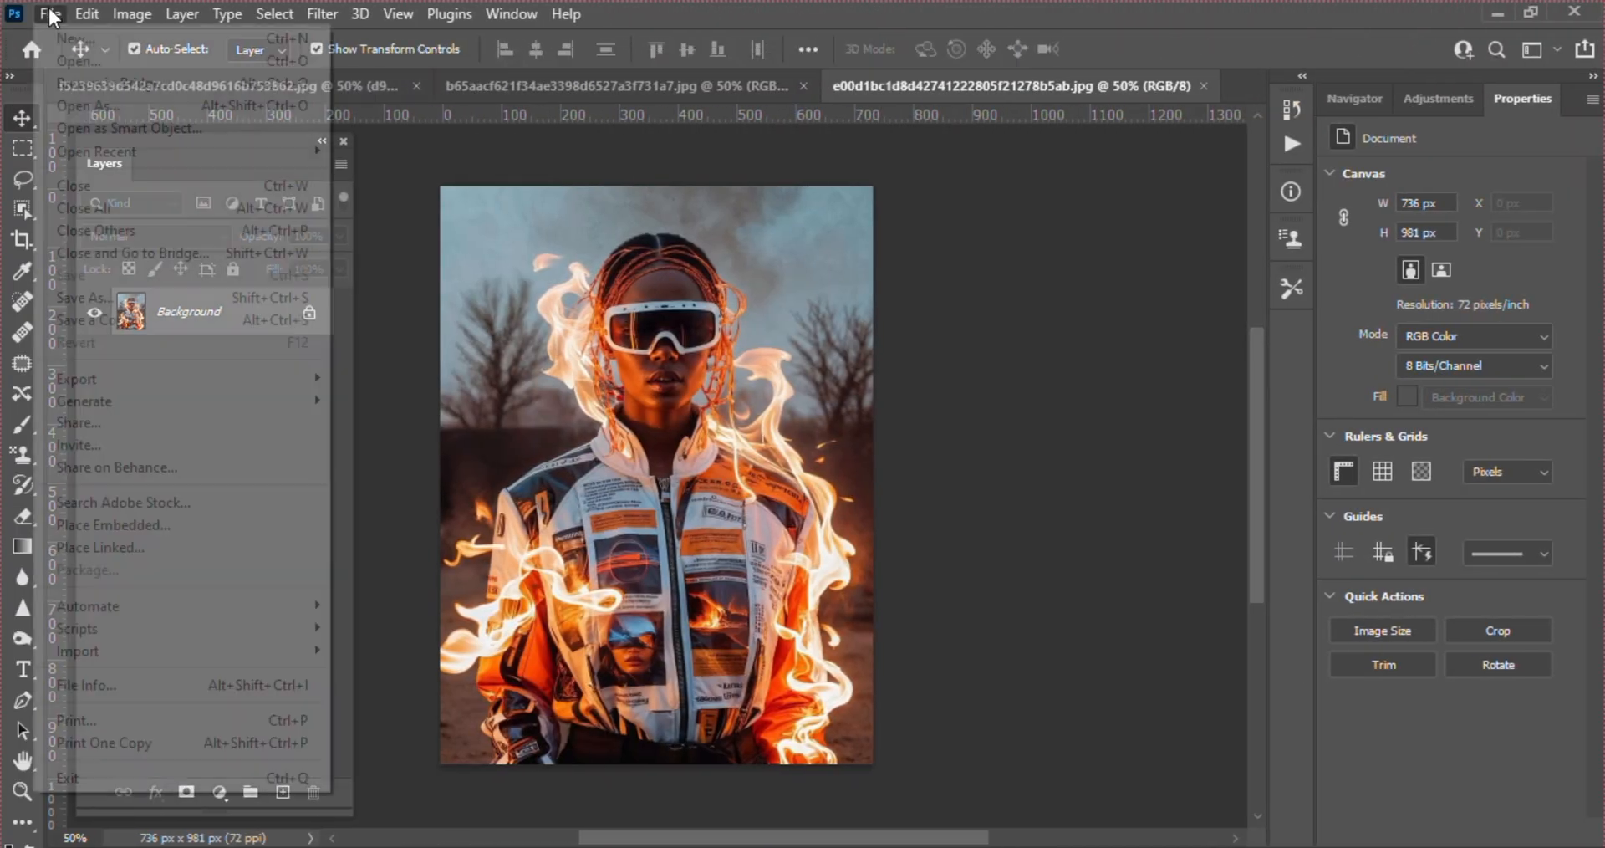
click(67, 62)
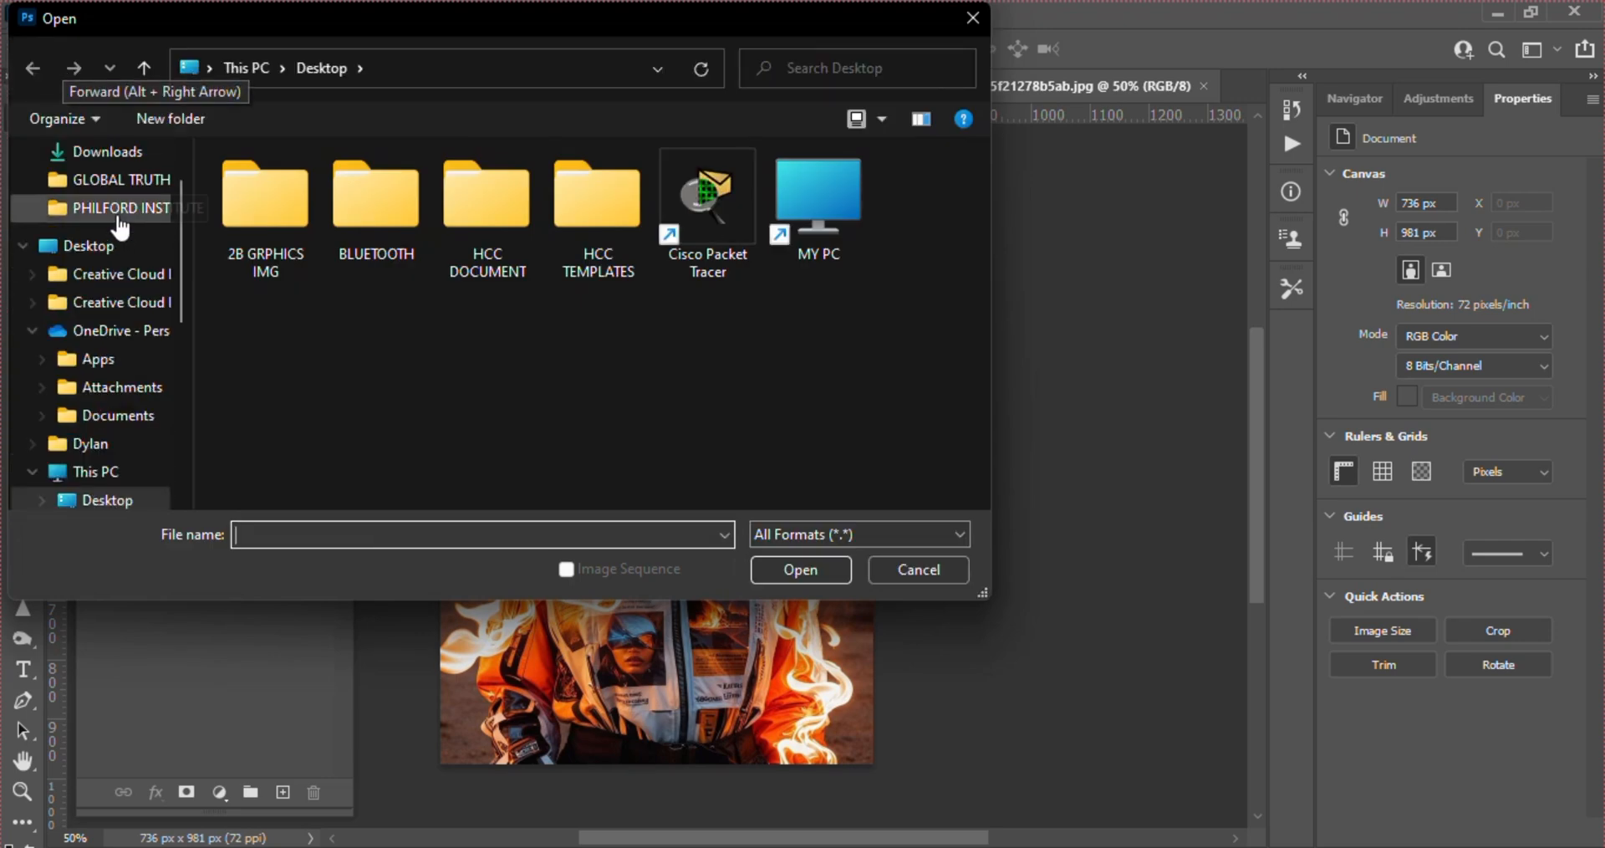
drag(182, 228, 181, 283)
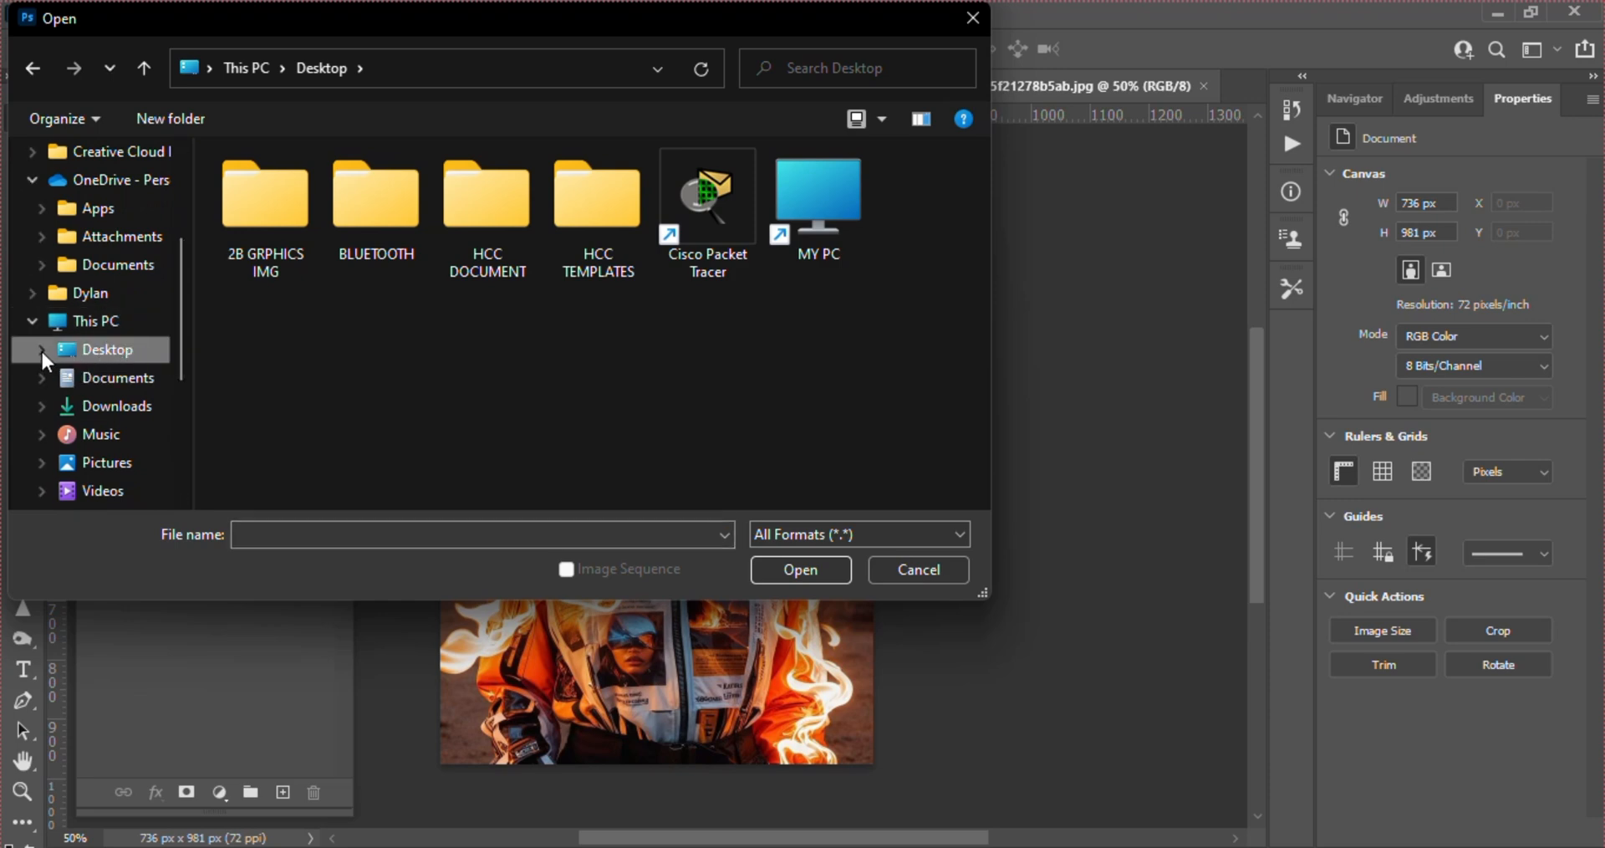
click(279, 194)
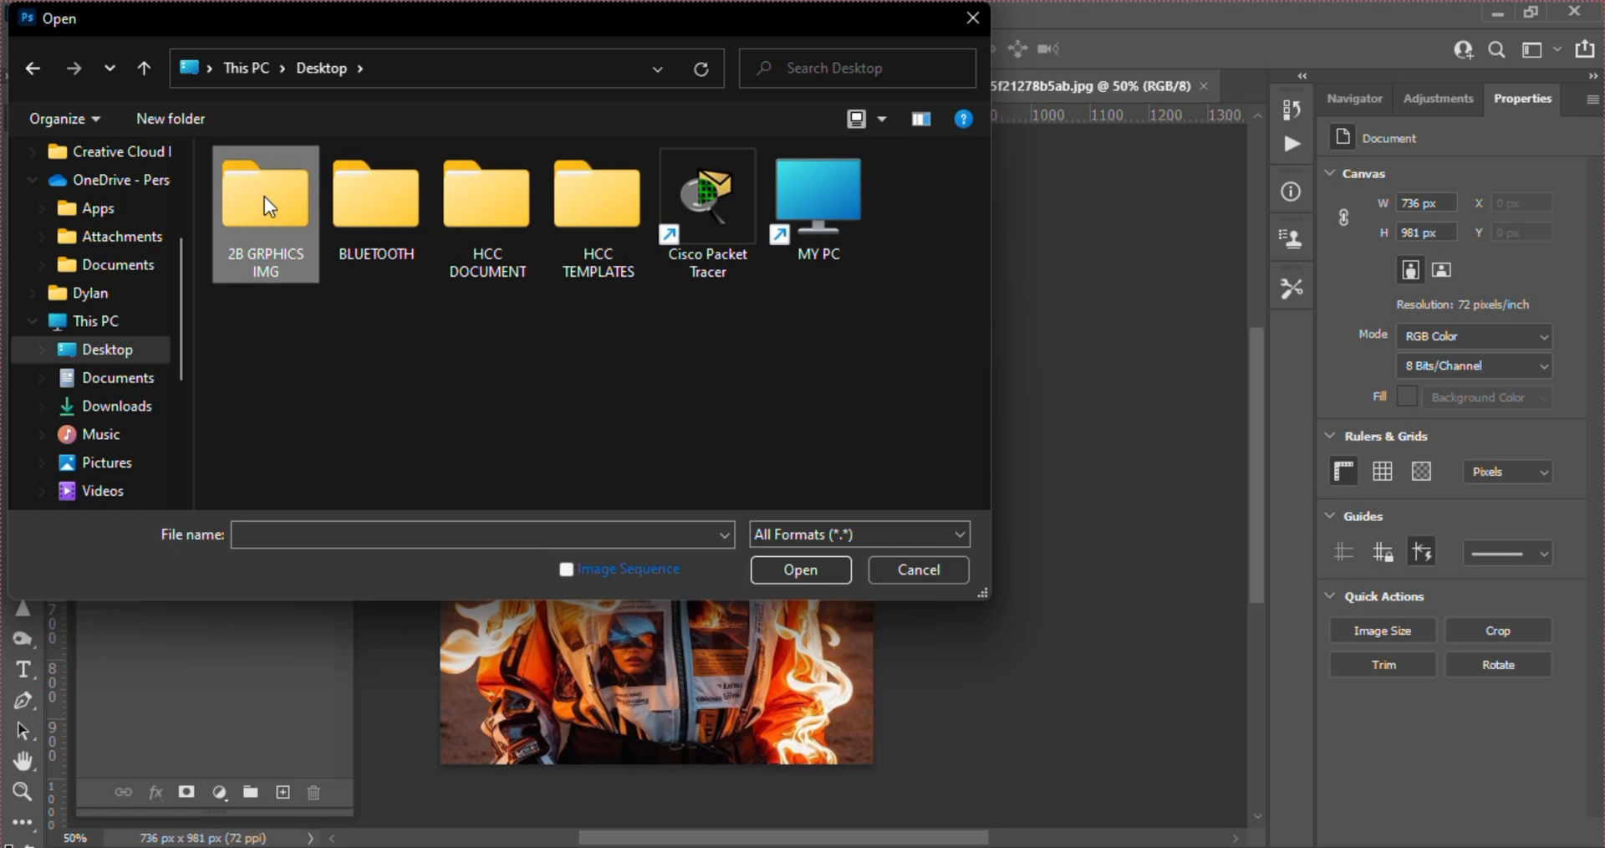
double_click(265, 197)
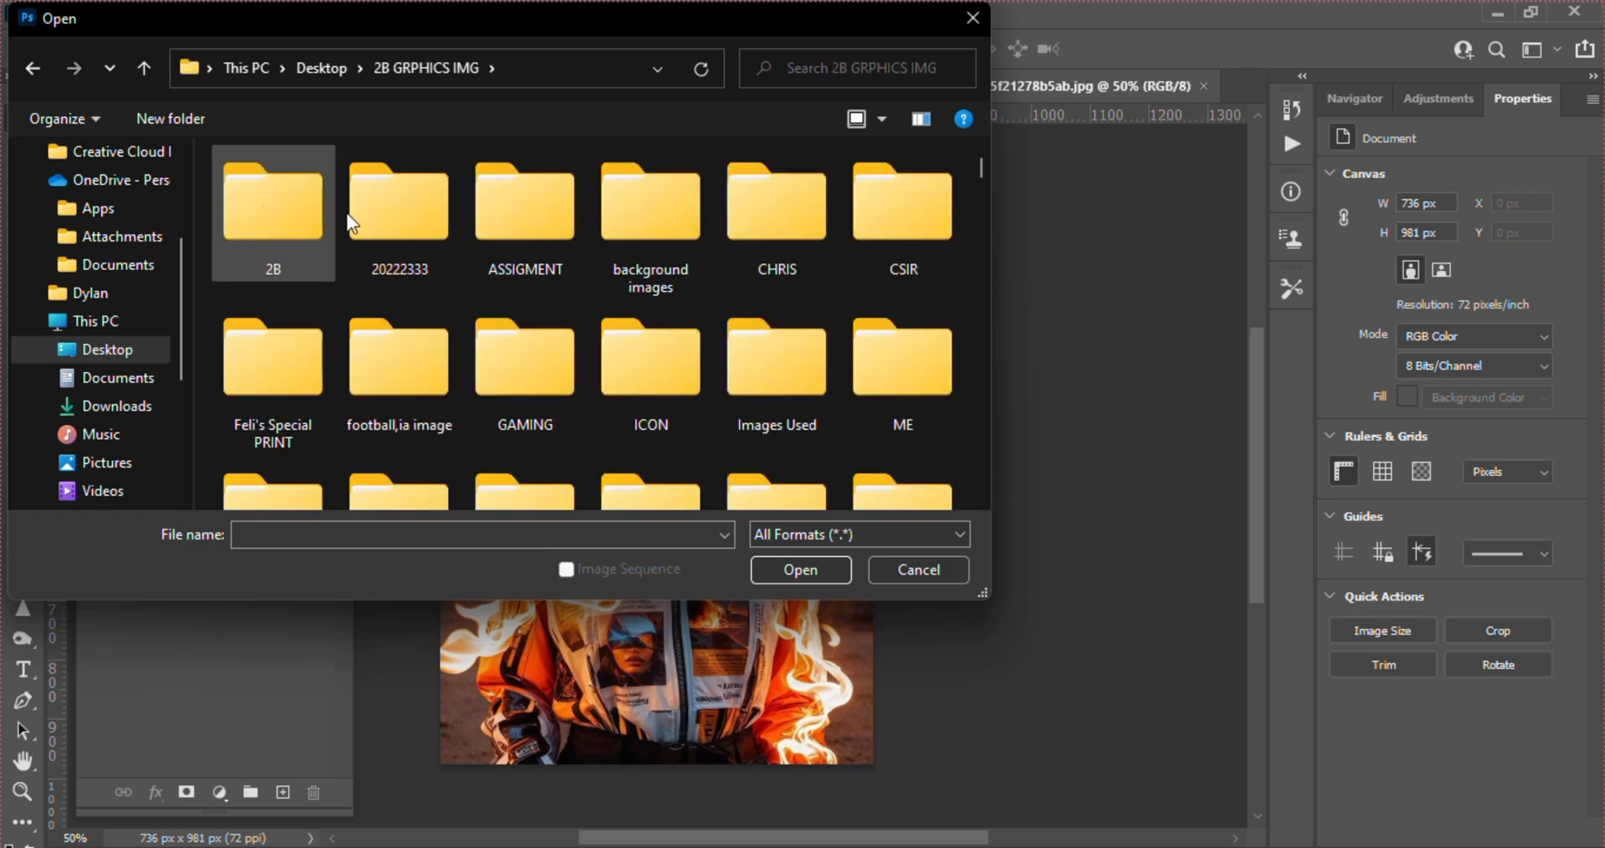
drag(980, 172, 985, 314)
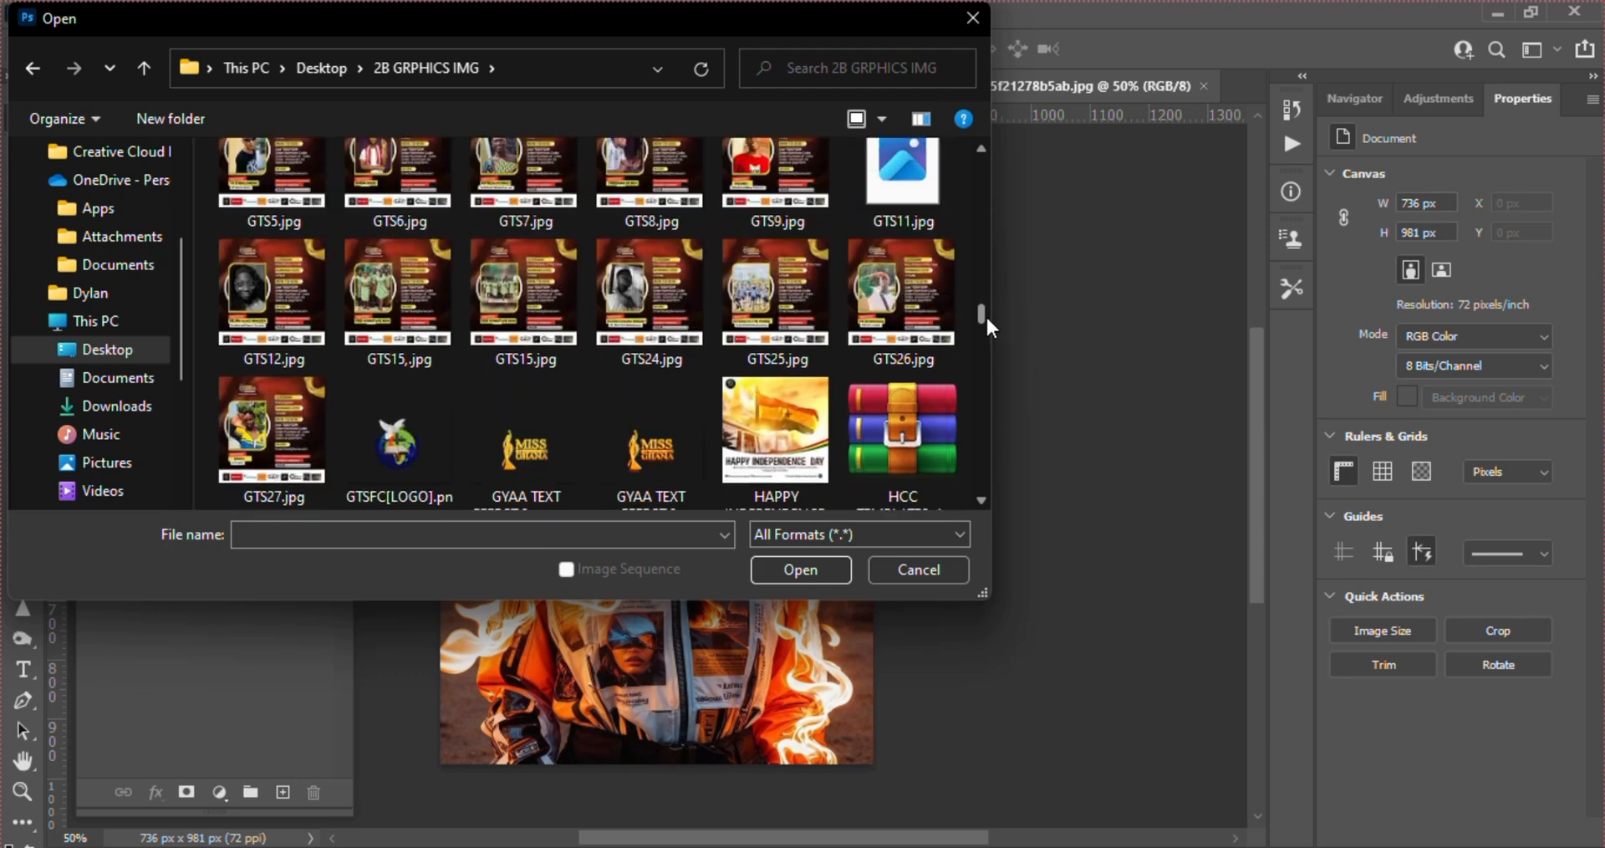
click(276, 289)
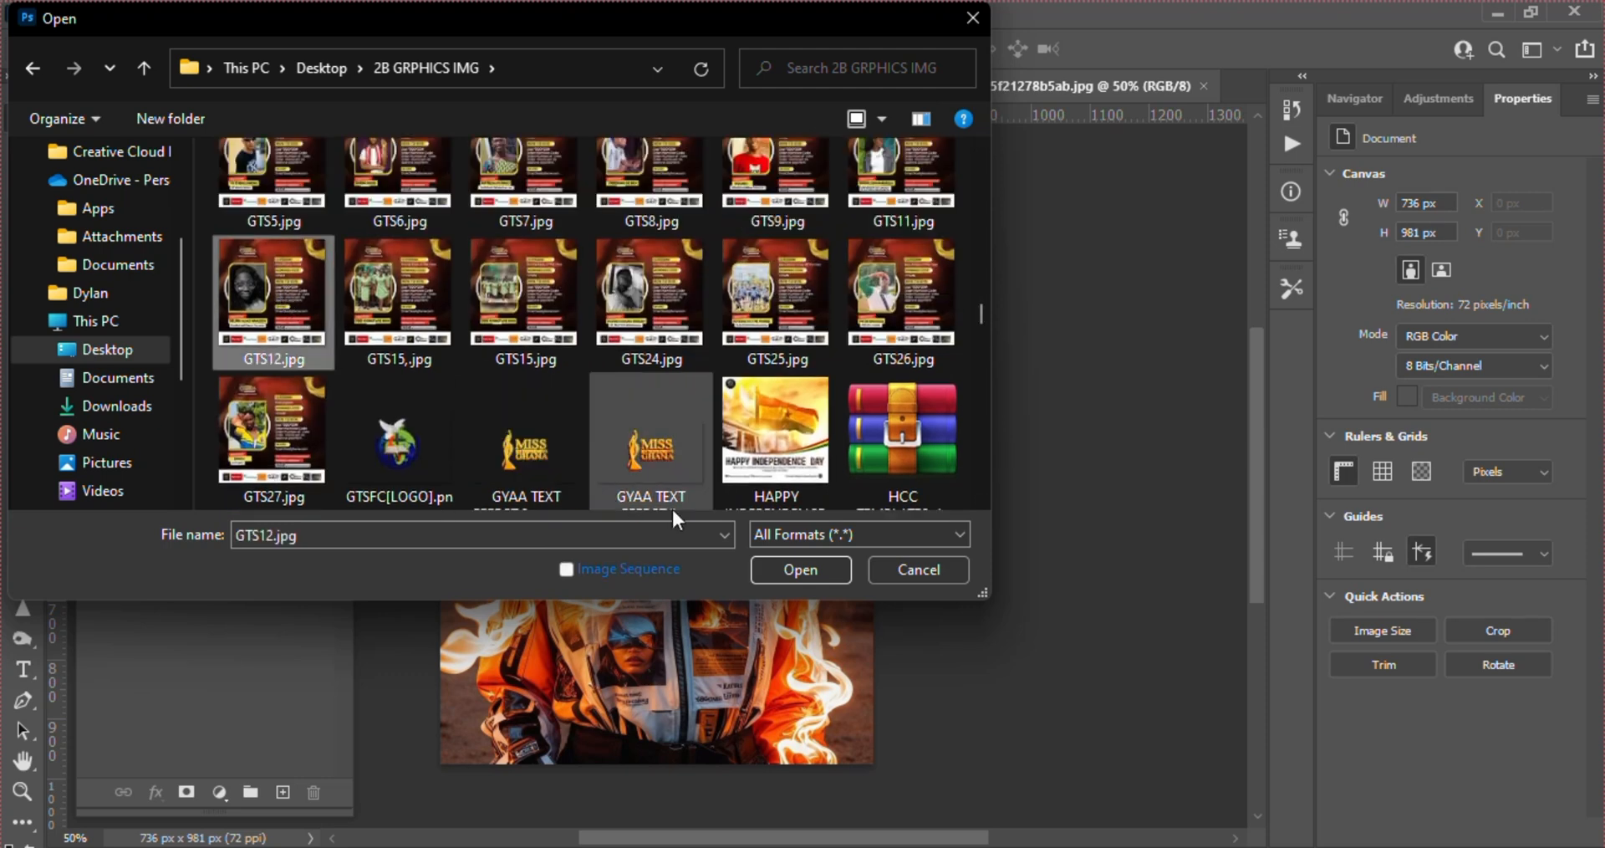
click(783, 567)
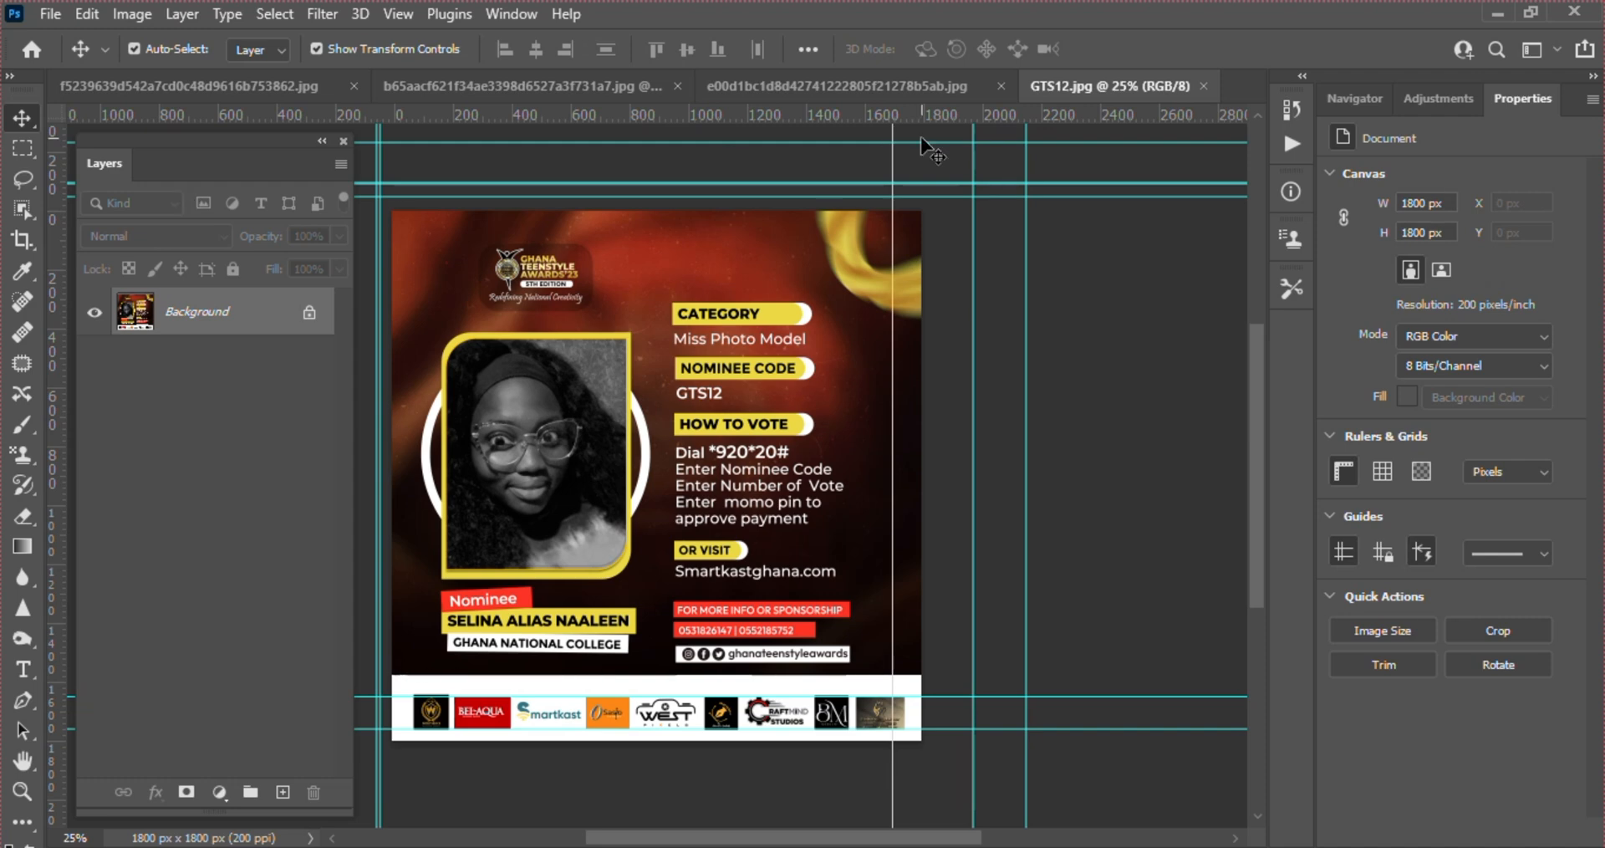
Close all the open image documents, discarding the changes to the f5239639d542a7cd0c48d9616b753862.jpg document
click(1203, 84)
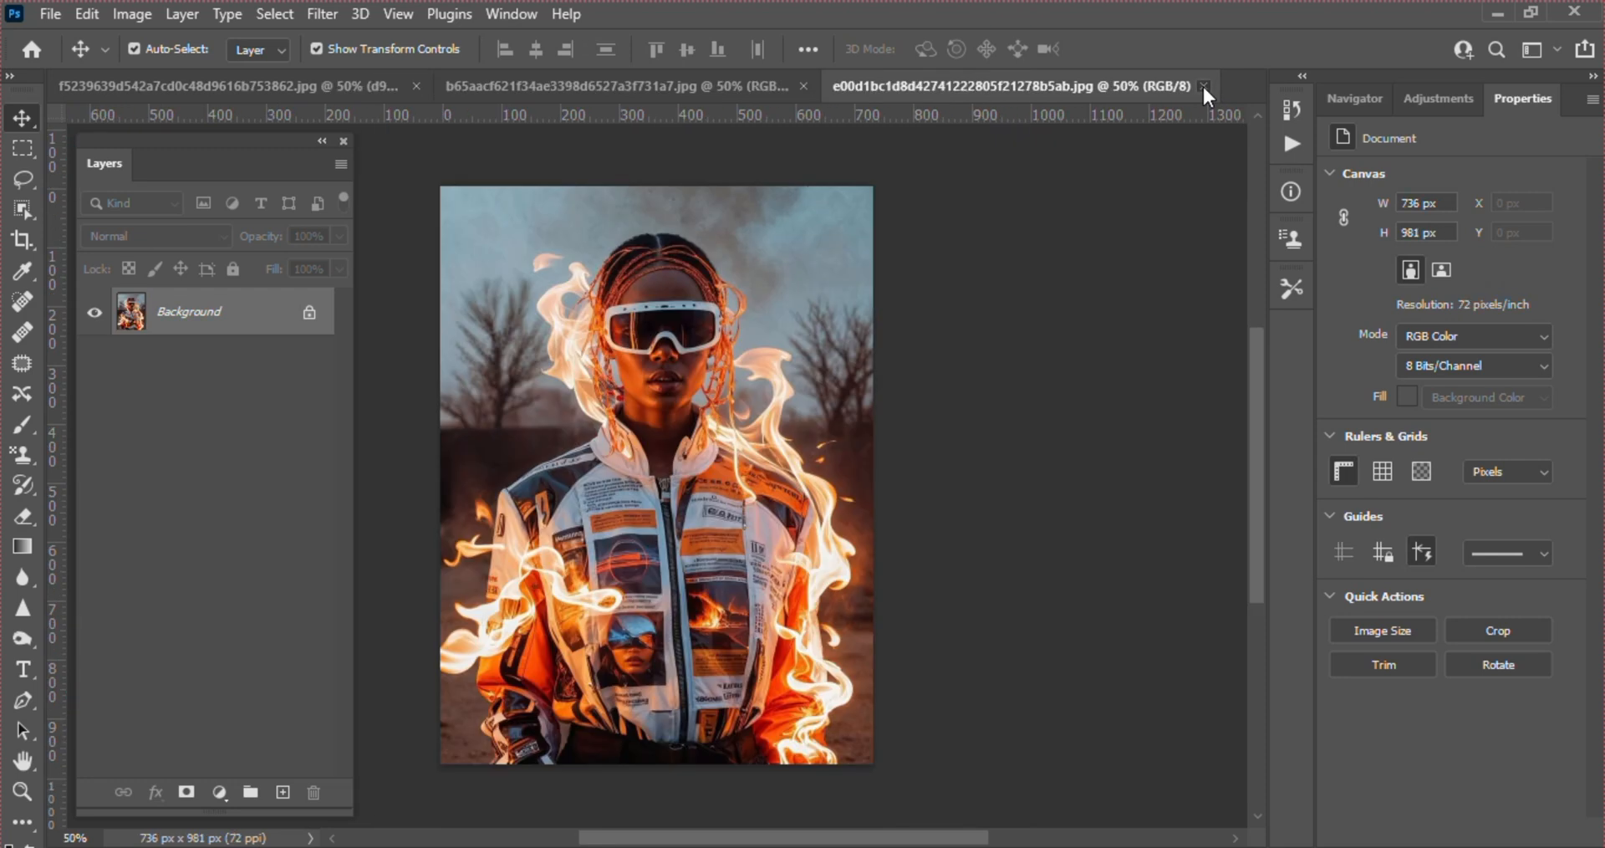
click(1203, 84)
click(1083, 86)
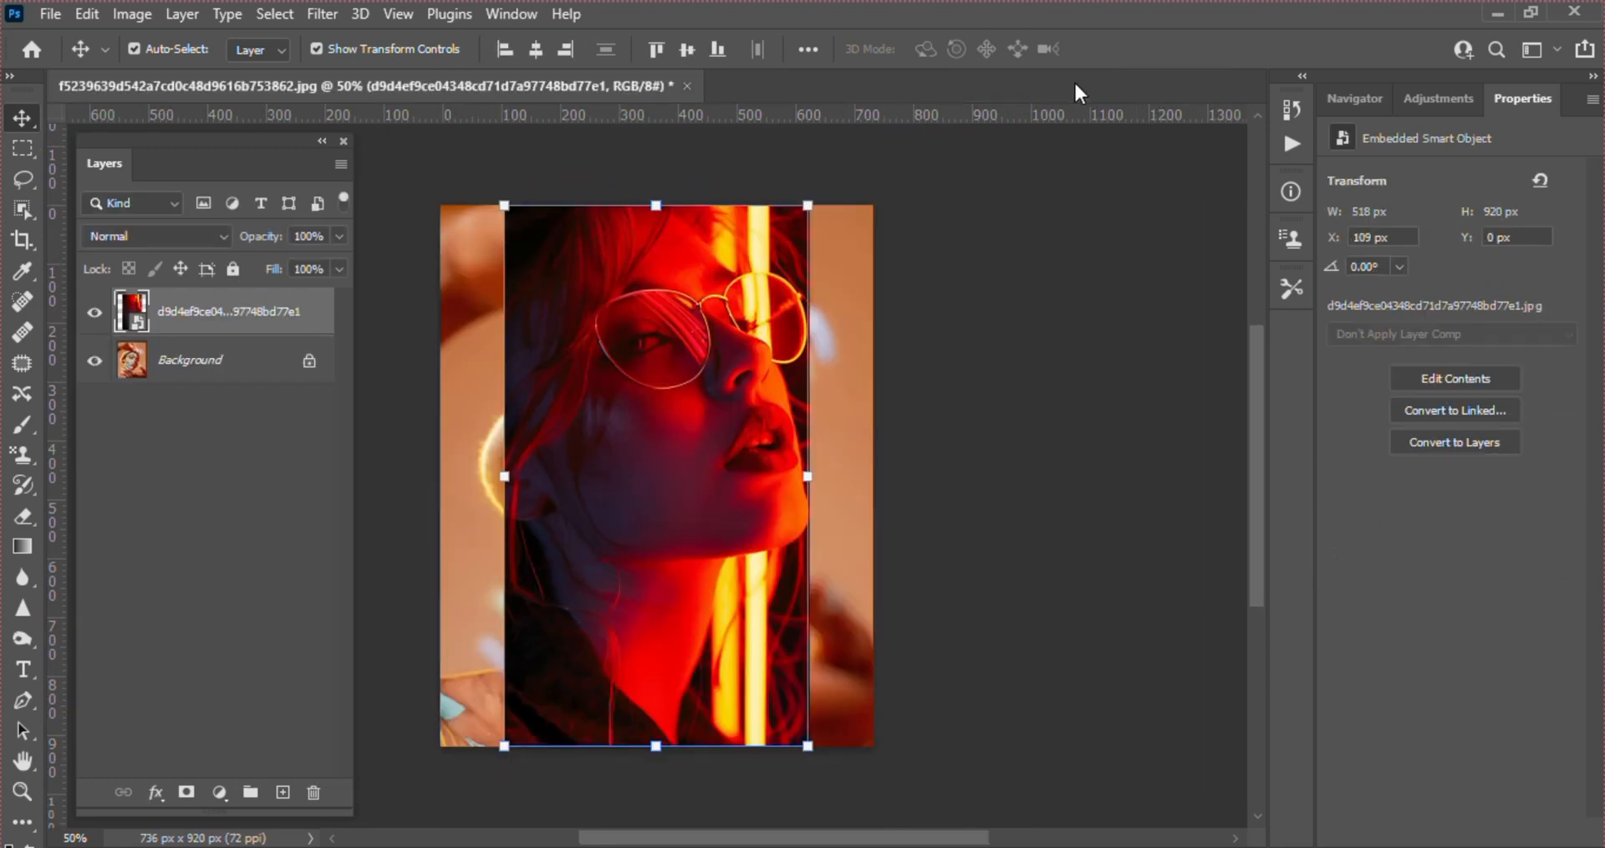
click(686, 86)
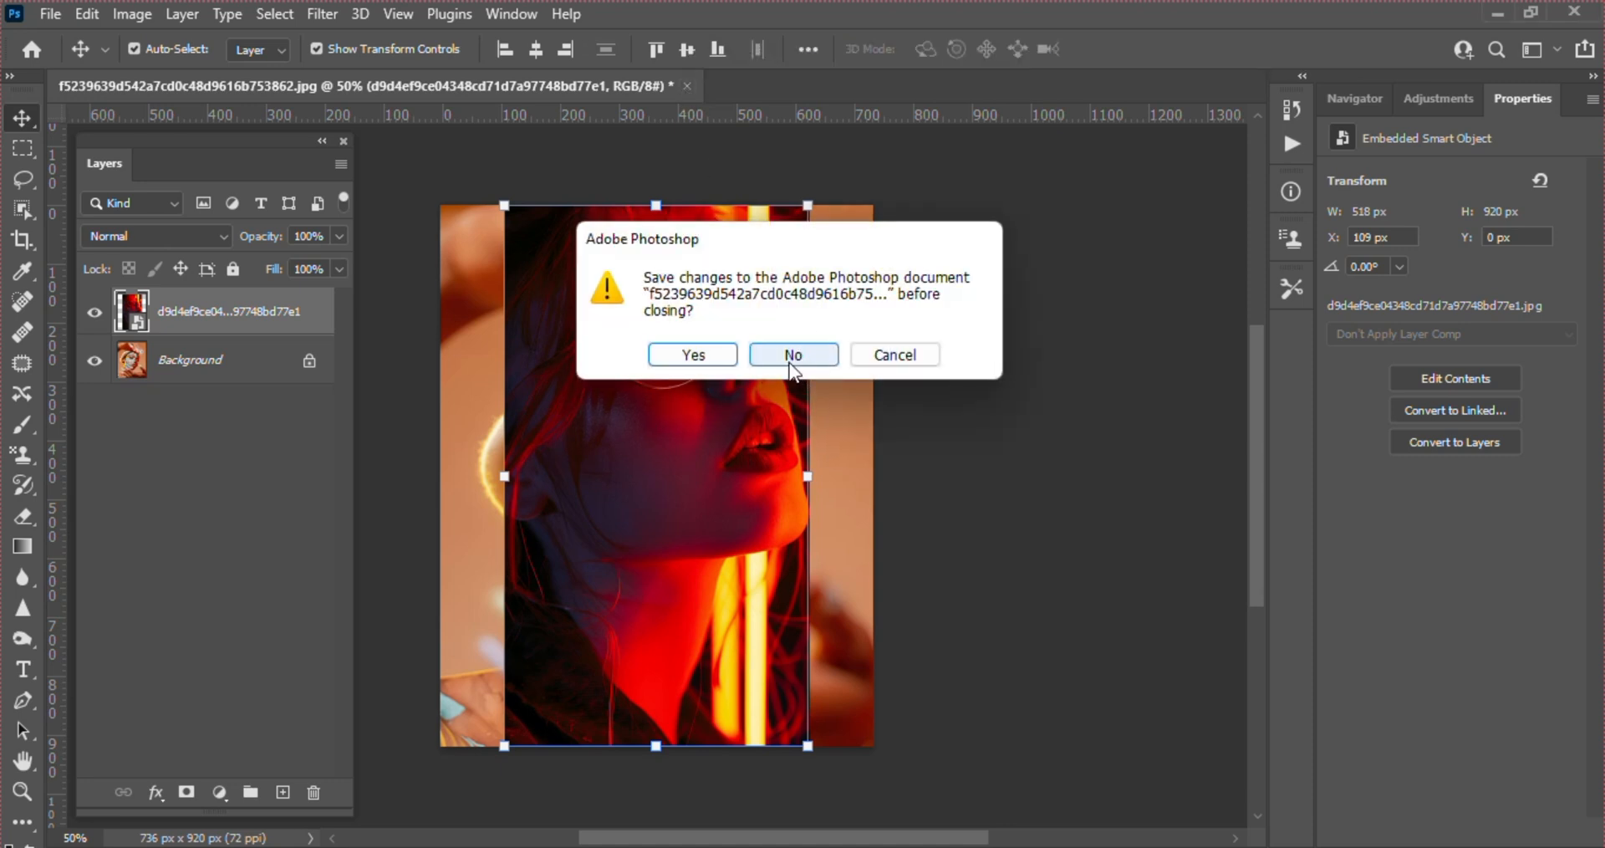
click(785, 355)
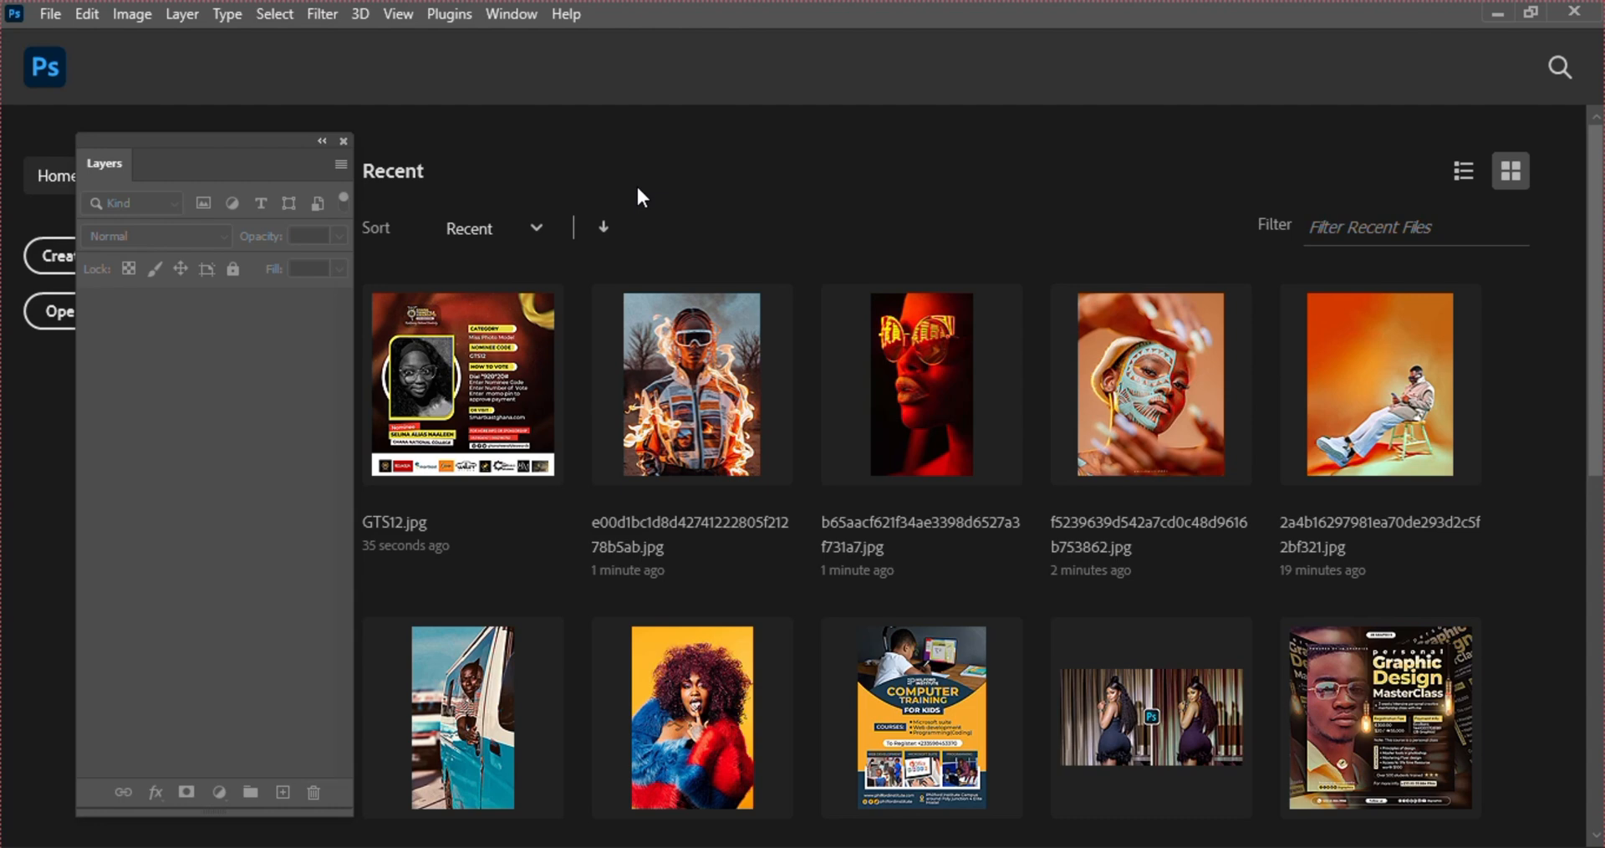
Start a new document and review the Recent, Saved and Photo presets before choosing the Print presets
click(51, 15)
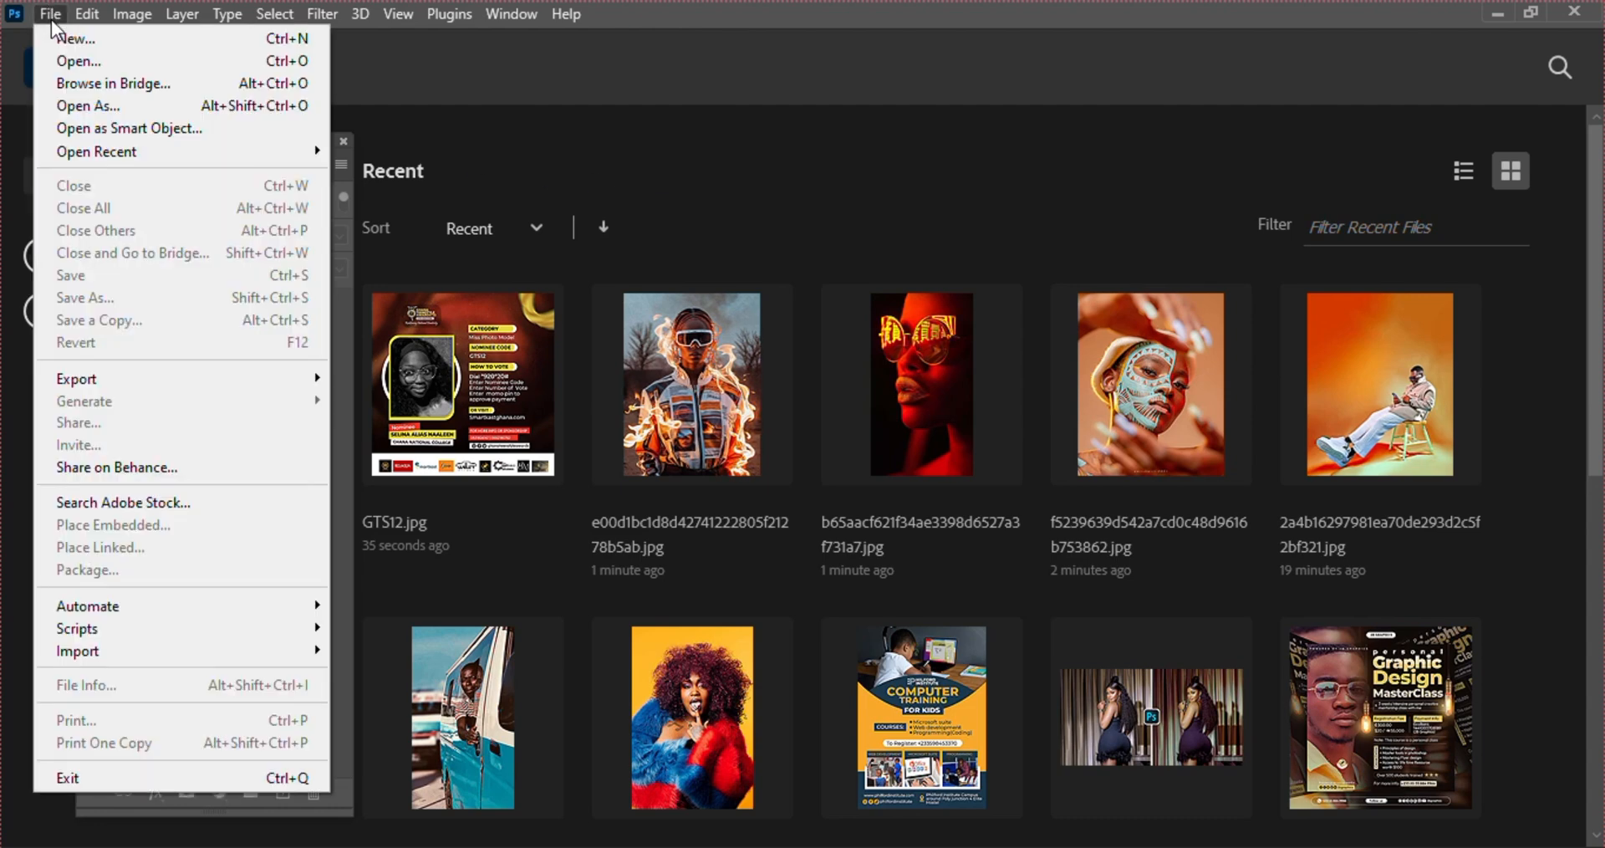
click(94, 37)
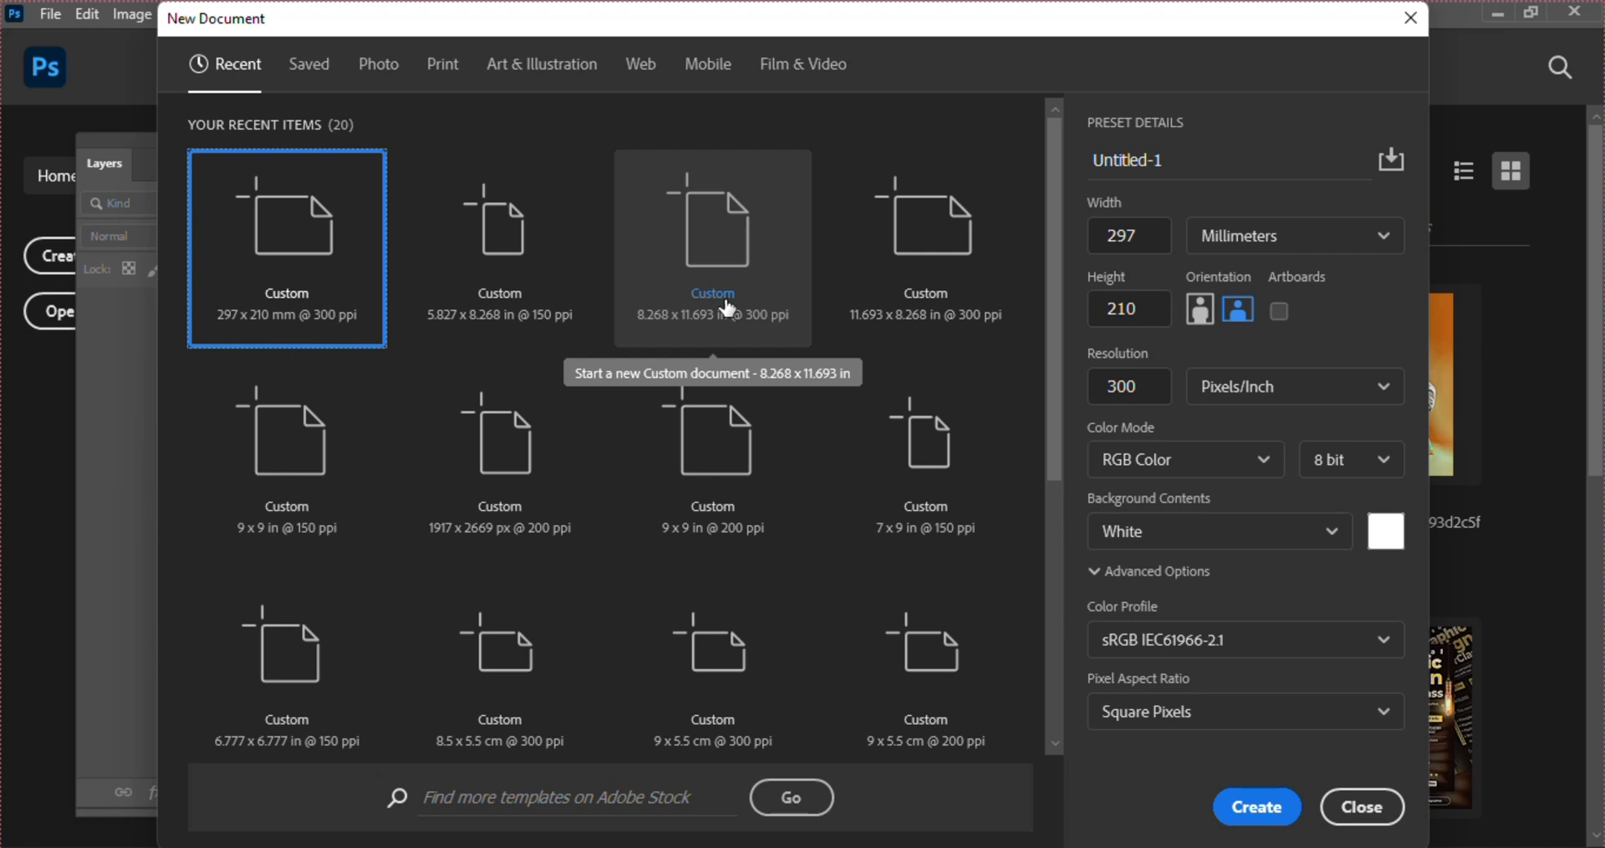
click(306, 71)
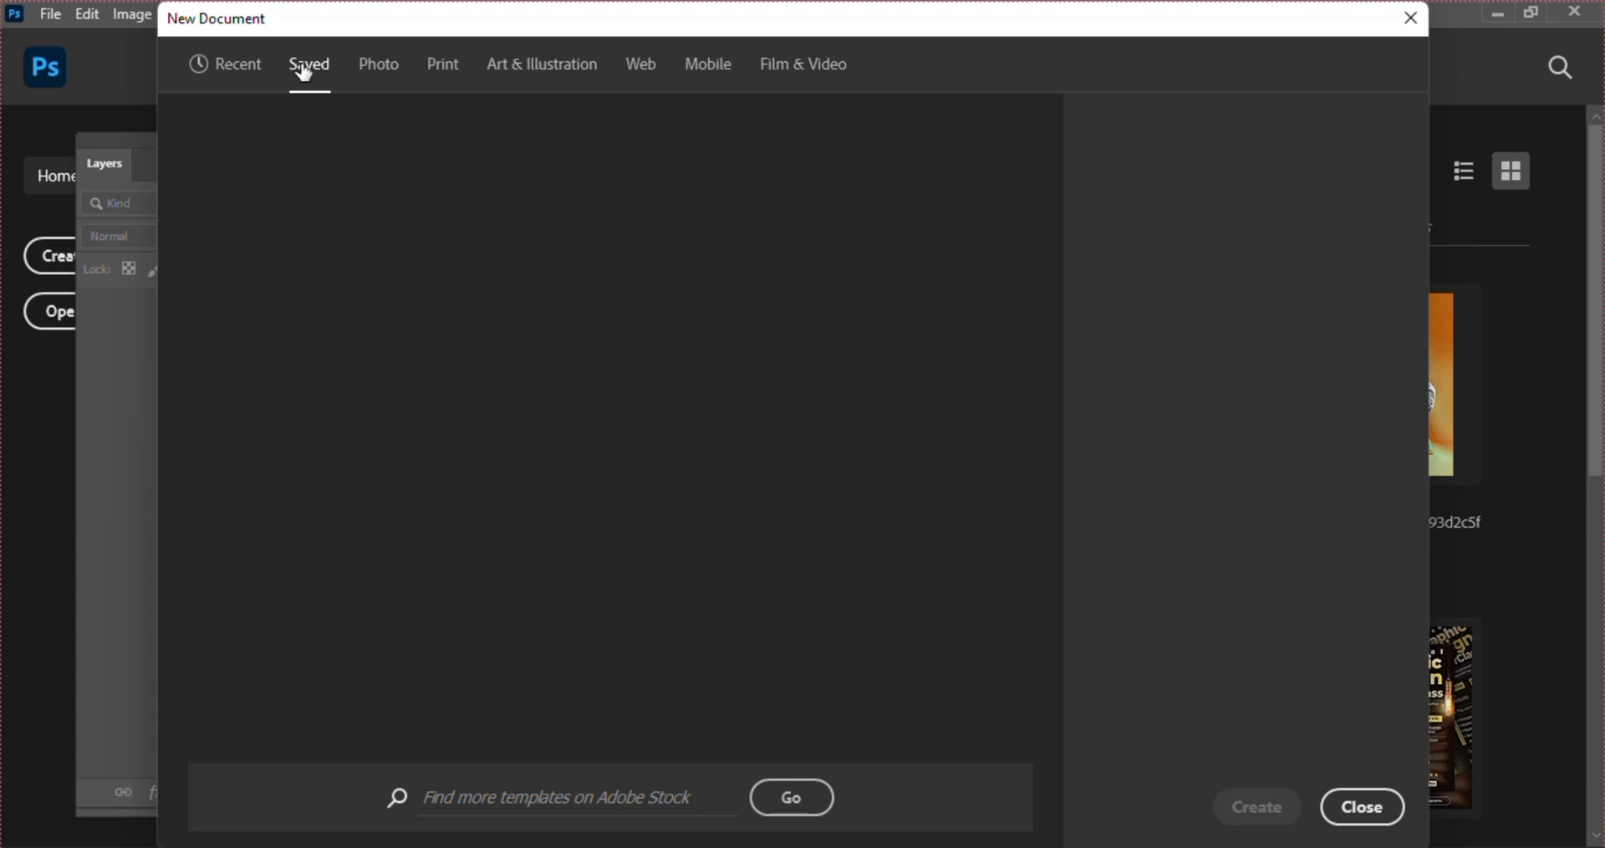
click(384, 75)
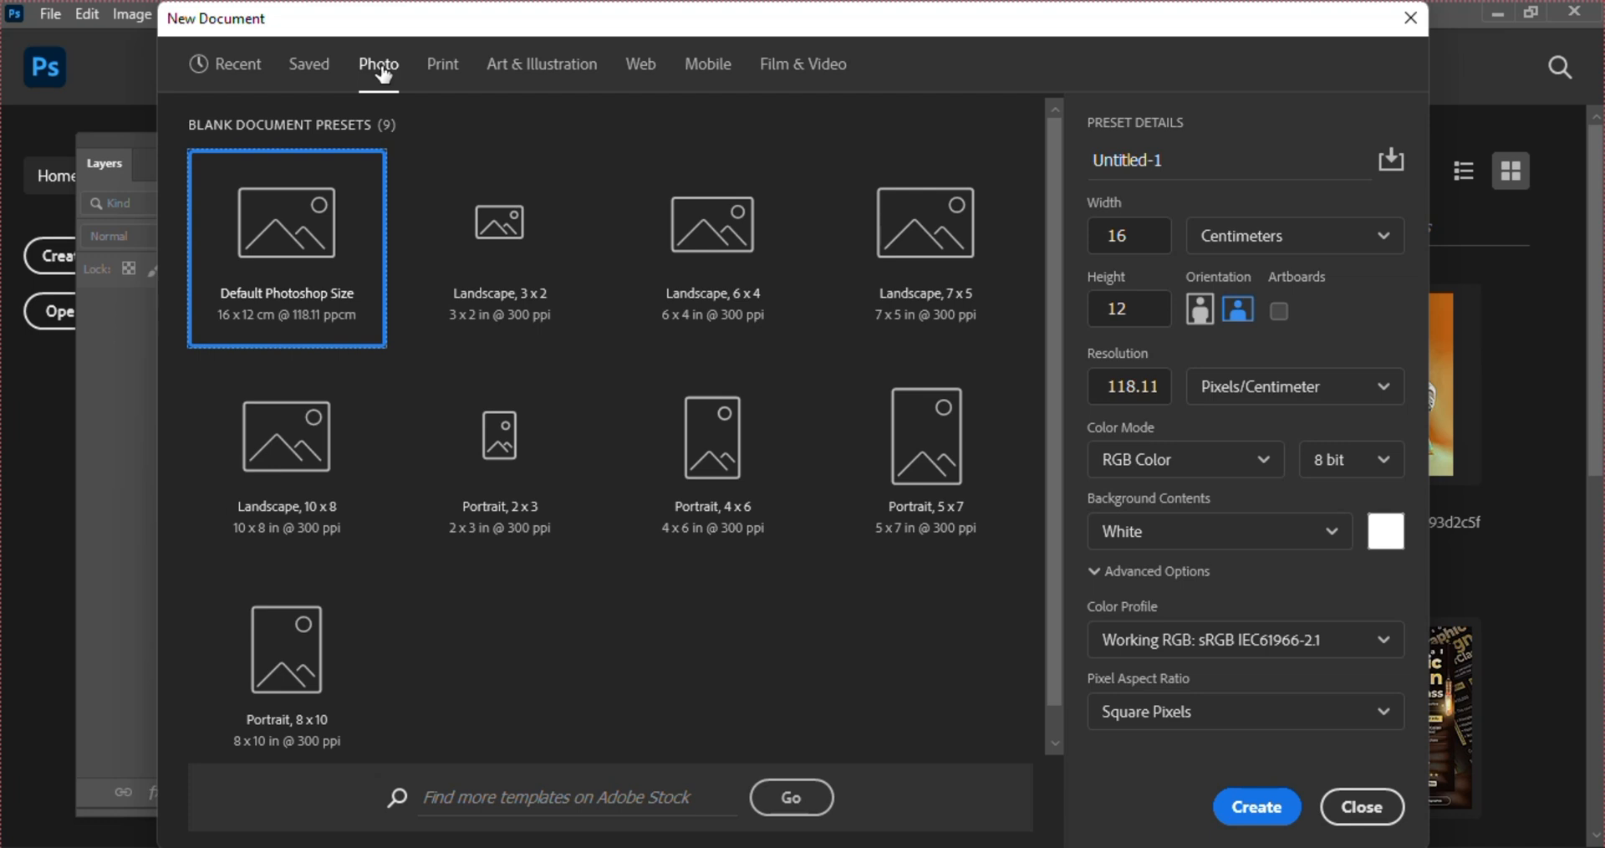
click(437, 76)
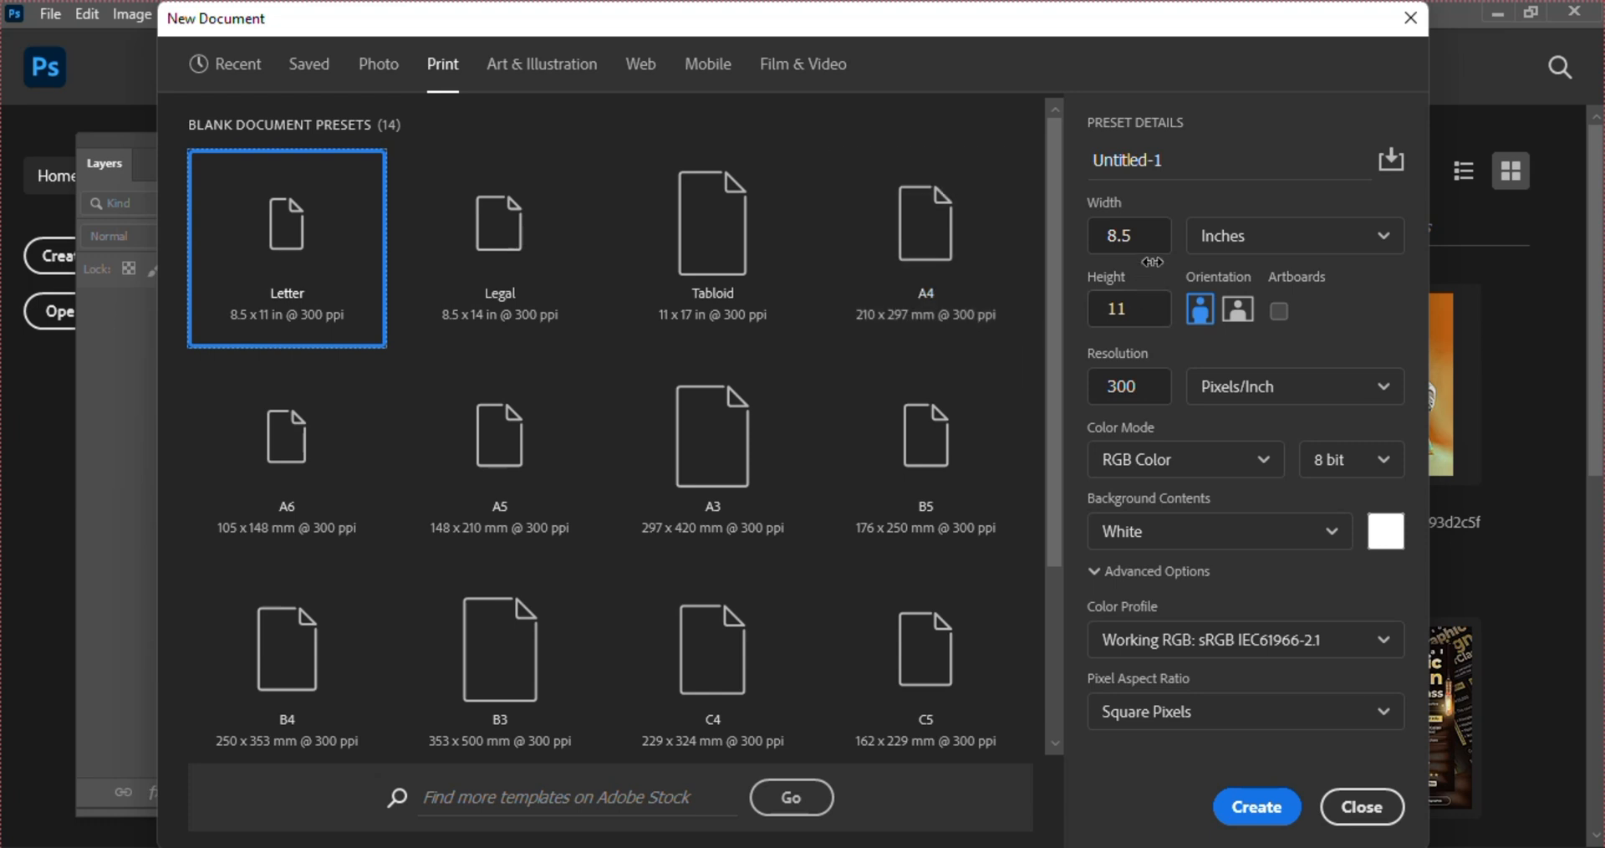
Set the new document's width to 9 and height to 10, with Inches as the unit
click(1148, 236)
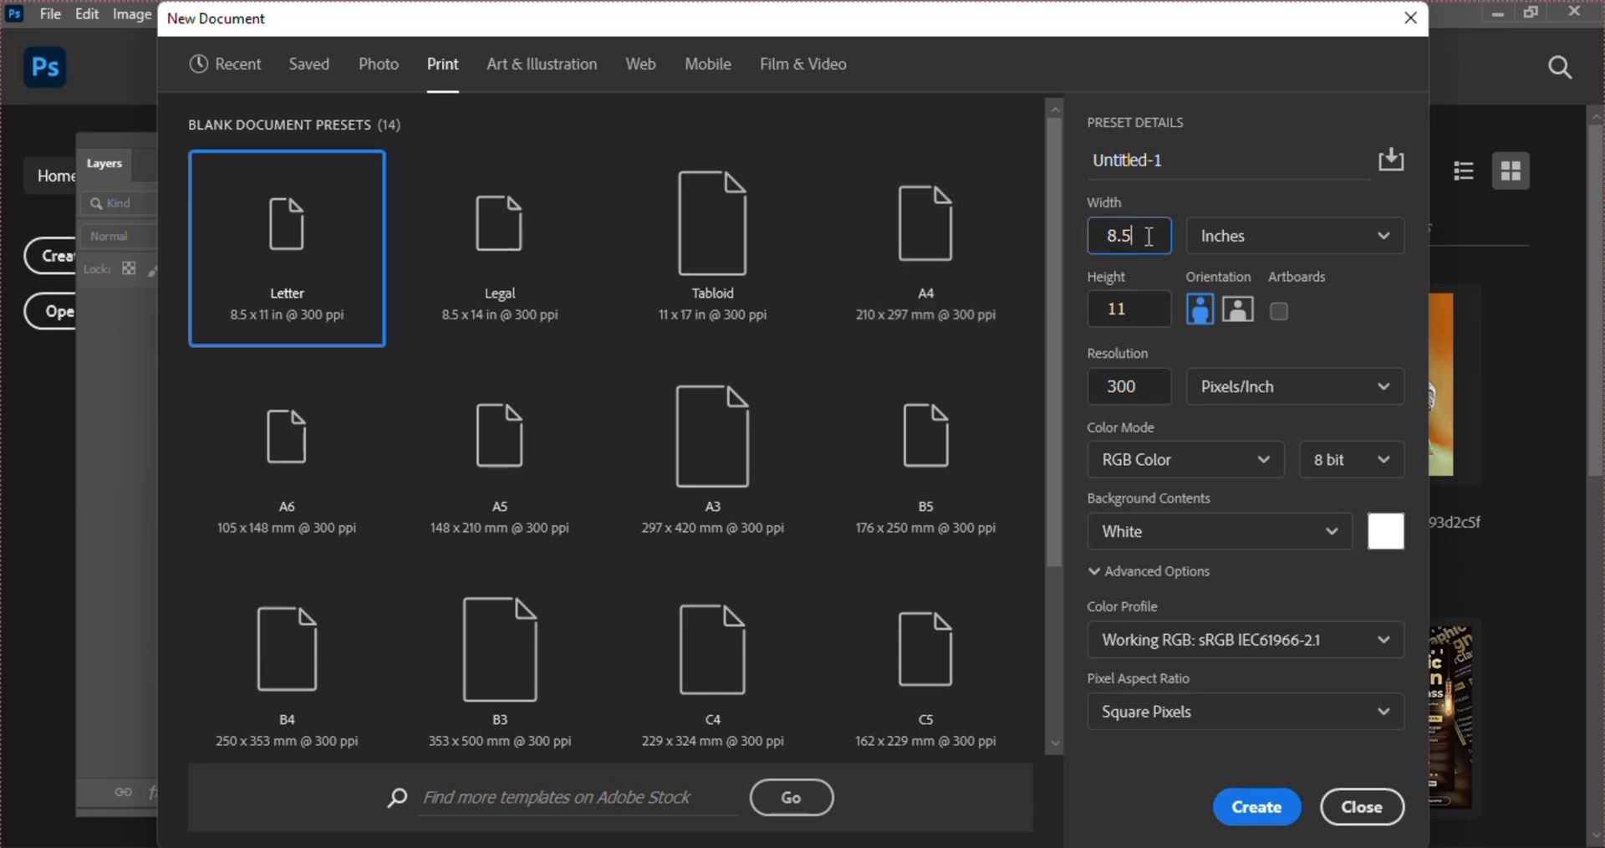
double_click(1148, 237)
text(9)
click(1262, 243)
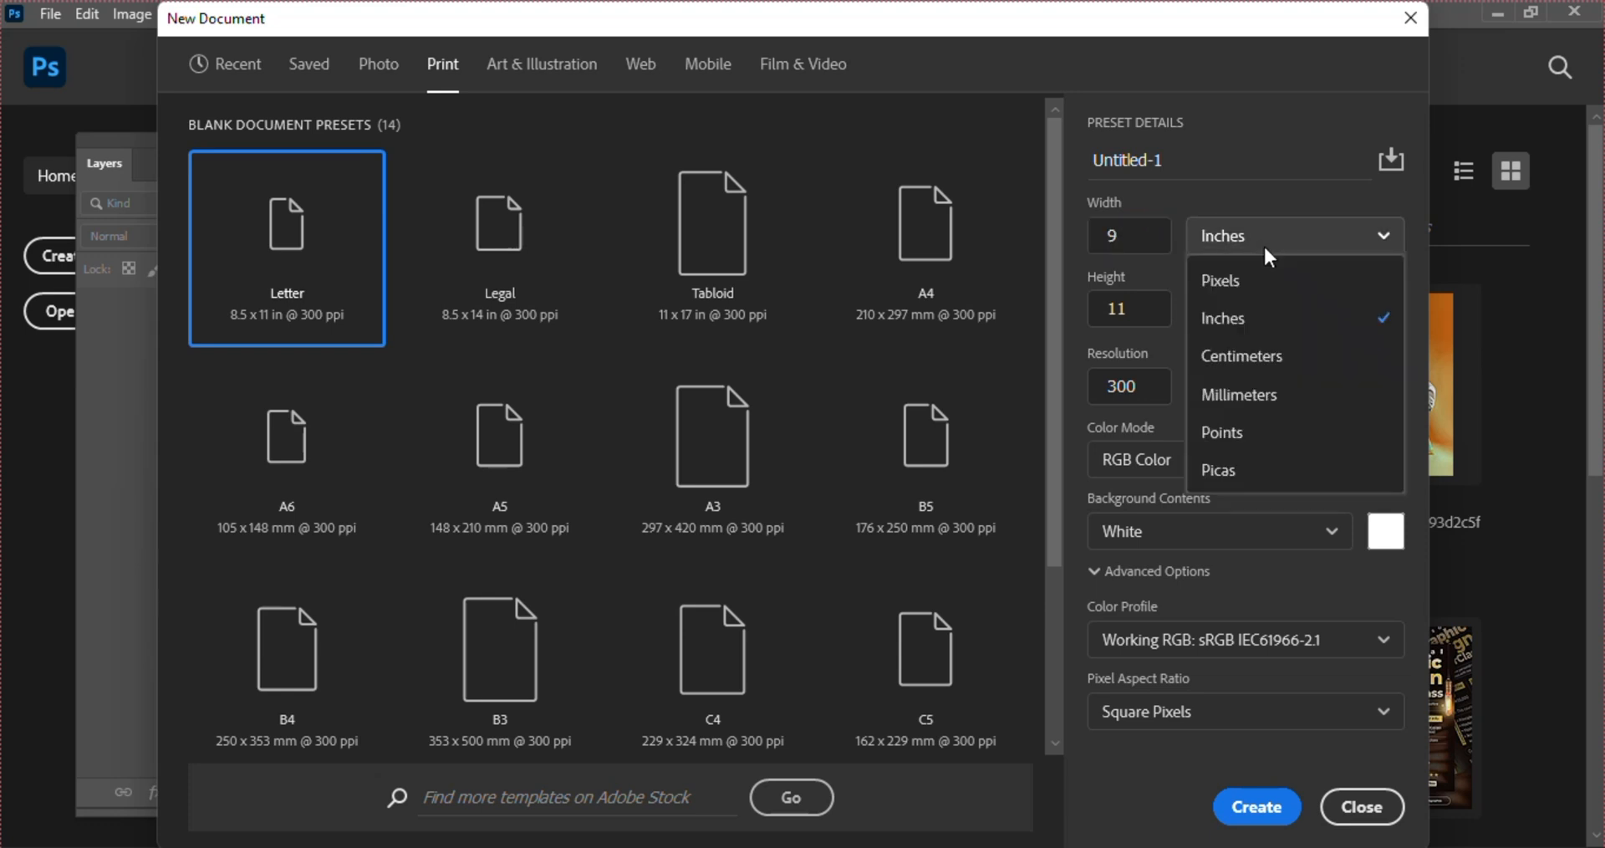
click(1216, 326)
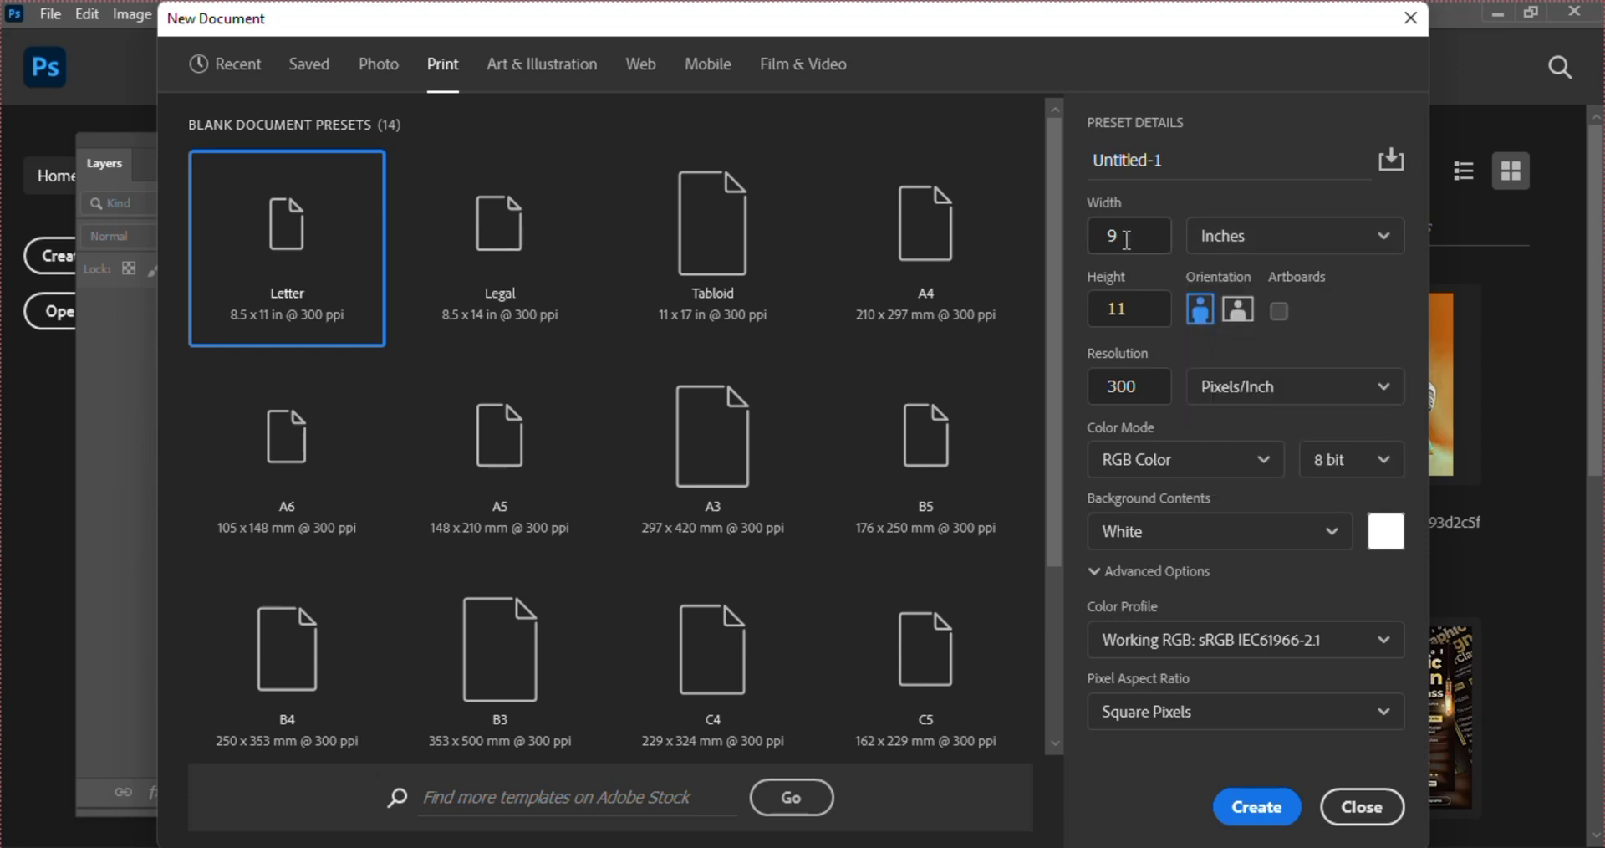
click(1137, 309)
double_click(1137, 309)
text(10)
Set the resolution to 100 pixels/inch and create the document
click(1119, 383)
double_click(1119, 383)
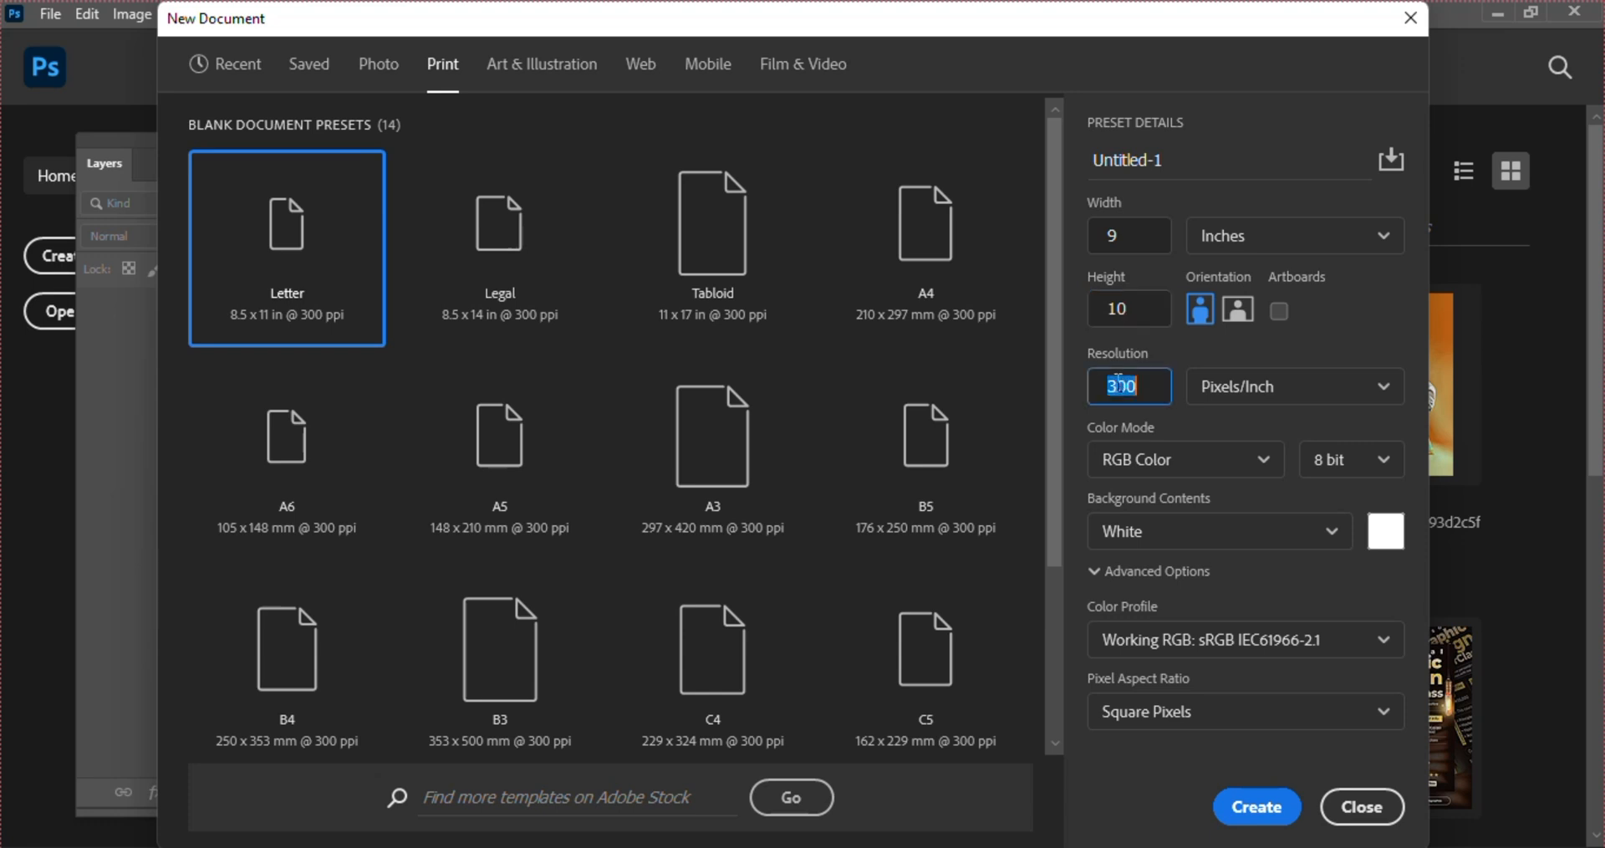
text(100)
click(1267, 807)
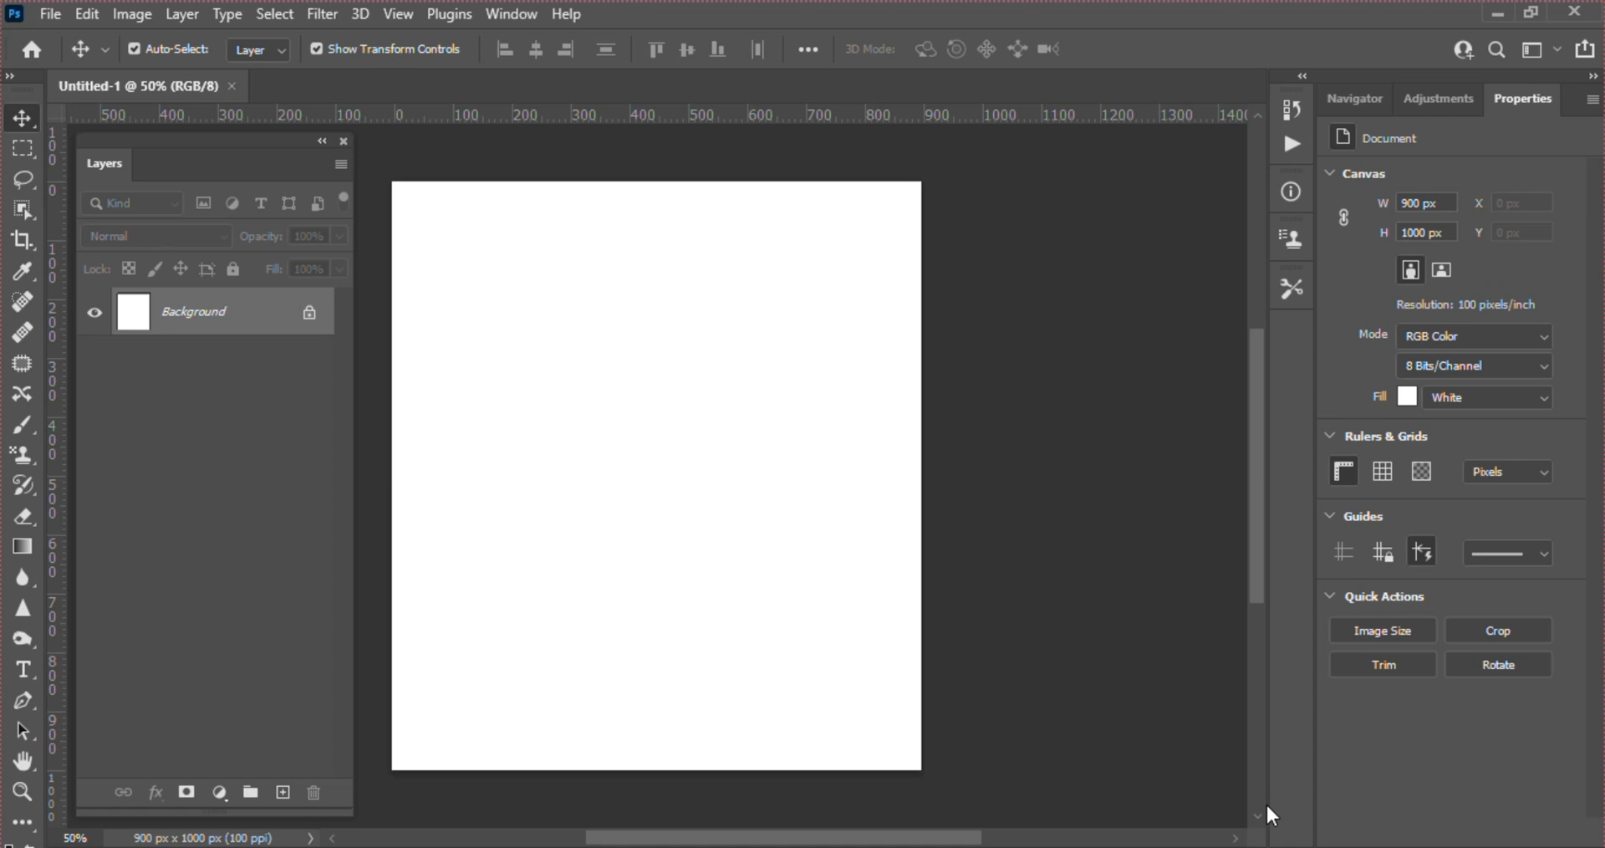
Unlock the Background layer and place 0e00275003d55bf2a501f32d9500d8ea.jpg from the IMG folder as a new layer above it
click(310, 313)
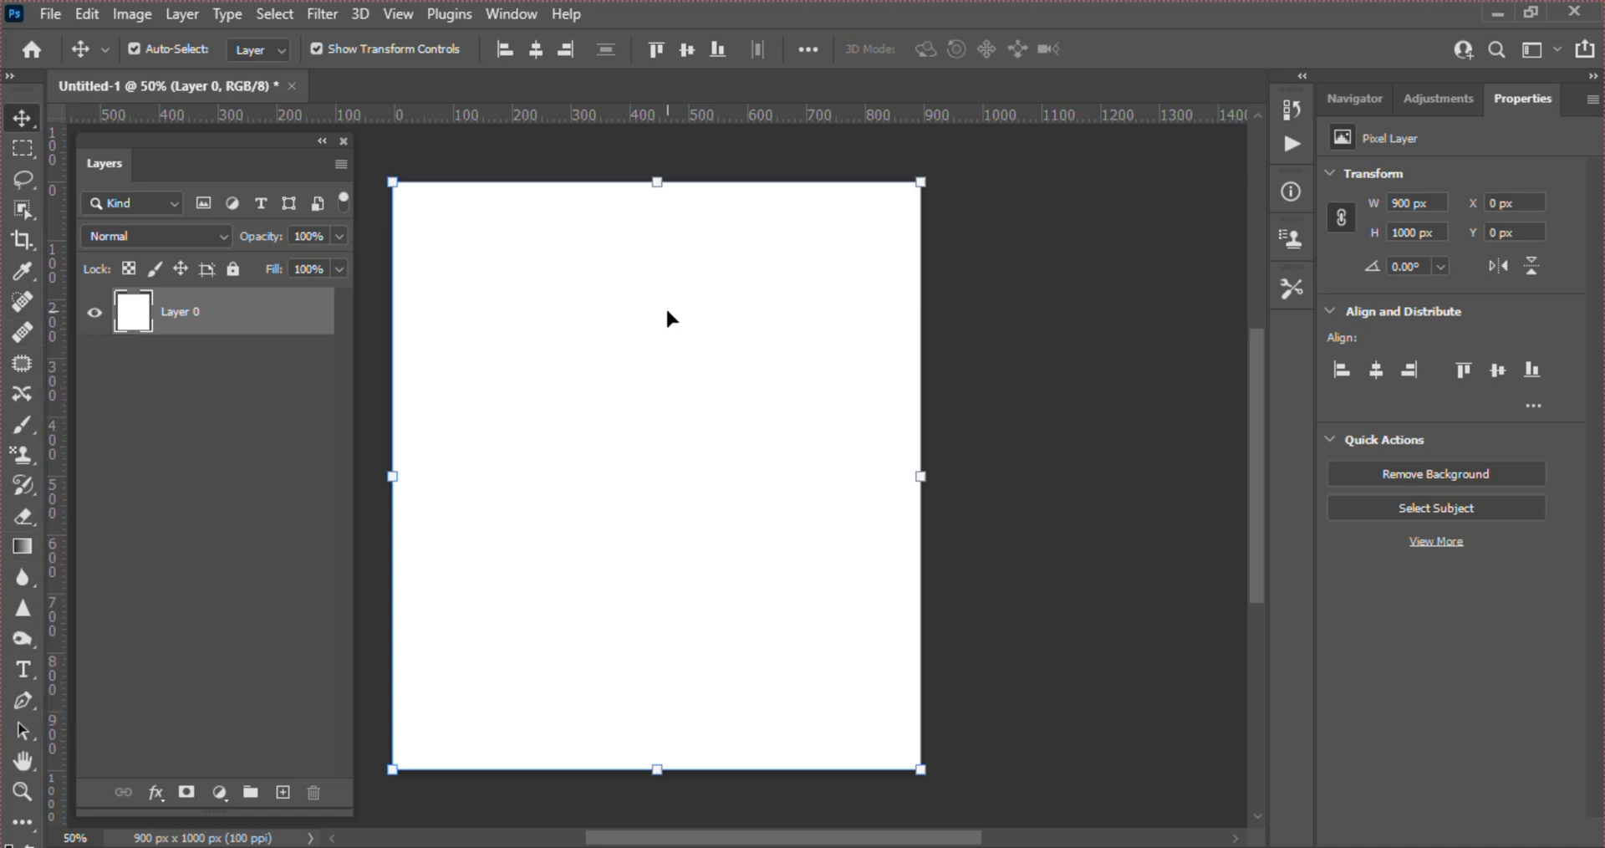
click(736, 846)
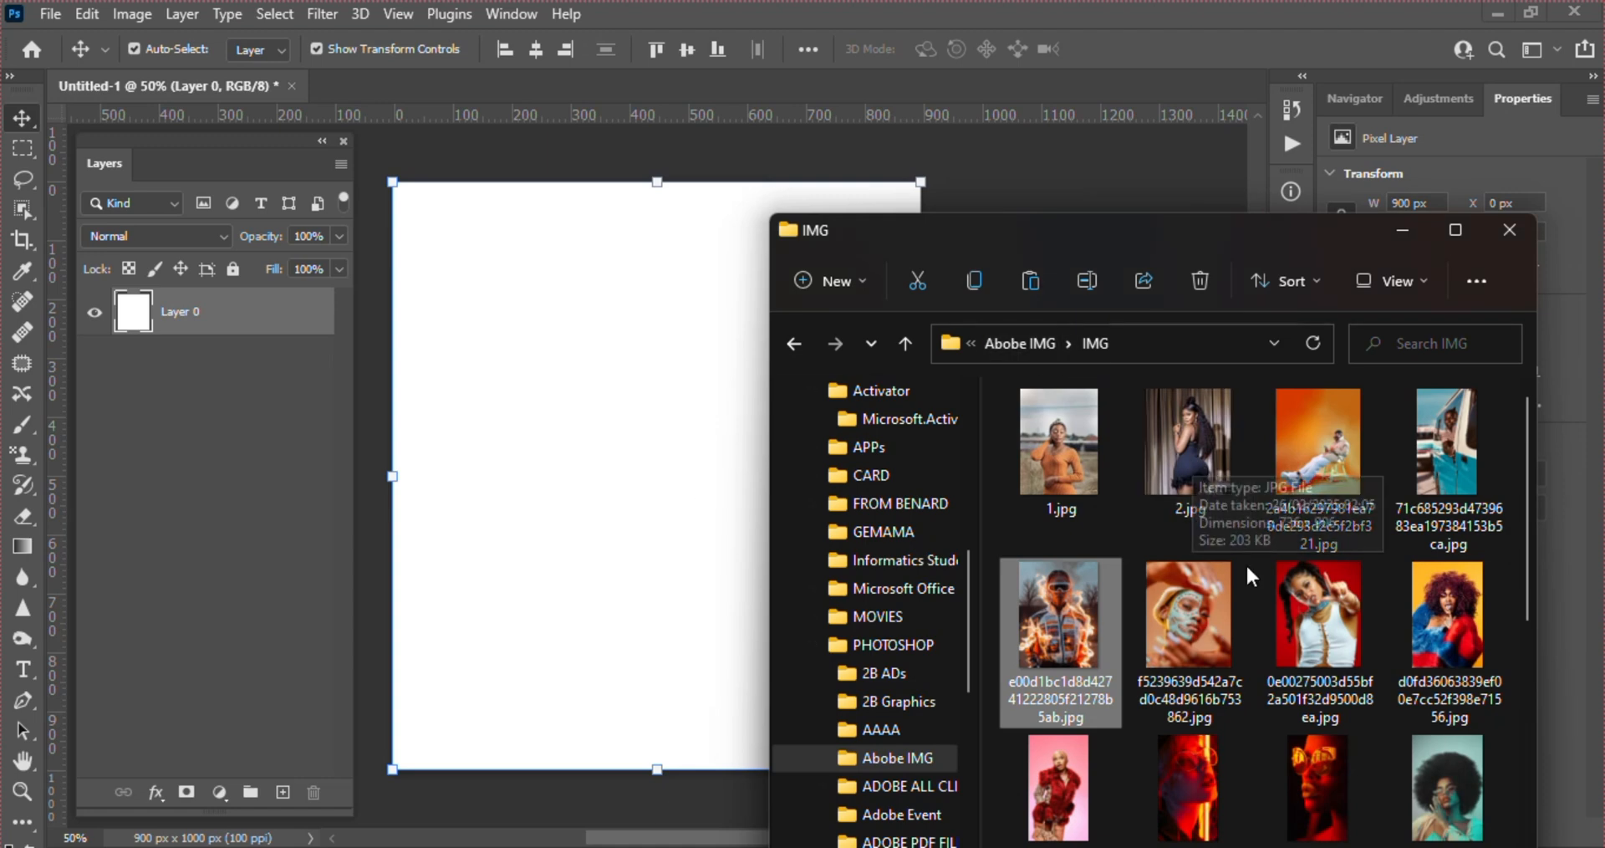
drag(1297, 625, 609, 484)
key(Return)
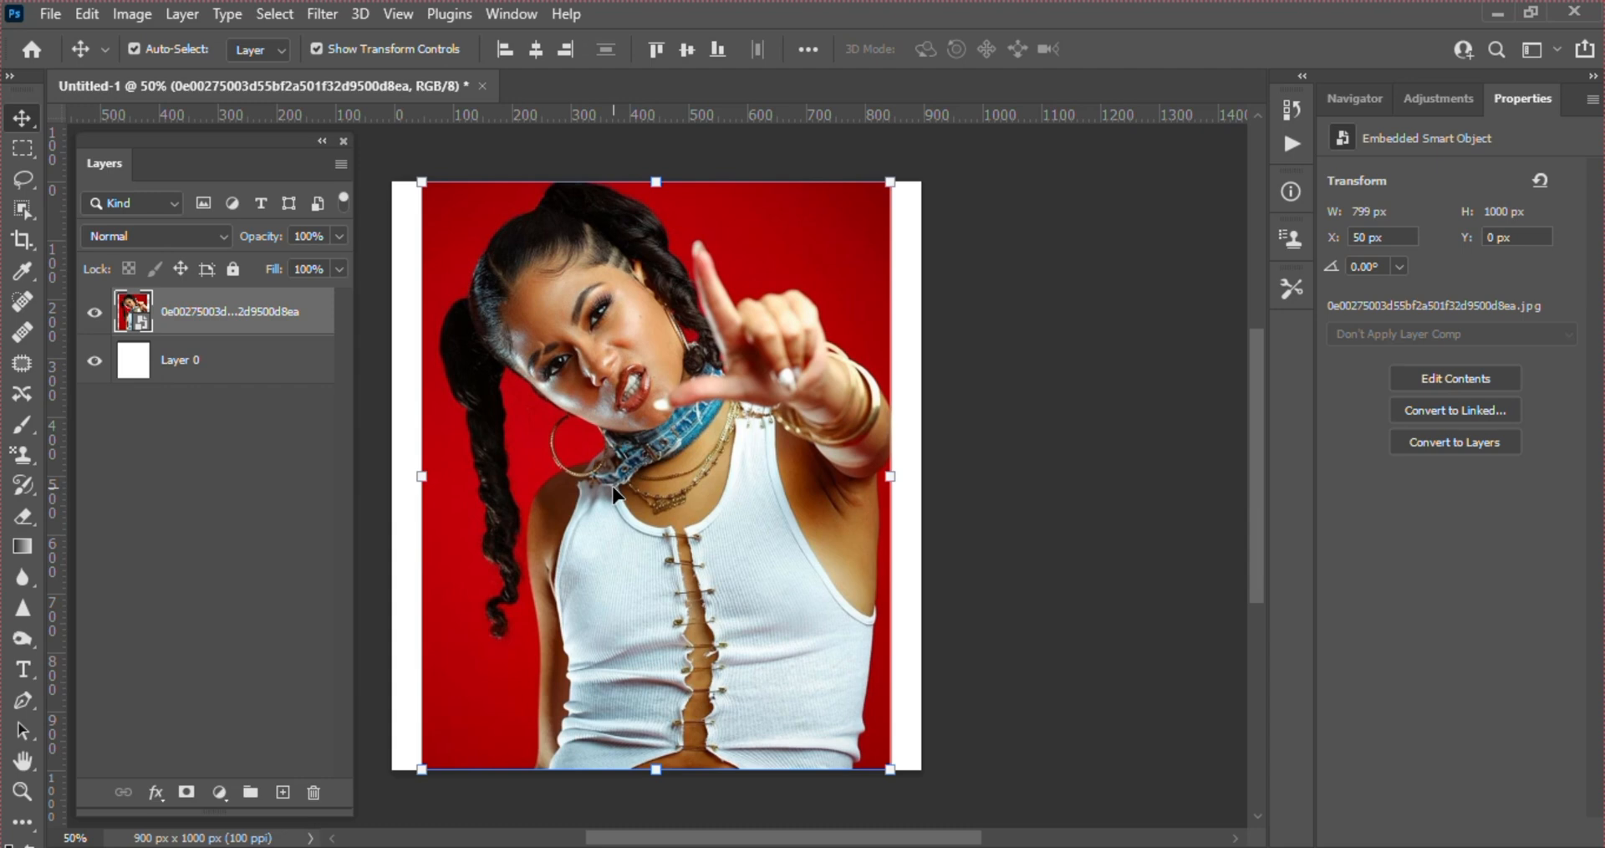
Add the text HELLO over the woman's white top with the Type tool and commit it
click(21, 667)
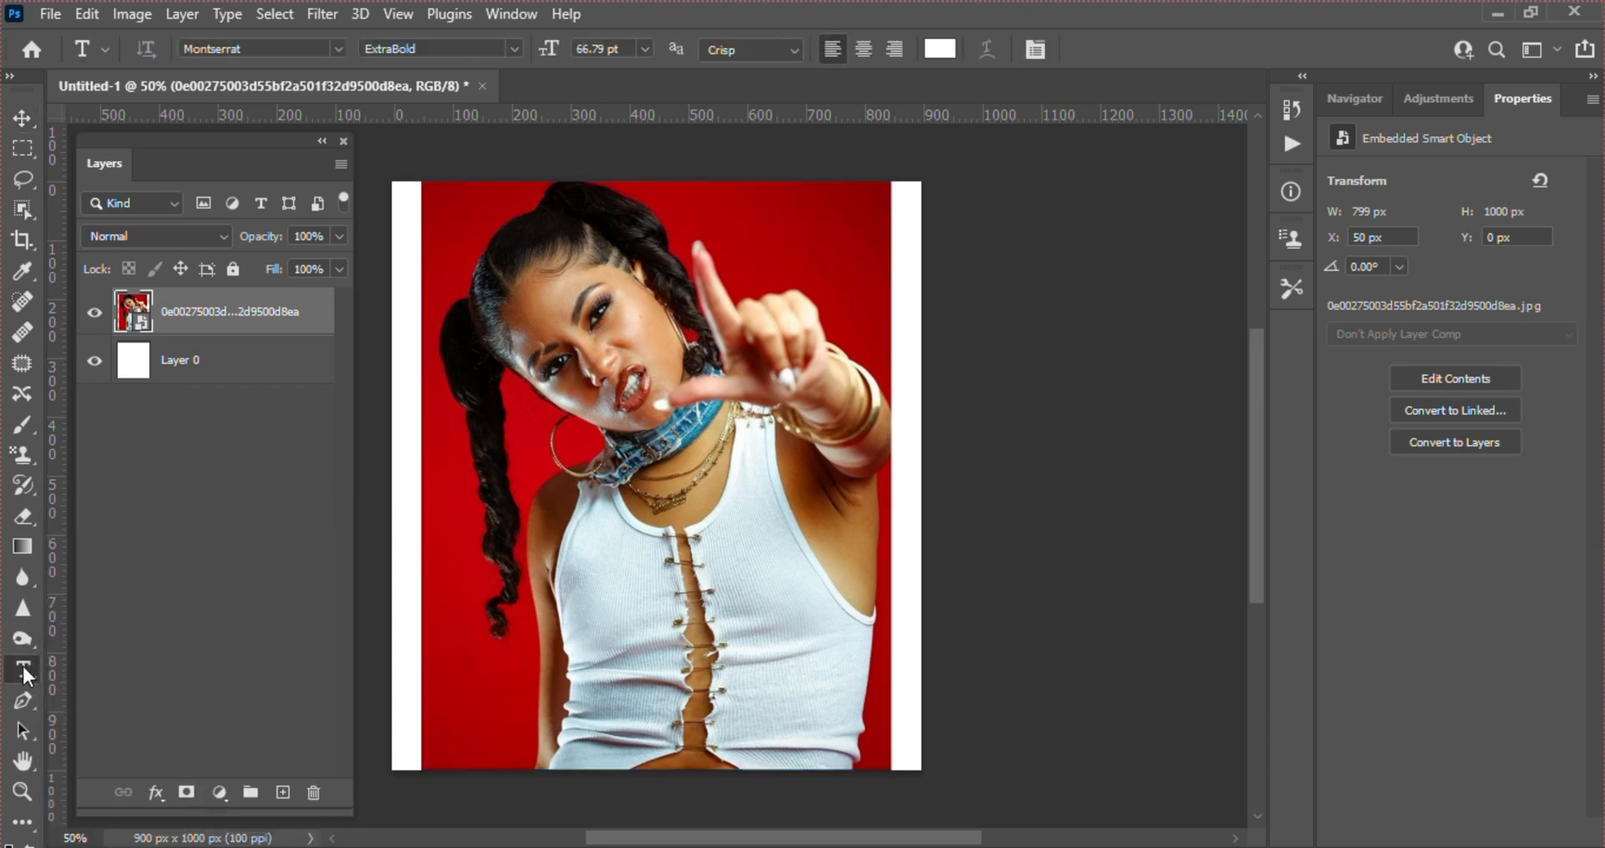
click(627, 539)
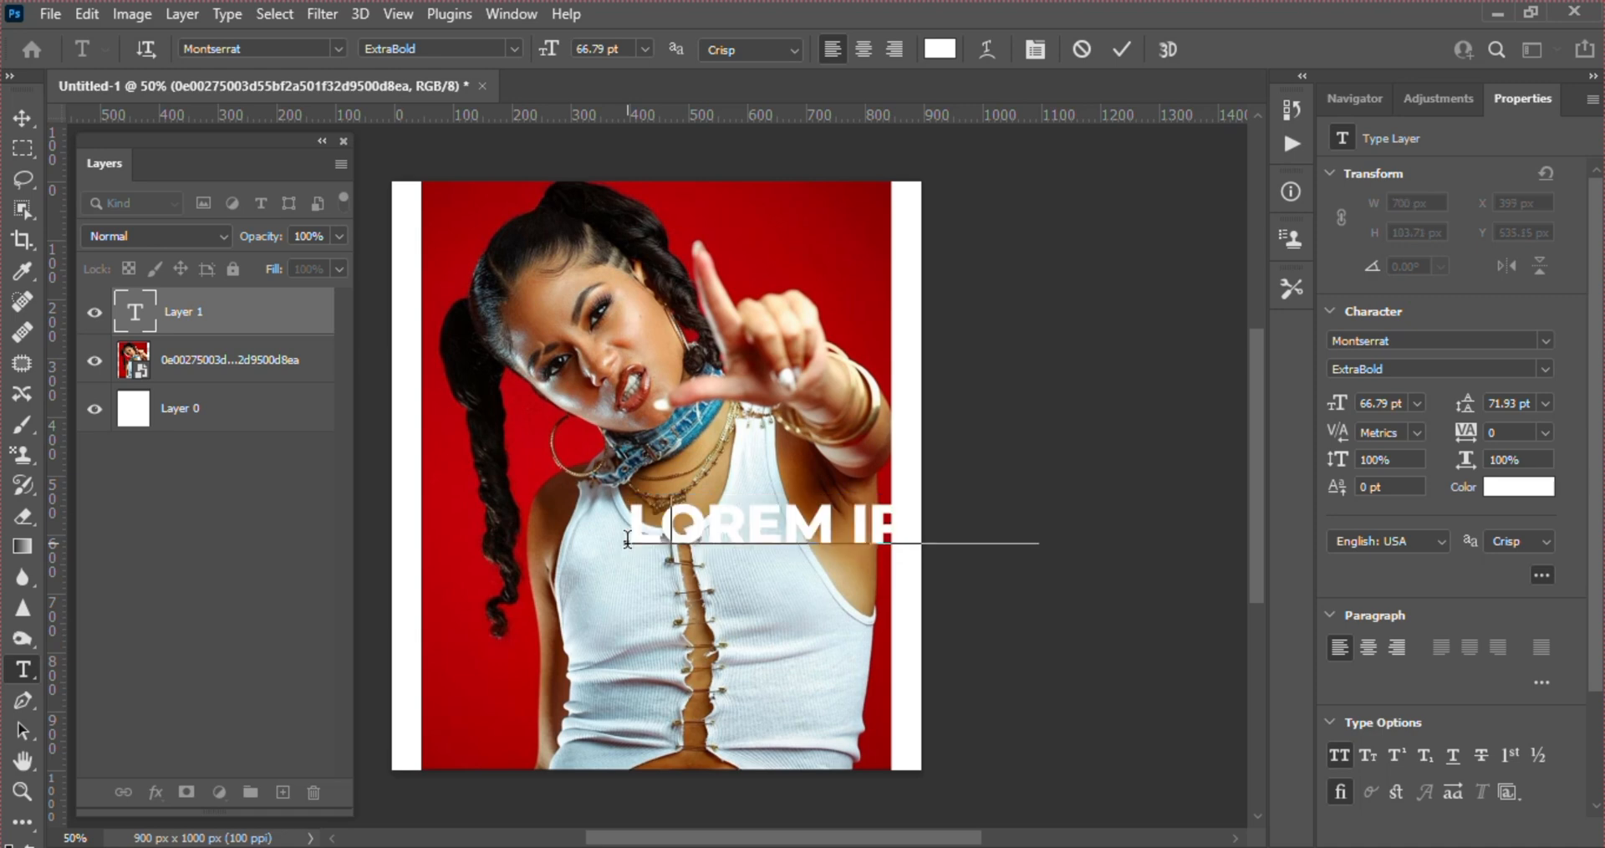
text(HELLO)
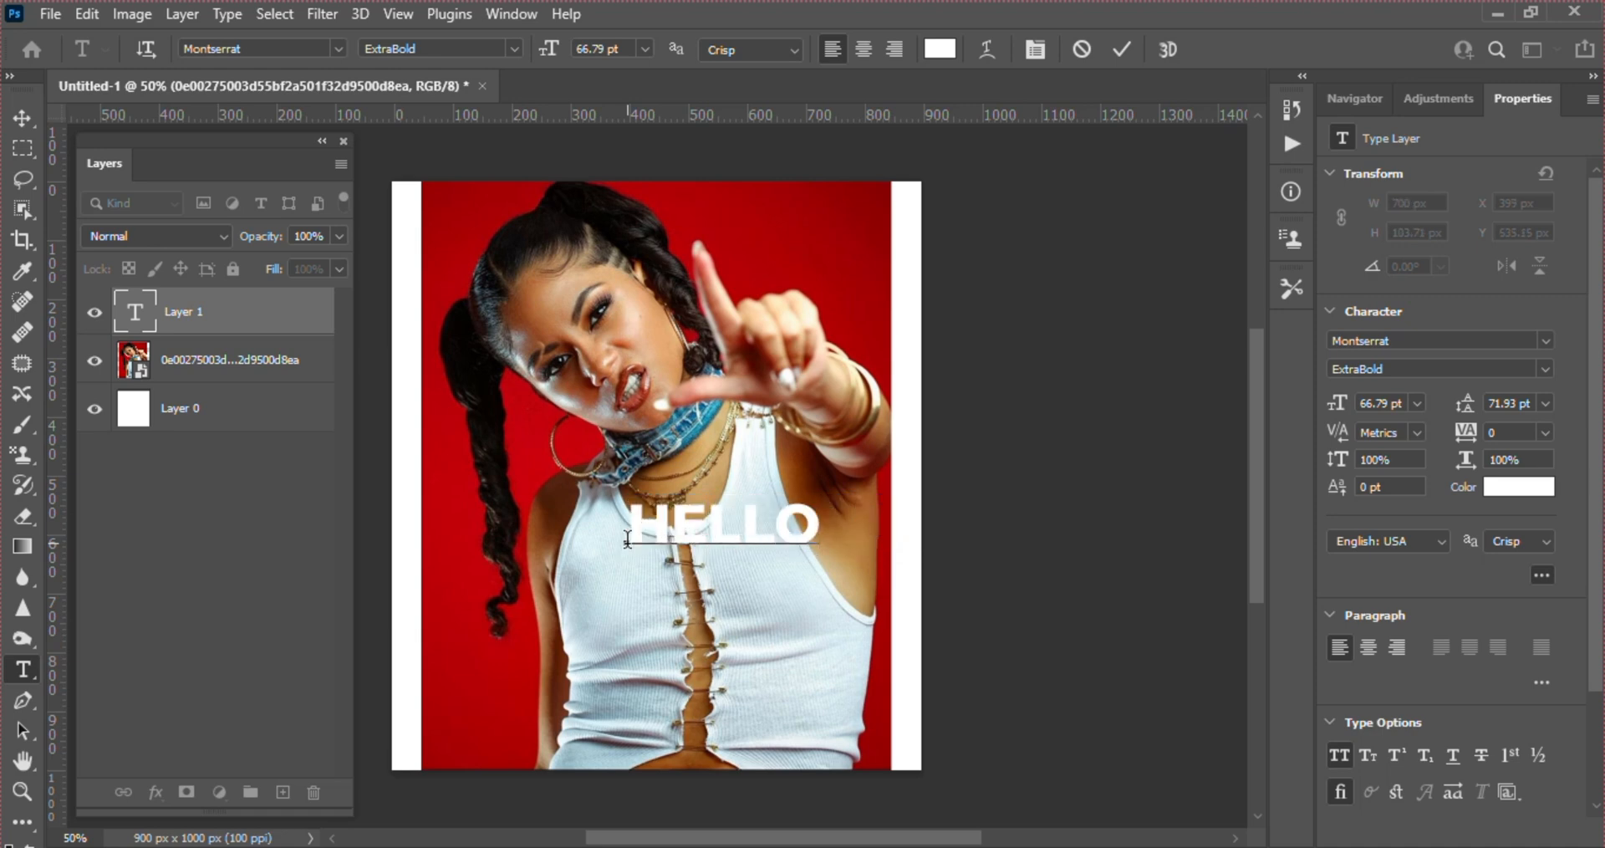
click(1112, 47)
click(1117, 46)
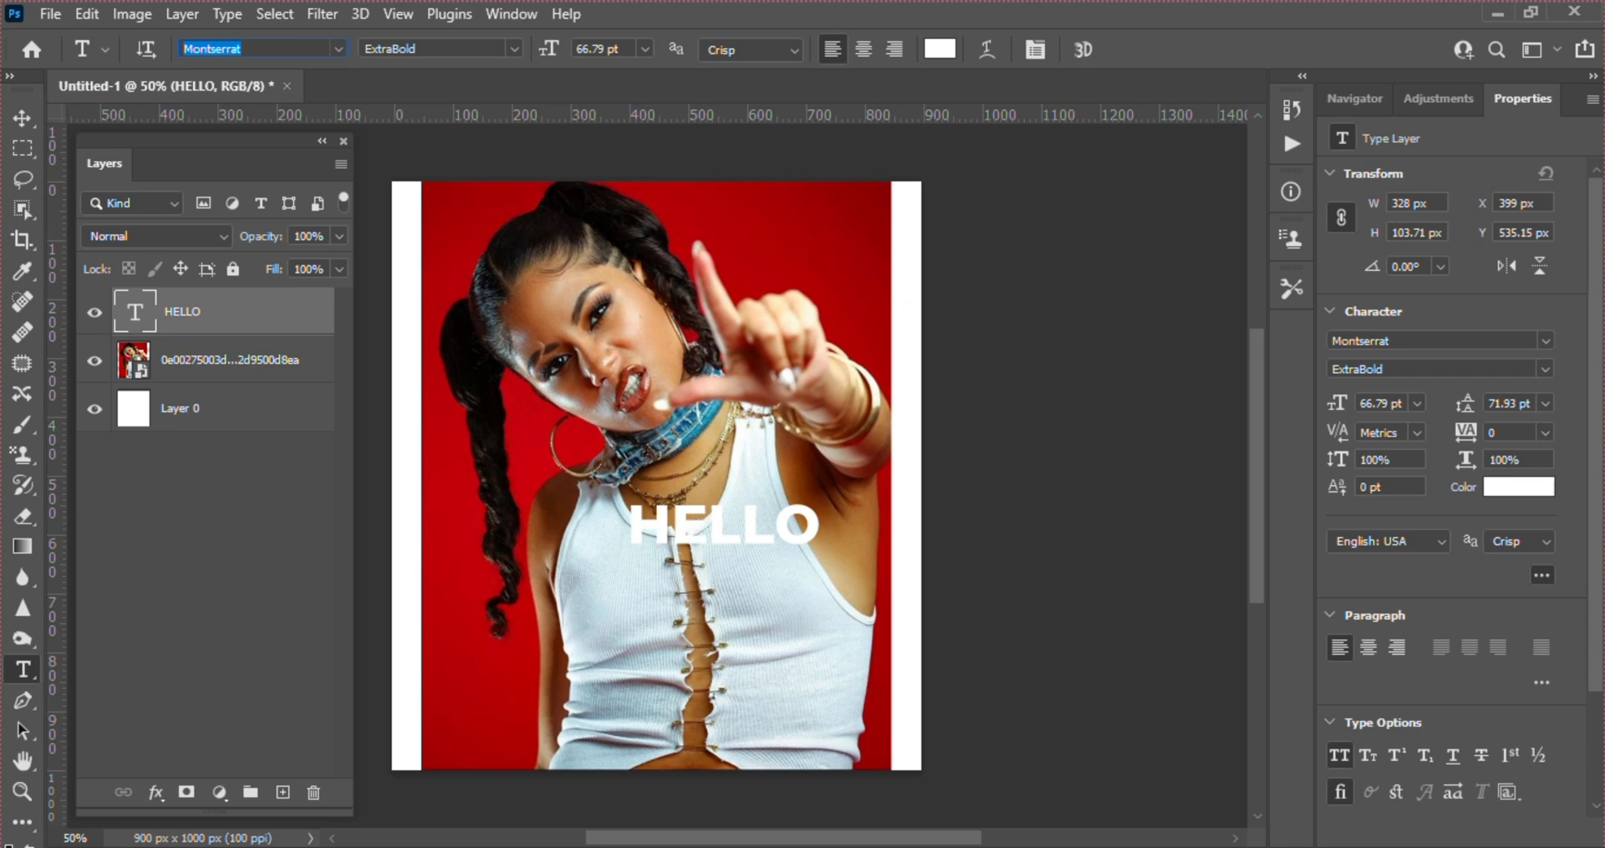
click(339, 49)
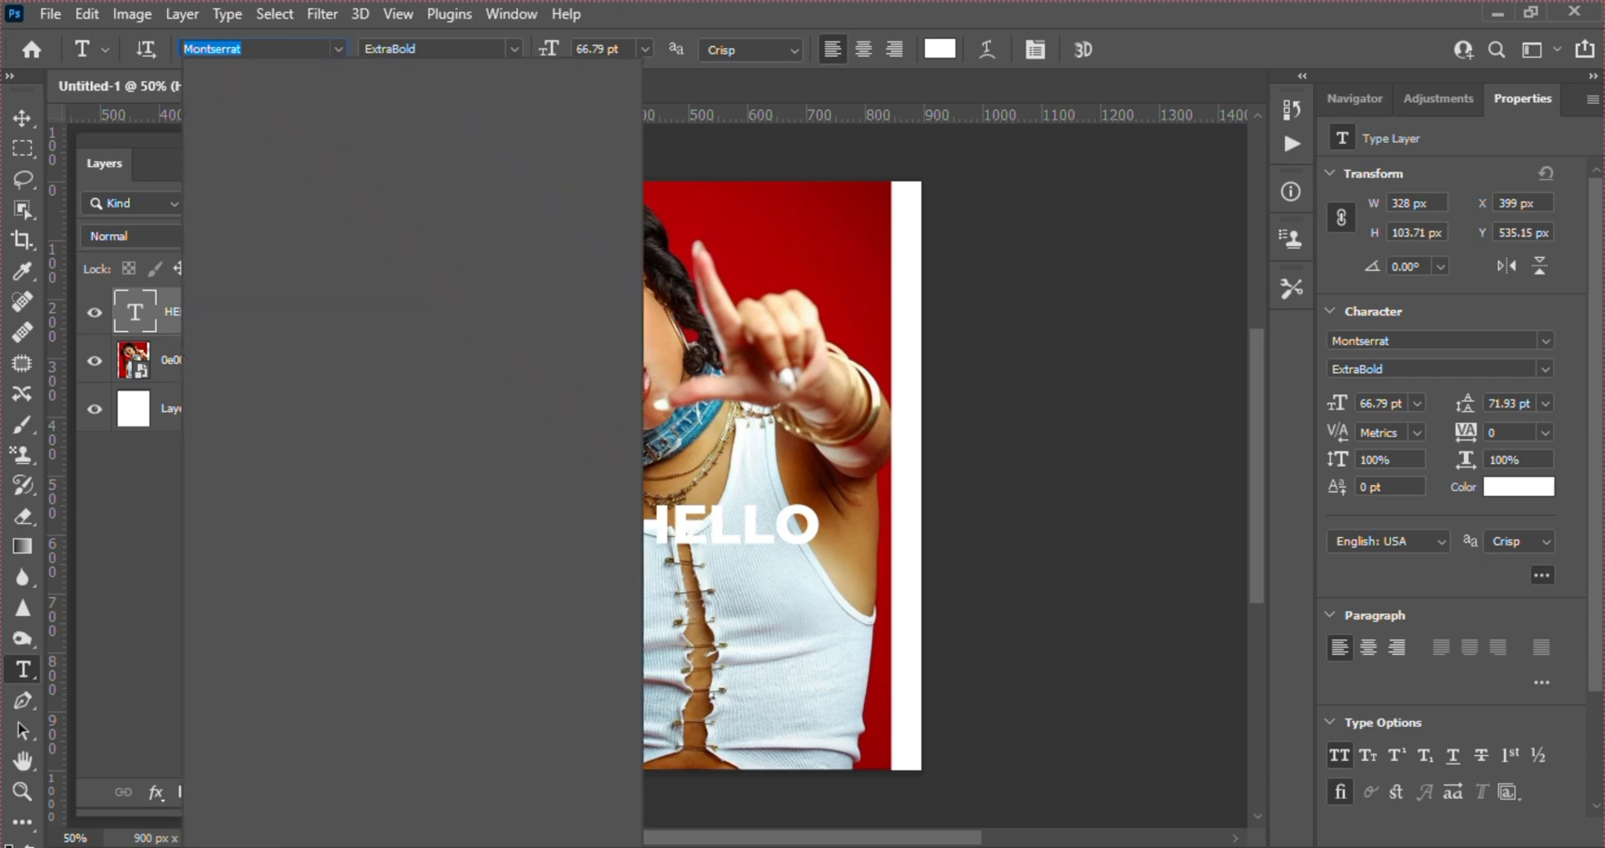
text(vv)
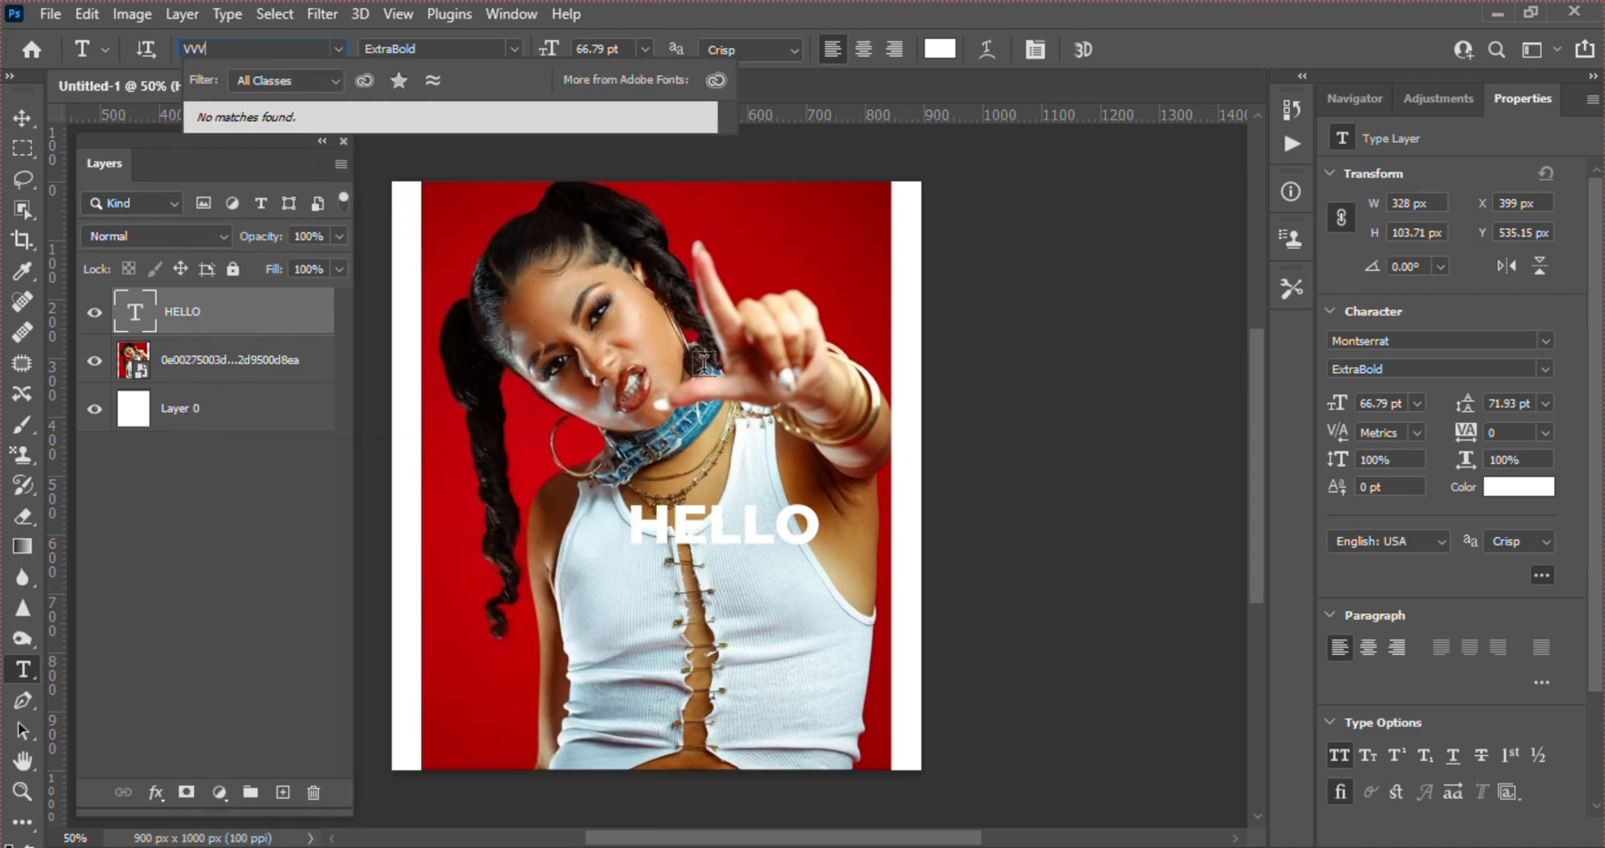
key(Escape)
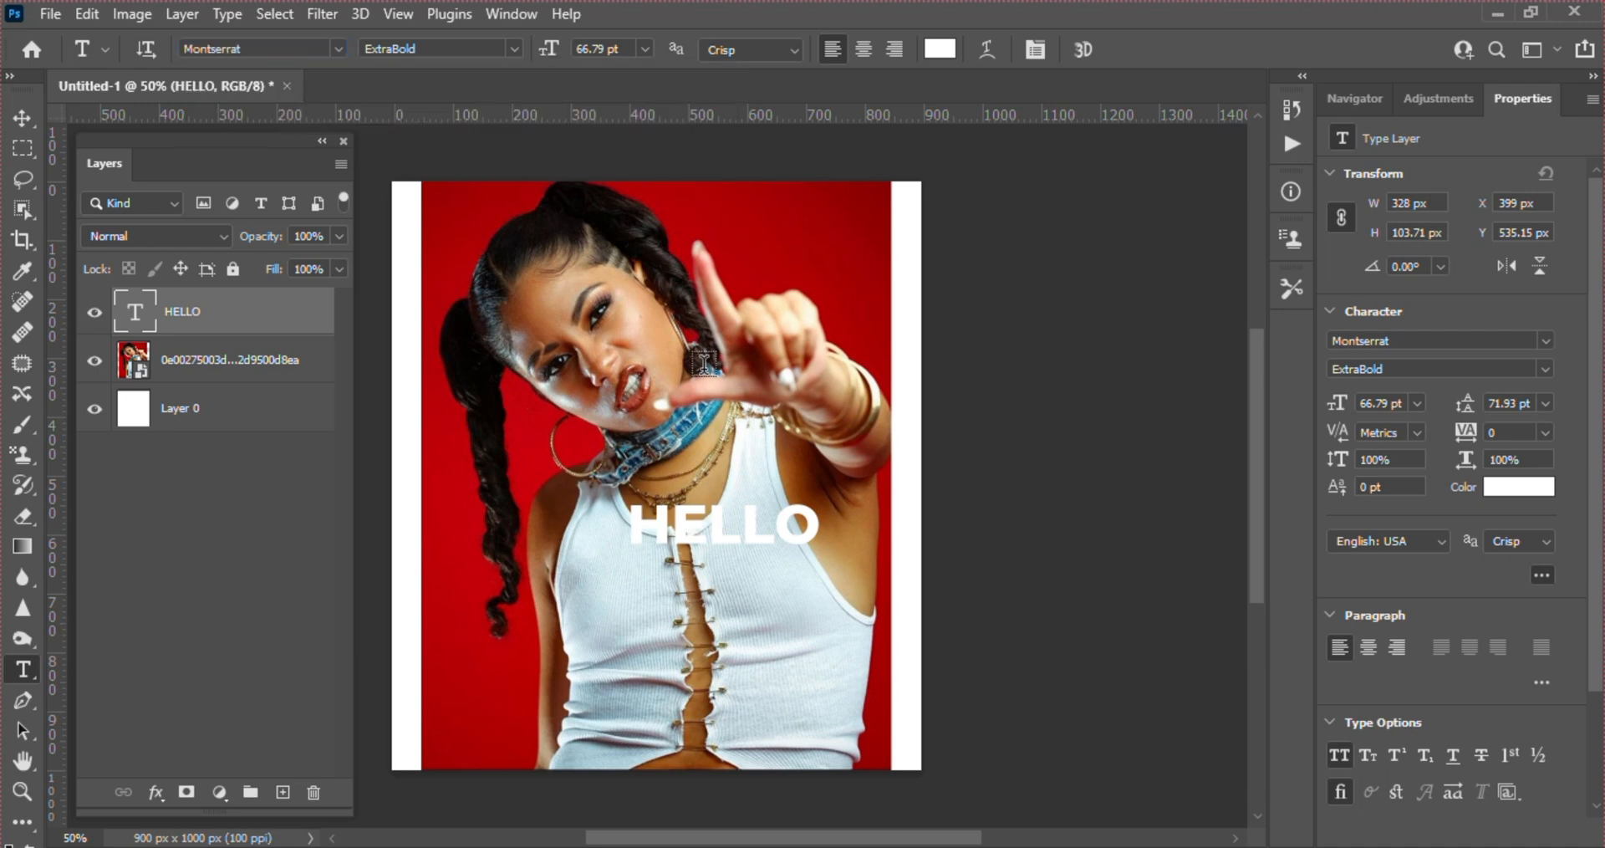
Compare the tool options of the Move tool and the Type tool, ending with the Move tool active
key(v)
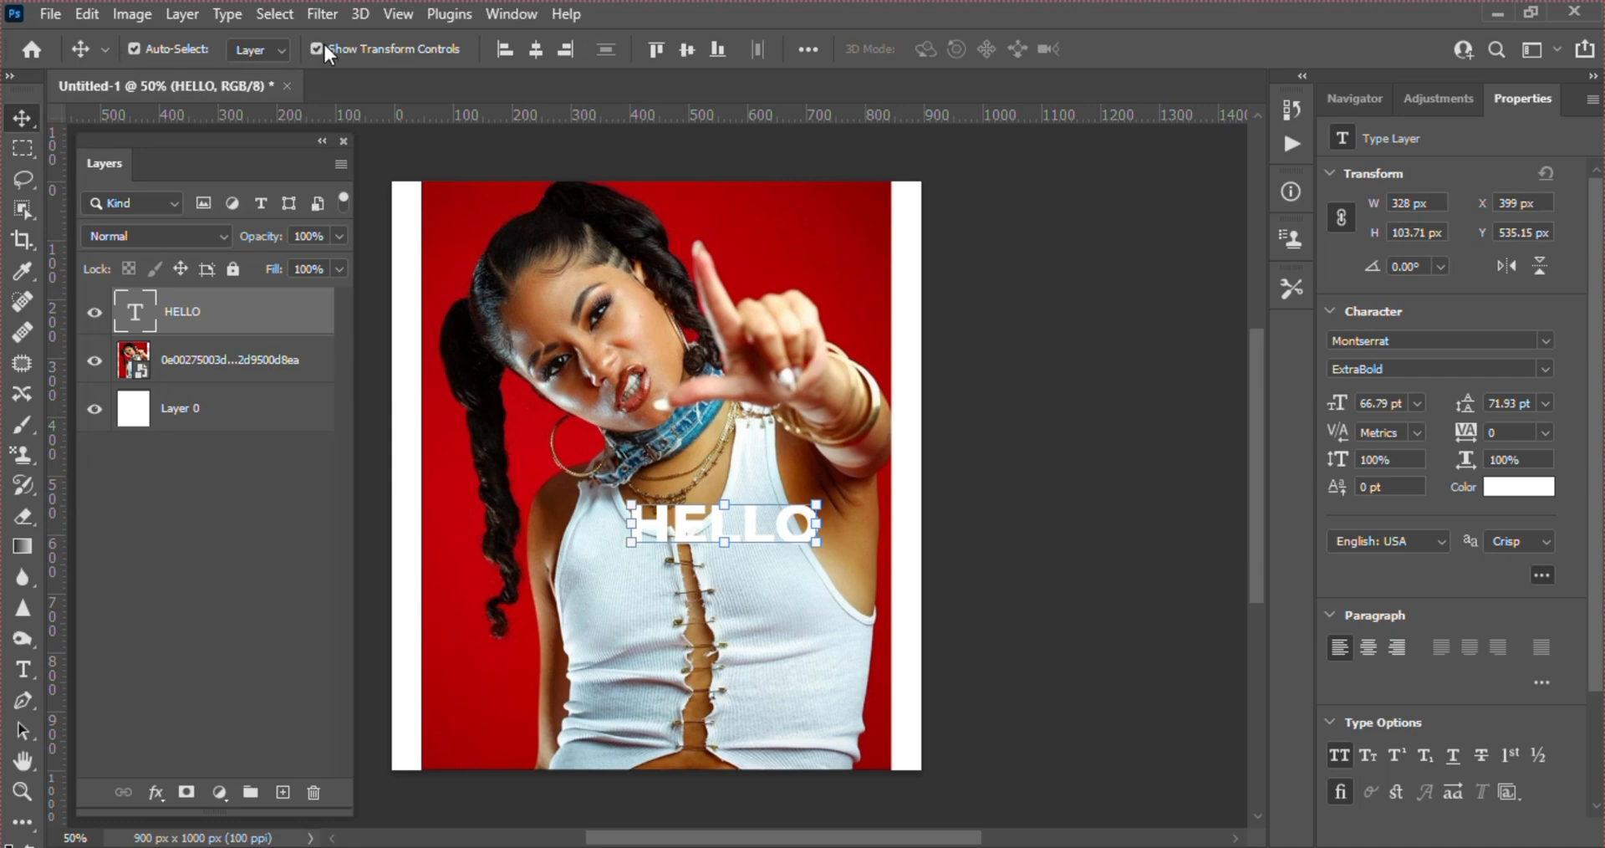
click(23, 671)
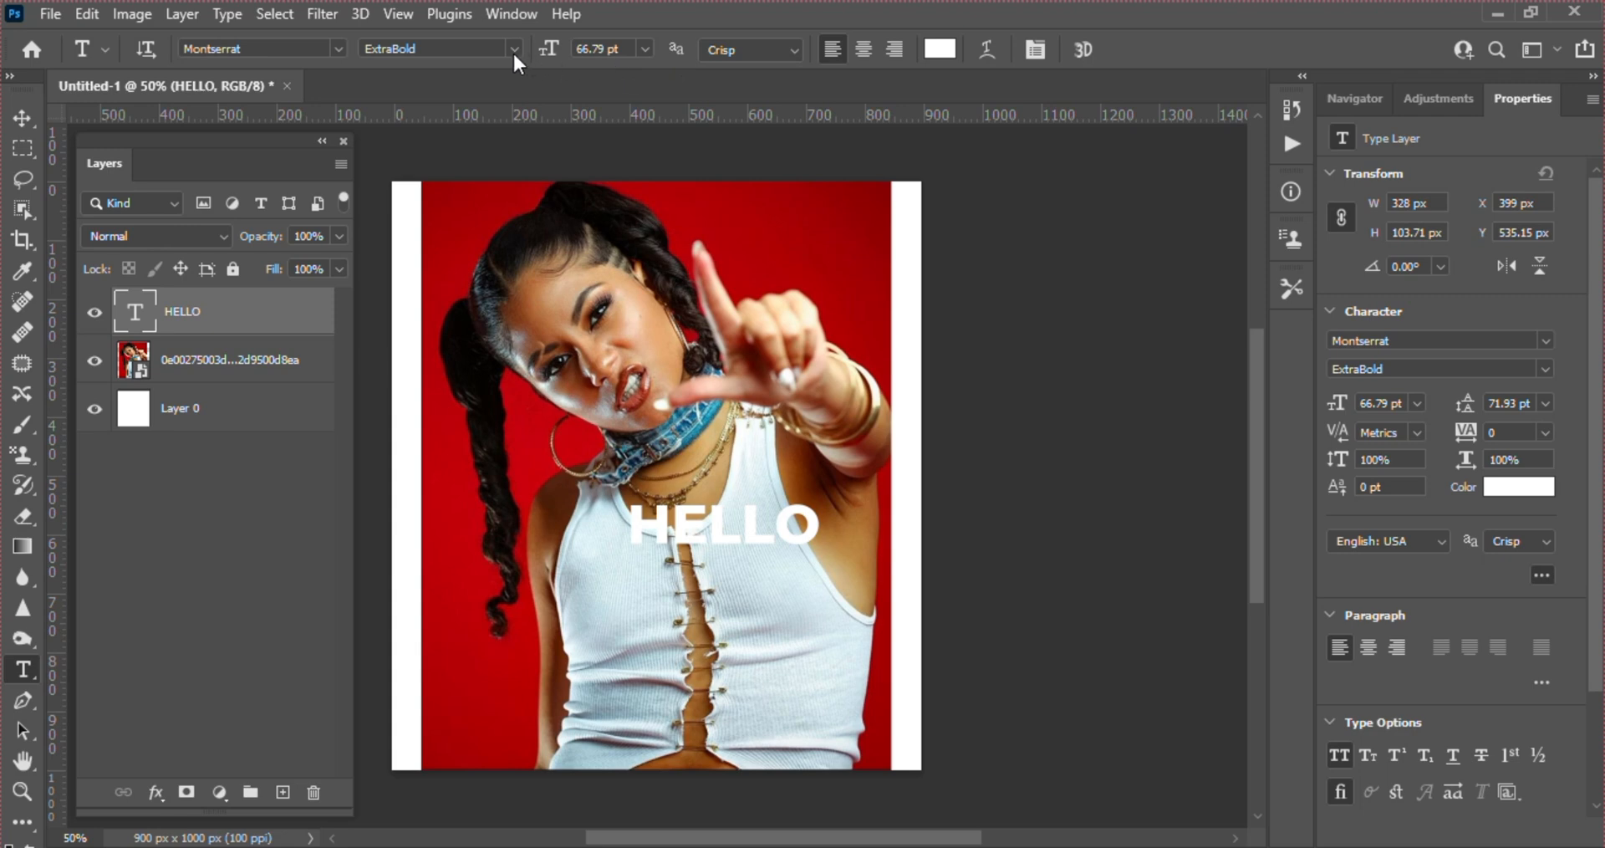
key(v)
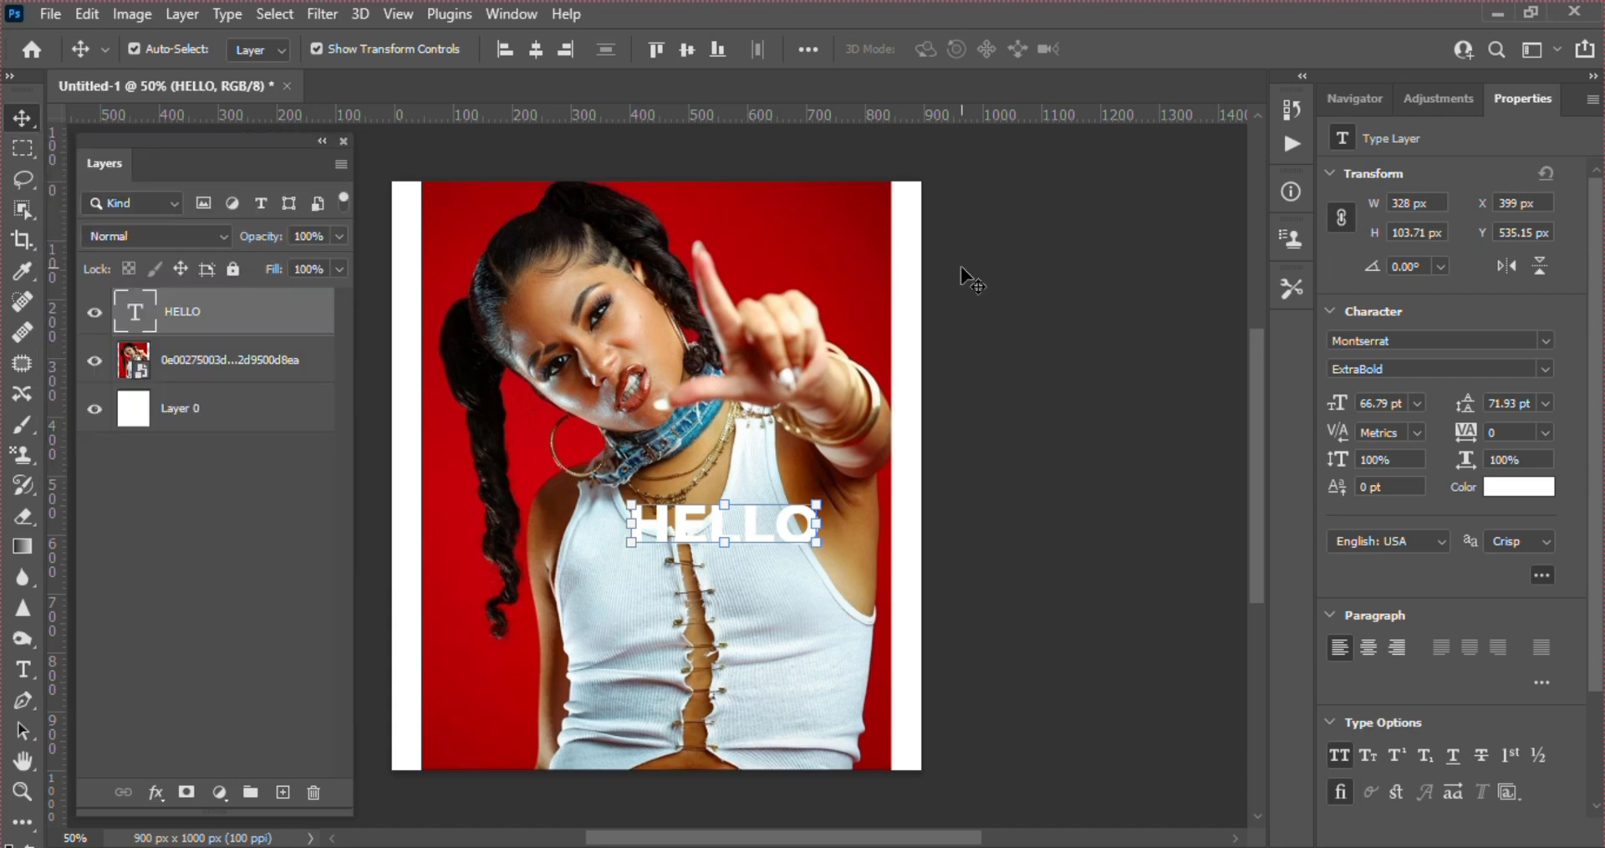
Recolour HELLO with dark red 9e0006 sampled from the photo's background, and move it lower to about X 373 px, Y 603 px
click(1520, 489)
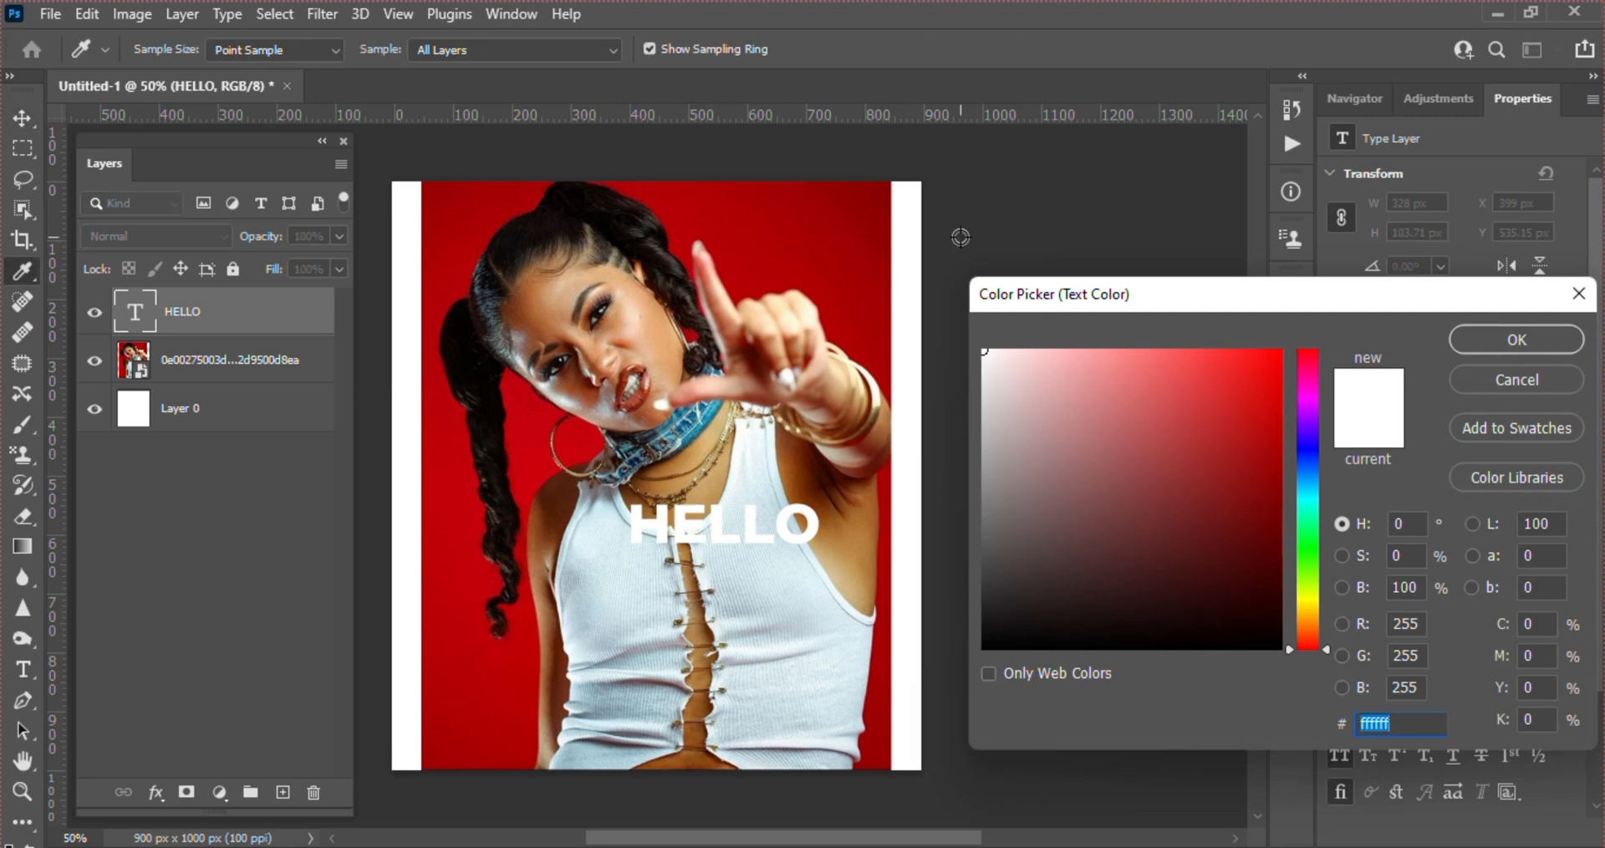
click(846, 236)
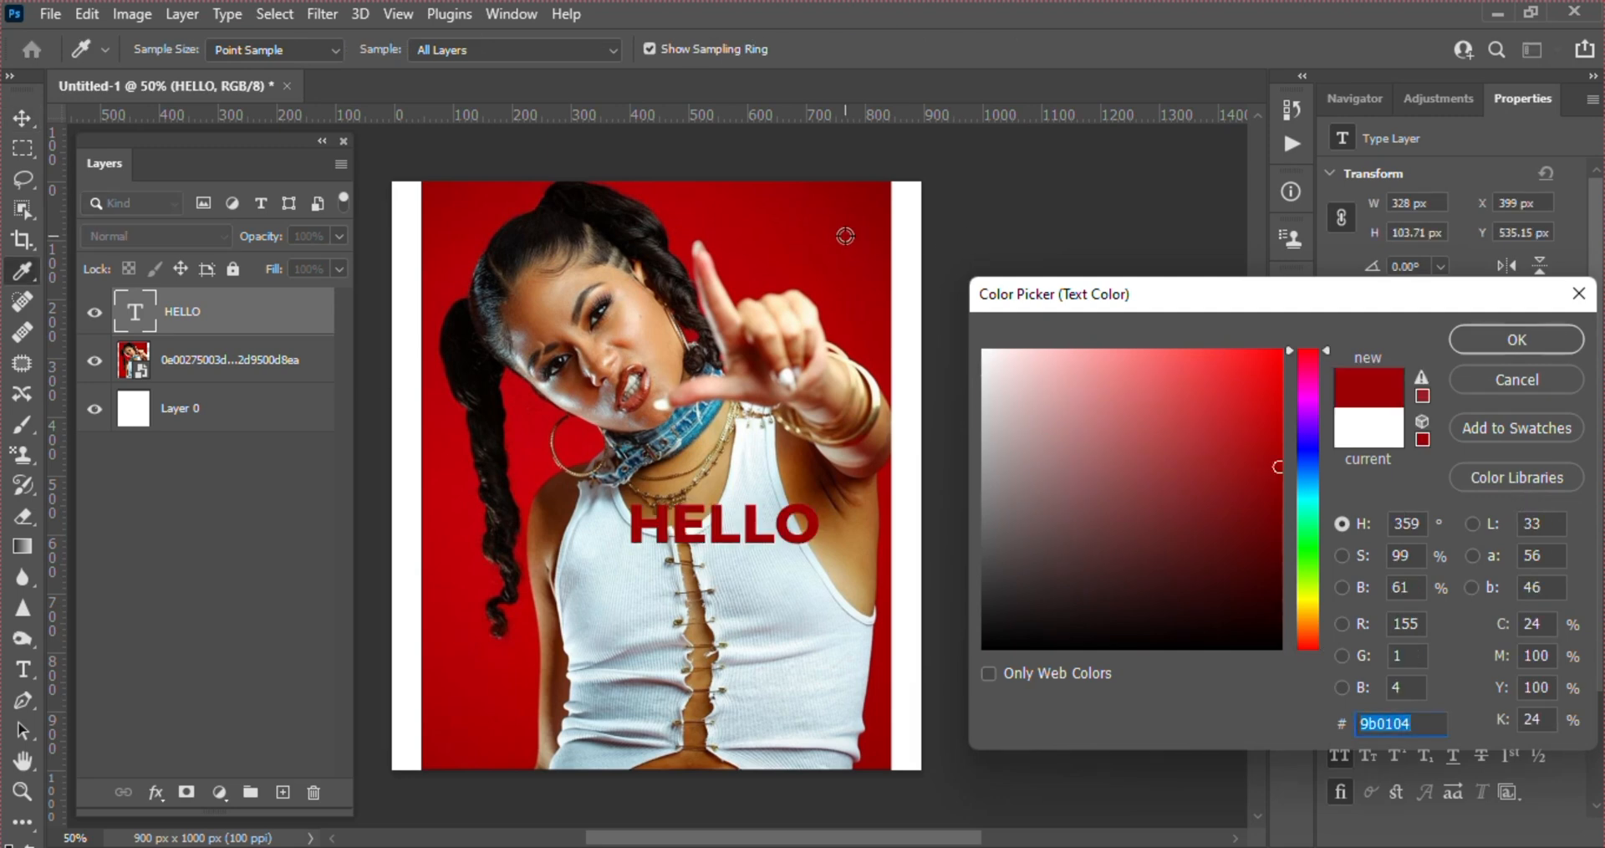
click(840, 235)
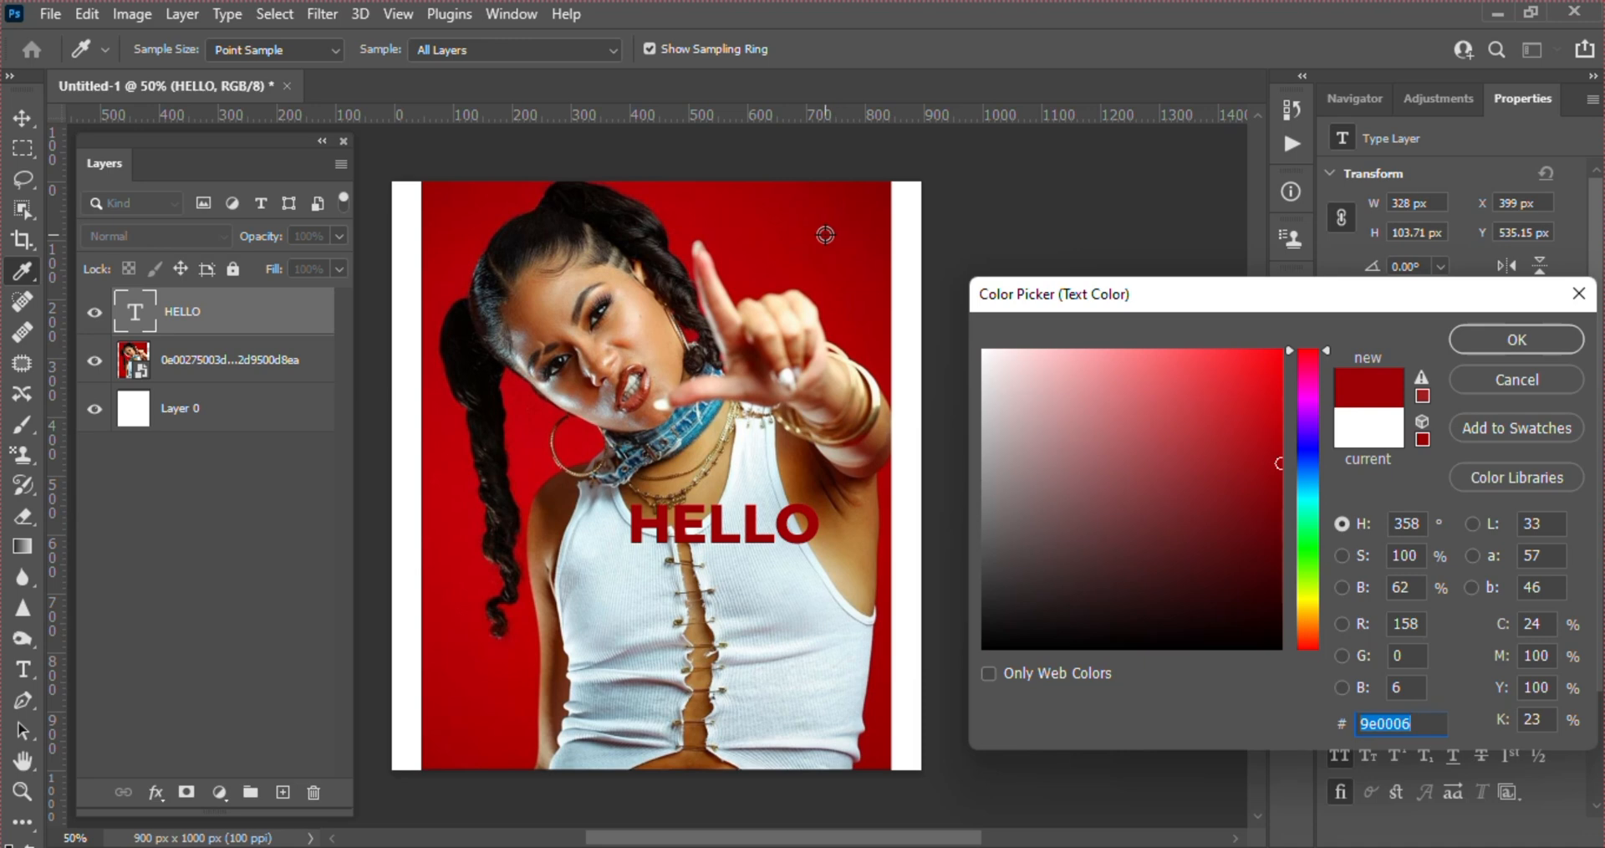
key(Return)
key(v)
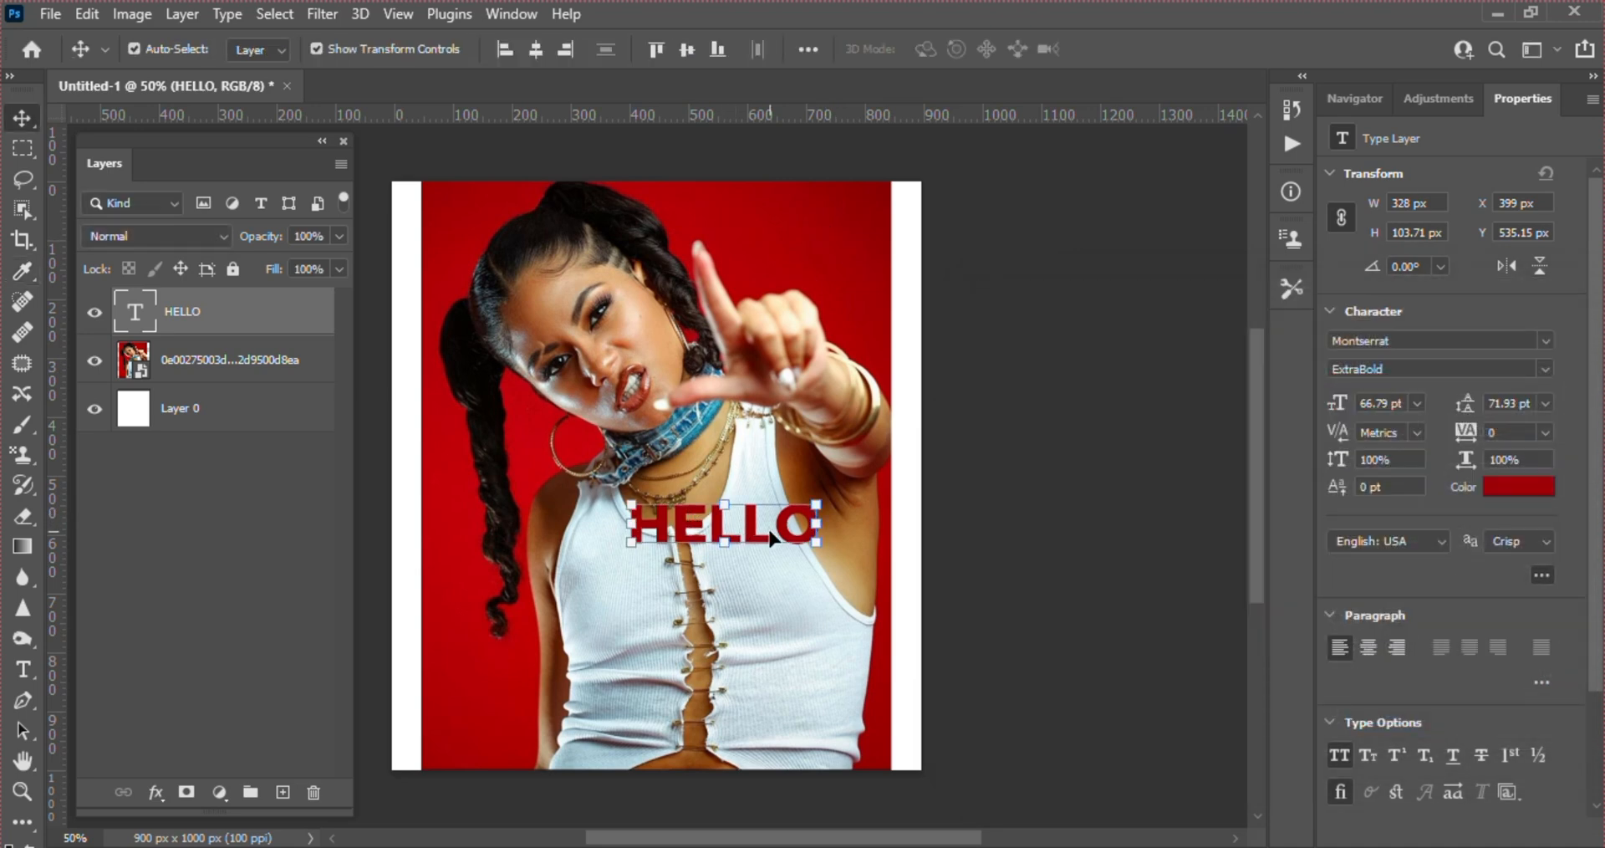
drag(770, 538, 757, 577)
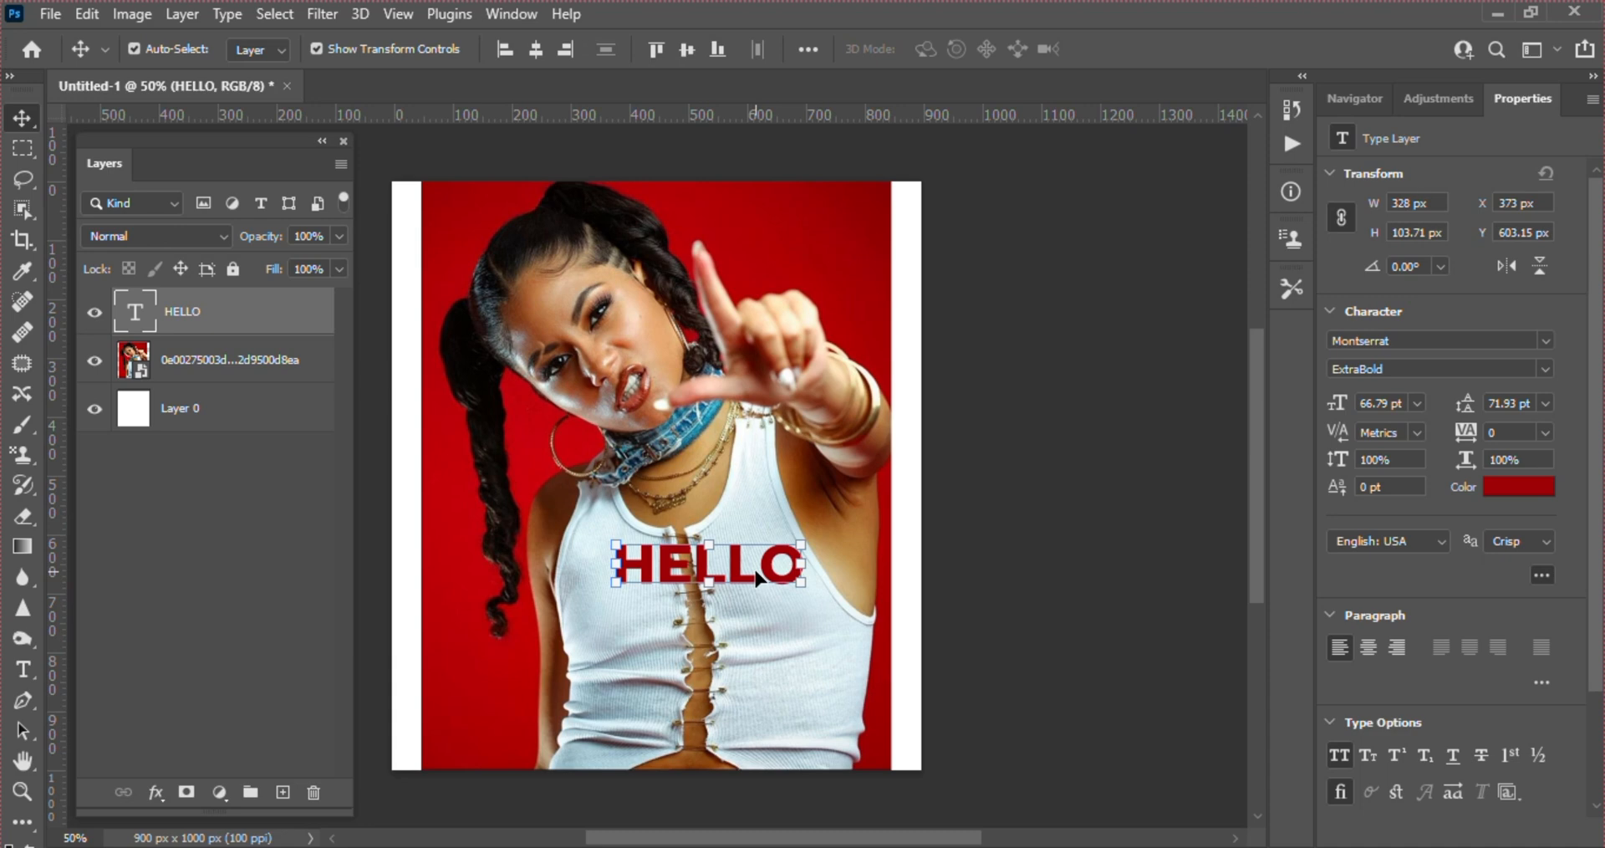
Start saving the document under the file name IMG, with the Desktop as the destination folder
key(ctrl)
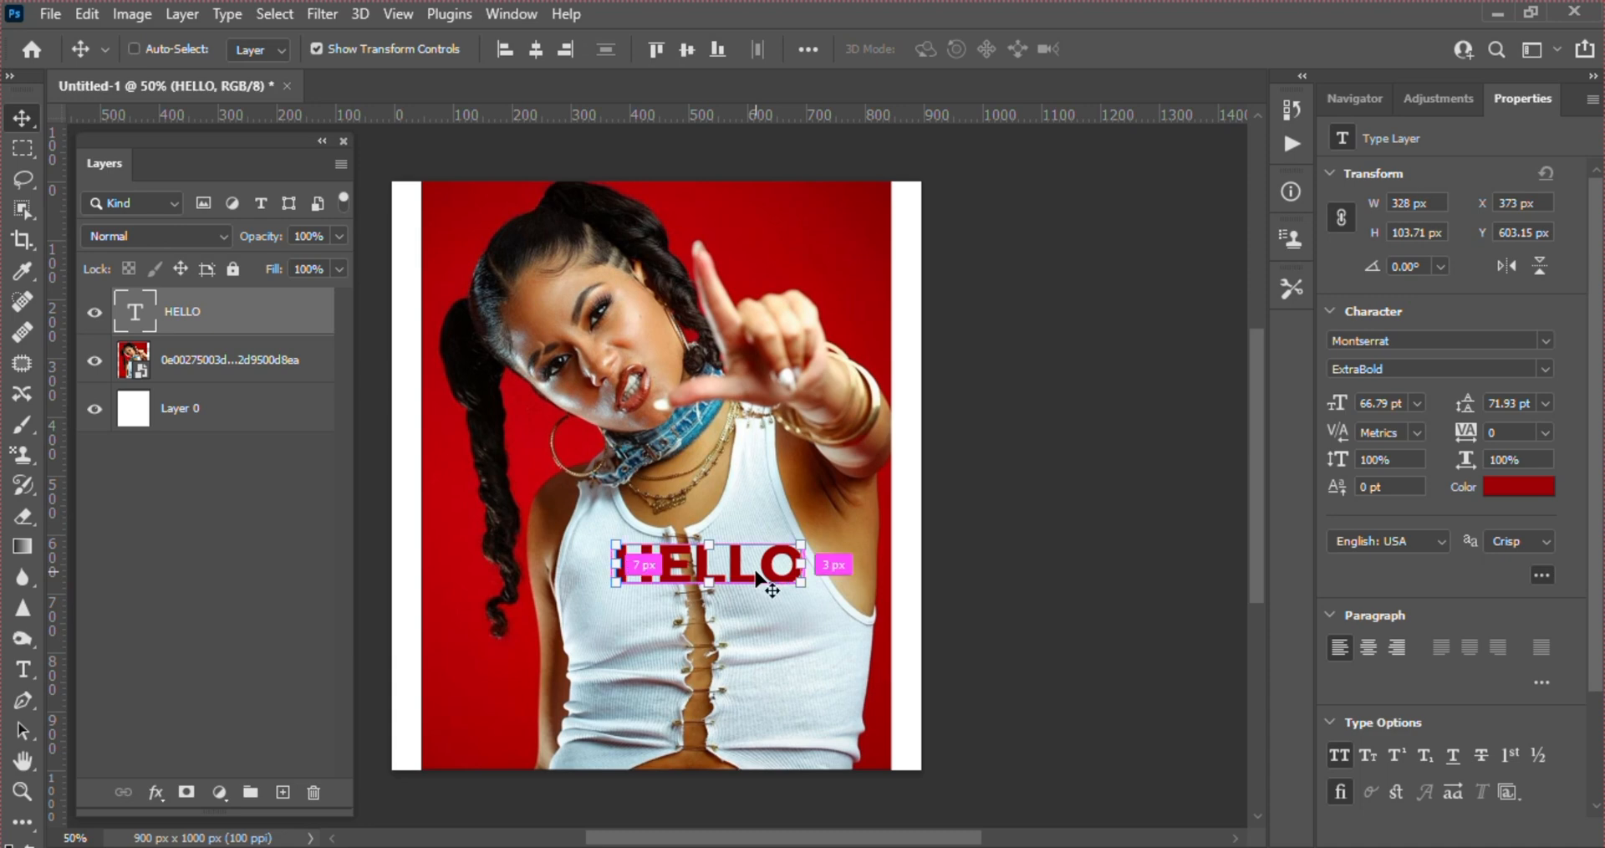
key(ctrl+s)
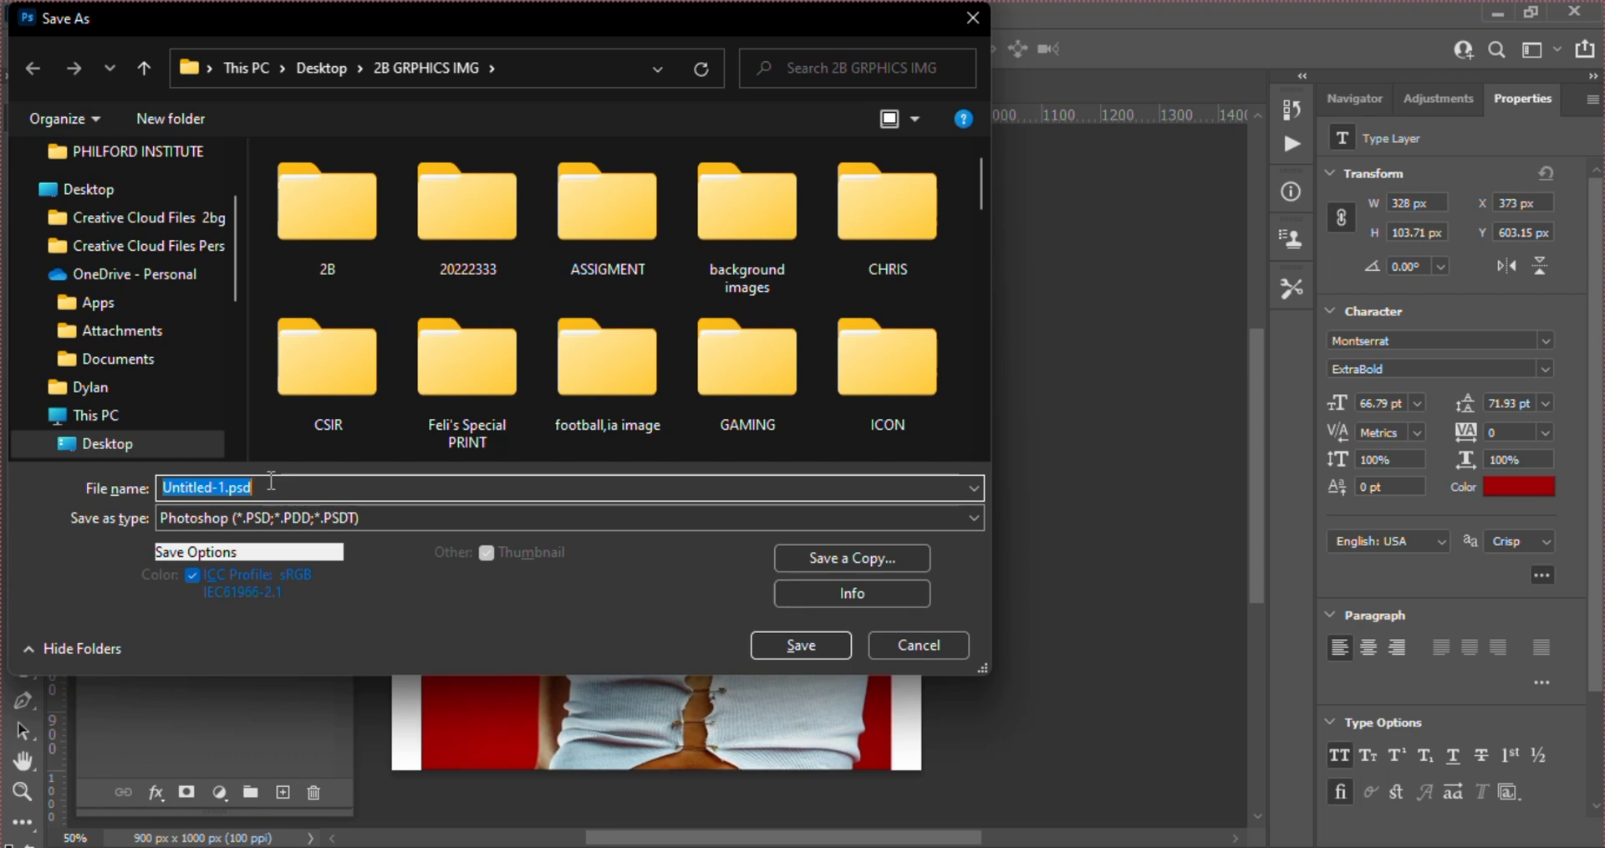
text(IMG)
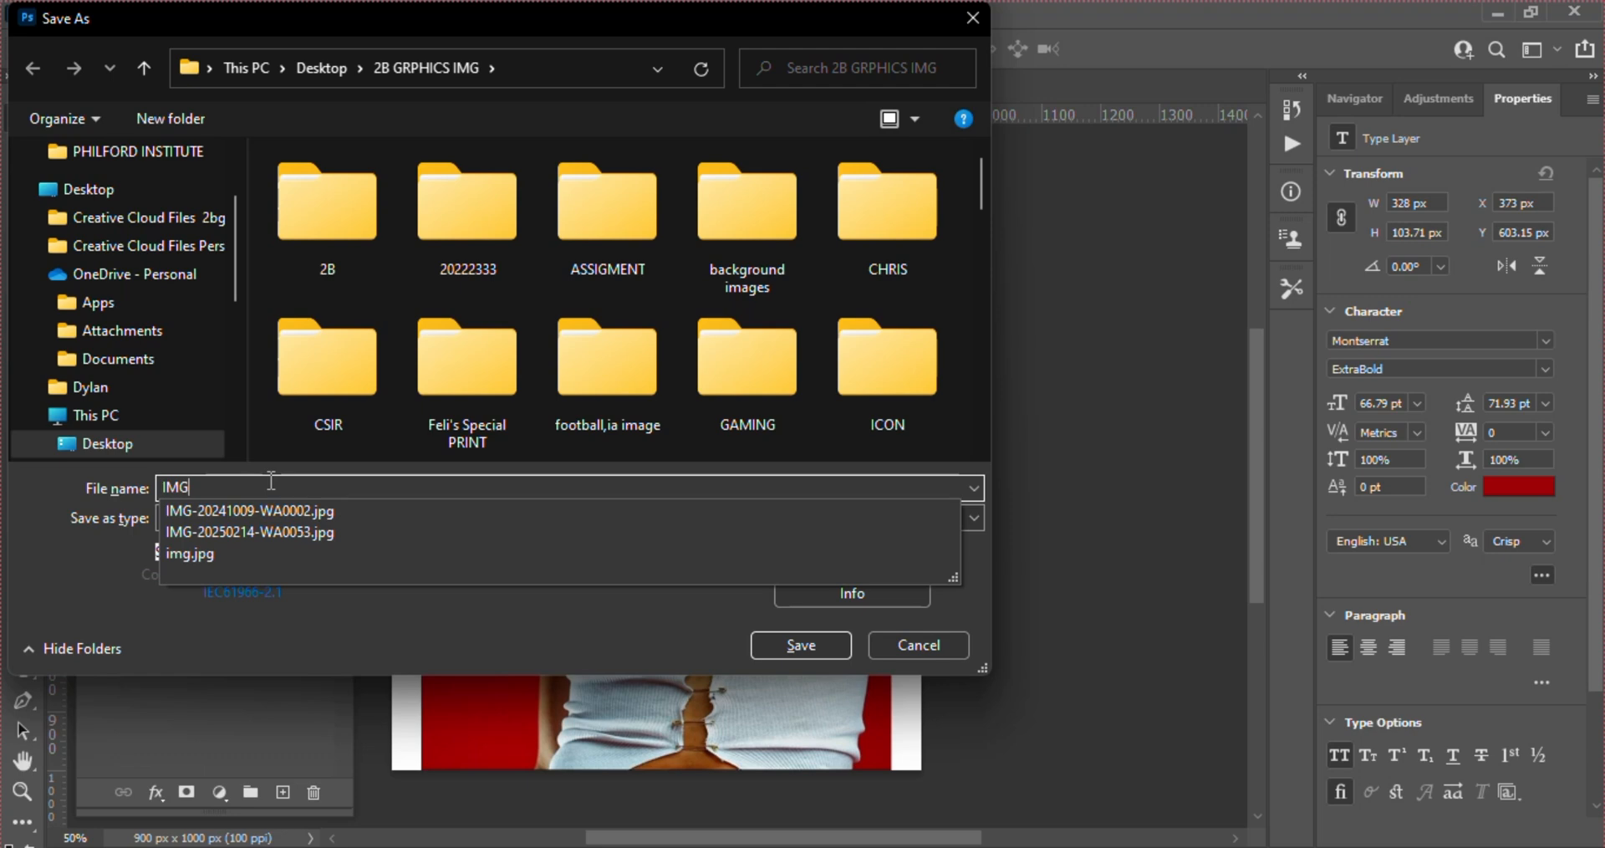
click(235, 238)
drag(229, 232, 227, 188)
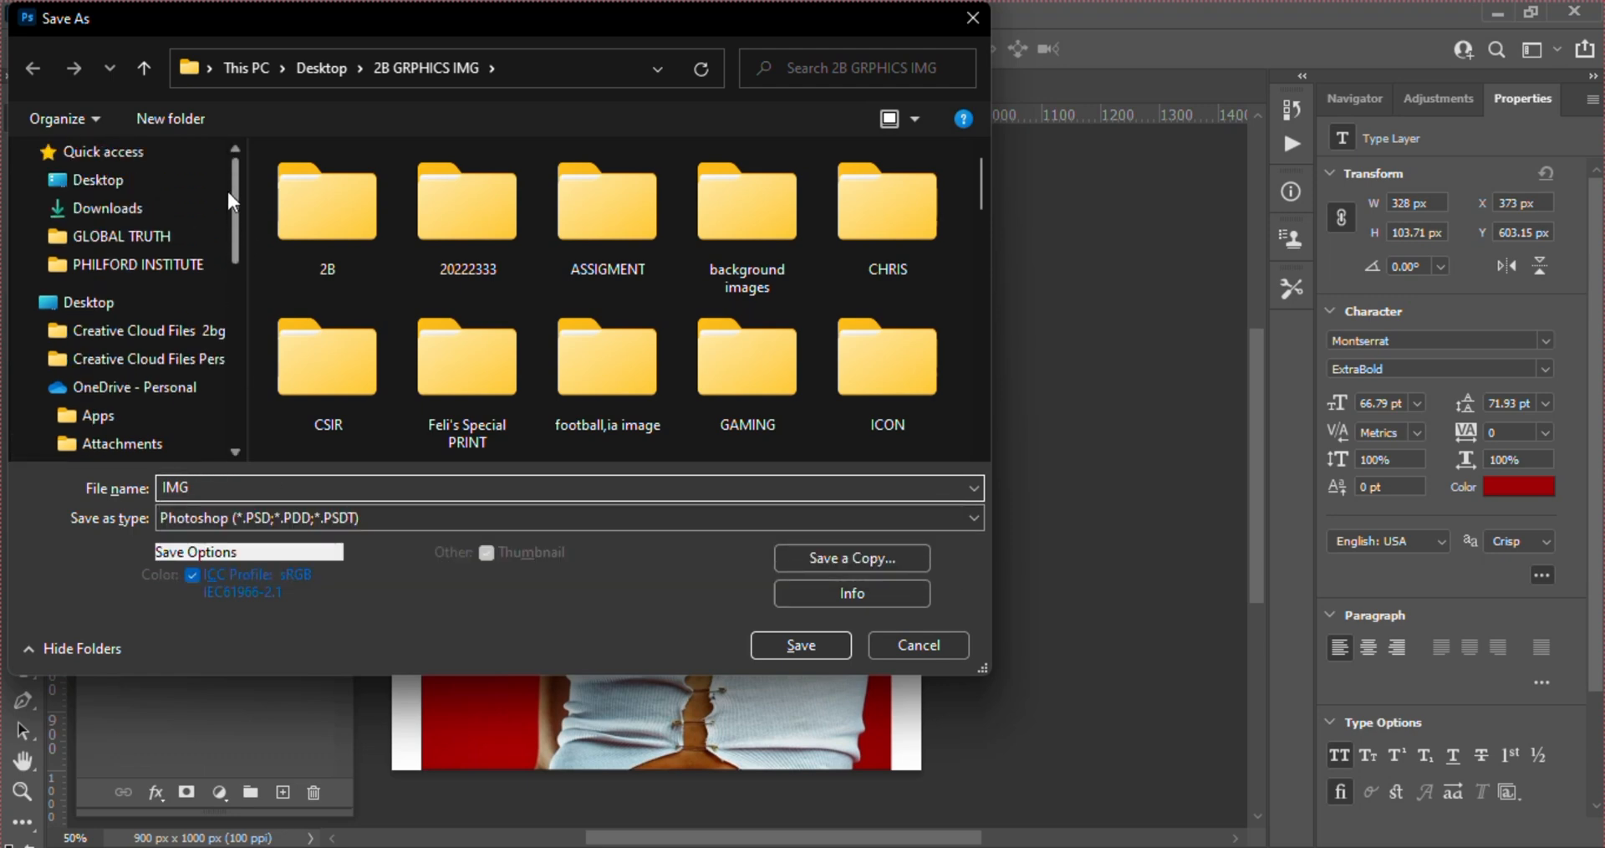
click(137, 178)
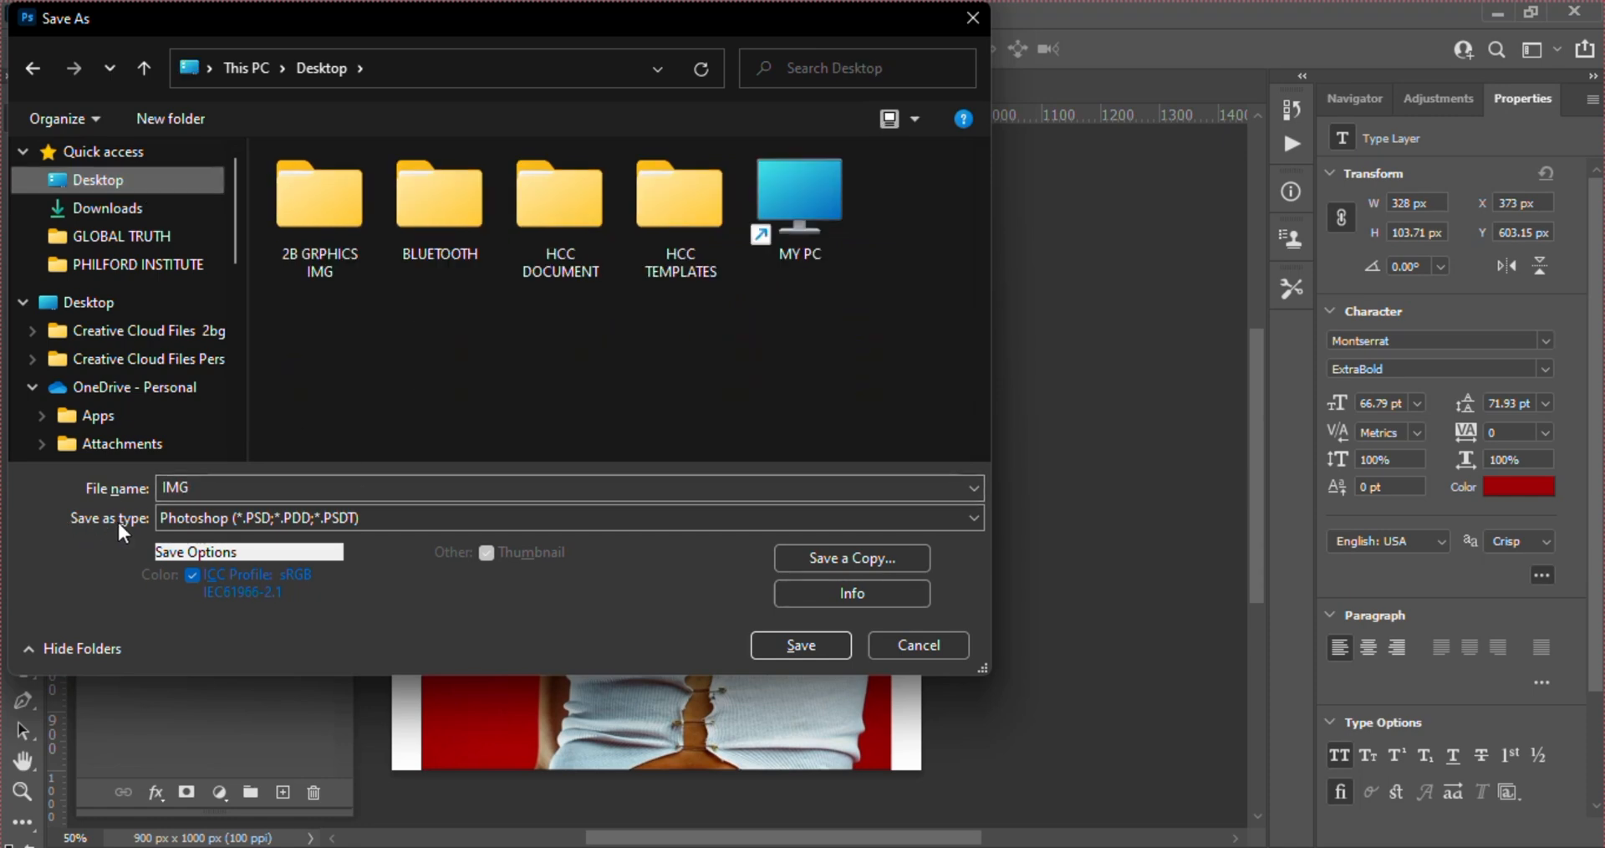
Review the file formats offered for this first save, keeping the Photoshop (*.PSD;*.PDD;*.PSDT) format
click(184, 521)
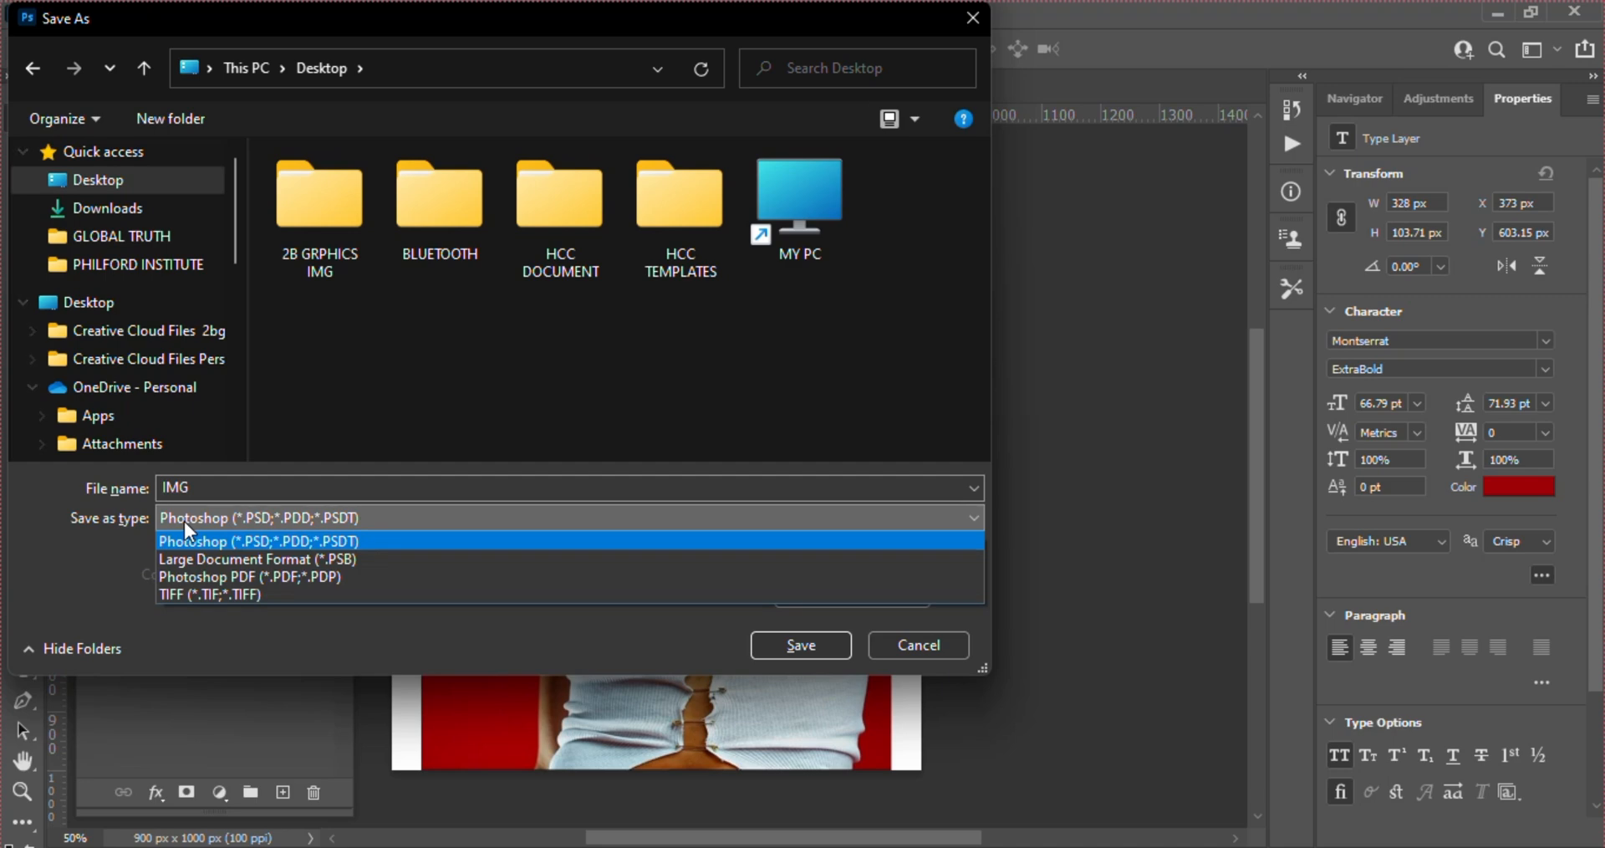
click(187, 519)
click(188, 519)
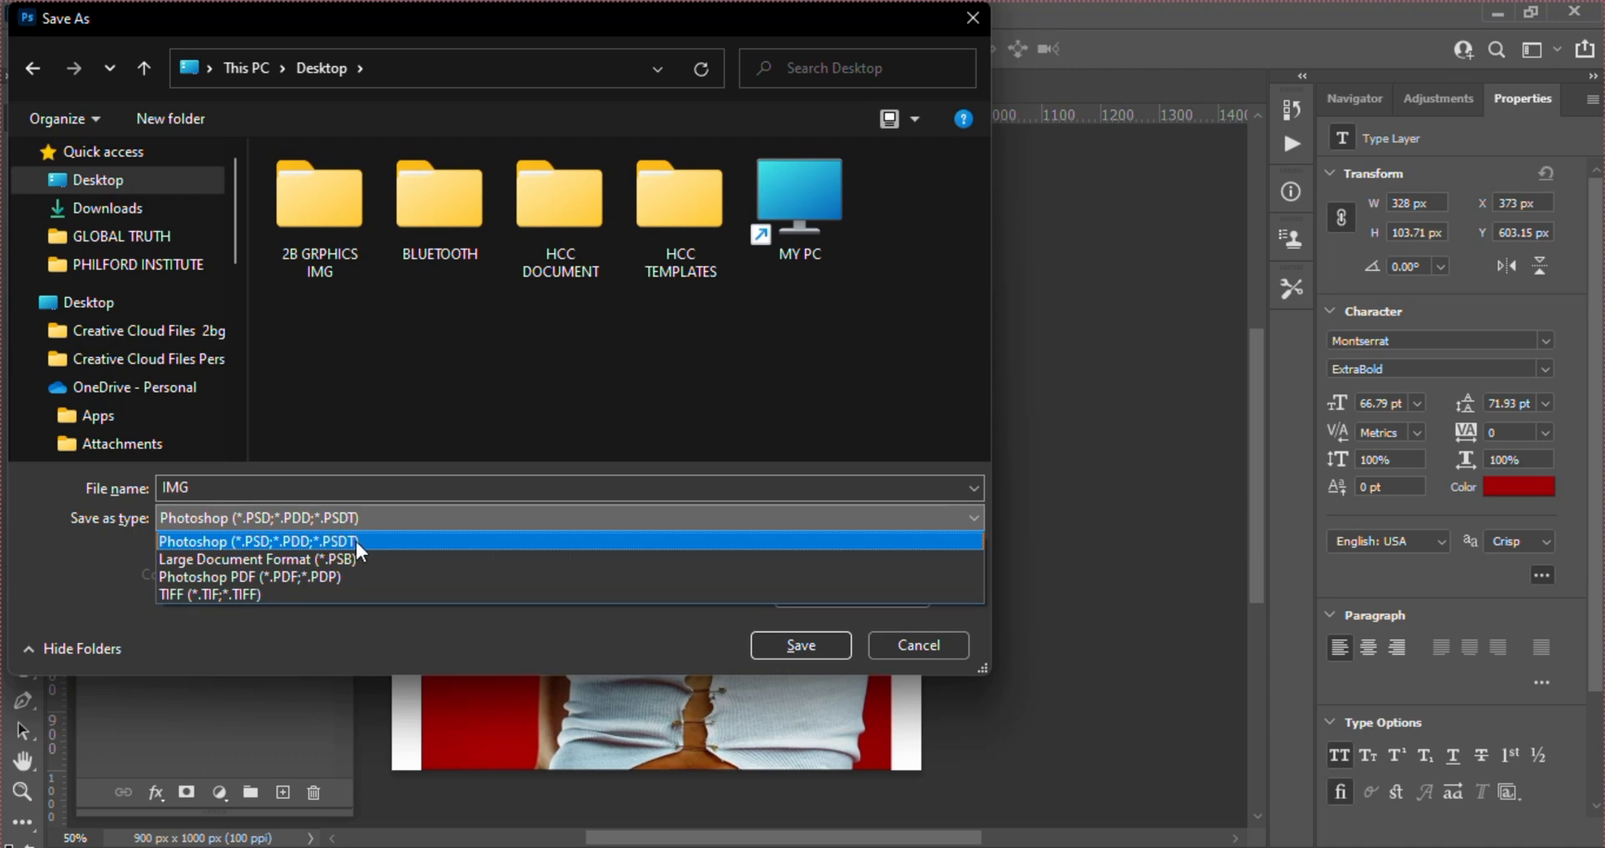
click(286, 644)
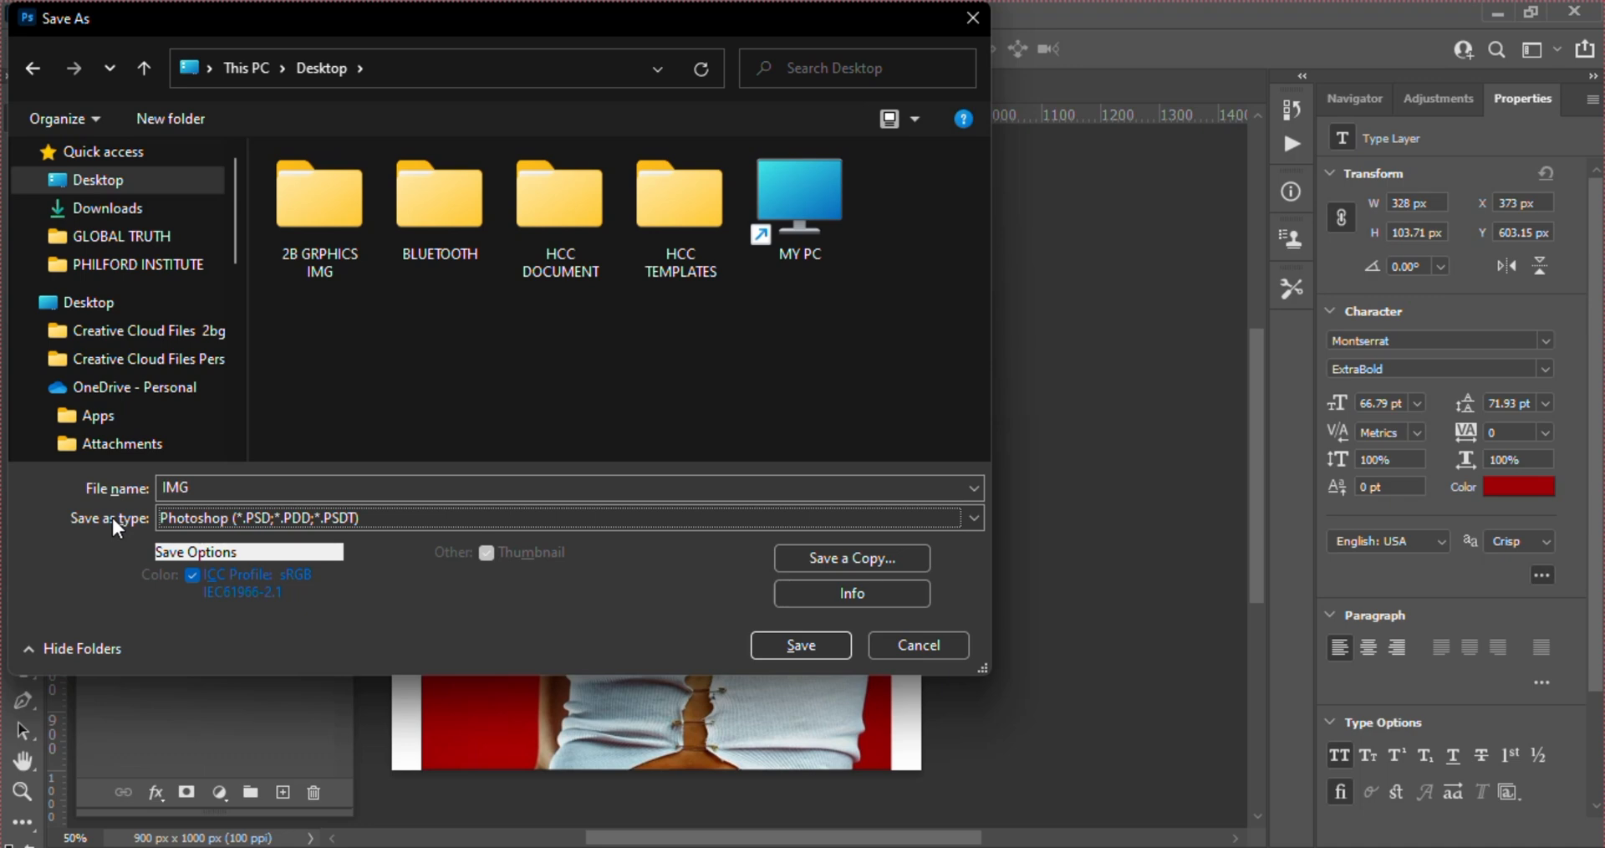
click(190, 518)
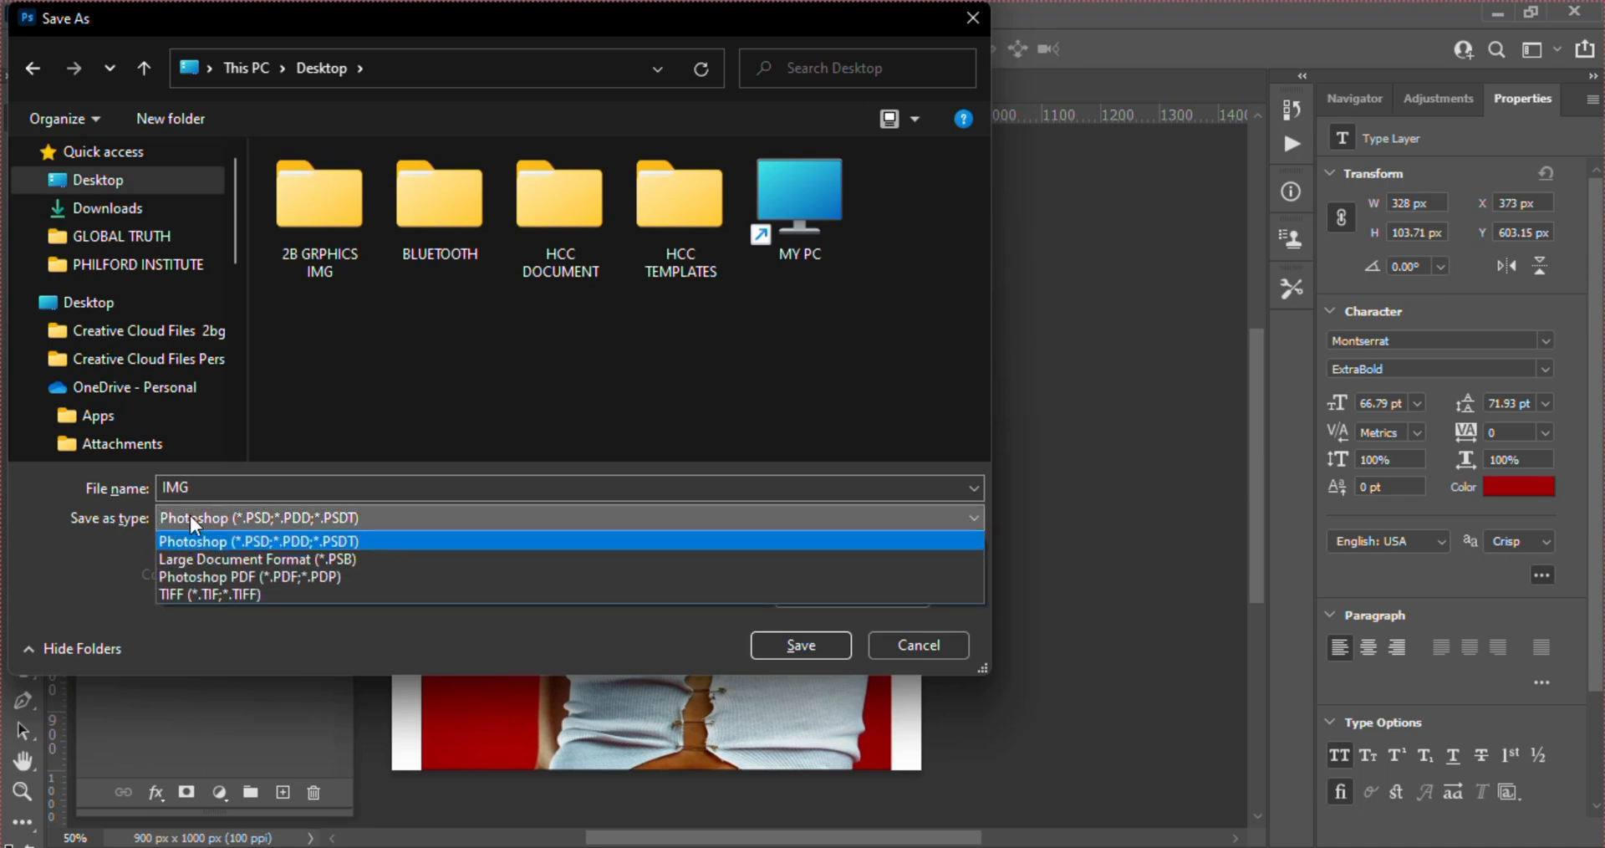
click(188, 515)
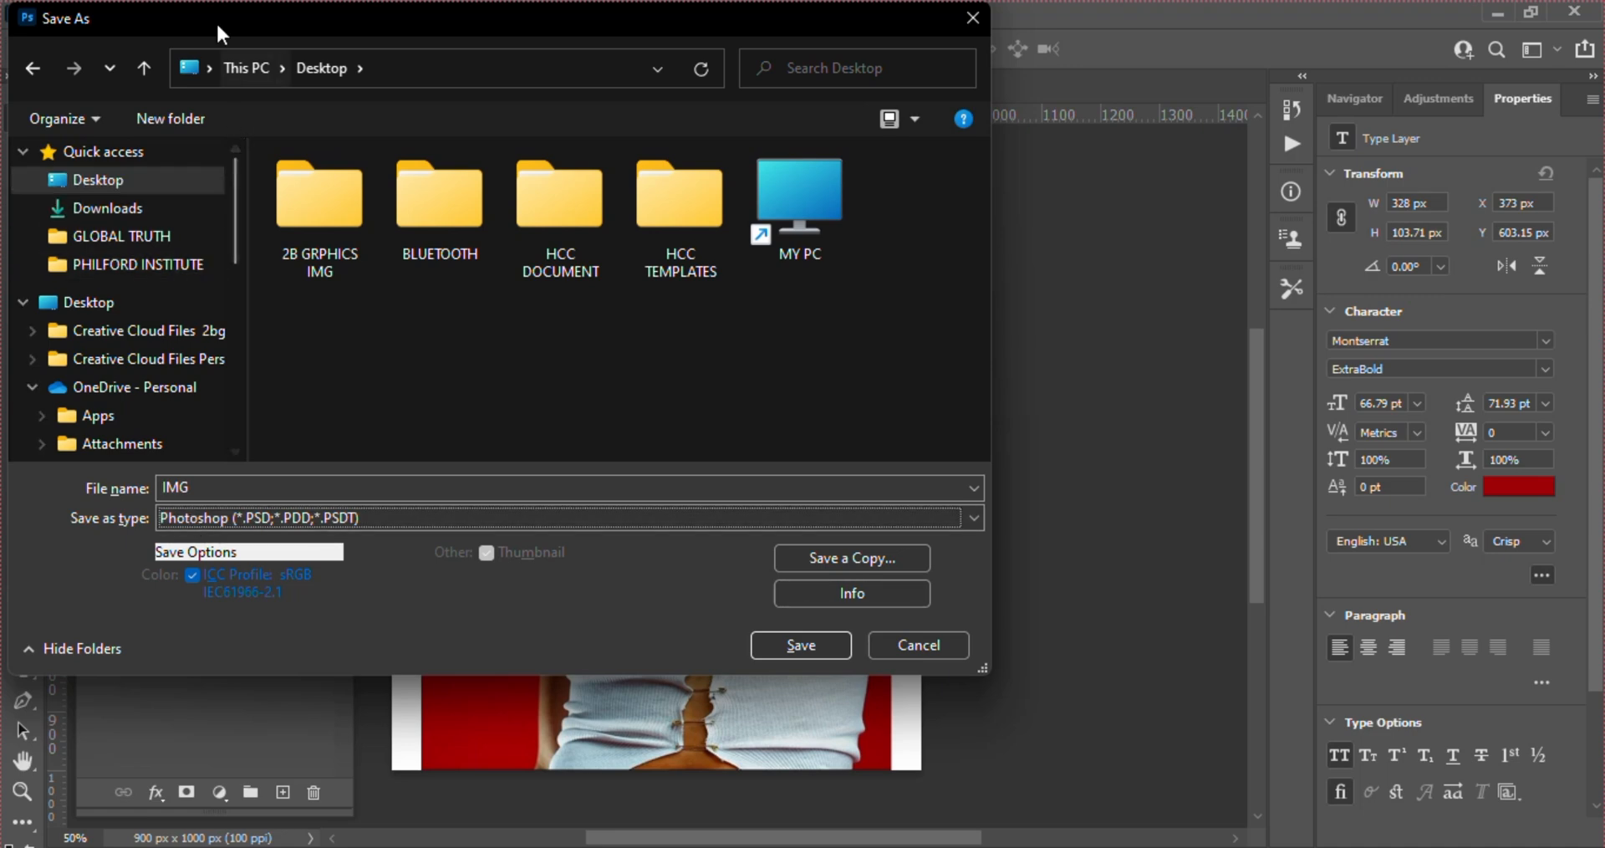
Move the save dialog off the artwork and save the file in Photoshop format with Maximize Compatibility on
drag(212, 17, 1091, 306)
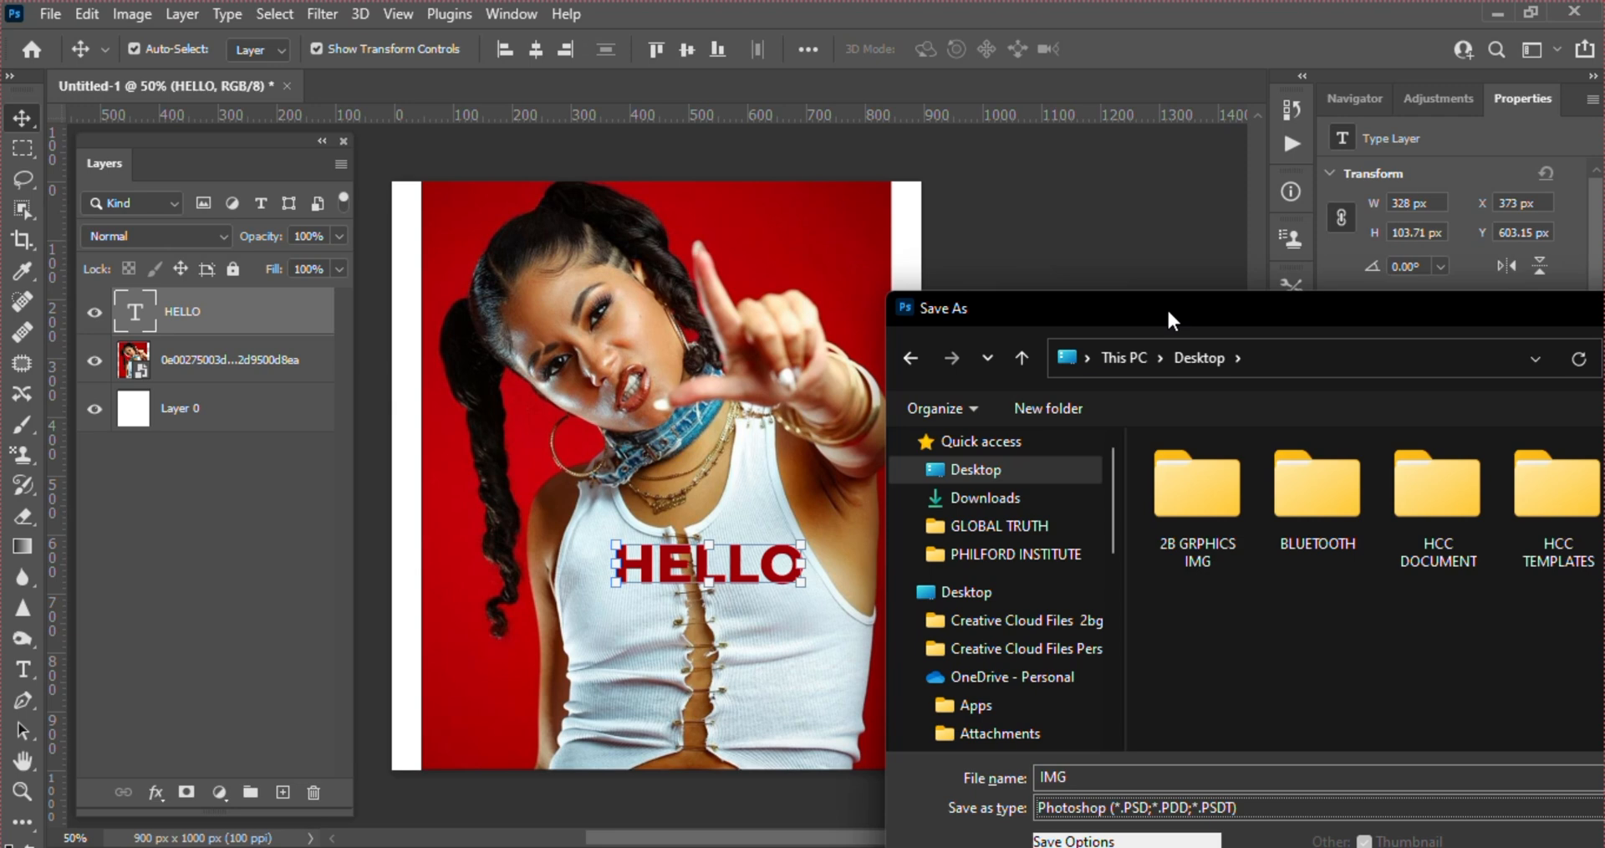
drag(1167, 307, 1027, 112)
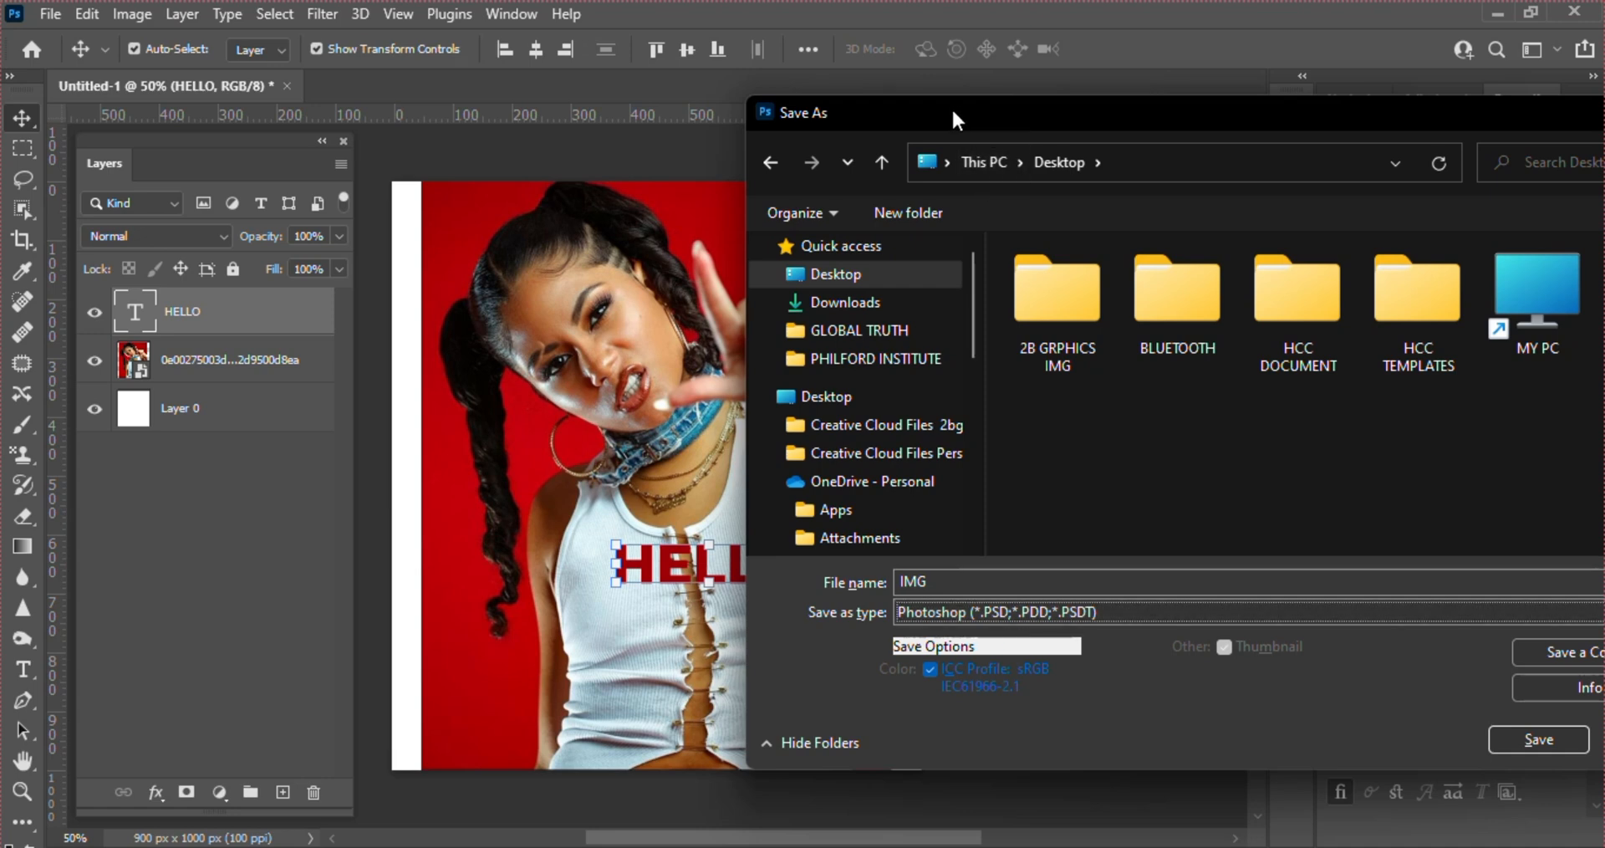
drag(954, 118, 522, 117)
click(1117, 741)
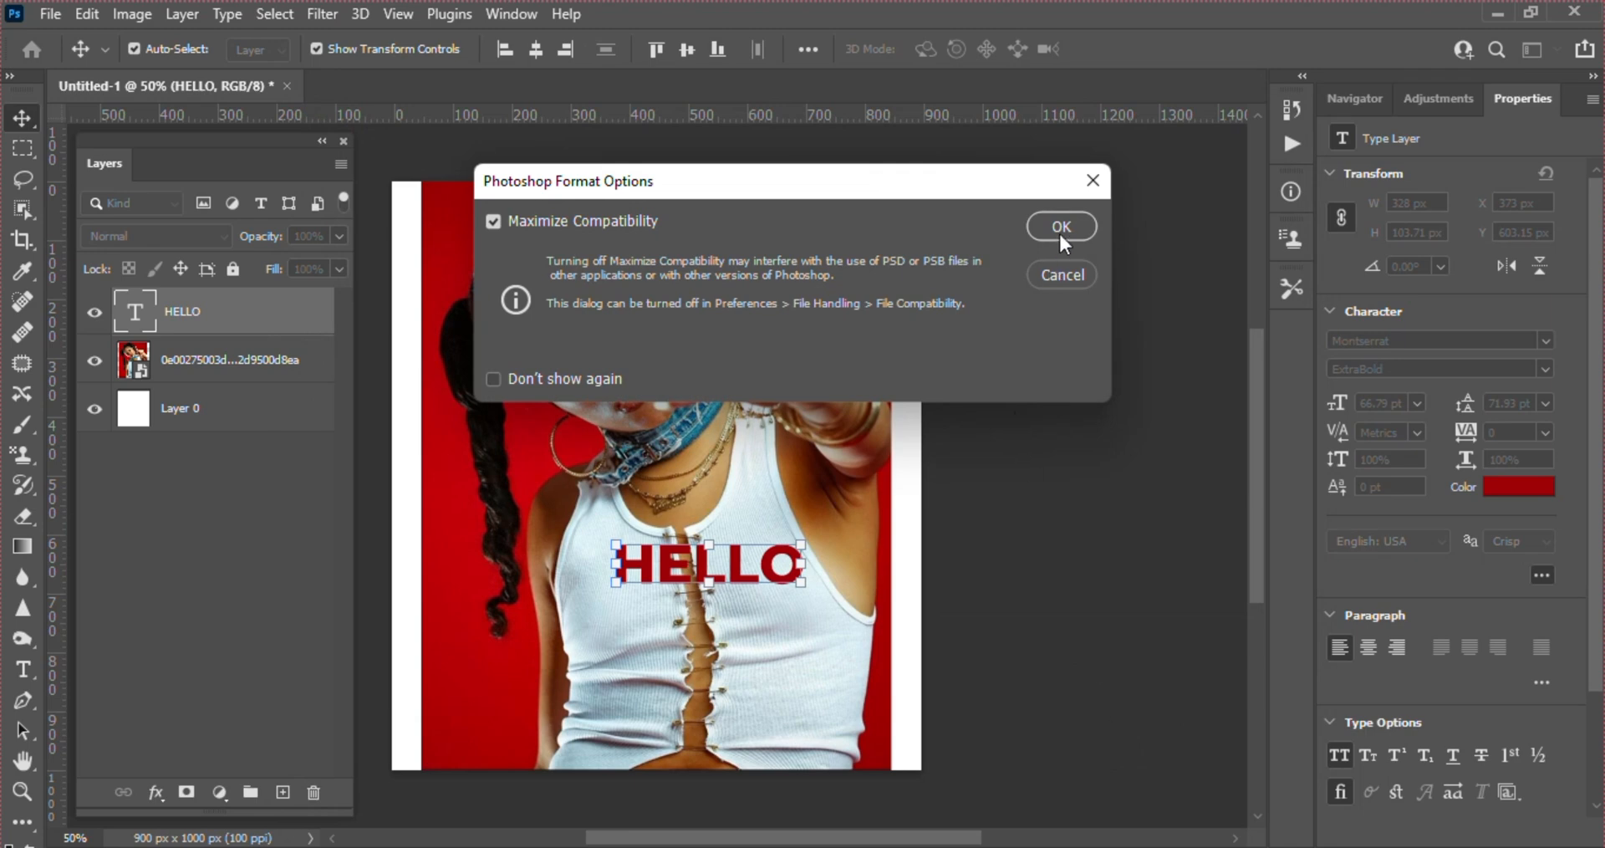
click(1061, 231)
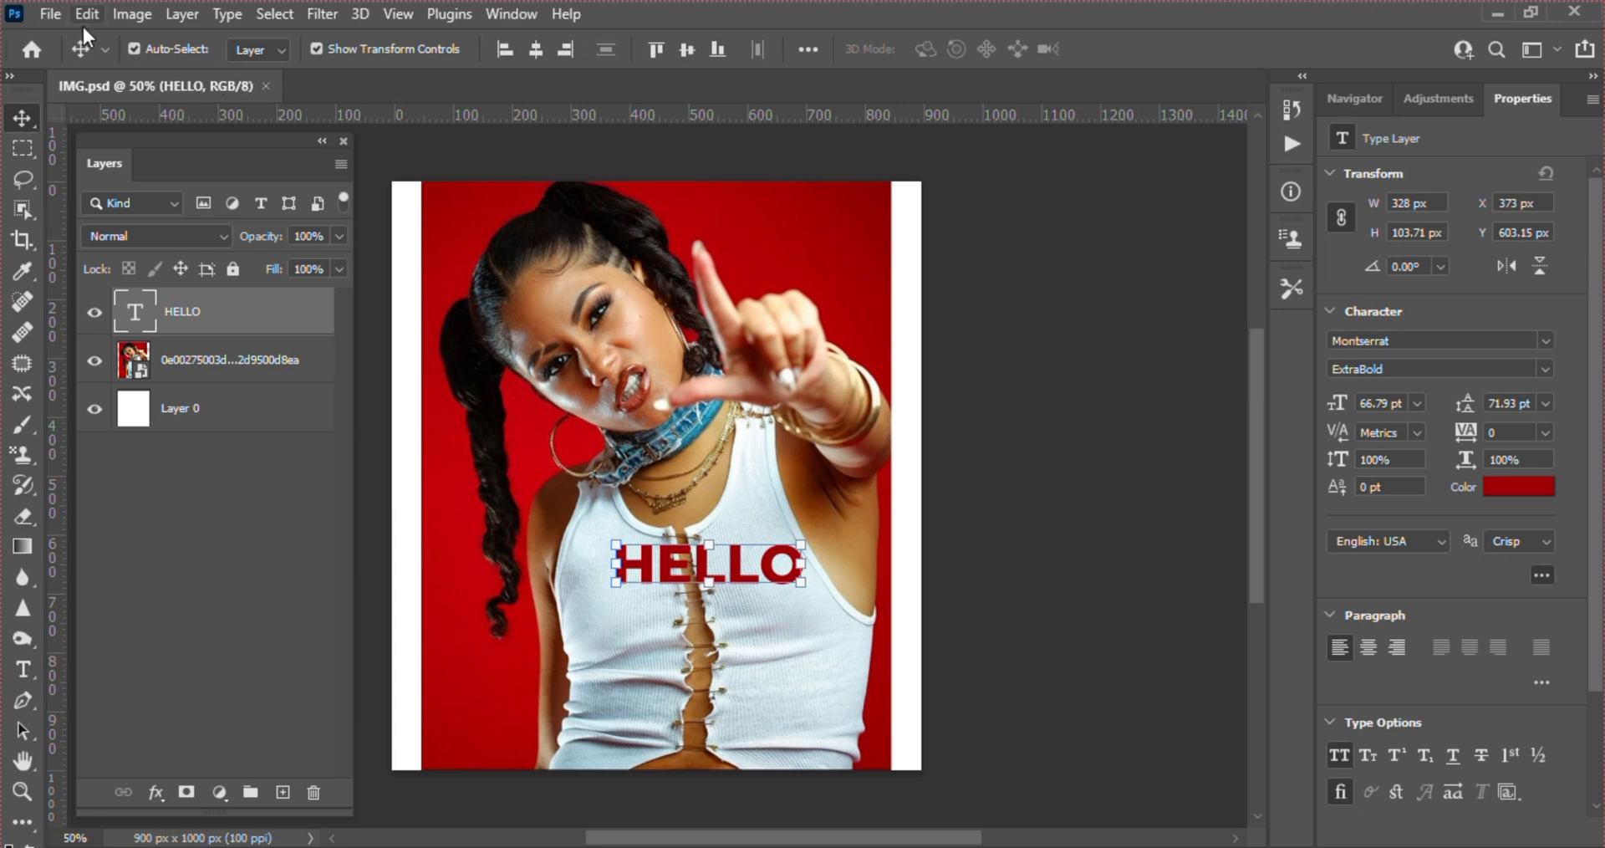
Examine the location and file formats that Save As offers for IMG.psd, and leave without saving
click(46, 15)
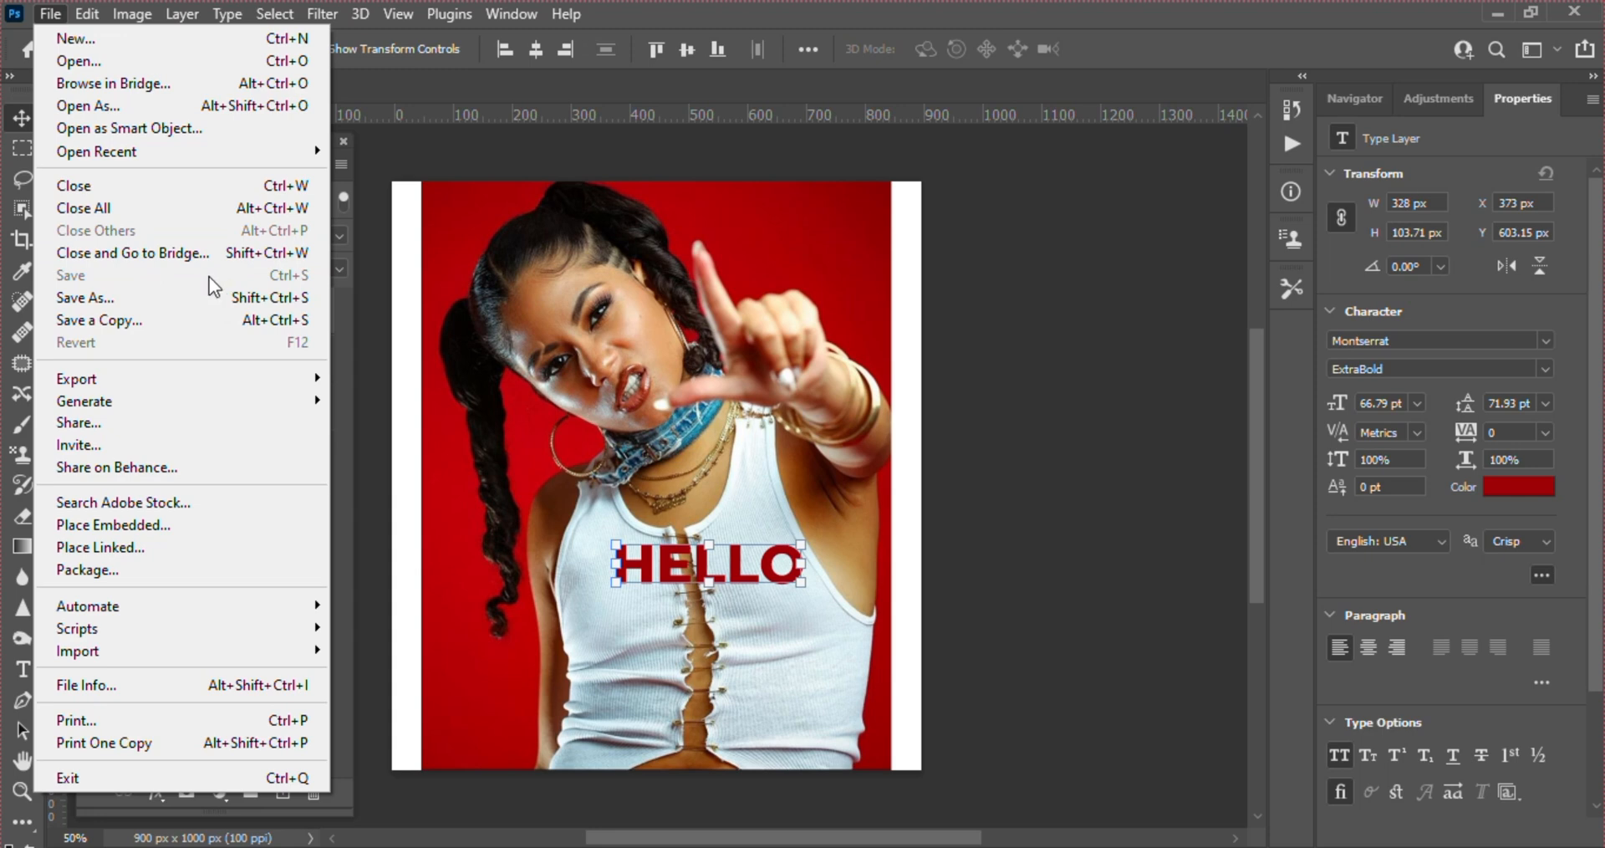
click(101, 303)
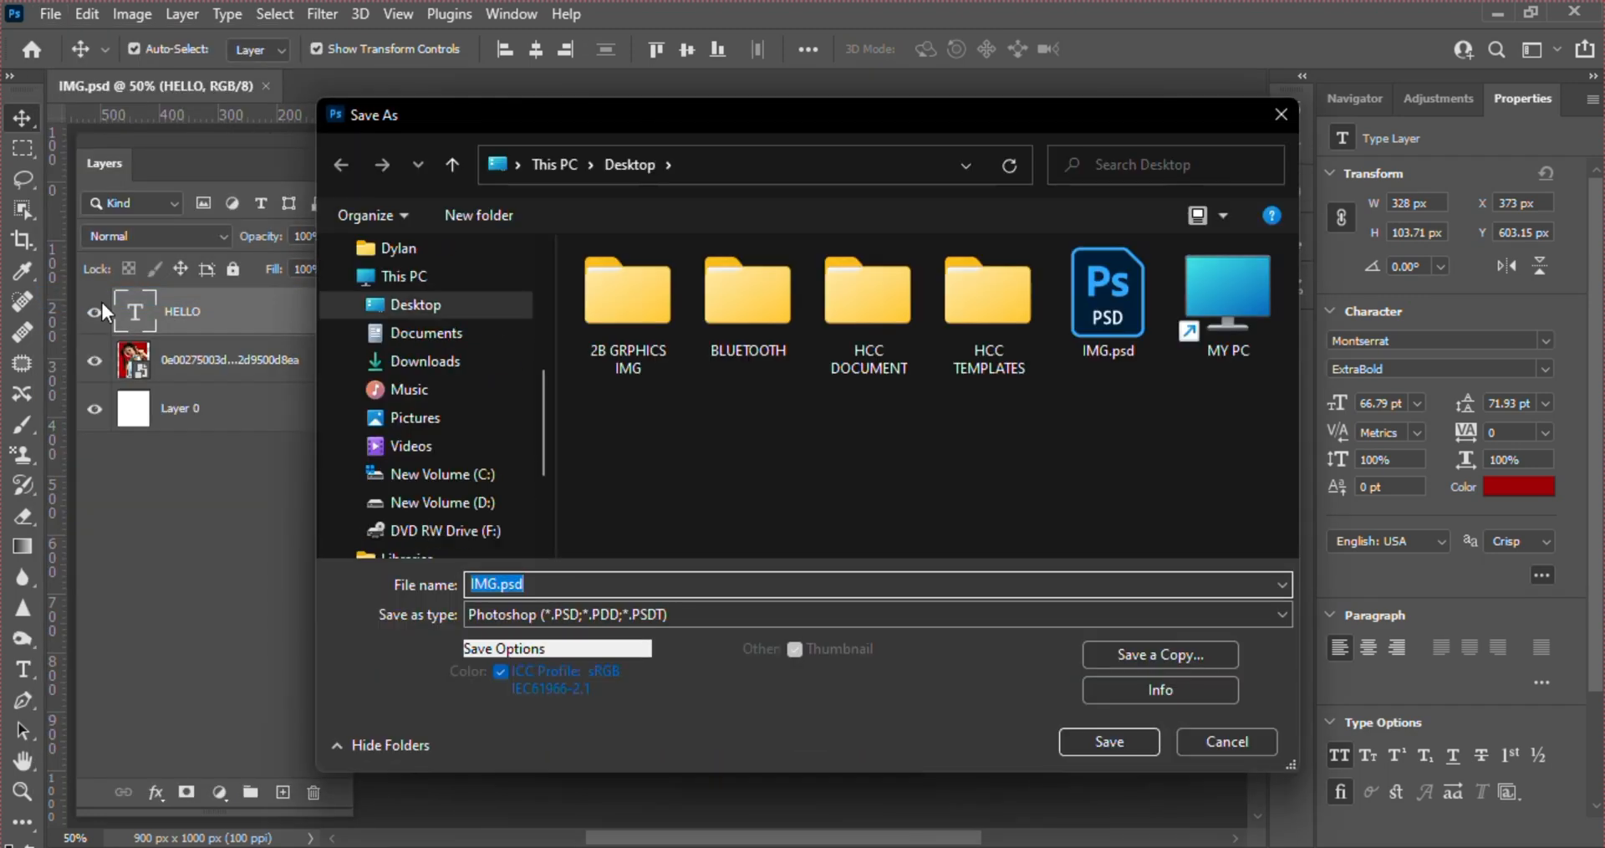
click(482, 308)
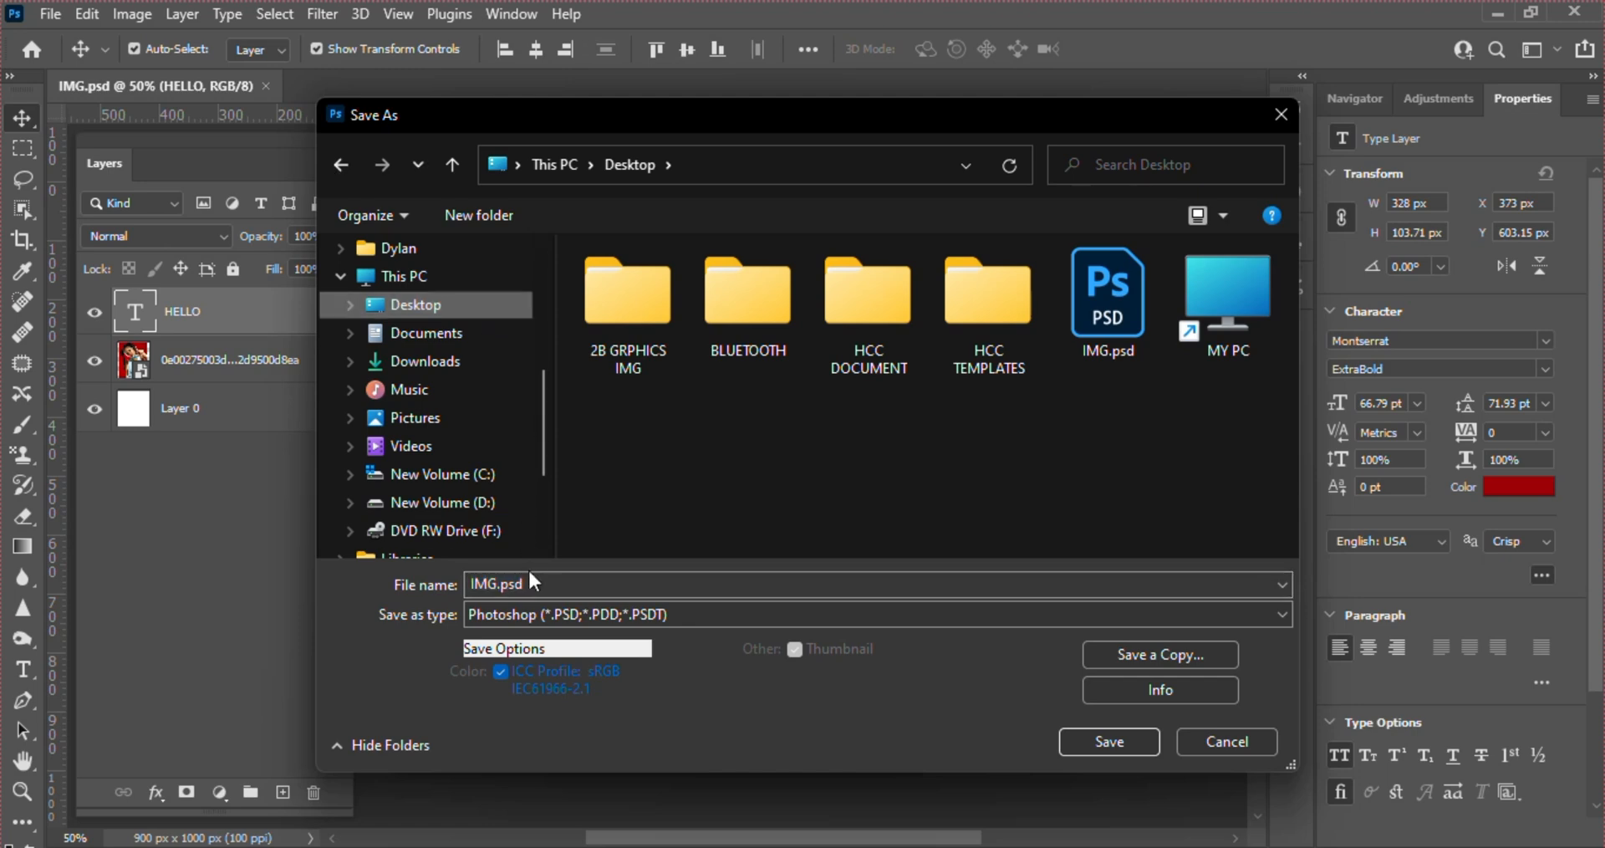
click(563, 617)
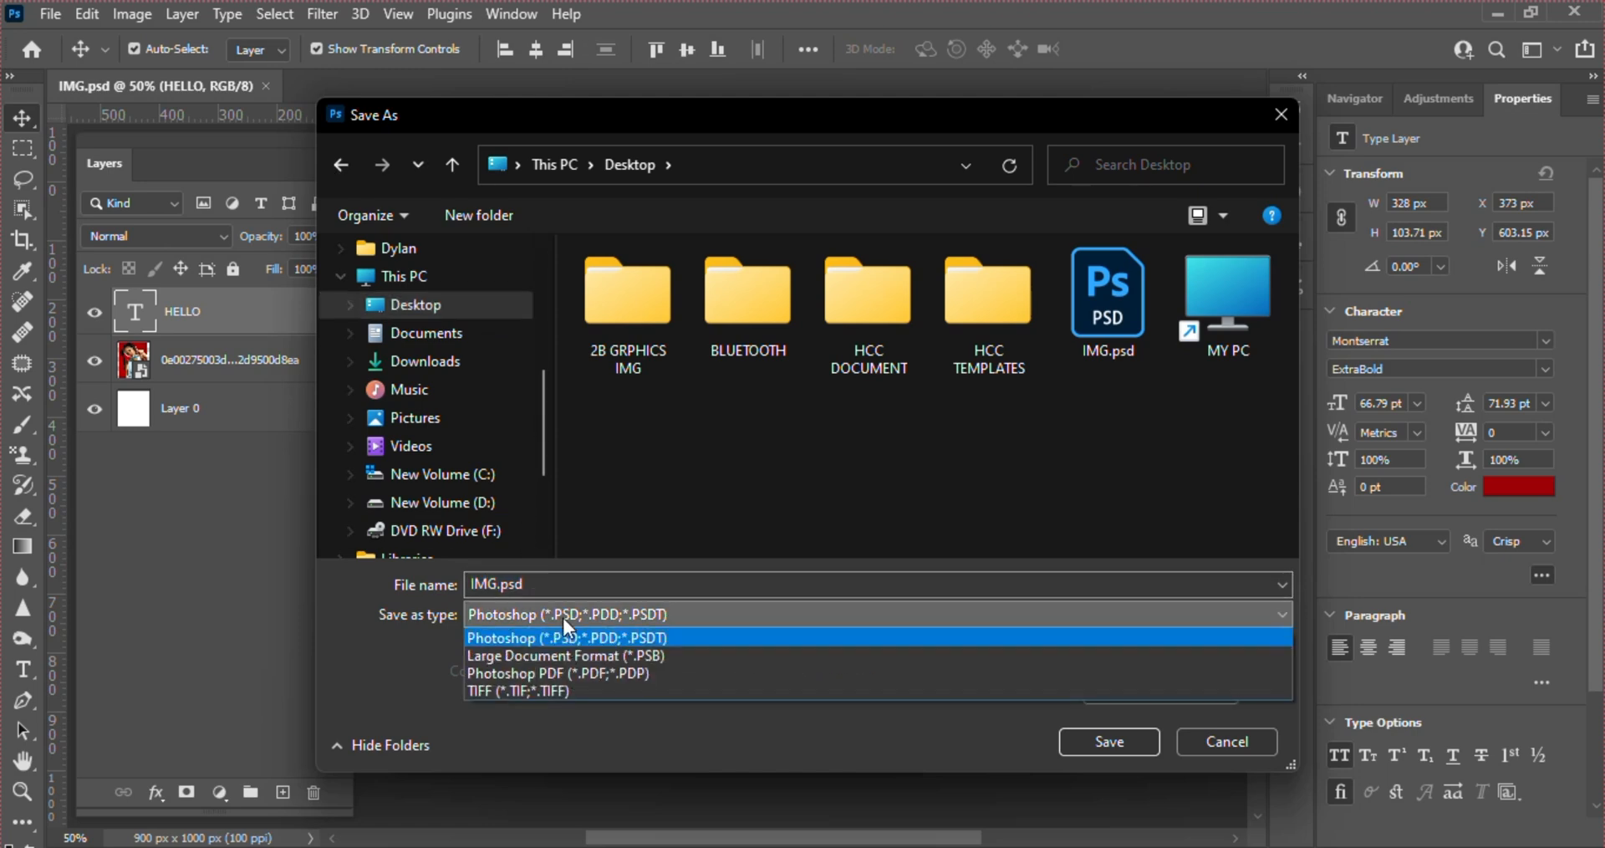
click(421, 646)
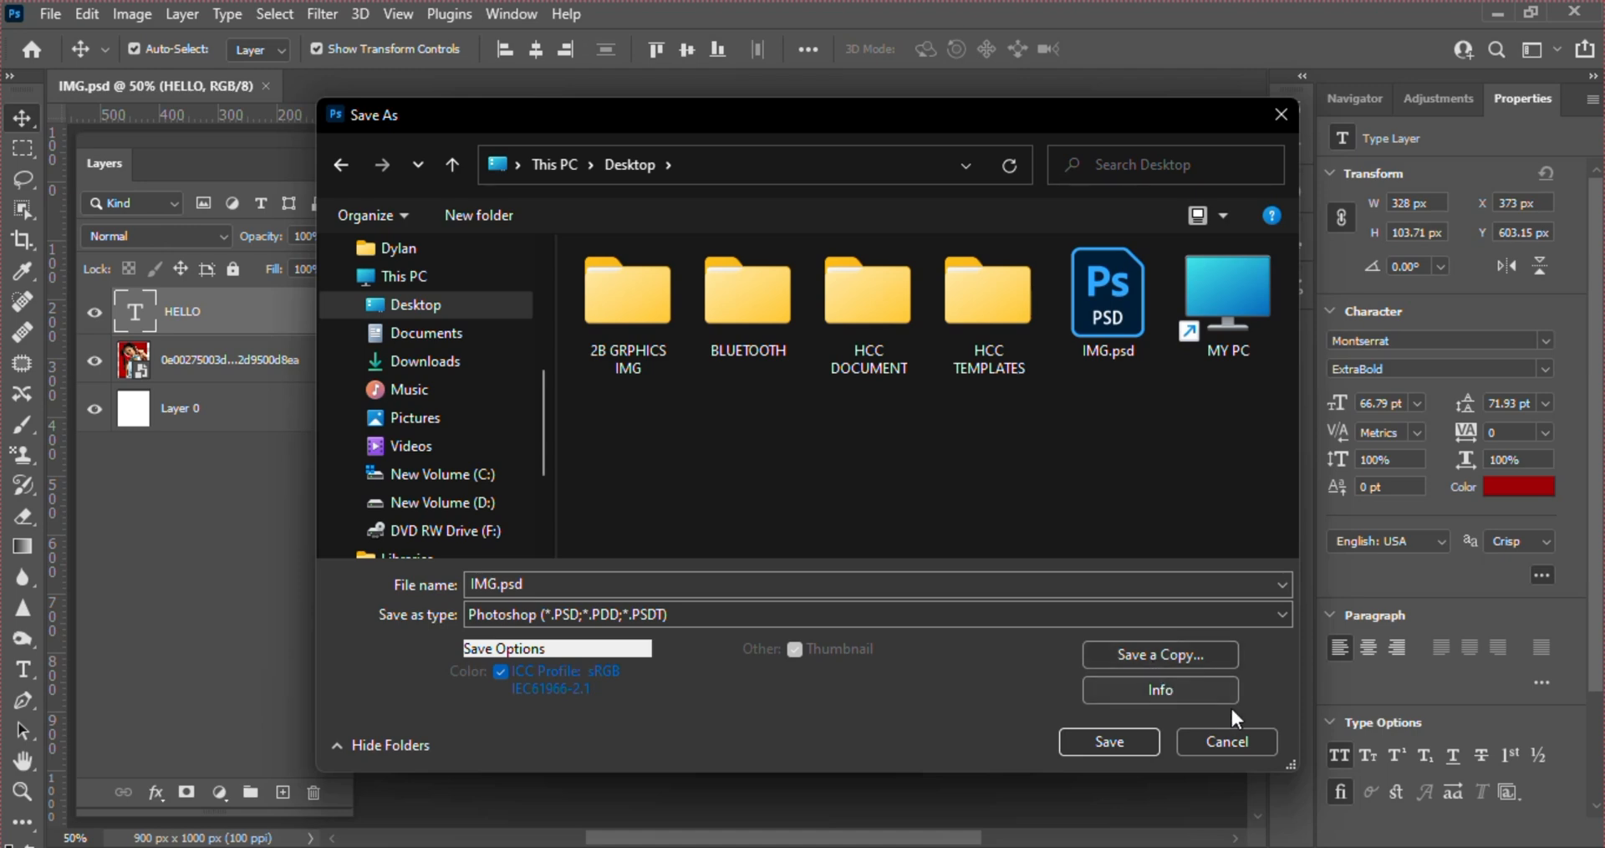
click(1231, 741)
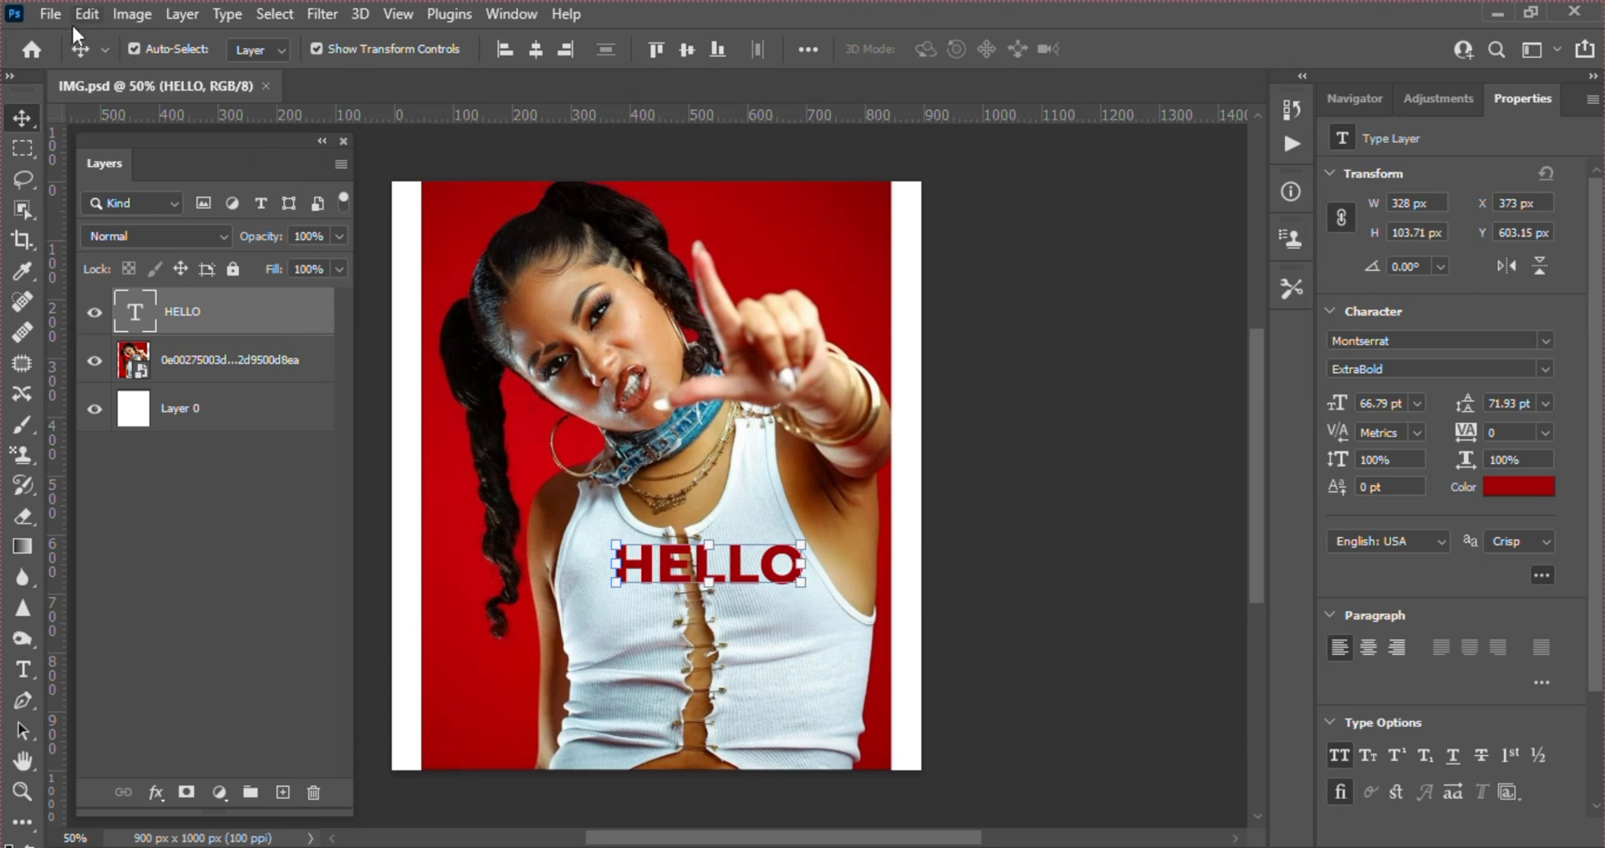
Examine the longer list of formats, such as JPEG and PNG, that Save a Copy offers, and leave without saving
click(56, 12)
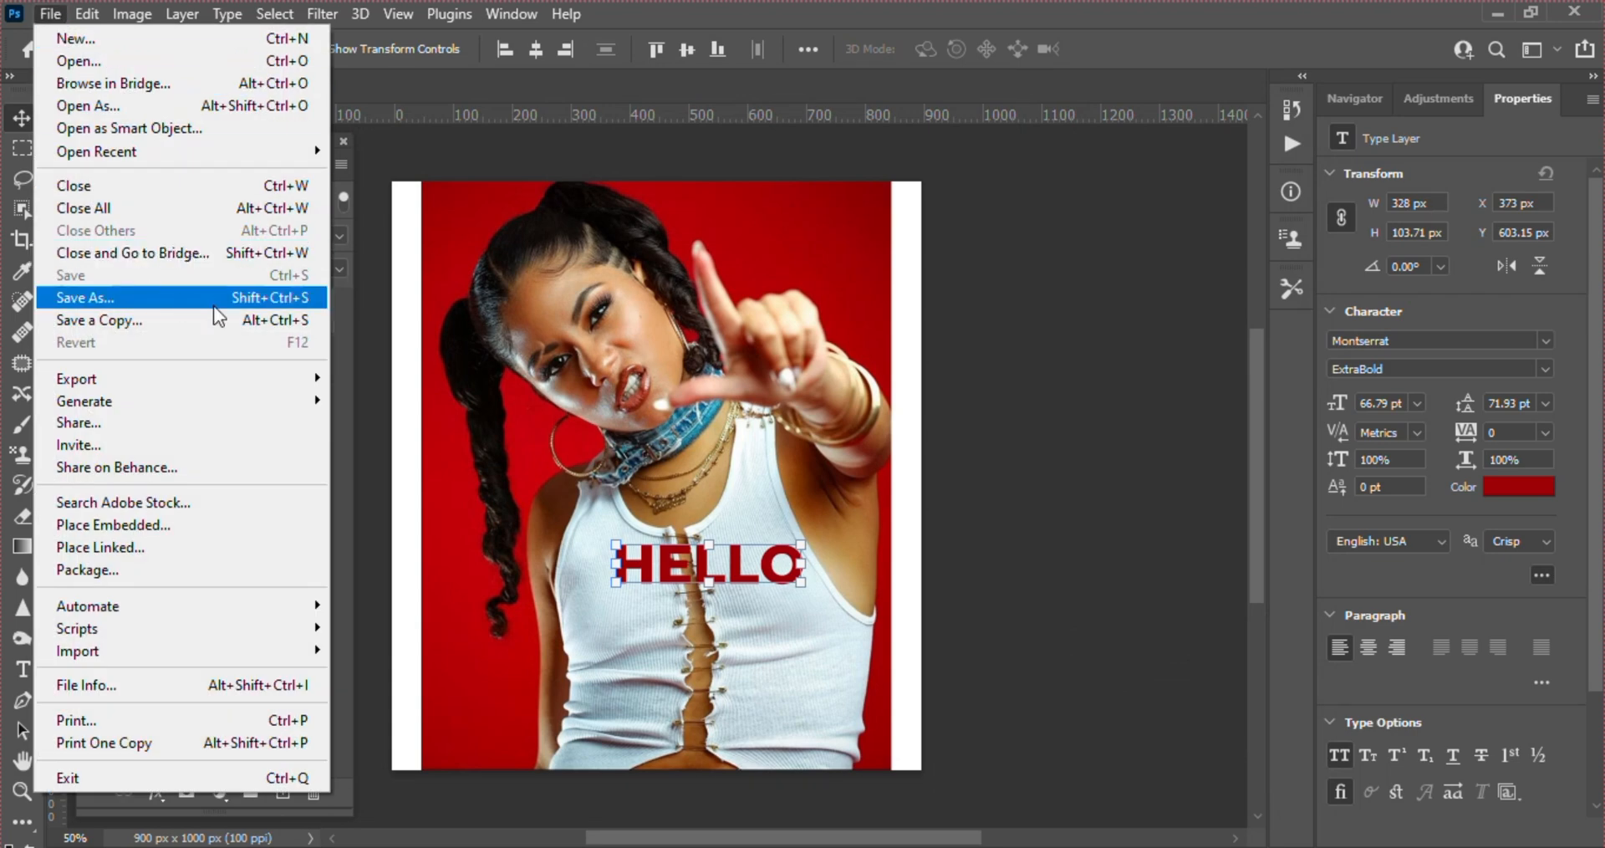
click(135, 321)
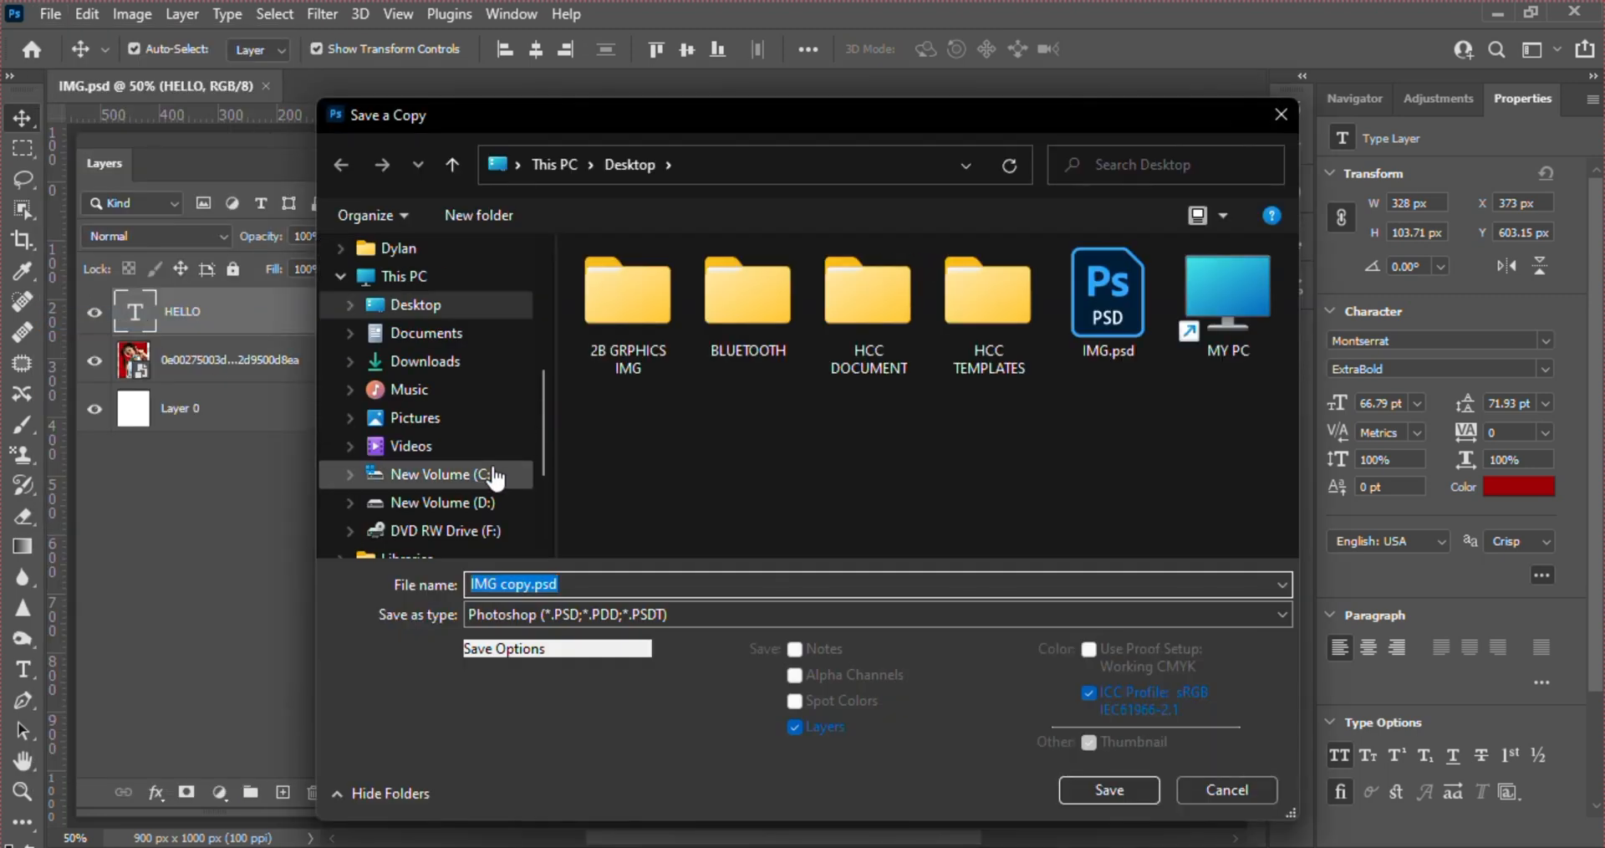
click(428, 318)
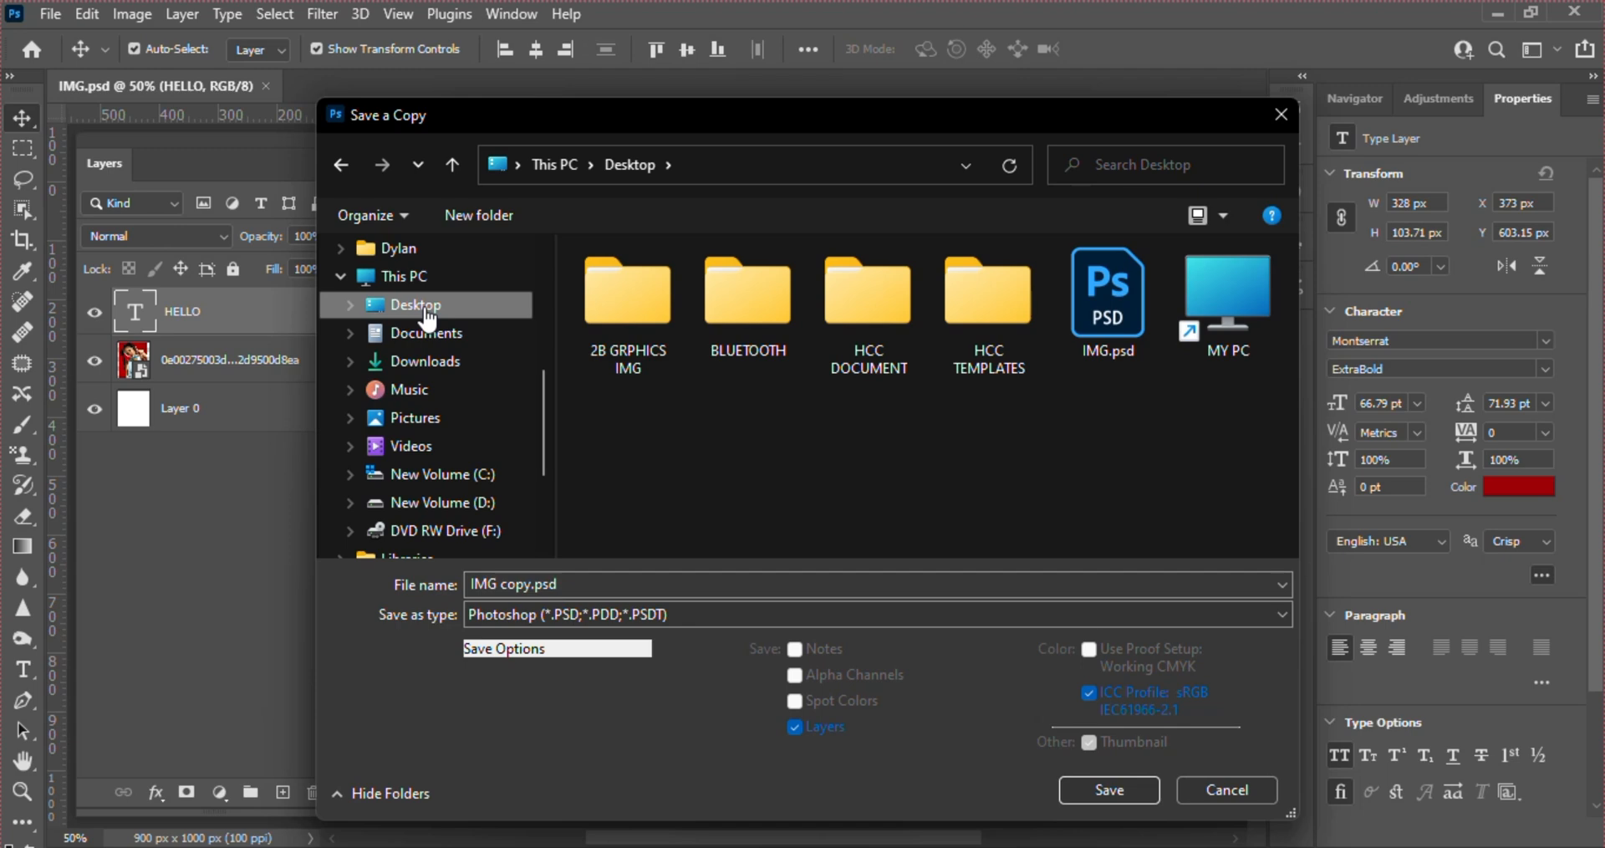
click(524, 615)
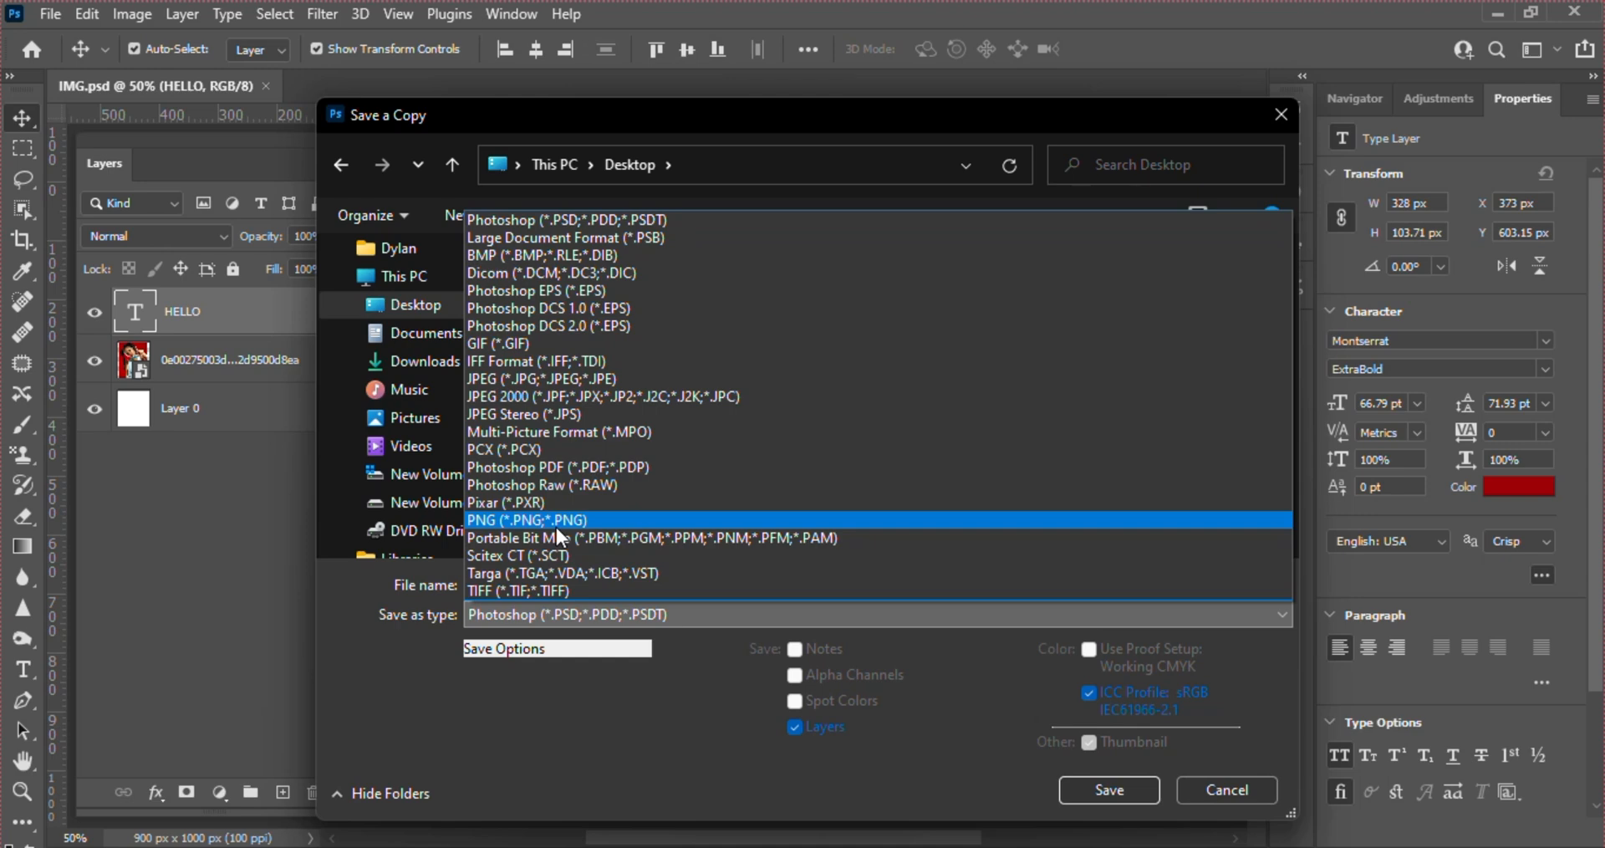
click(602, 735)
click(1258, 782)
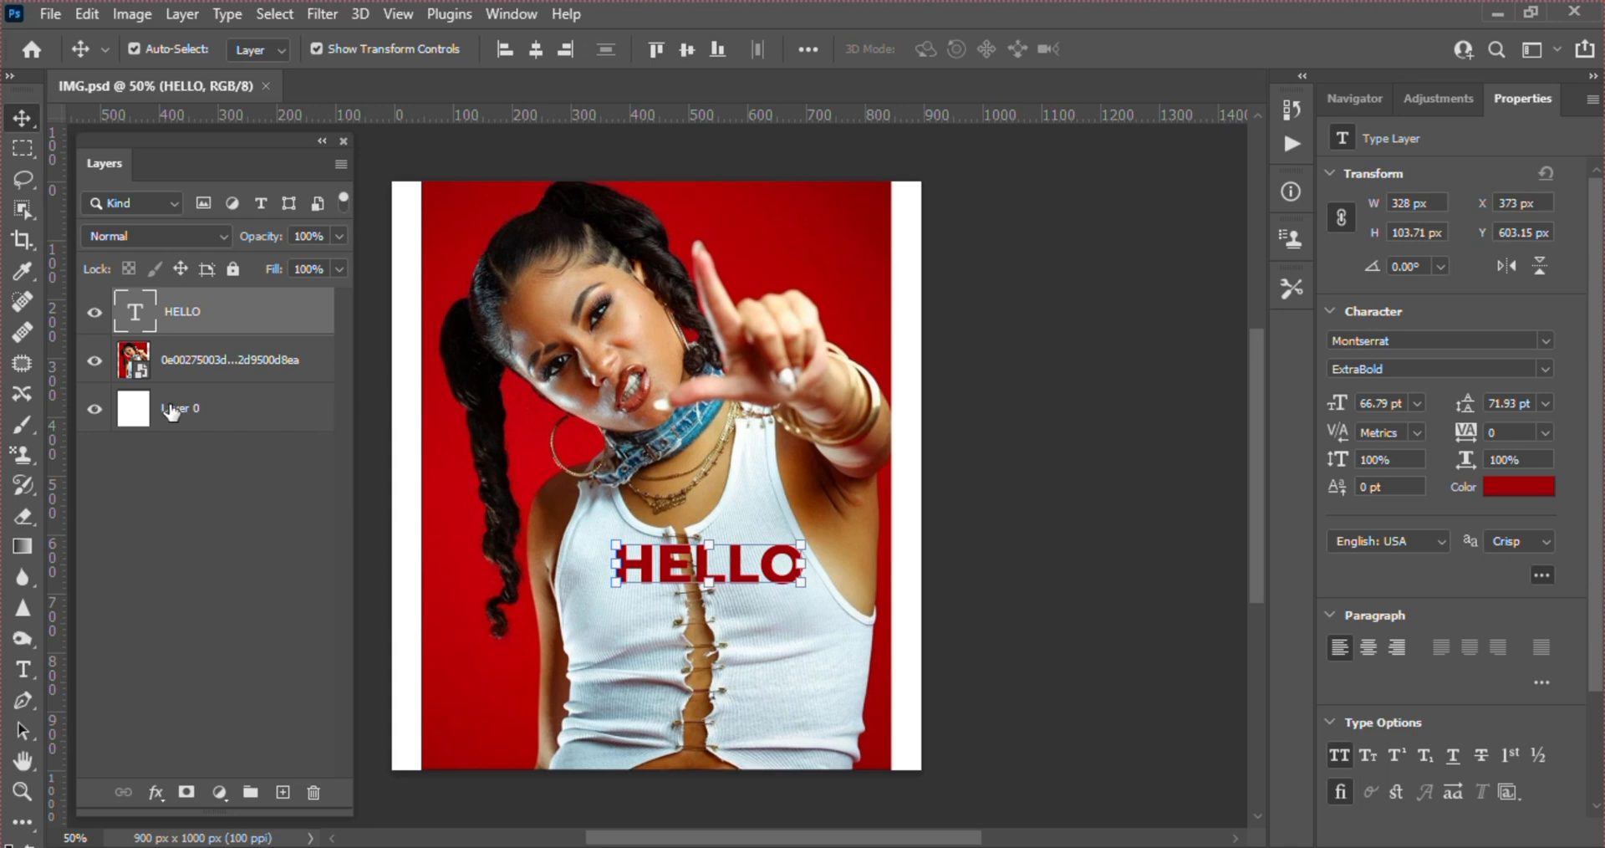
Hide the white Layer 0 and delete the photo layer of the woman on the red background
click(95, 409)
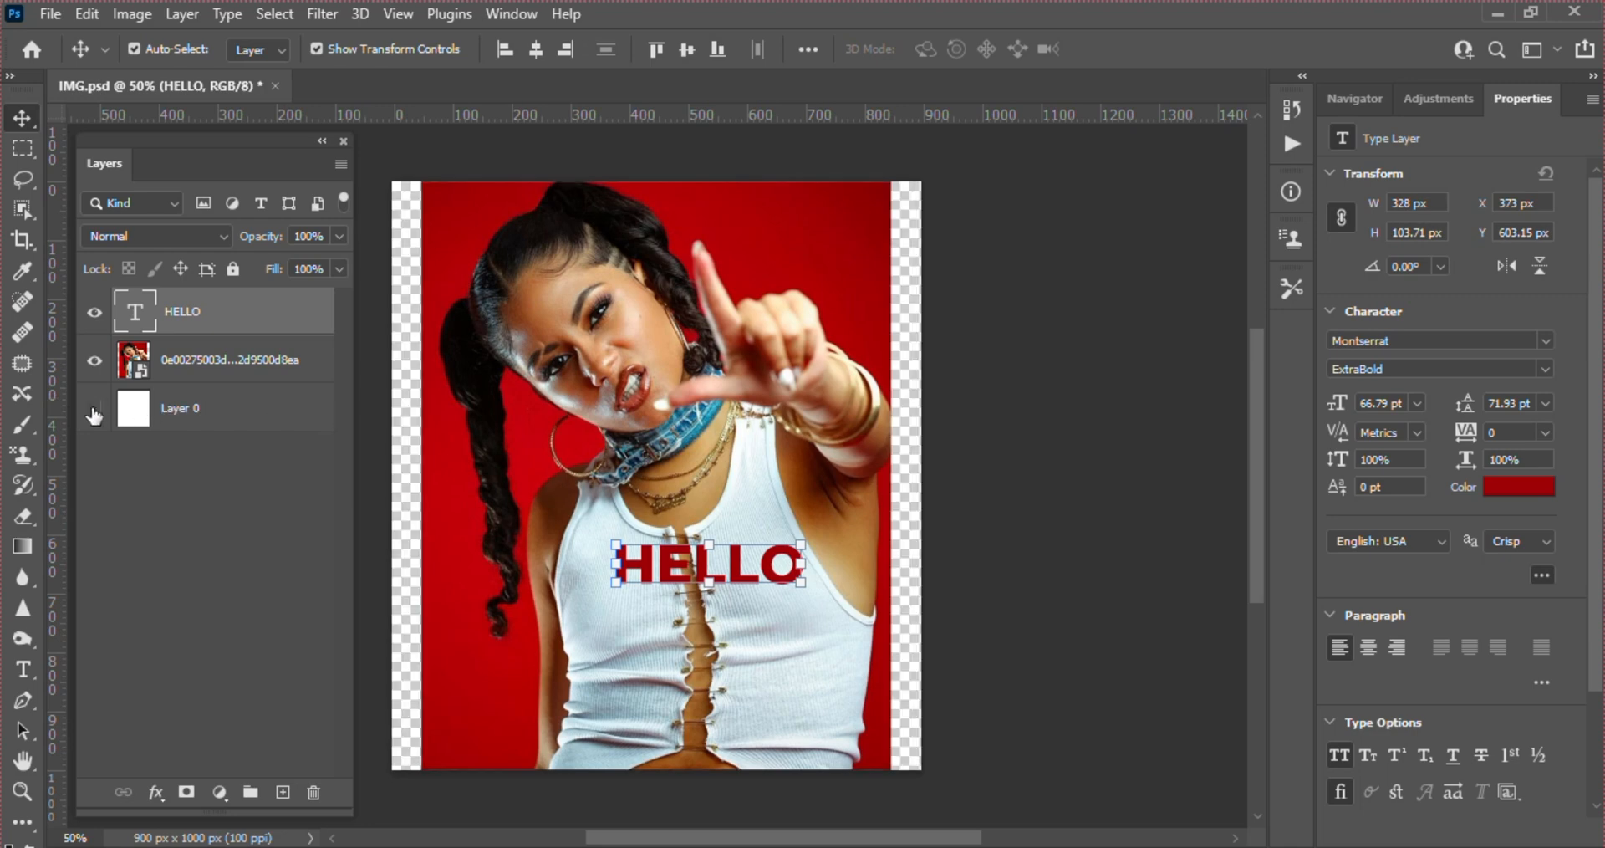
drag(434, 360, 560, 690)
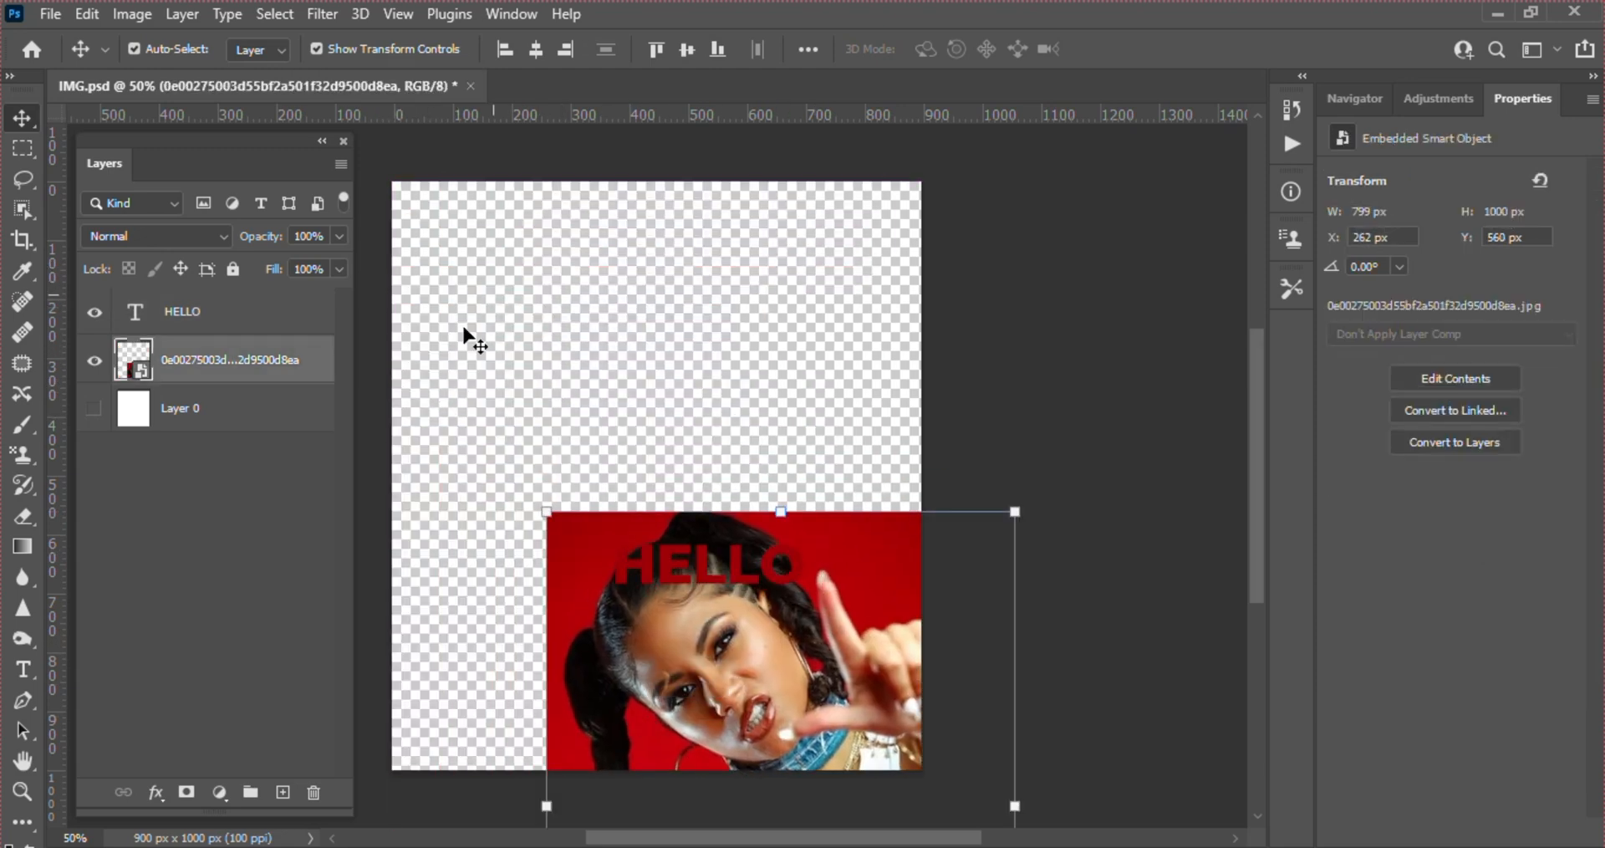
drag(702, 686, 607, 424)
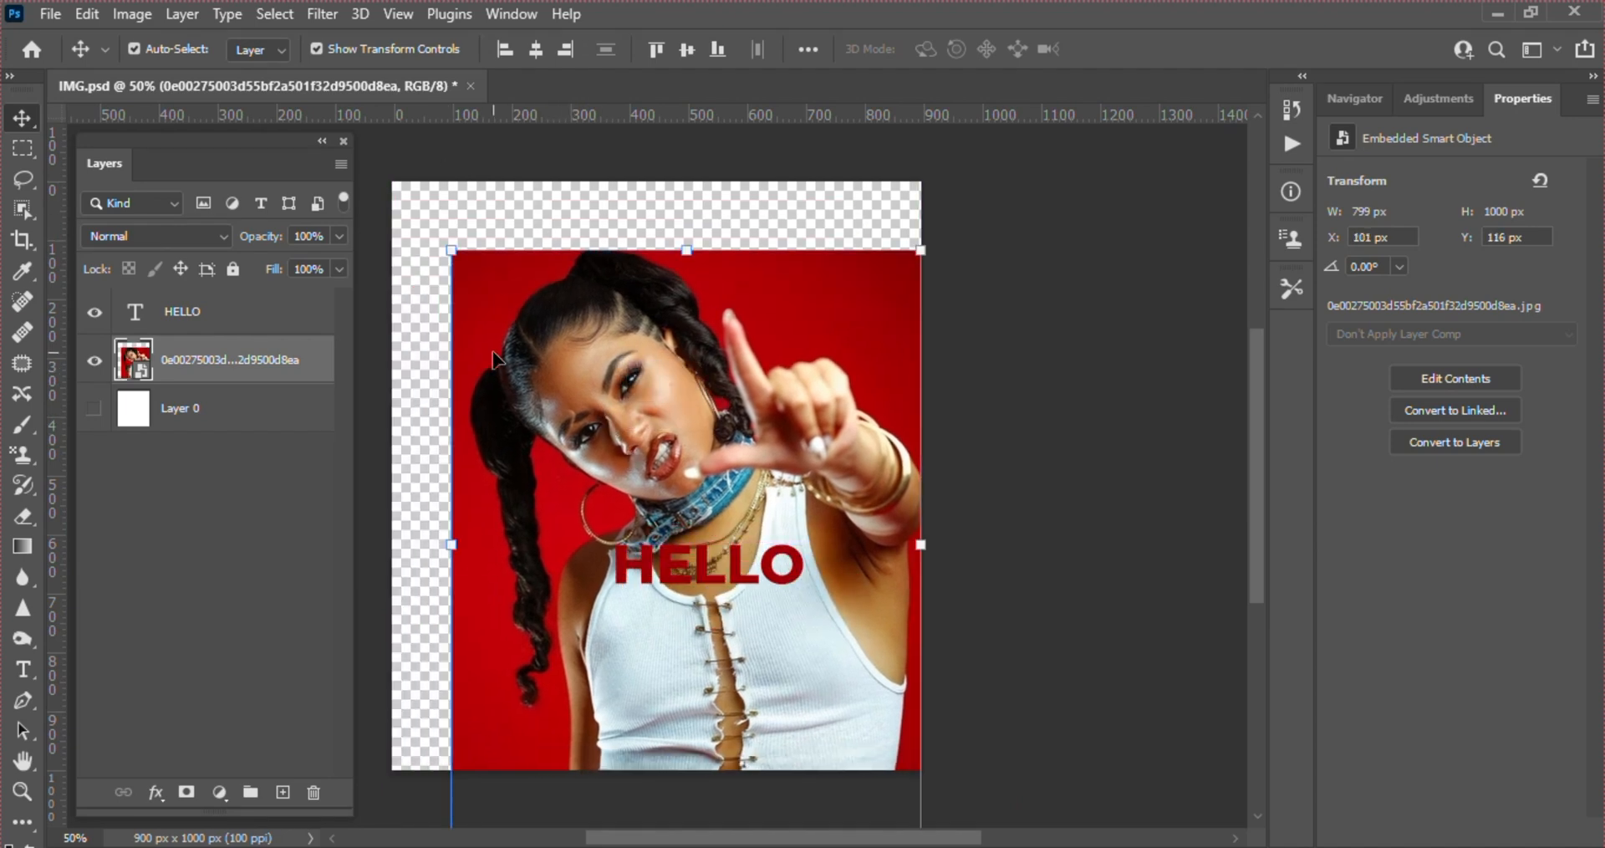
key(Delete)
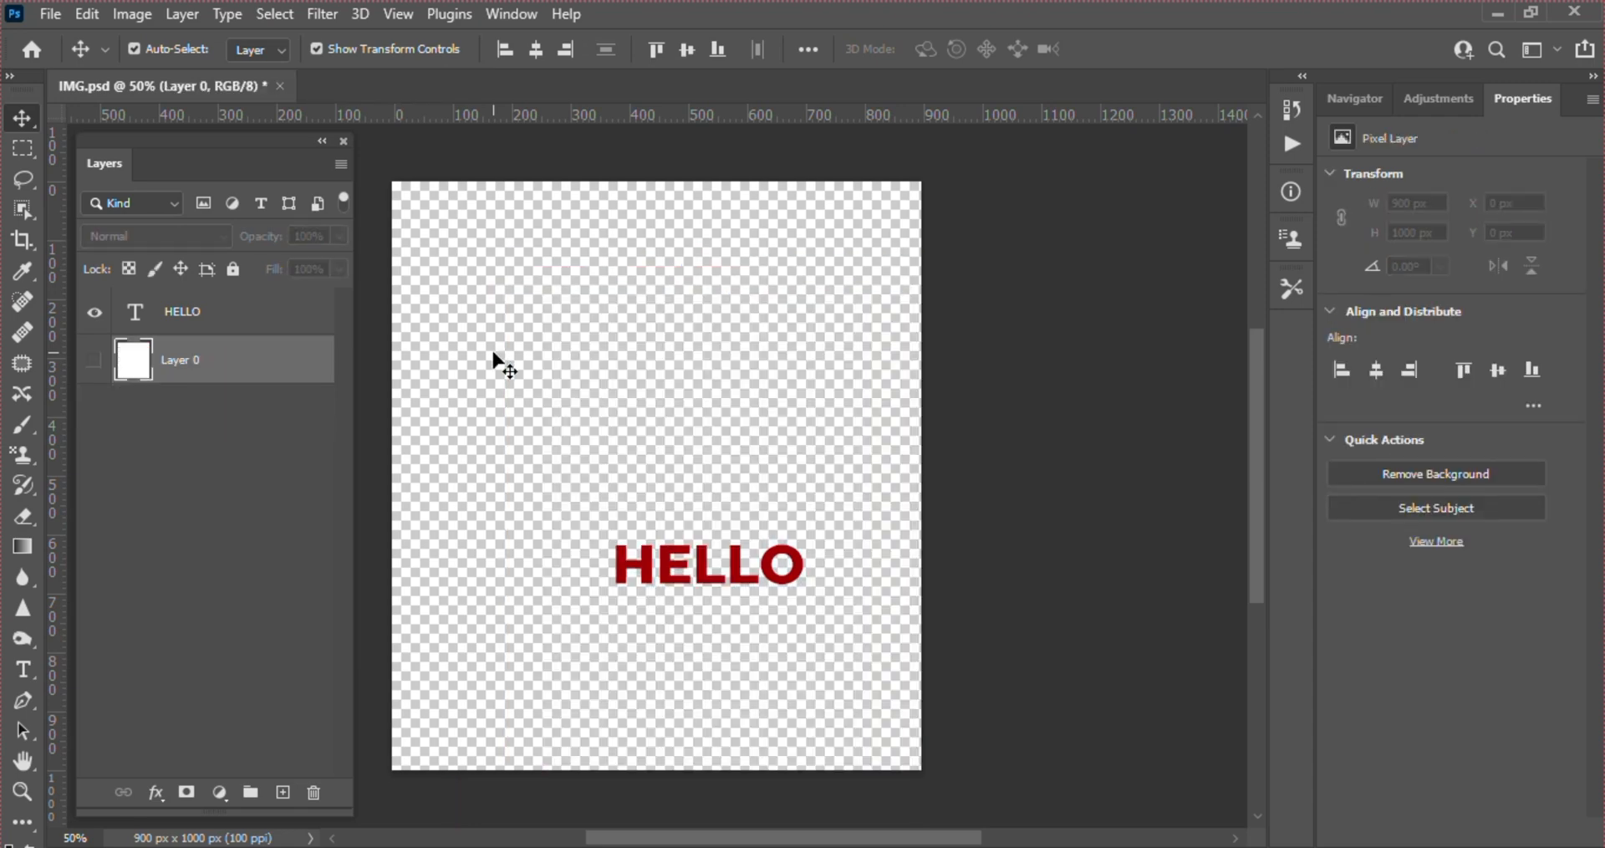
Place hero-powerup.png from the IMG folder as a new layer between HELLO and Layer 0, and commit the placement
key(alt+Tab)
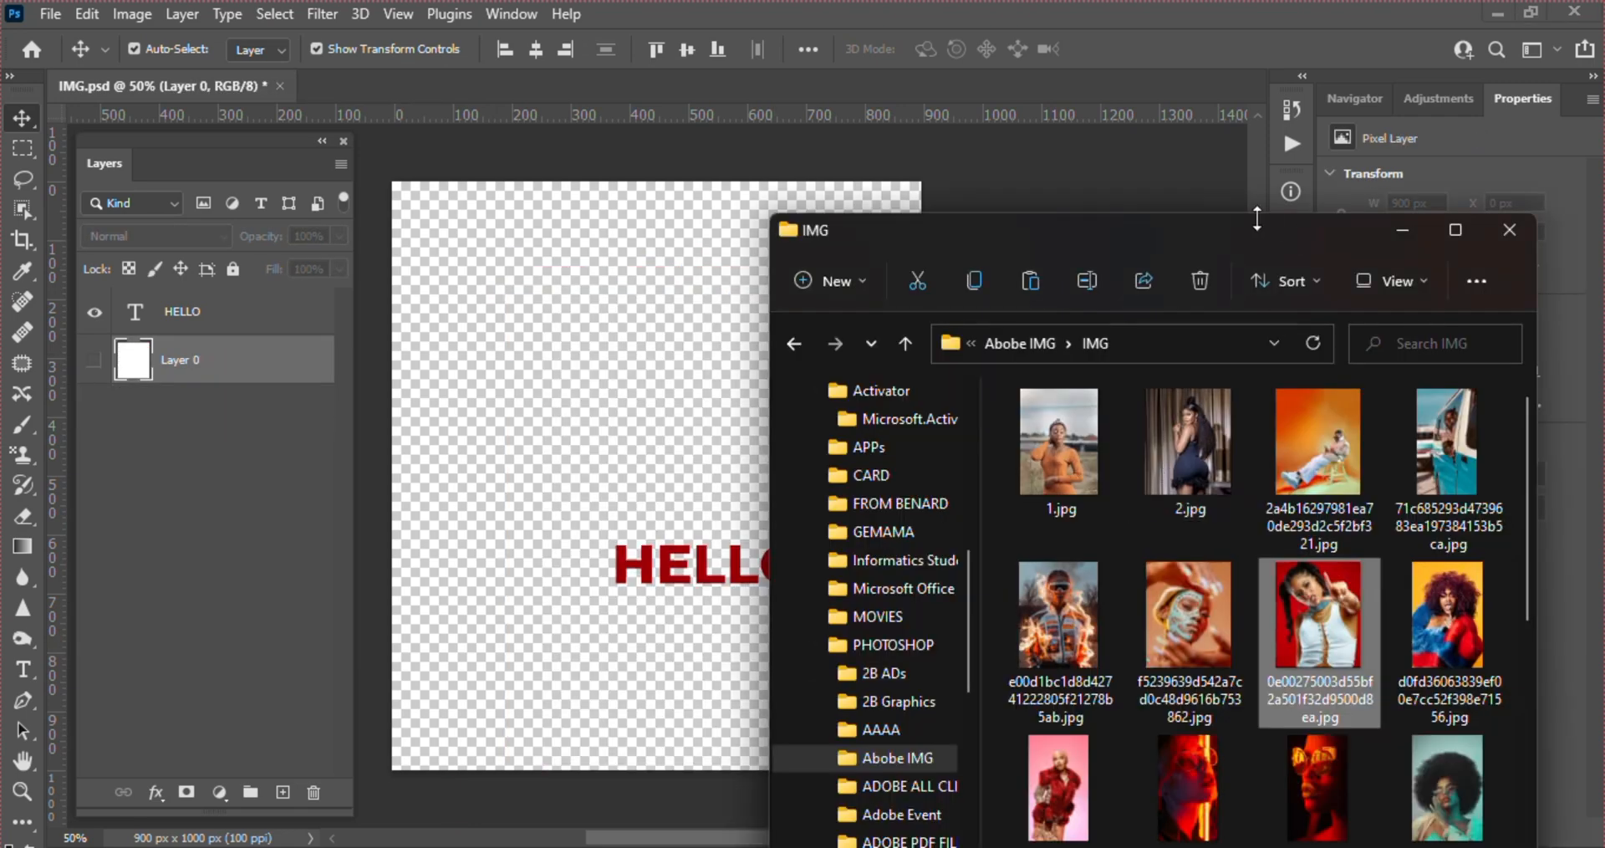
drag(1246, 225, 1271, 5)
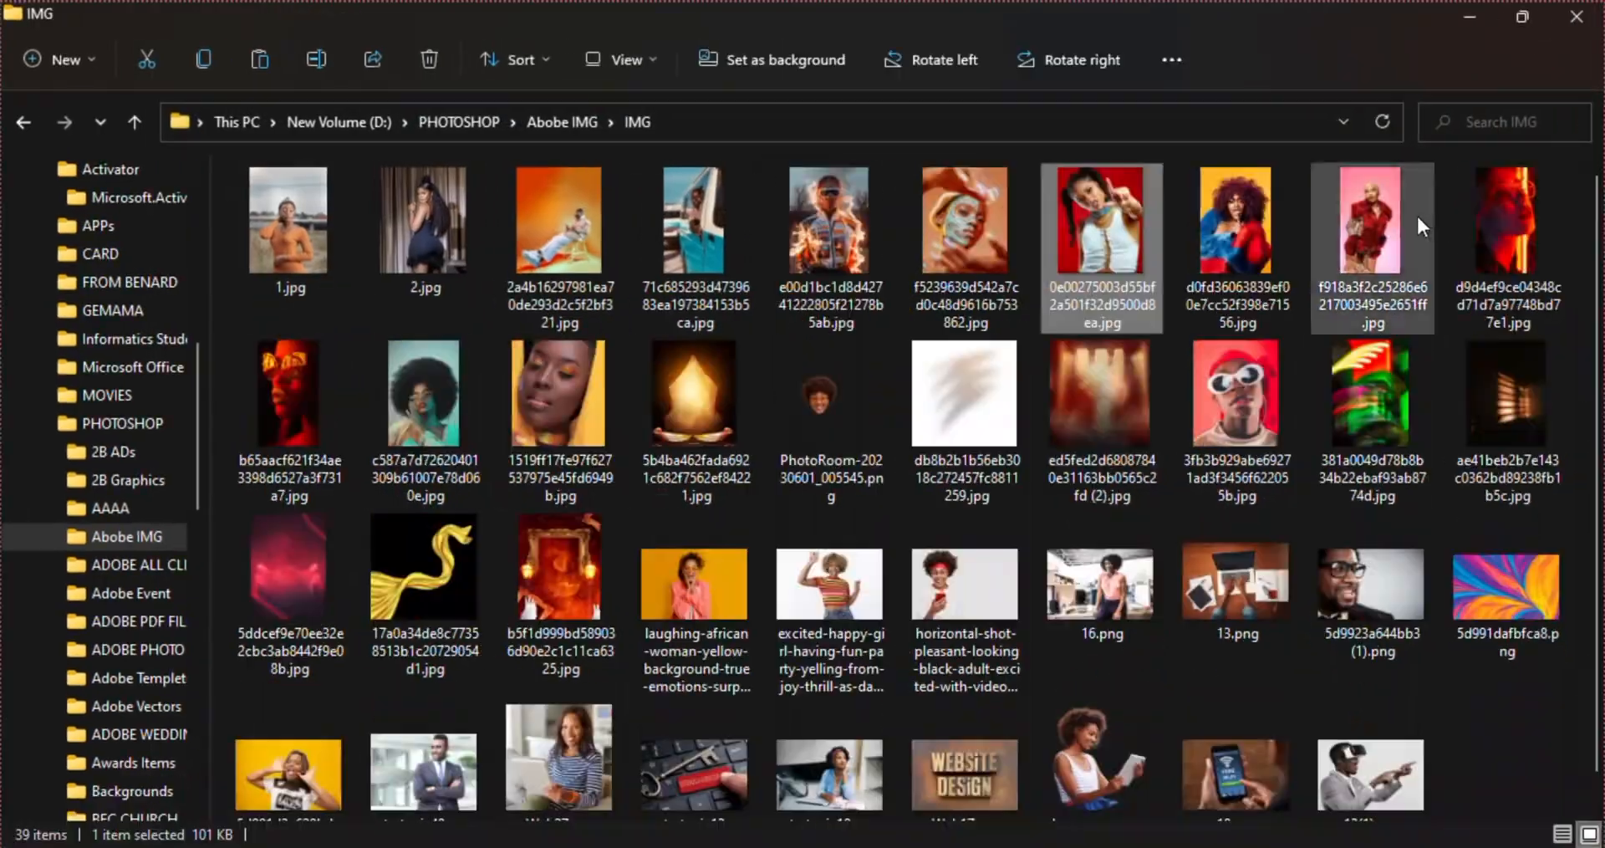
click(1523, 20)
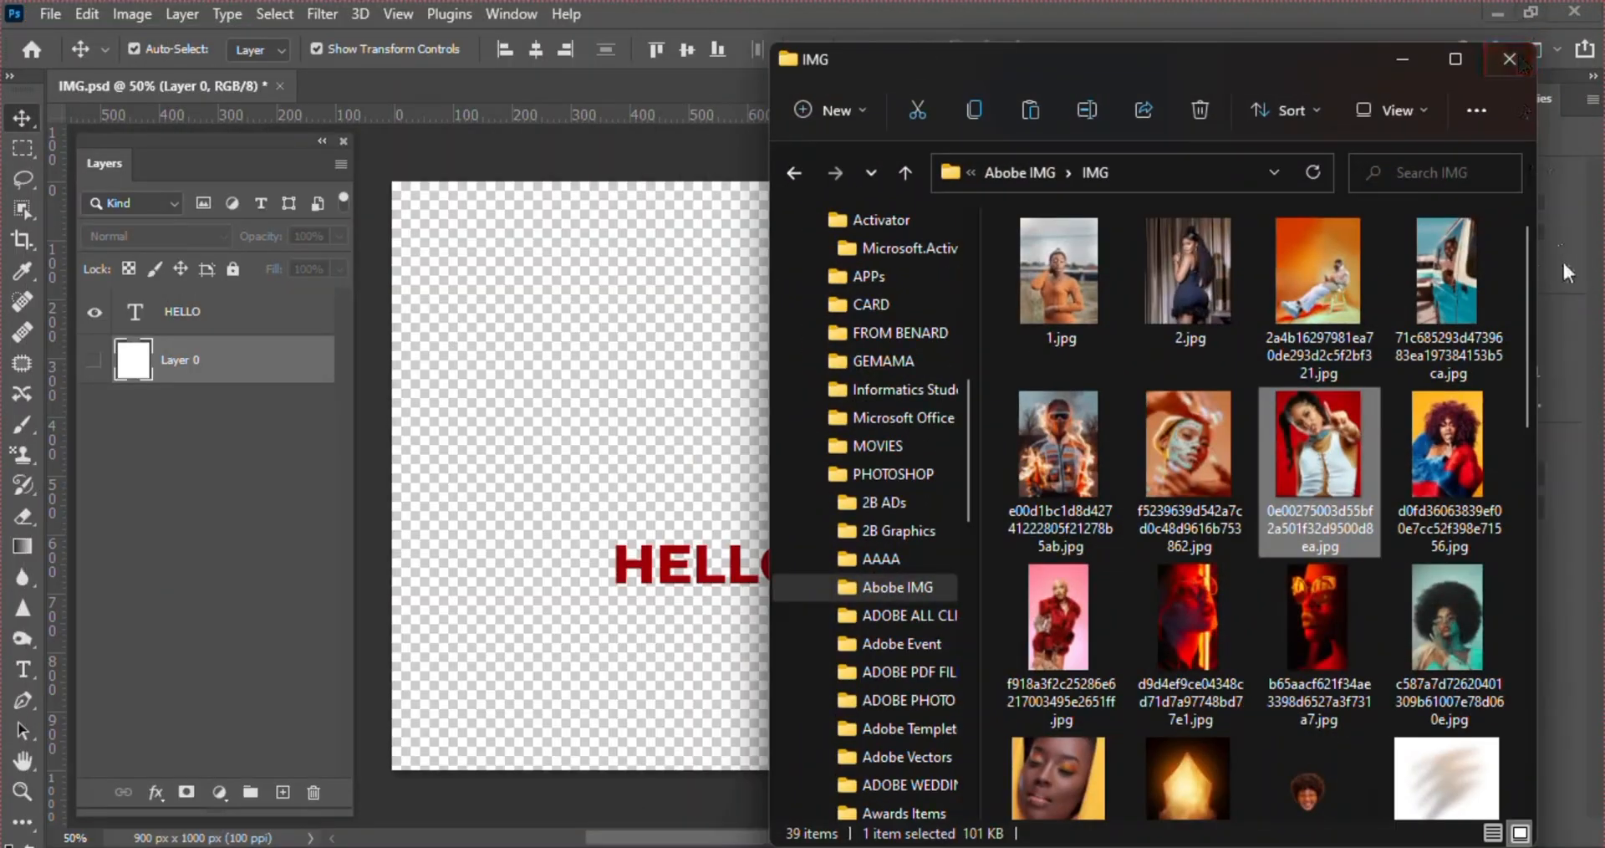
drag(1532, 277, 1528, 641)
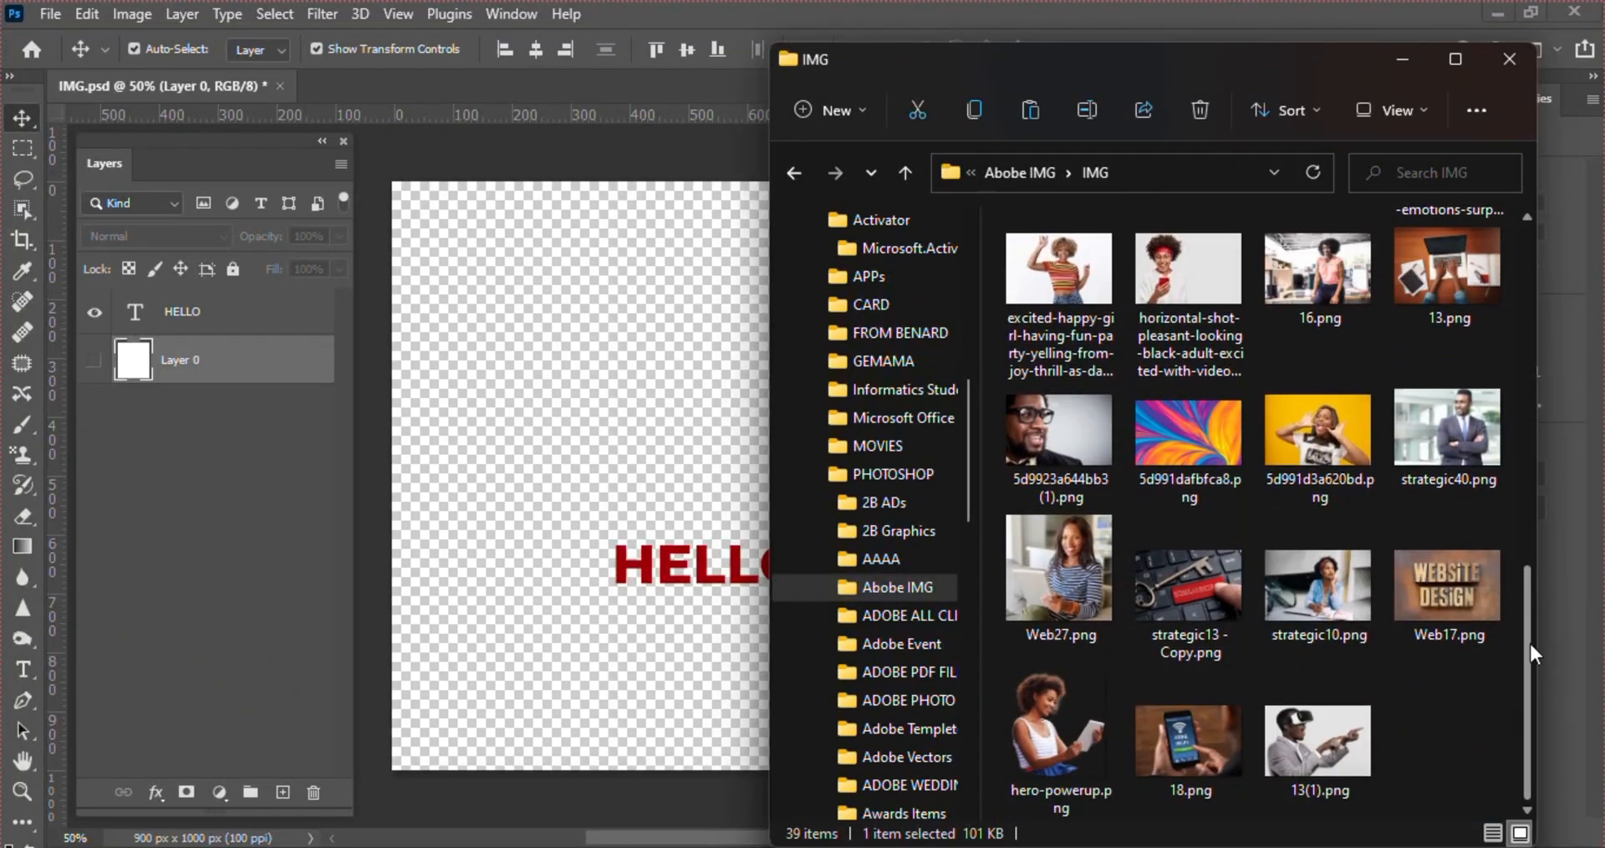
click(1085, 714)
drag(1070, 716, 560, 481)
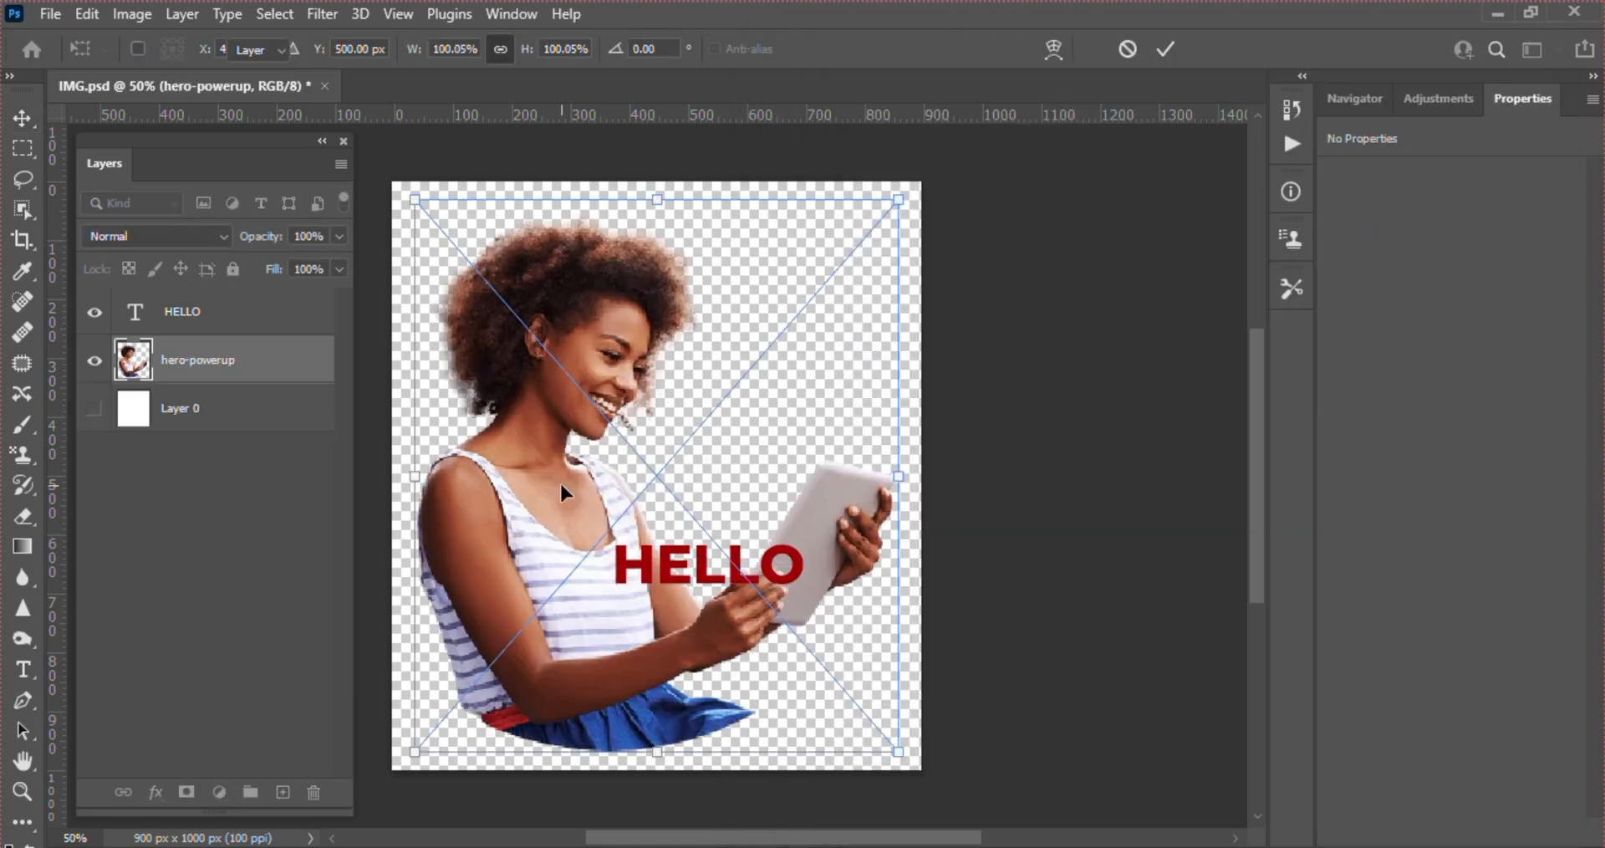
key(Return)
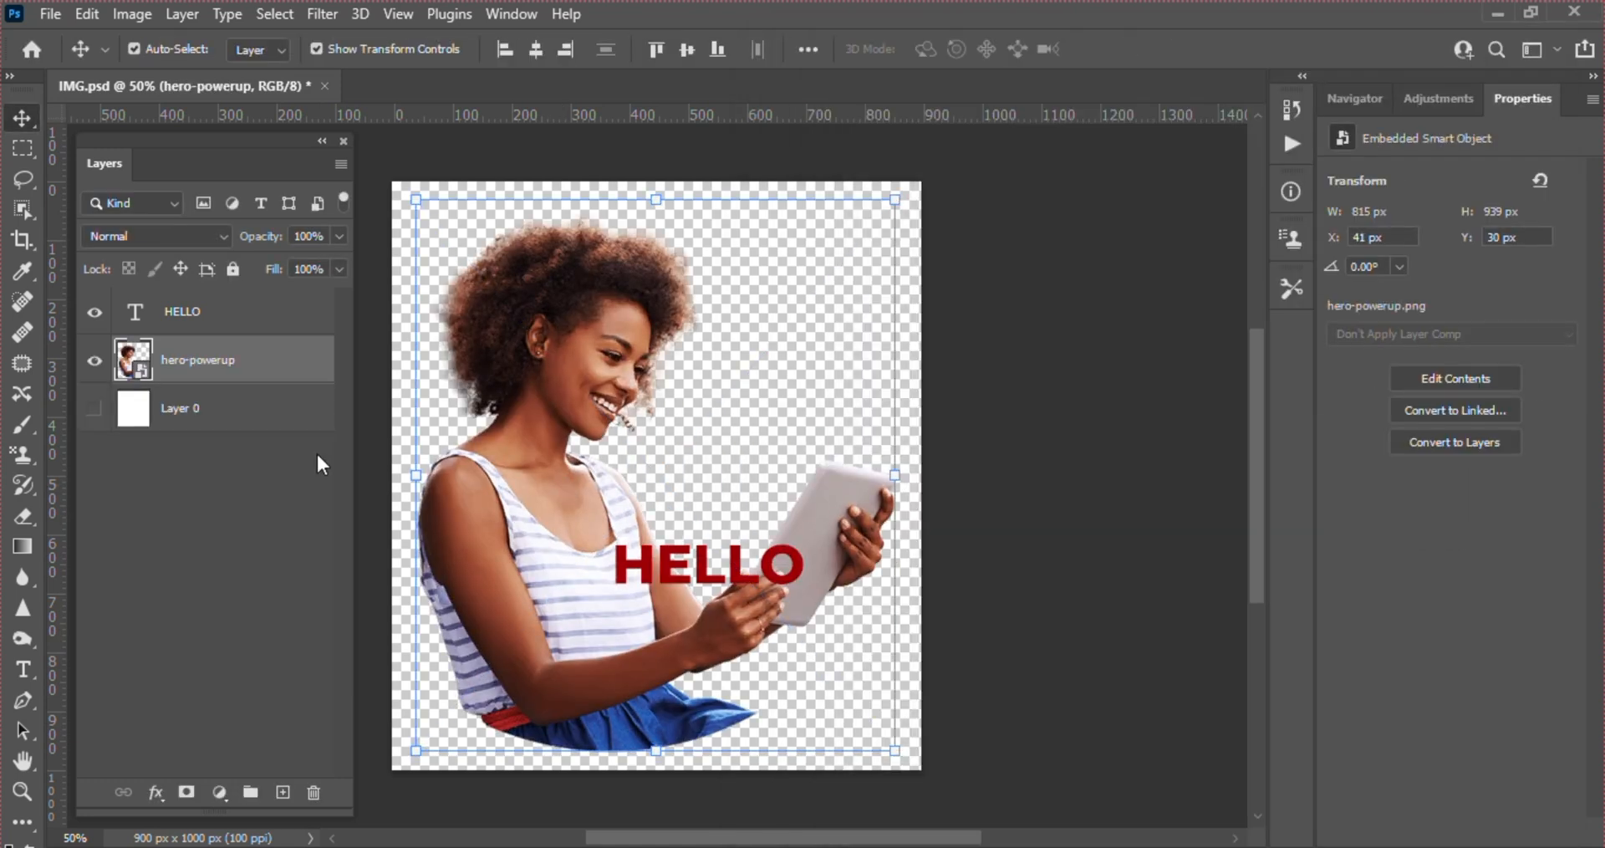
Toggle Layer 0 on and off to compare backgrounds, and with it hidden save a PNG copy as IMG copy.png on the Desktop
click(95, 408)
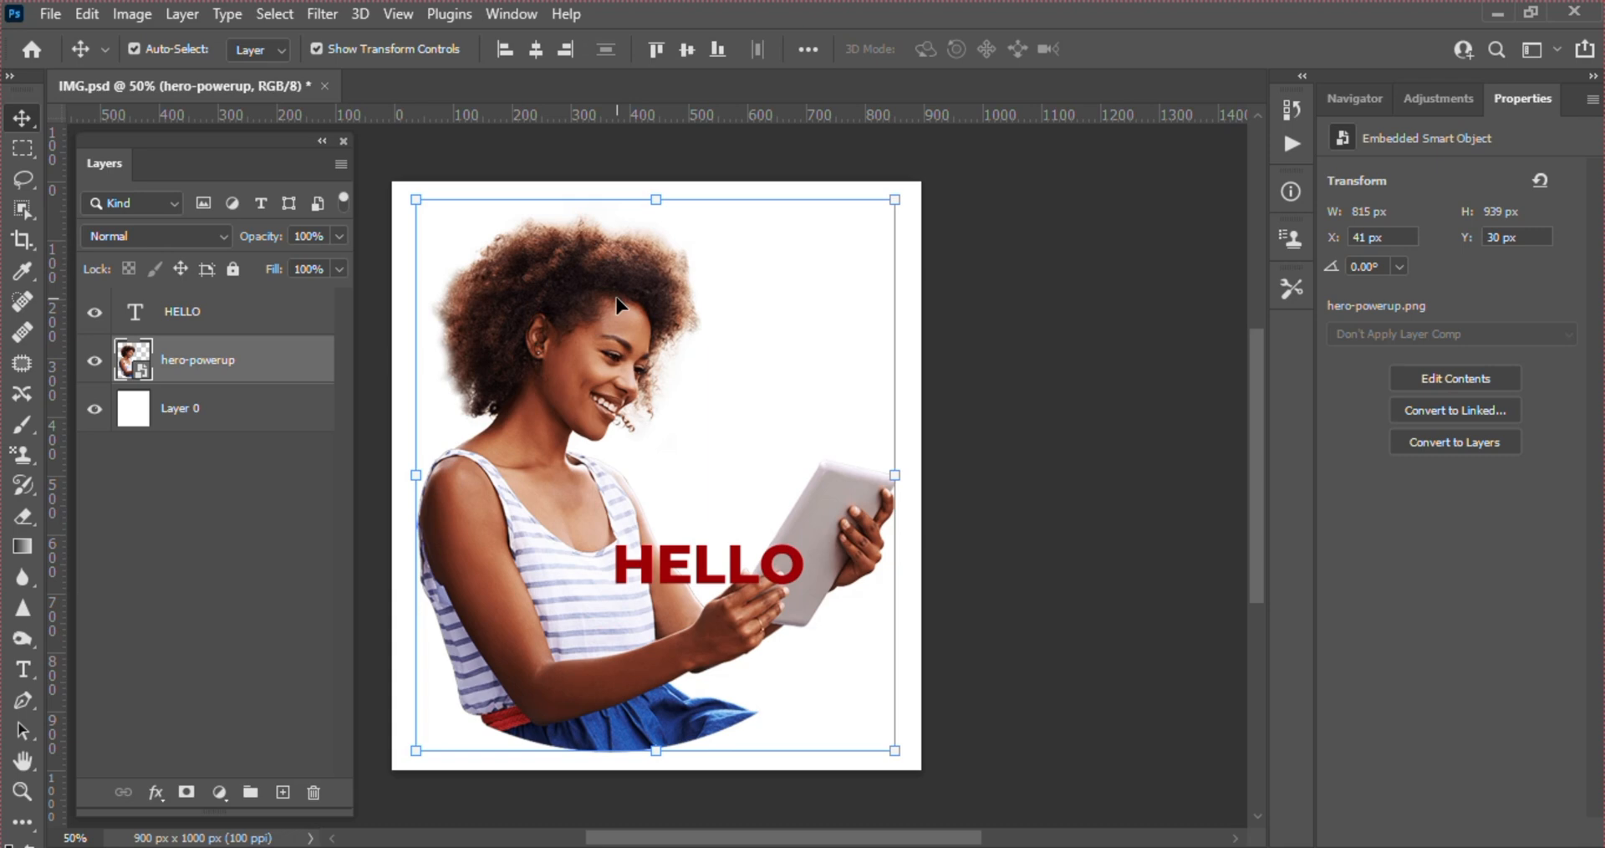
click(95, 408)
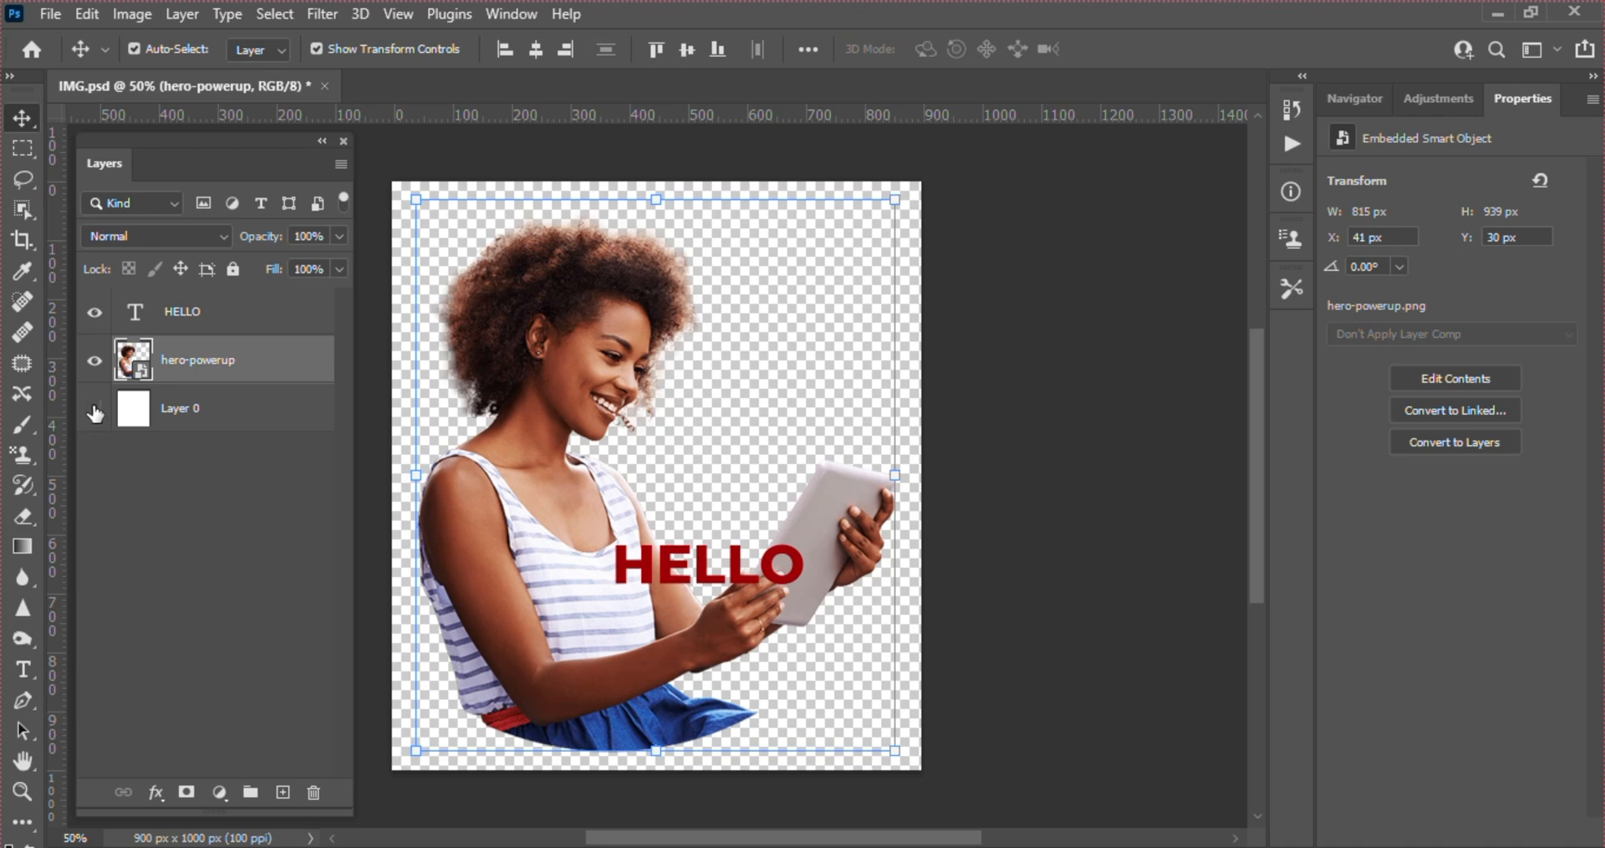
click(50, 14)
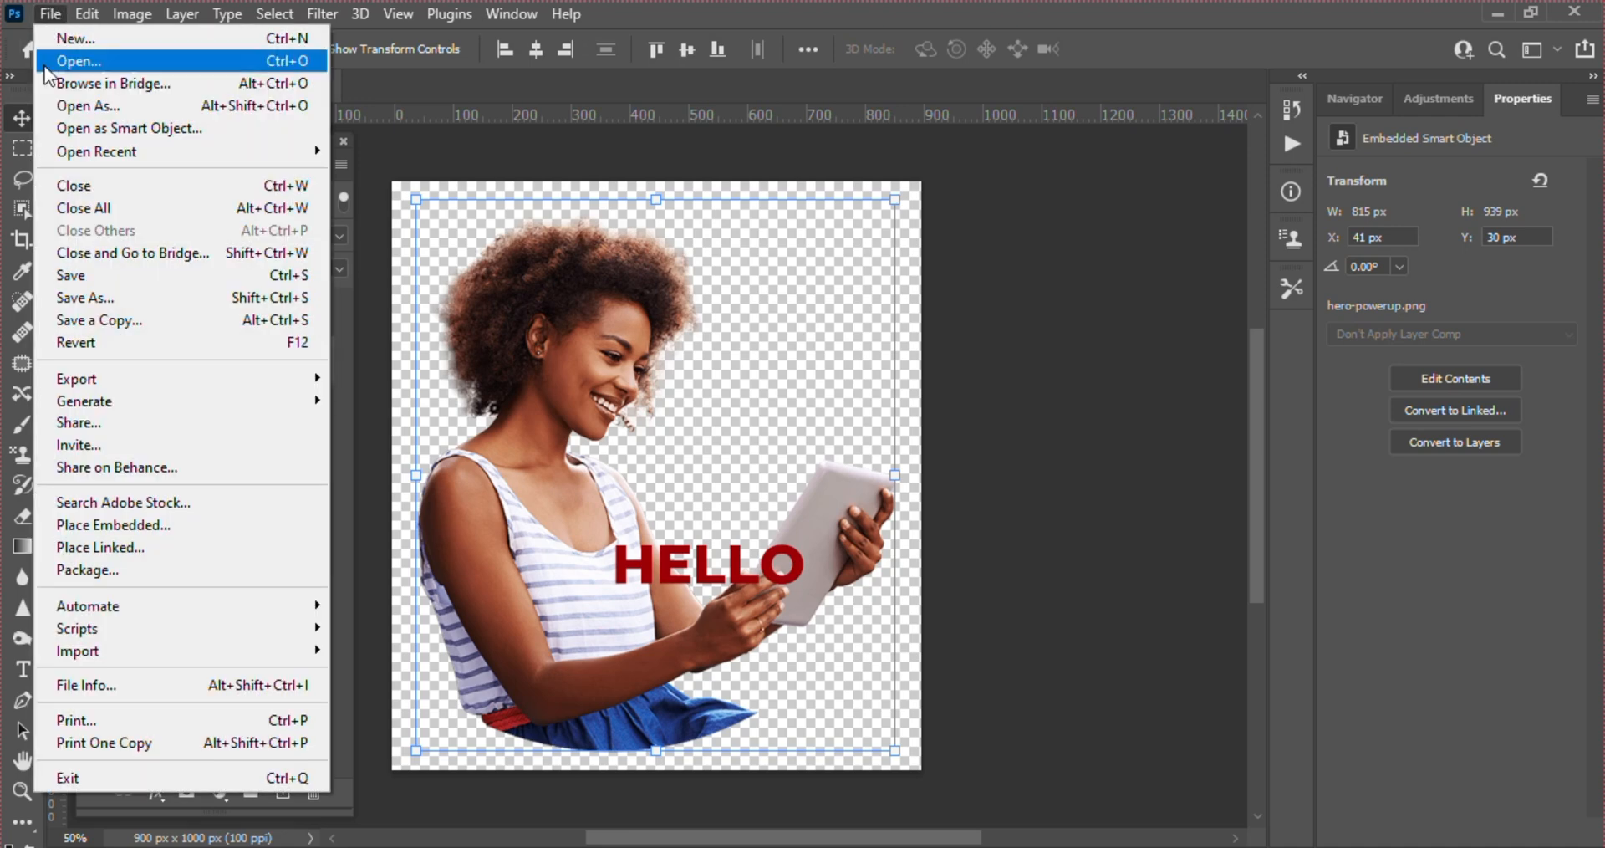
click(183, 327)
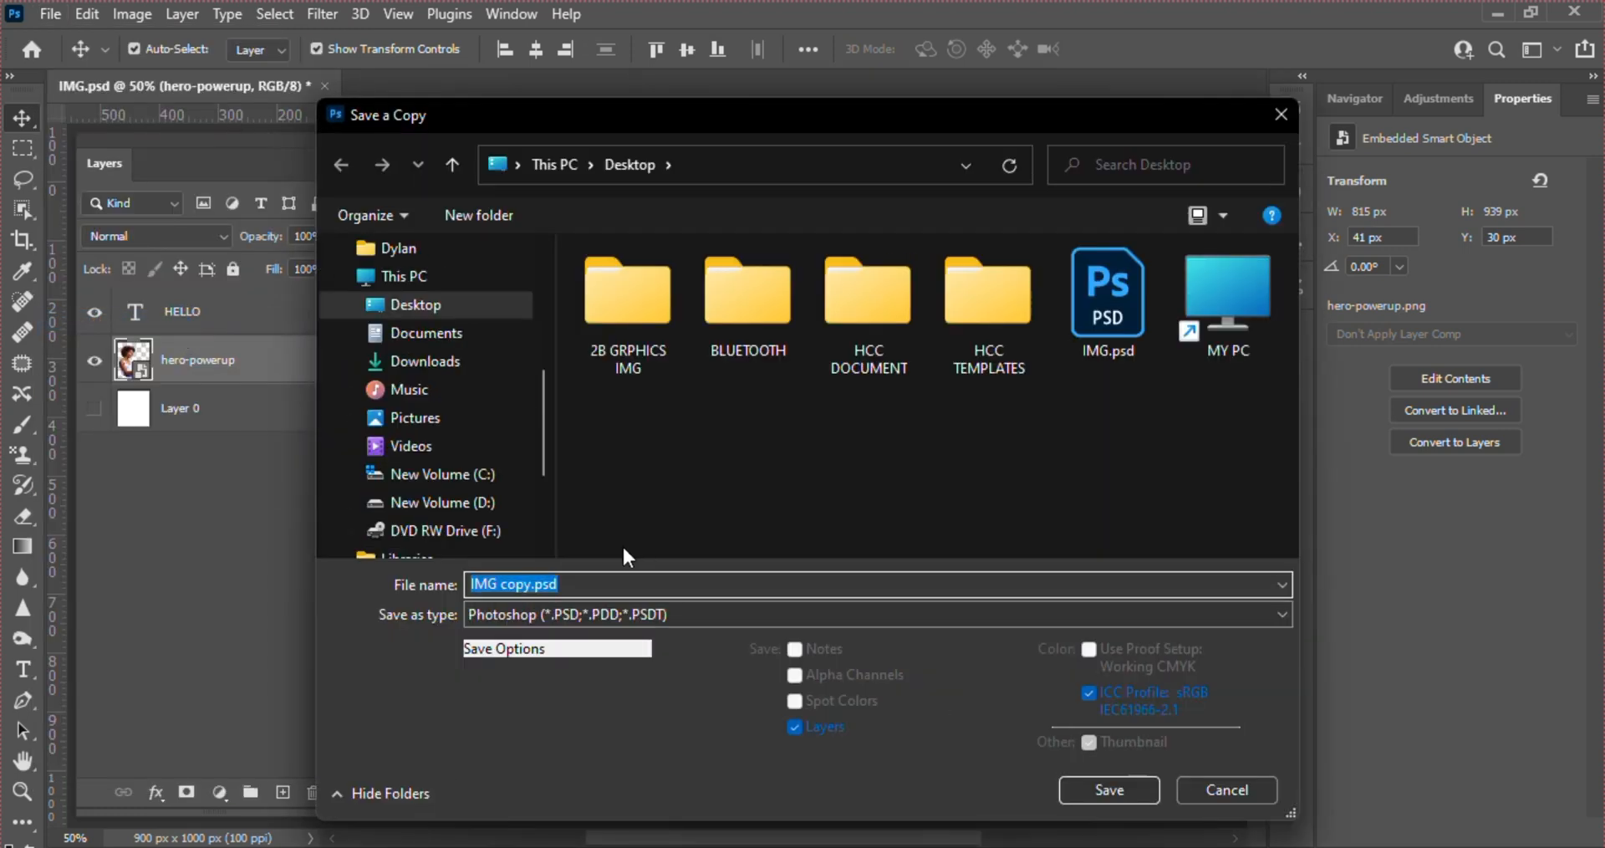
click(631, 614)
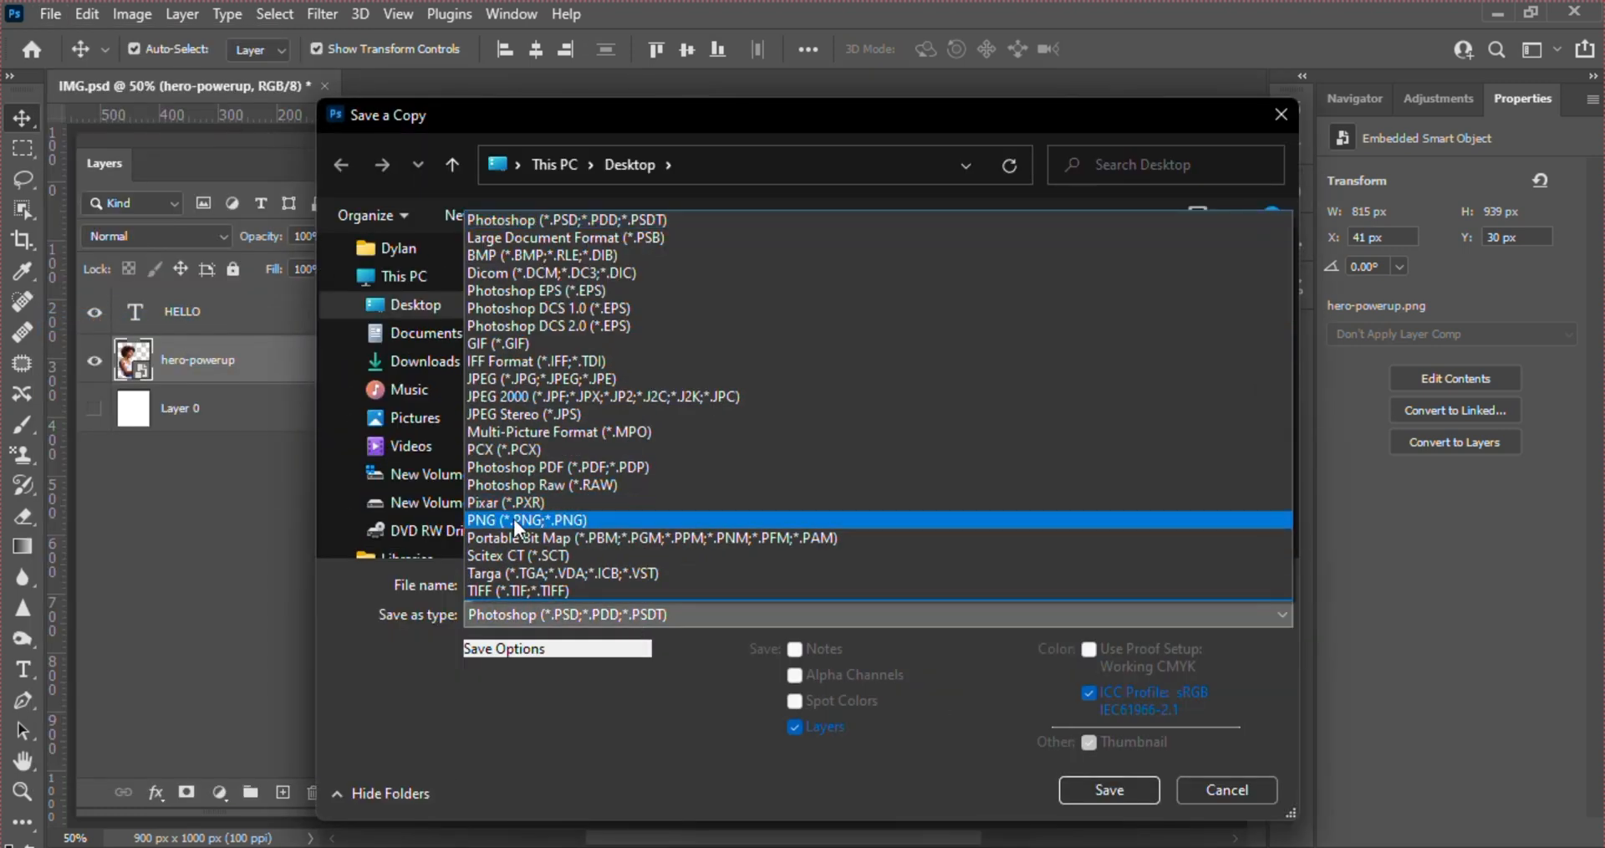
click(540, 520)
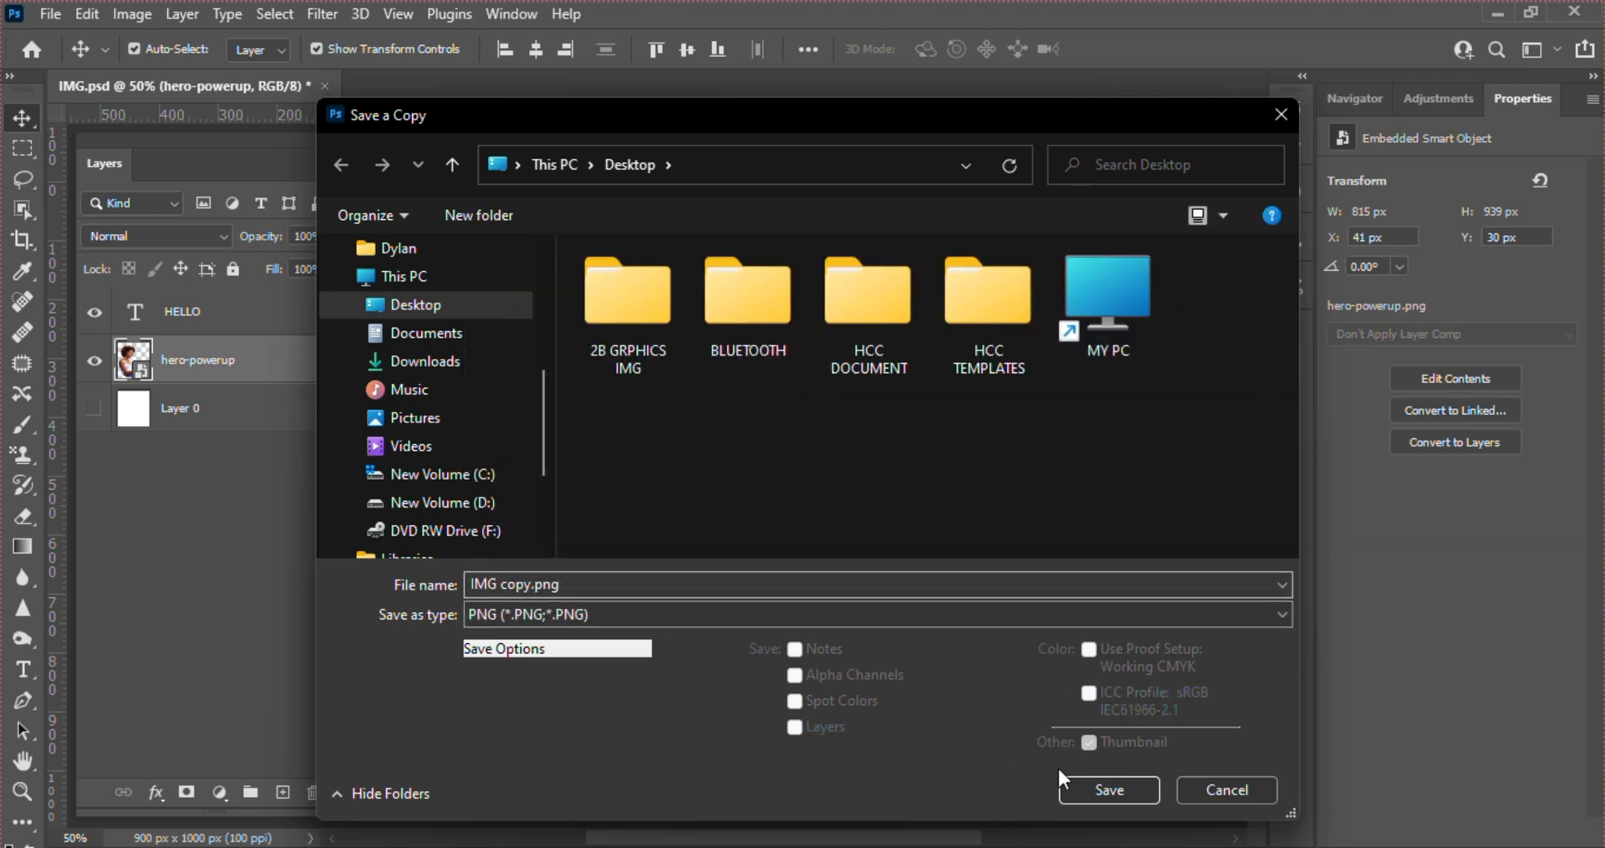
click(527, 578)
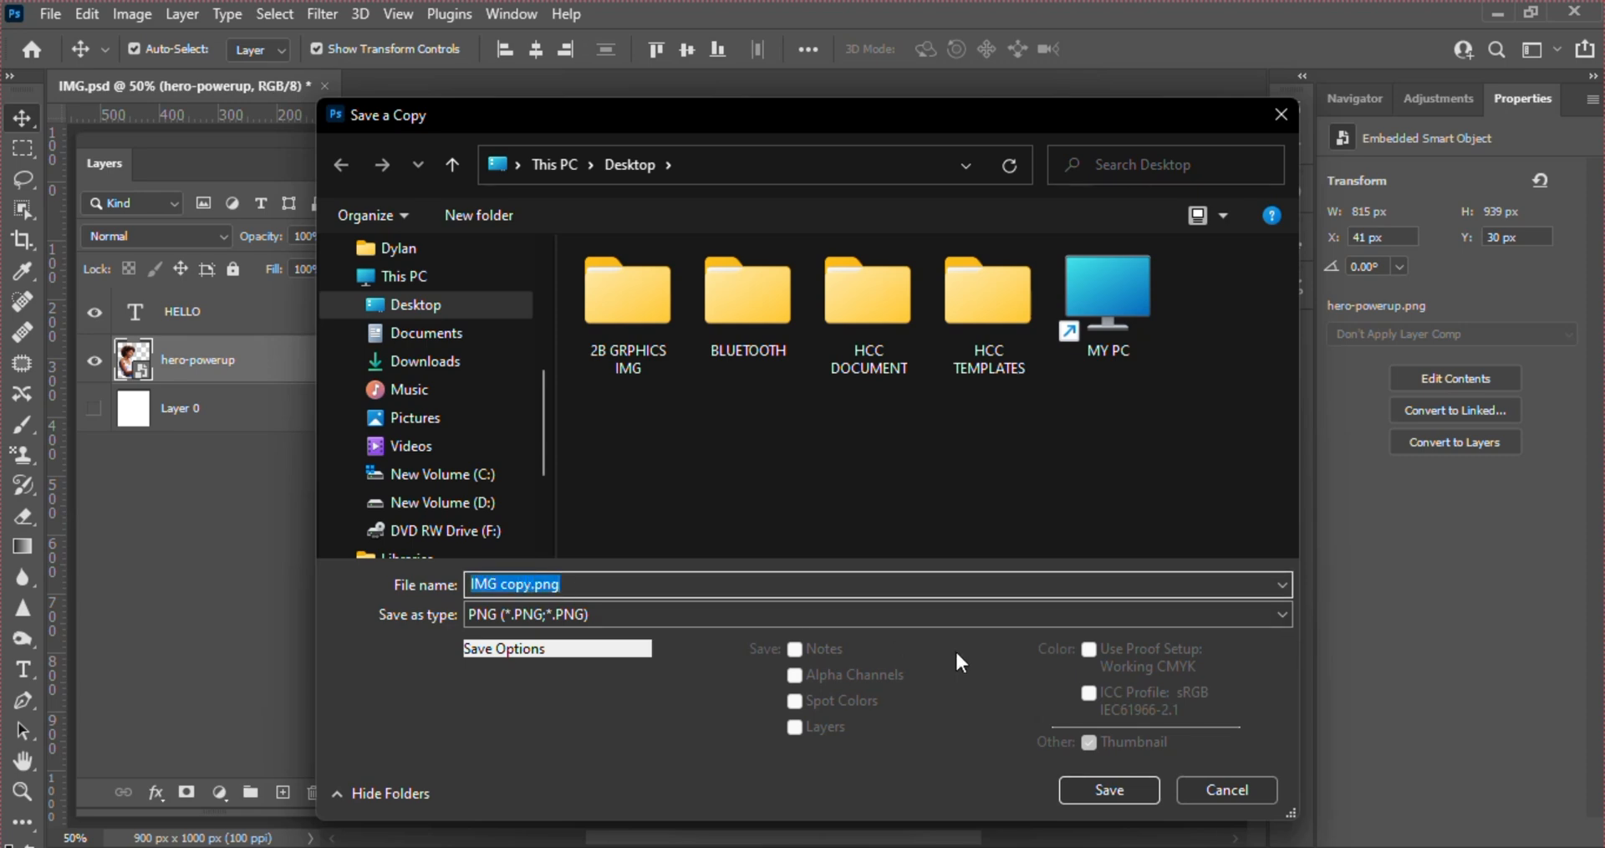
click(1110, 782)
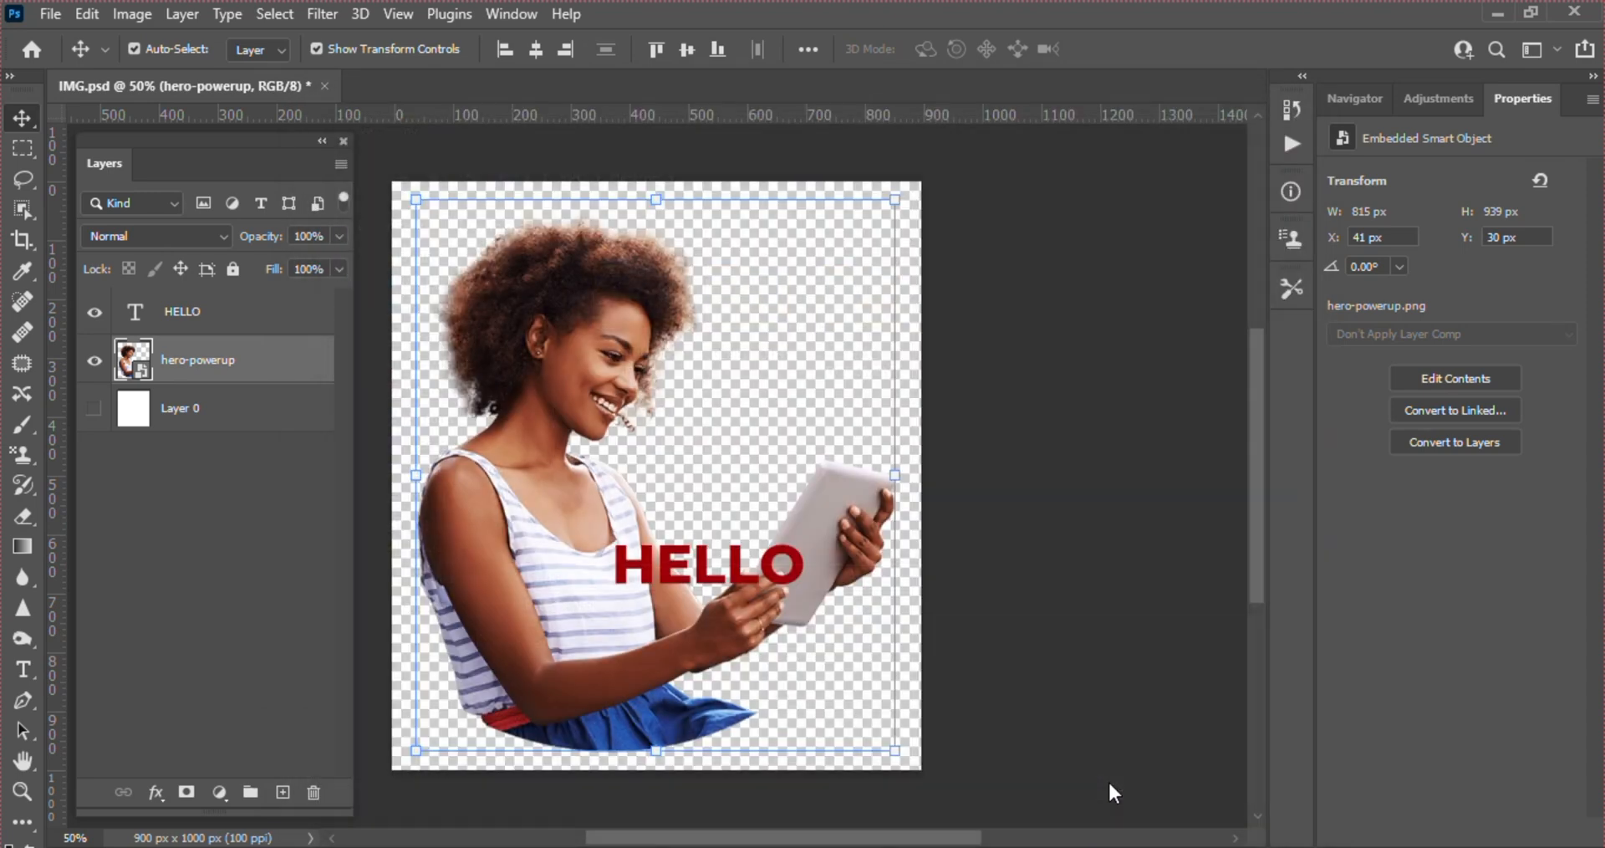
key(Return)
Show the white Layer 0 and save a JPEG copy of the document as IMG copy123.jpg on the Desktop
click(50, 14)
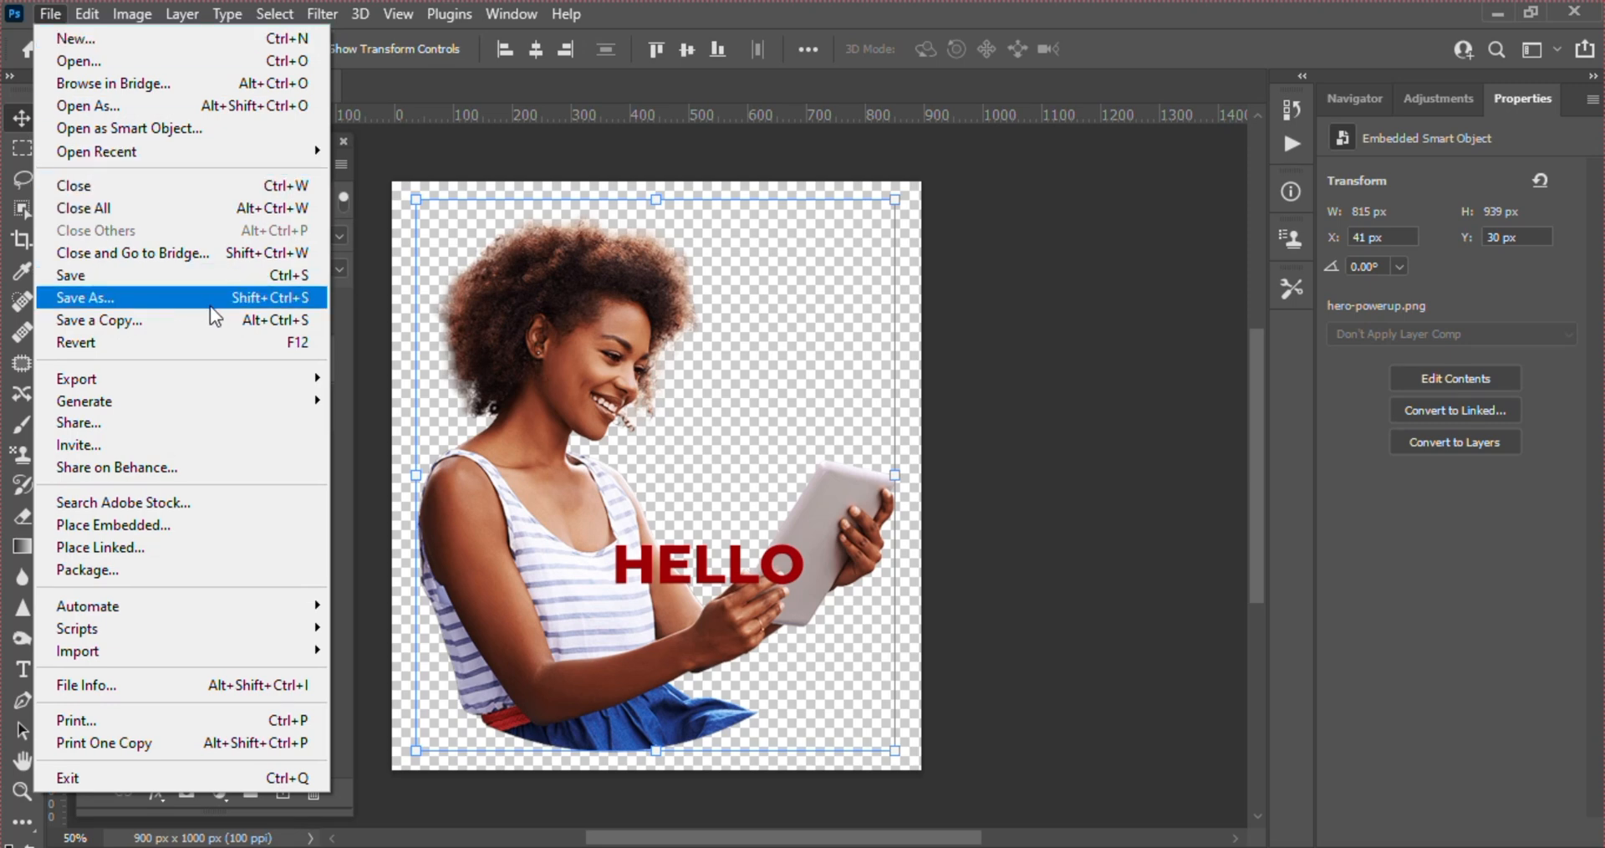
key(Escape)
click(94, 409)
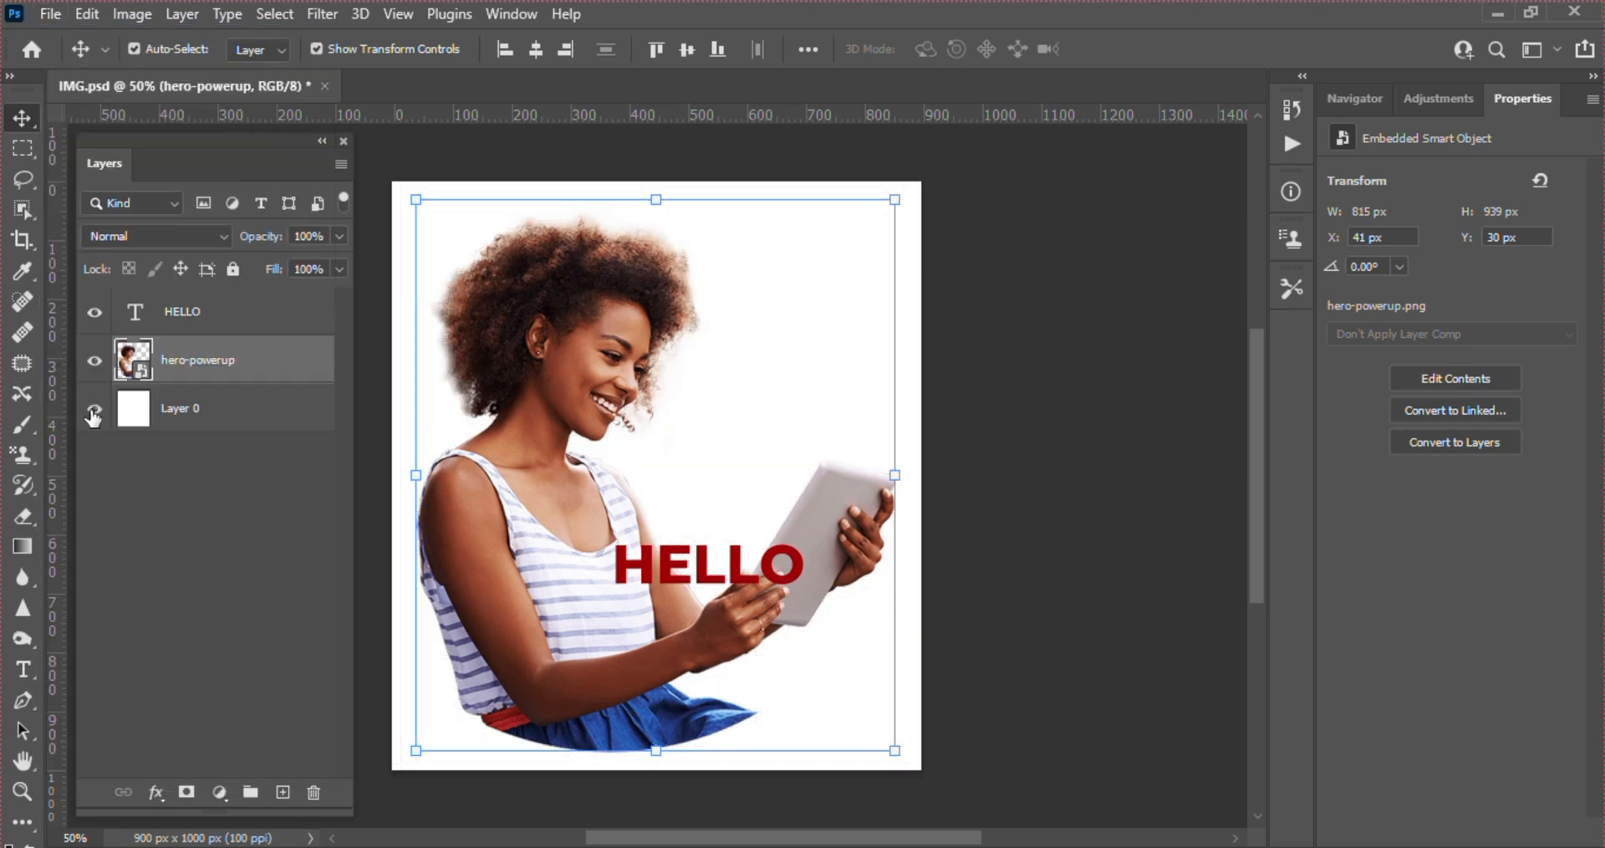
click(50, 14)
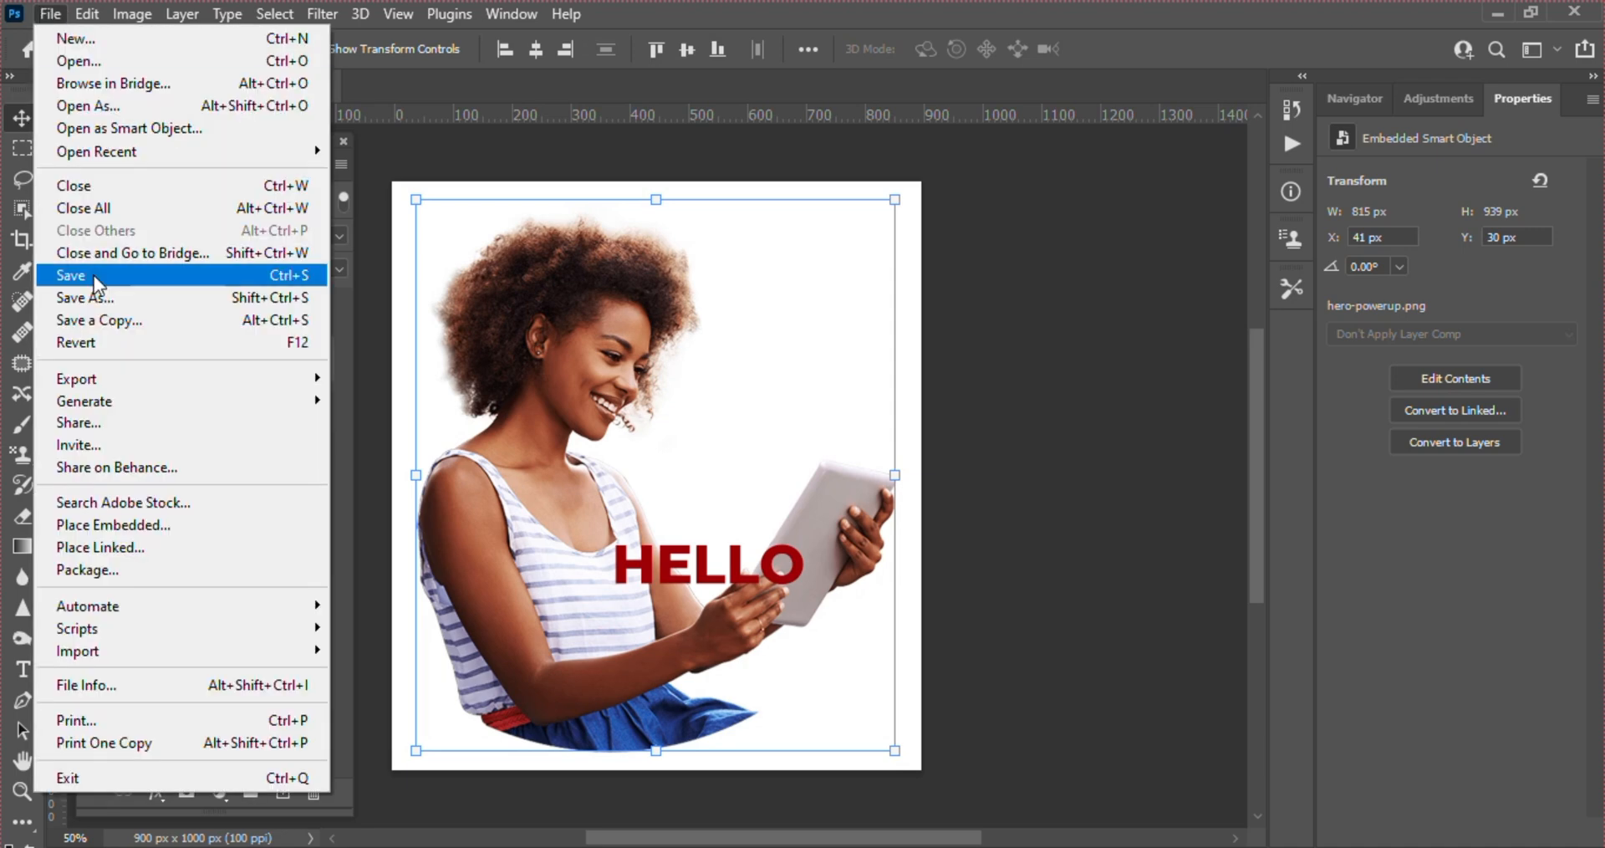
click(163, 320)
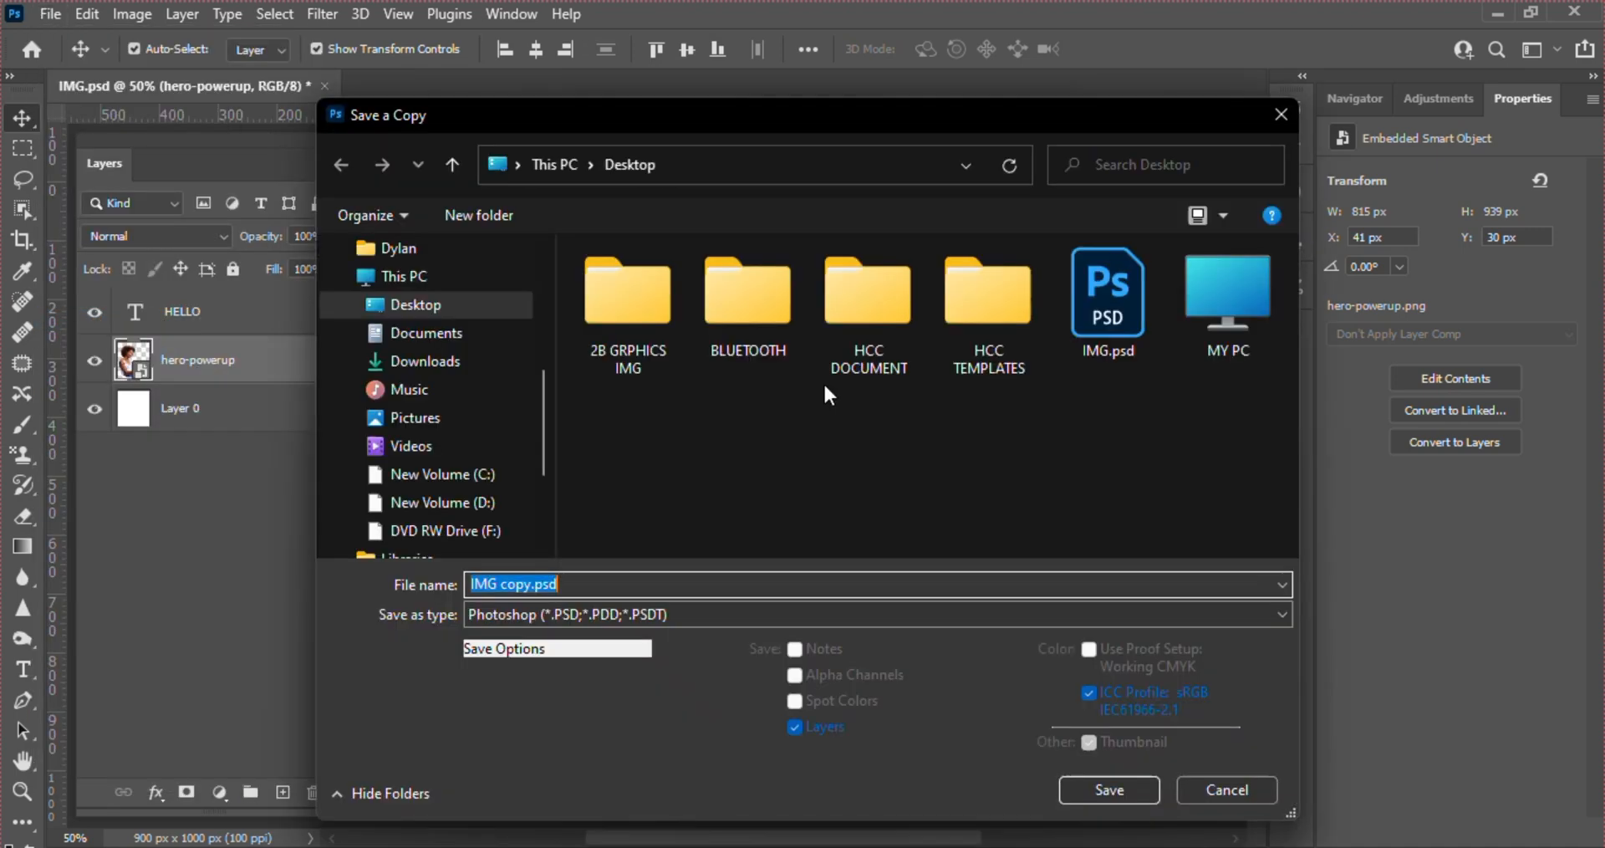
click(595, 607)
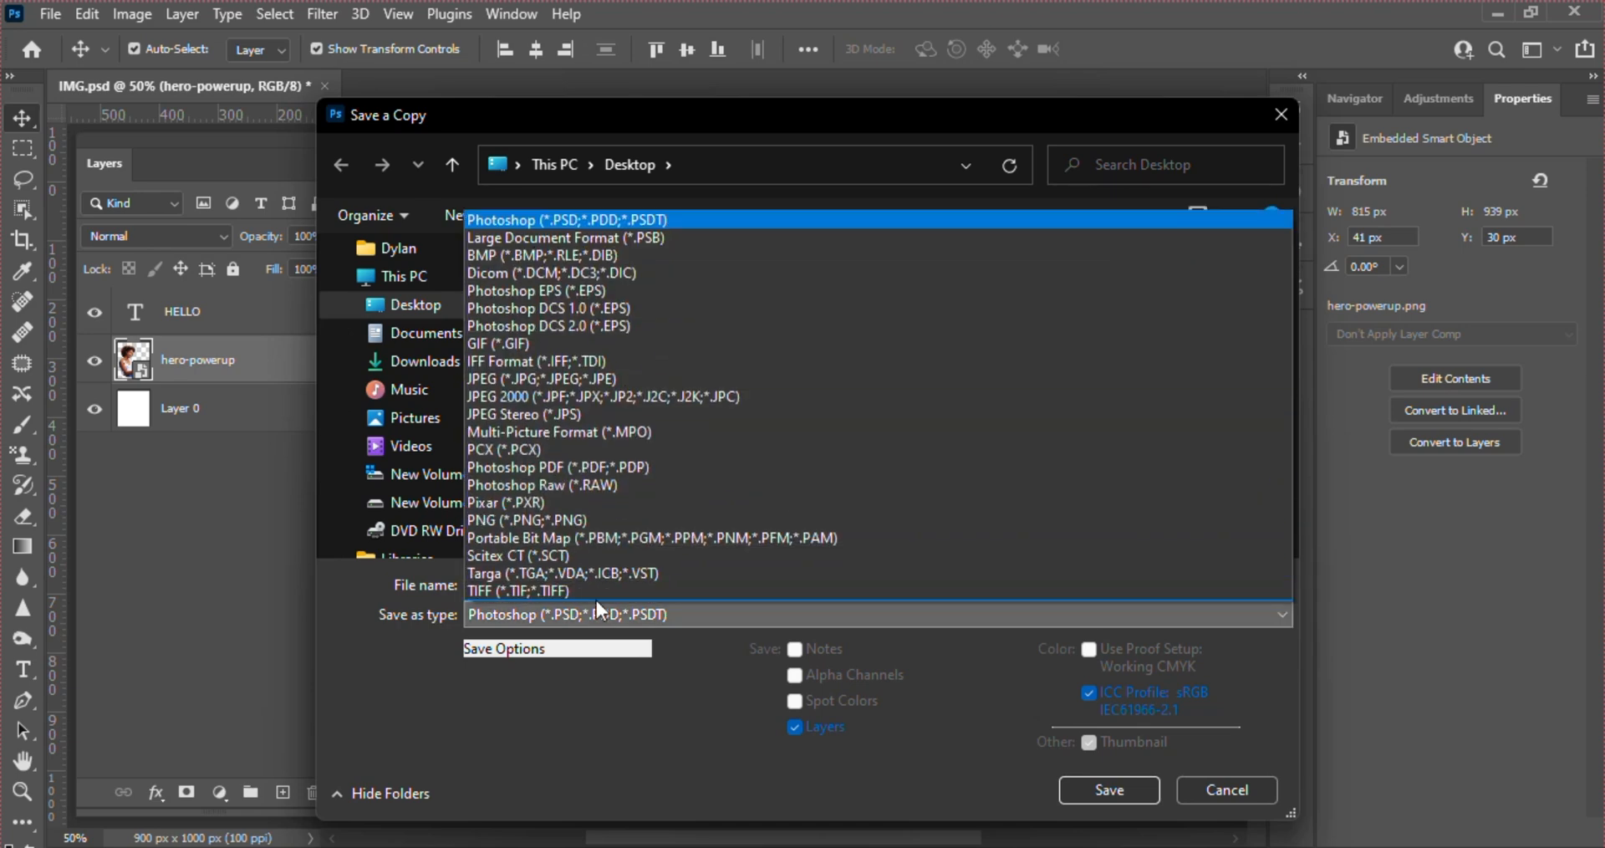
click(524, 377)
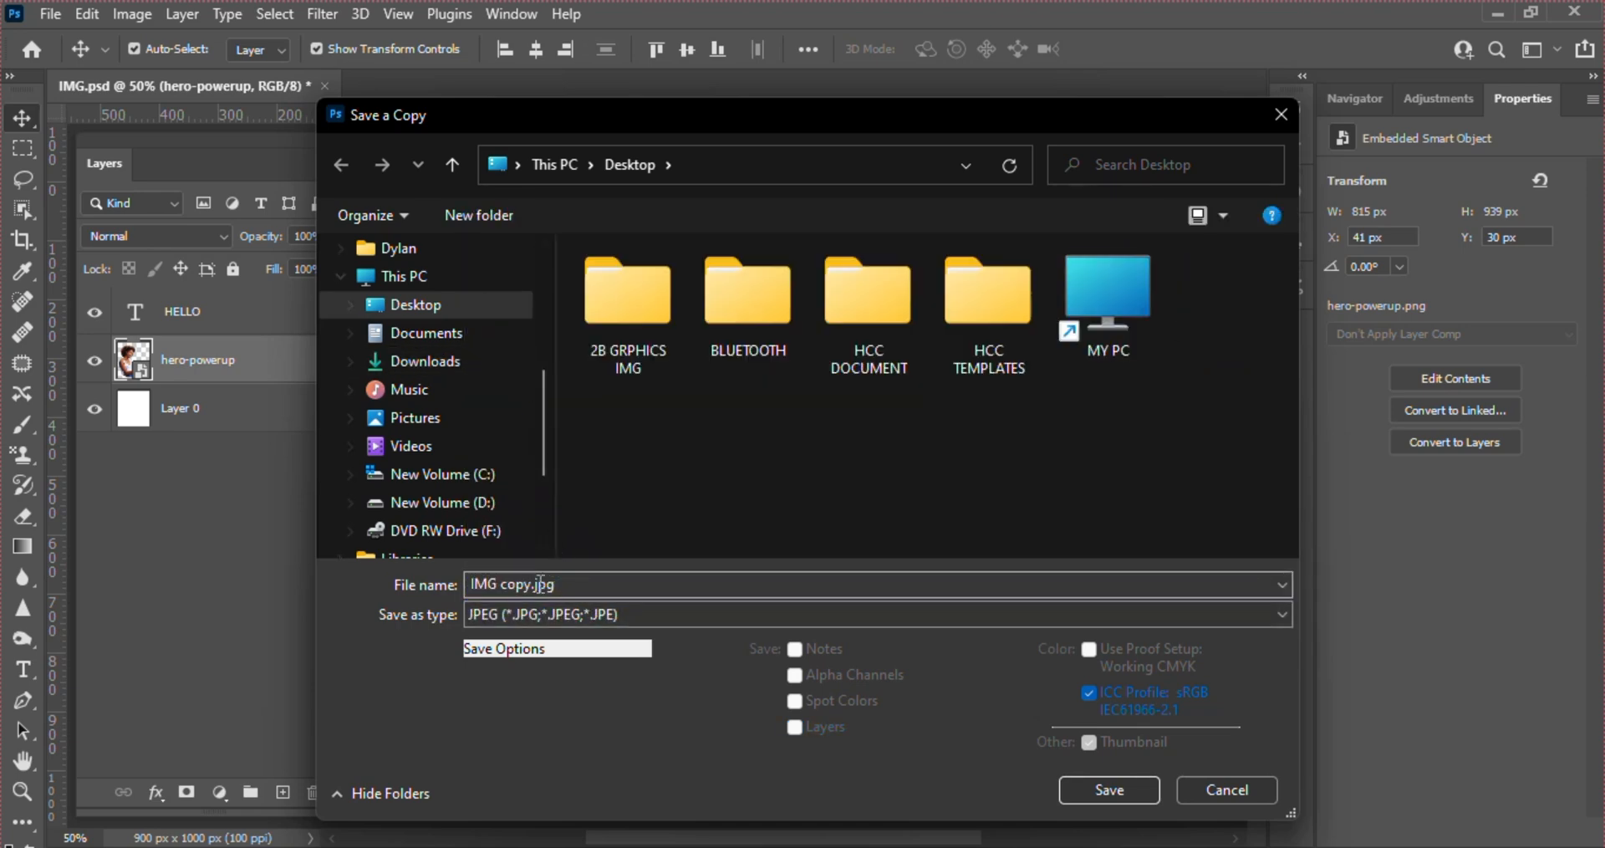
click(534, 585)
double_click(533, 584)
click(533, 585)
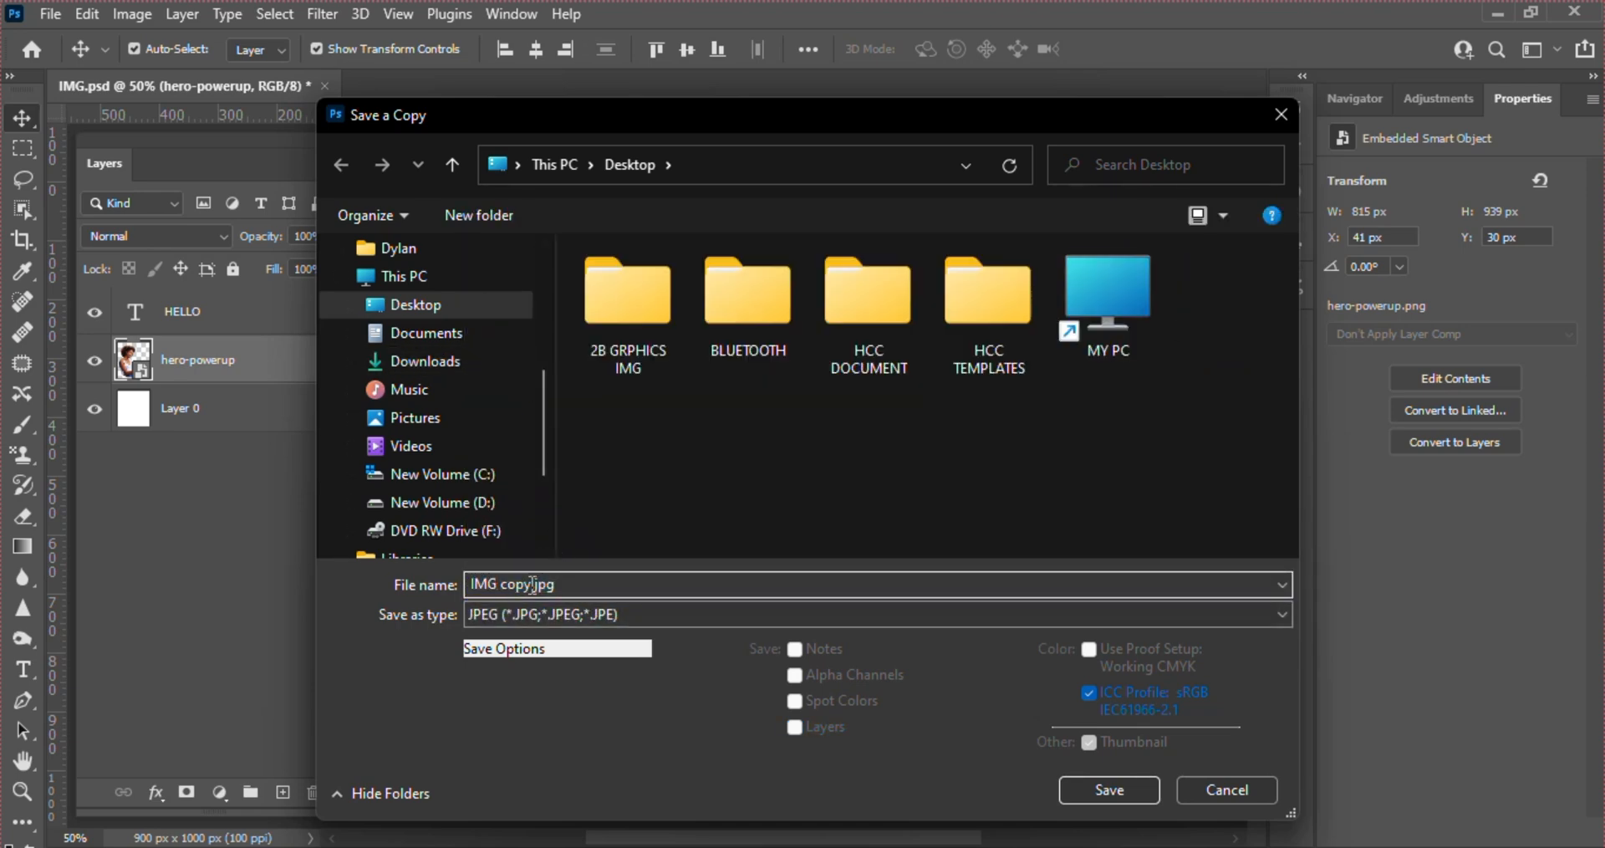
text(123)
click(1105, 788)
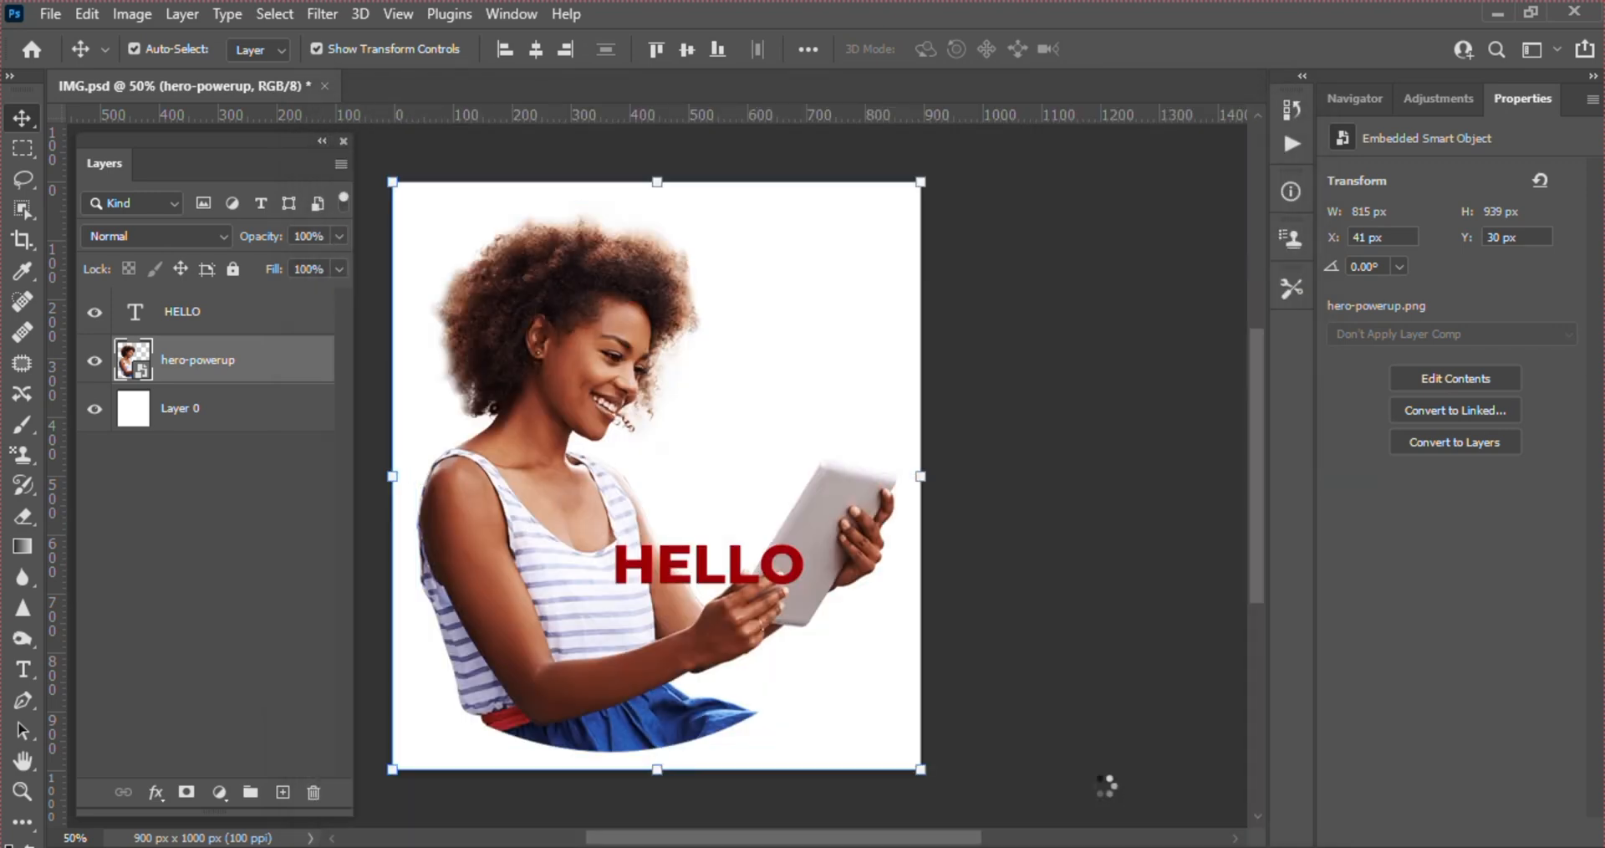
key(Return)
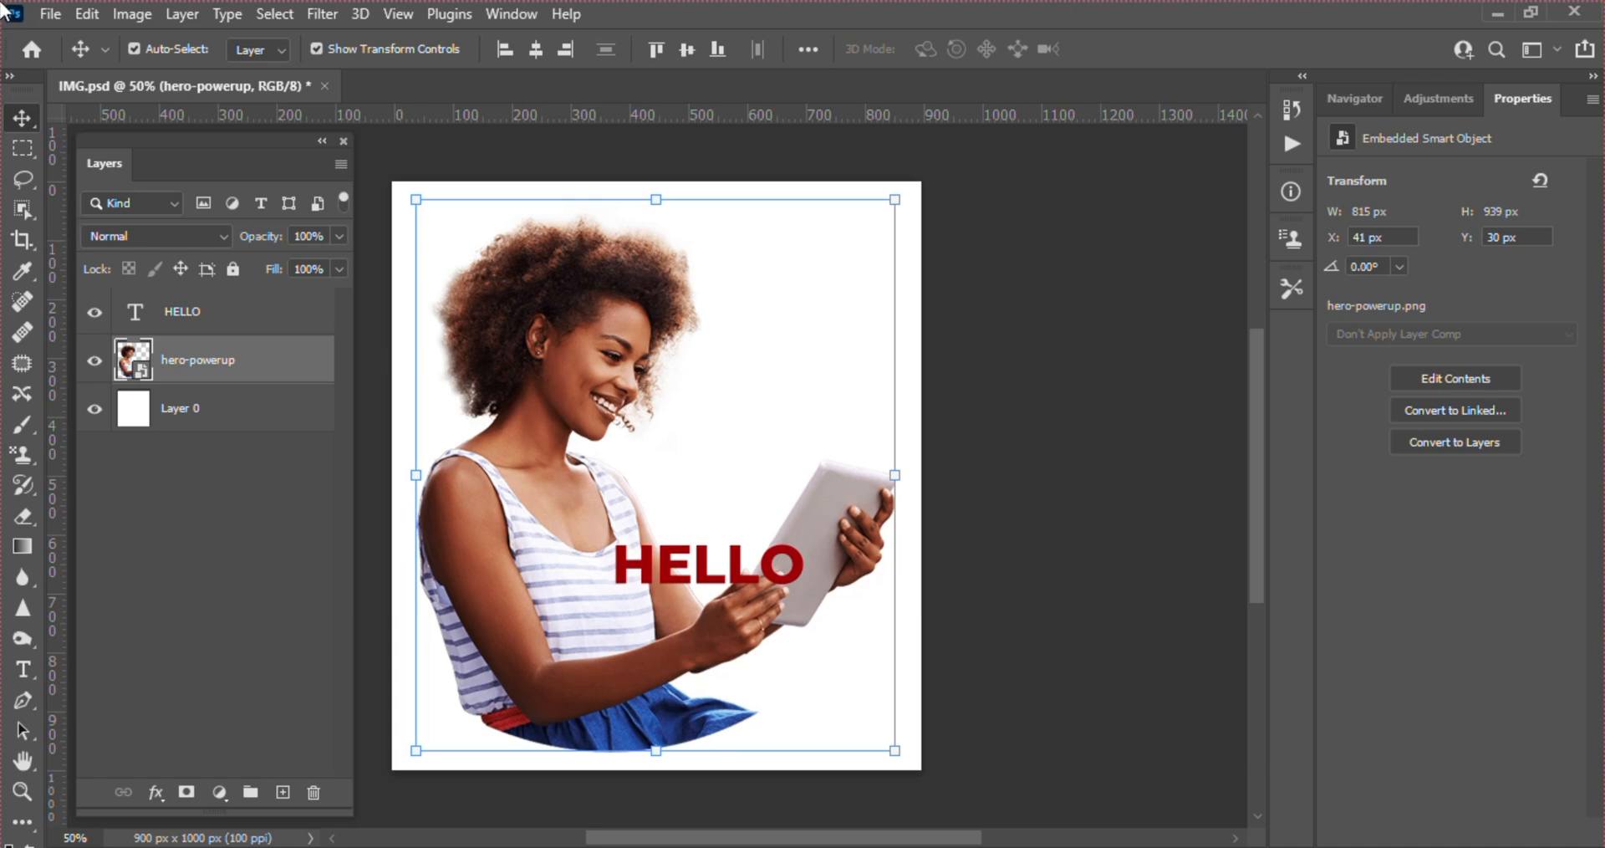
Use Export As to export the document in PNG format with the color profile embedded, saved as IMG.png on the Desktop
click(59, 12)
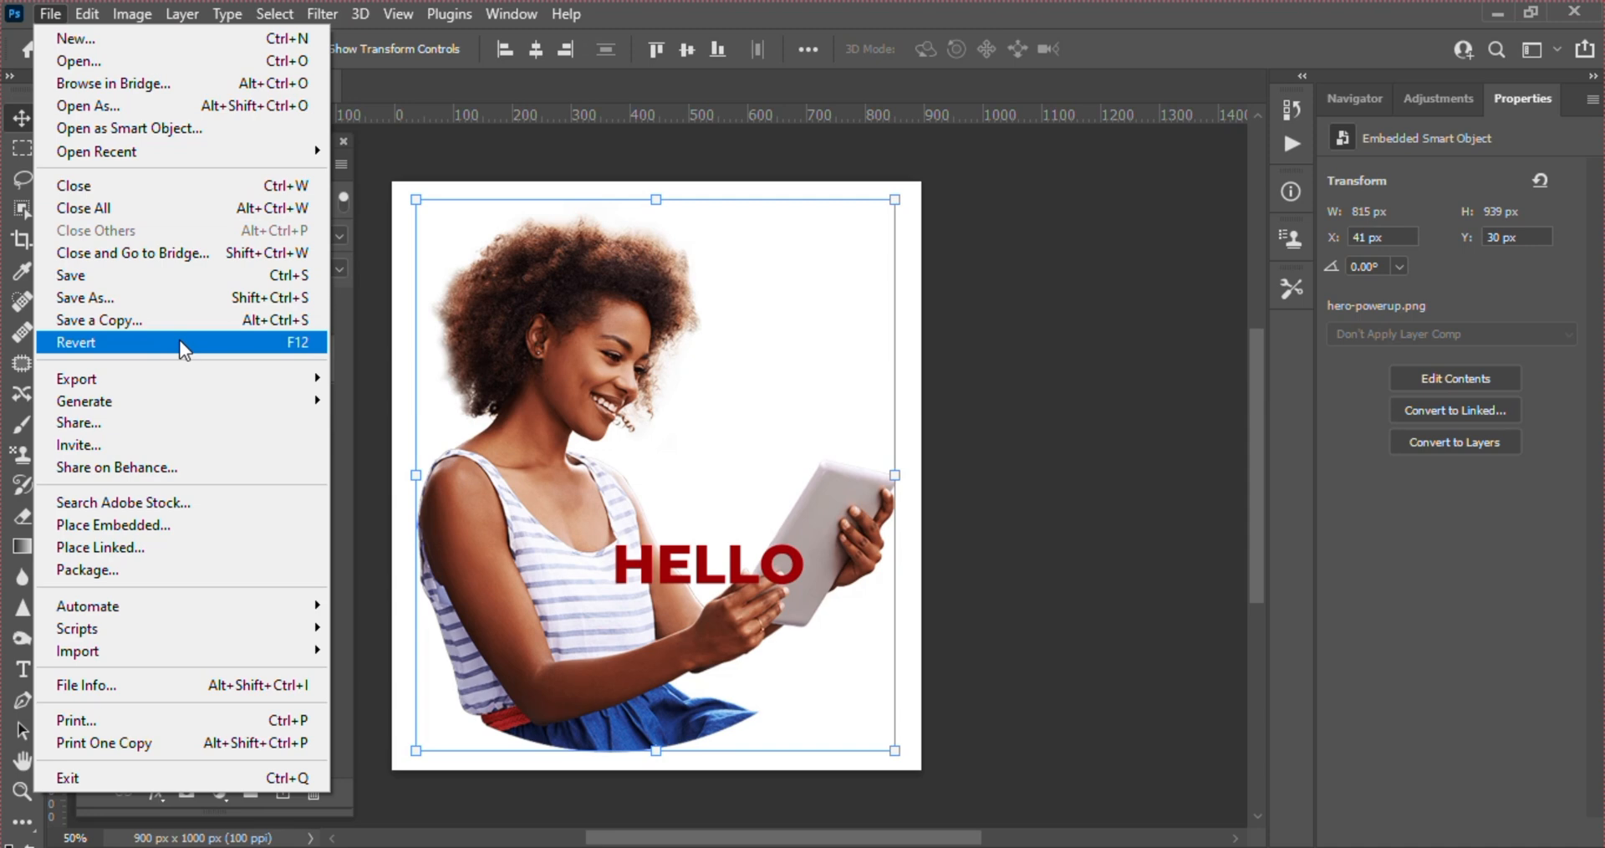
click(521, 358)
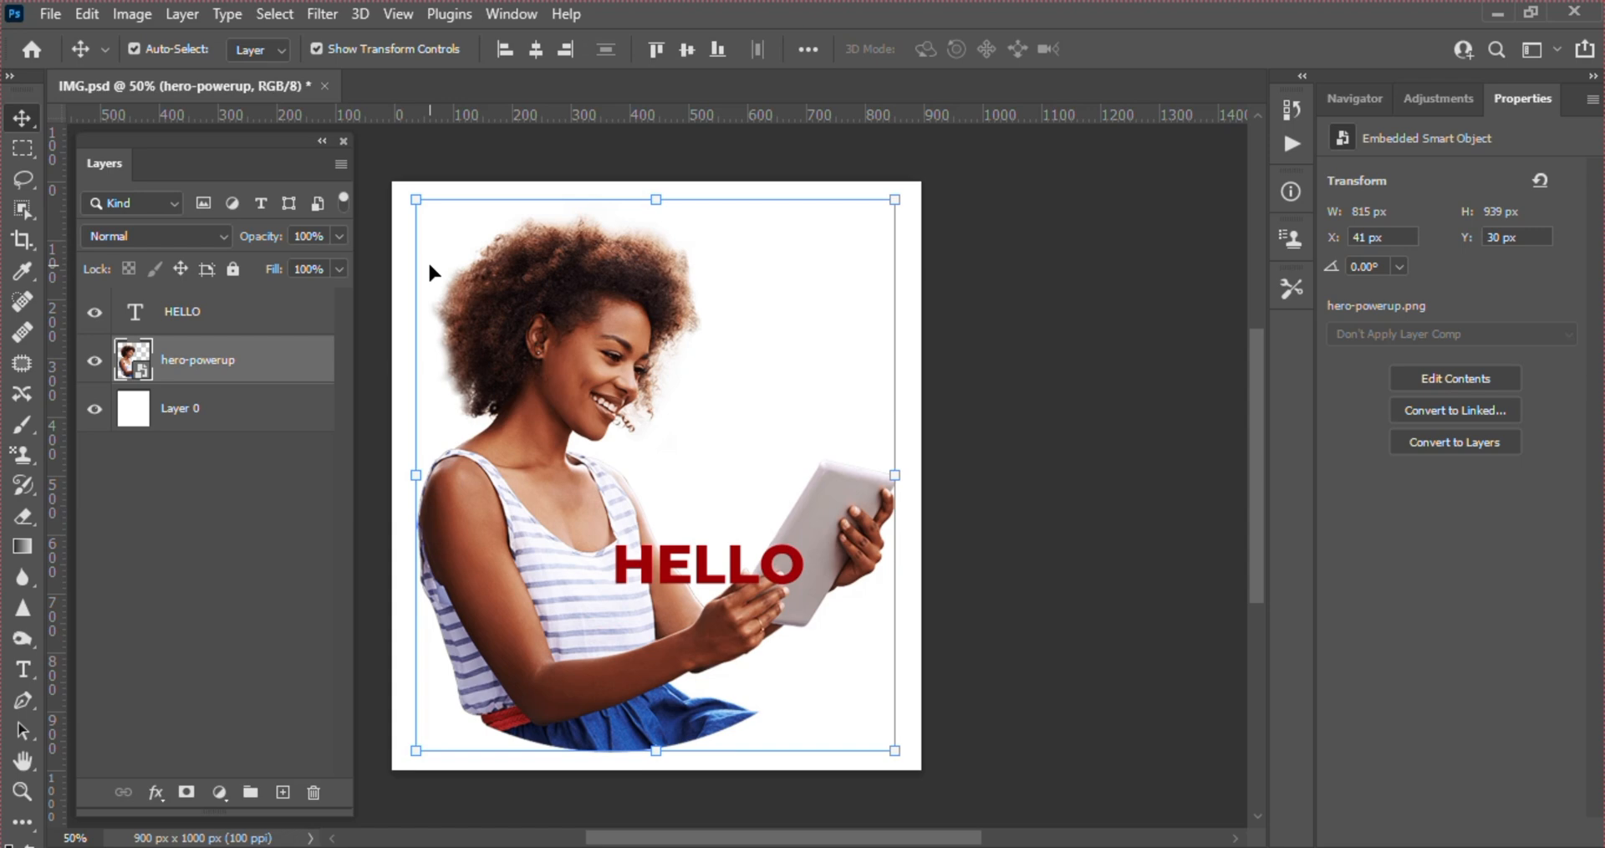
click(46, 15)
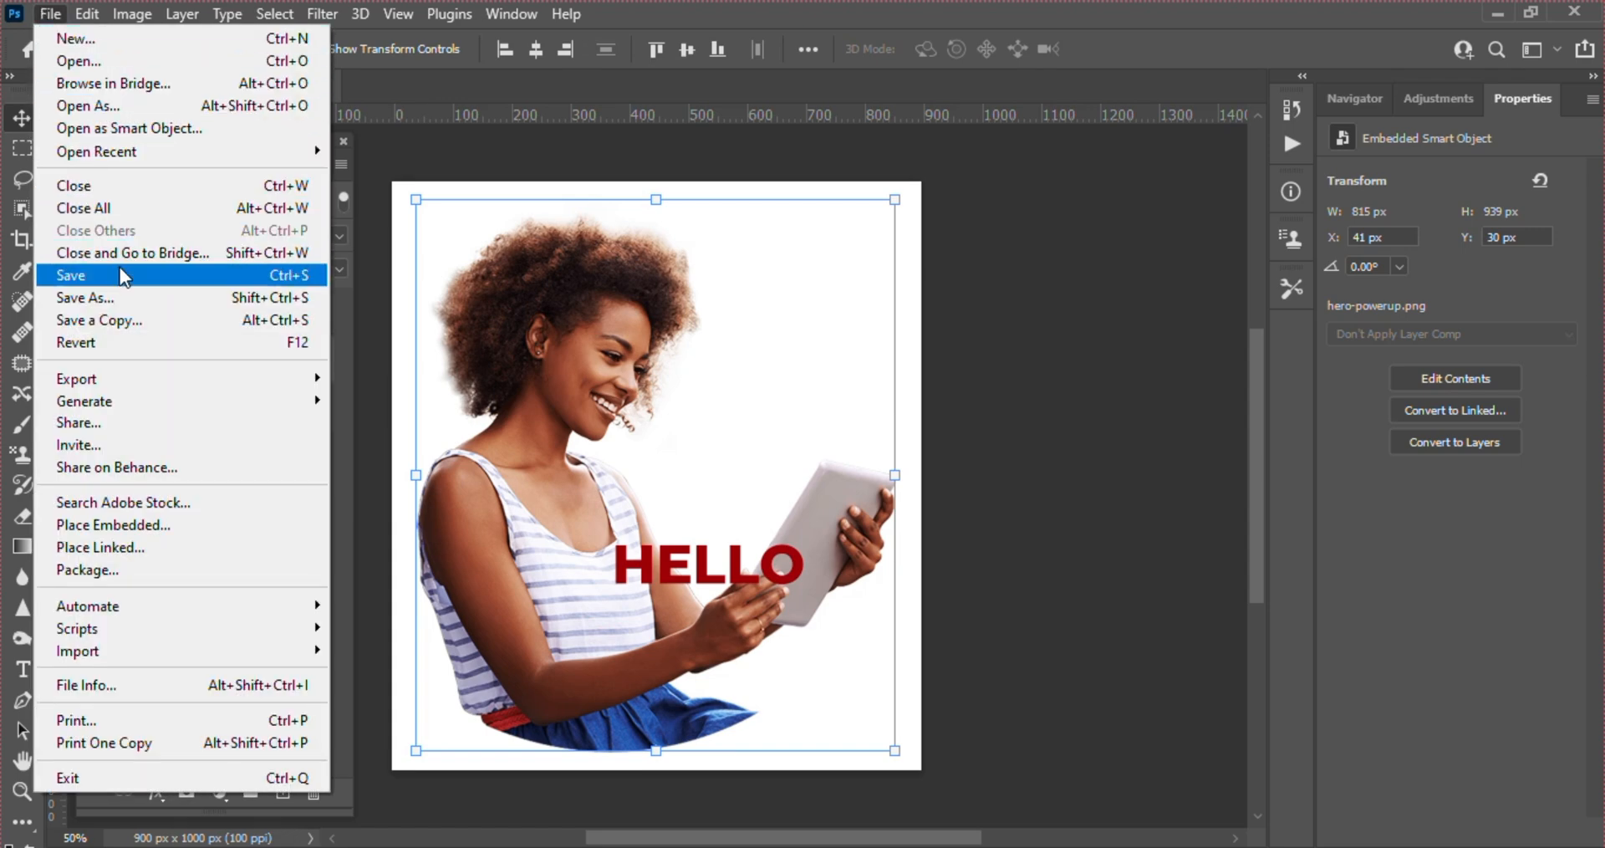
mouse_move(210, 385)
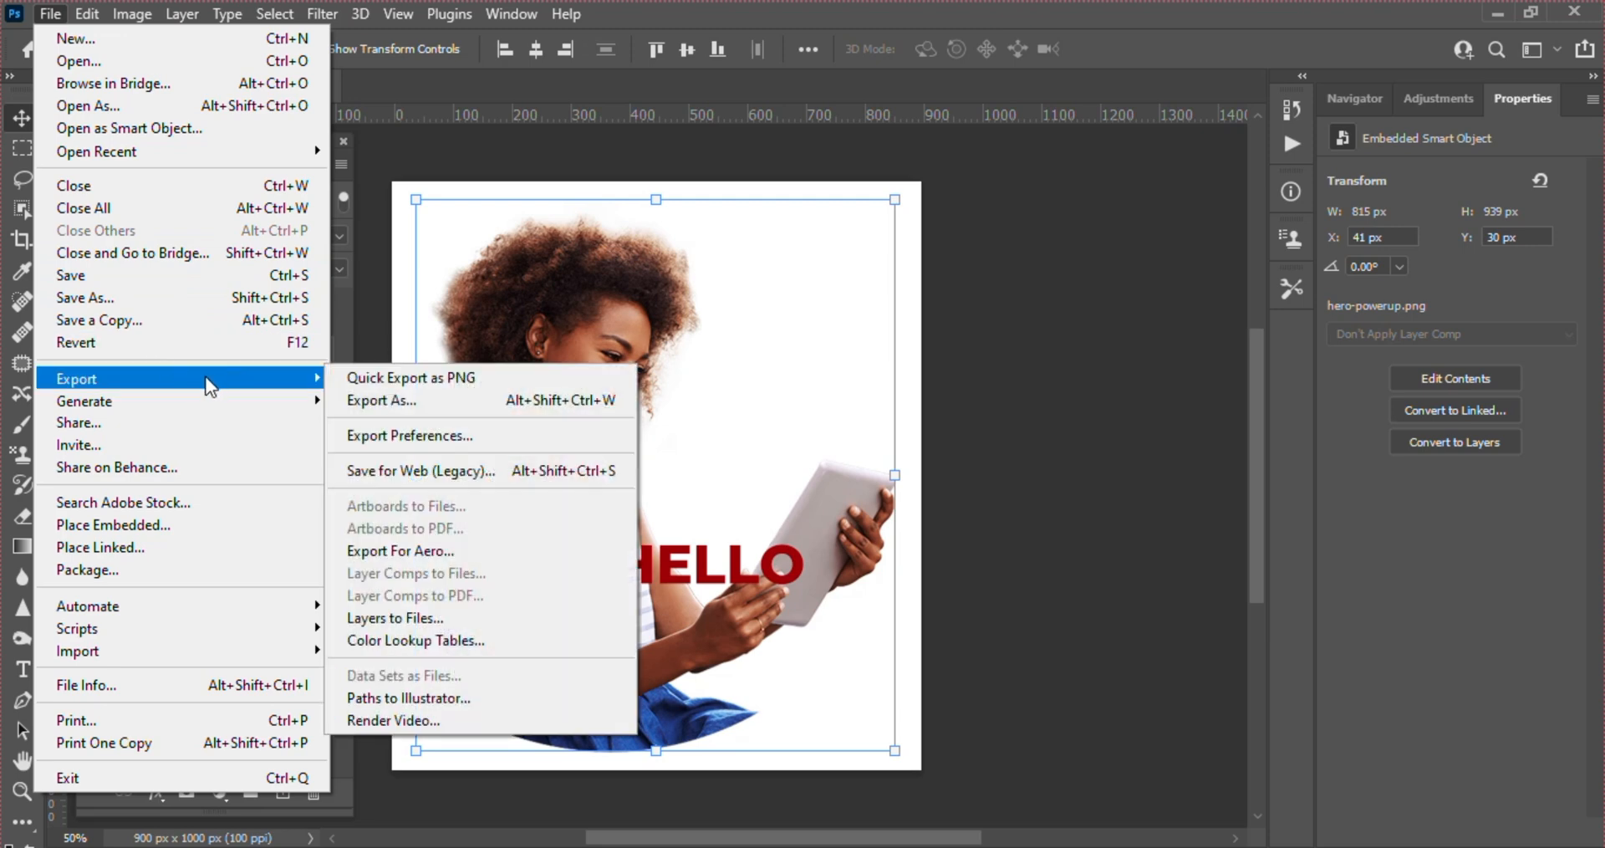
click(400, 408)
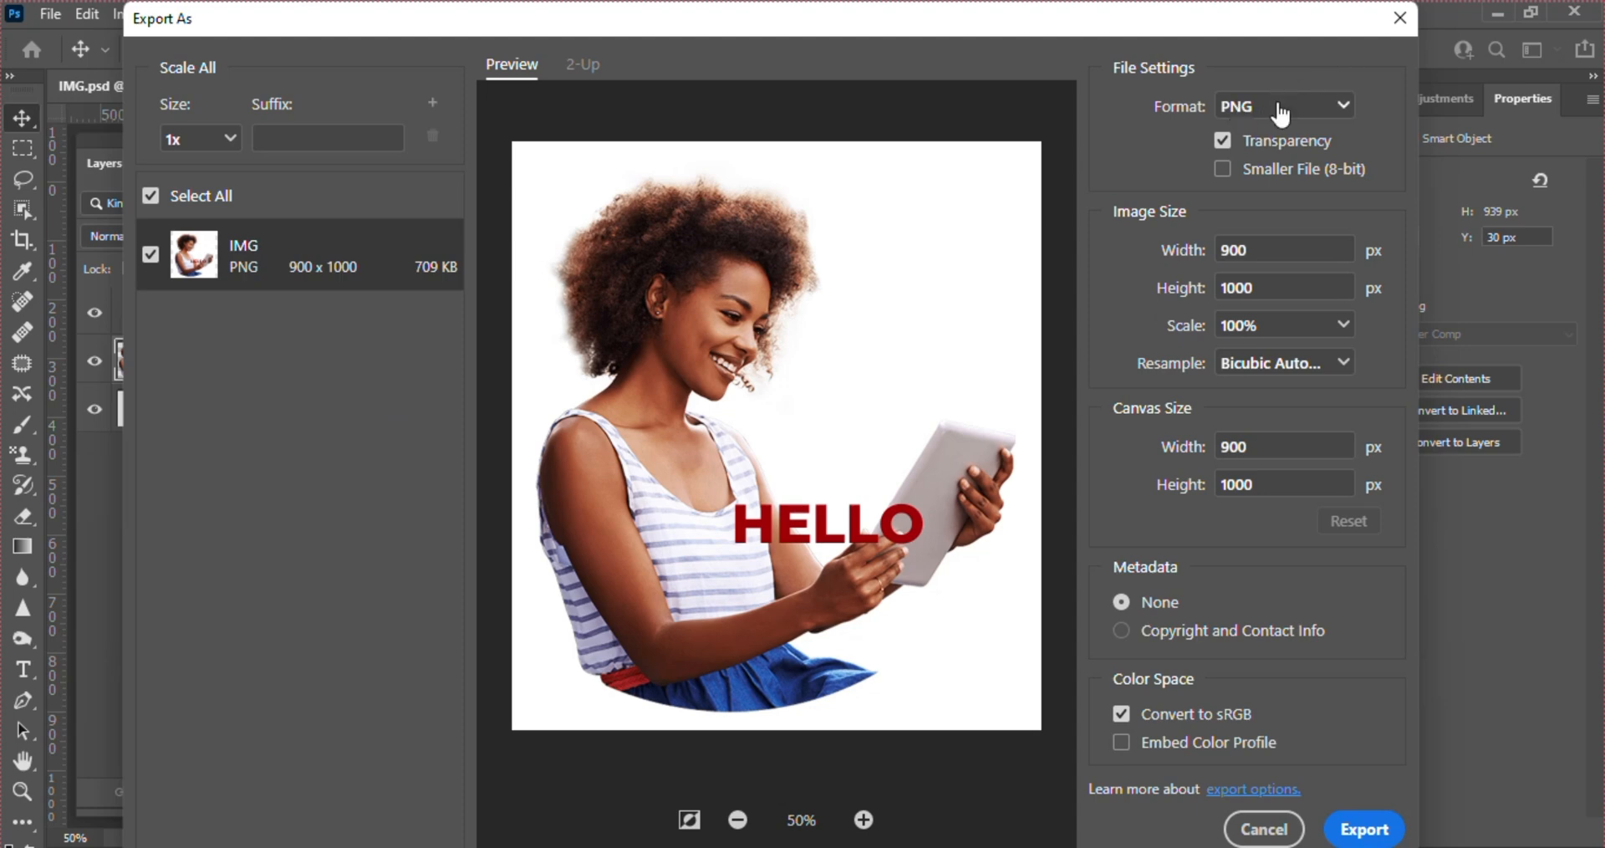
click(1280, 112)
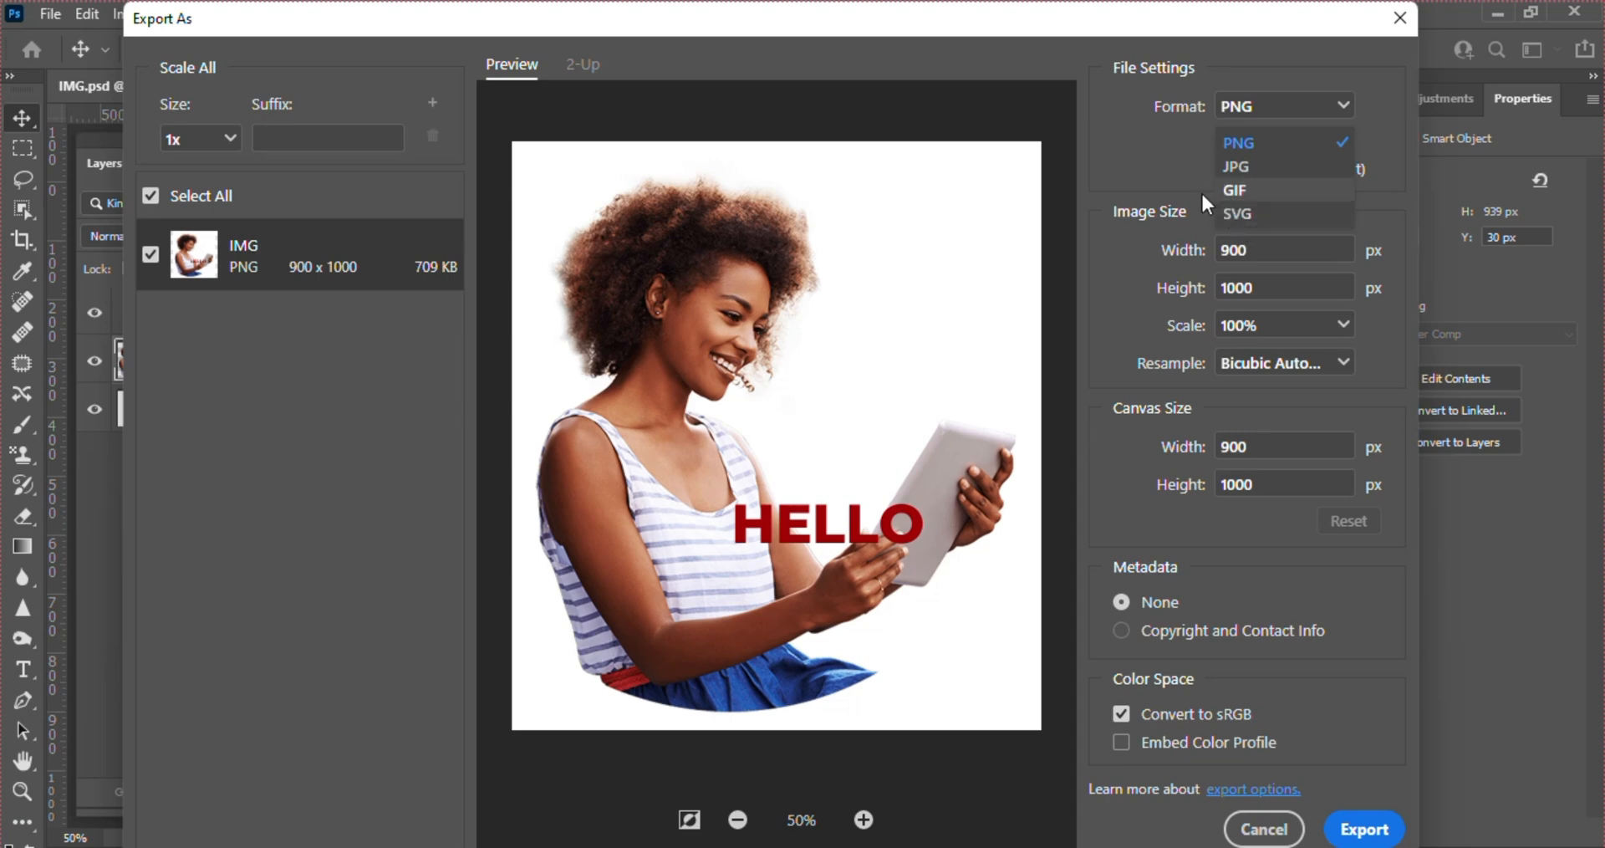
click(1166, 158)
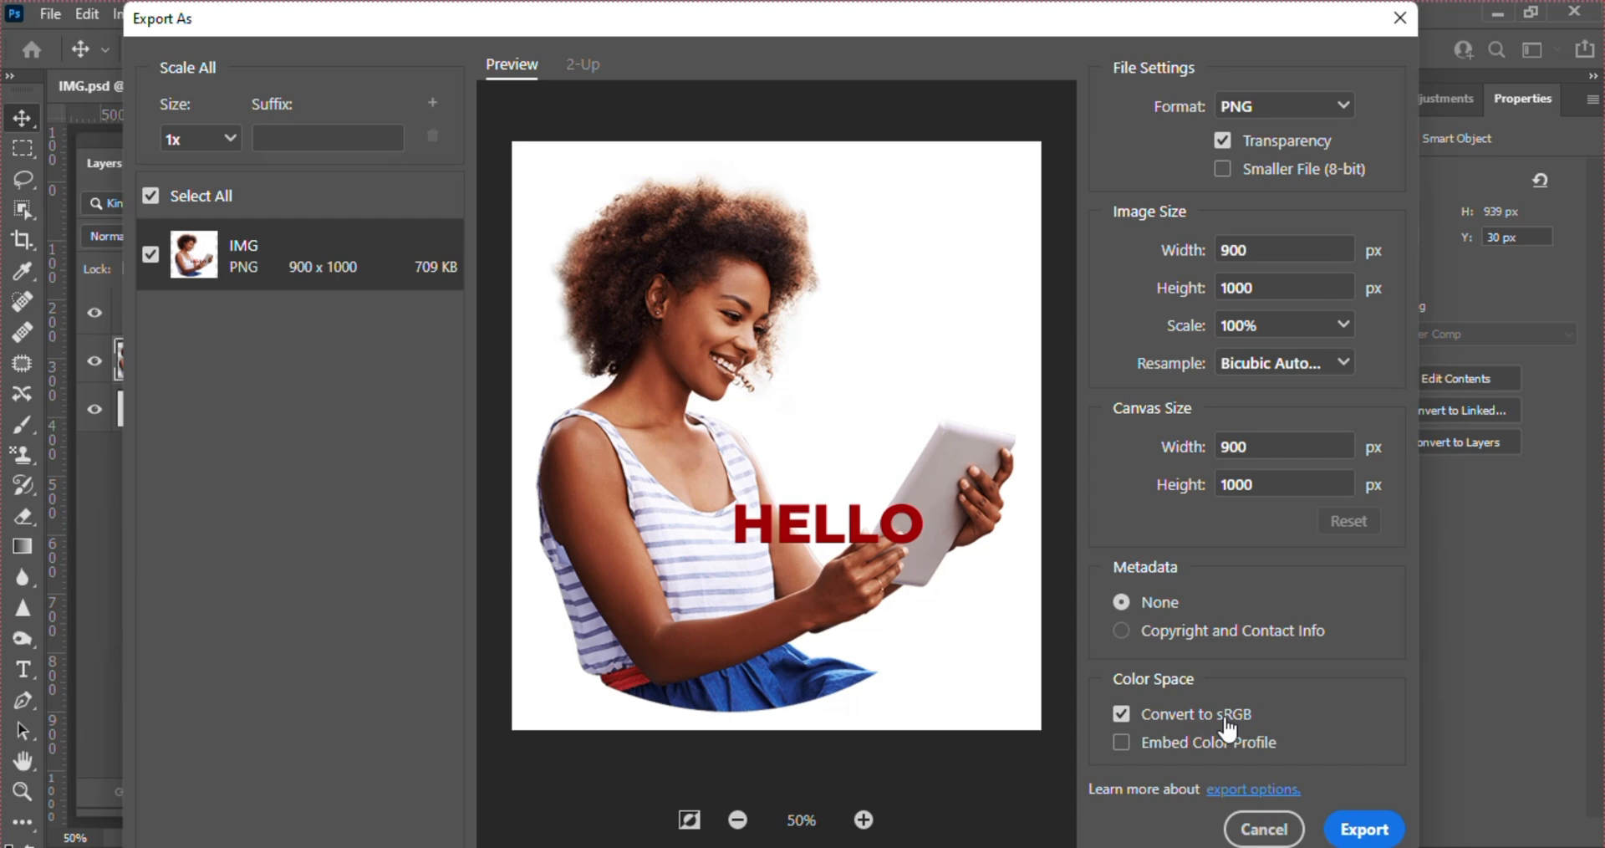
click(1122, 741)
click(1375, 834)
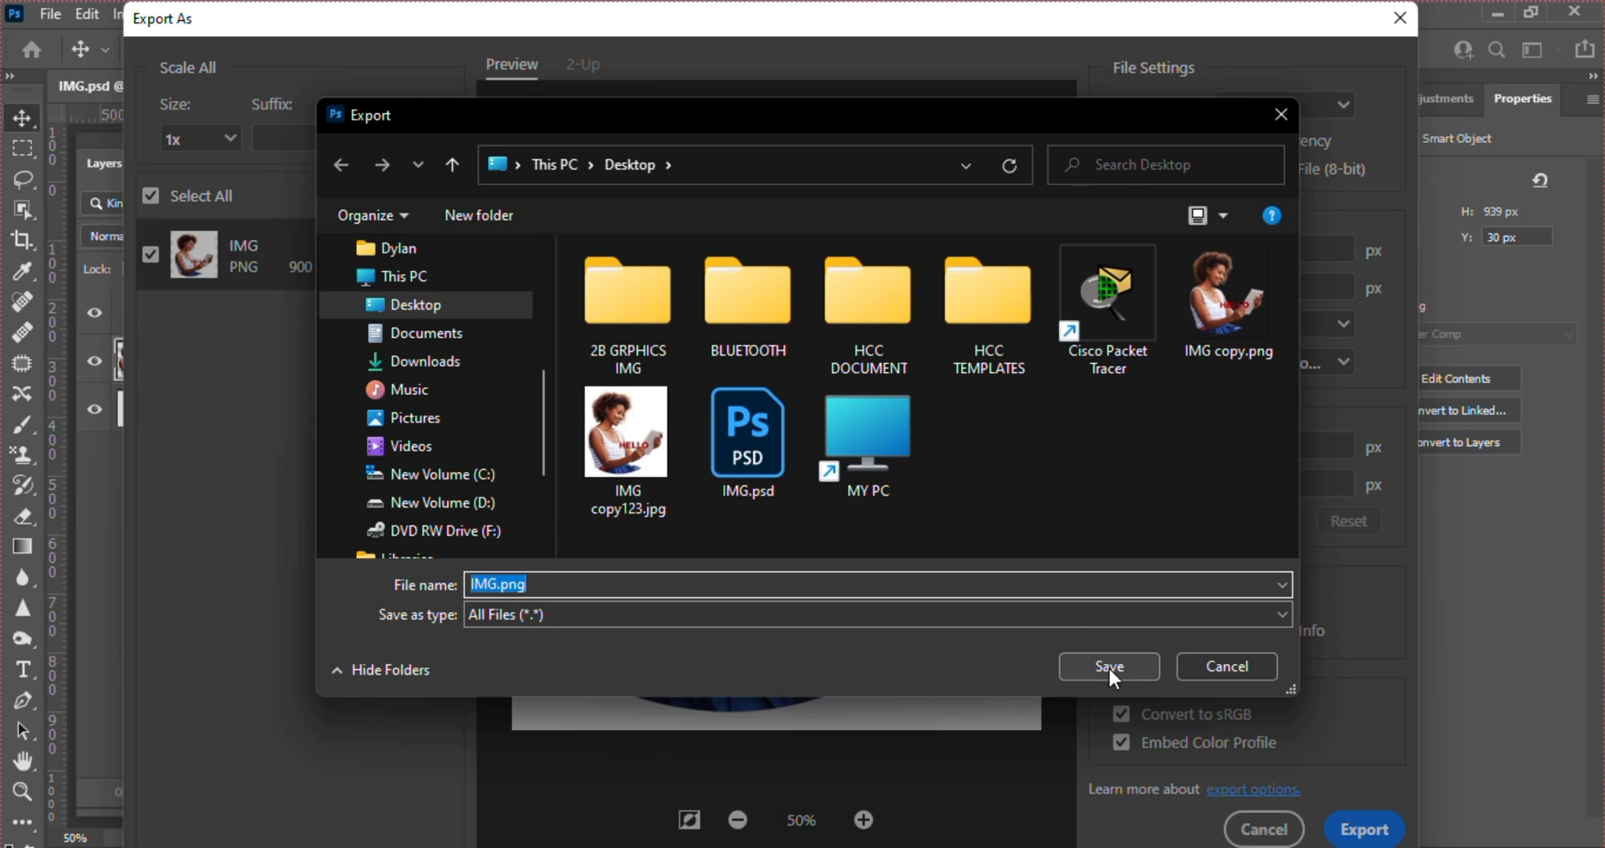
click(1108, 667)
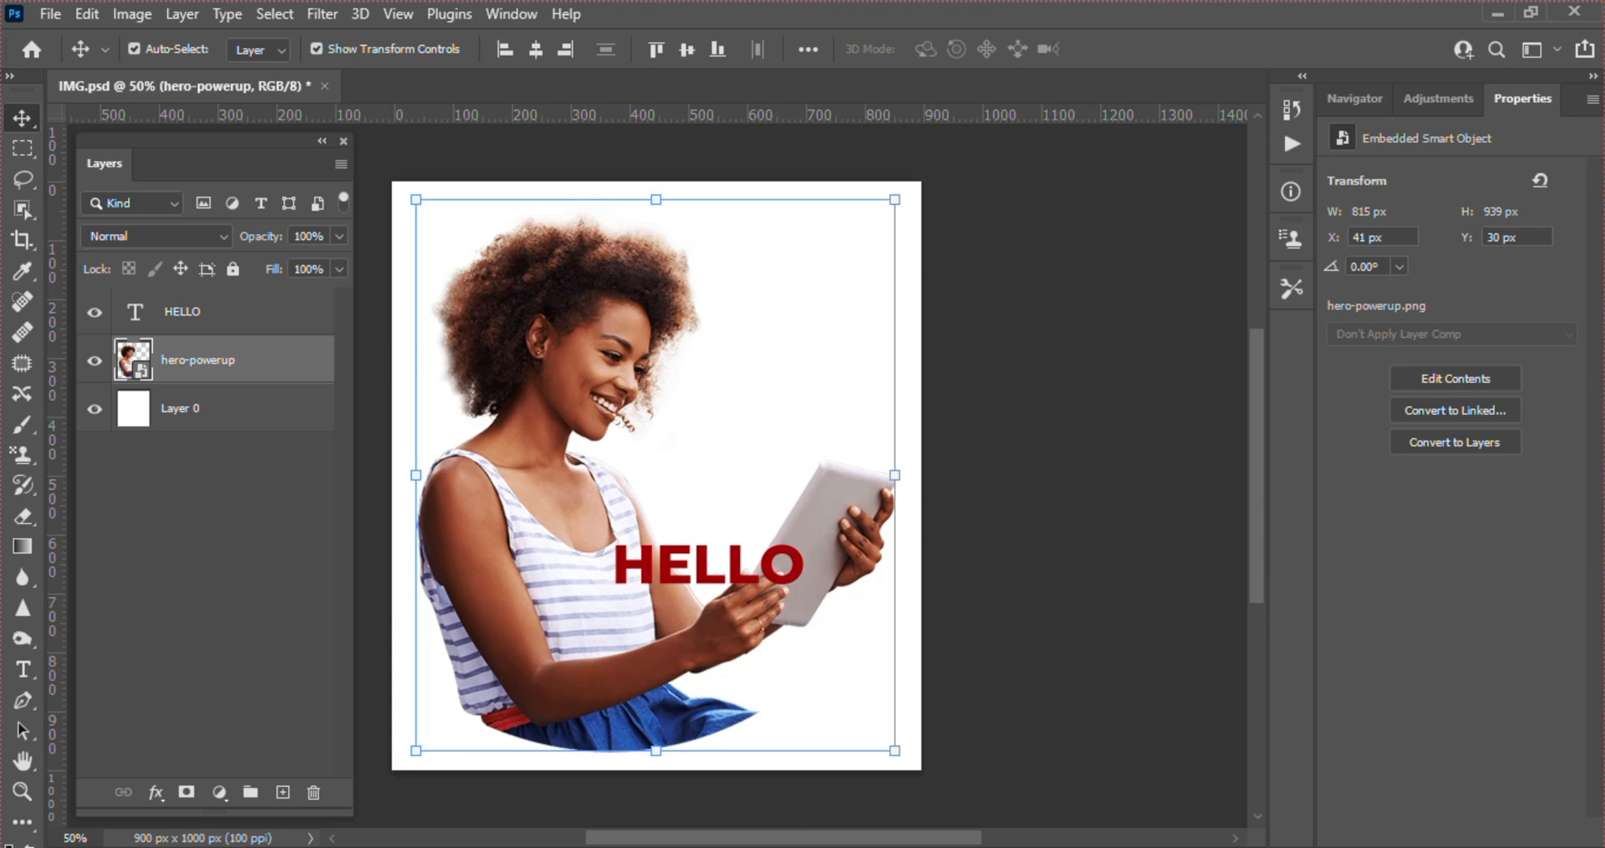
Switch to the Desktop folder in File Explorer to examine the saved image files, and open IMG.psd from it
click(808, 846)
drag(970, 391, 967, 234)
click(888, 254)
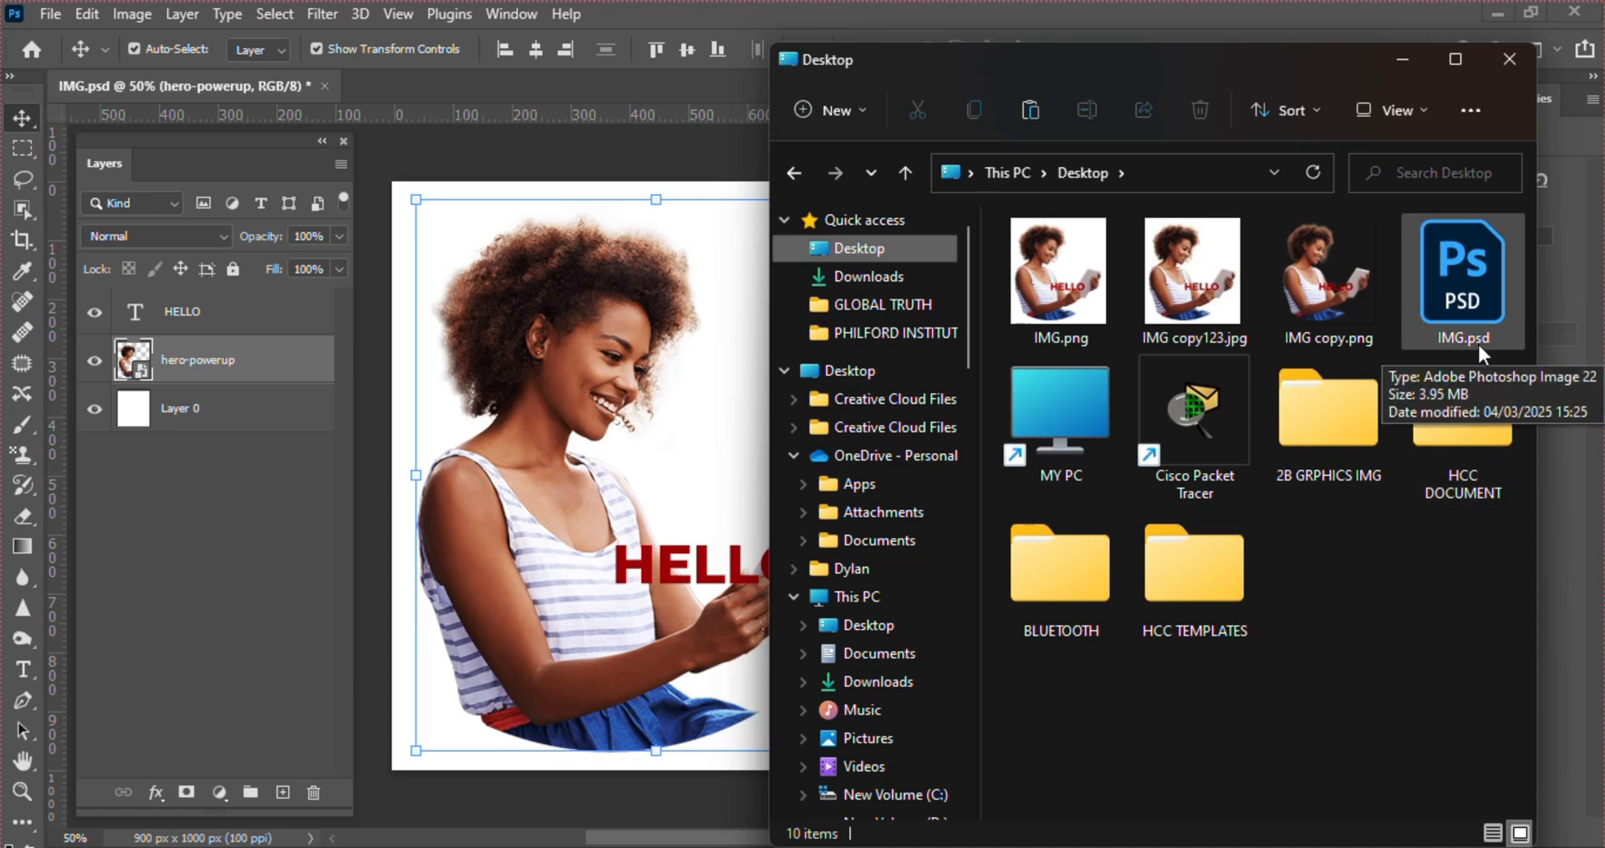
double_click(1456, 301)
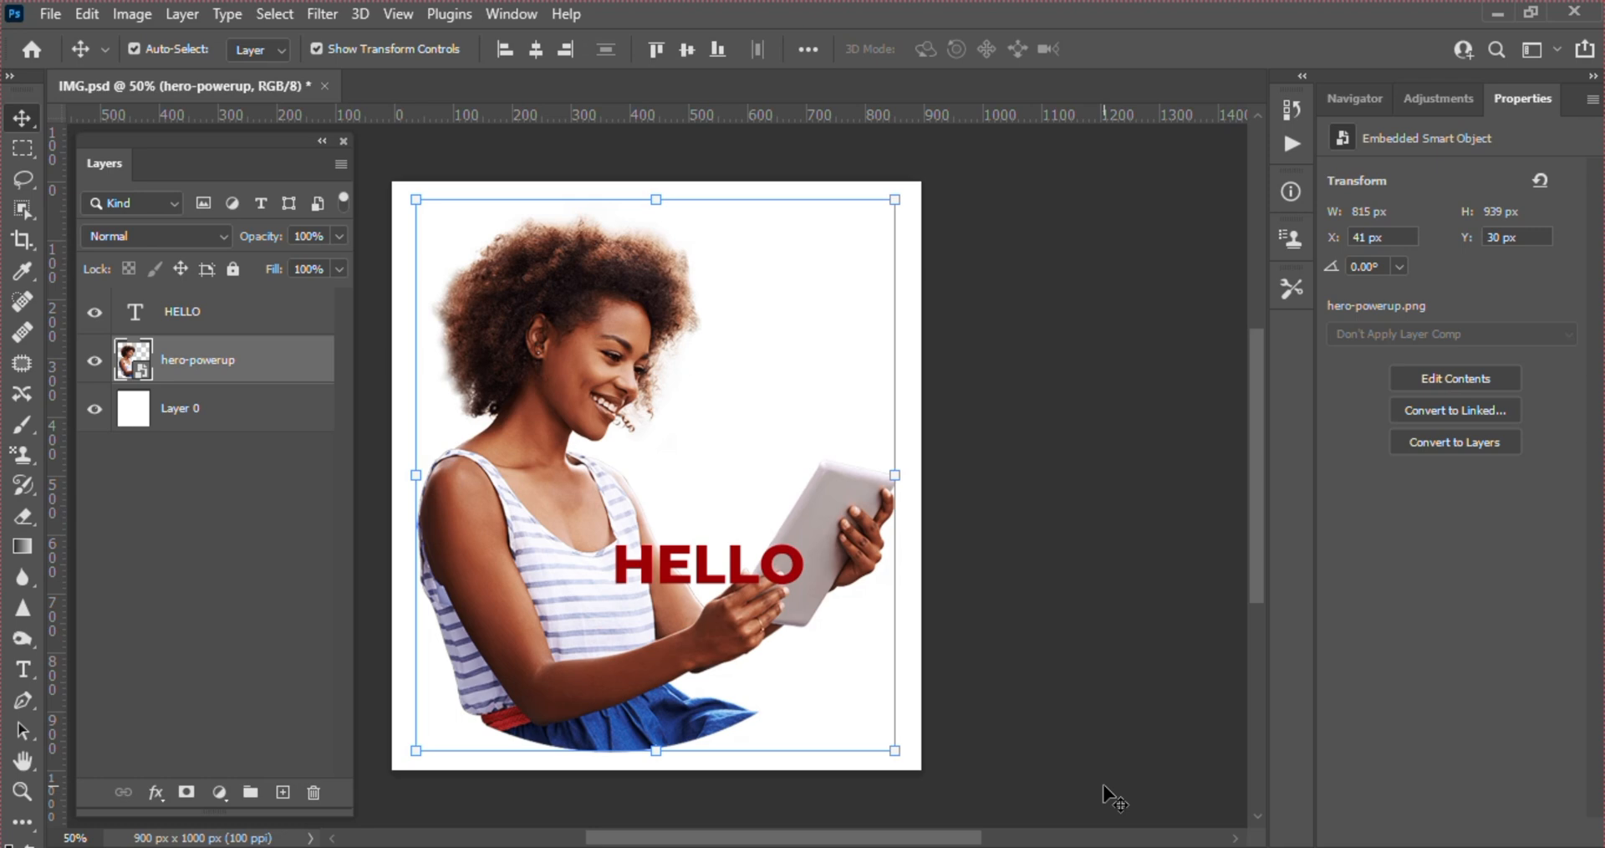
Deselect the hero-powerup layer and close the IMG.psd document without saving its changes
click(1112, 798)
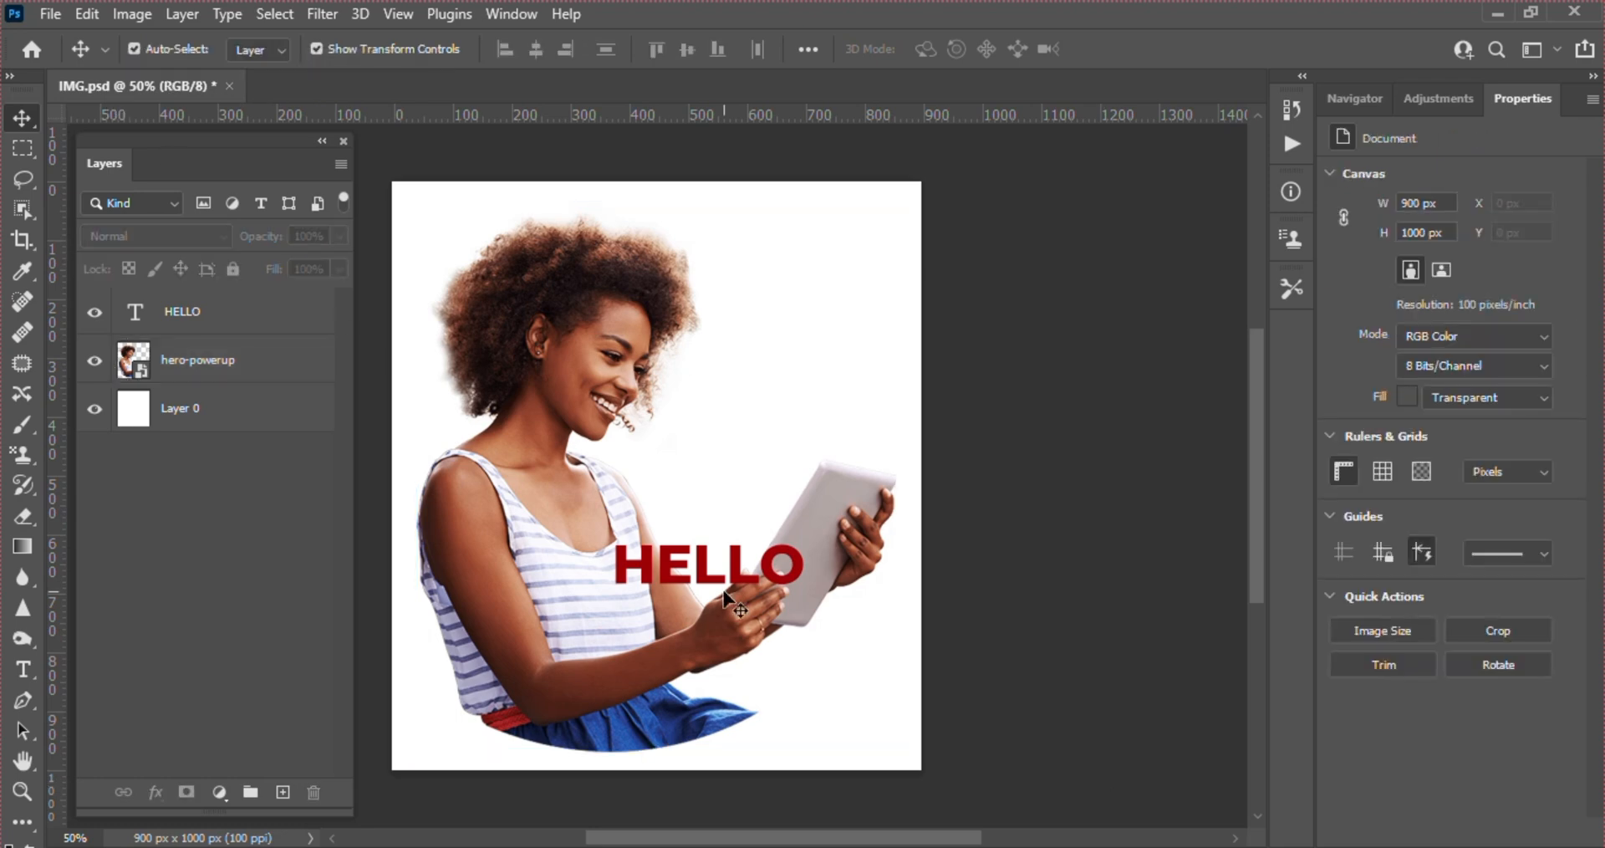
key(ctrl+z)
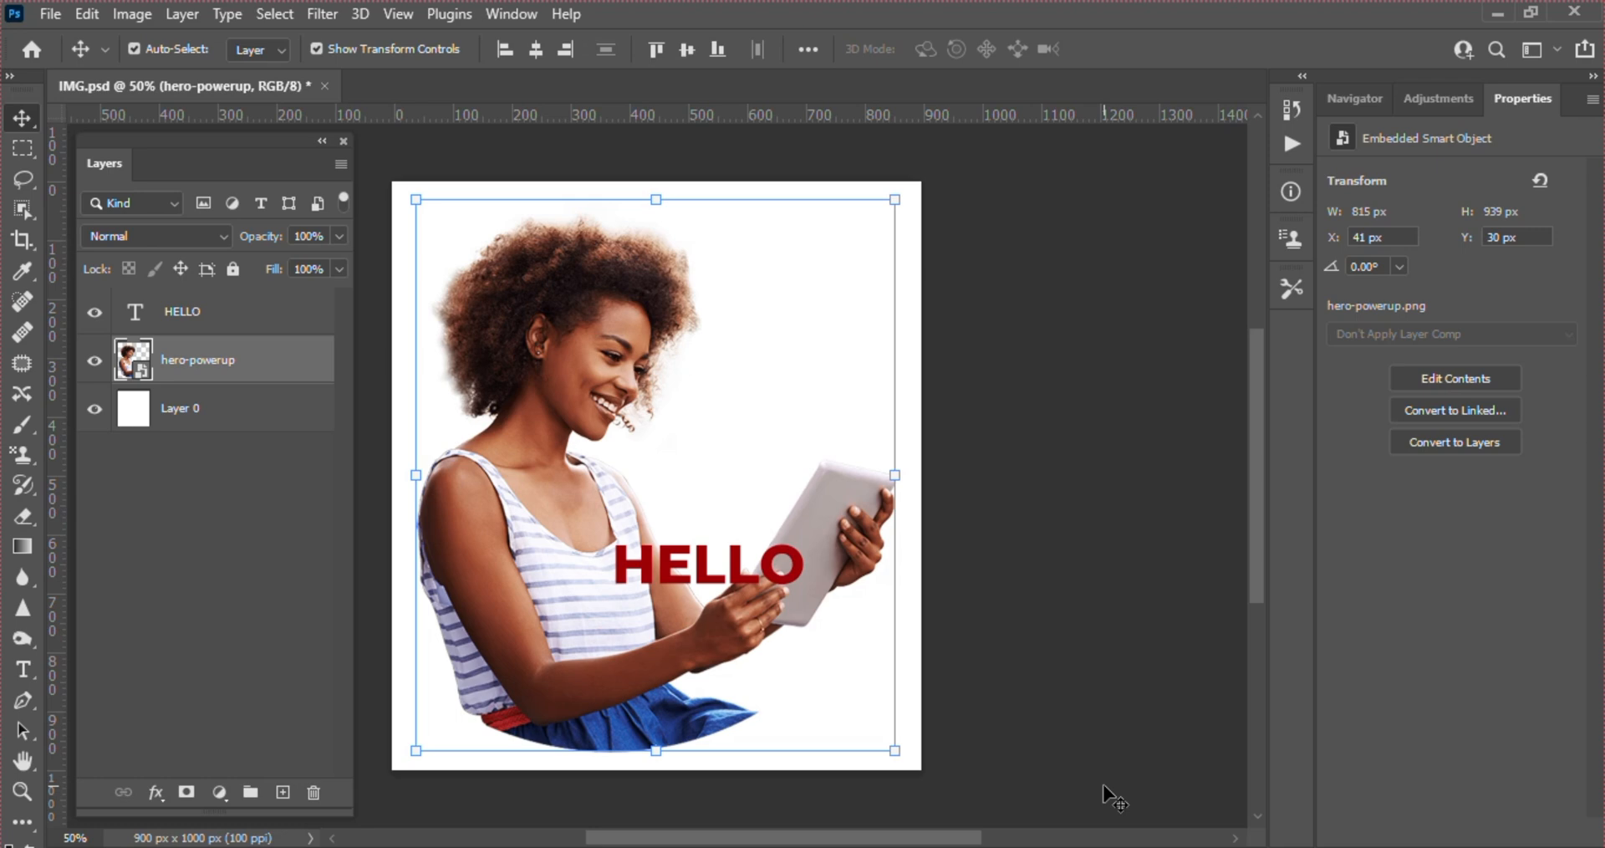
click(1114, 799)
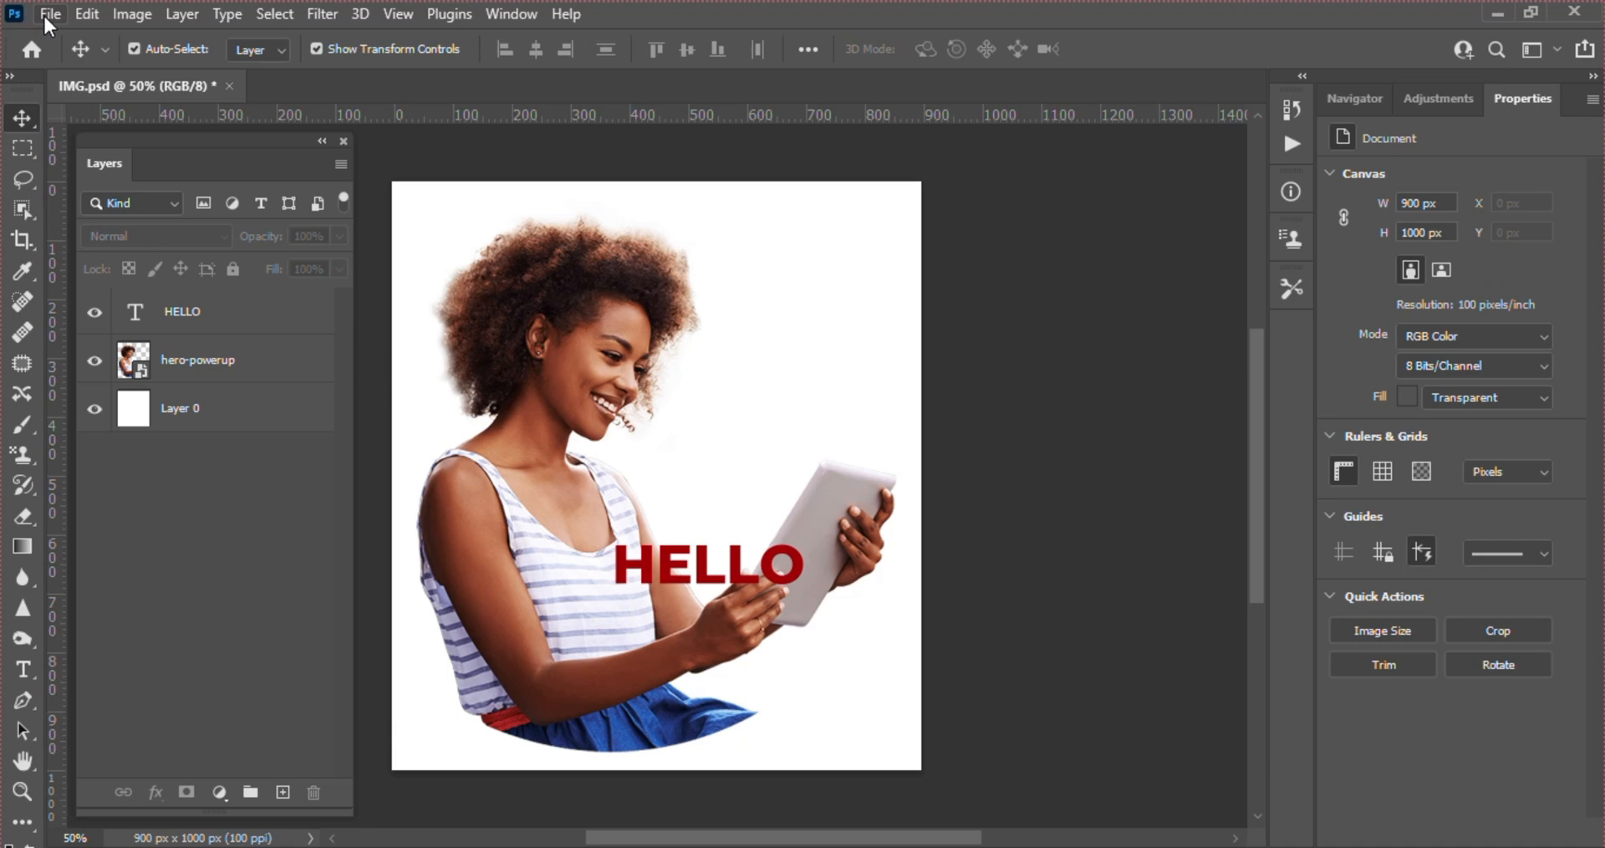
click(227, 86)
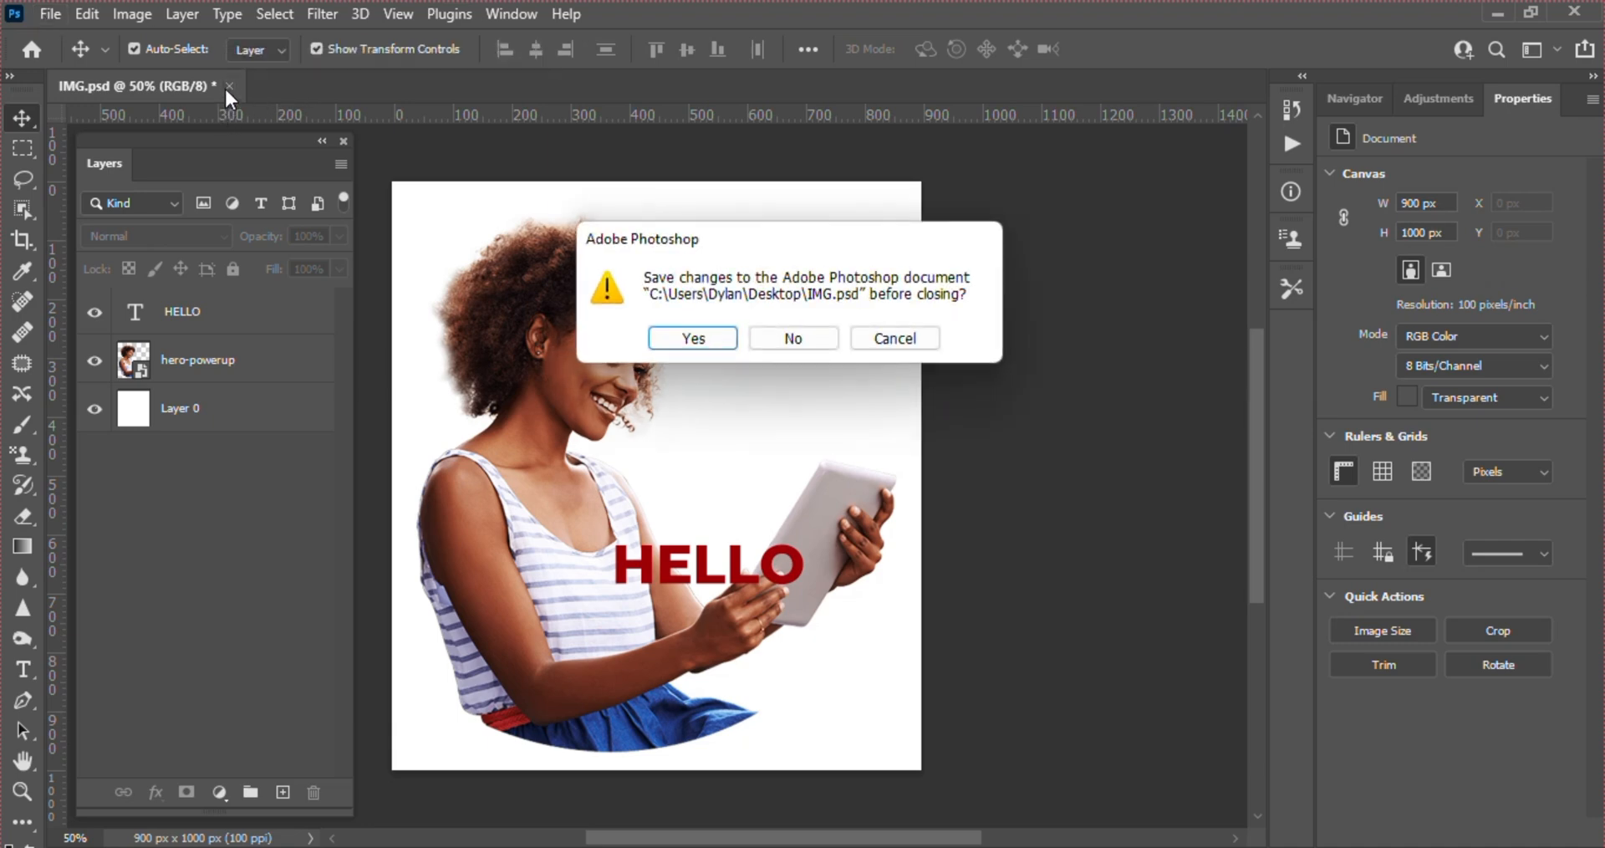
click(795, 339)
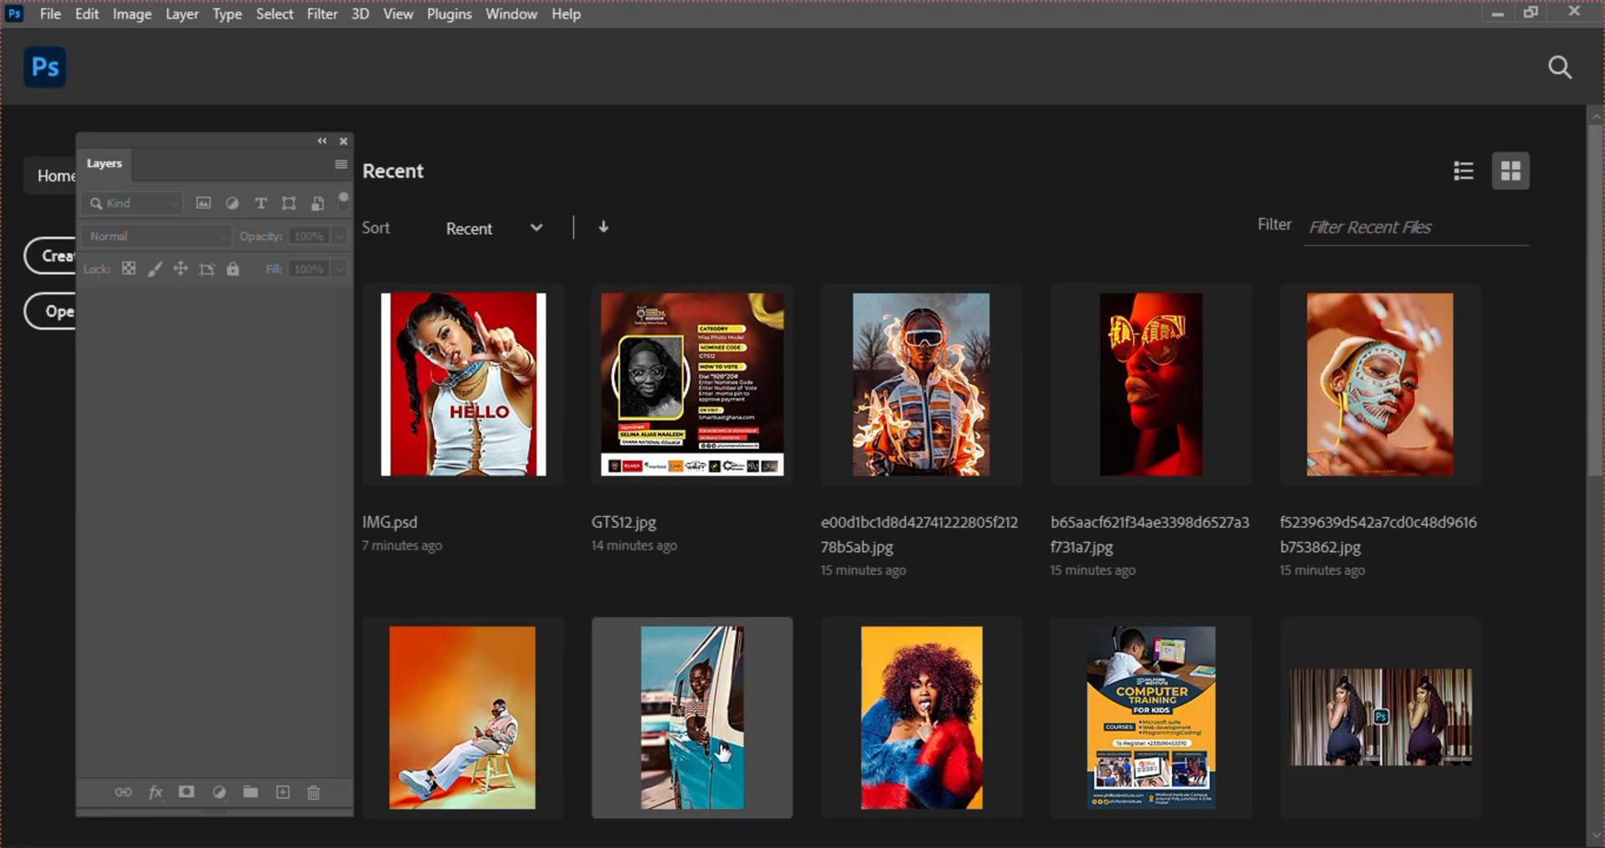
Reopen IMG.psd from the recent files to check its editable layers, and close it again
mouse_move(748, 846)
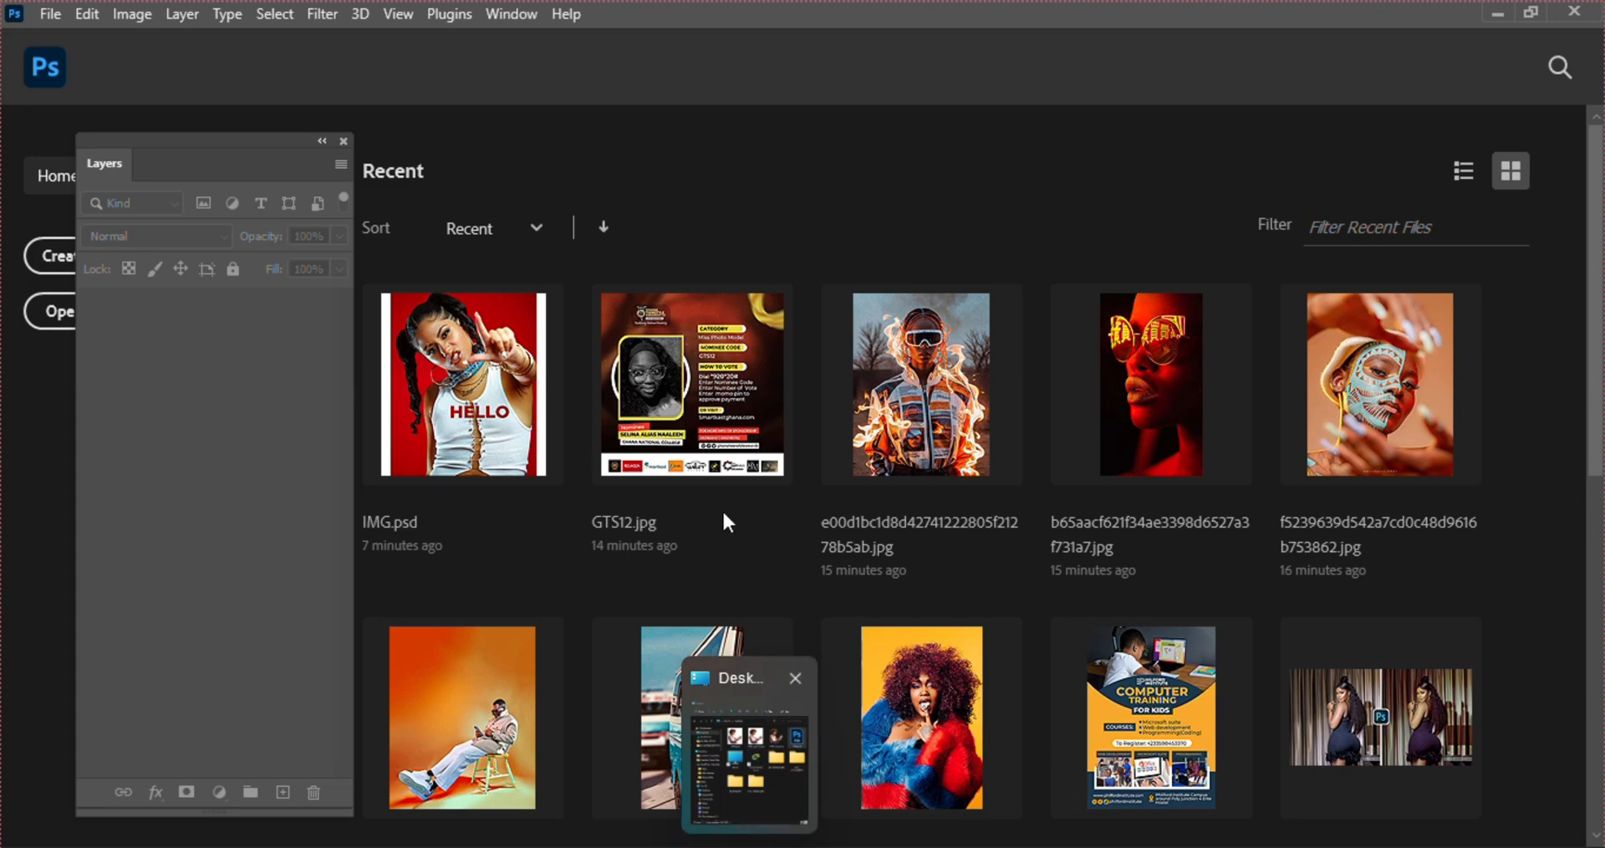
click(473, 422)
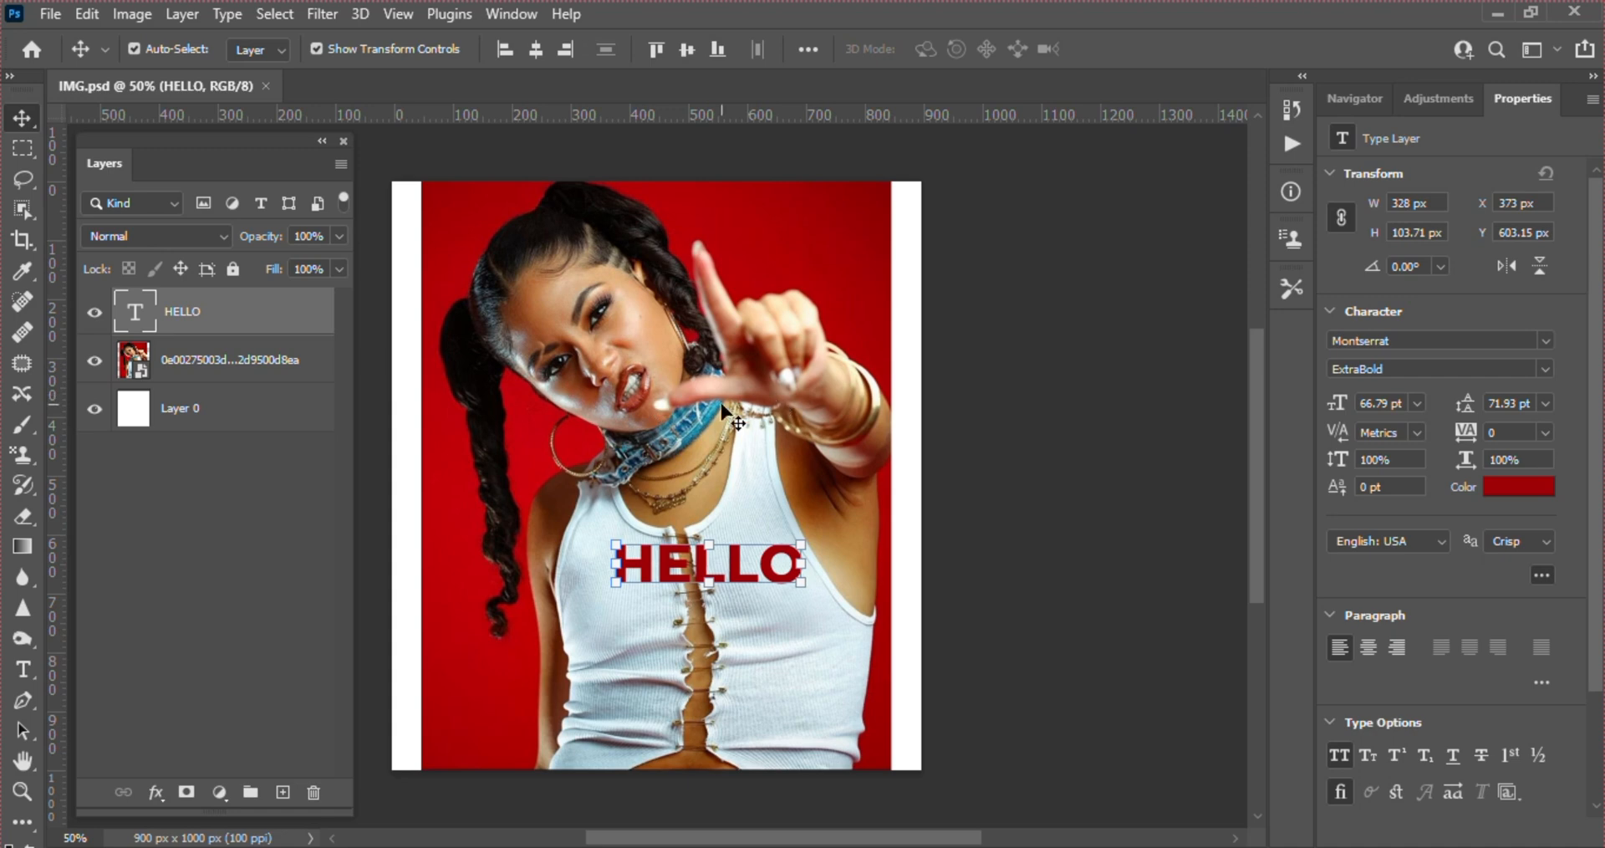
click(679, 407)
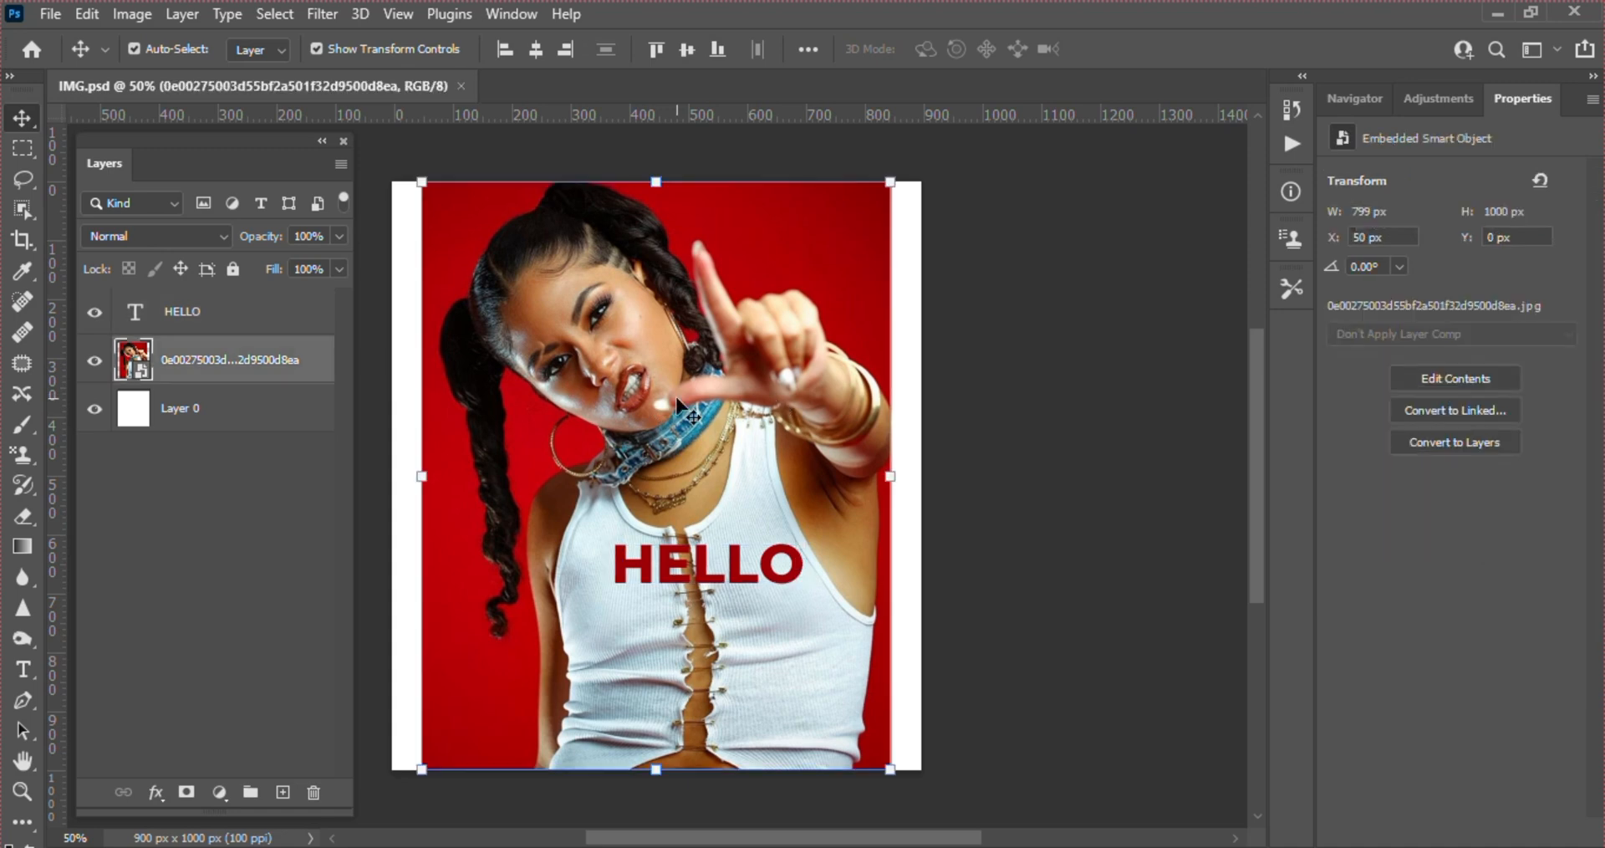
click(460, 85)
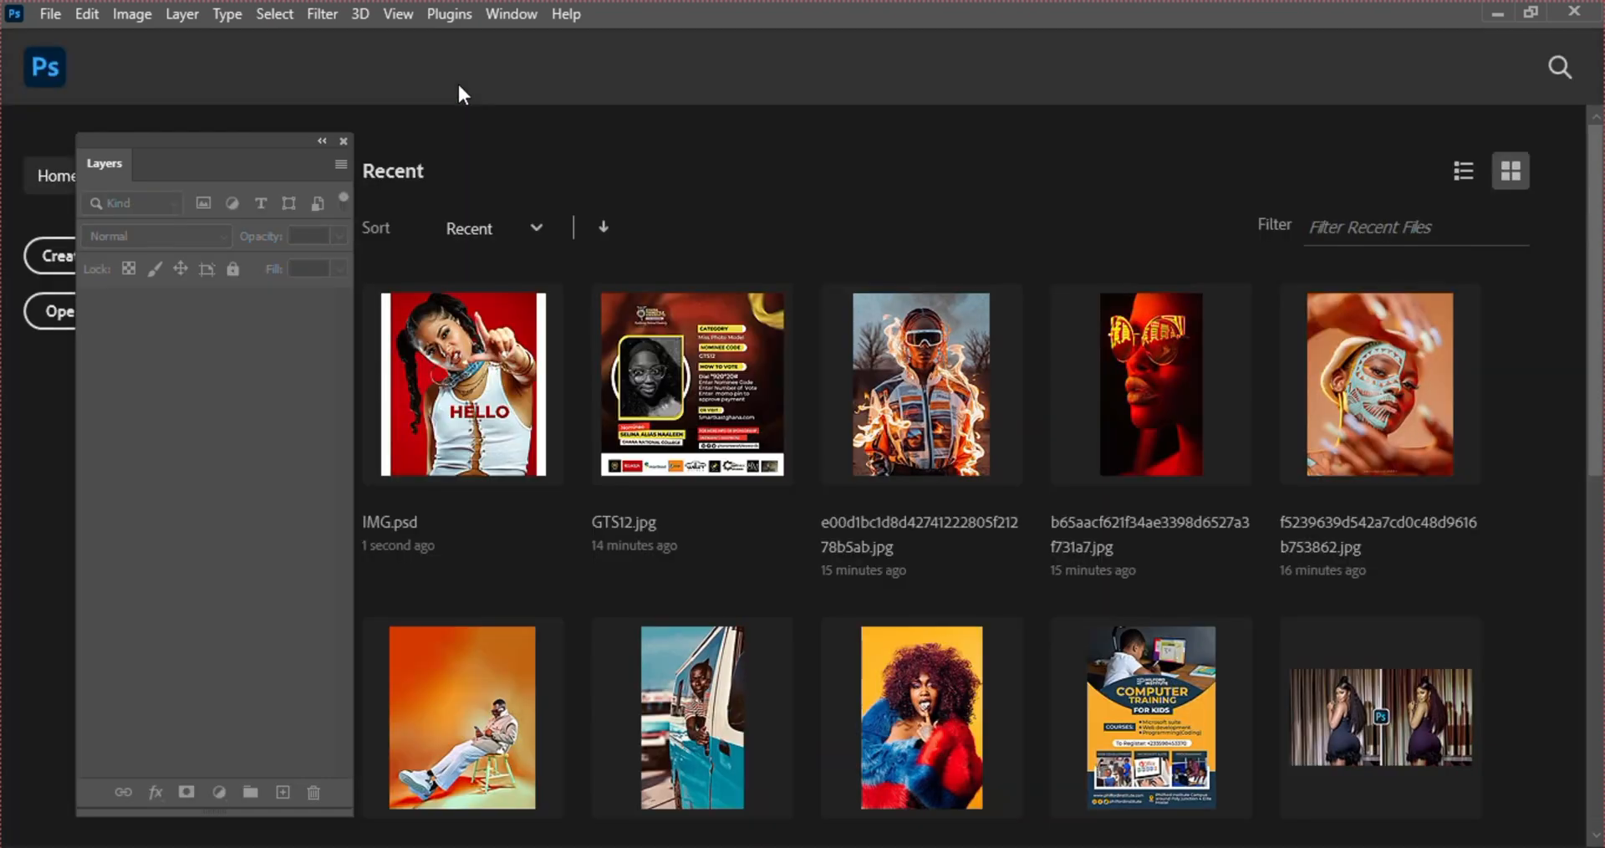
Switch to the Desktop folder in File Explorer and open IMG.psd from there in Photoshop
click(734, 846)
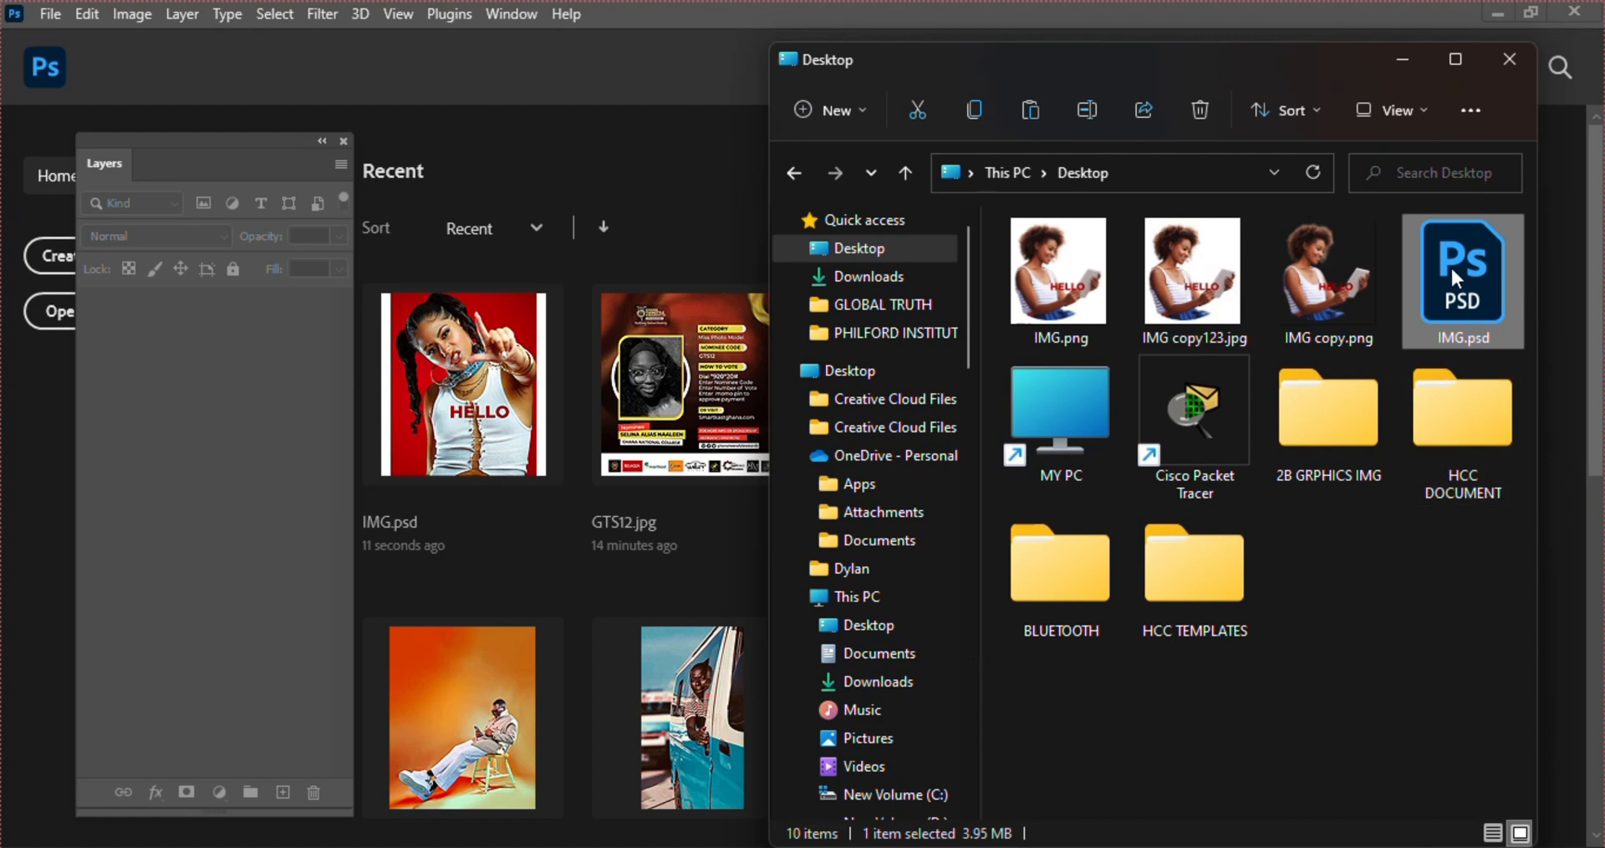
drag(1459, 276, 448, 64)
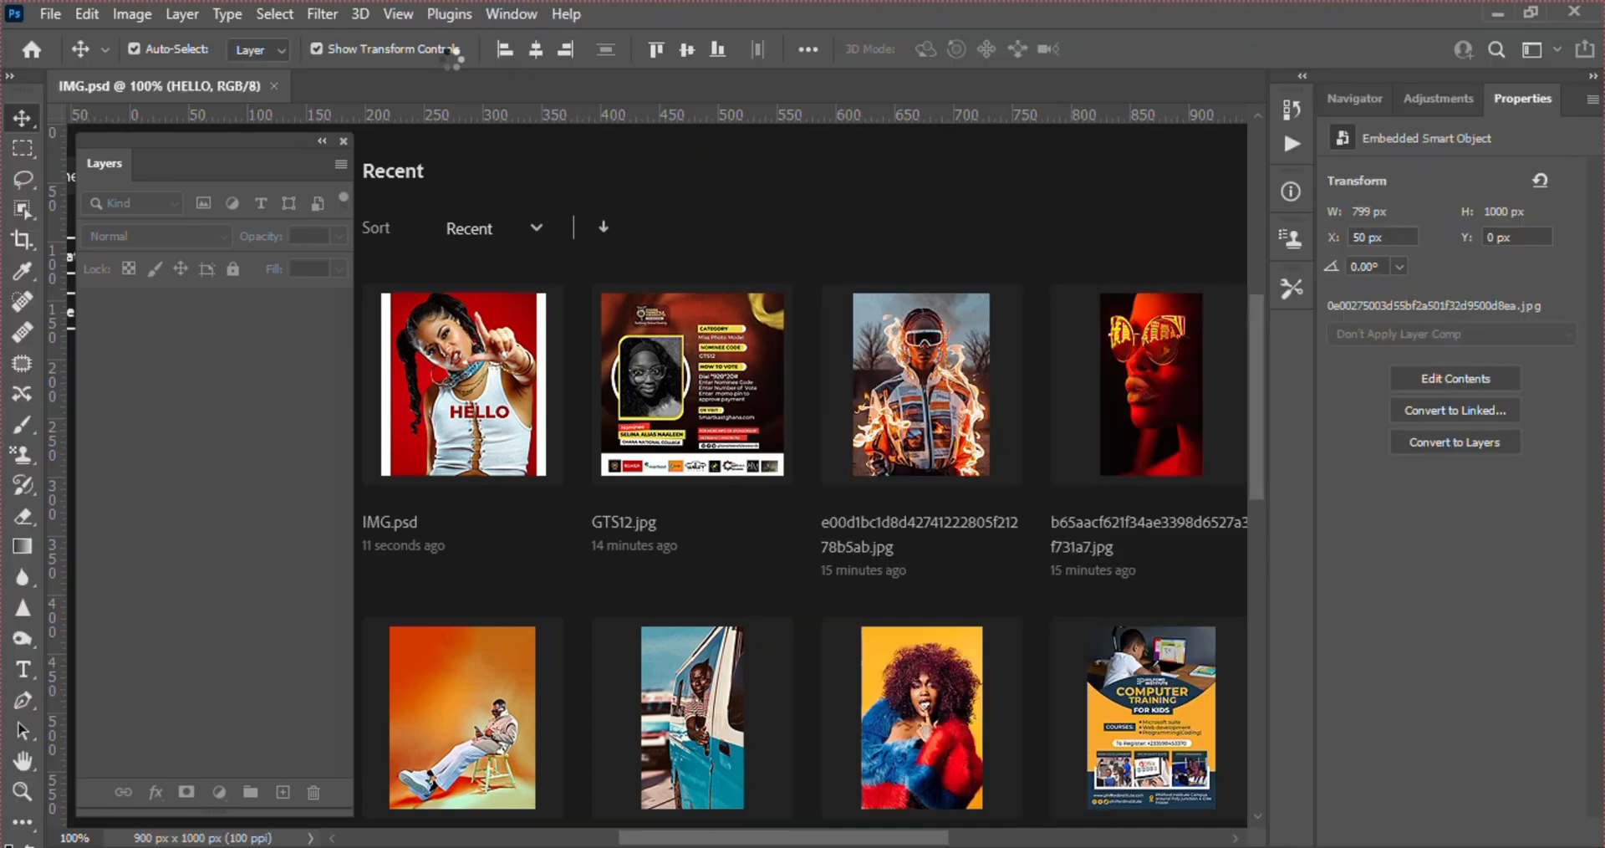
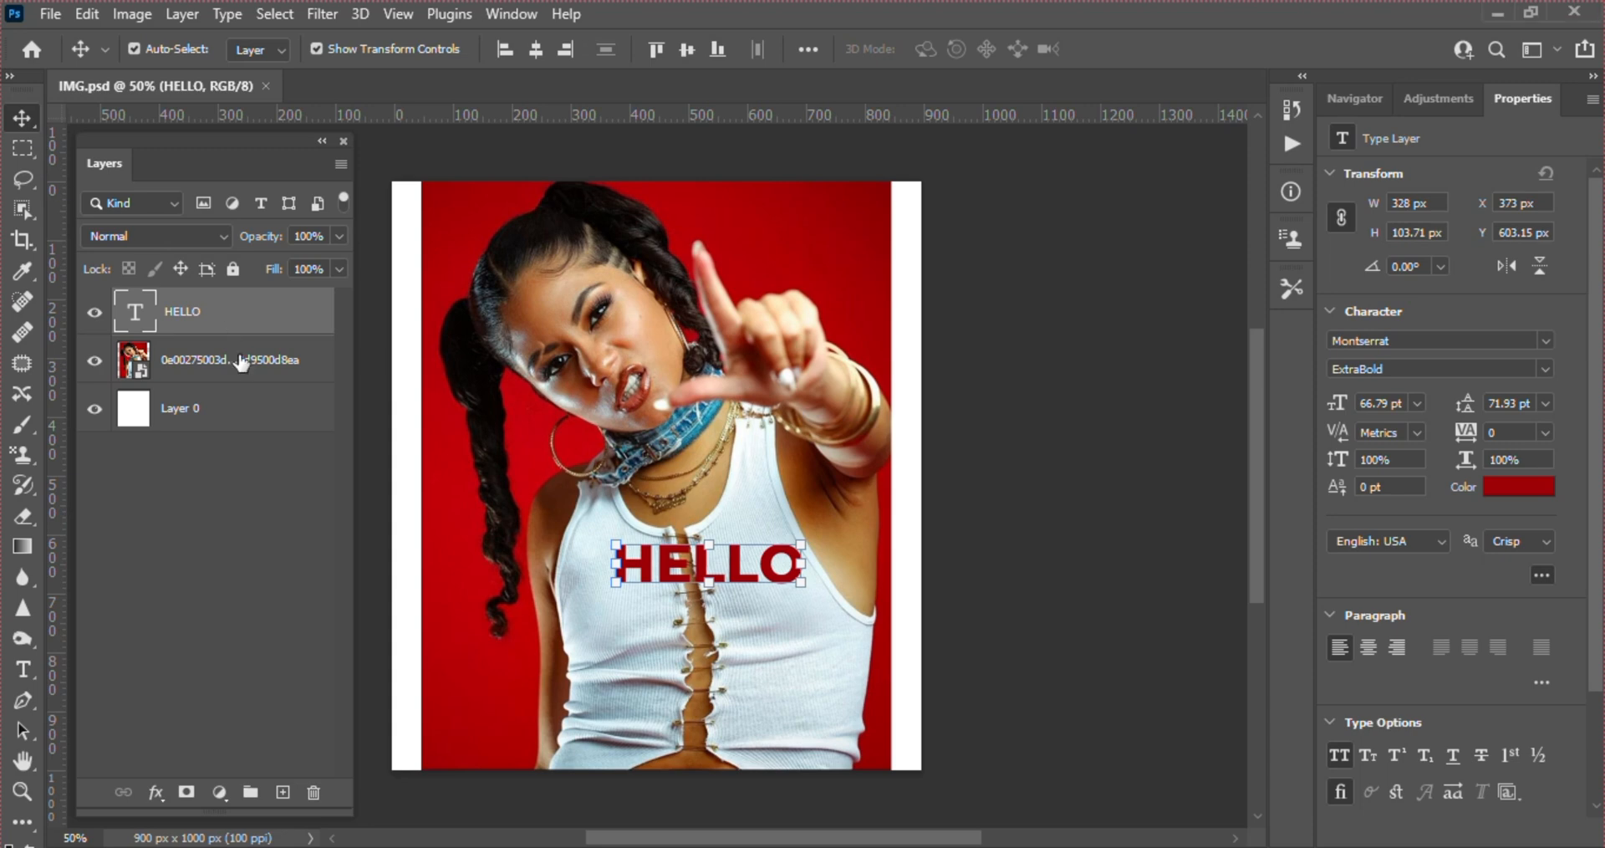
Delete the HELLO text layer and the photo layer, leaving only the white Layer 0
key(Delete)
key(Delete)
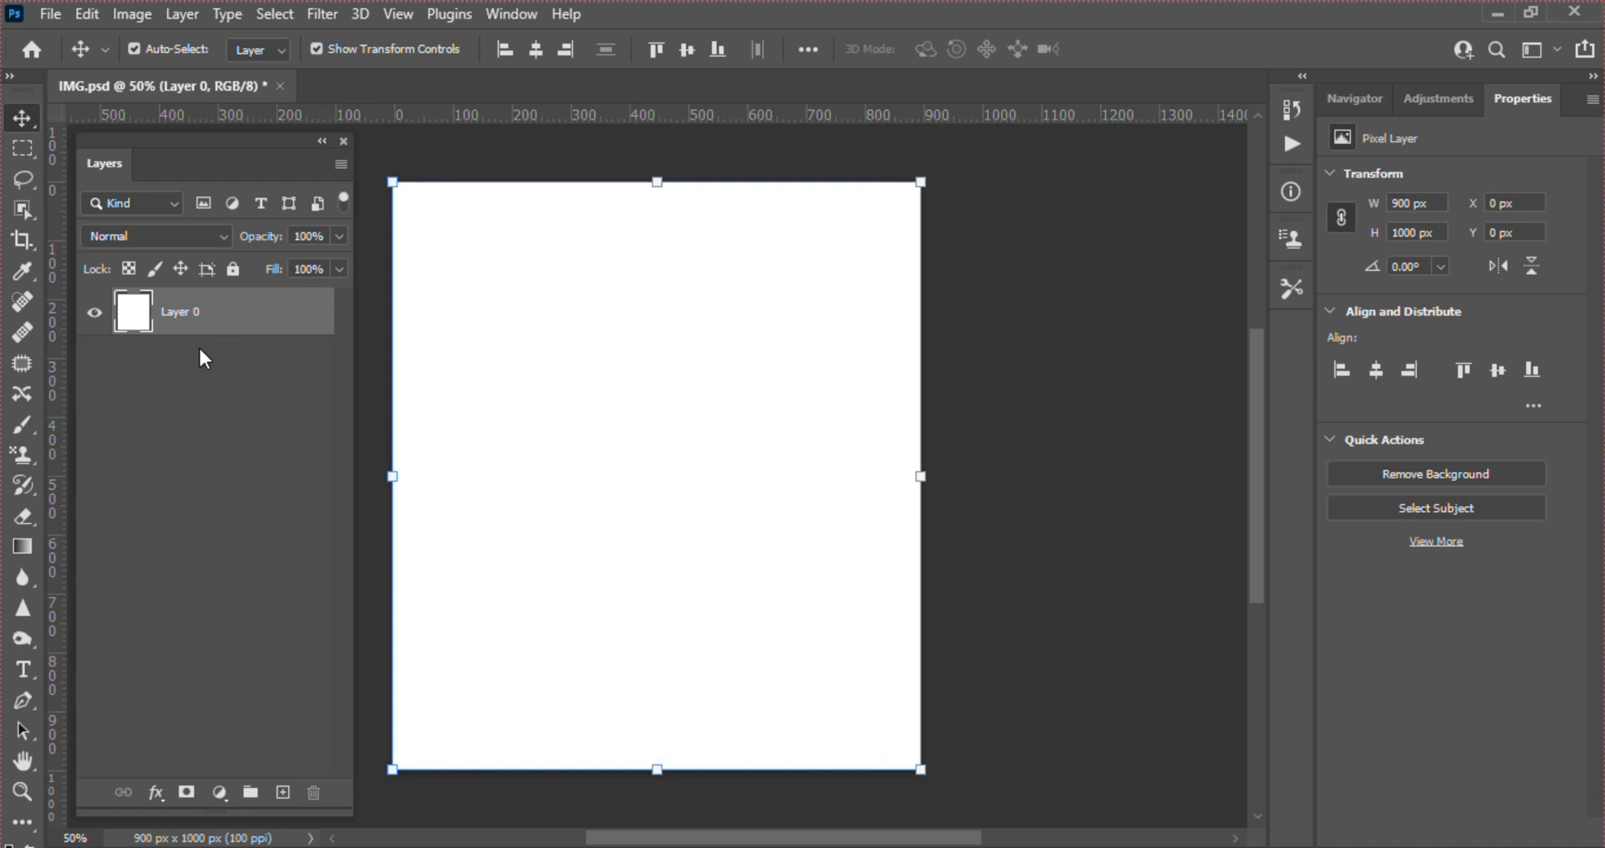
Look through the tool variants of the Move, Marquee, Lasso, Object Selection and healing groups, and return to the Move tool
right_click(28, 123)
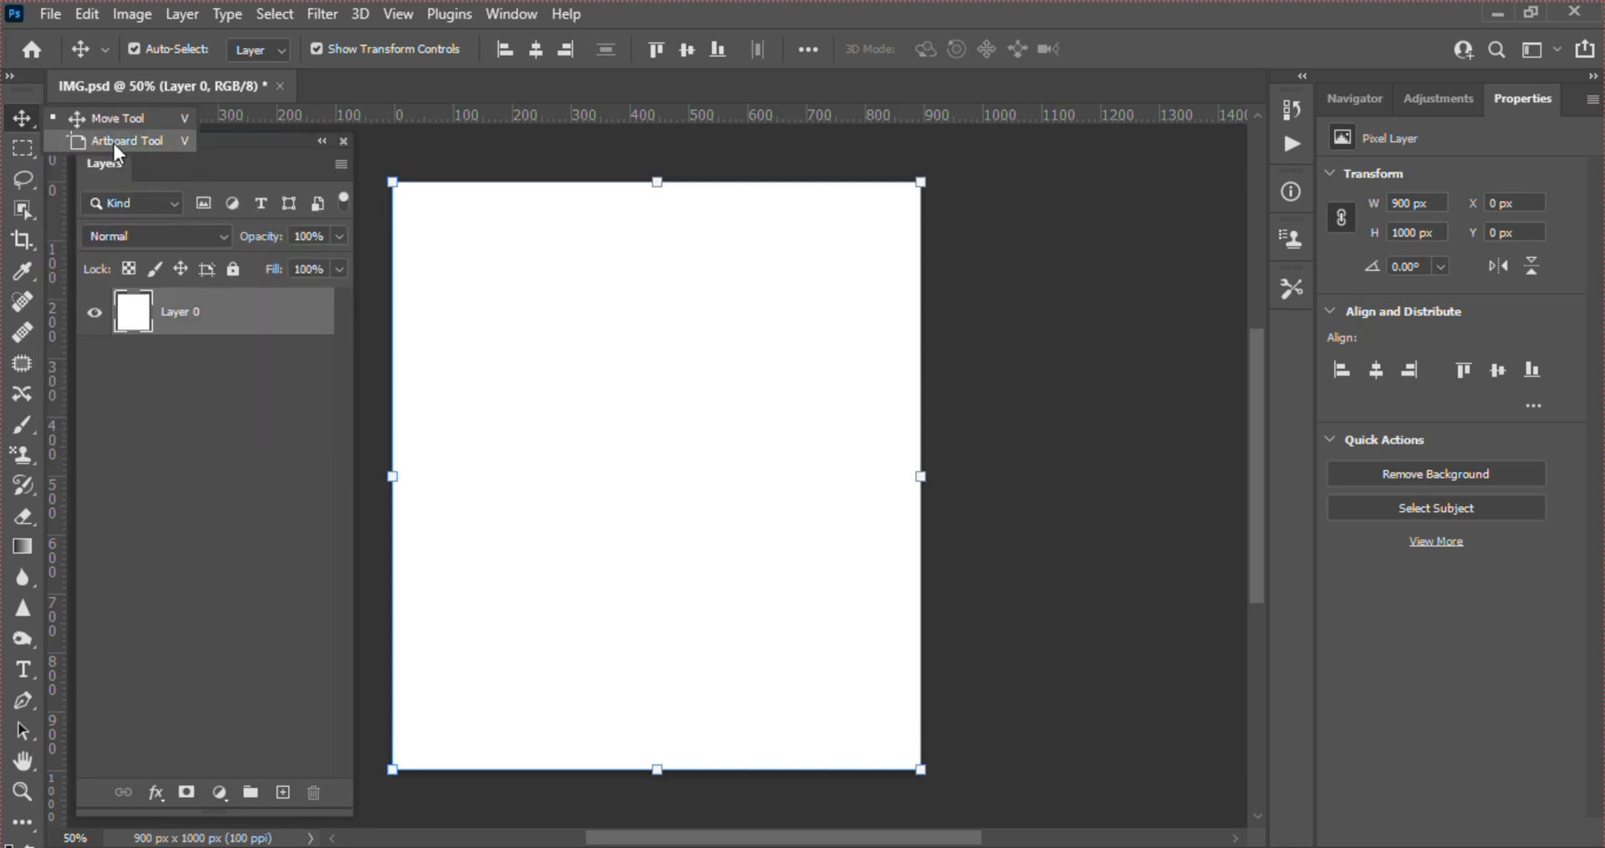
click(18, 148)
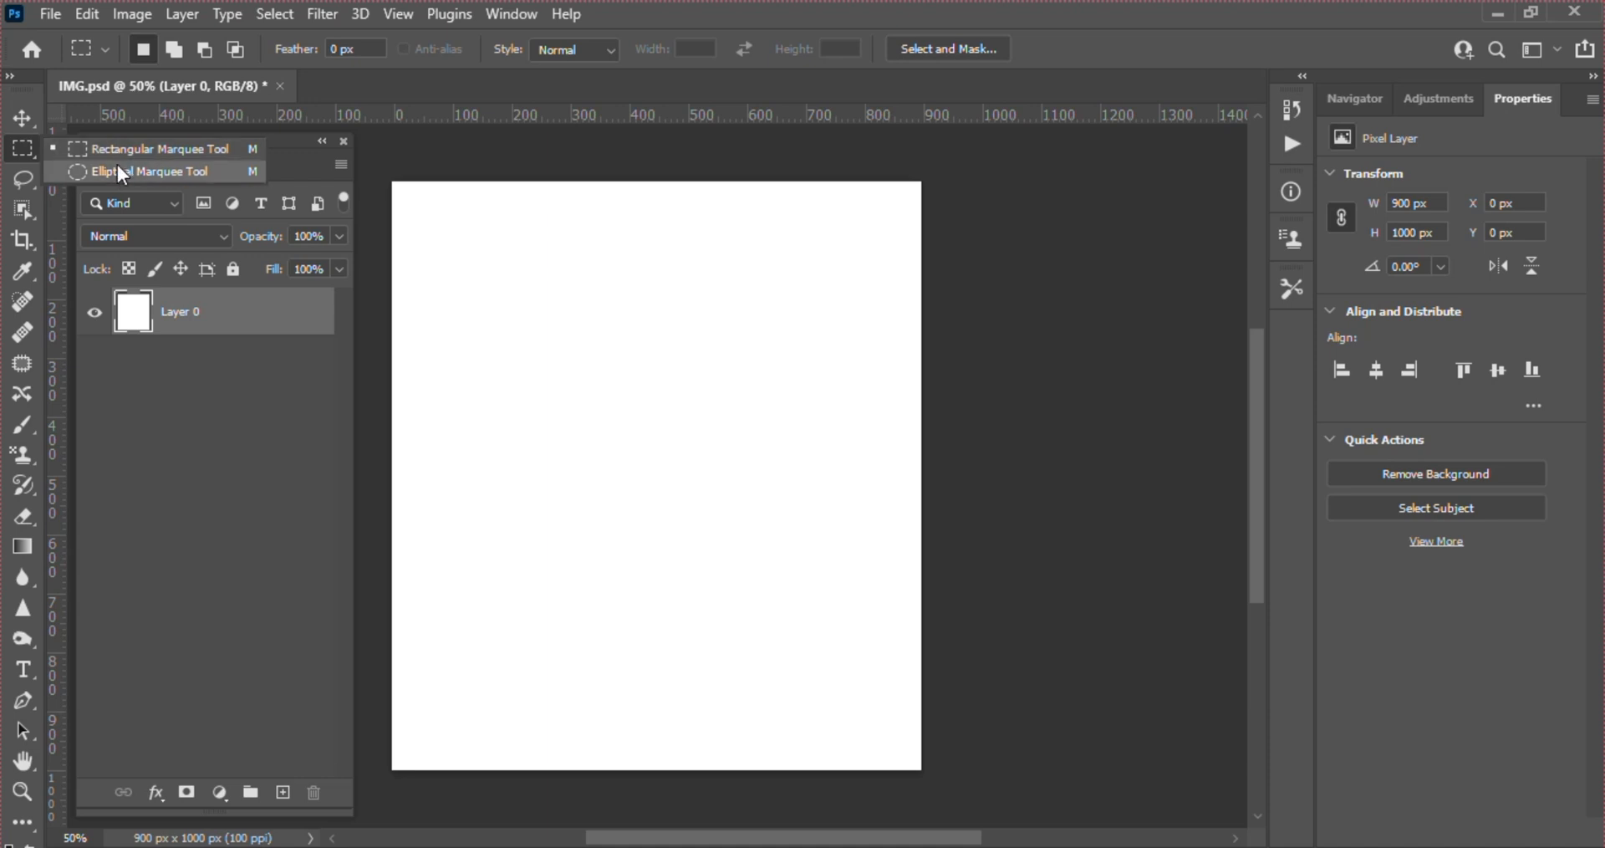
click(25, 180)
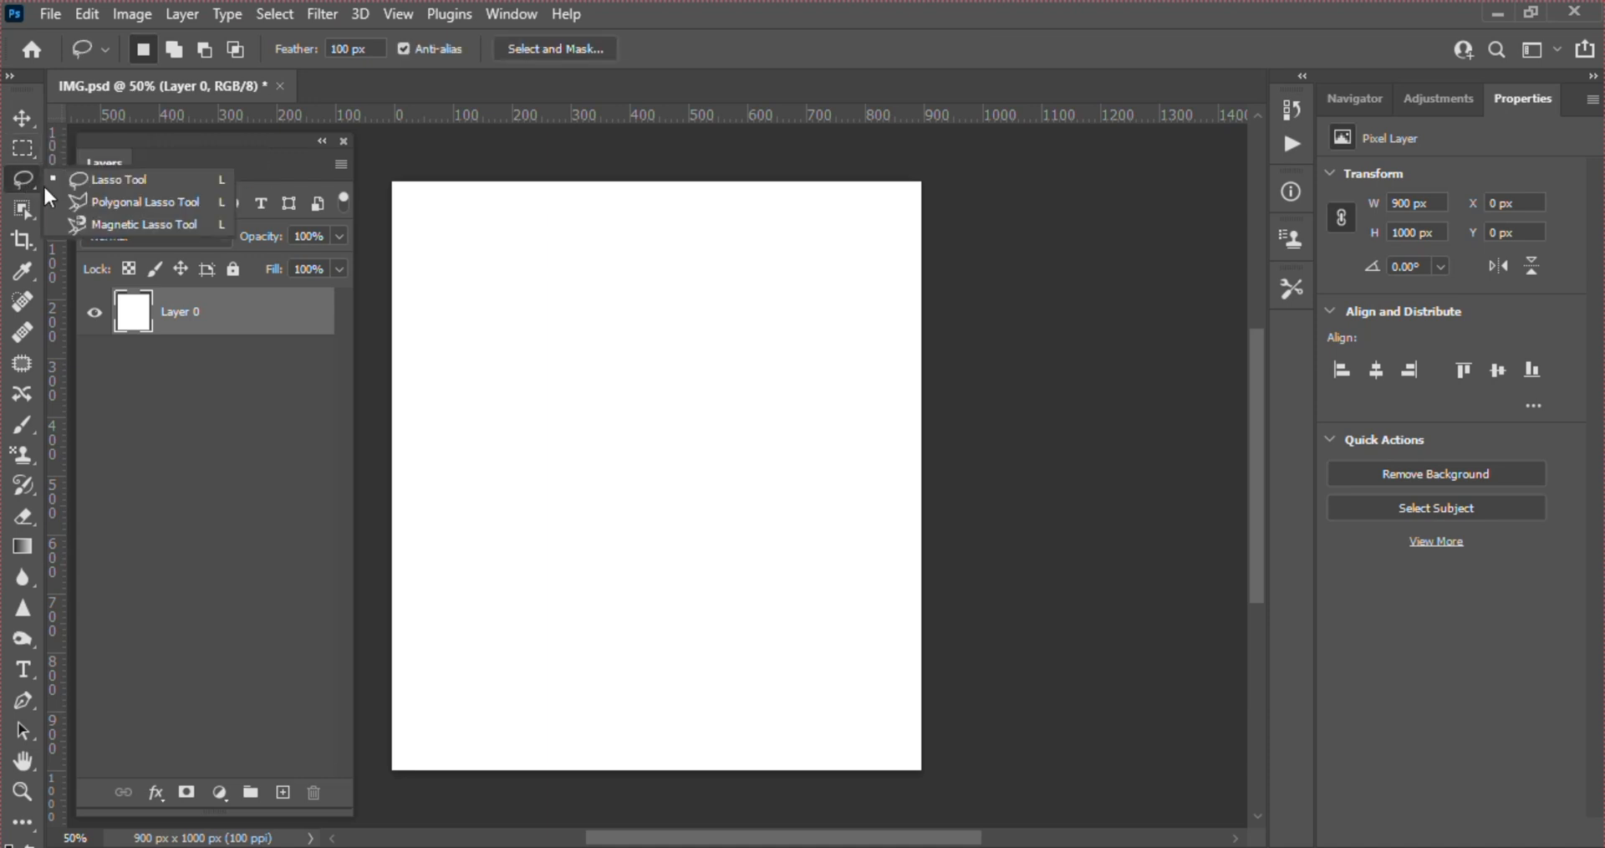
click(18, 214)
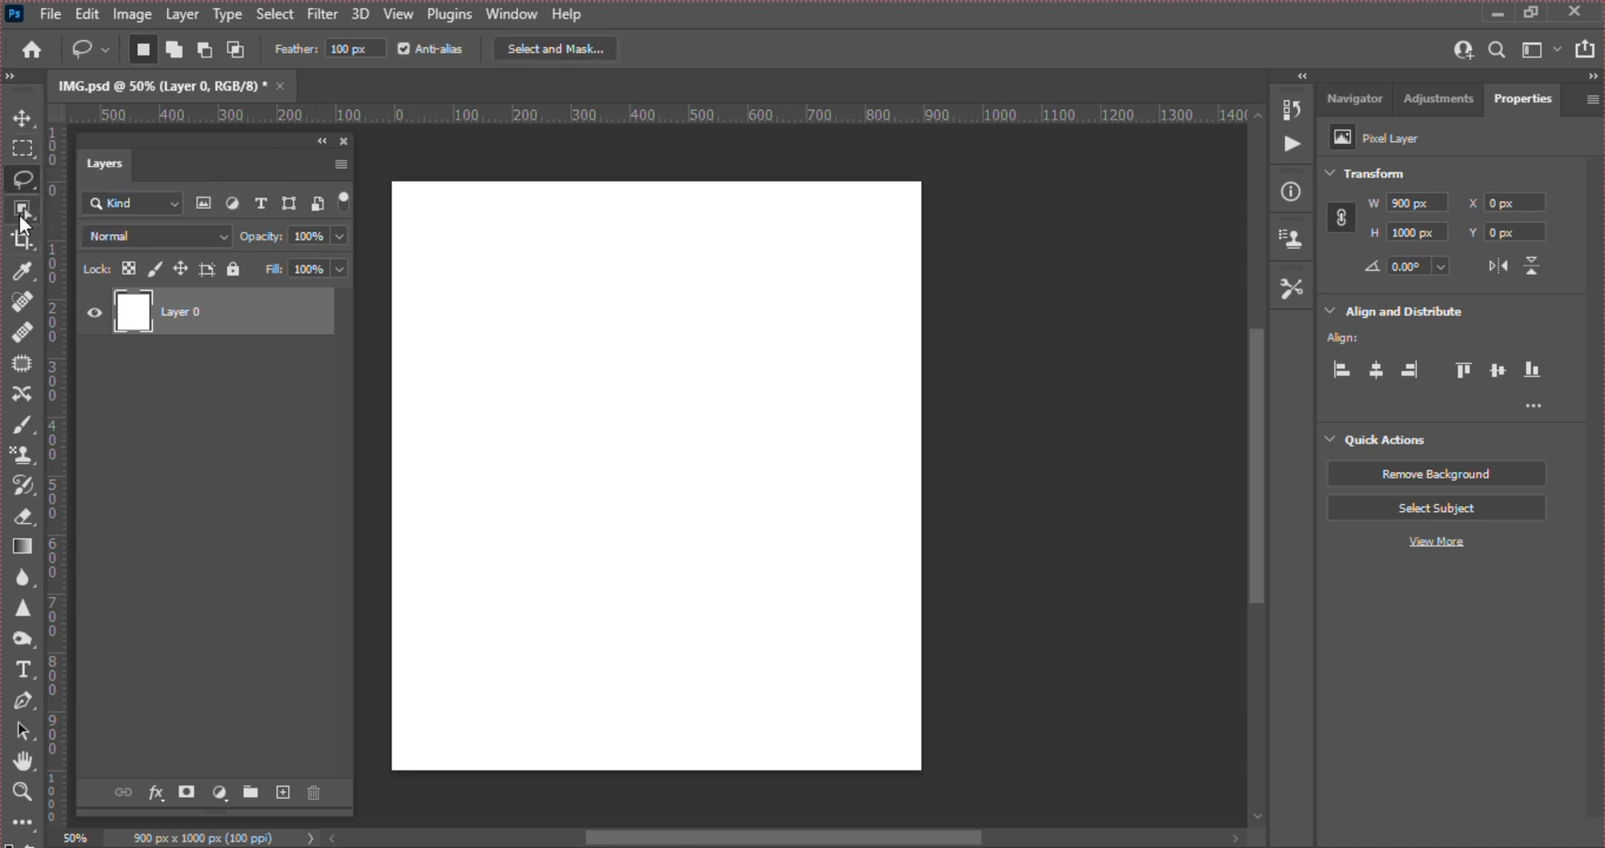
click(19, 214)
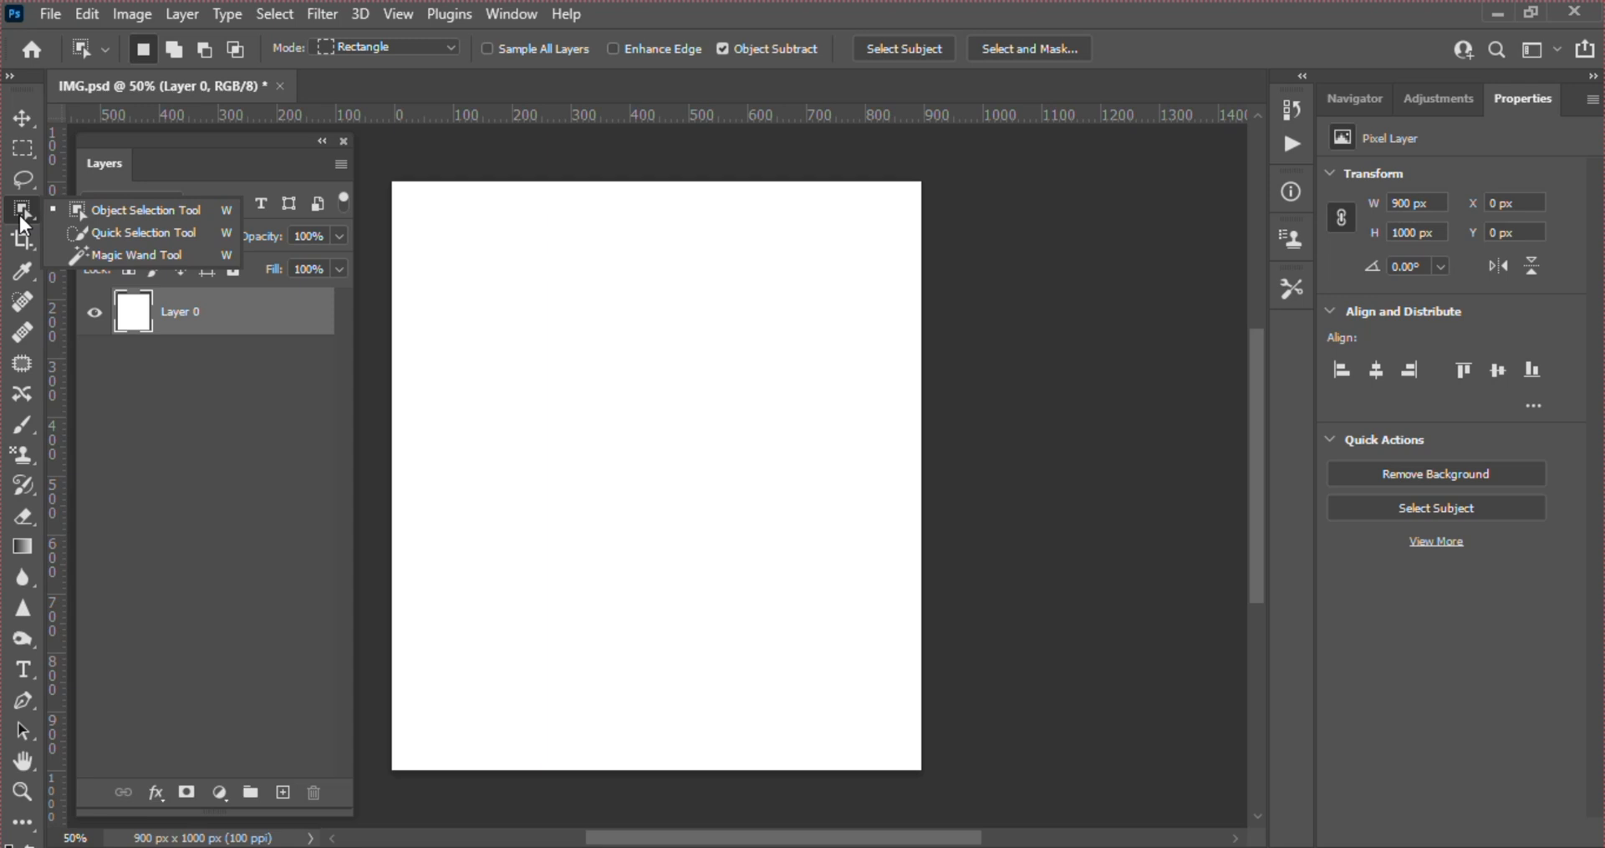
click(25, 326)
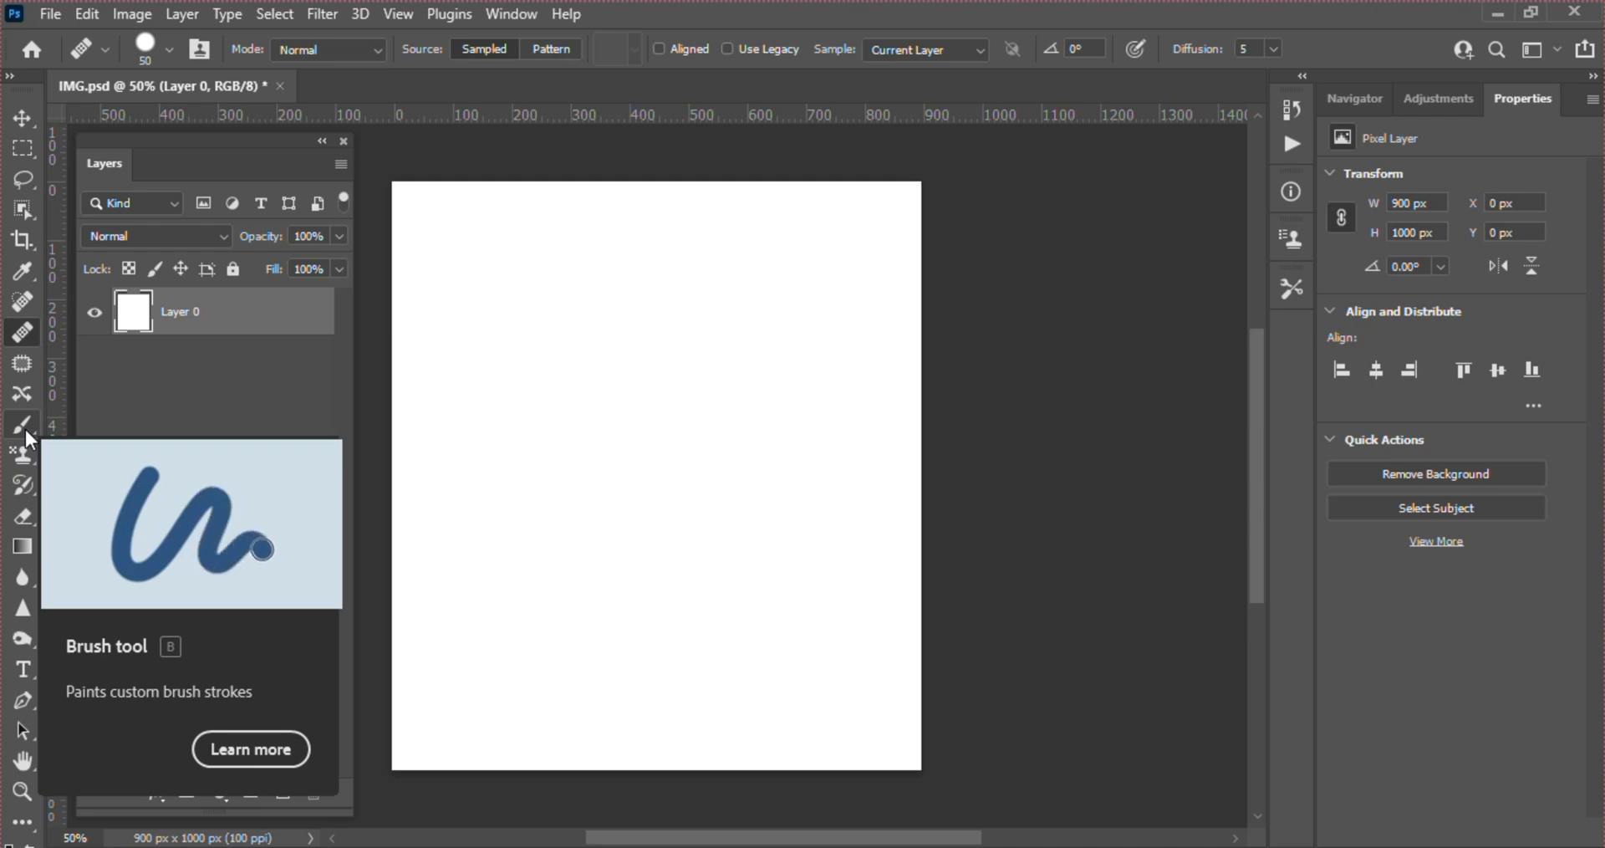
click(22, 118)
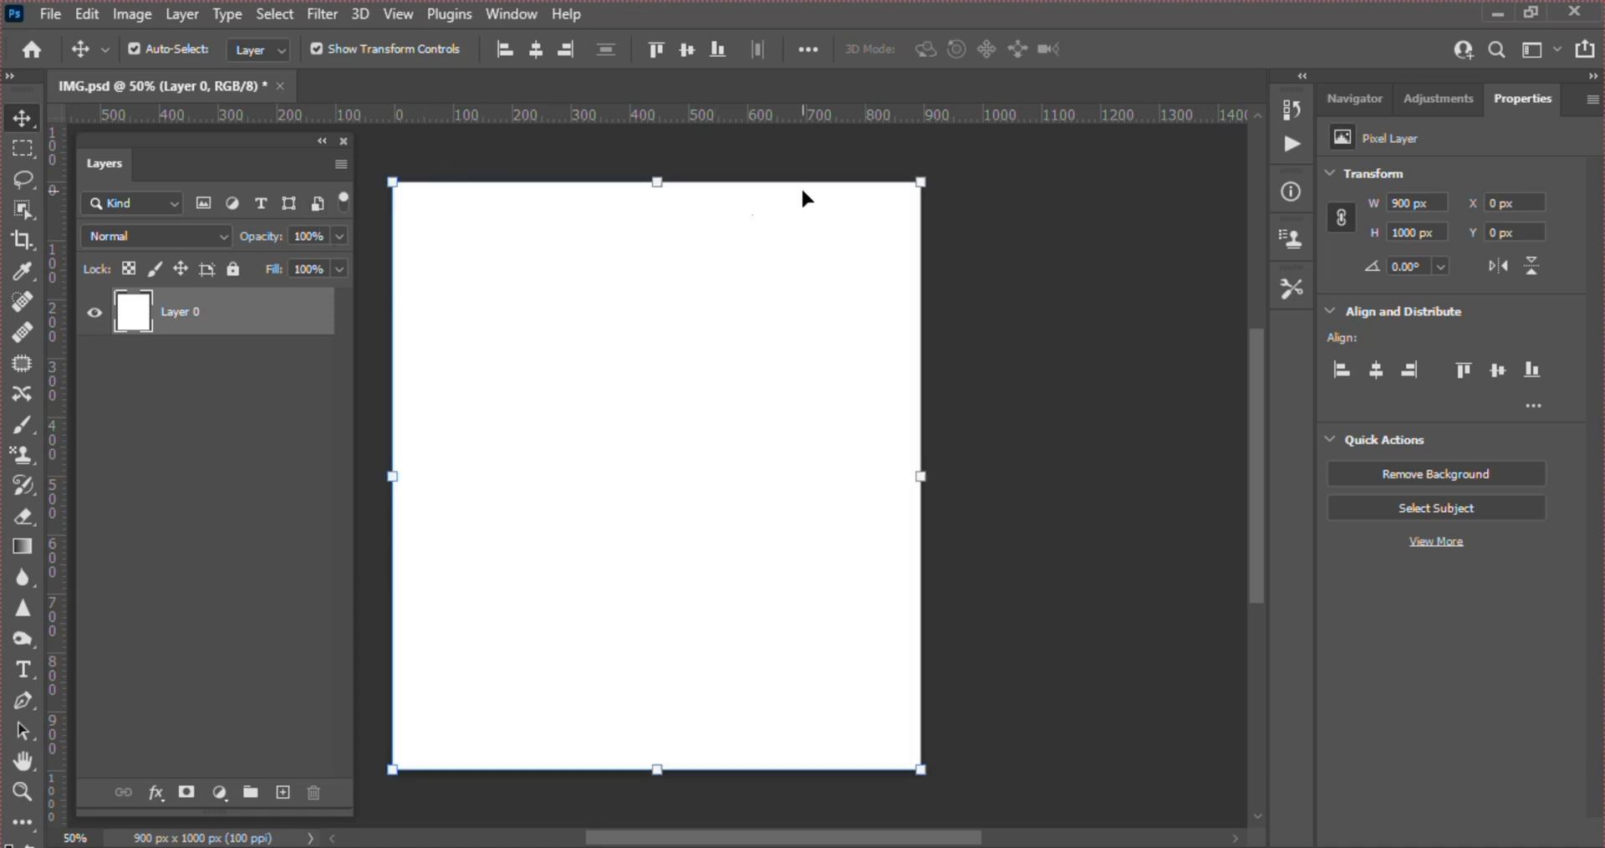
Try moving the white Layer 0 around with the transform controls hidden, and undo the moves
click(316, 49)
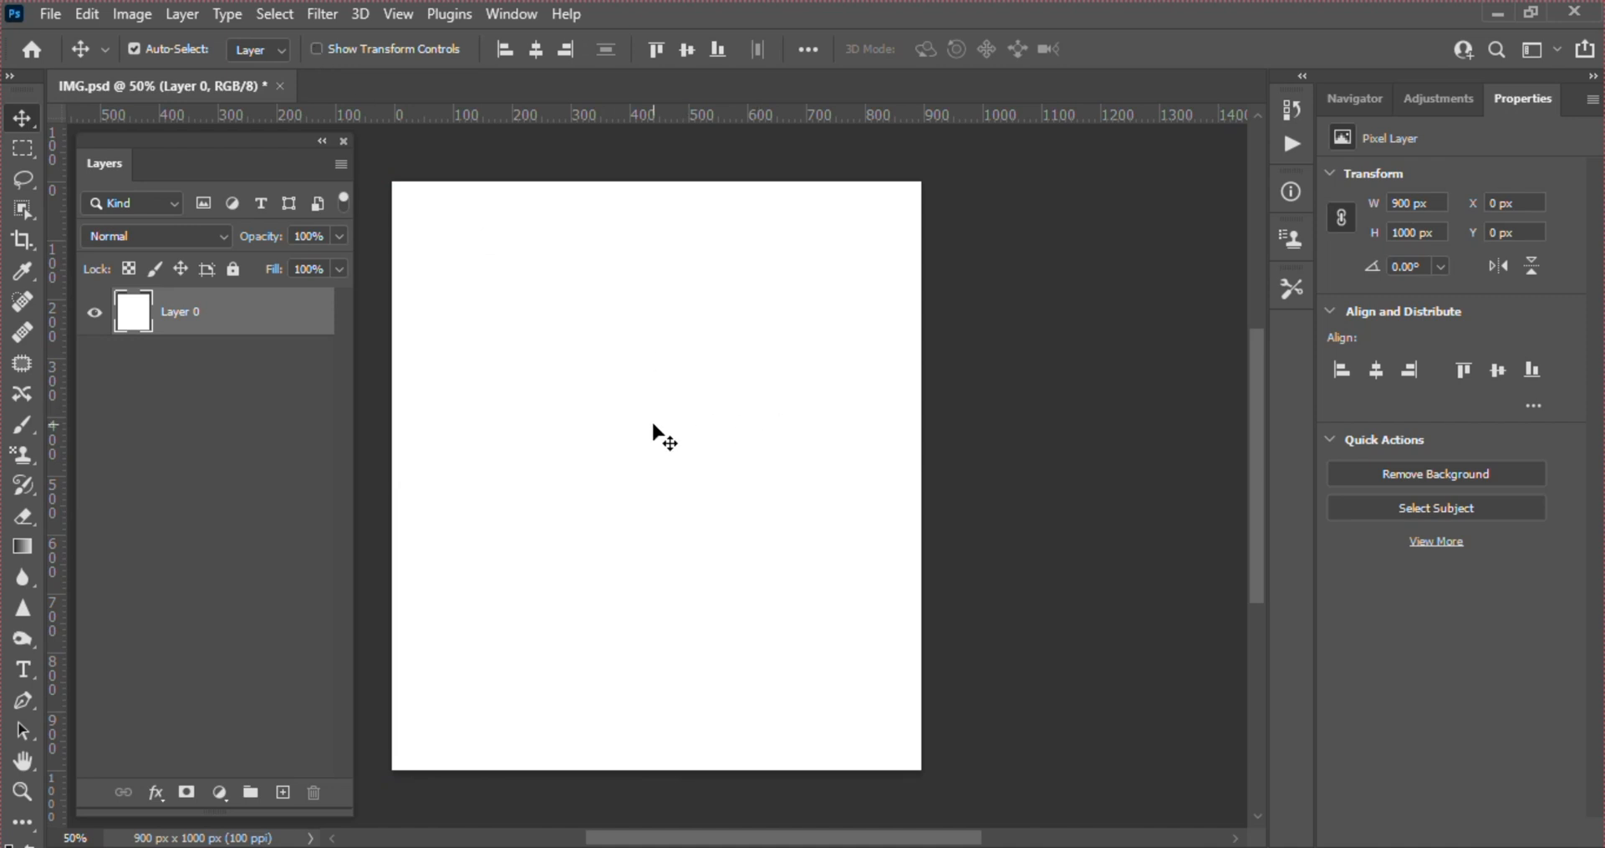
drag(655, 433, 699, 479)
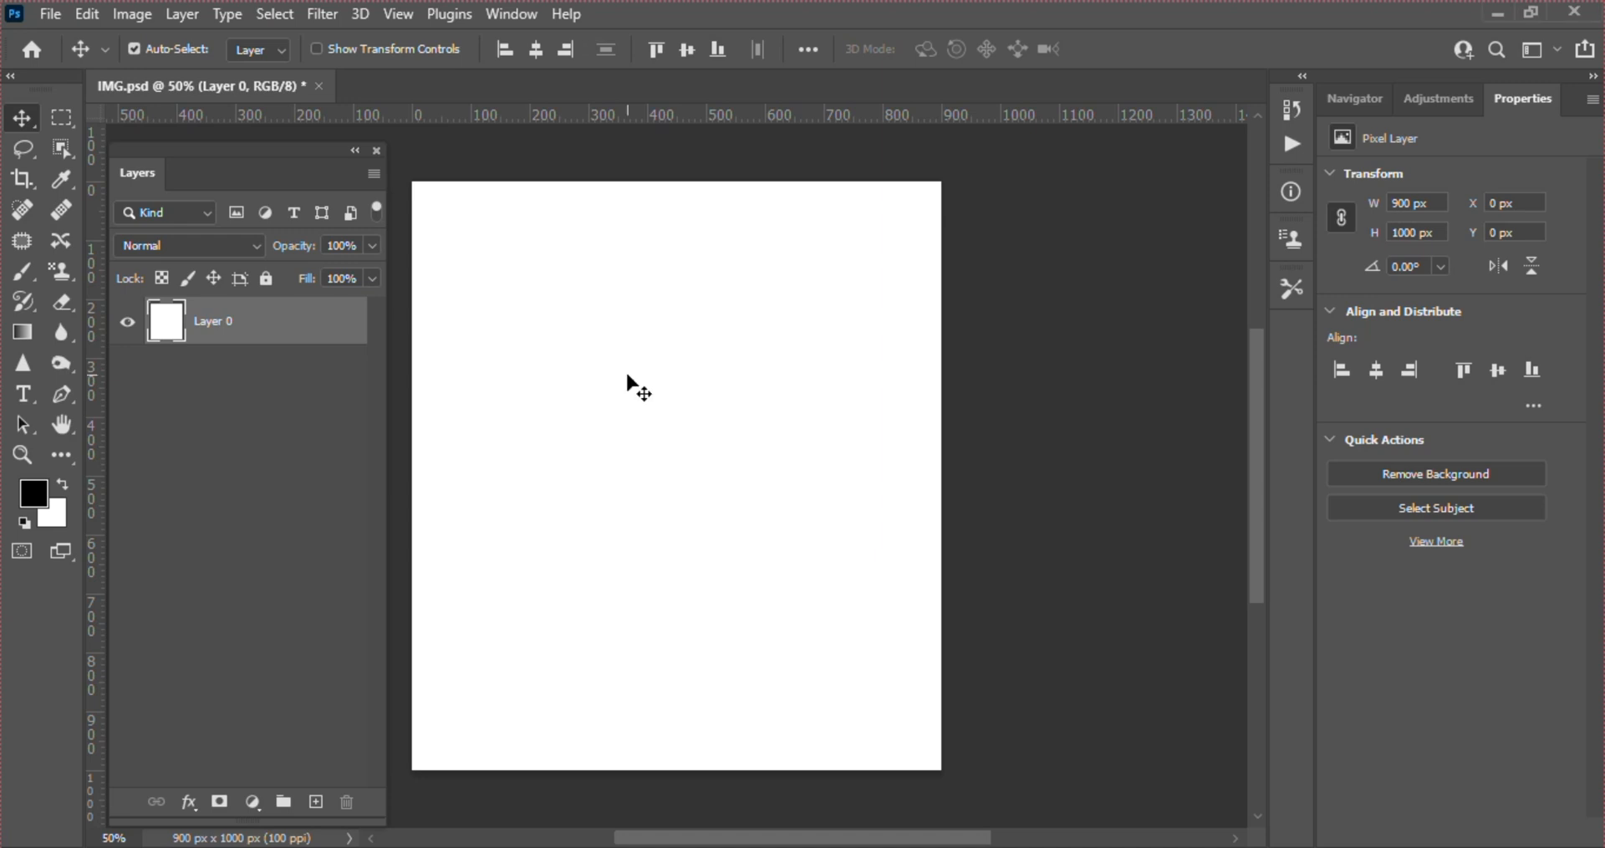
drag(781, 347, 694, 298)
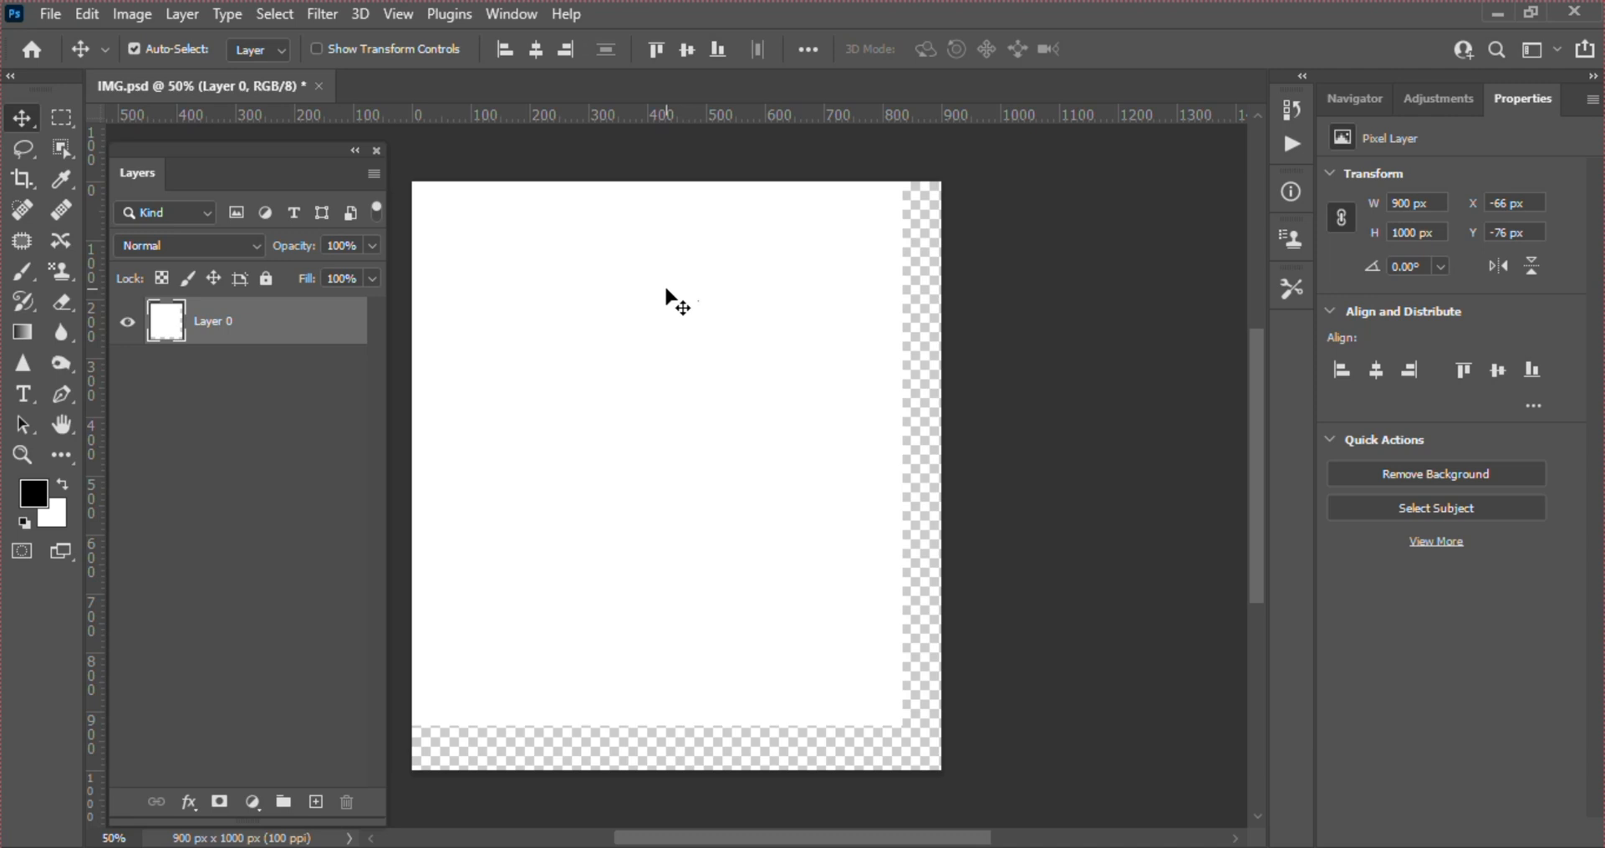
drag(627, 286, 667, 302)
key(ctrl+z)
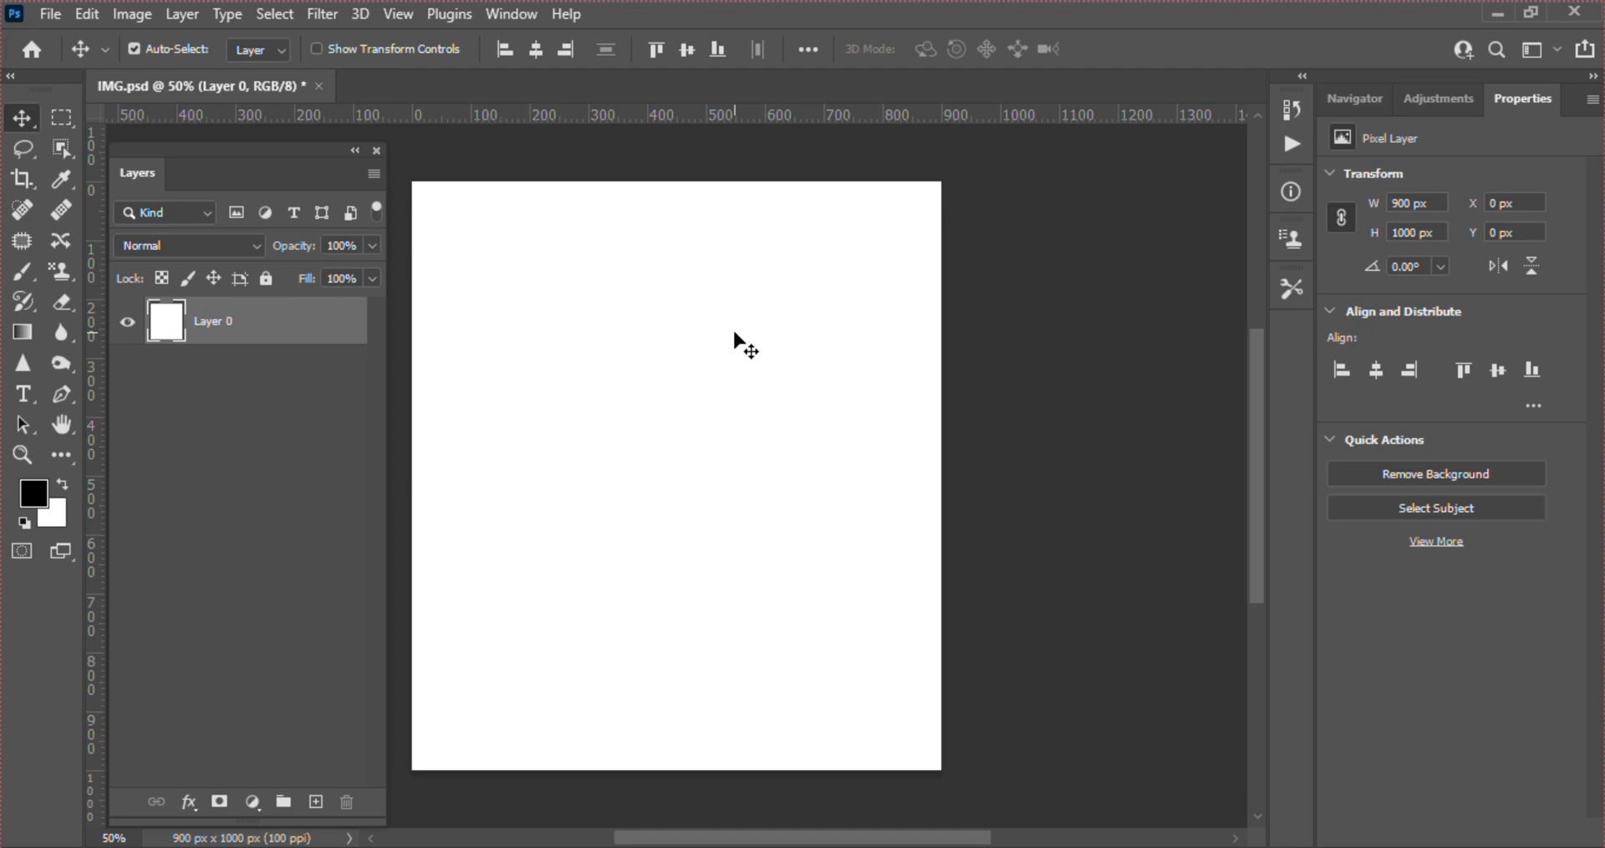
Add the text "HELLO CLASS" near the middle of the canvas as a new text layer
key(t)
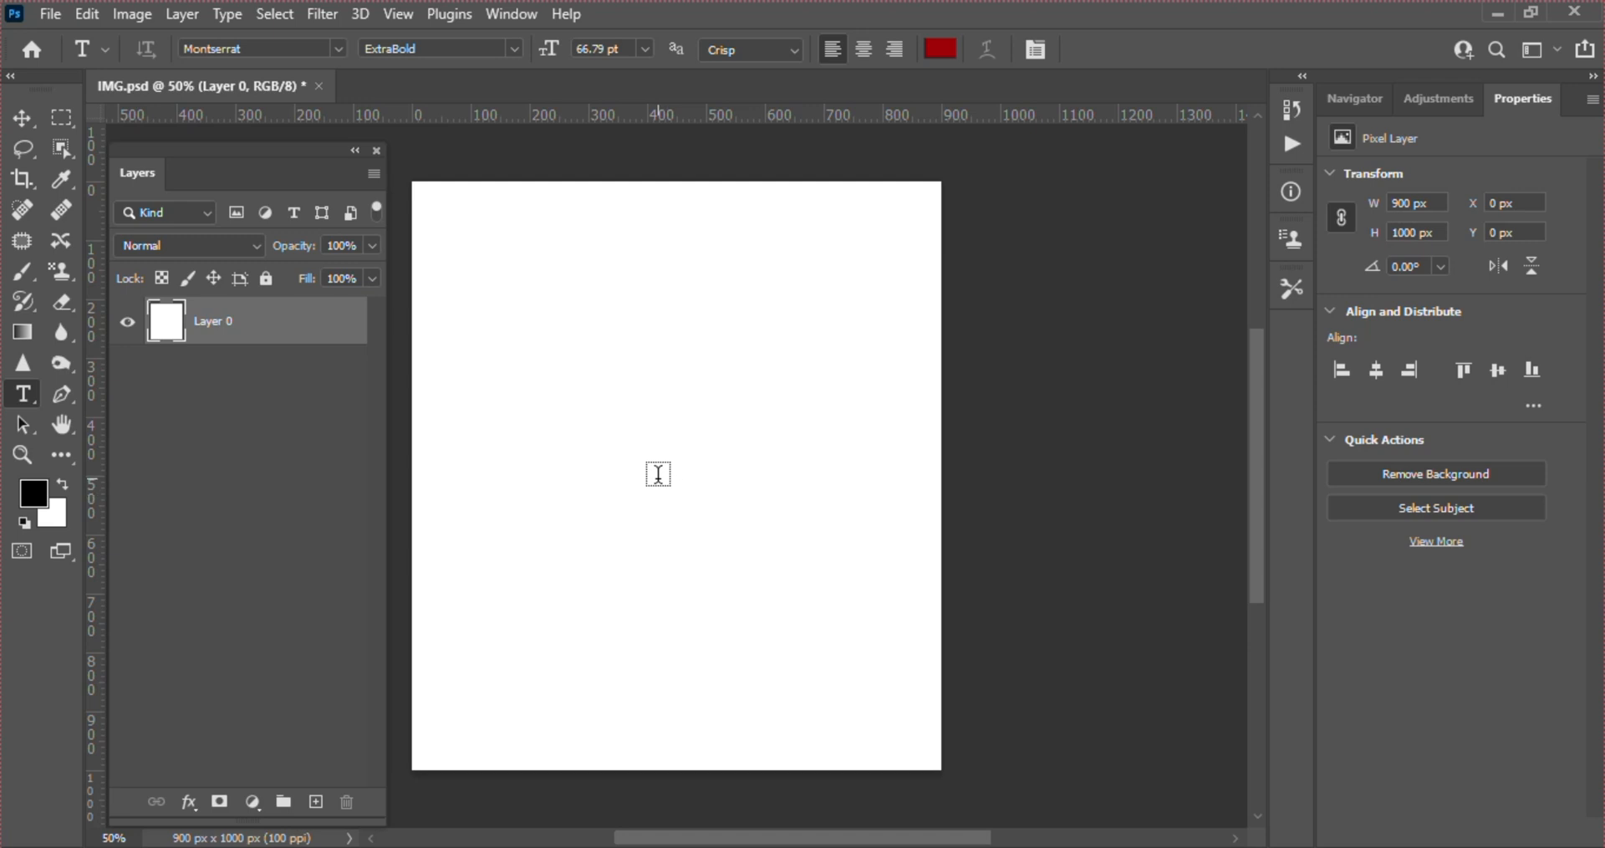
click(656, 473)
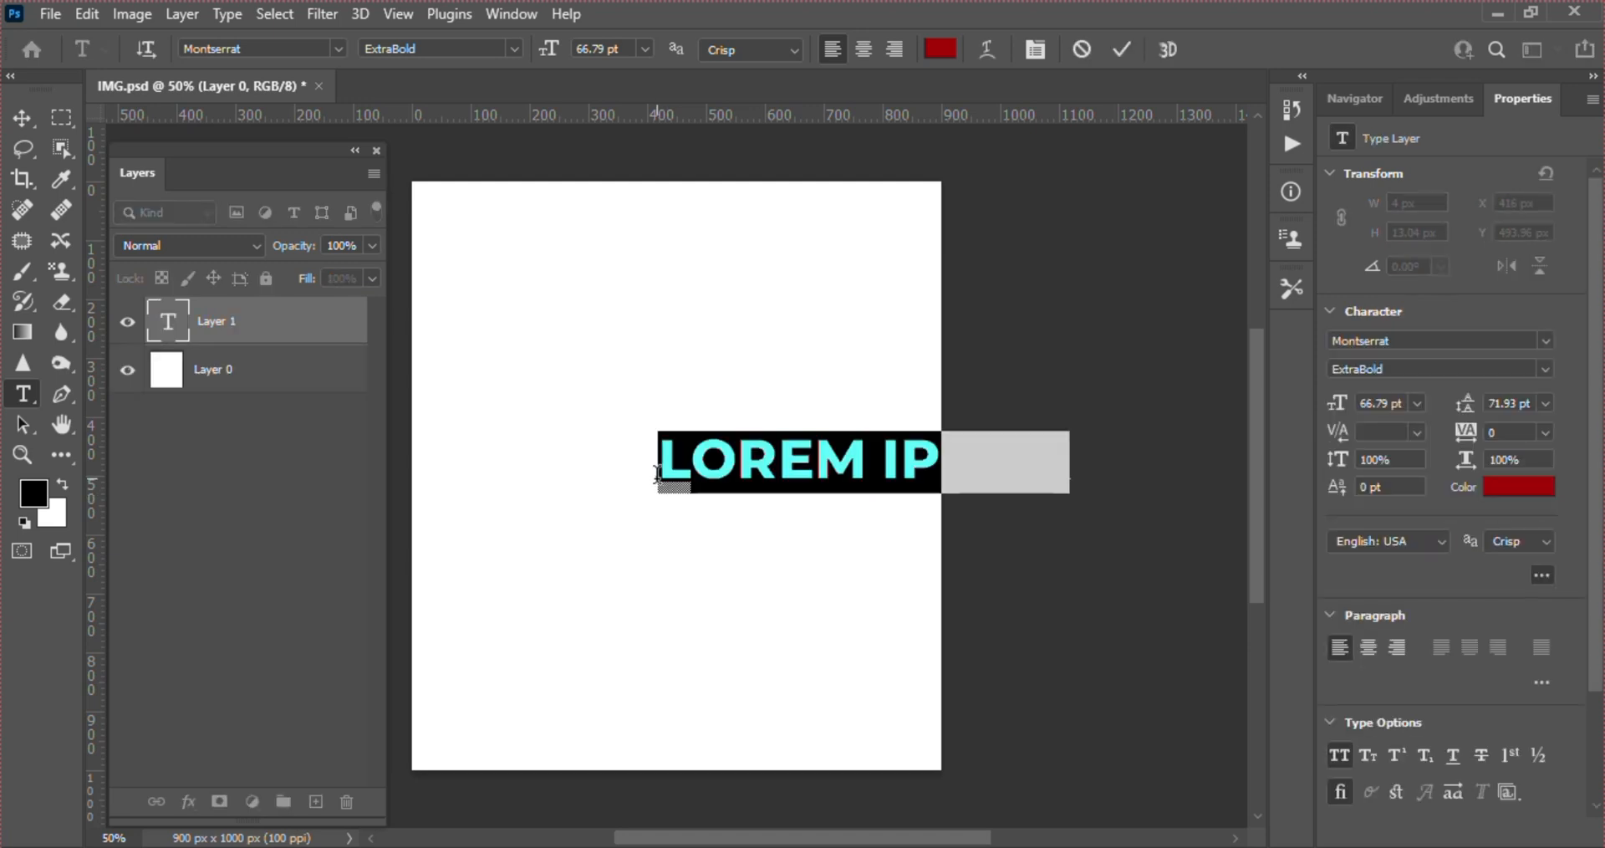
text(HELLO CLASS)
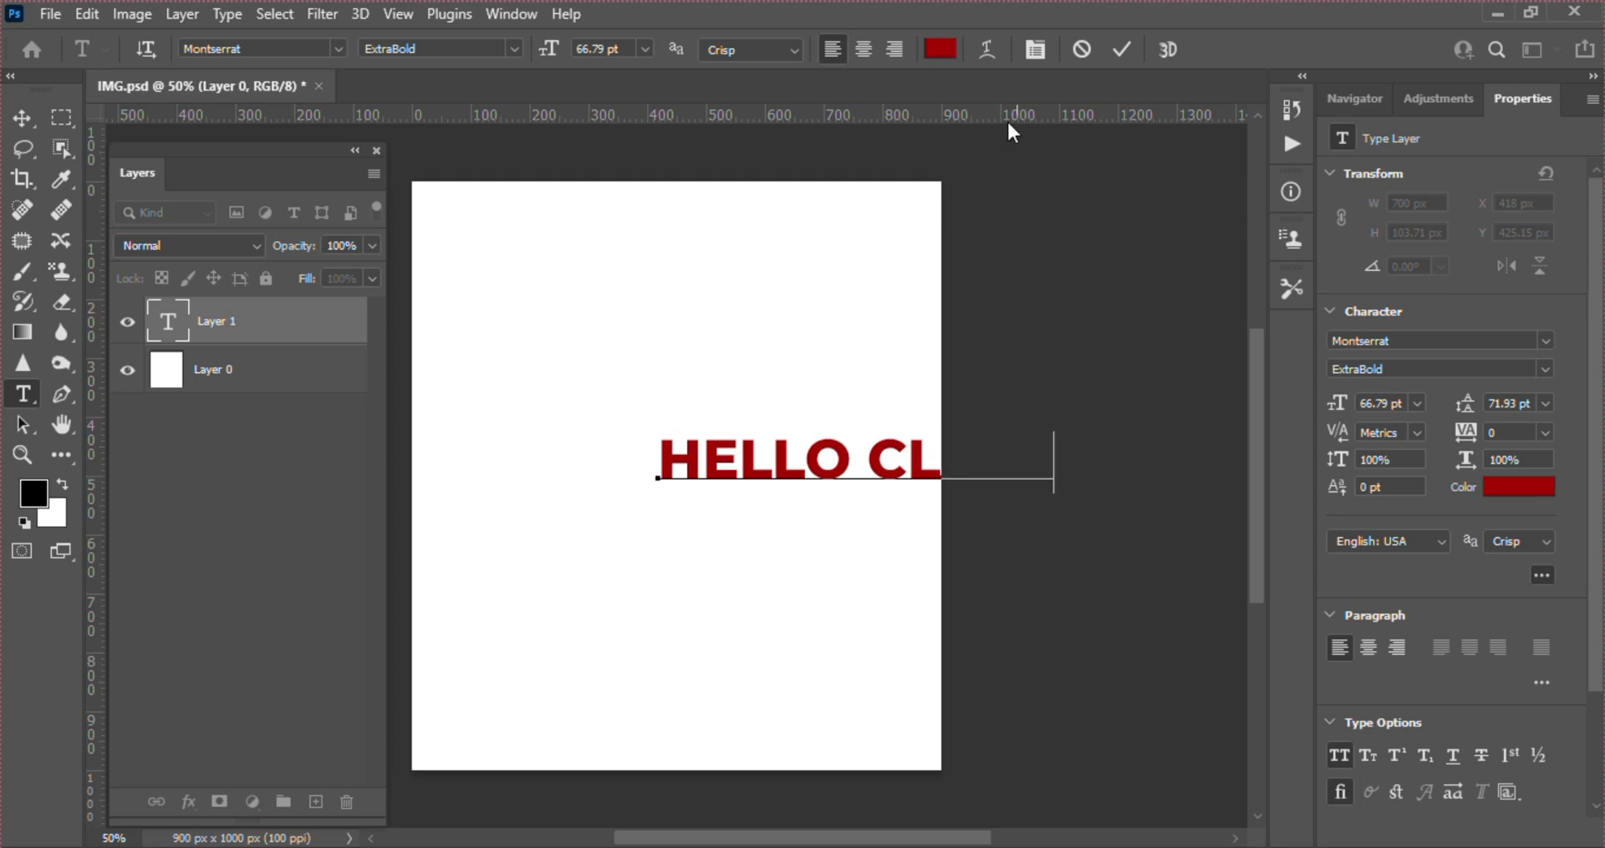
click(1121, 50)
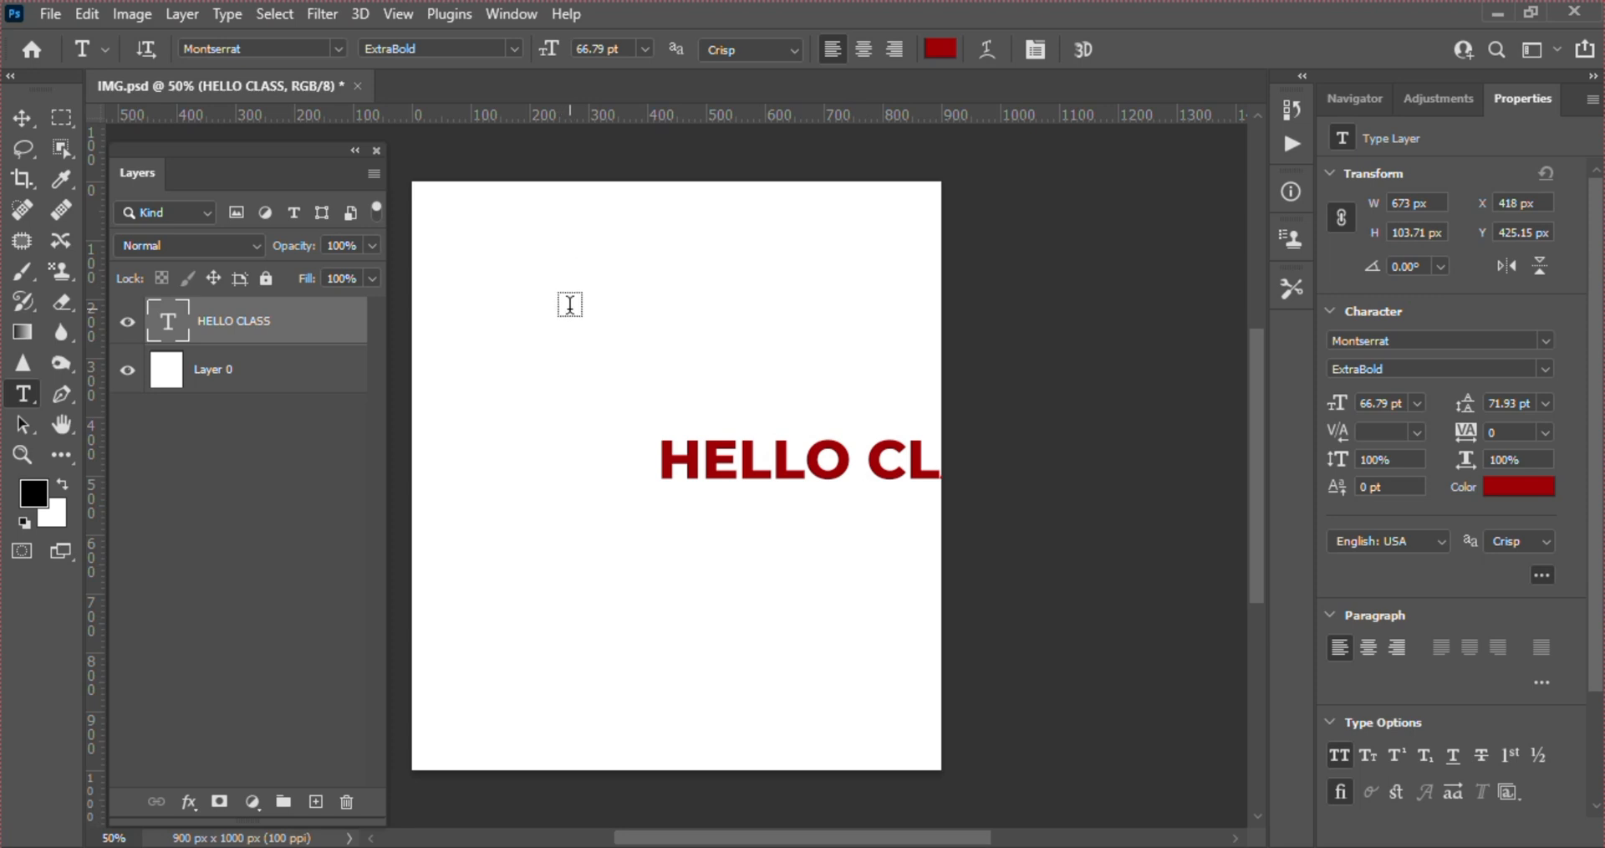
Show the transform controls and move the HELLO CLASS text up to about X 123 px, Y 227 px
key(v)
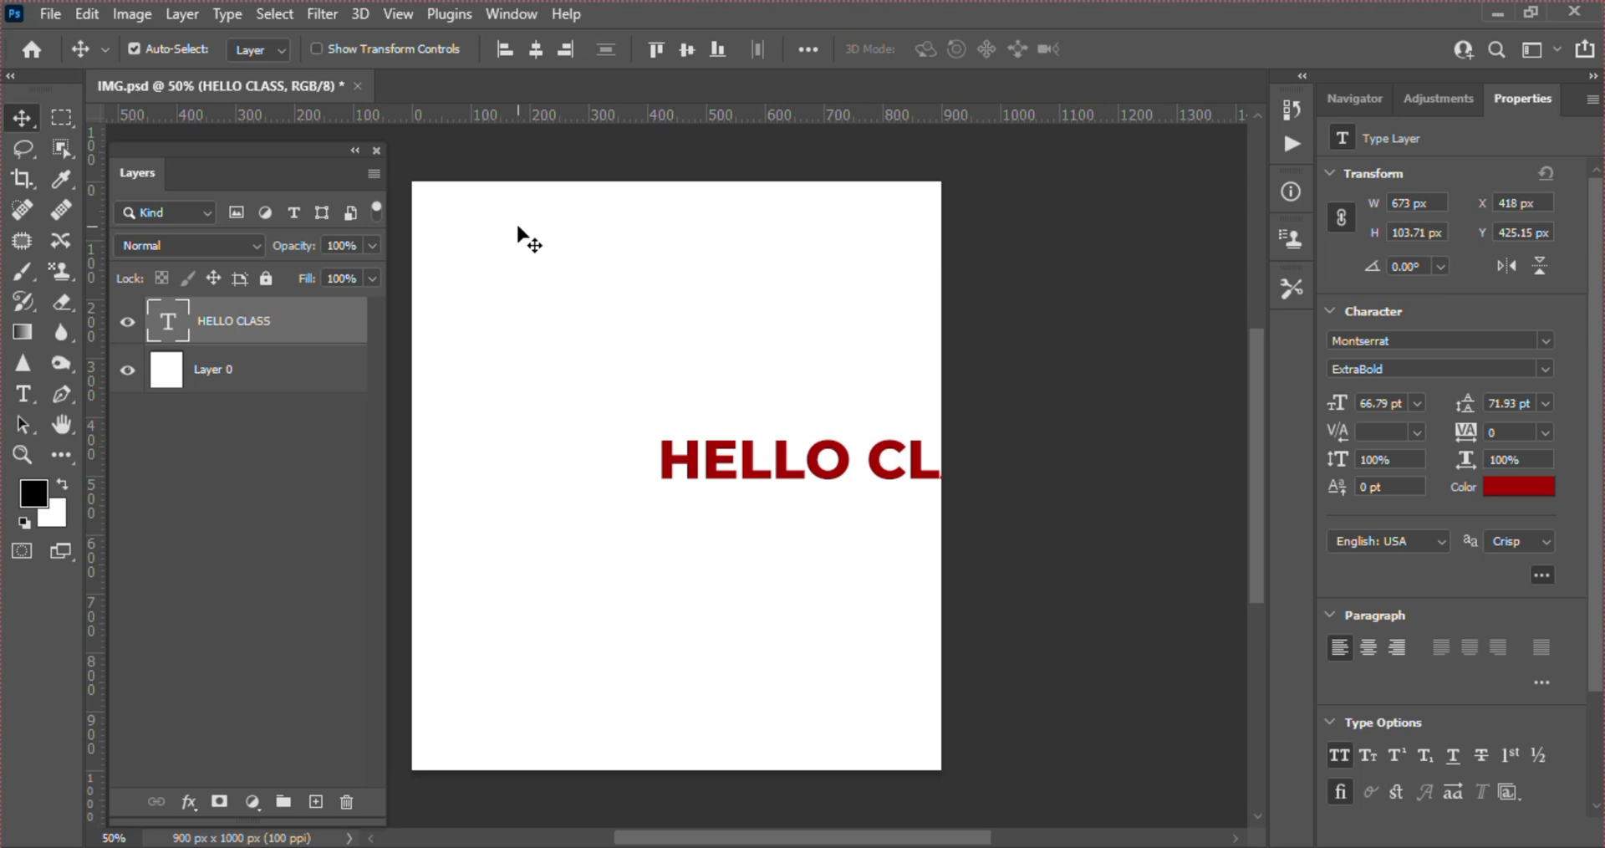
click(316, 50)
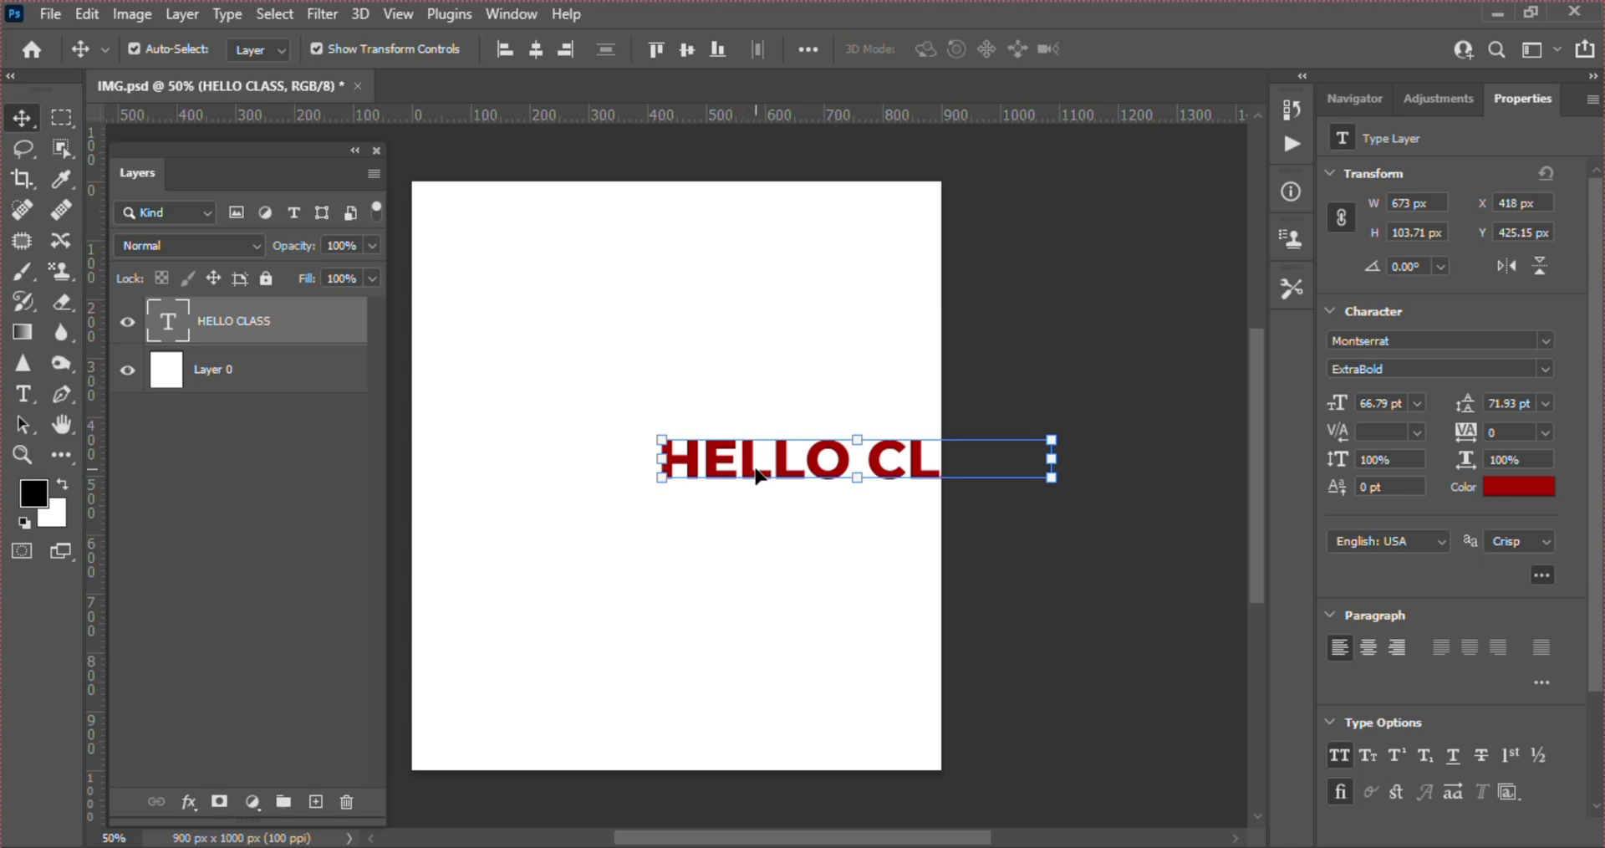
drag(755, 472, 583, 365)
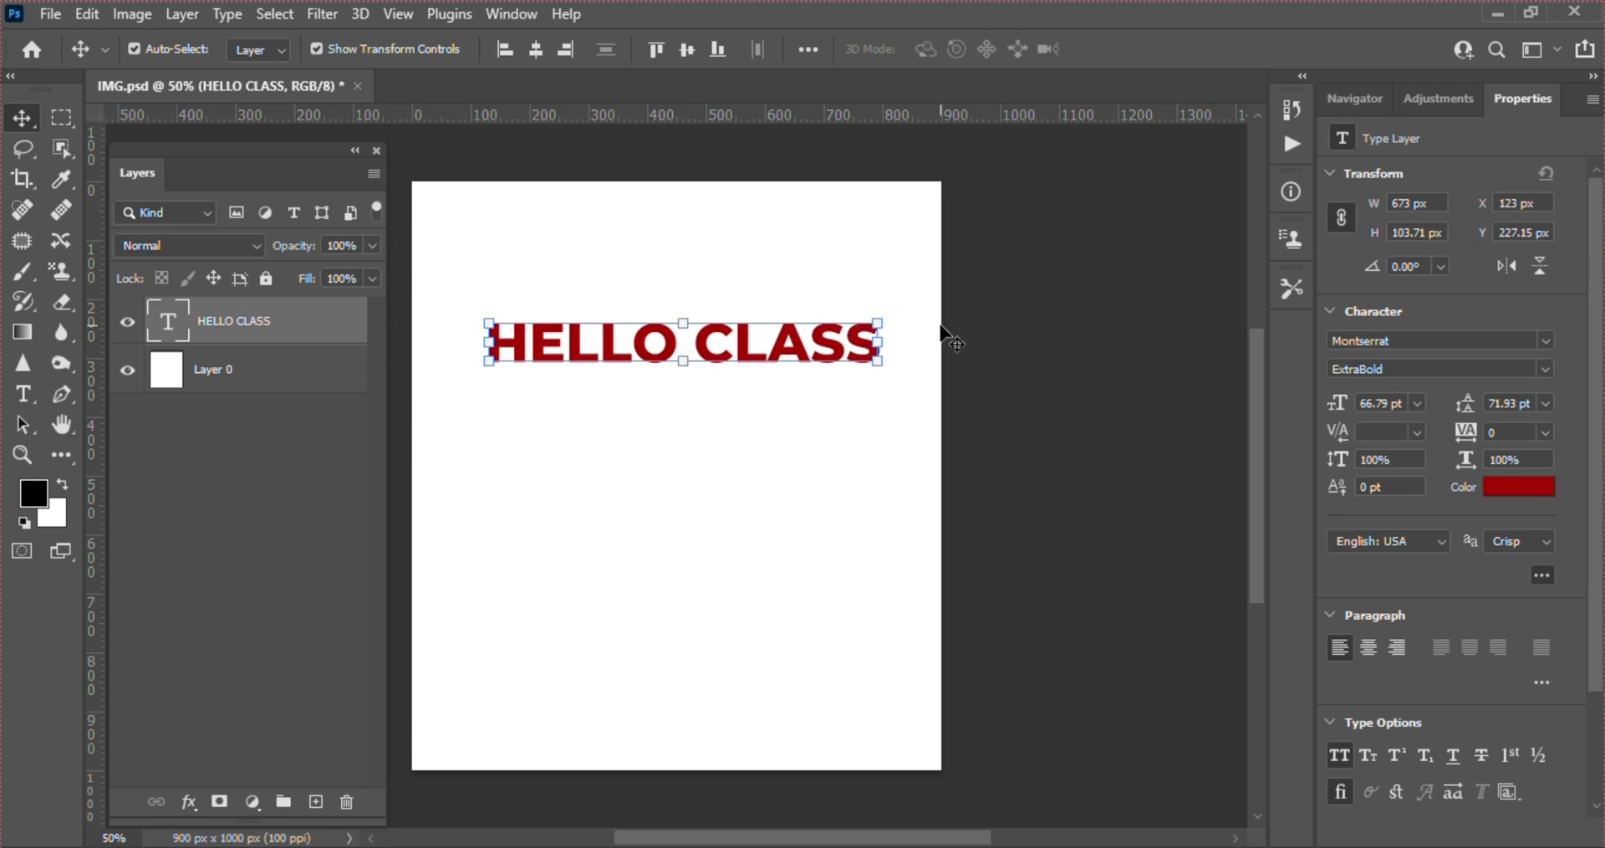
Try out Free Transform on the HELLO CLASS text, keeping its original size and angle
click(897, 311)
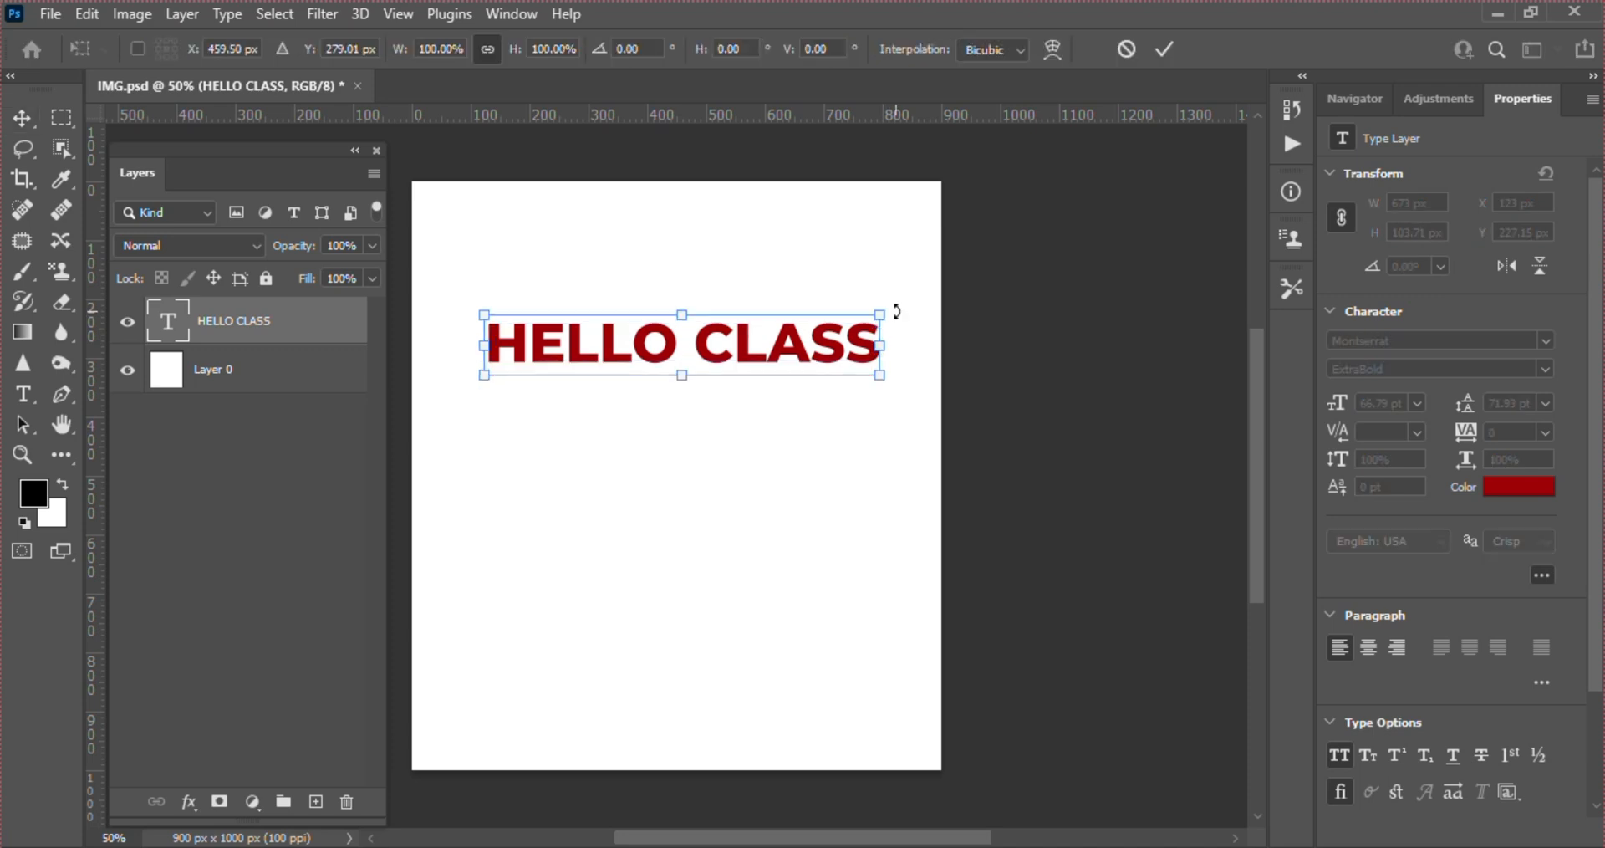
key(Return)
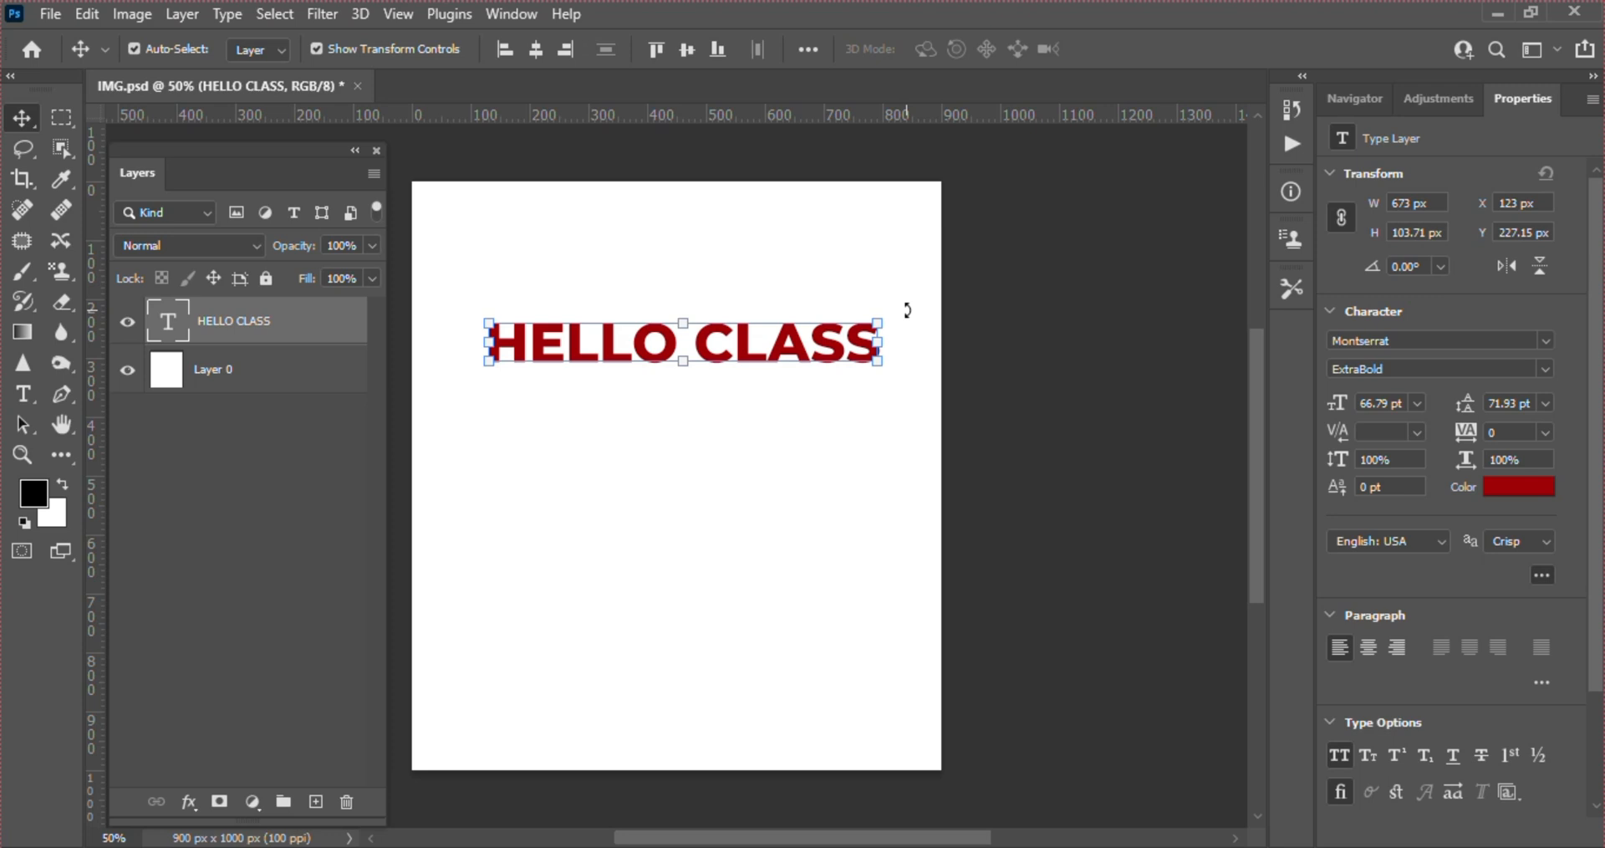
key(ctrl)
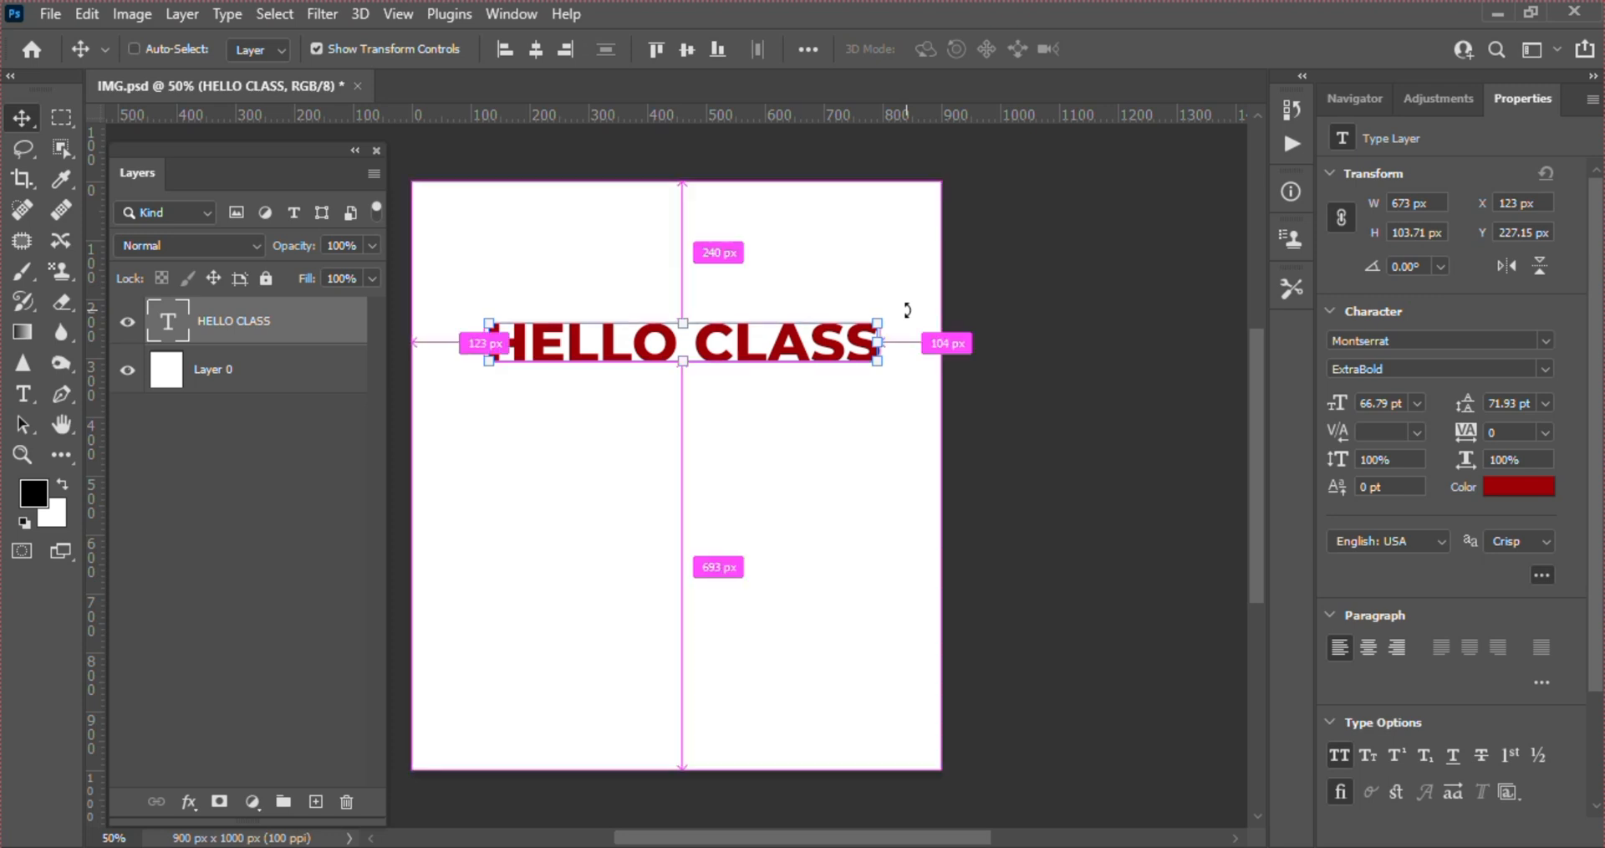
key(ctrl+t)
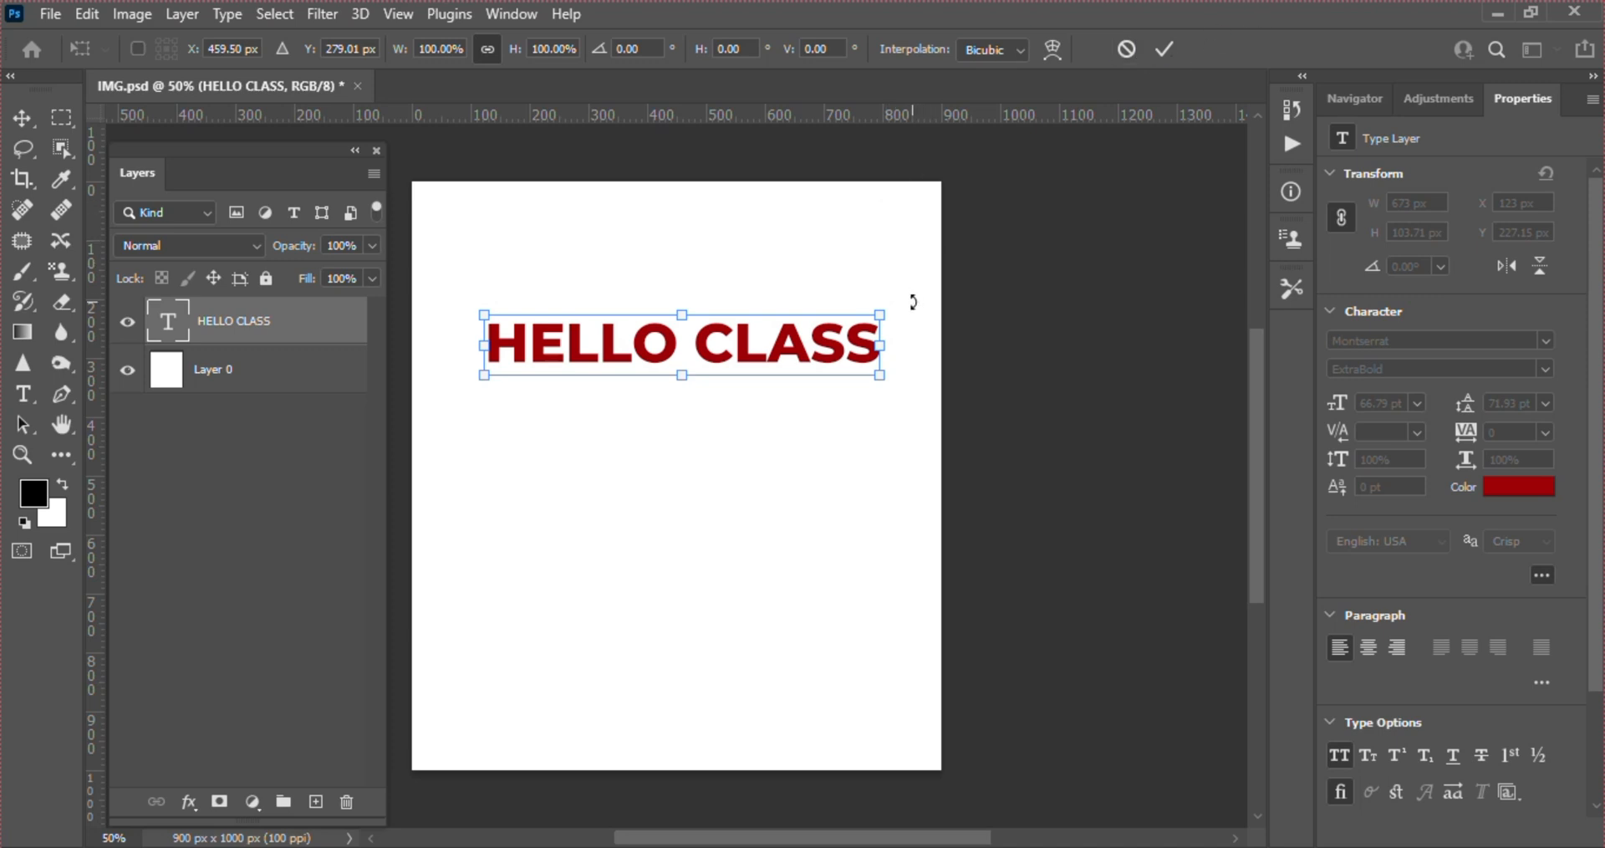
drag(913, 301, 847, 311)
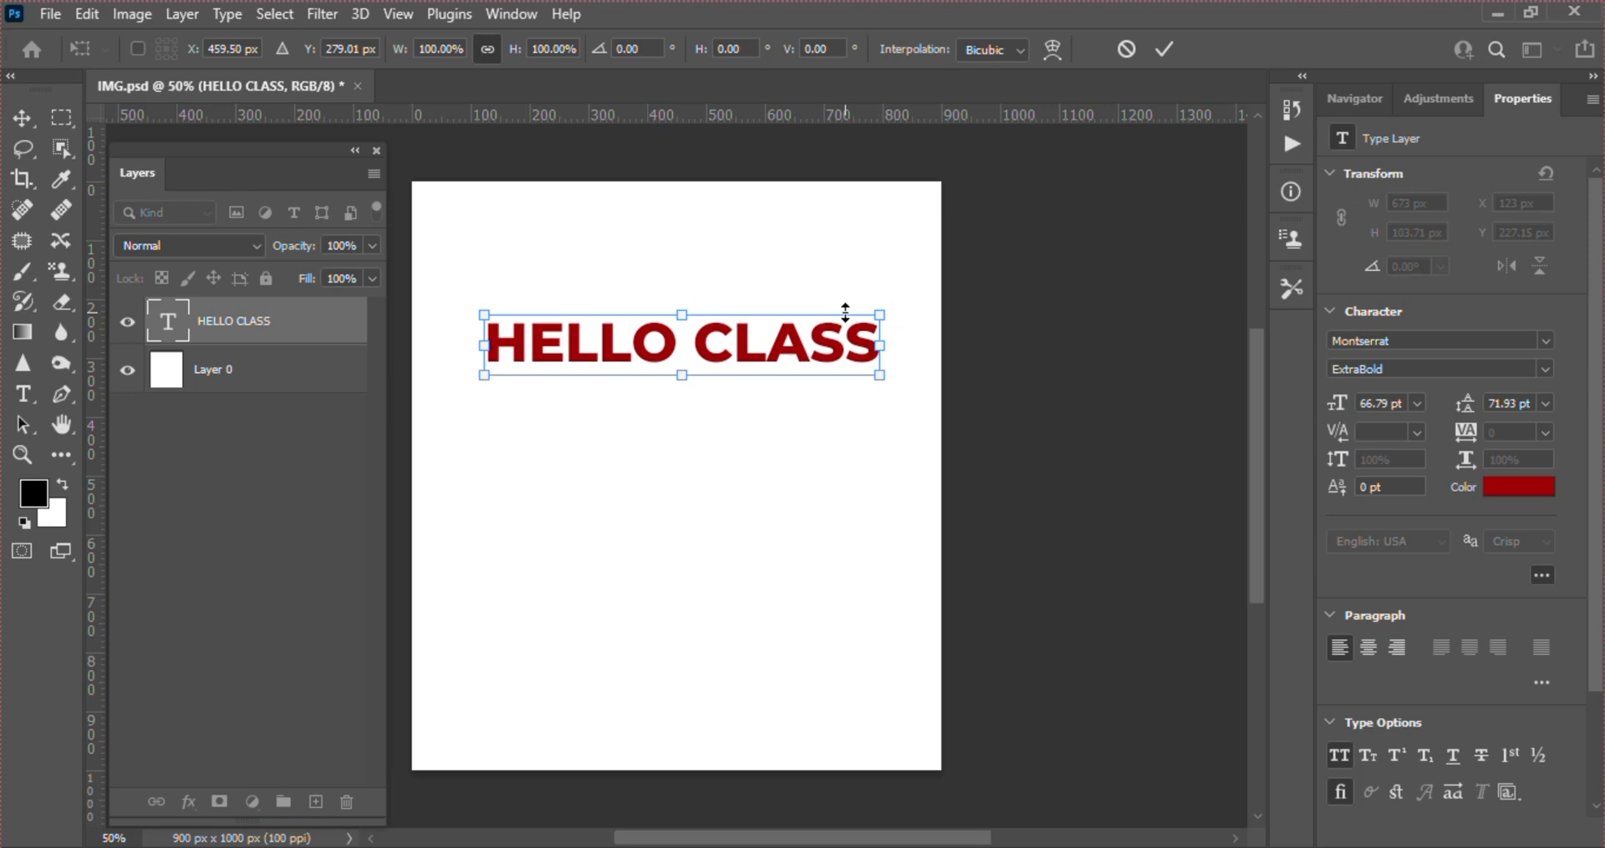
key(Return)
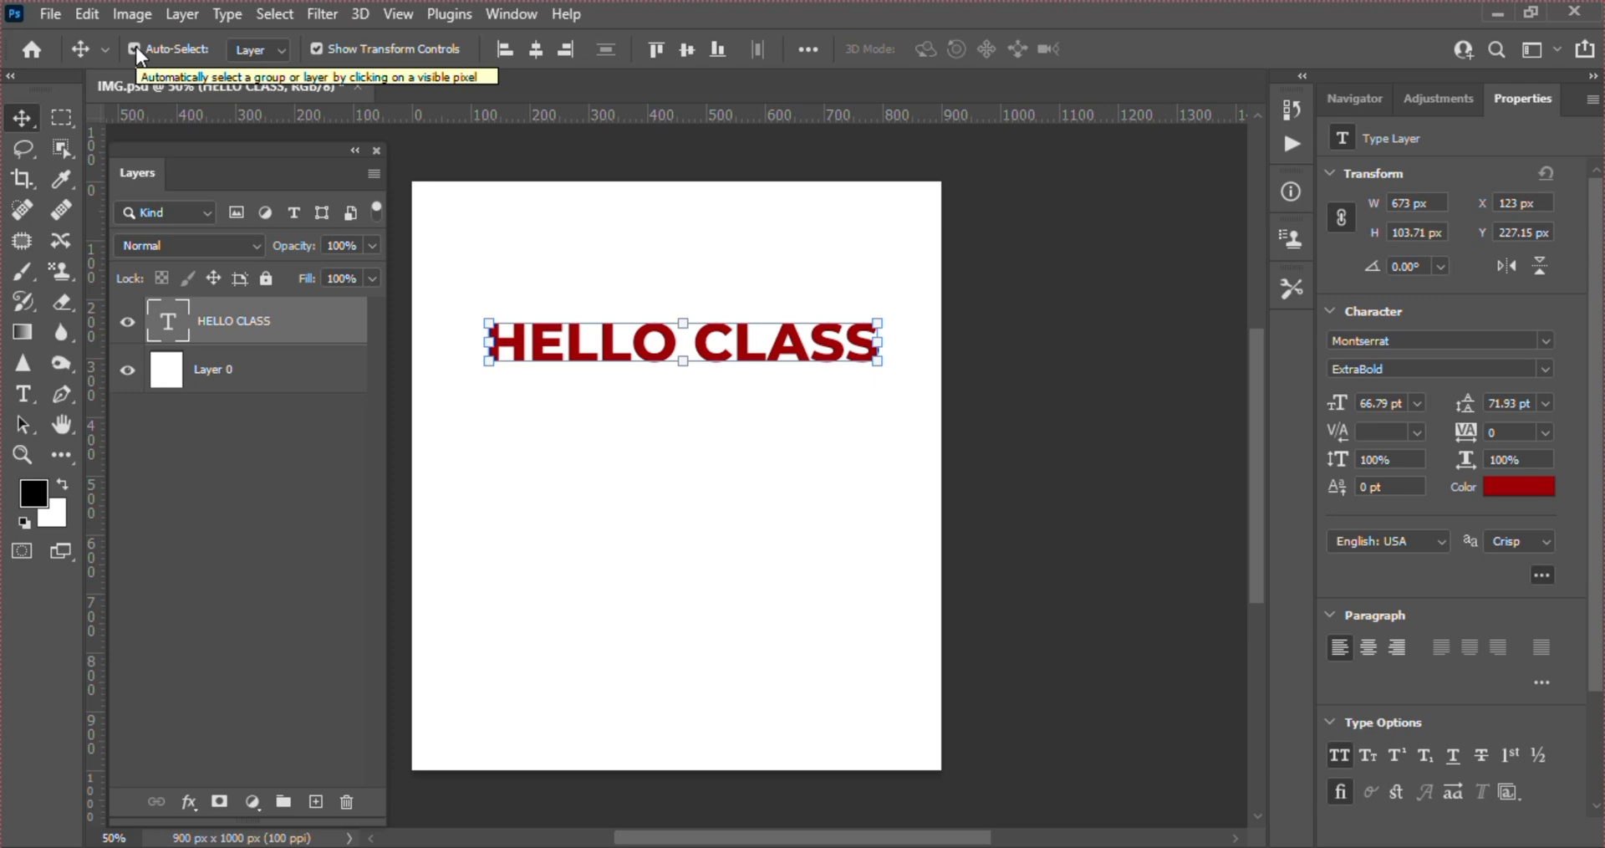
Start Free Transform on the HELLO CLASS text, show its reference point, and rotate the text 45° about its centre
click(135, 48)
key(ctrl+t)
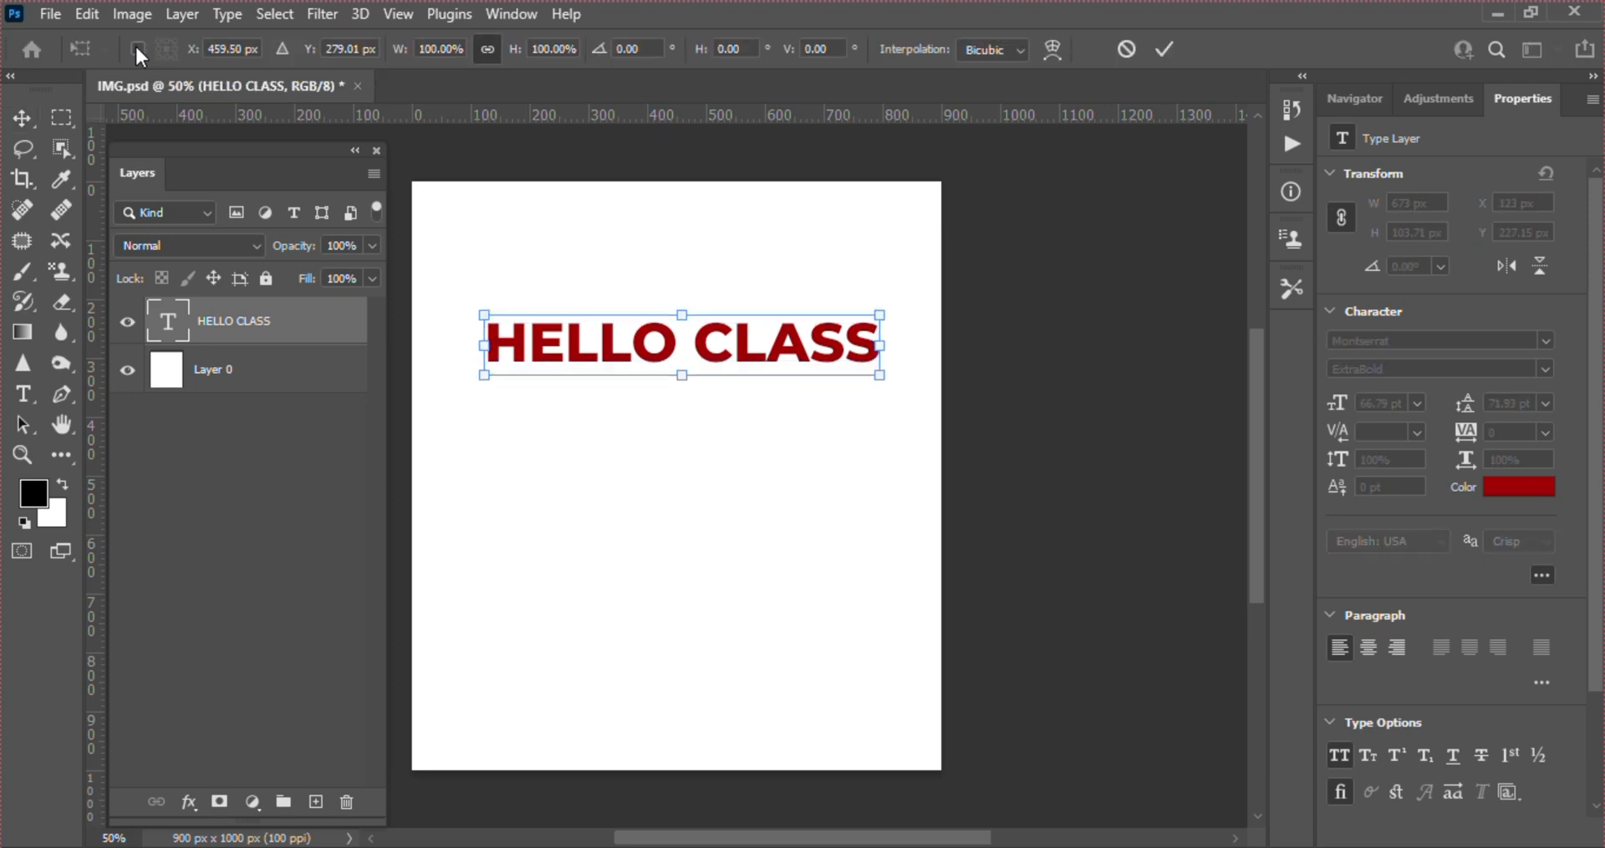
click(137, 48)
drag(897, 401, 803, 487)
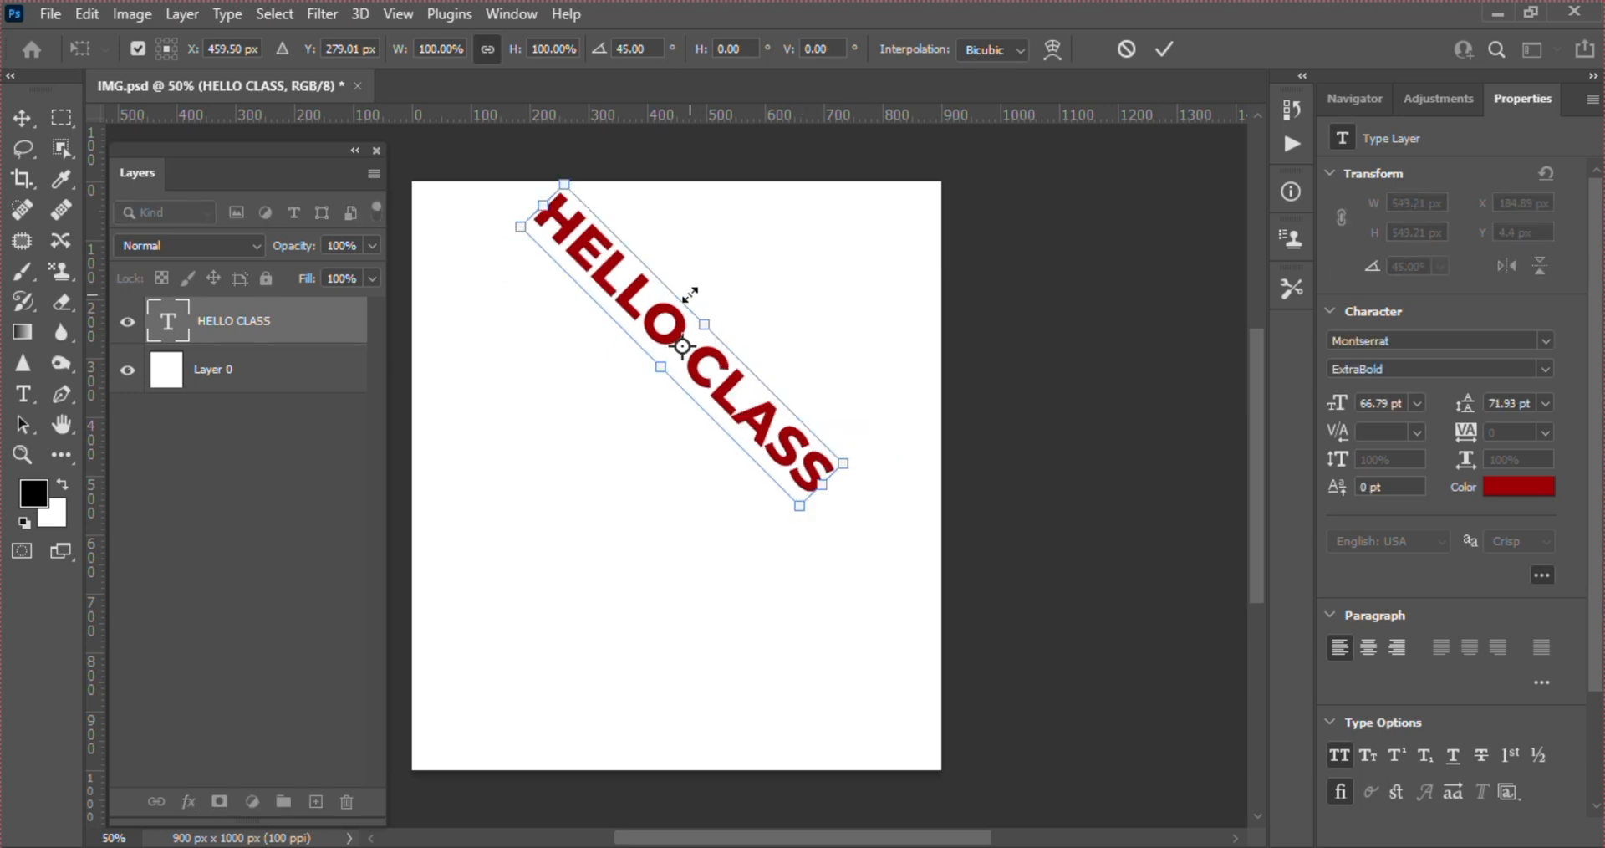
Move the reference point to about X 645 px, Y 465 px and rotate the text about it to -120°
drag(682, 347, 792, 456)
drag(815, 531, 805, 311)
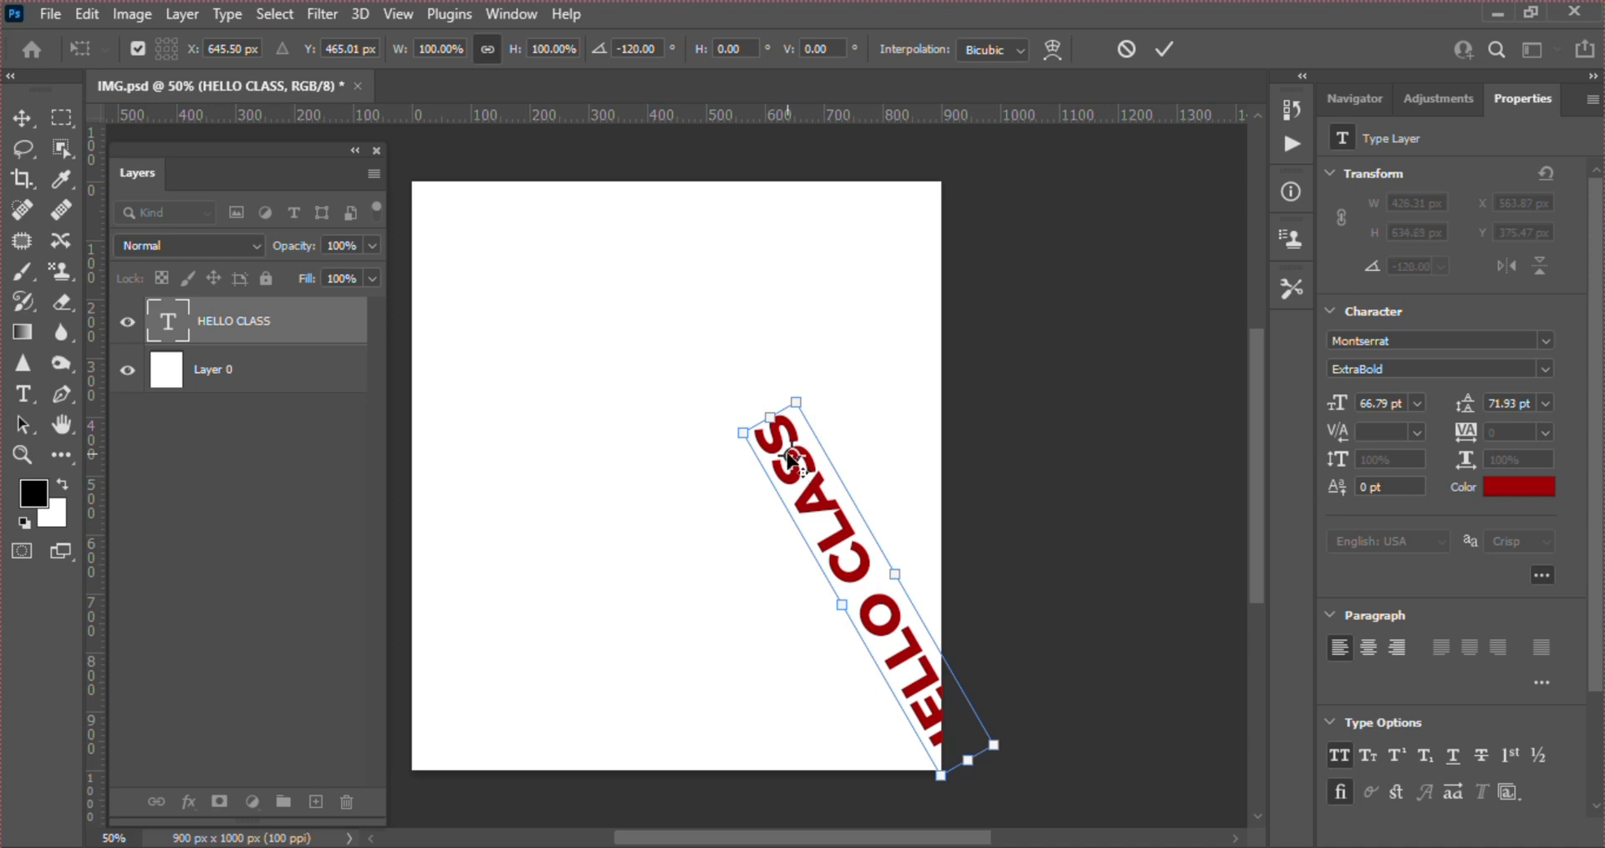
Return the reference point to the text's middle and apply the transform at 0°, centred at about X 591 px, Y 500 px
drag(792, 459, 857, 585)
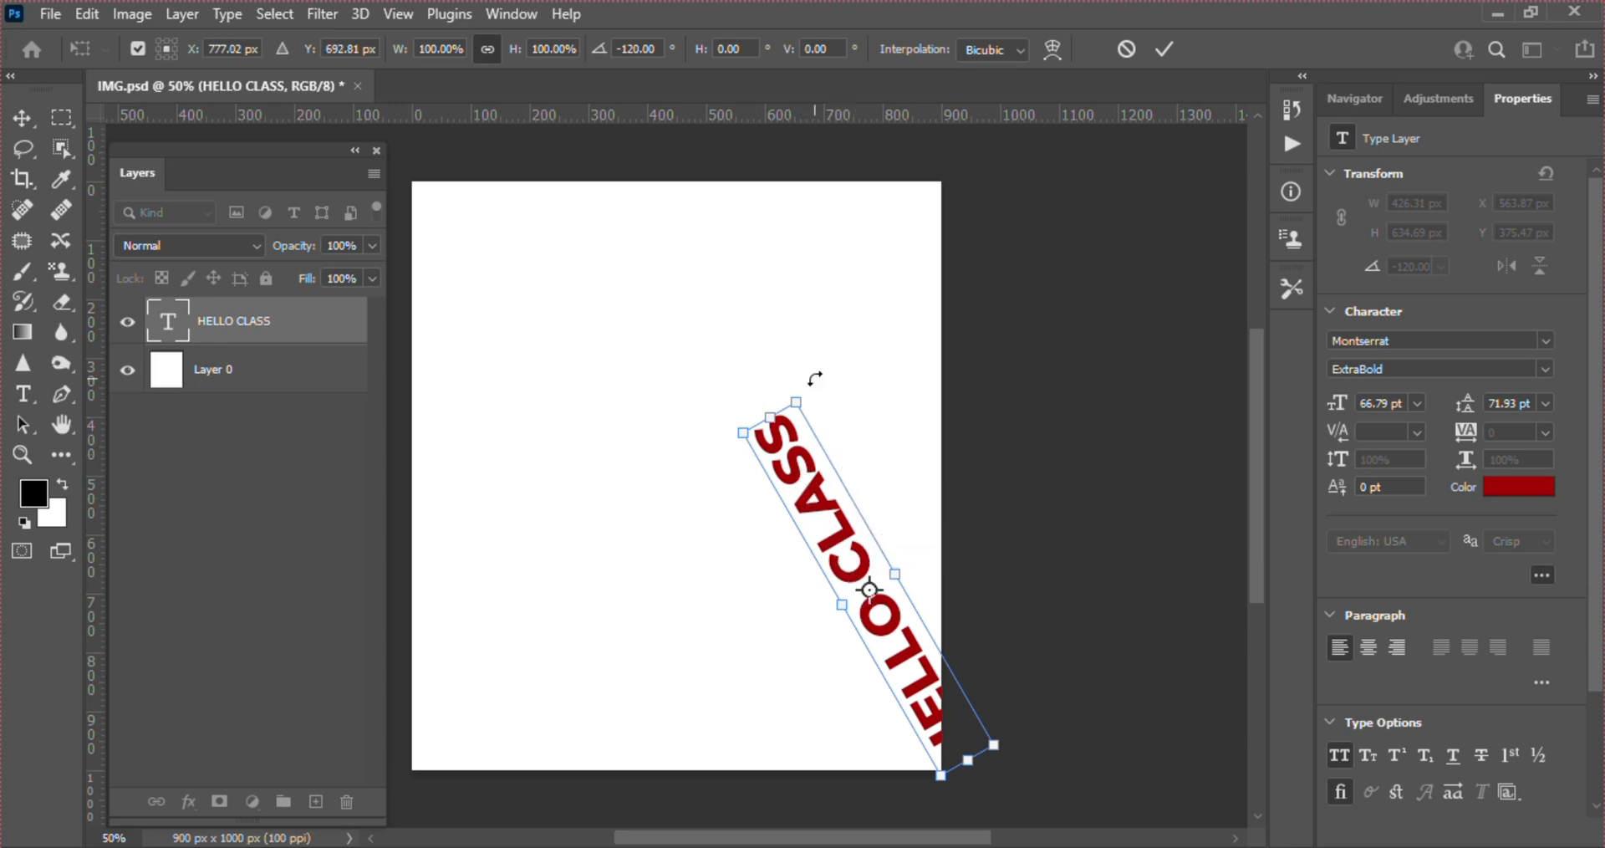
drag(813, 378, 808, 477)
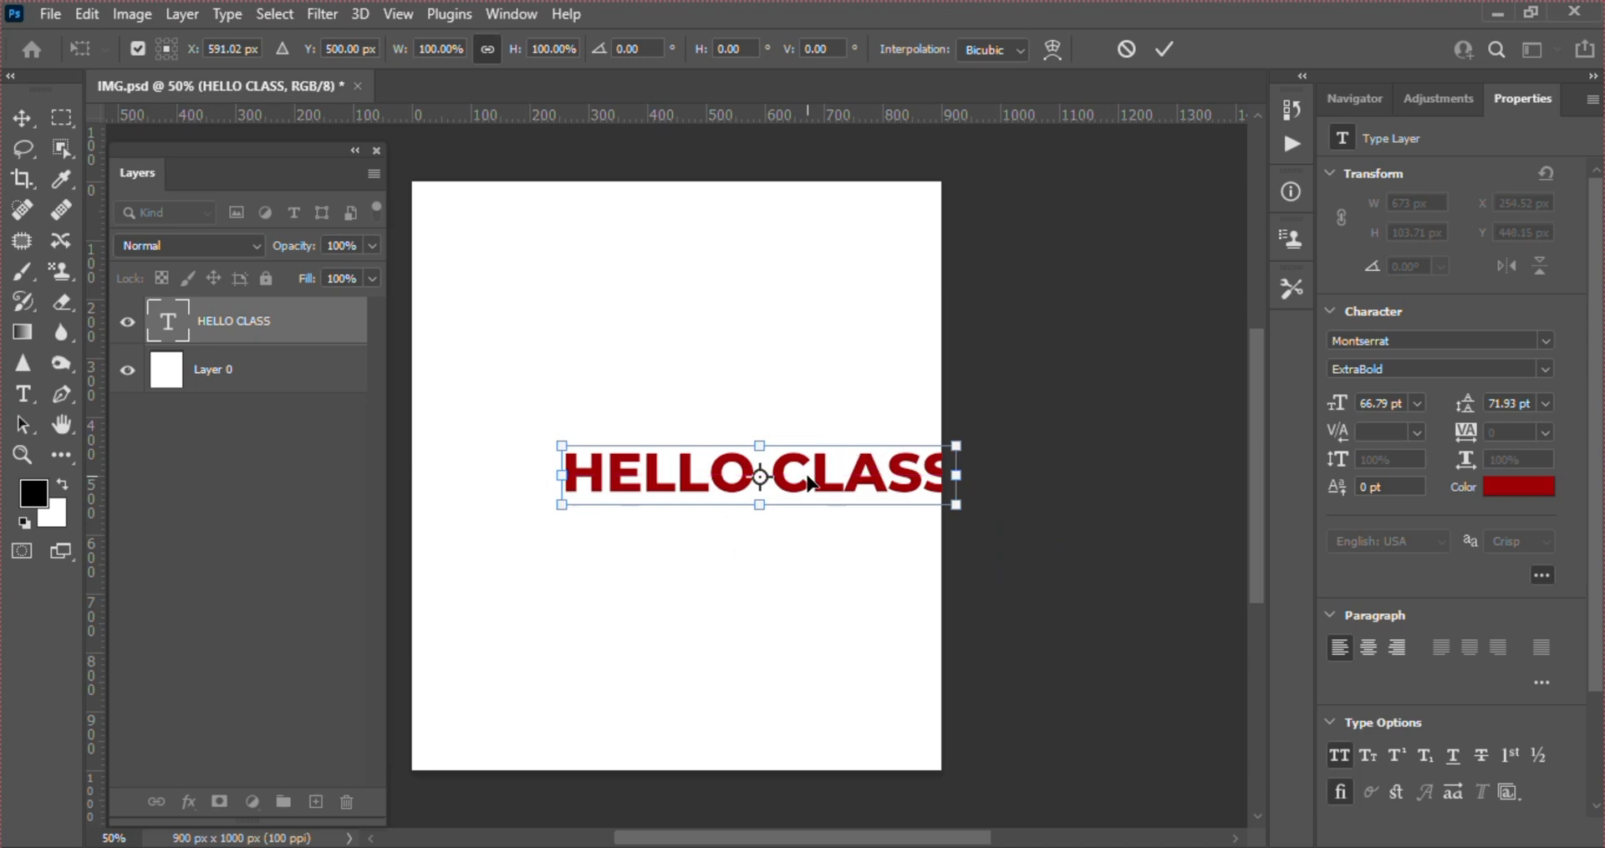
key(Return)
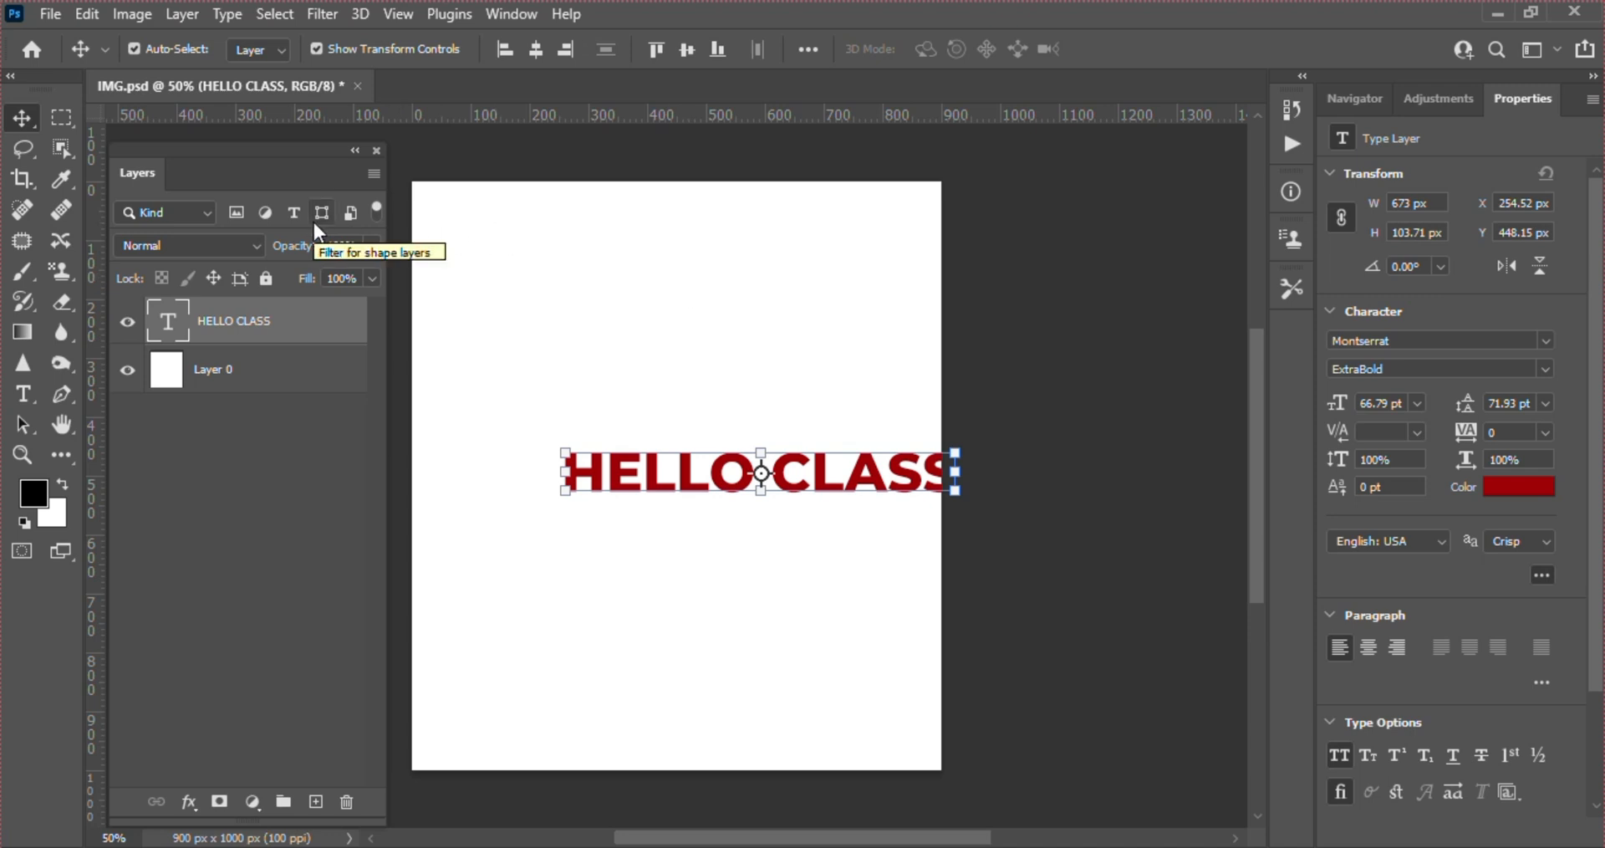
Examine the Marquee tool variants, then use the Move tool to select Layer 0 and the HELLO CLASS text on the canvas
click(62, 119)
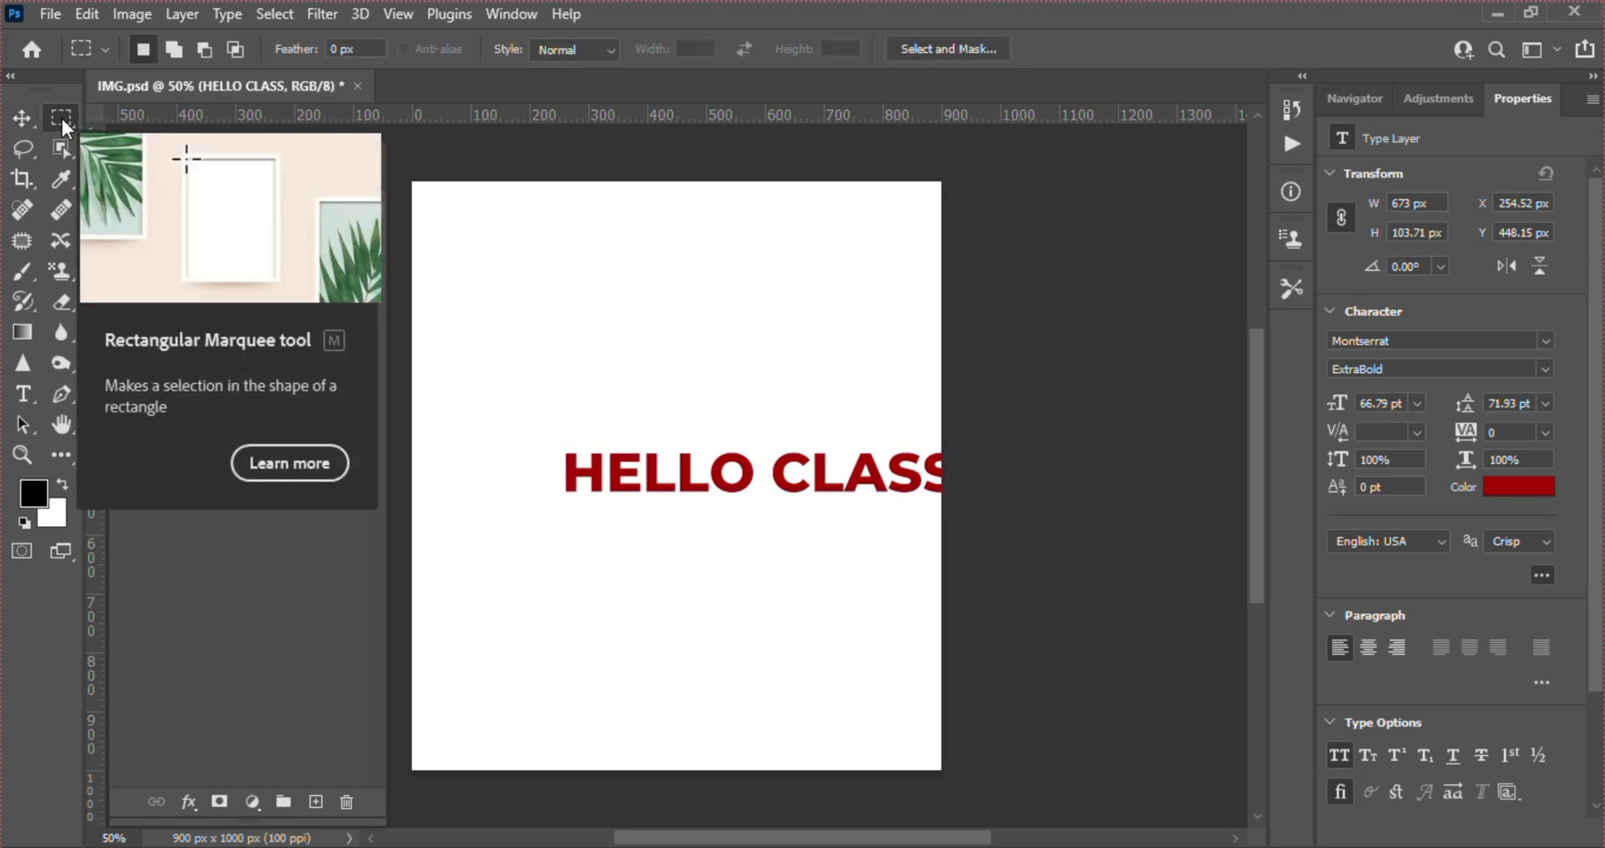
right_click(62, 121)
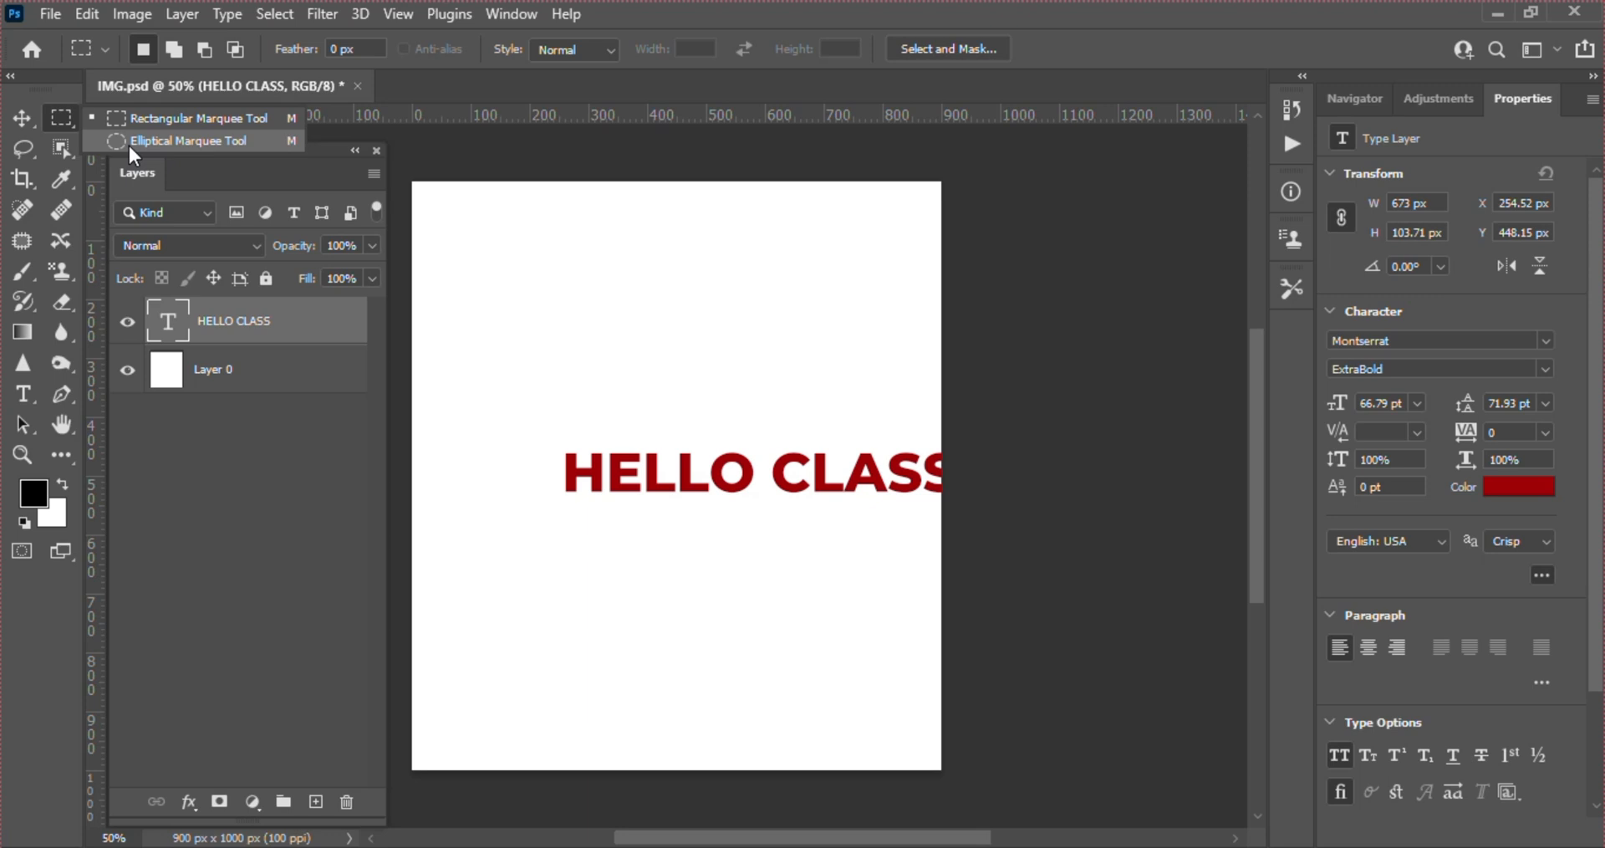
click(25, 117)
click(769, 387)
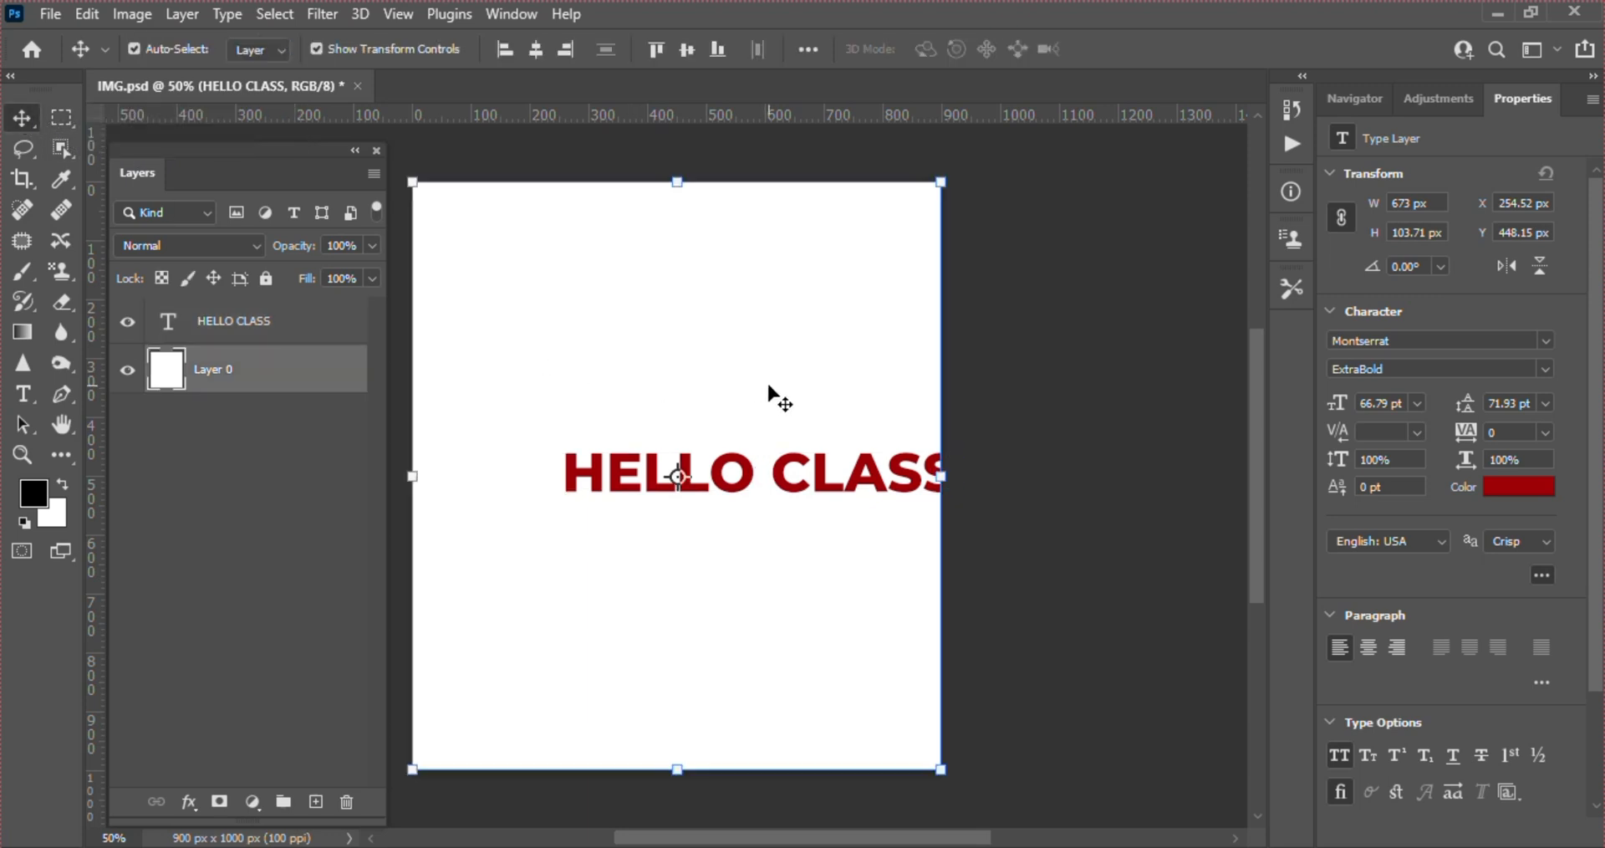
click(809, 473)
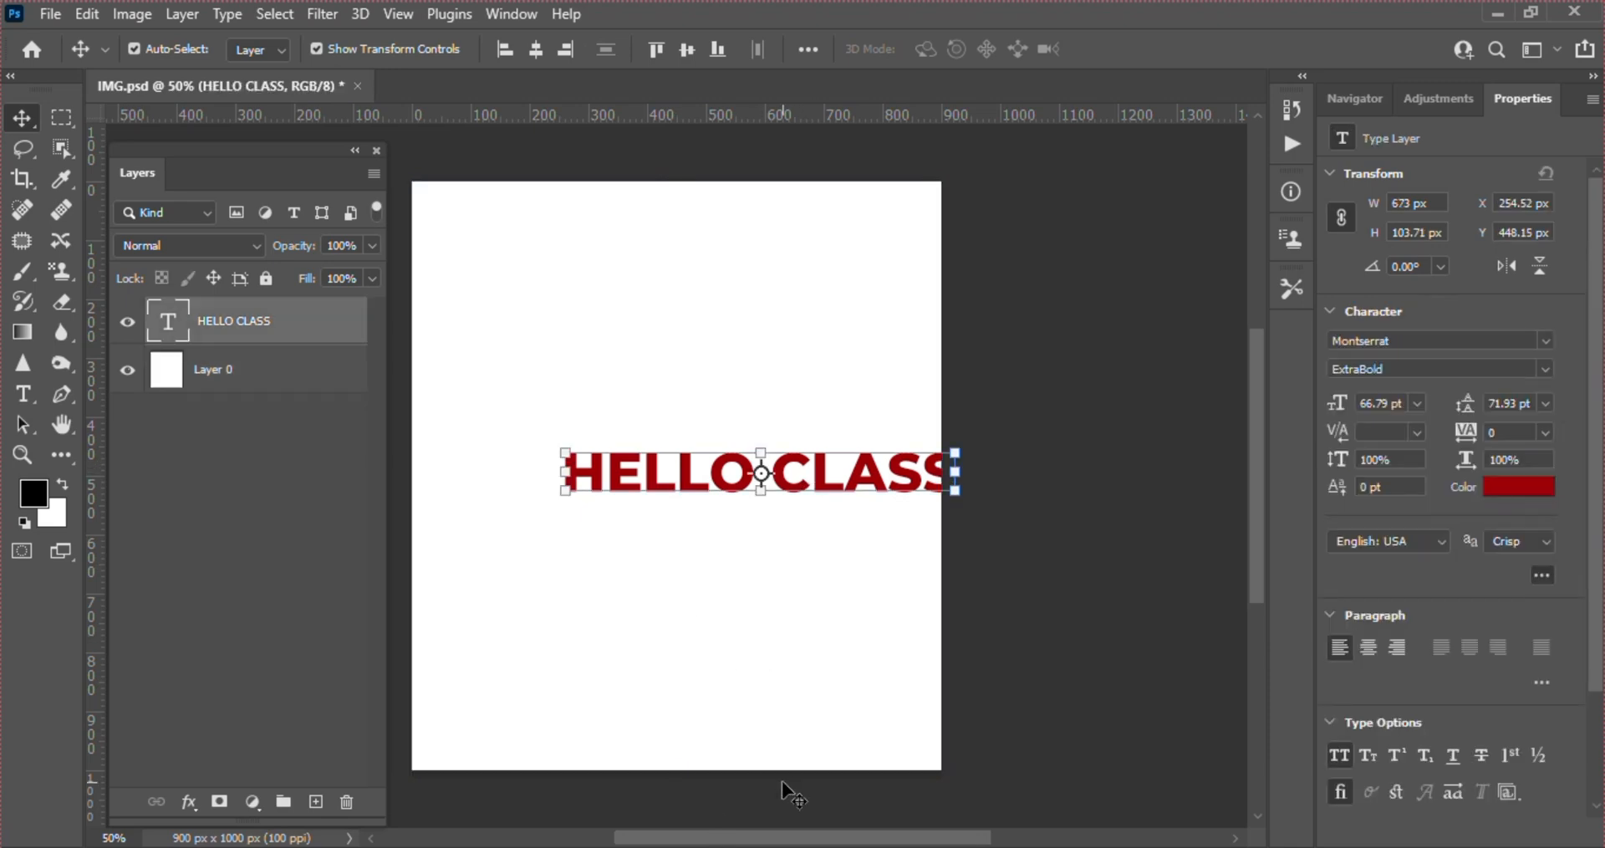
Place 13.png from the IMG folder into the document and scale it to about 265% so it spans the canvas width
click(835, 846)
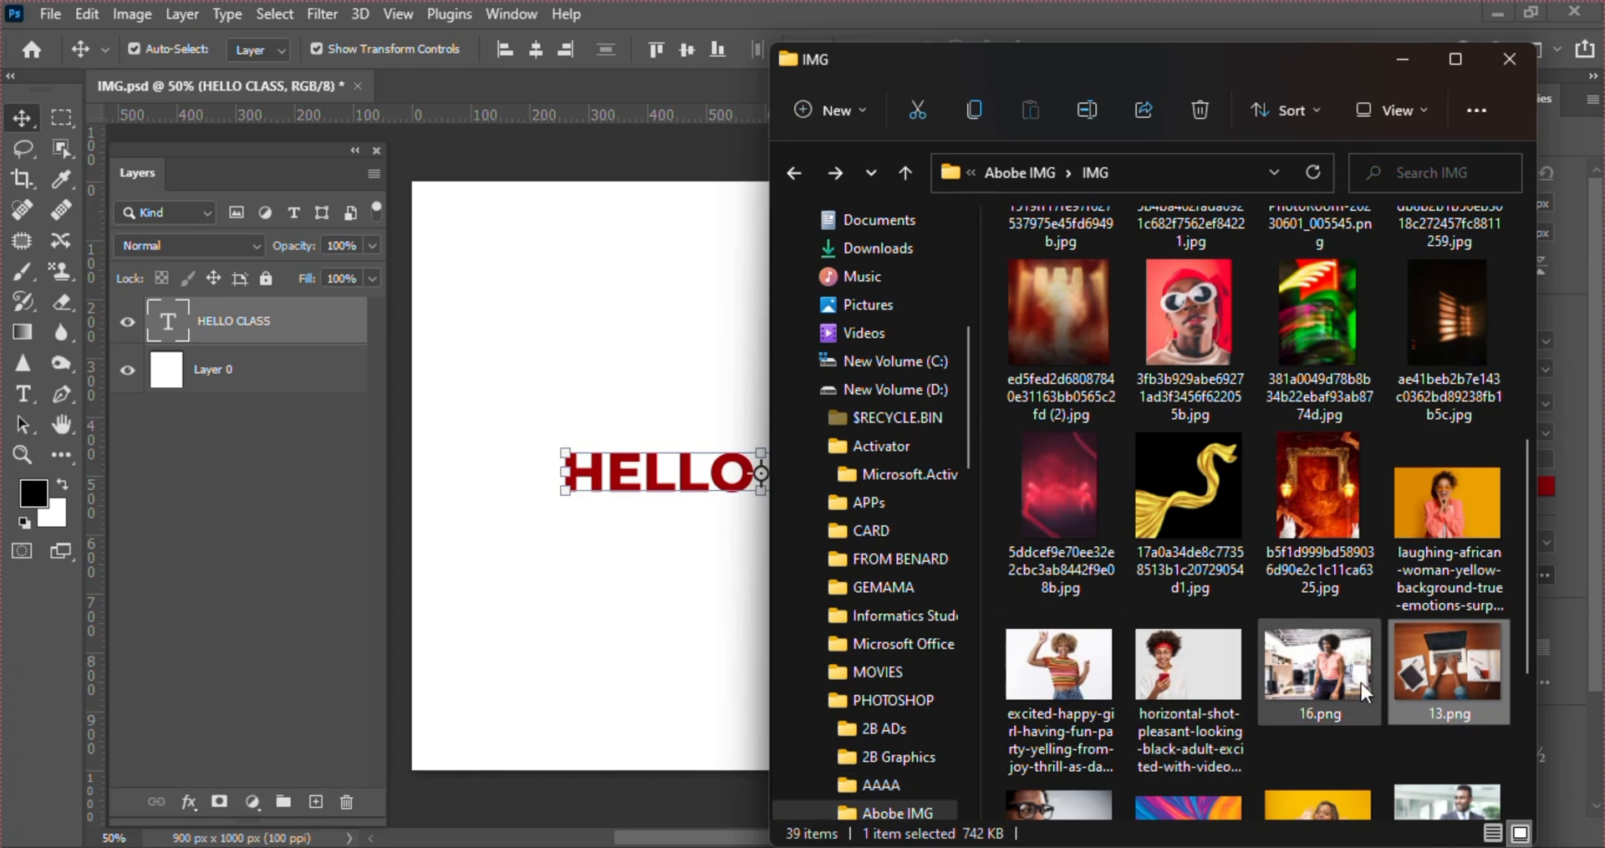
drag(1480, 695, 603, 431)
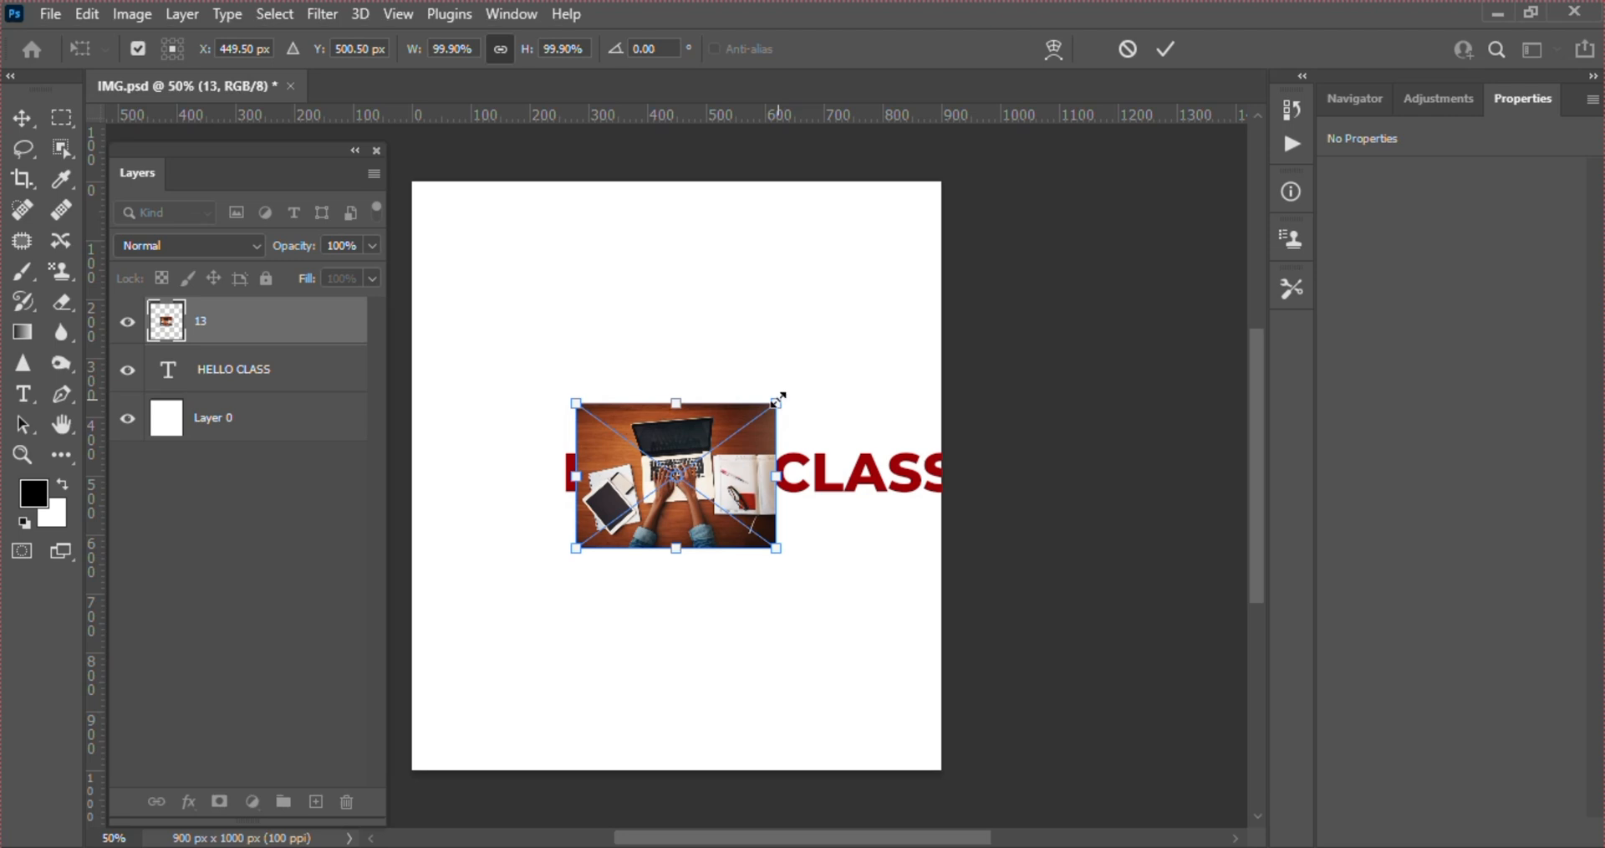
drag(778, 399, 970, 316)
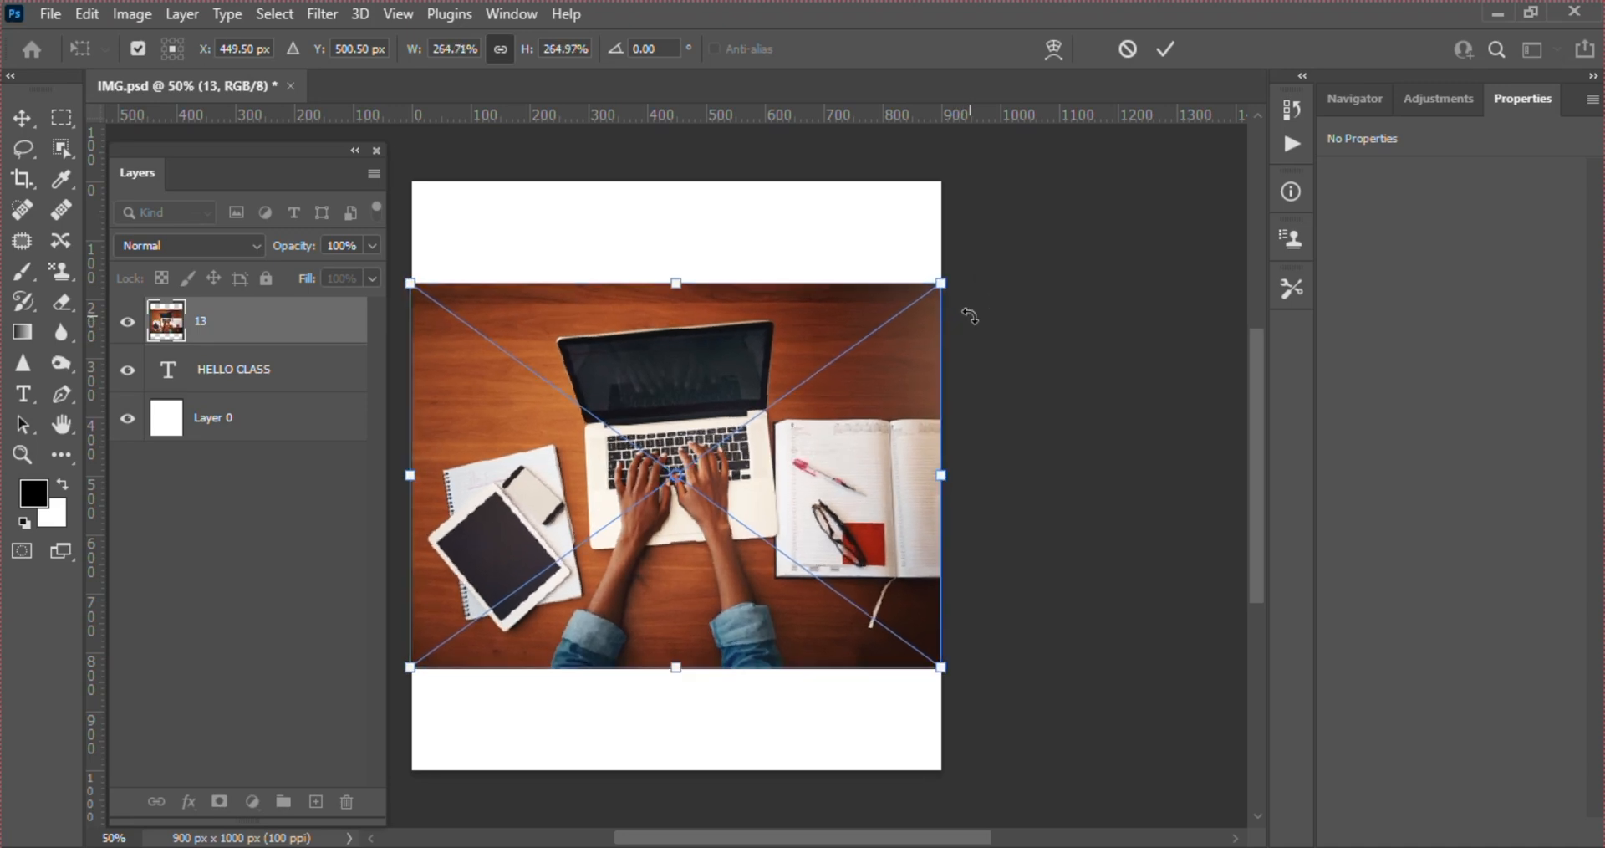
key(Return)
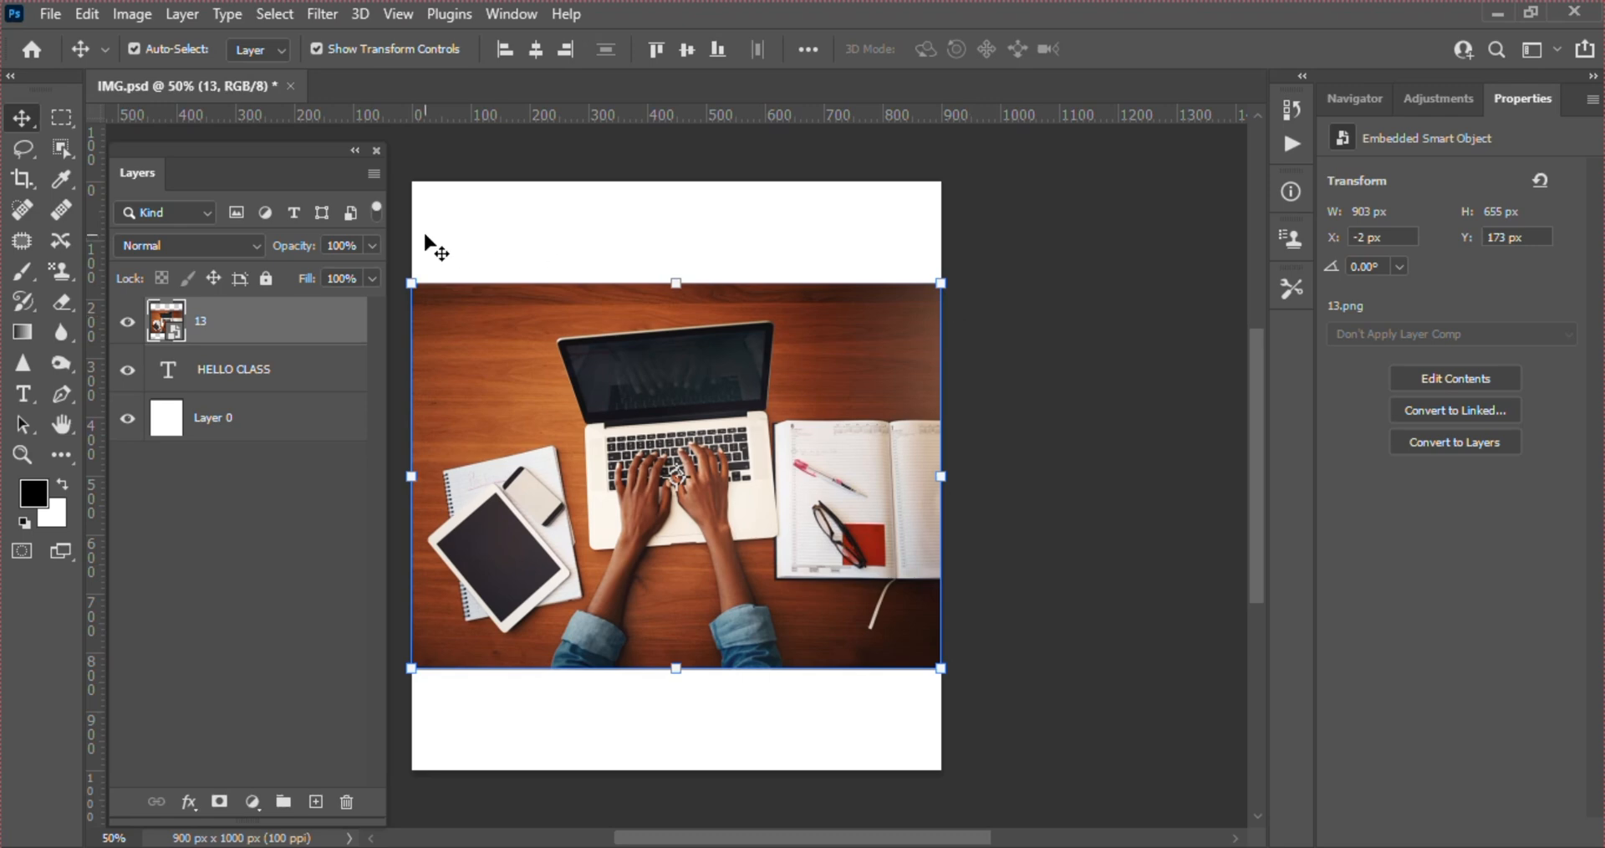
Examine the variants of the Marquee, Lasso and Object Selection tools
click(60, 118)
right_click(60, 118)
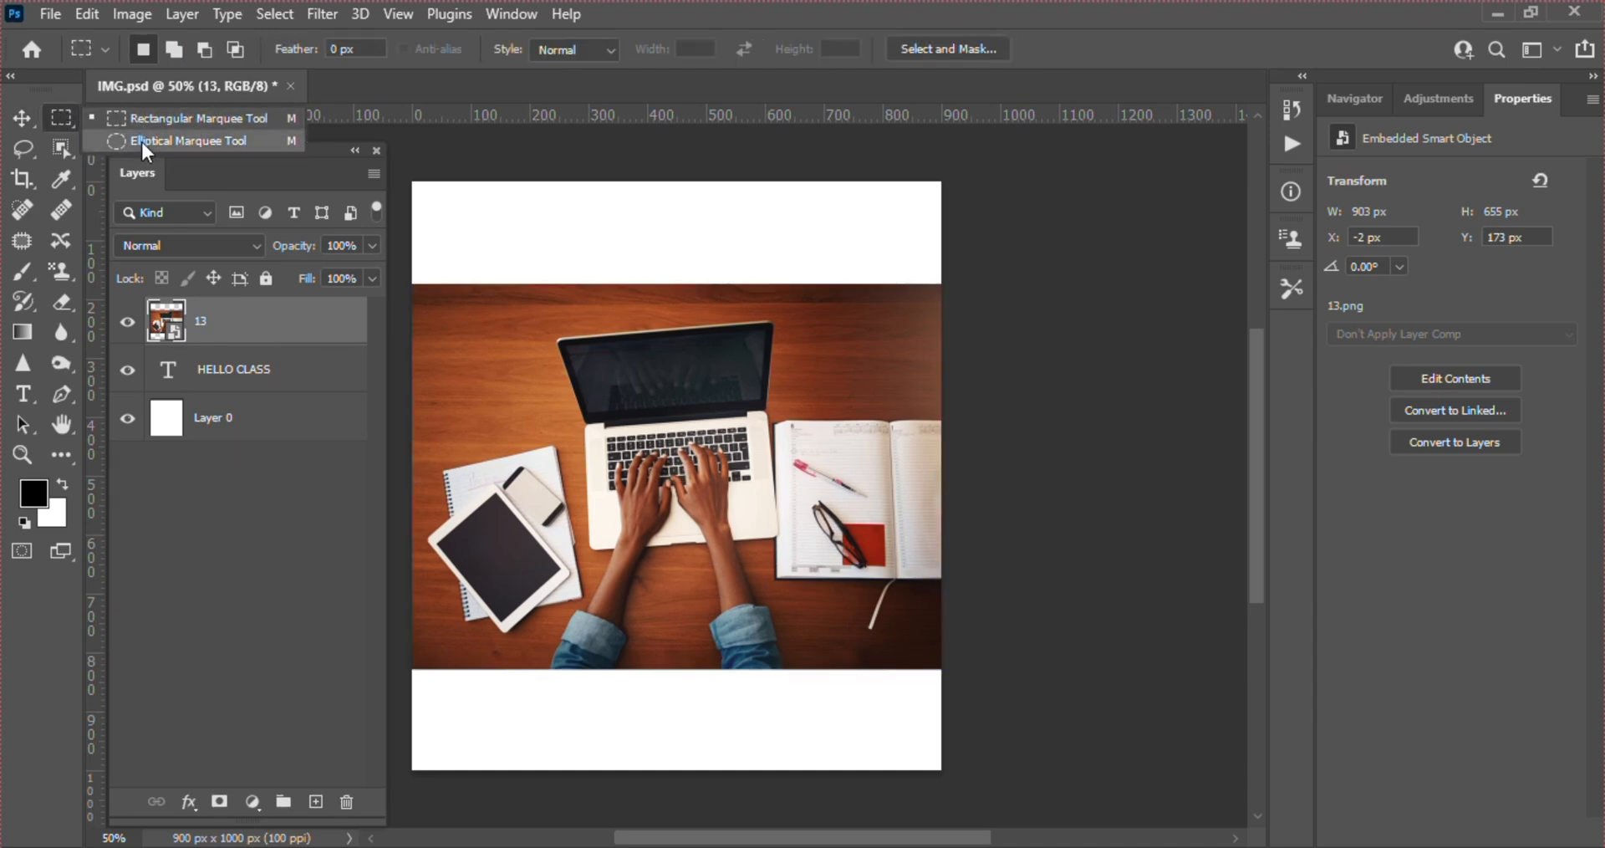
click(16, 151)
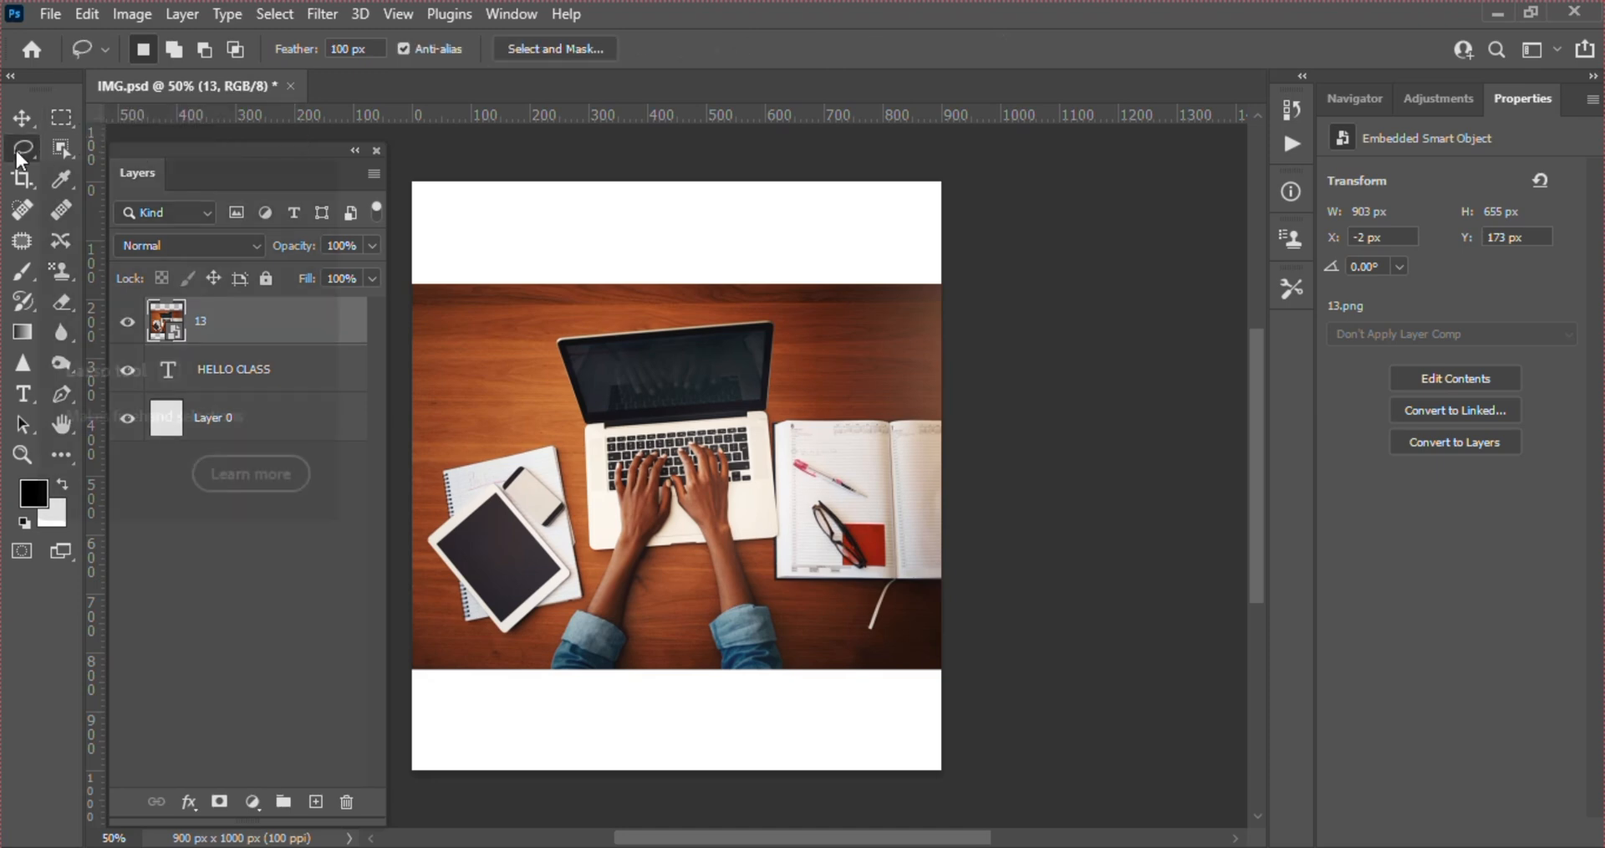
right_click(16, 150)
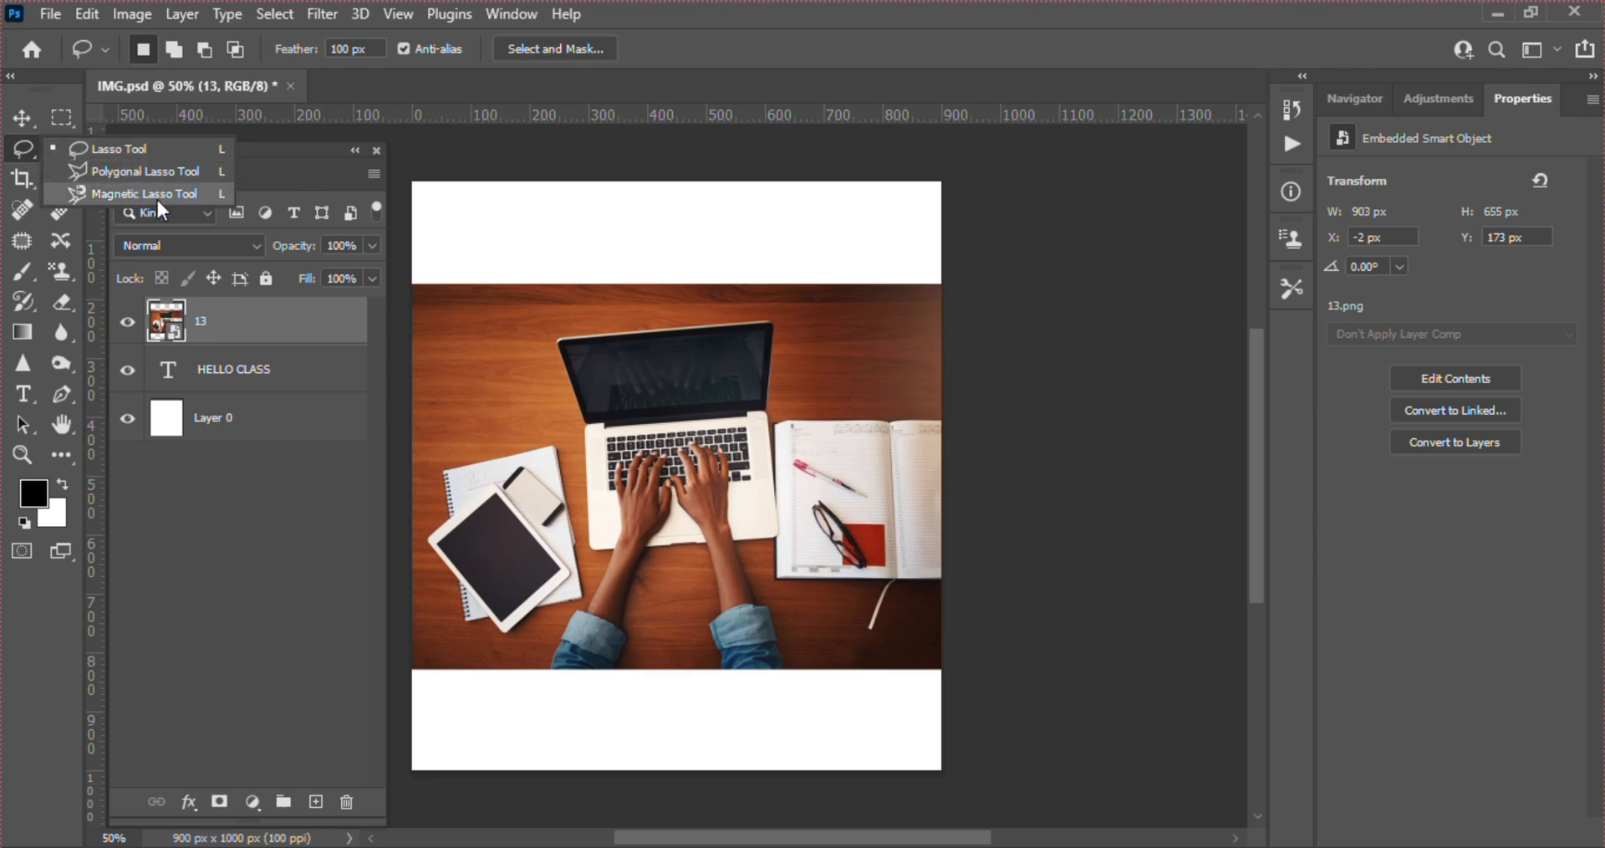
click(62, 144)
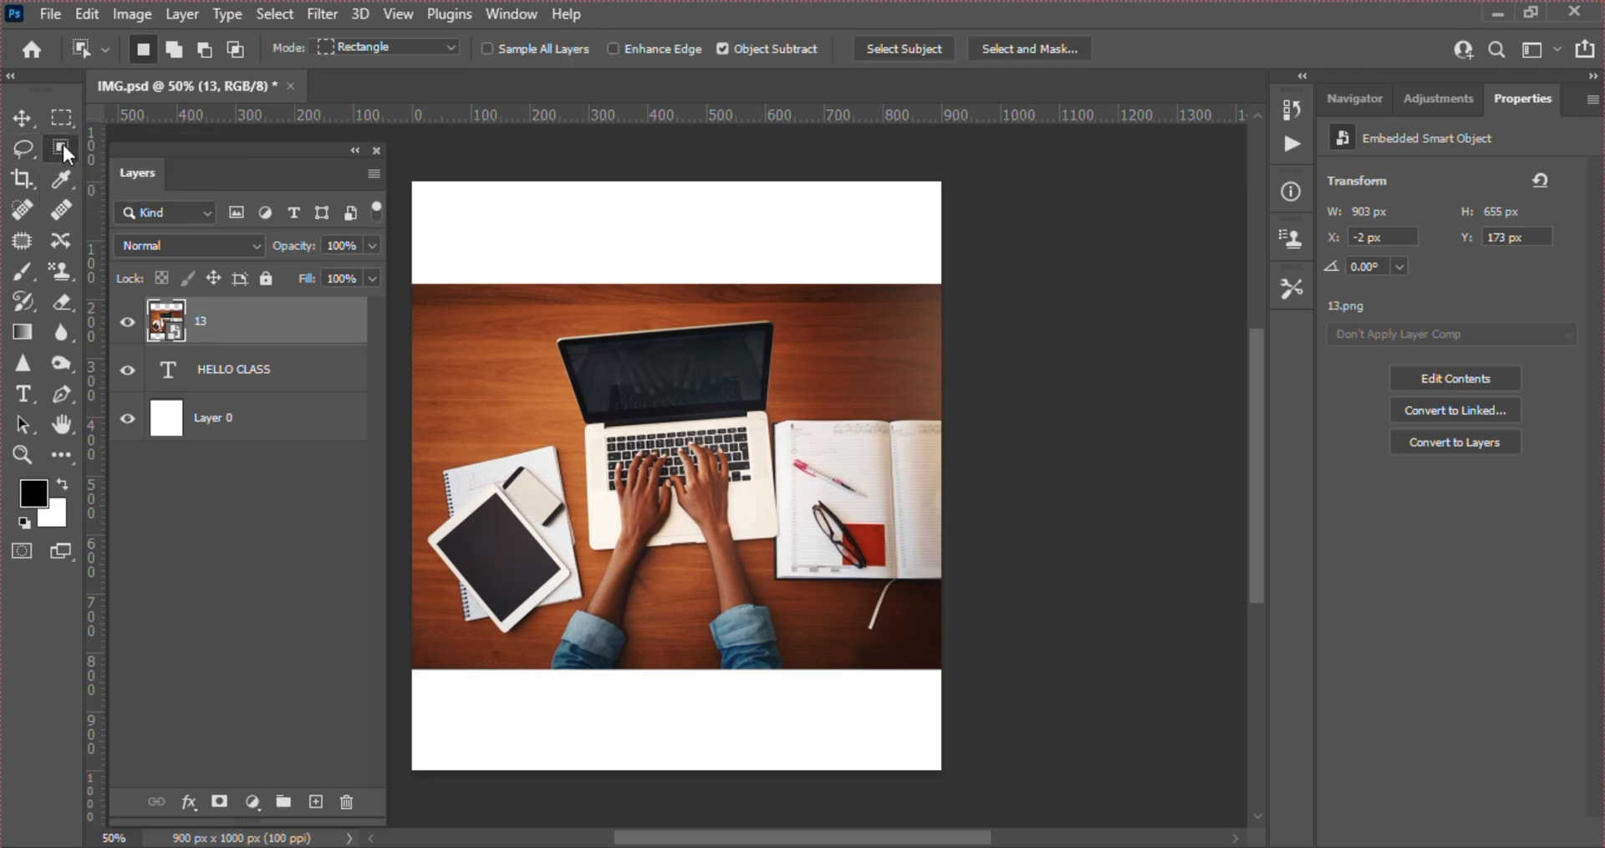
right_click(62, 142)
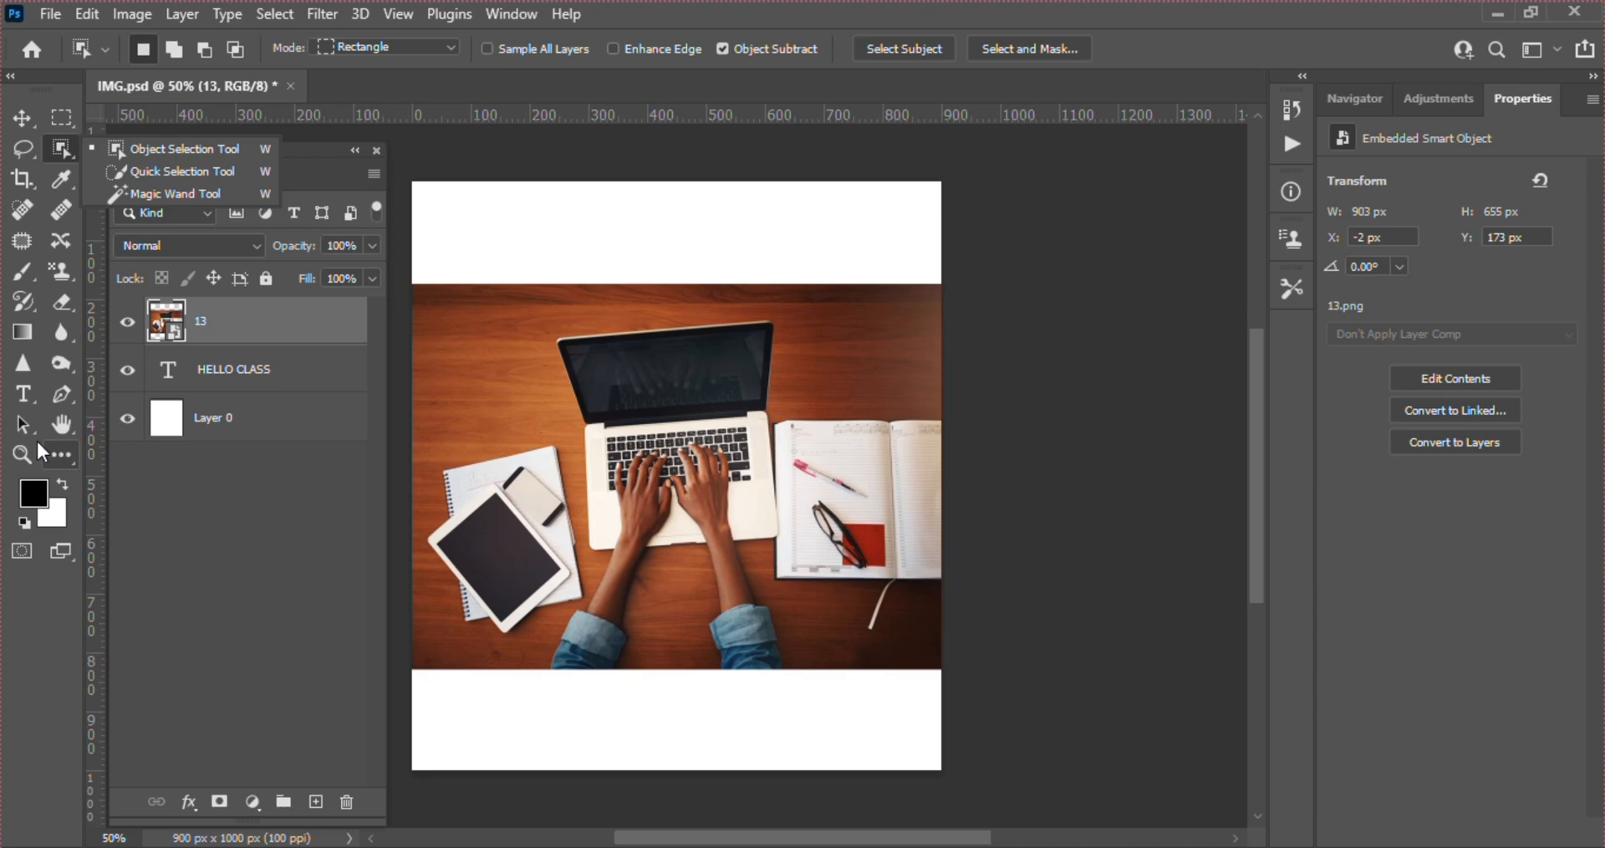
Draw a rectangular marquee selection about 448 by 448 px around the laptop in the photo
click(57, 119)
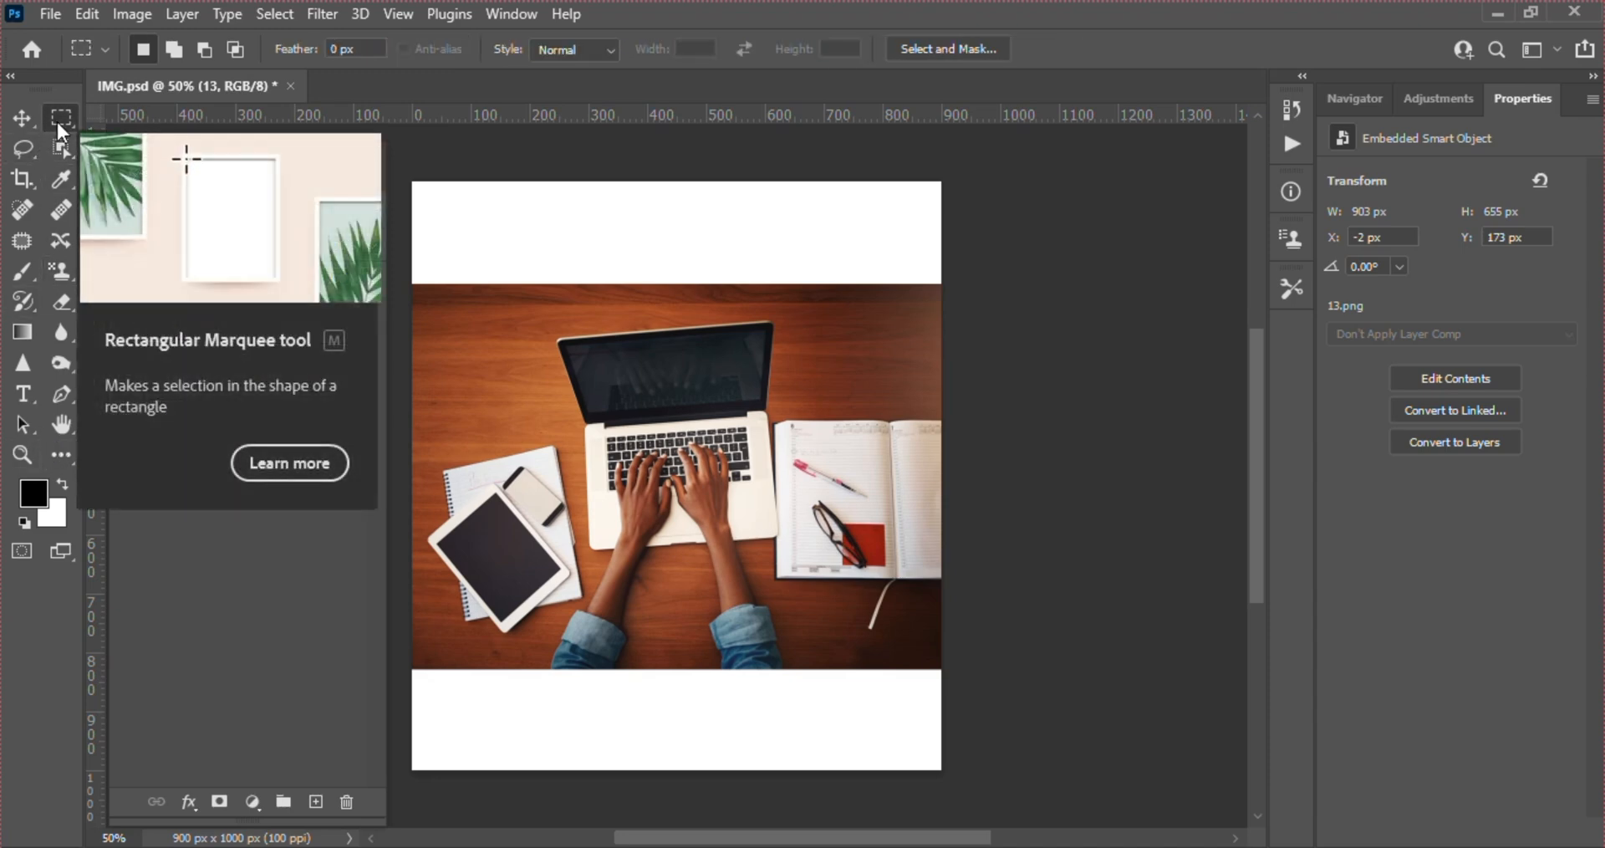
right_click(56, 118)
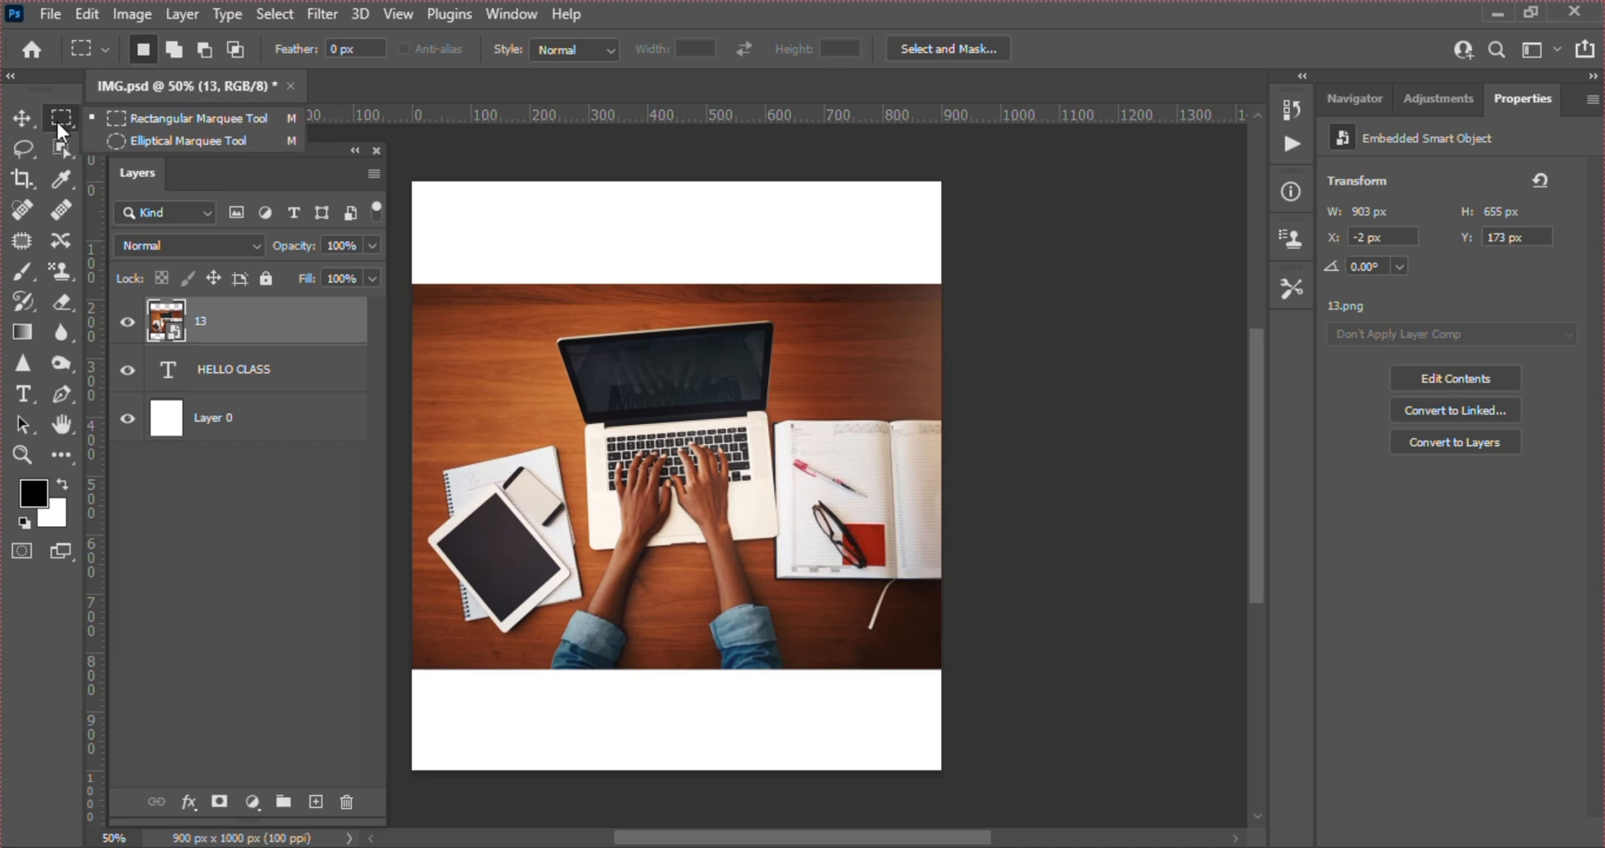
click(102, 119)
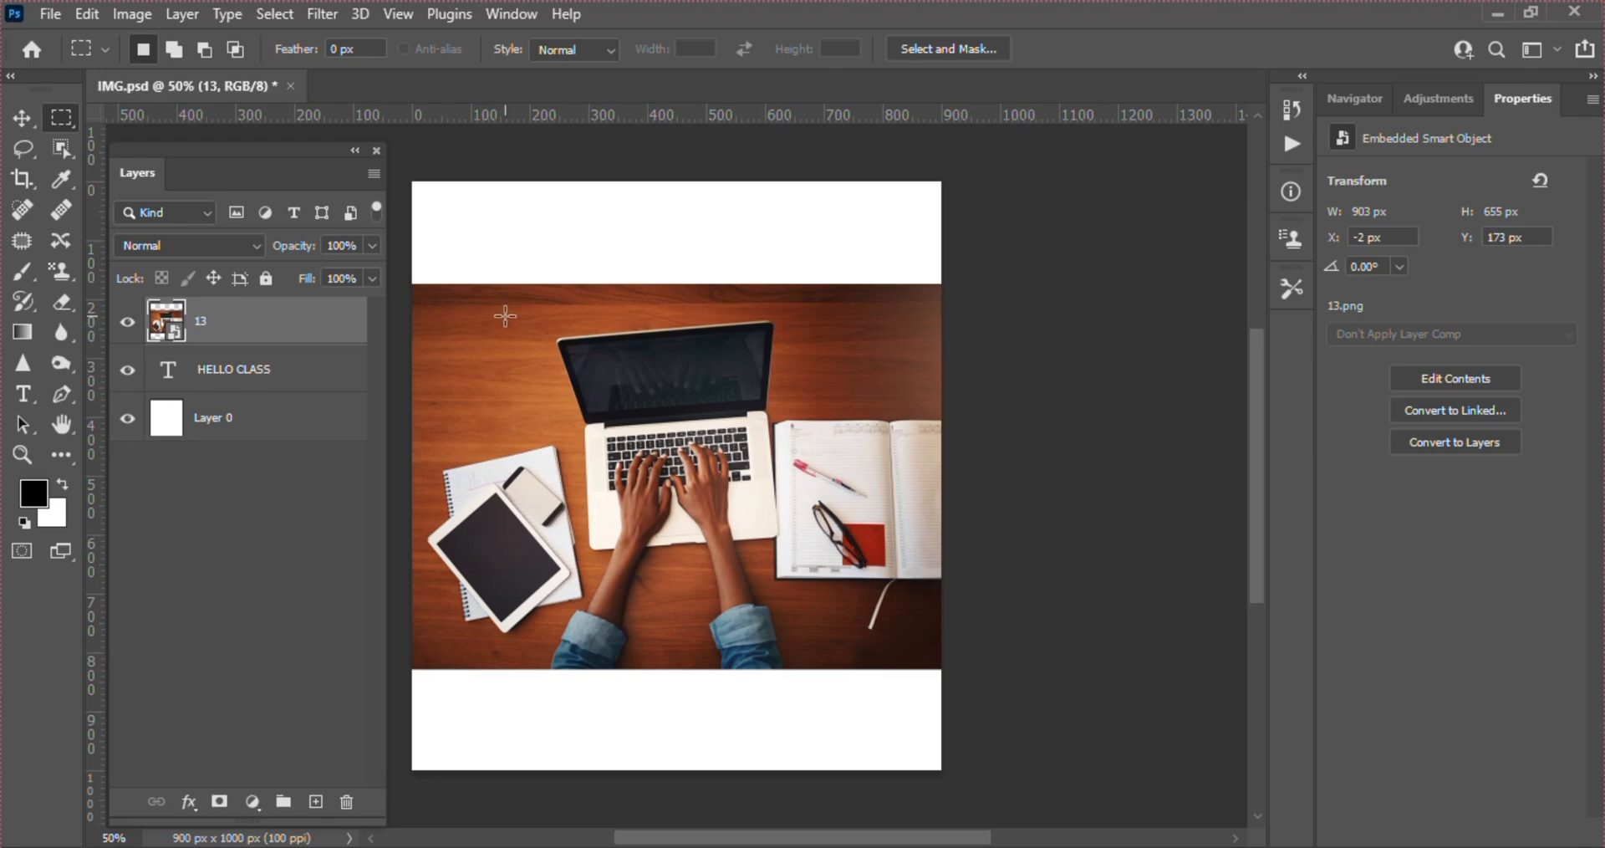
drag(549, 382, 795, 586)
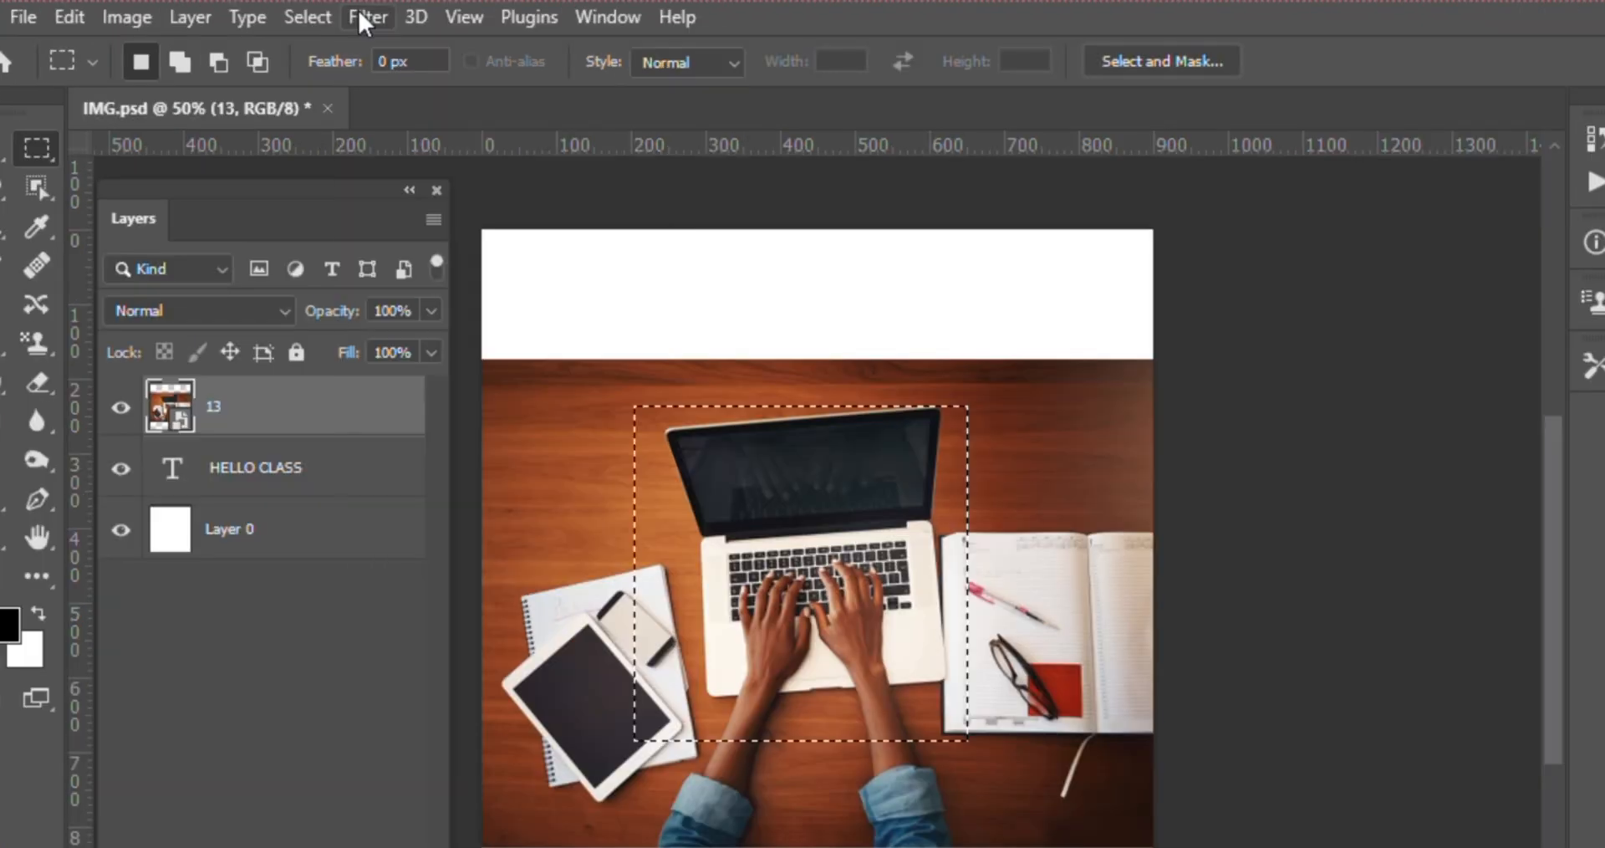
Try a Gaussian Blur with a 9.8 px radius on the selected laptop area, and undo it
click(315, 10)
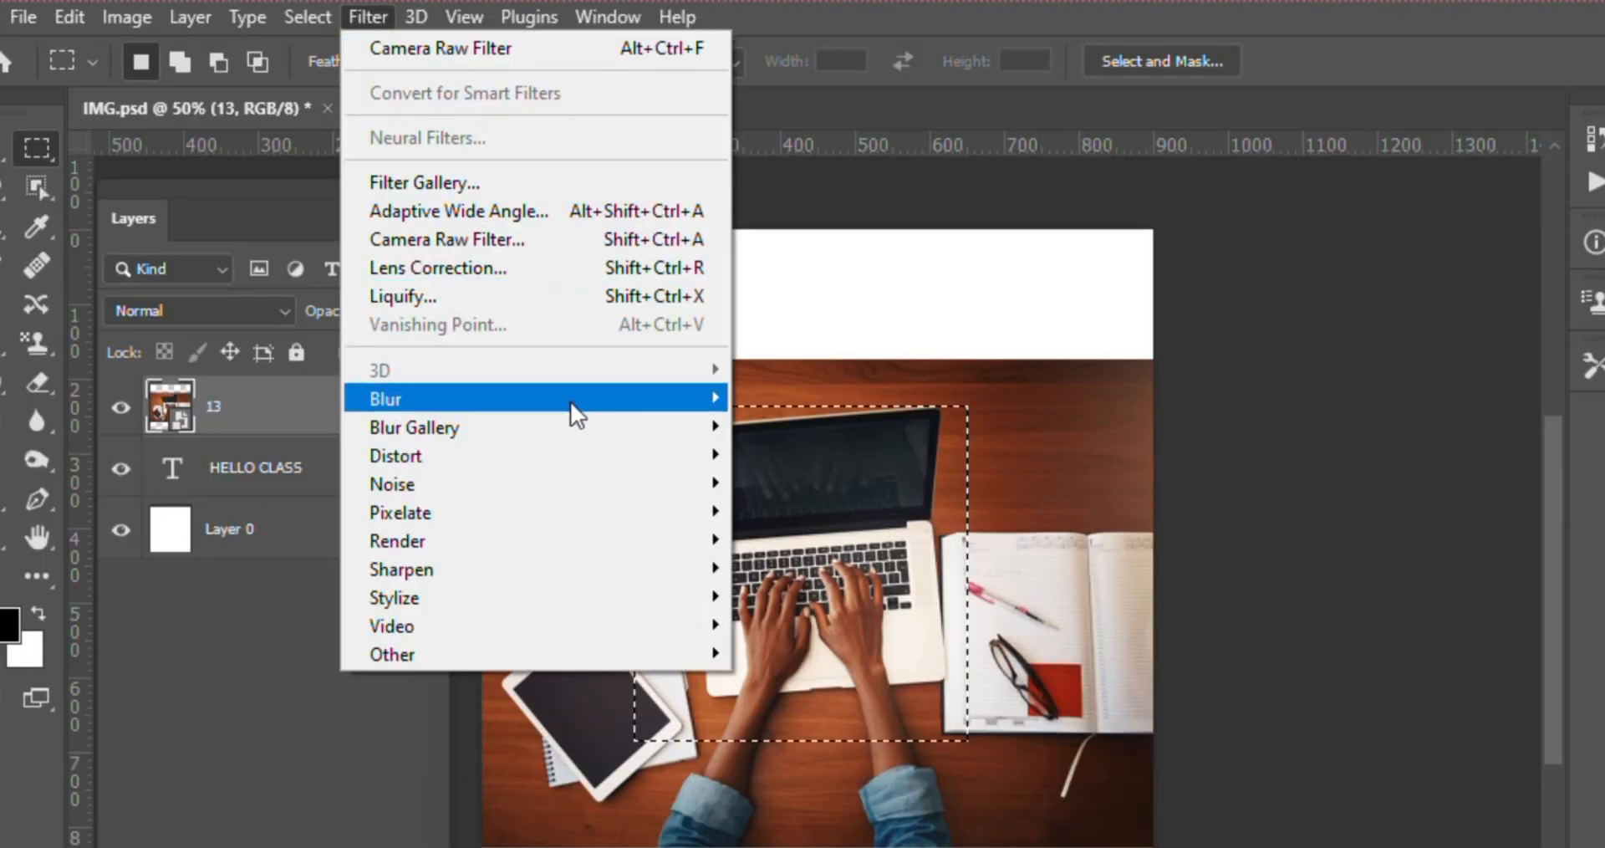
mouse_move(615, 394)
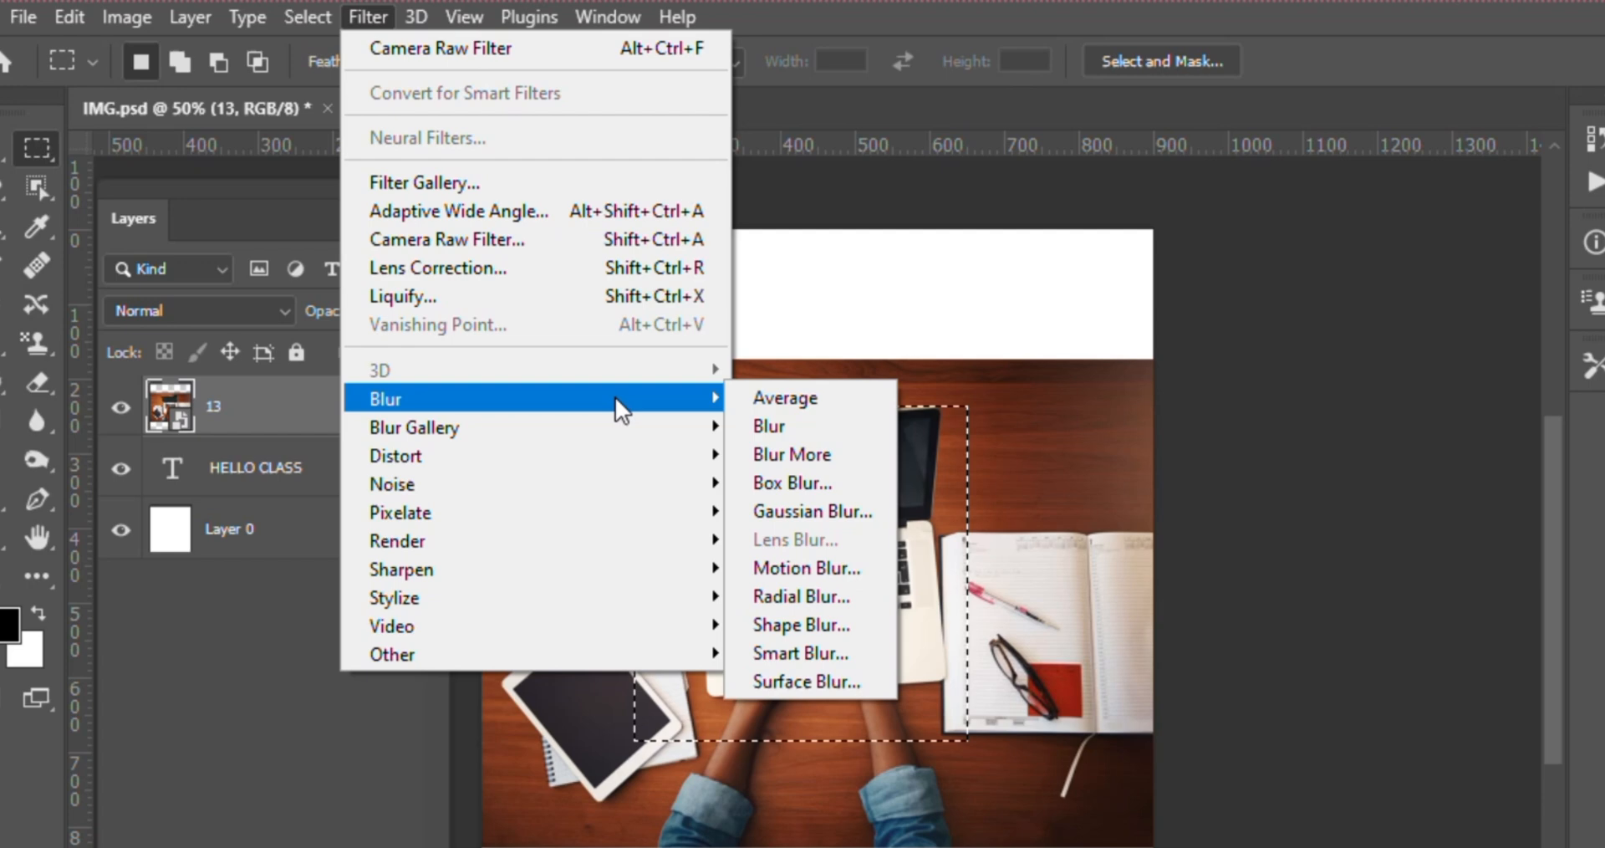
click(811, 508)
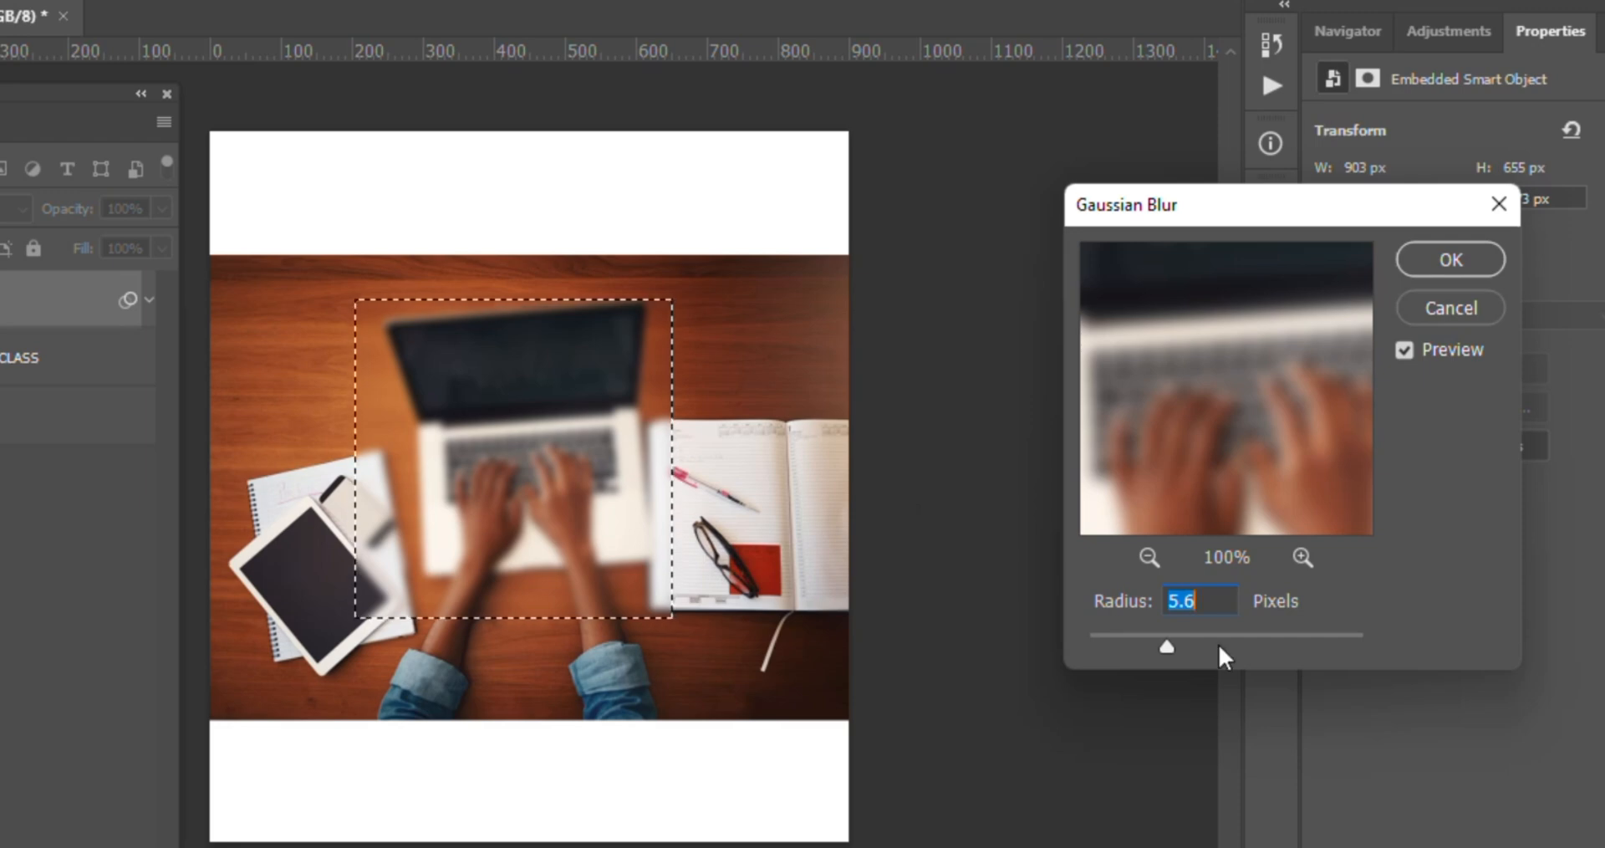
mouse_move(1166, 649)
mouse_down()
mouse_move(1244, 649)
mouse_move(1197, 645)
mouse_up()
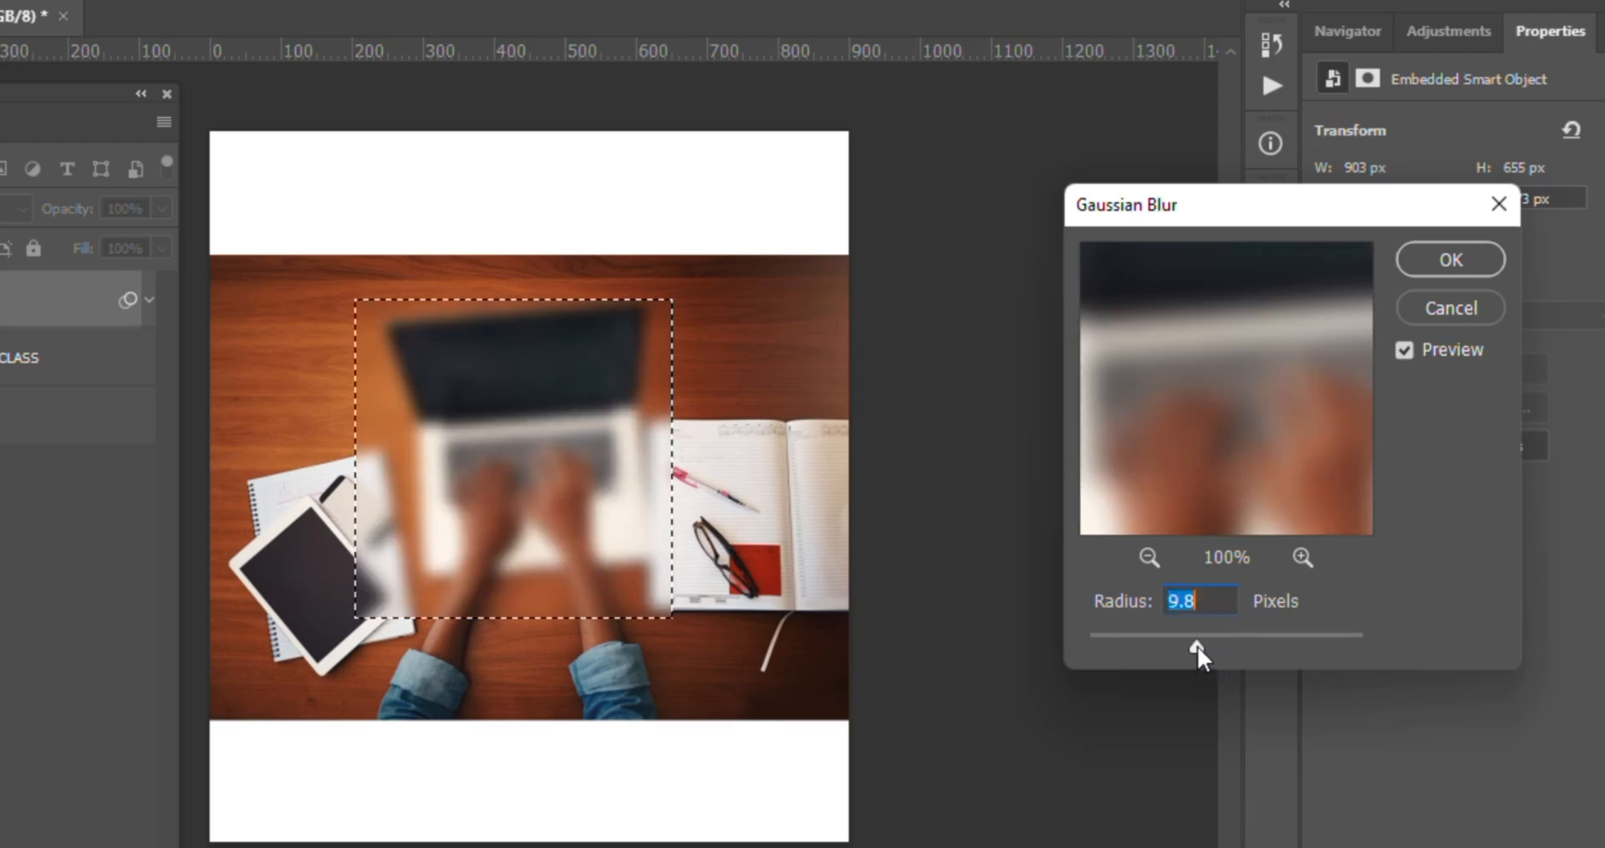
click(1415, 253)
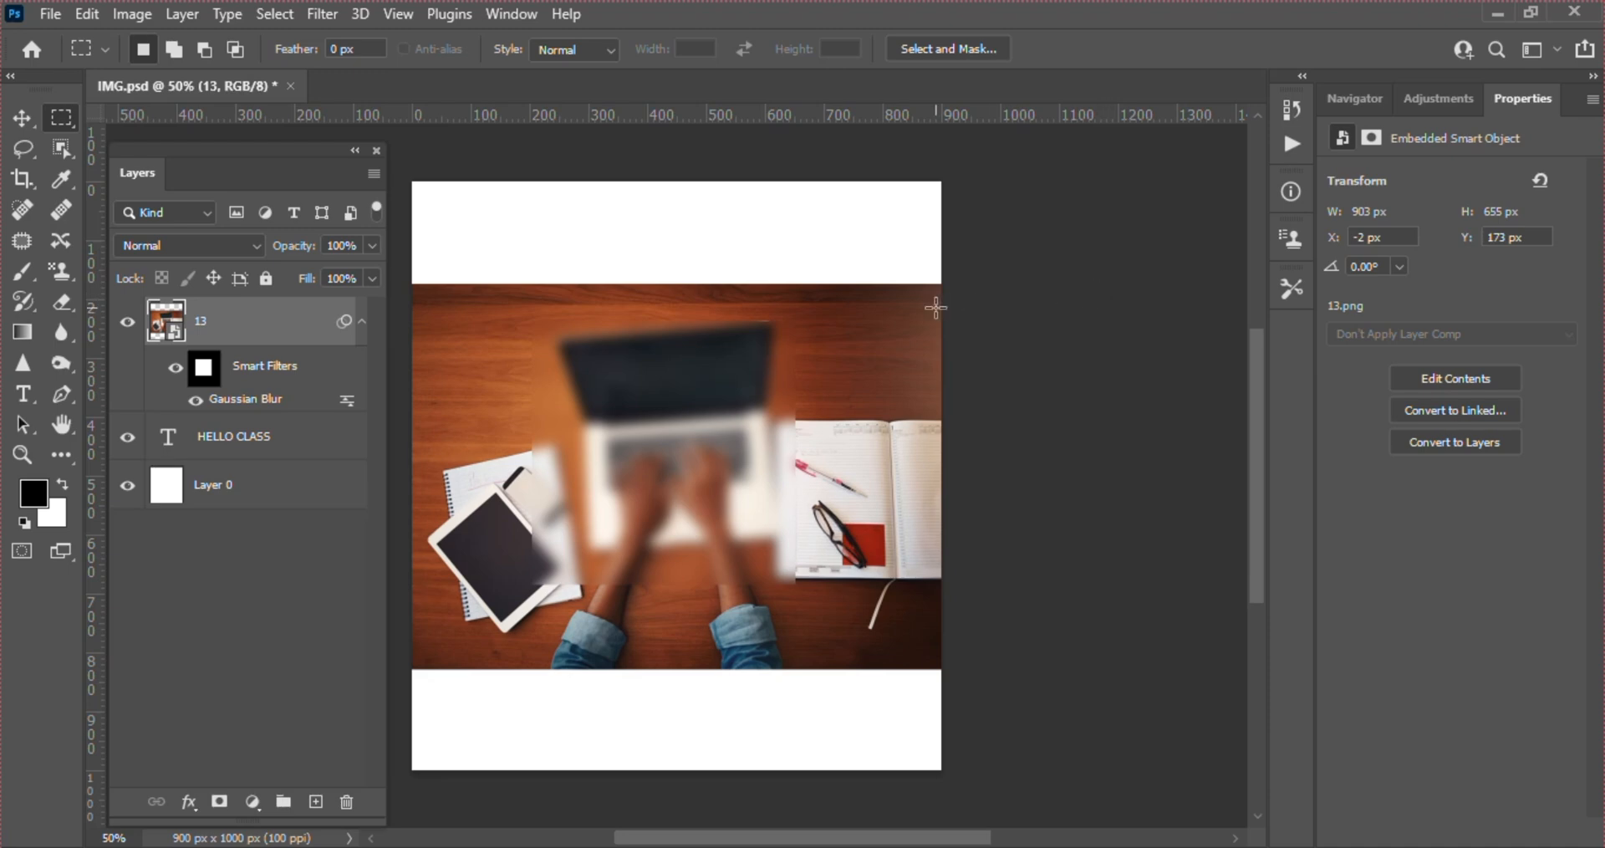
key(ctrl+z)
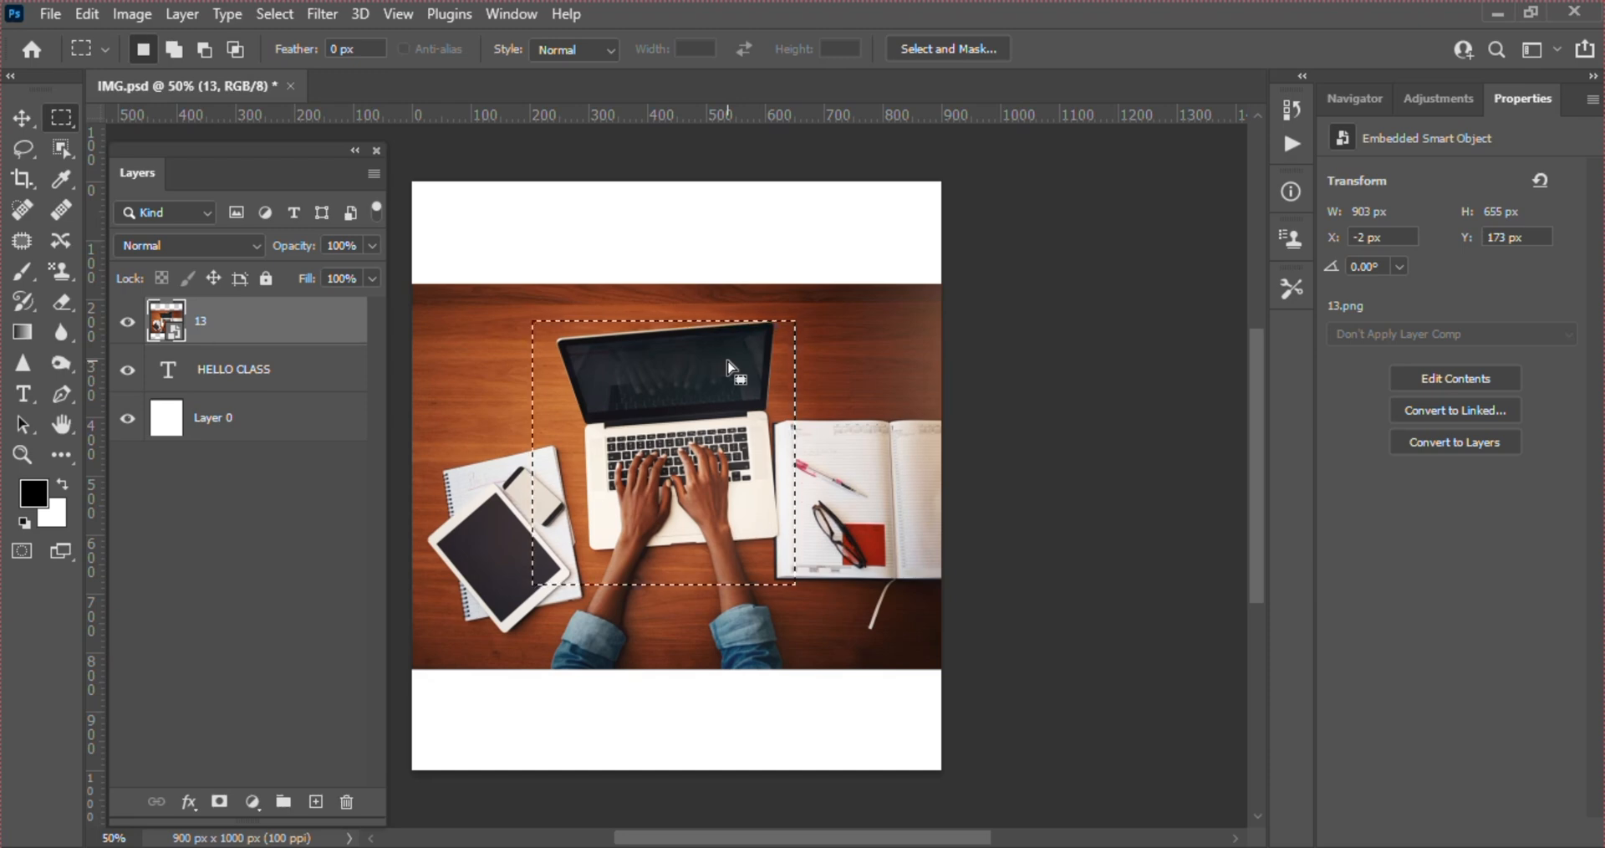
Try a Color Overlay in dark red #600f0f on layer 13, and cancel both the colour and the layer style
click(188, 805)
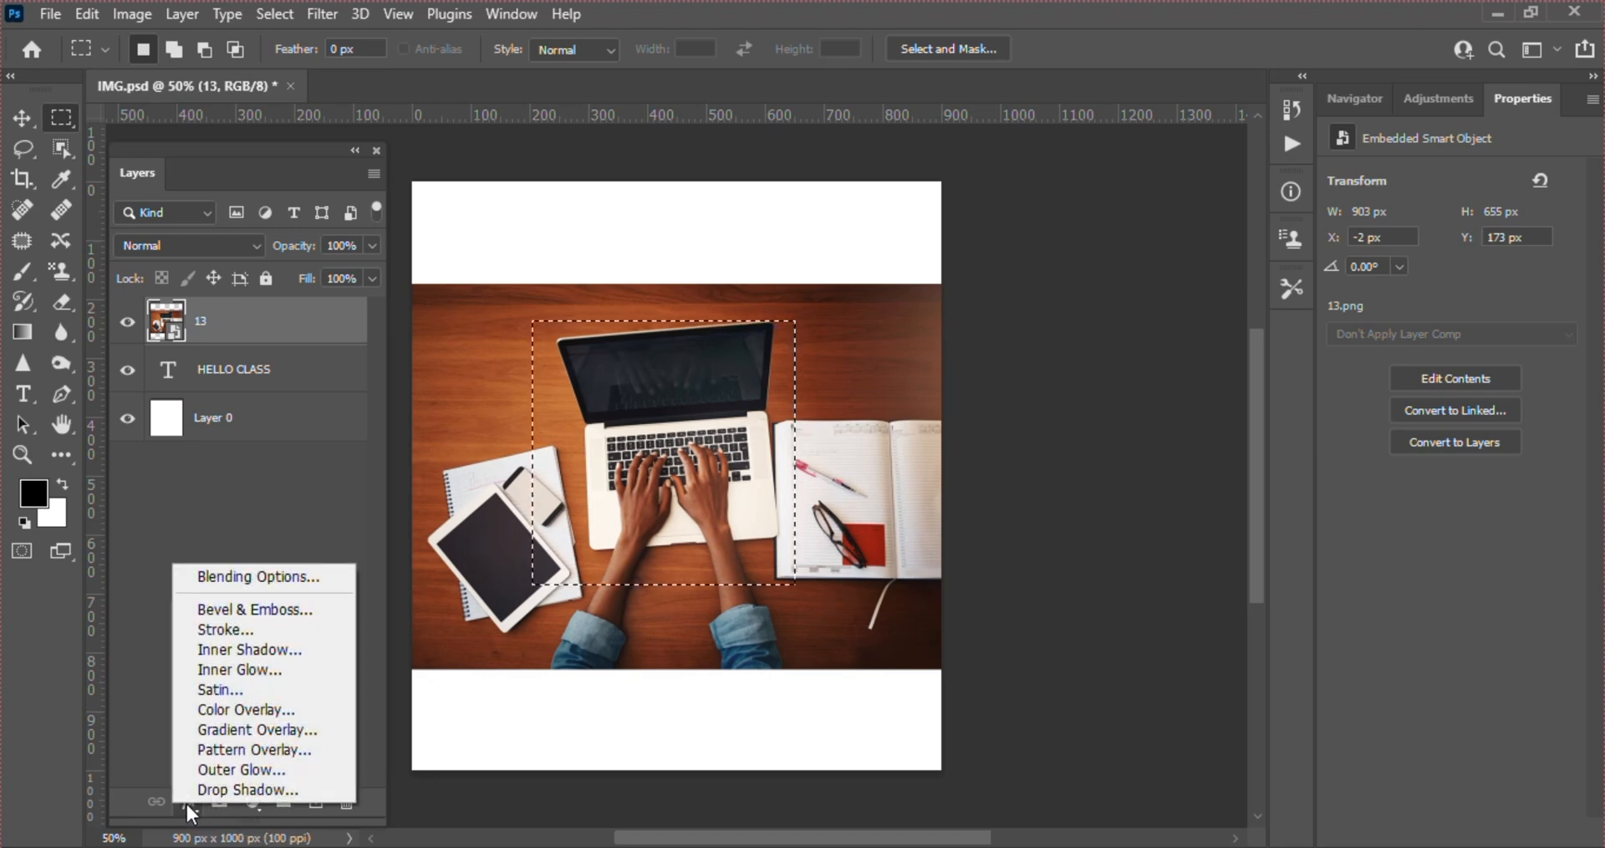
click(267, 709)
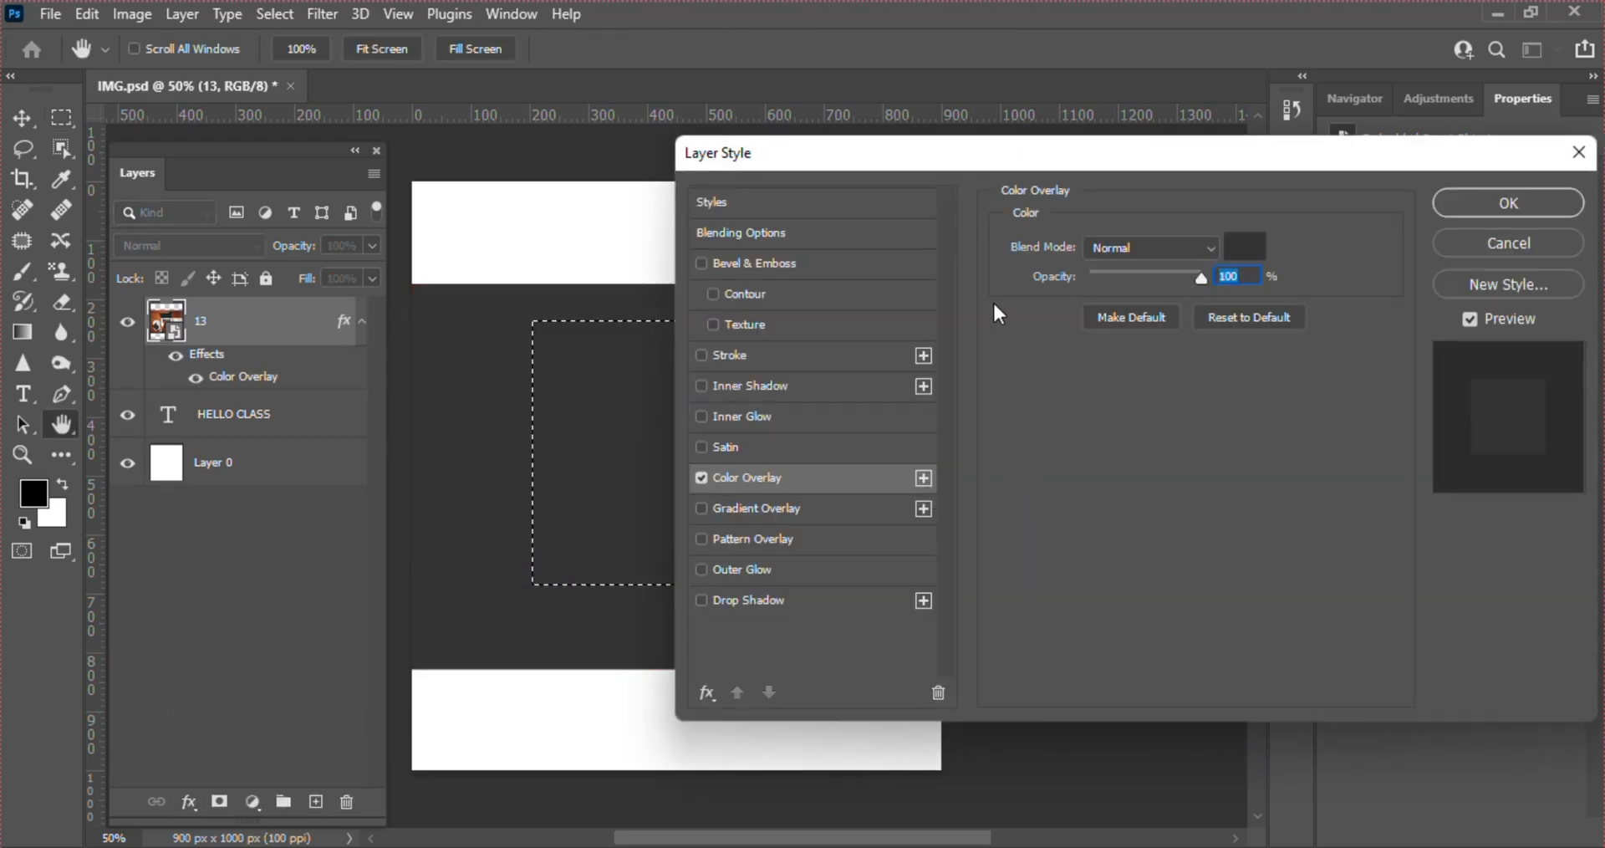
drag(816, 158, 1015, 144)
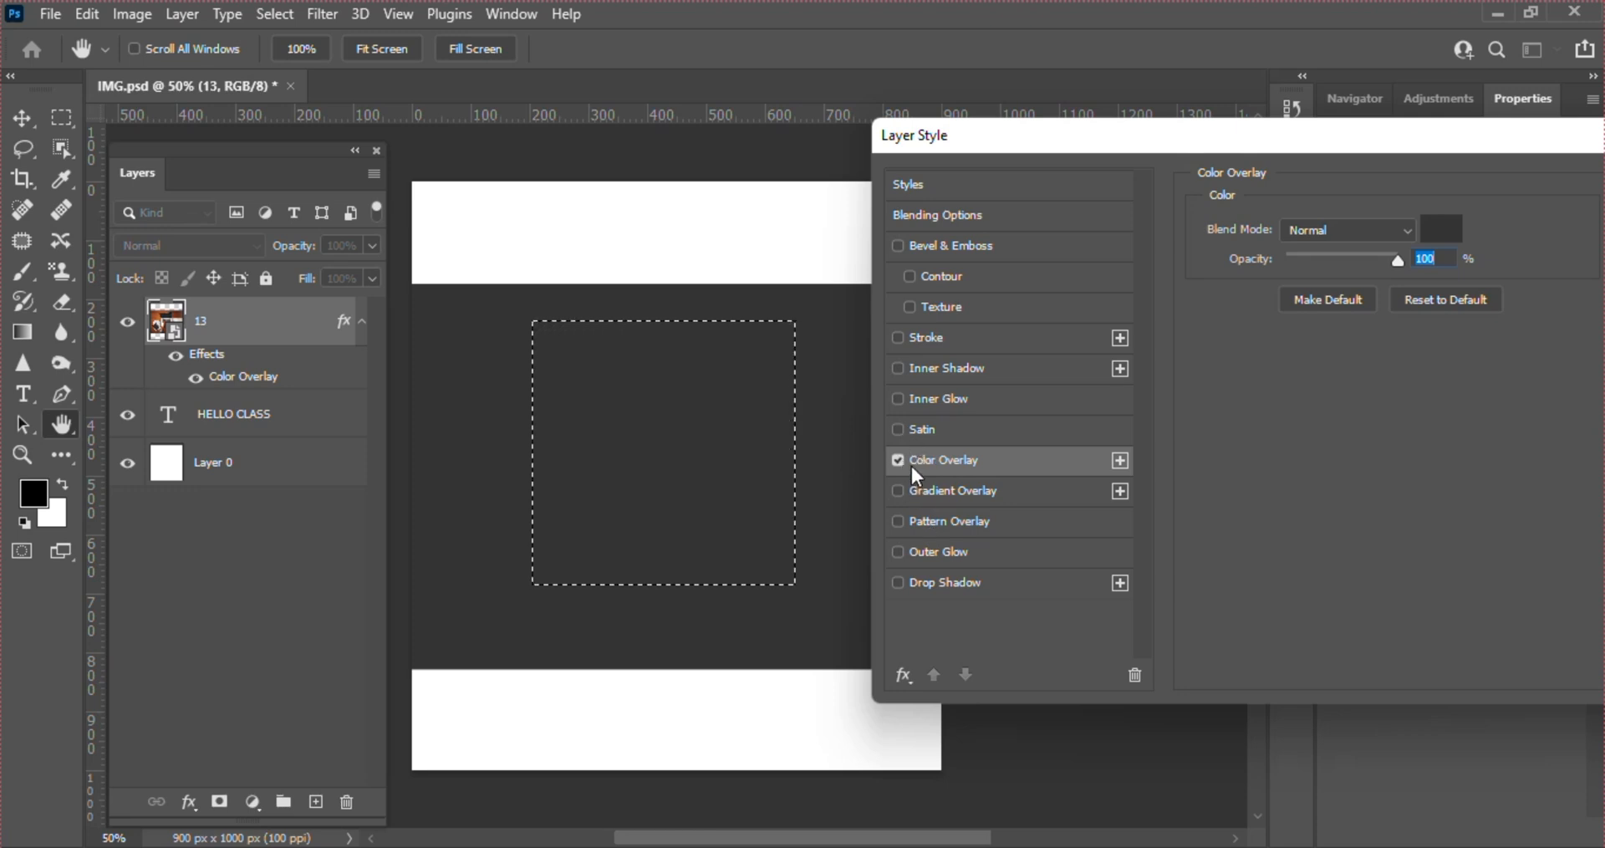
click(1443, 234)
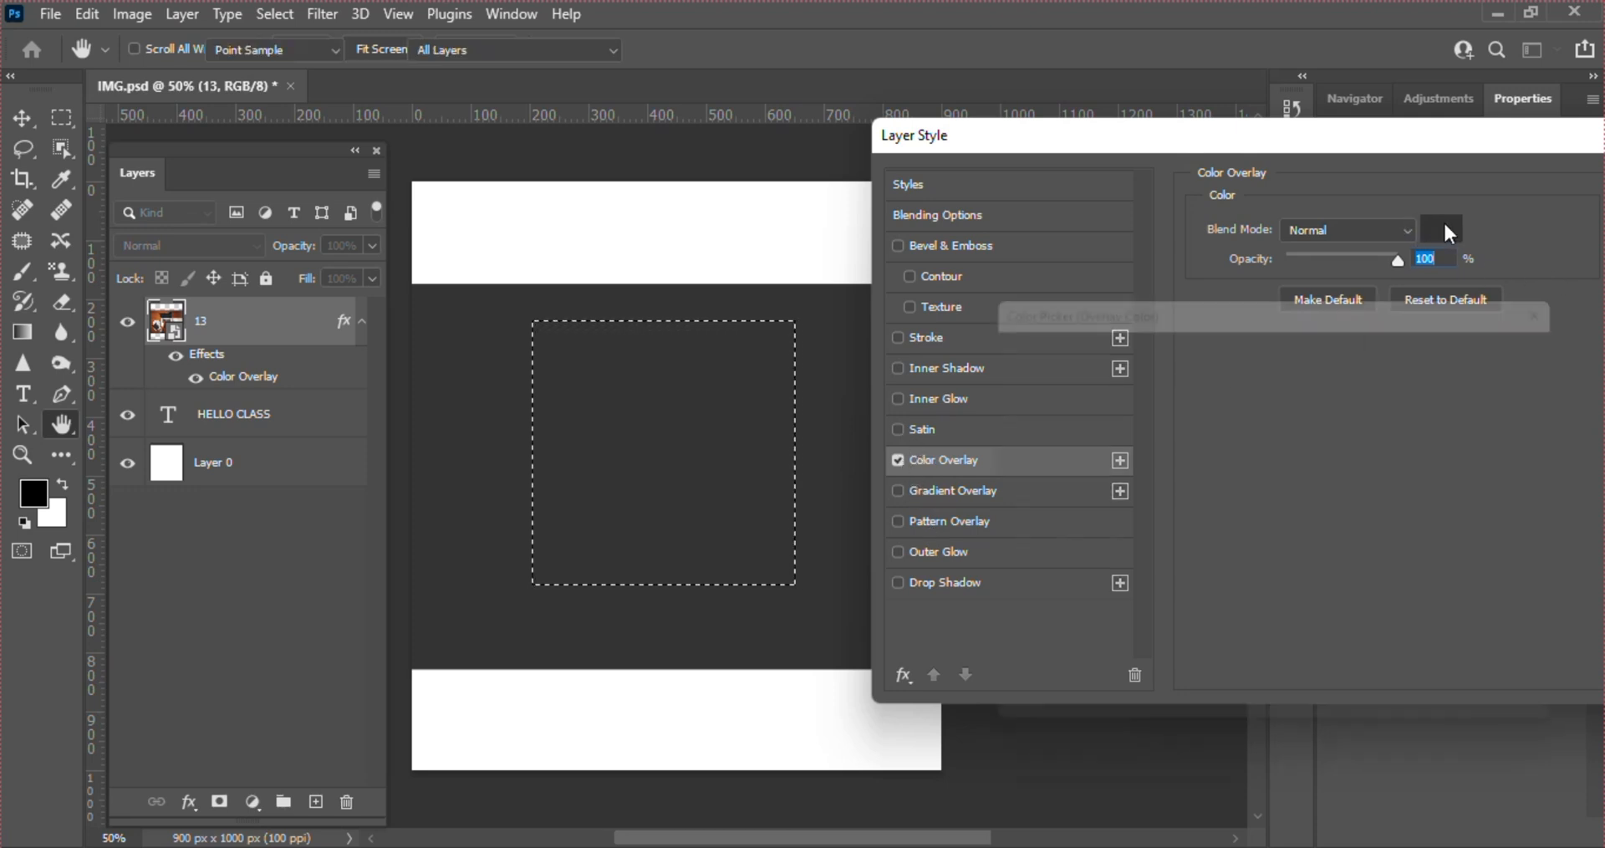
click(1177, 451)
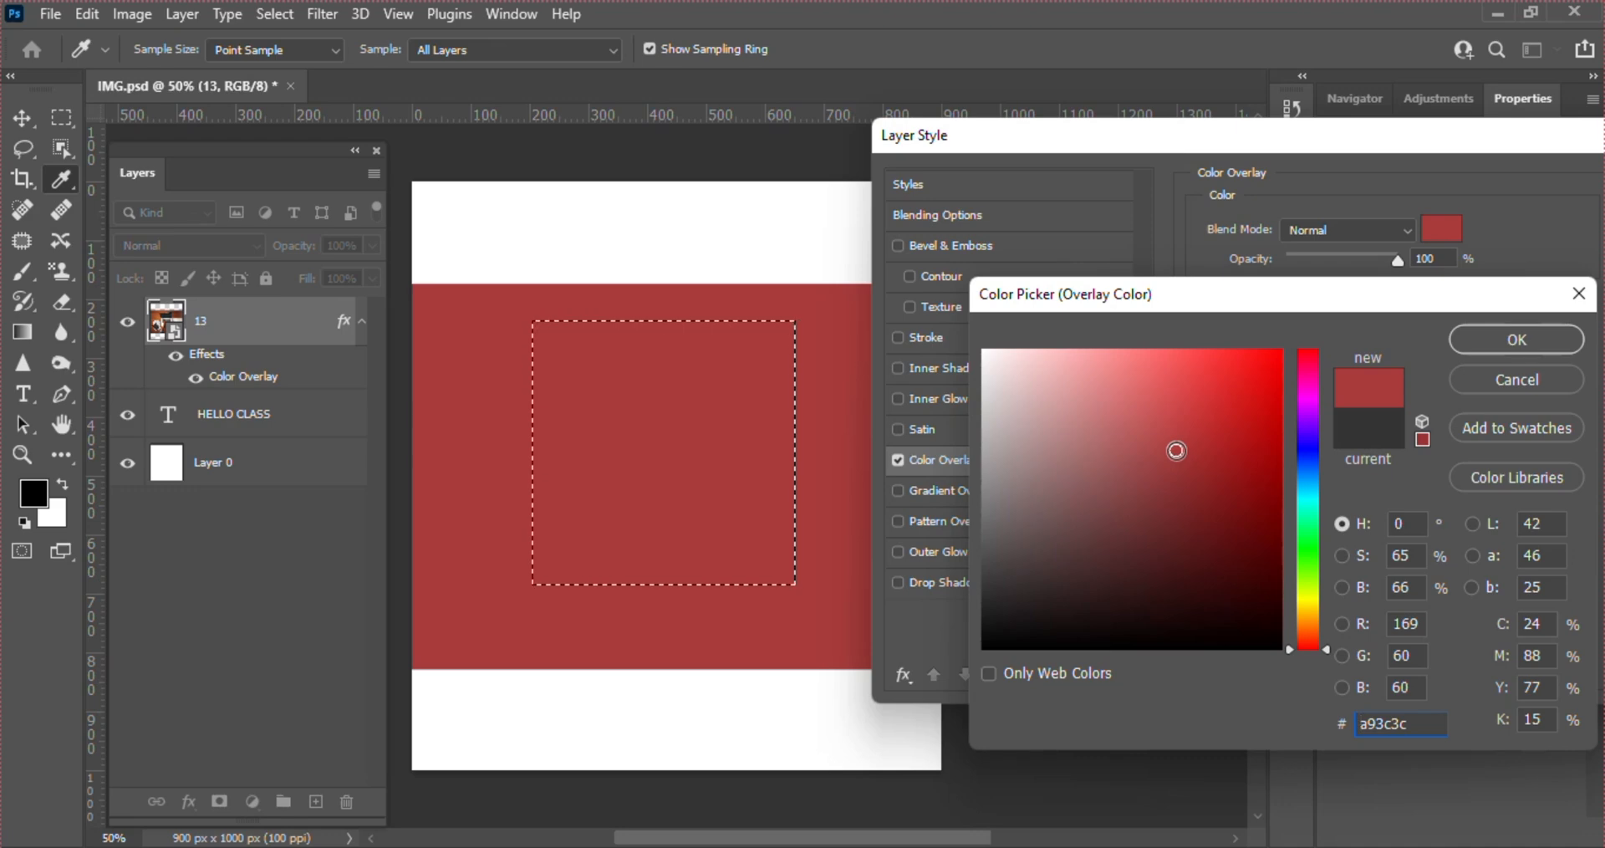
click(1197, 490)
click(1235, 536)
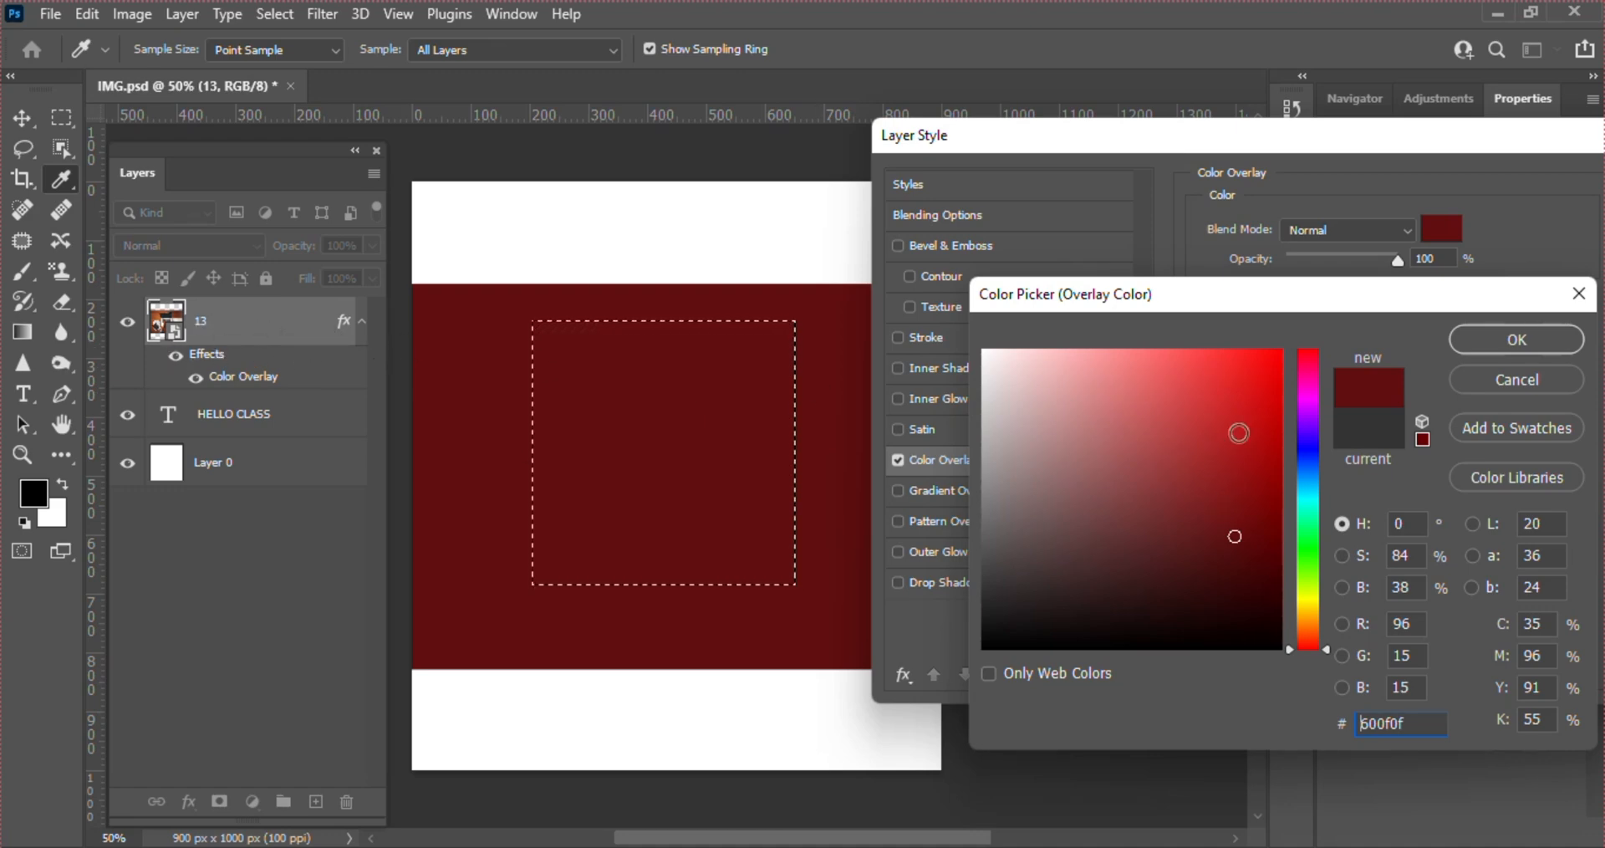
click(1477, 381)
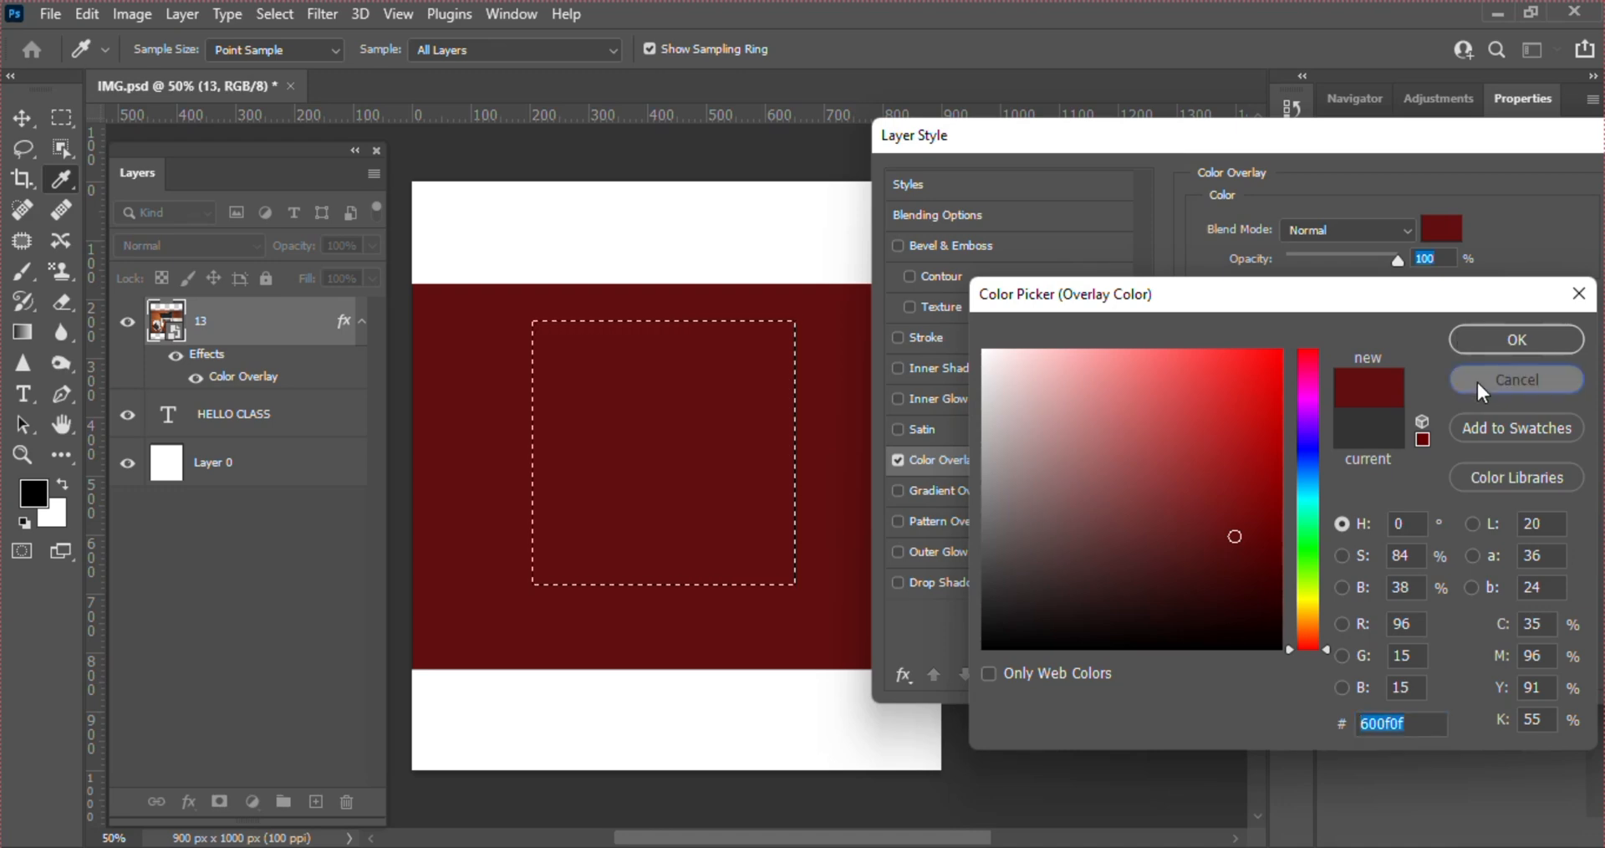
drag(1329, 142, 1001, 127)
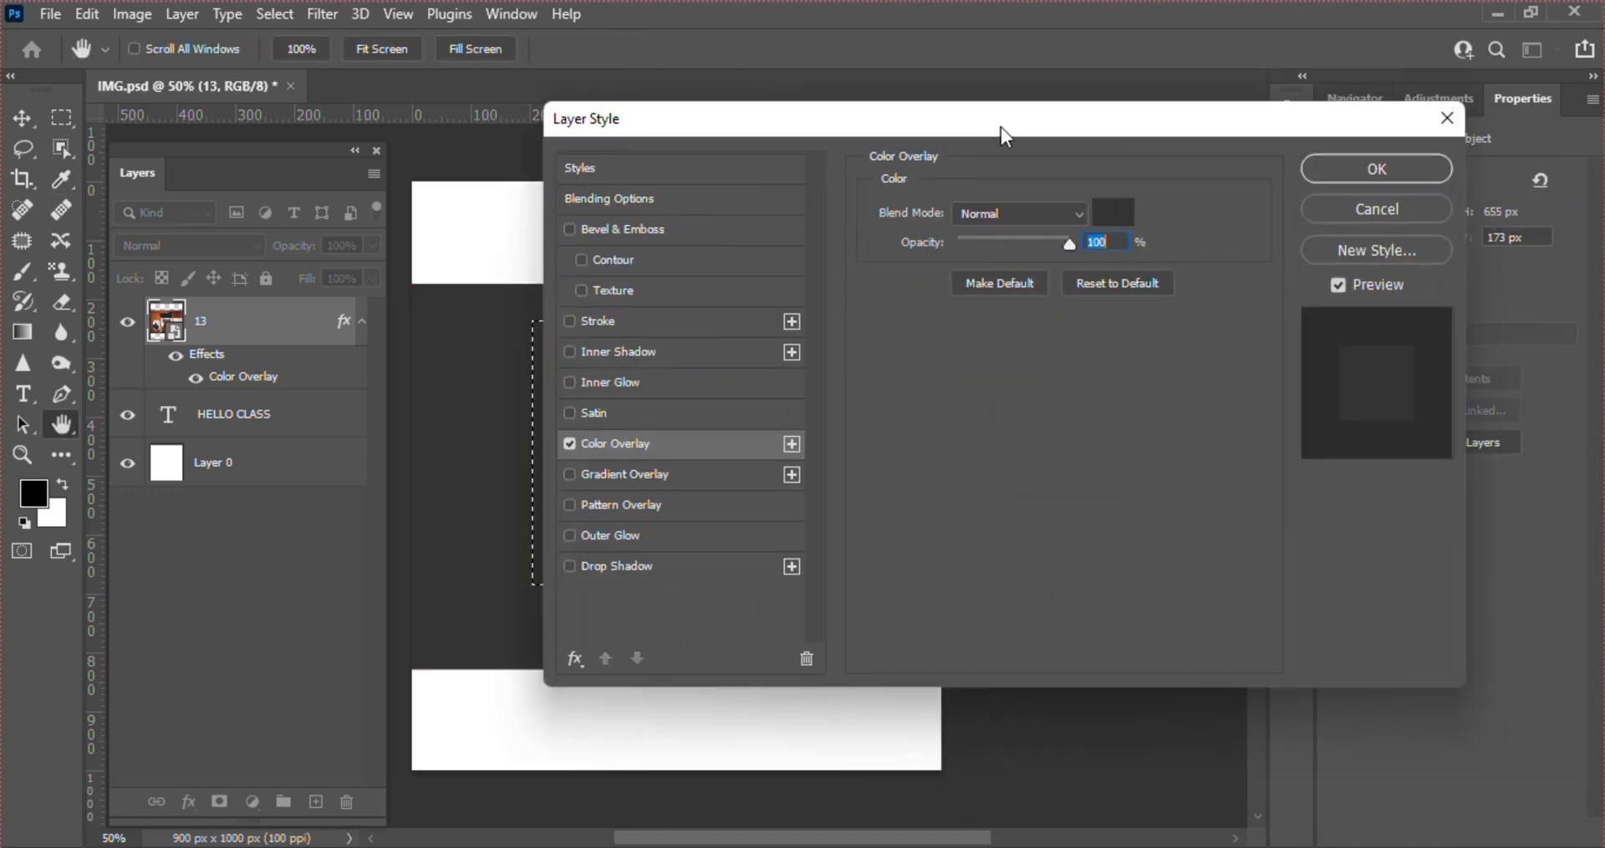
click(1333, 219)
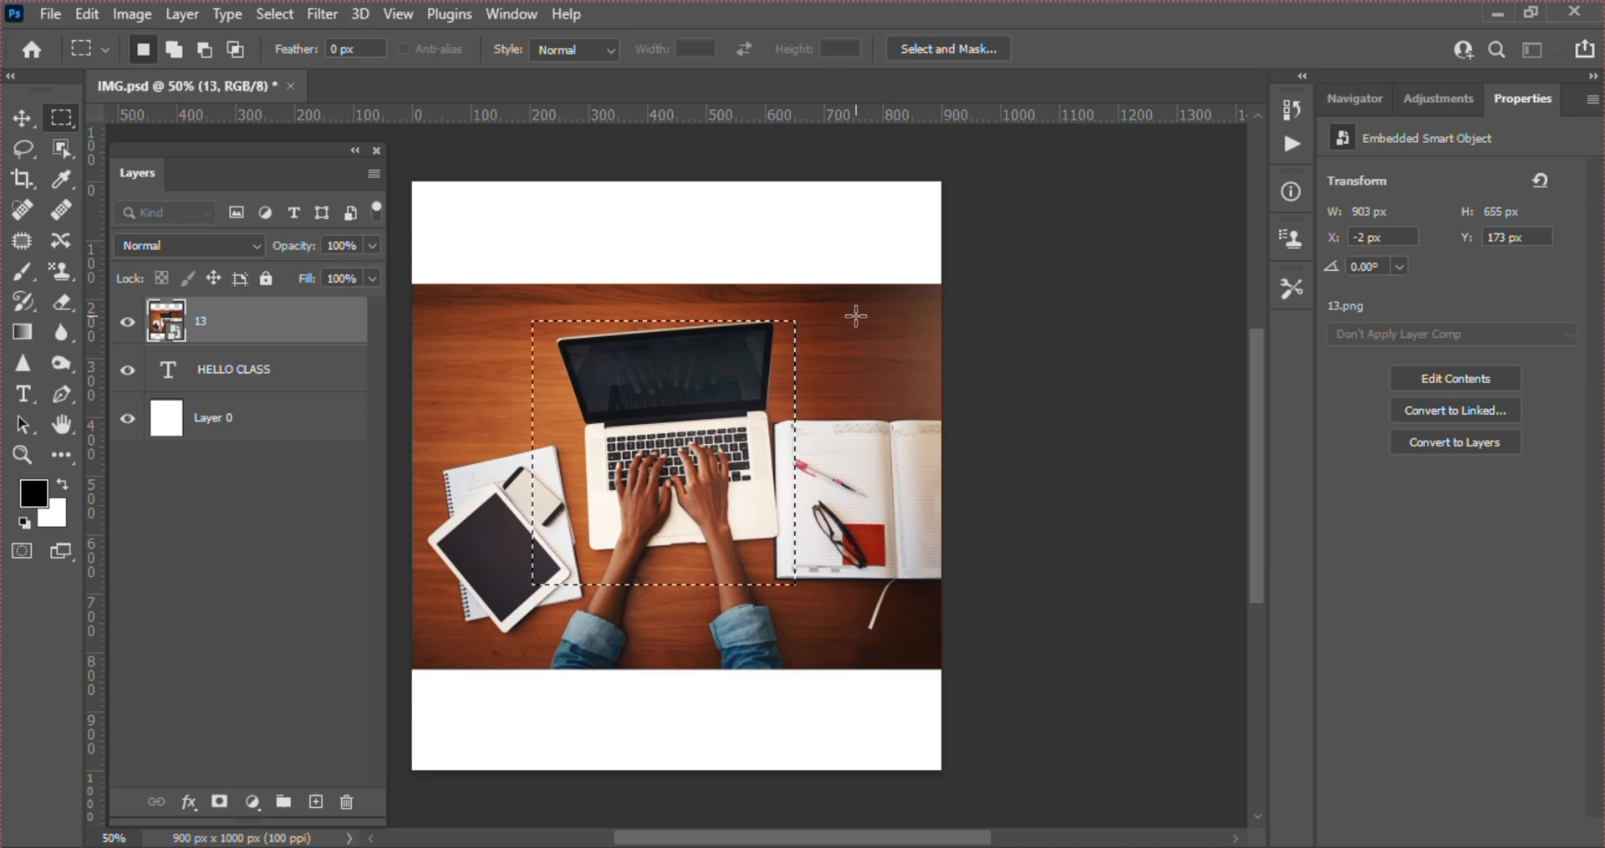
Copy the selected laptop area to a new layer and apply a dark grey Color Overlay at 100% opacity to that layer
right_click(681, 398)
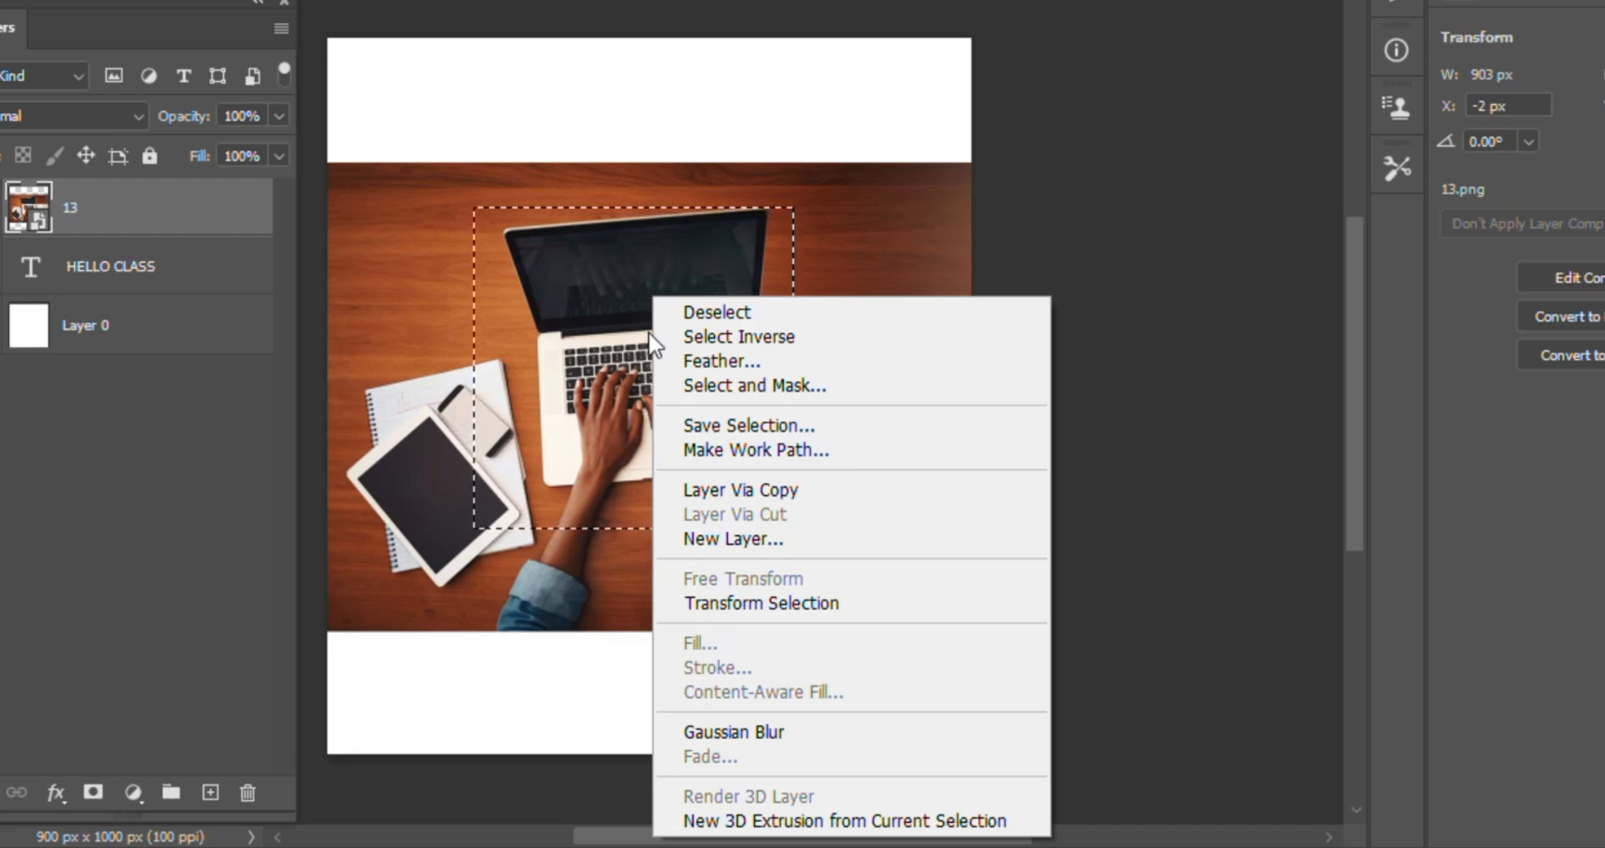
click(762, 492)
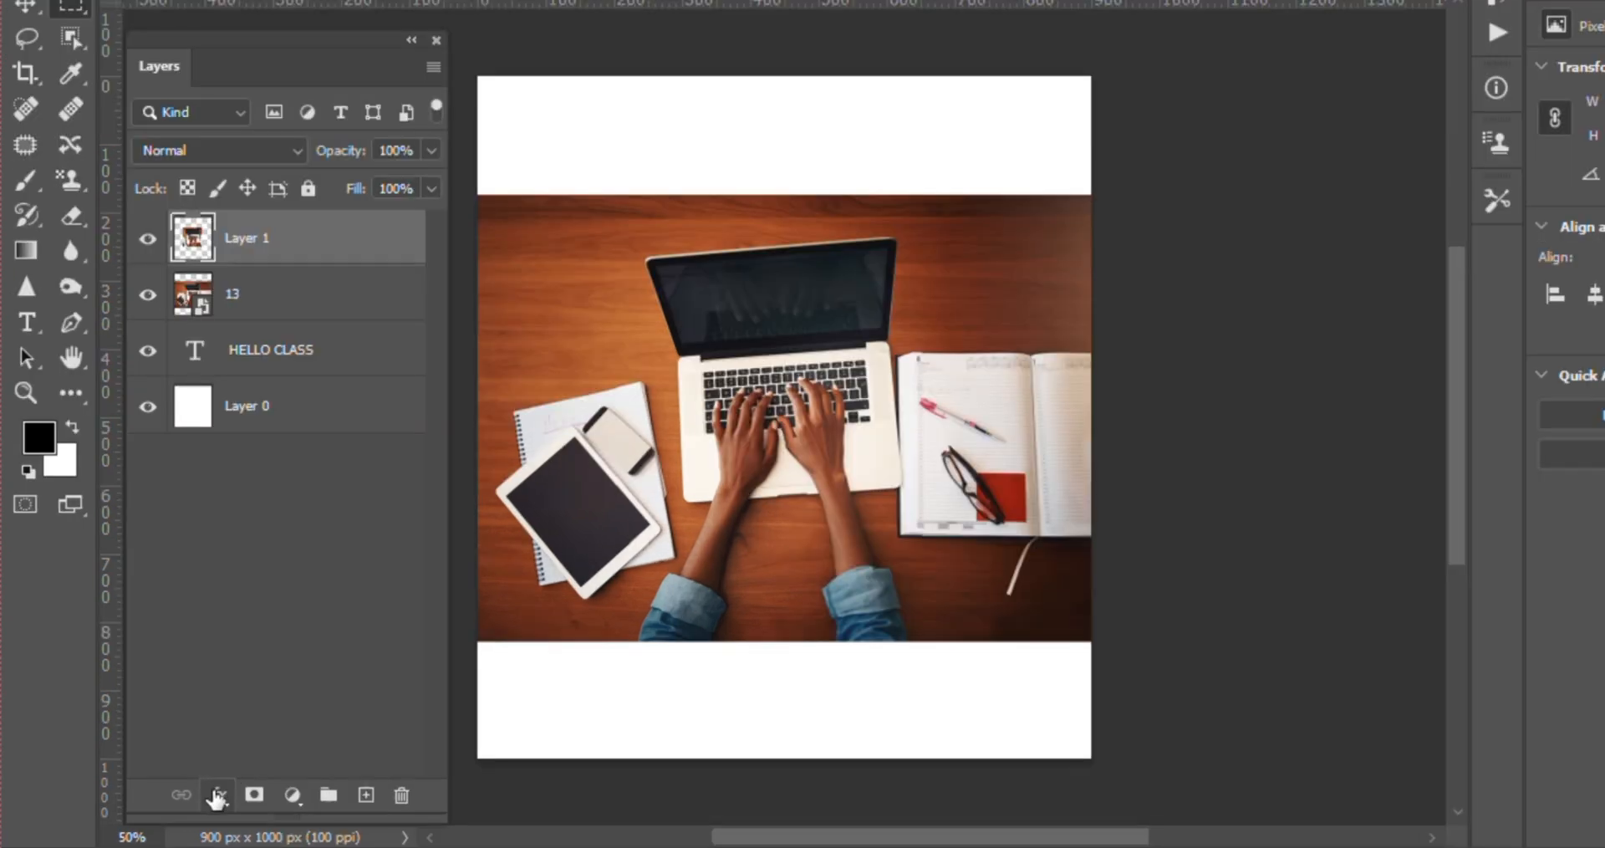
click(189, 802)
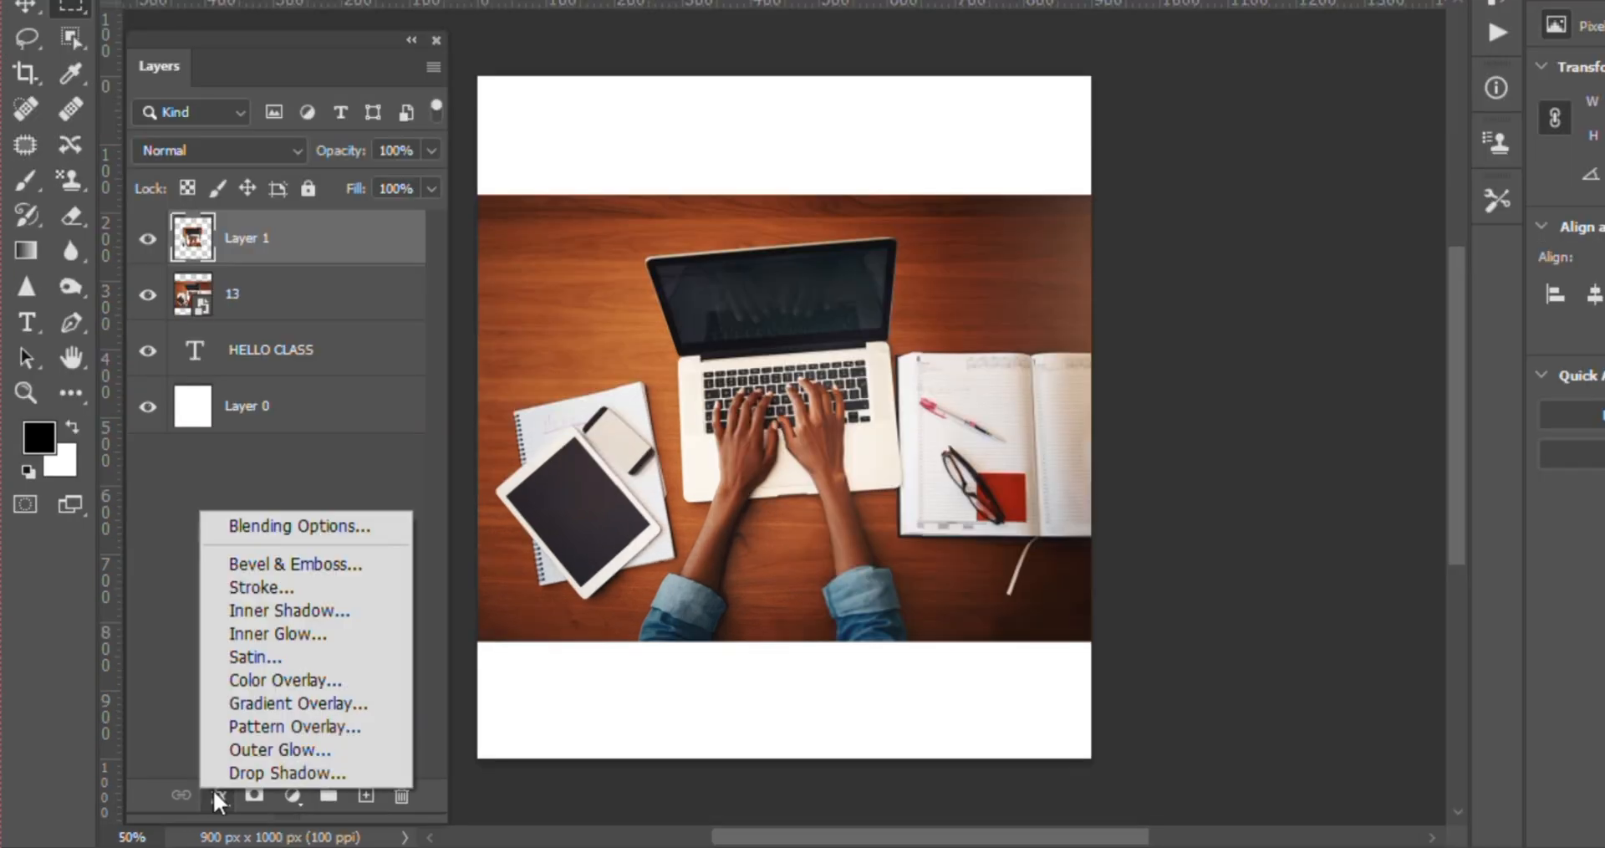
click(296, 683)
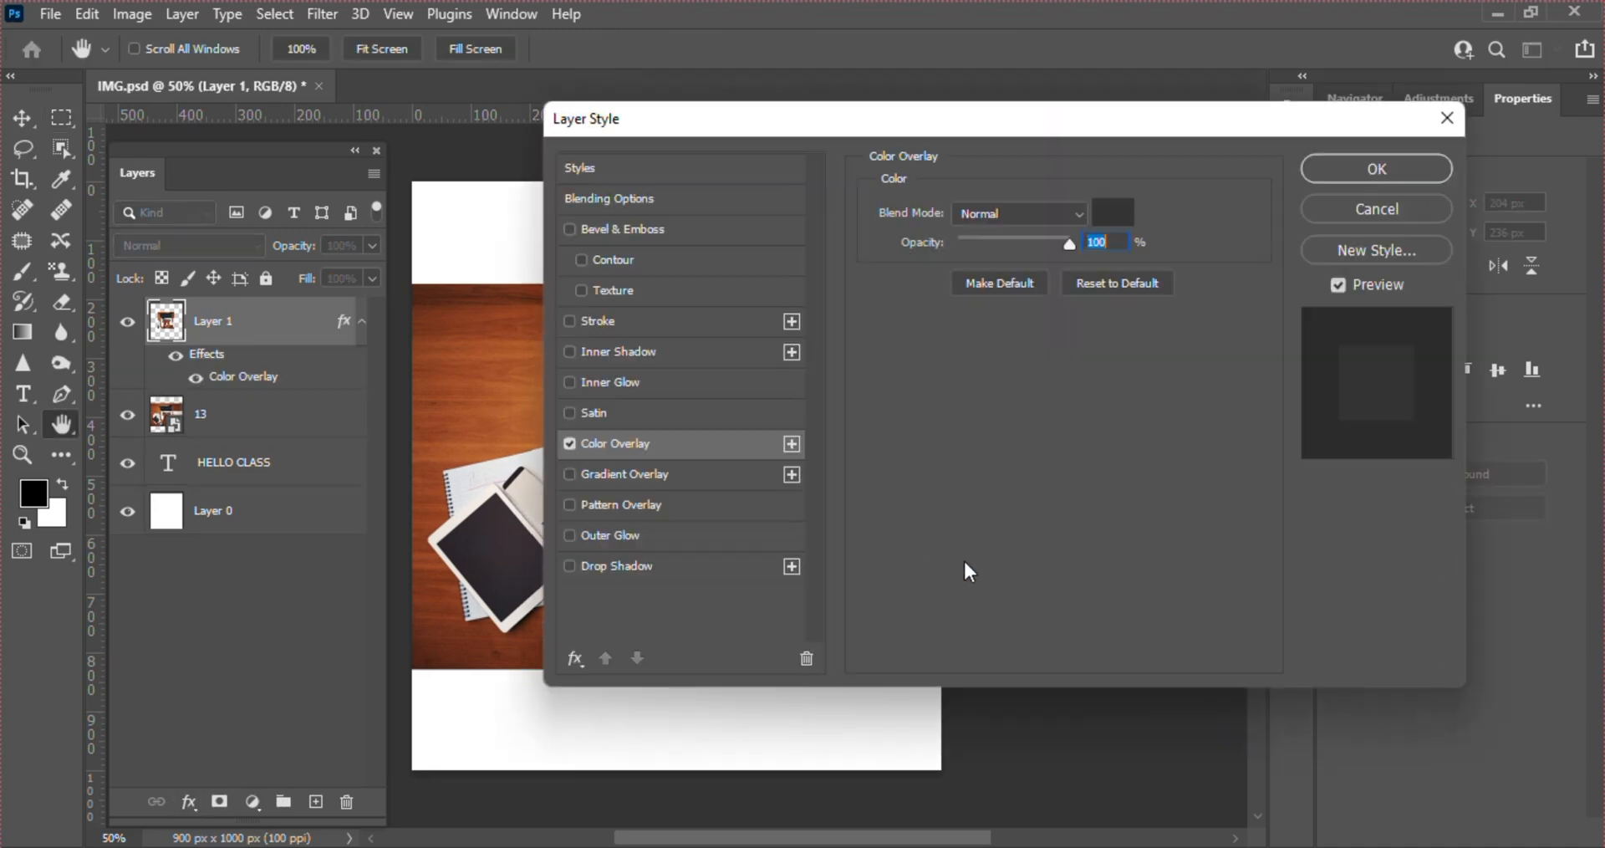
drag(941, 121, 1296, 147)
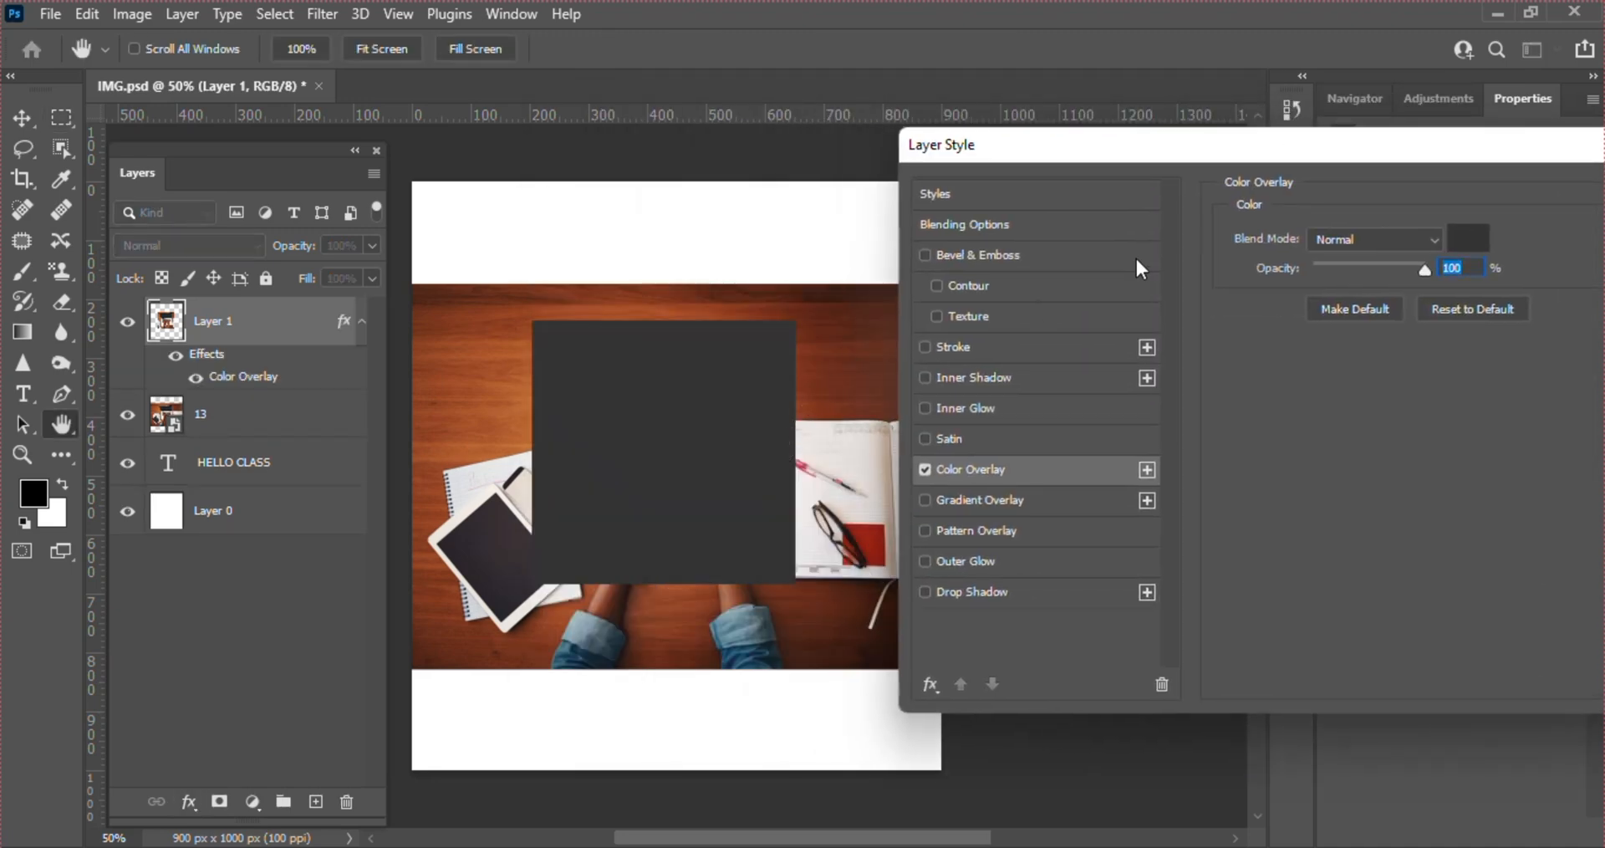
drag(1068, 150, 745, 154)
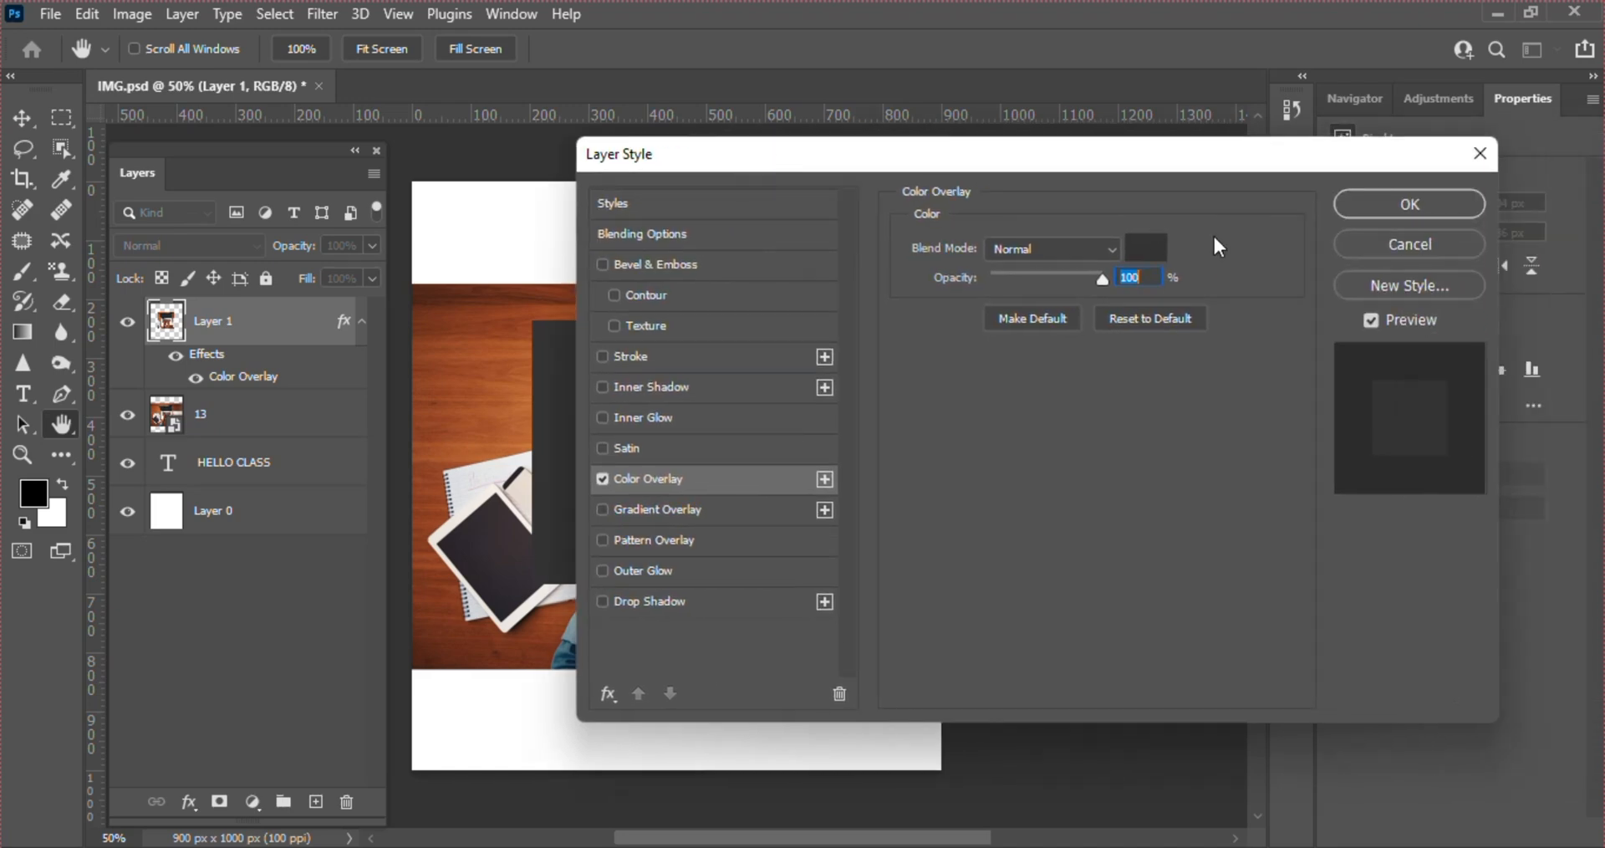
click(1362, 208)
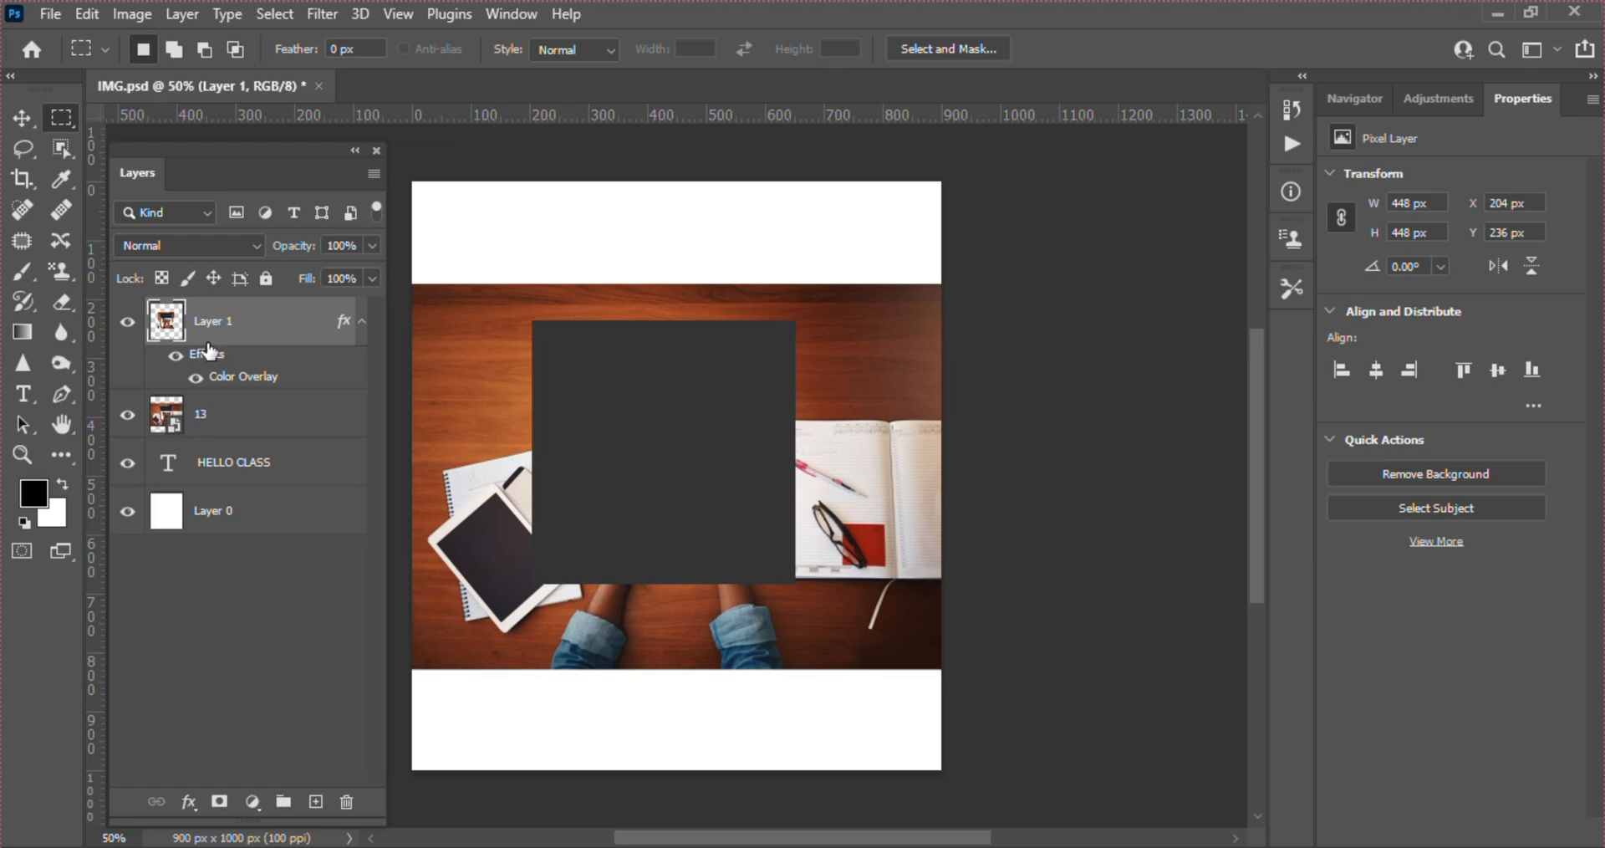
Delete the dark grey Layer 1 and draw a rectangular marquee selection around the laptop on layer 13
key(Delete)
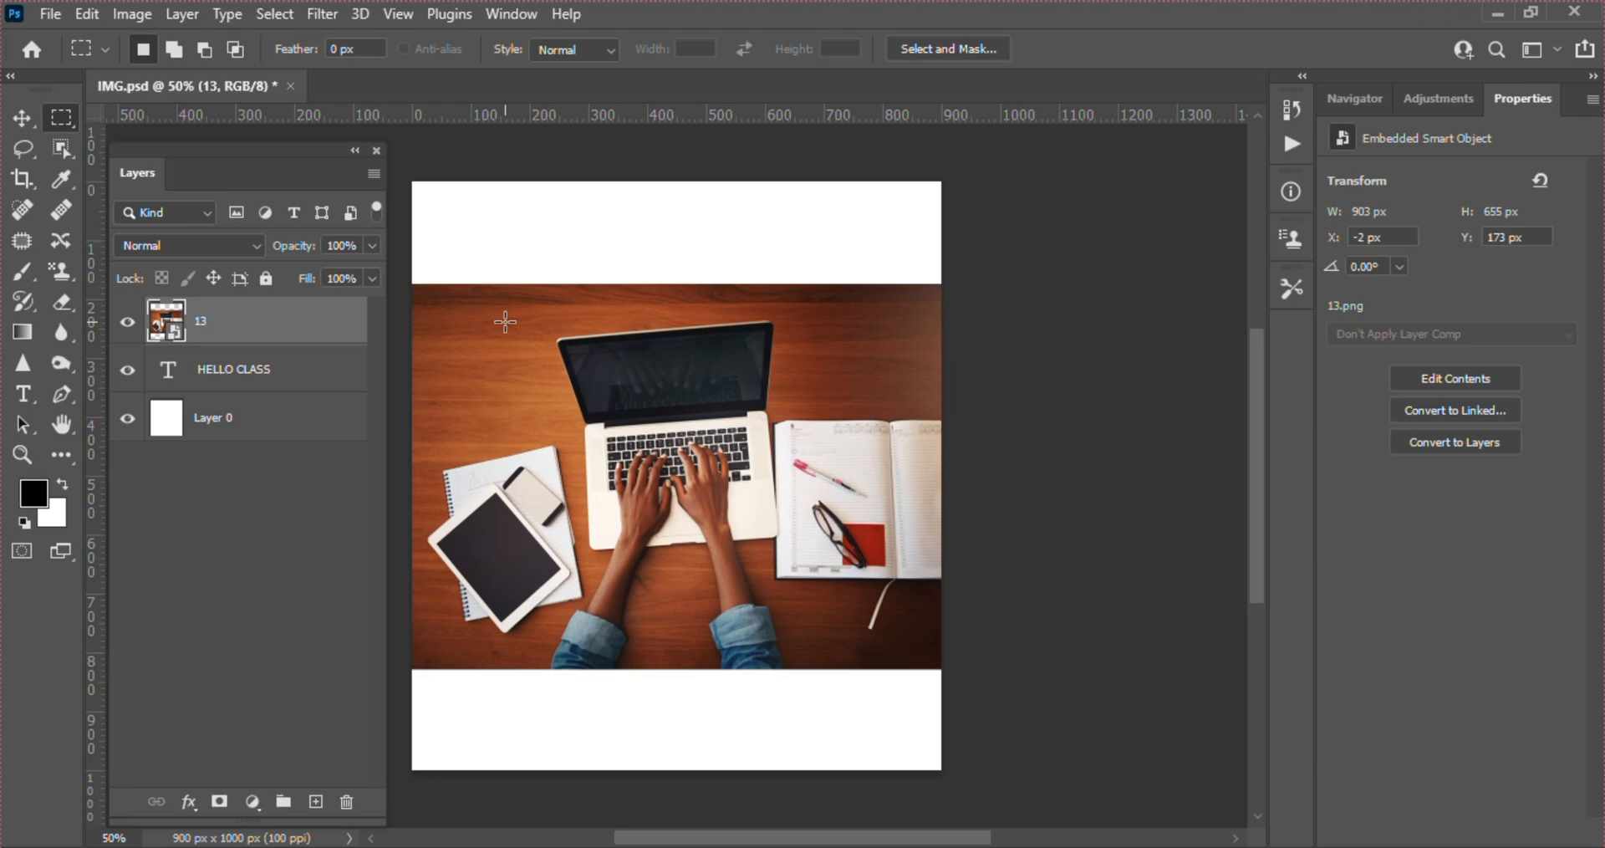
drag(531, 422, 867, 623)
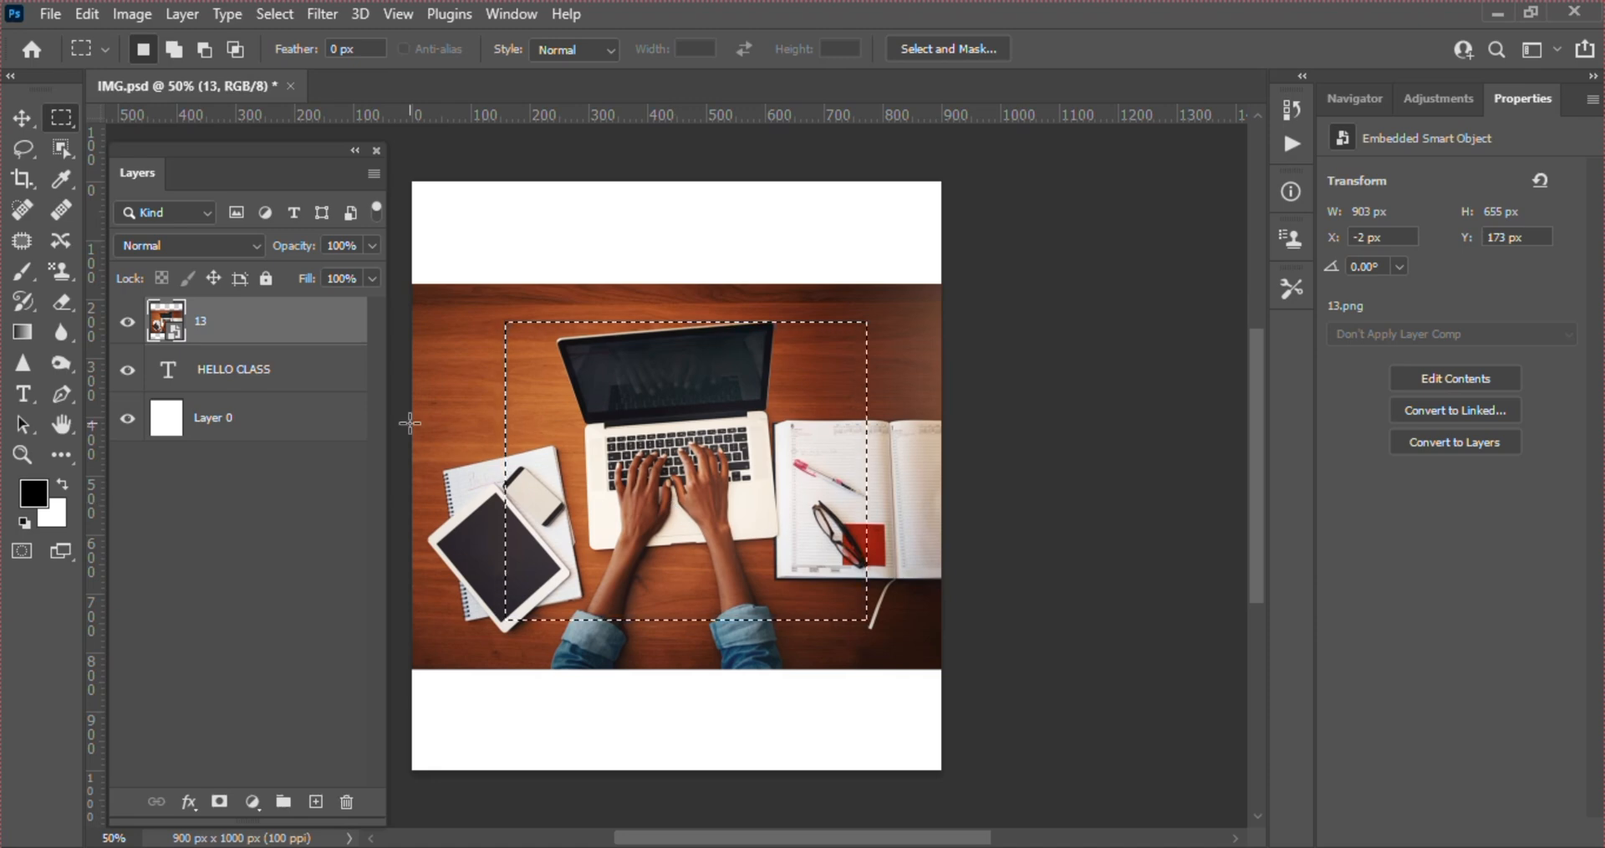
key(v)
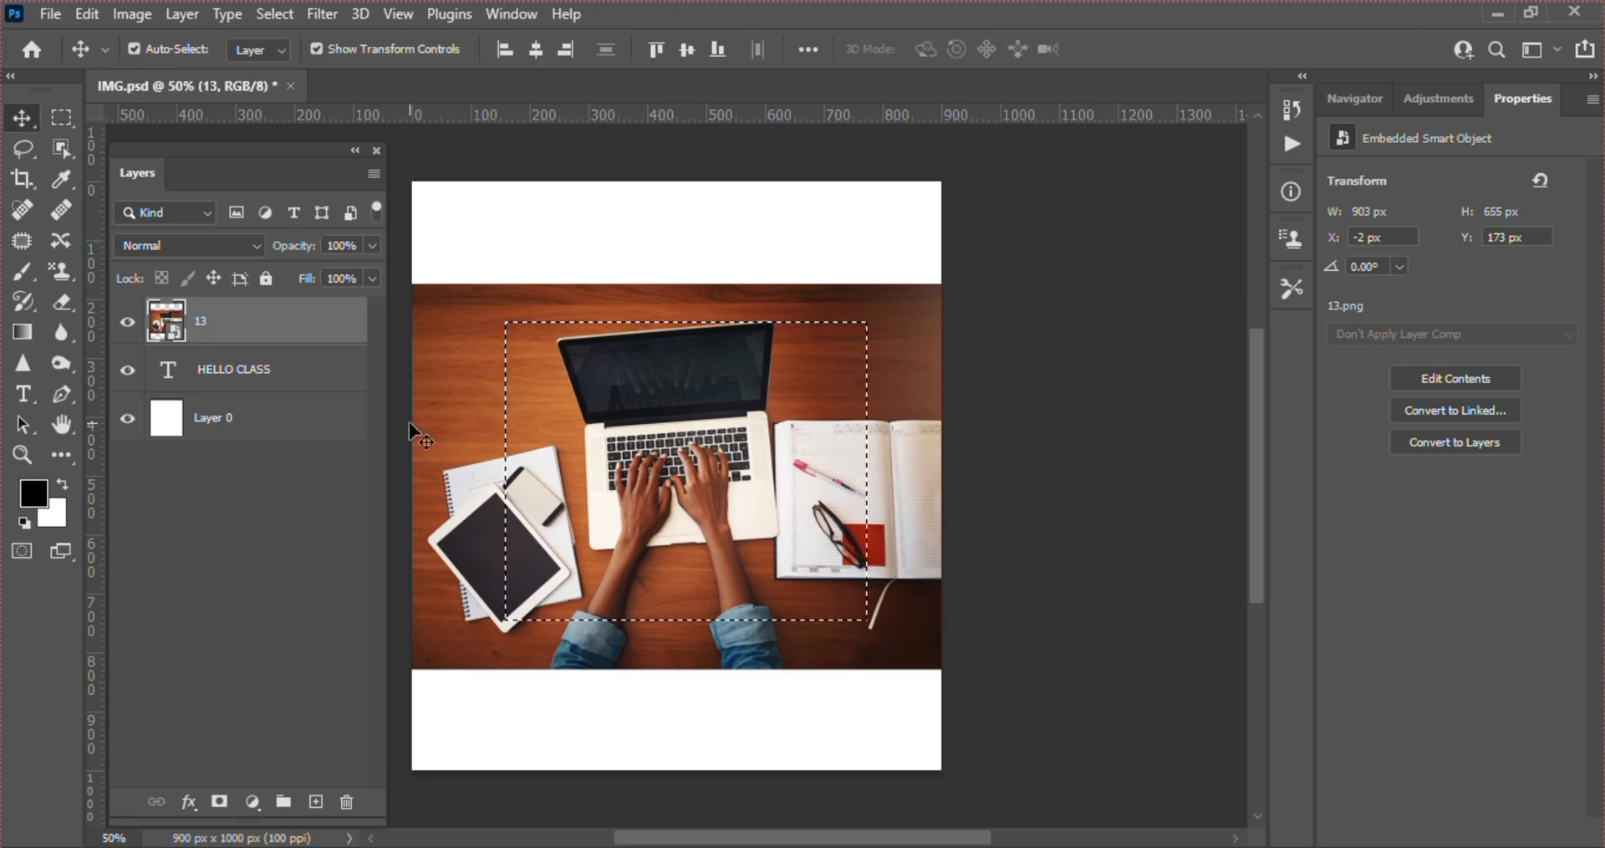
click(21, 395)
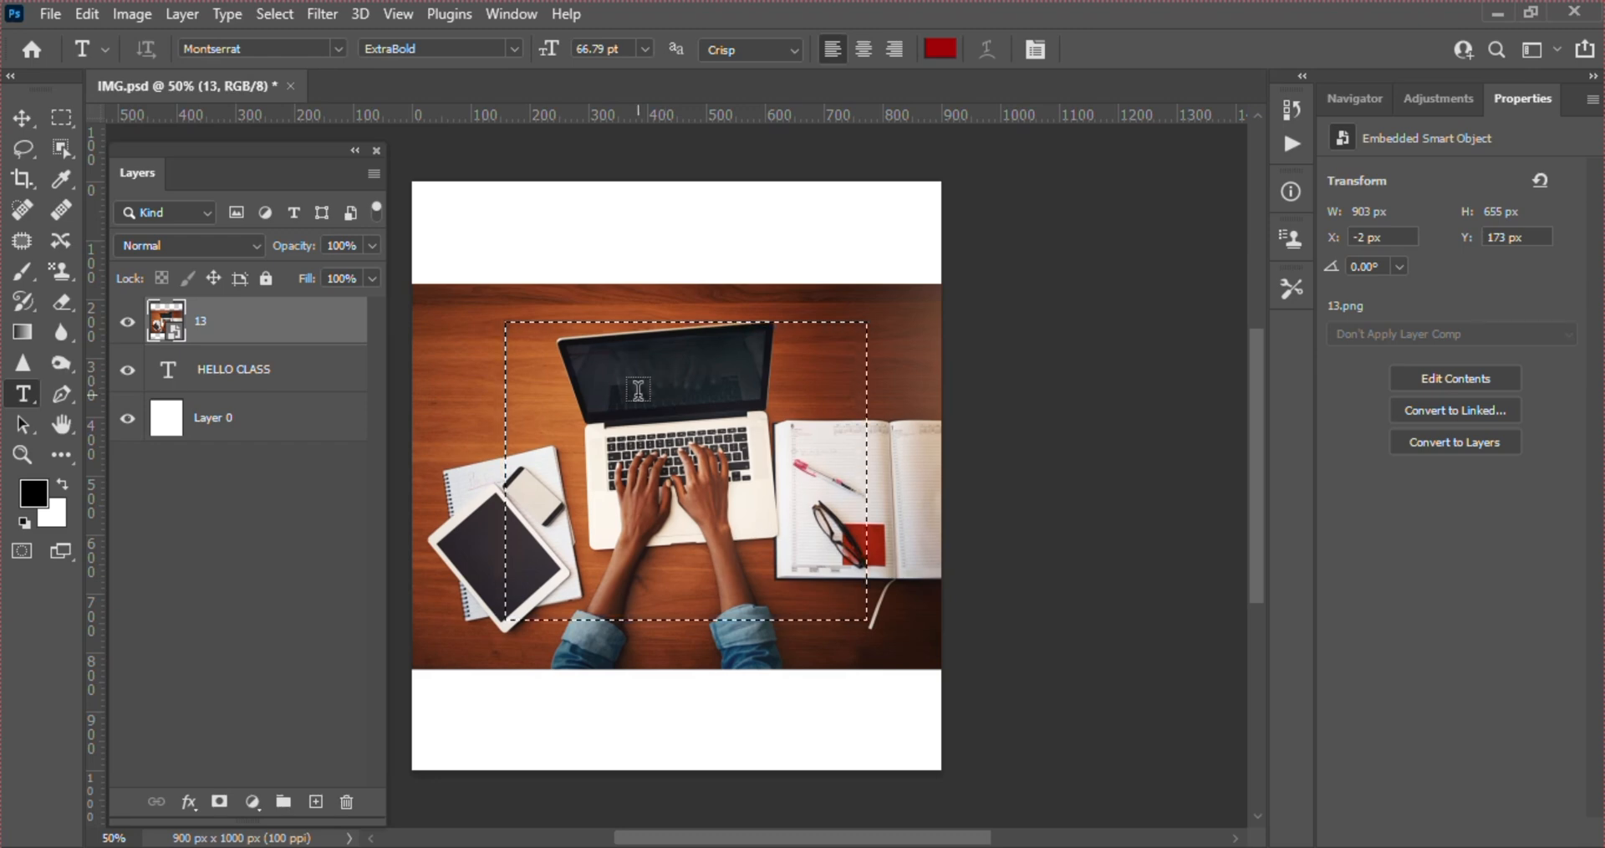
key(v)
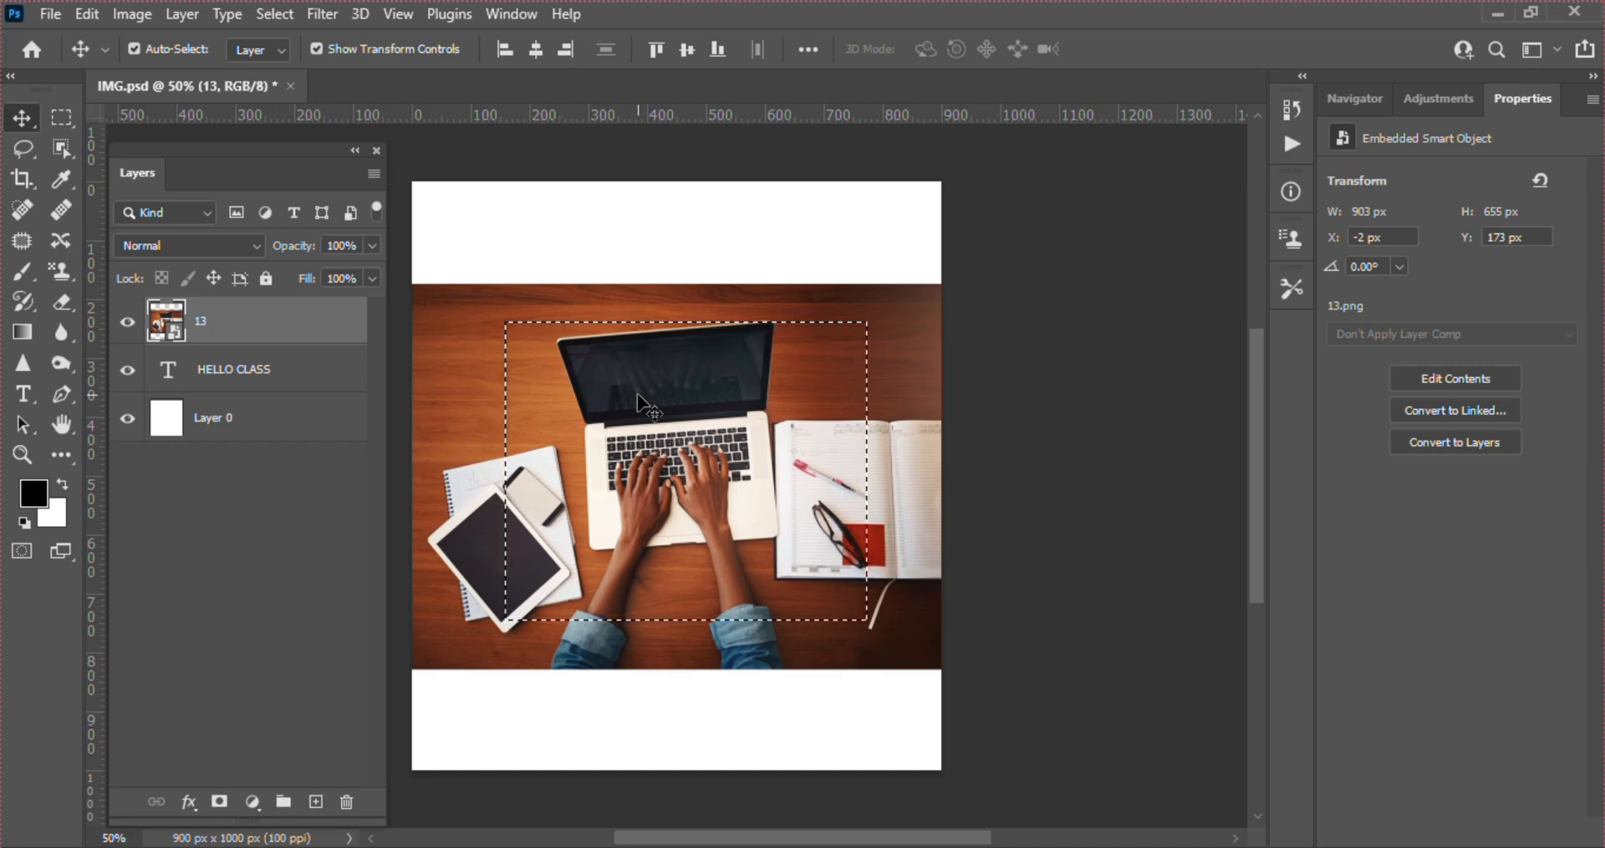
right_click(637, 393)
right_click(619, 493)
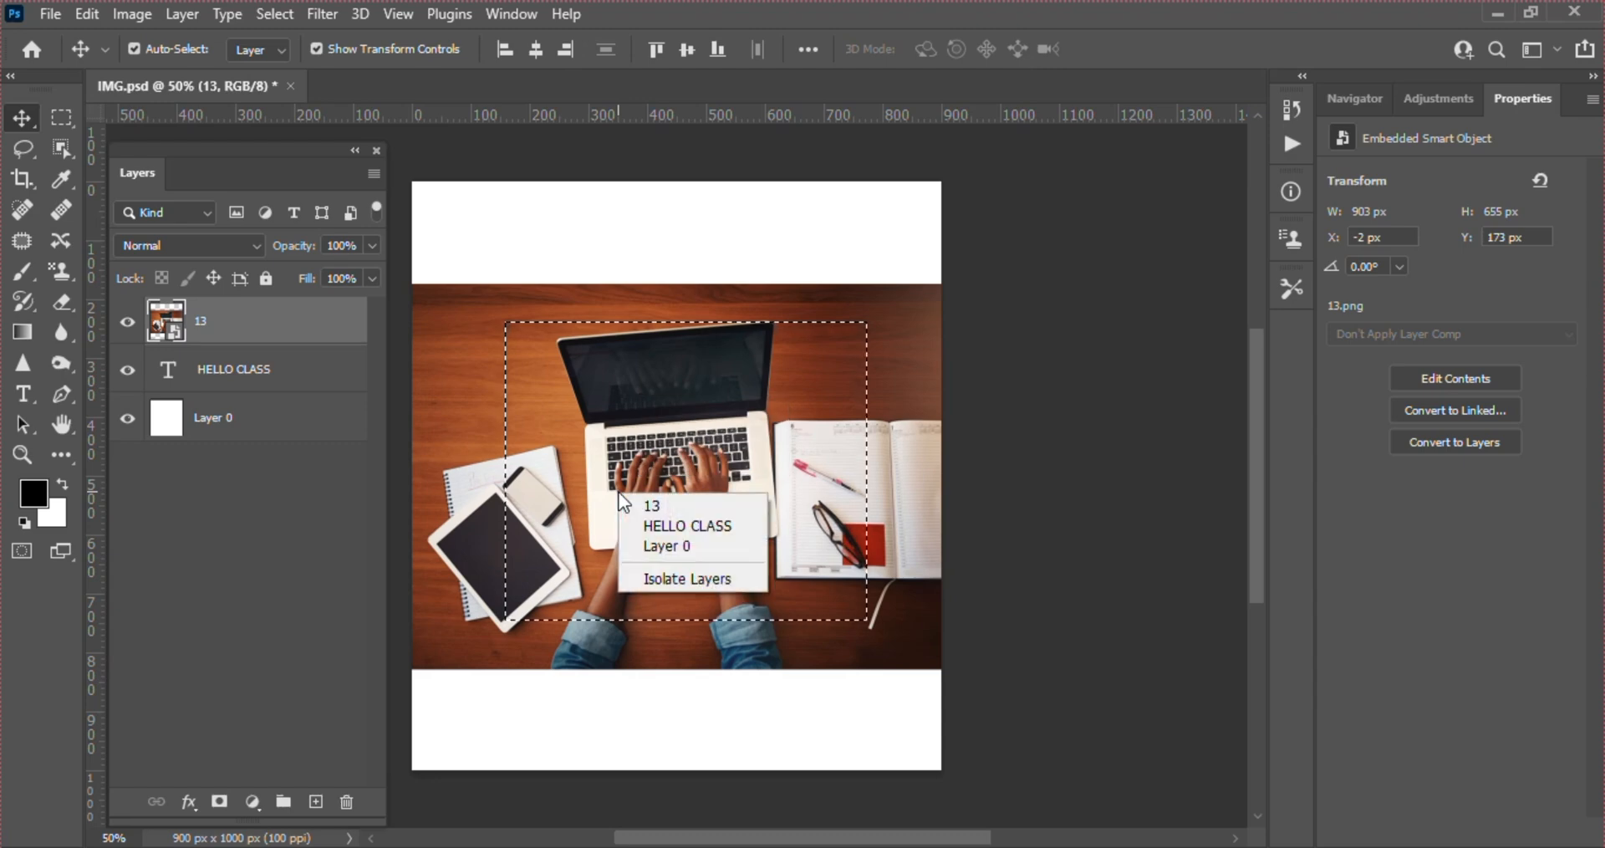
click(625, 461)
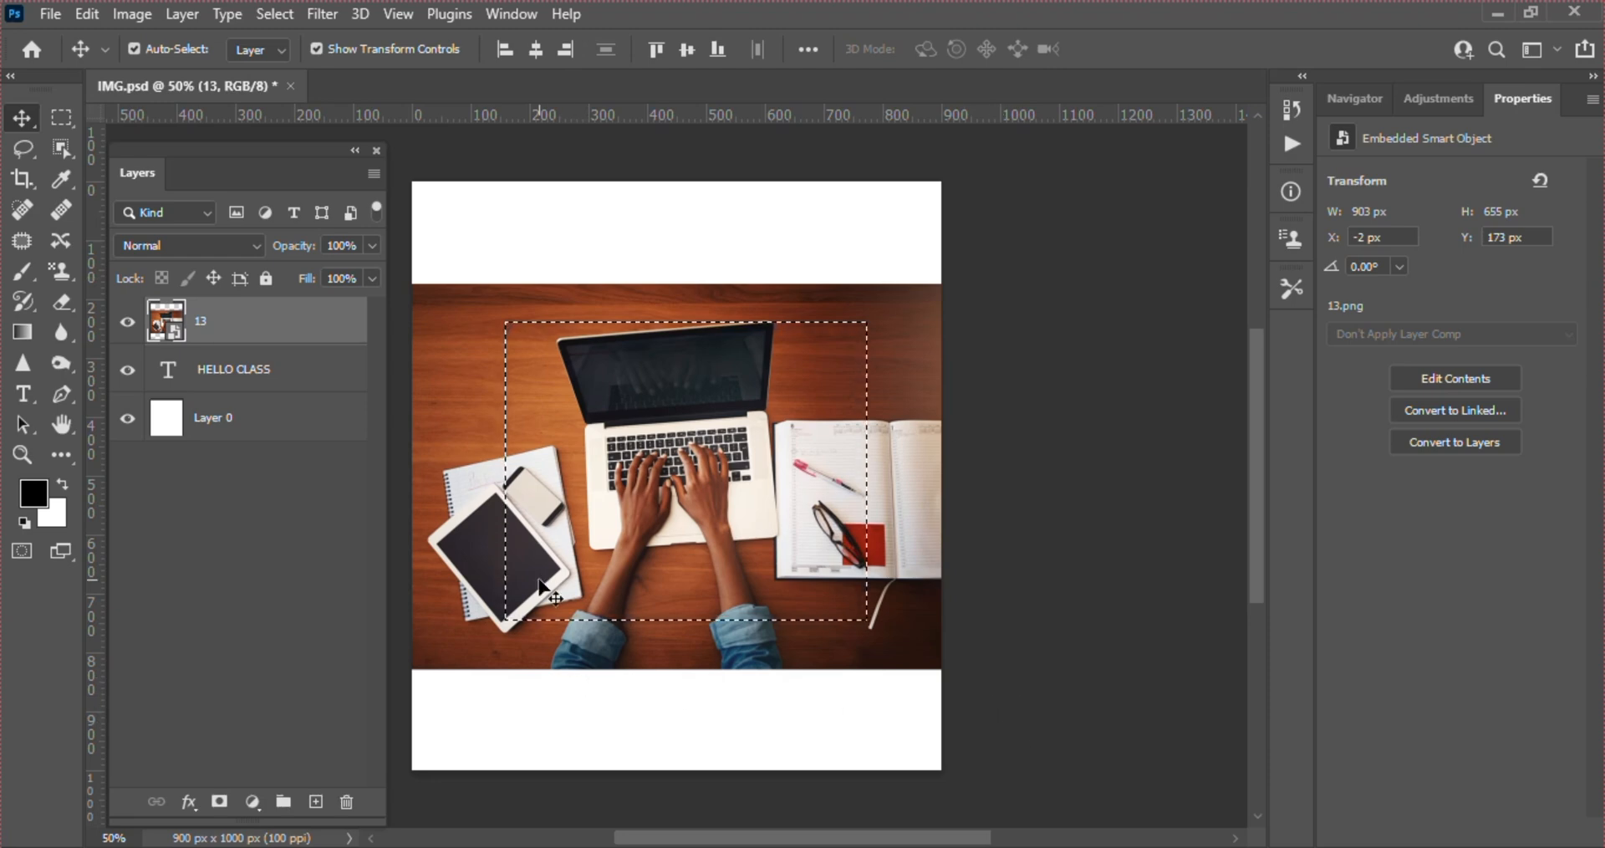
Deselect the marquee selection around the laptop, restore it with Reselect, and clear it again
click(61, 118)
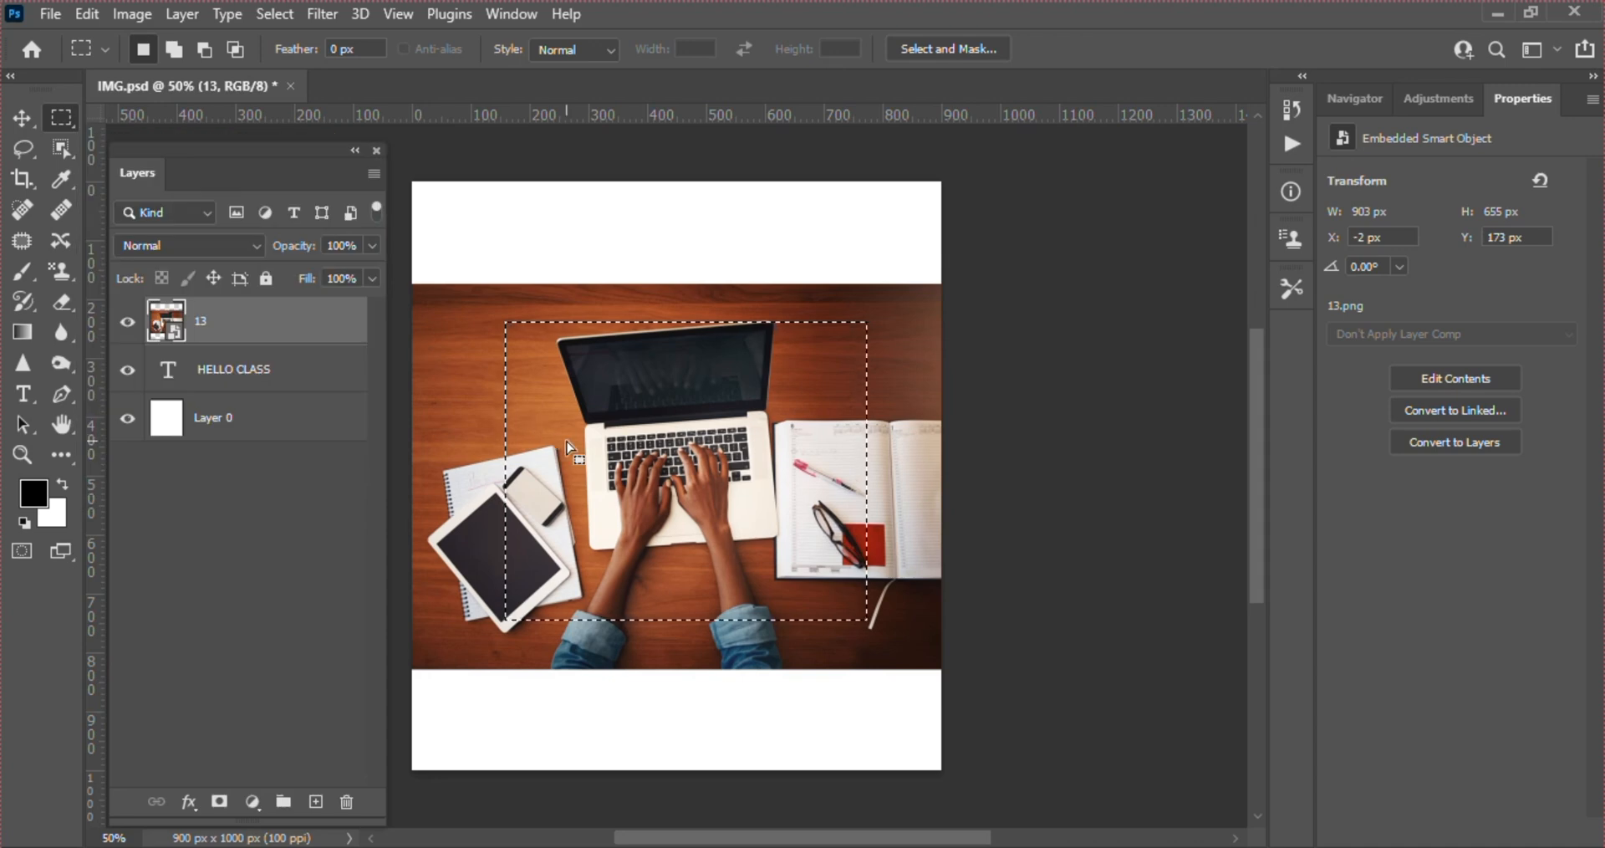
right_click(569, 405)
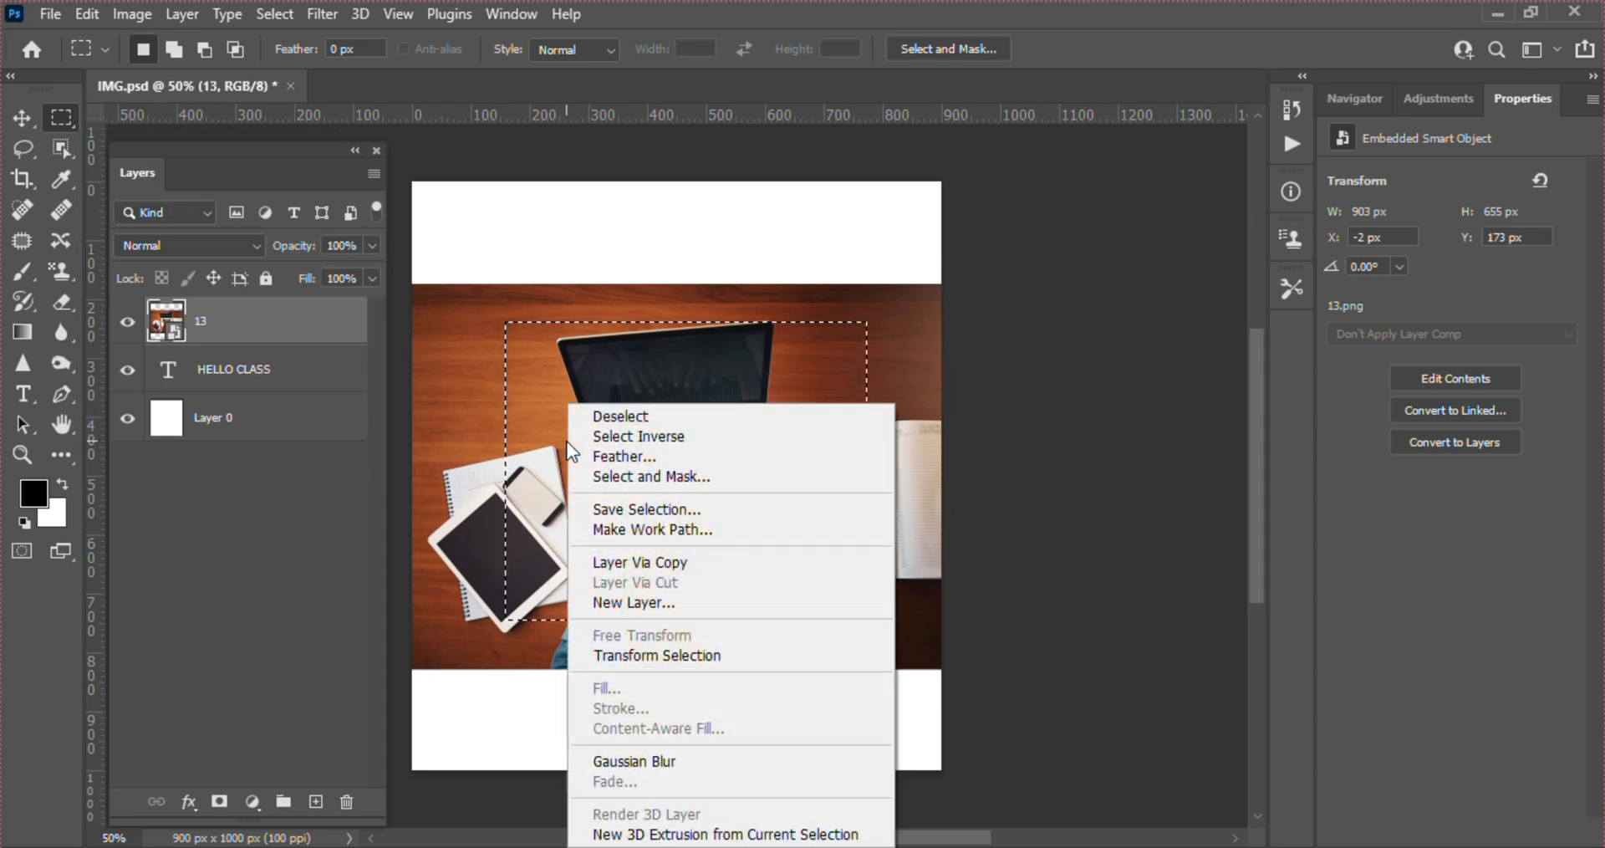
click(631, 415)
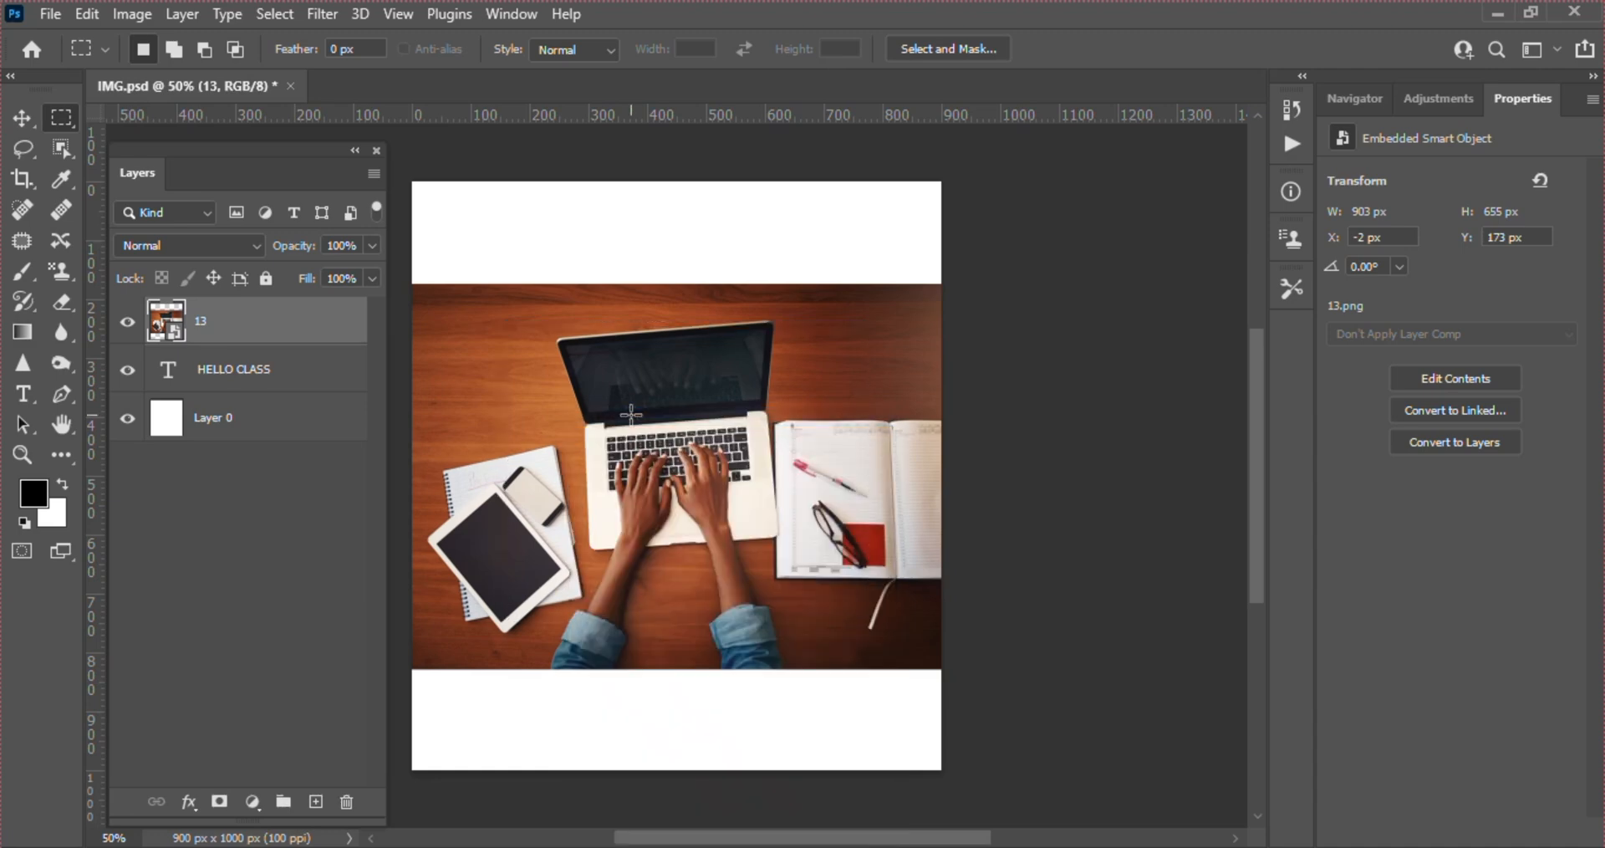
key(ctrl+shift+d)
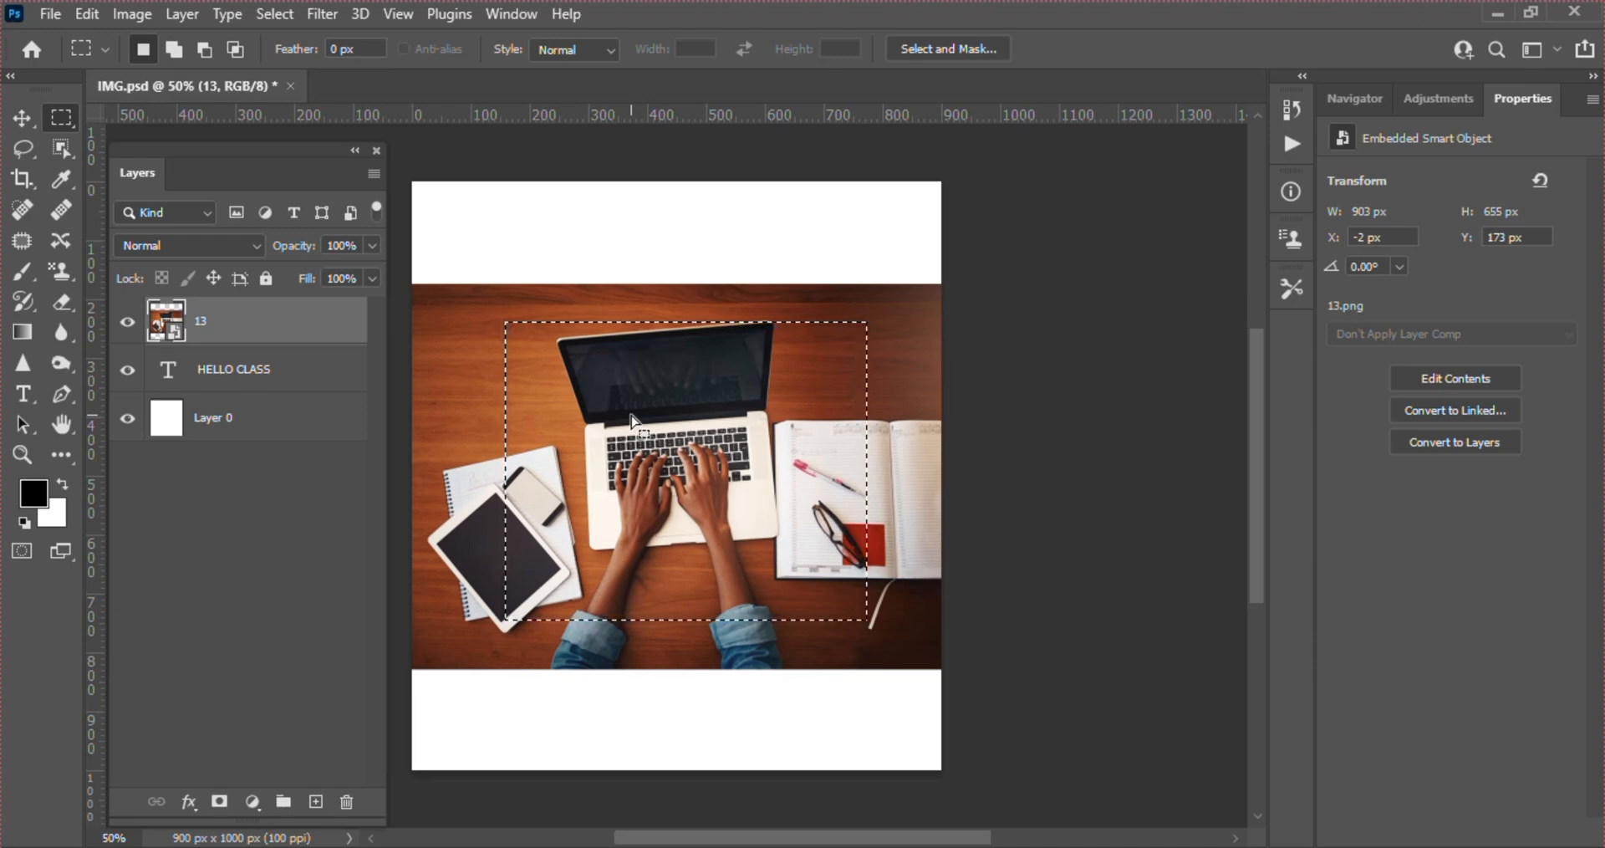
click(631, 413)
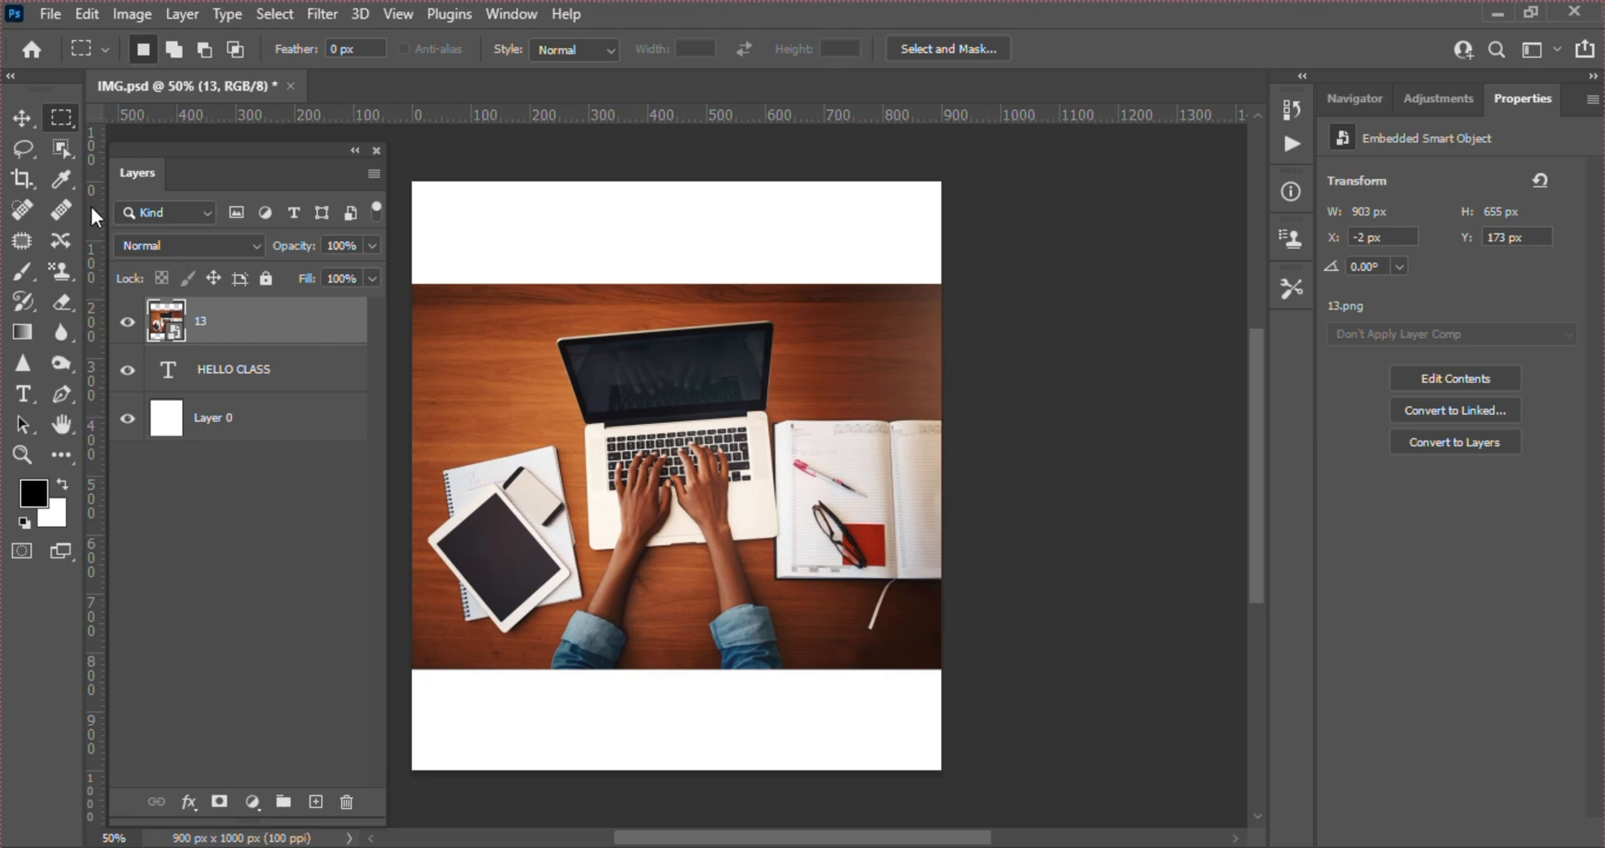
Try a four-point Polygonal Lasso outline around the laptop in the photo, and discard the outline
click(14, 154)
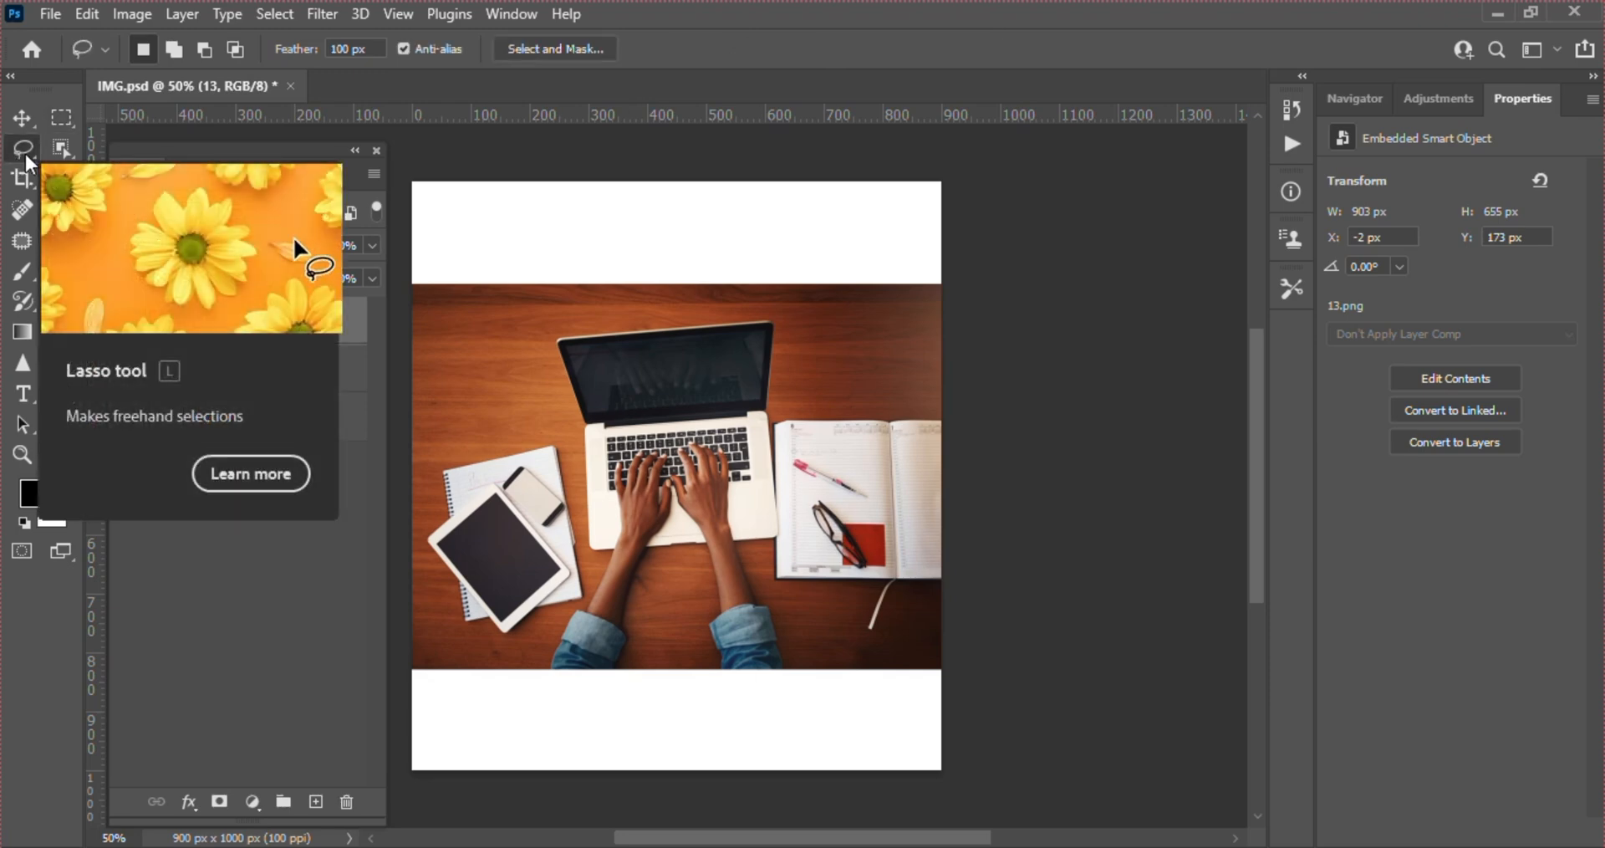
right_click(17, 154)
click(90, 171)
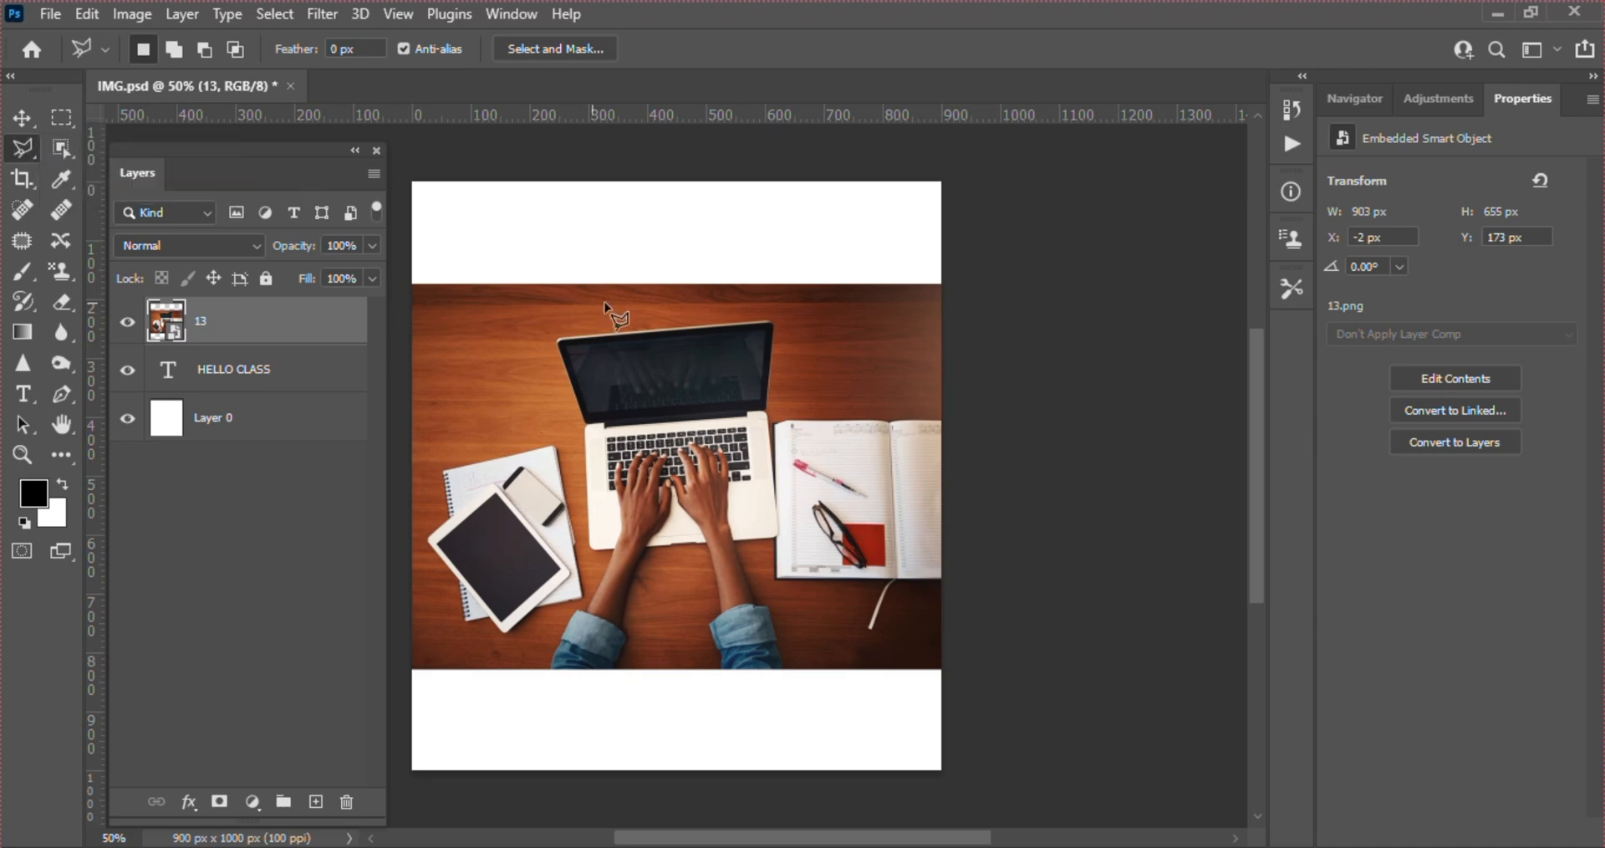
click(551, 317)
click(458, 483)
click(786, 621)
click(805, 431)
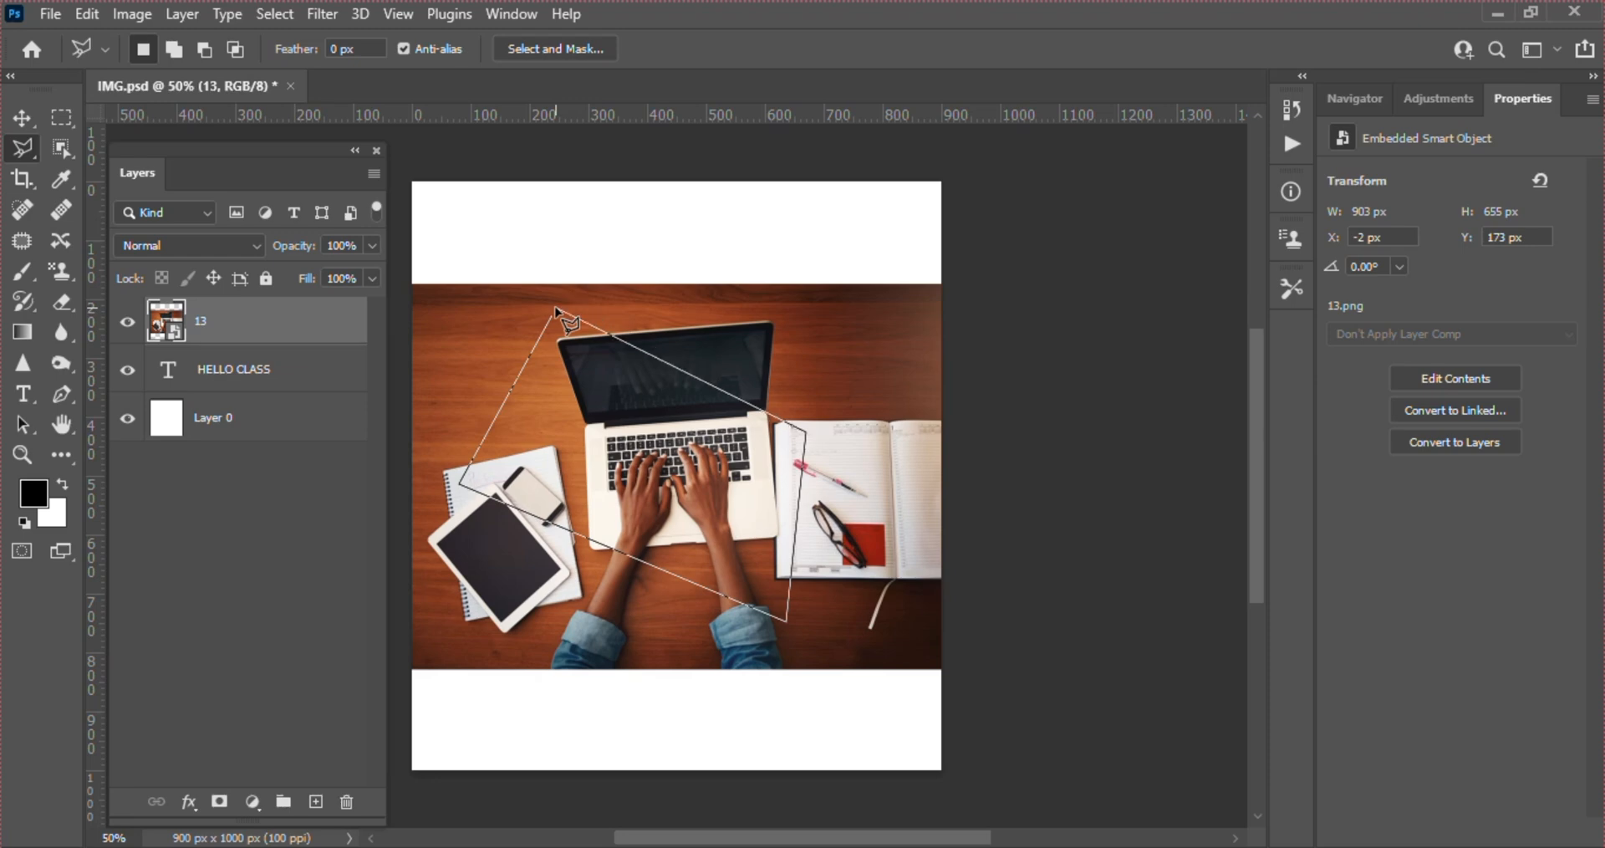
key(BackSpace)
key(BackSpace)
key(BackSpace)
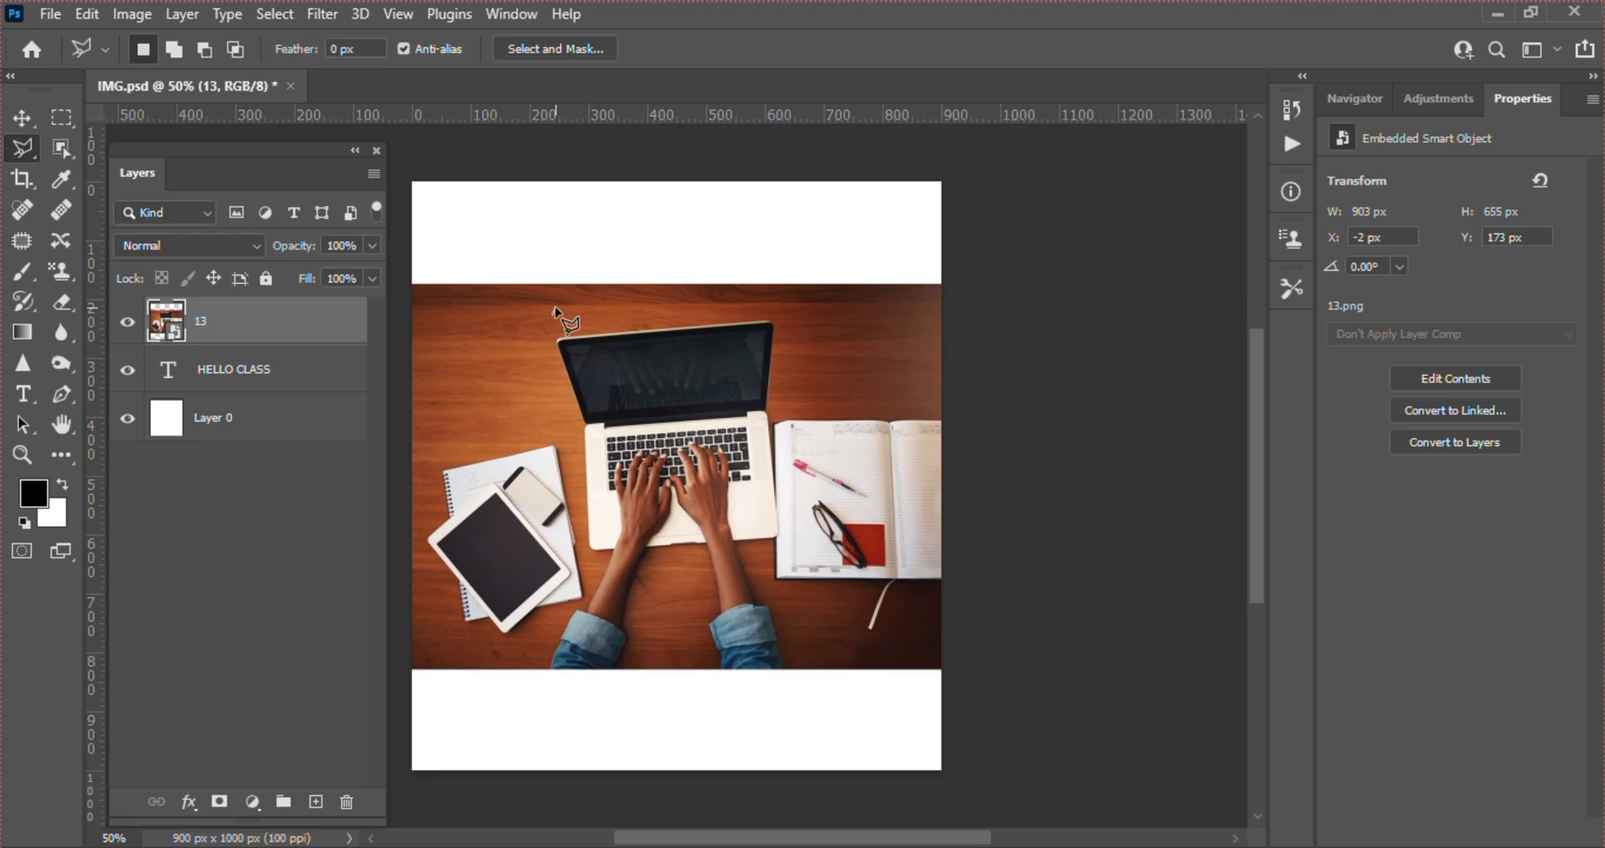
click(555, 308)
key(Escape)
Try adding the Single Column and Single Row Marquee tools to the Move Tool's toolbar group, and restore and accept the default toolbar
click(72, 453)
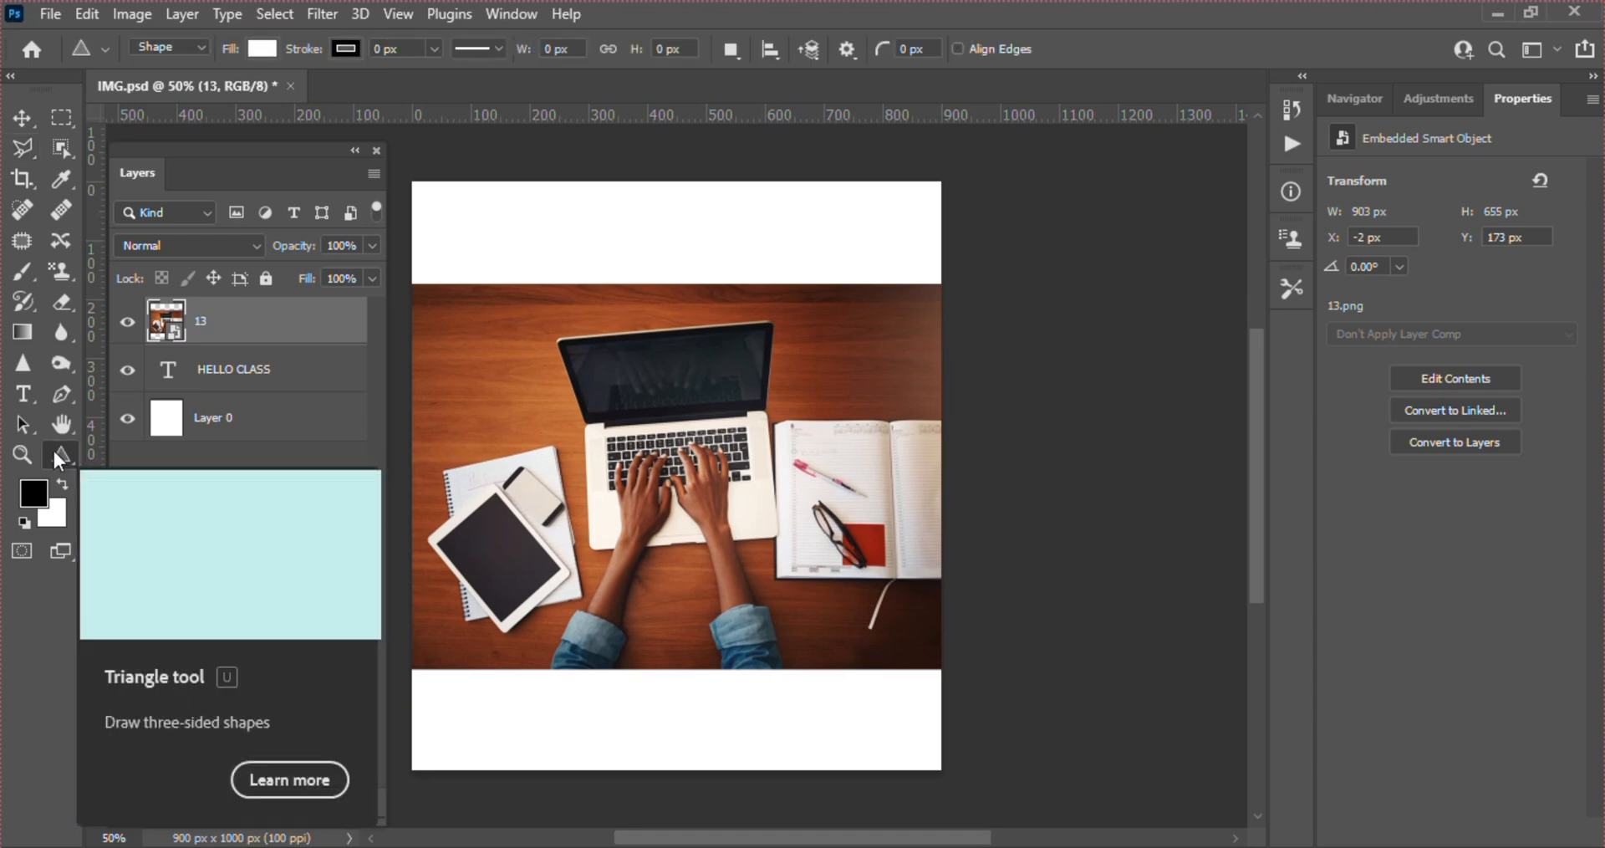
click(59, 454)
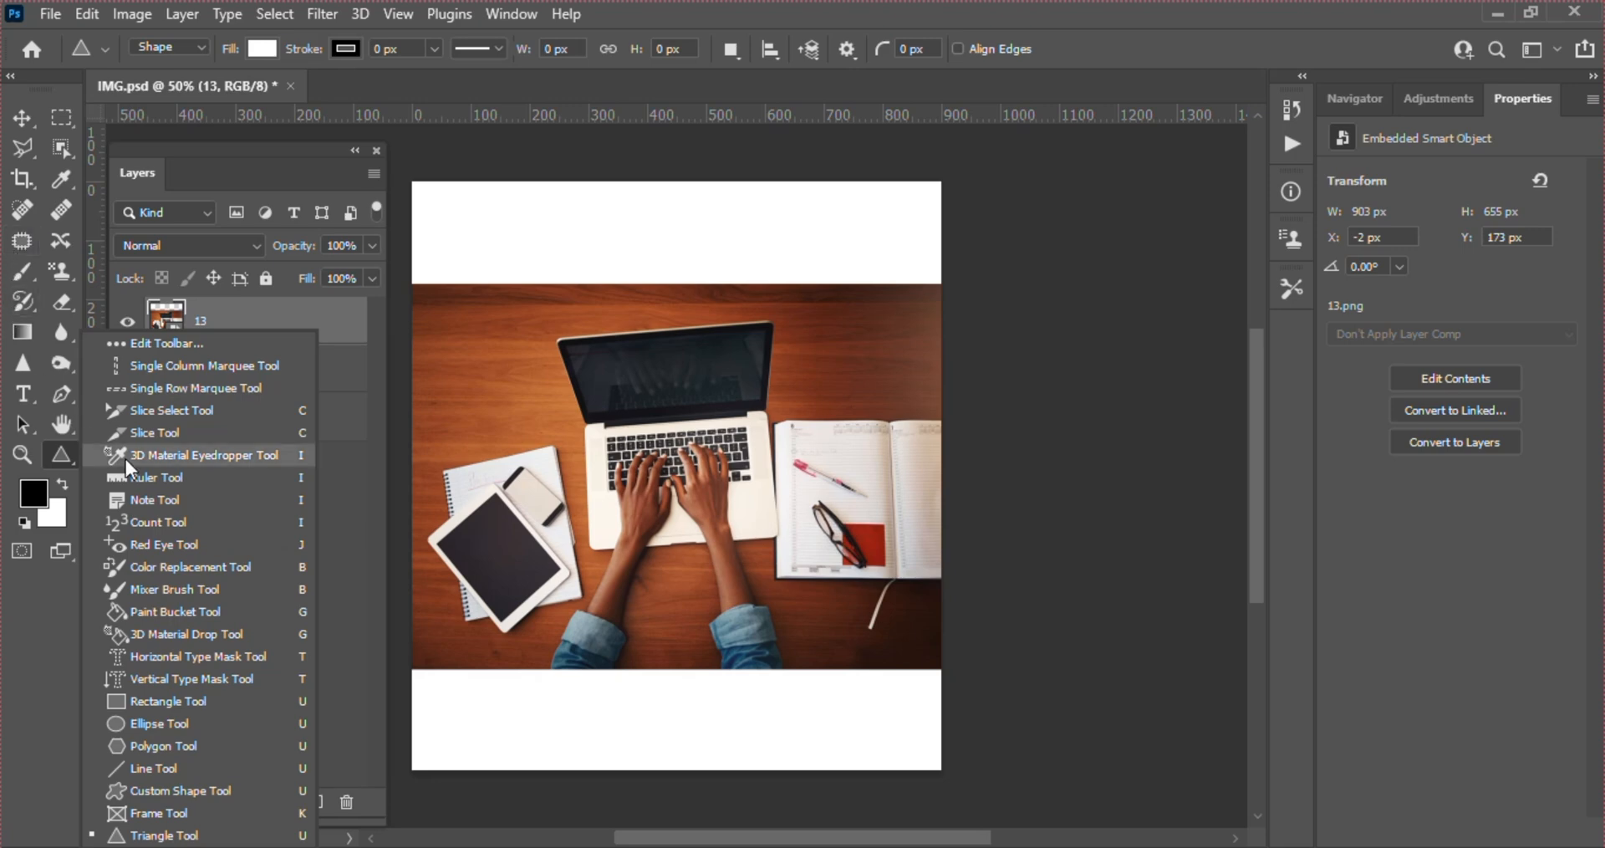
click(60, 463)
right_click(61, 464)
click(132, 344)
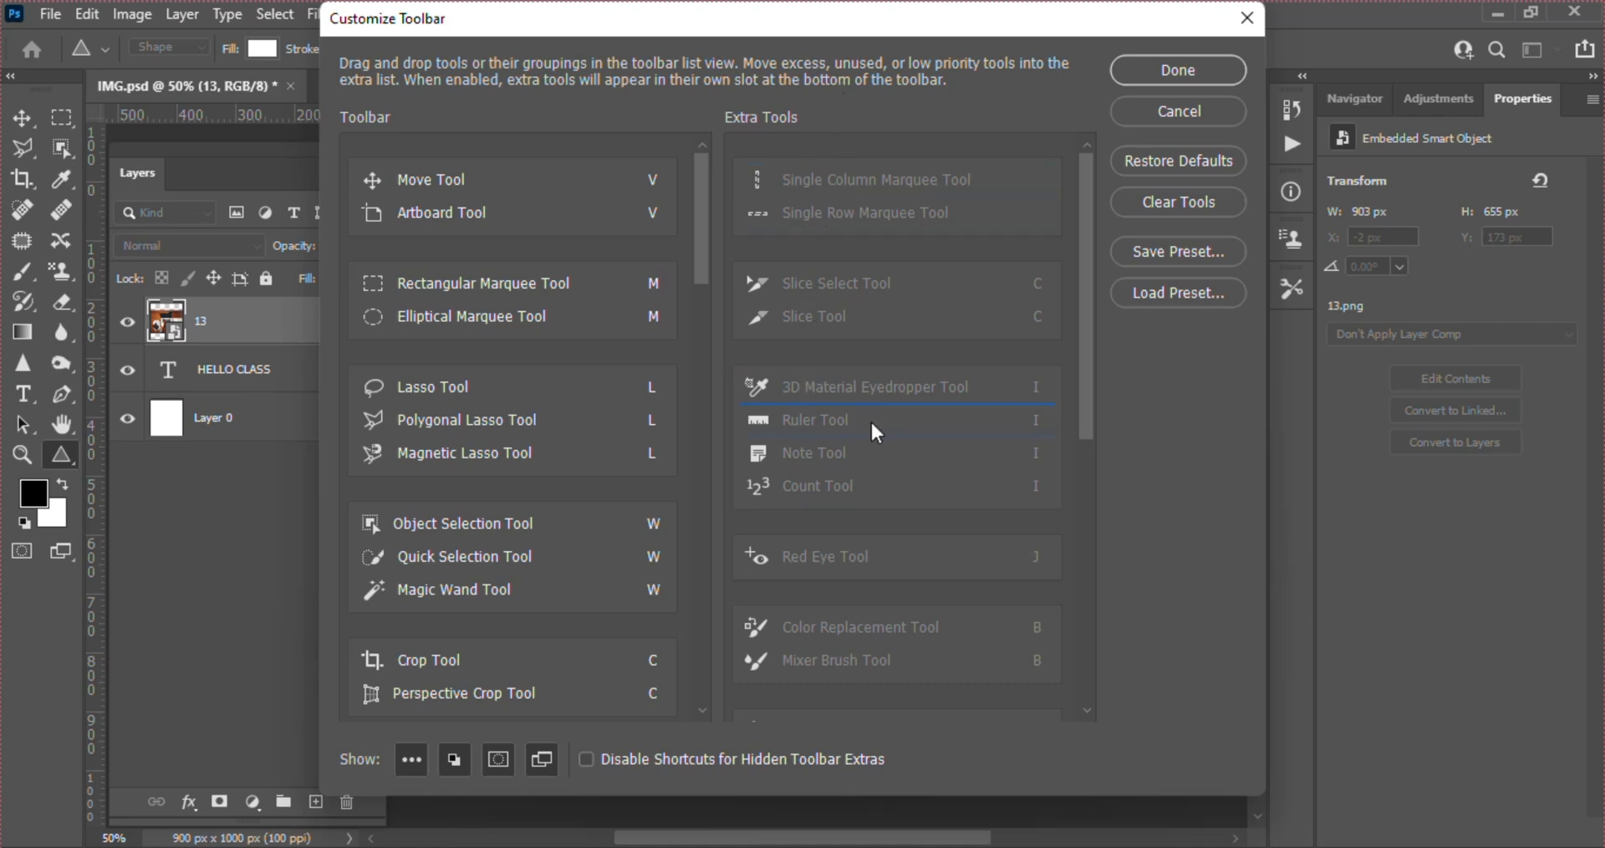
drag(871, 419, 876, 321)
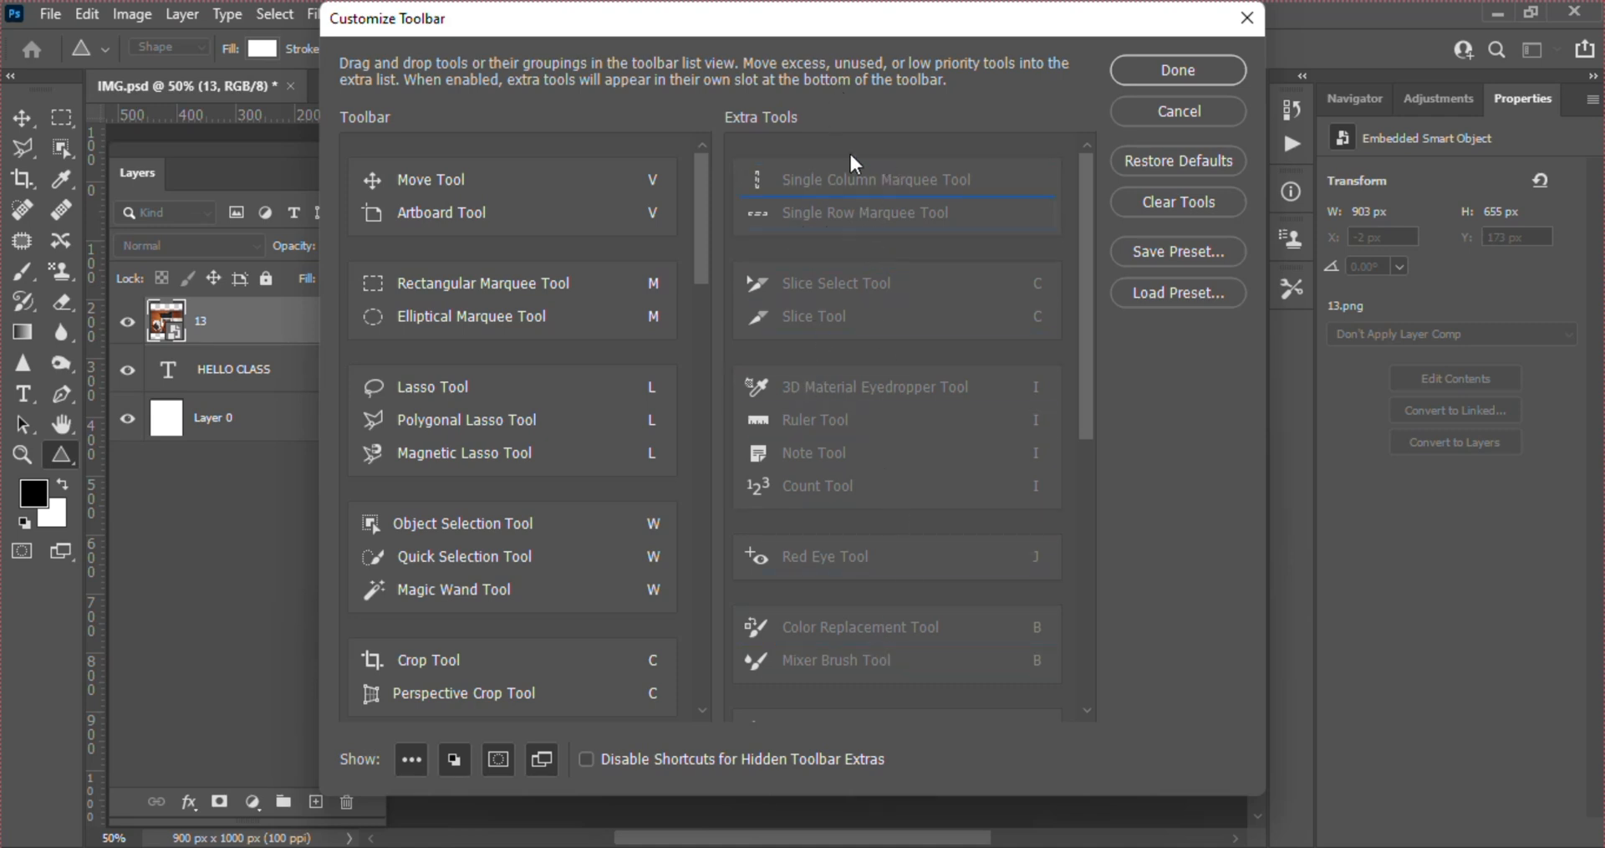
drag(850, 172, 614, 208)
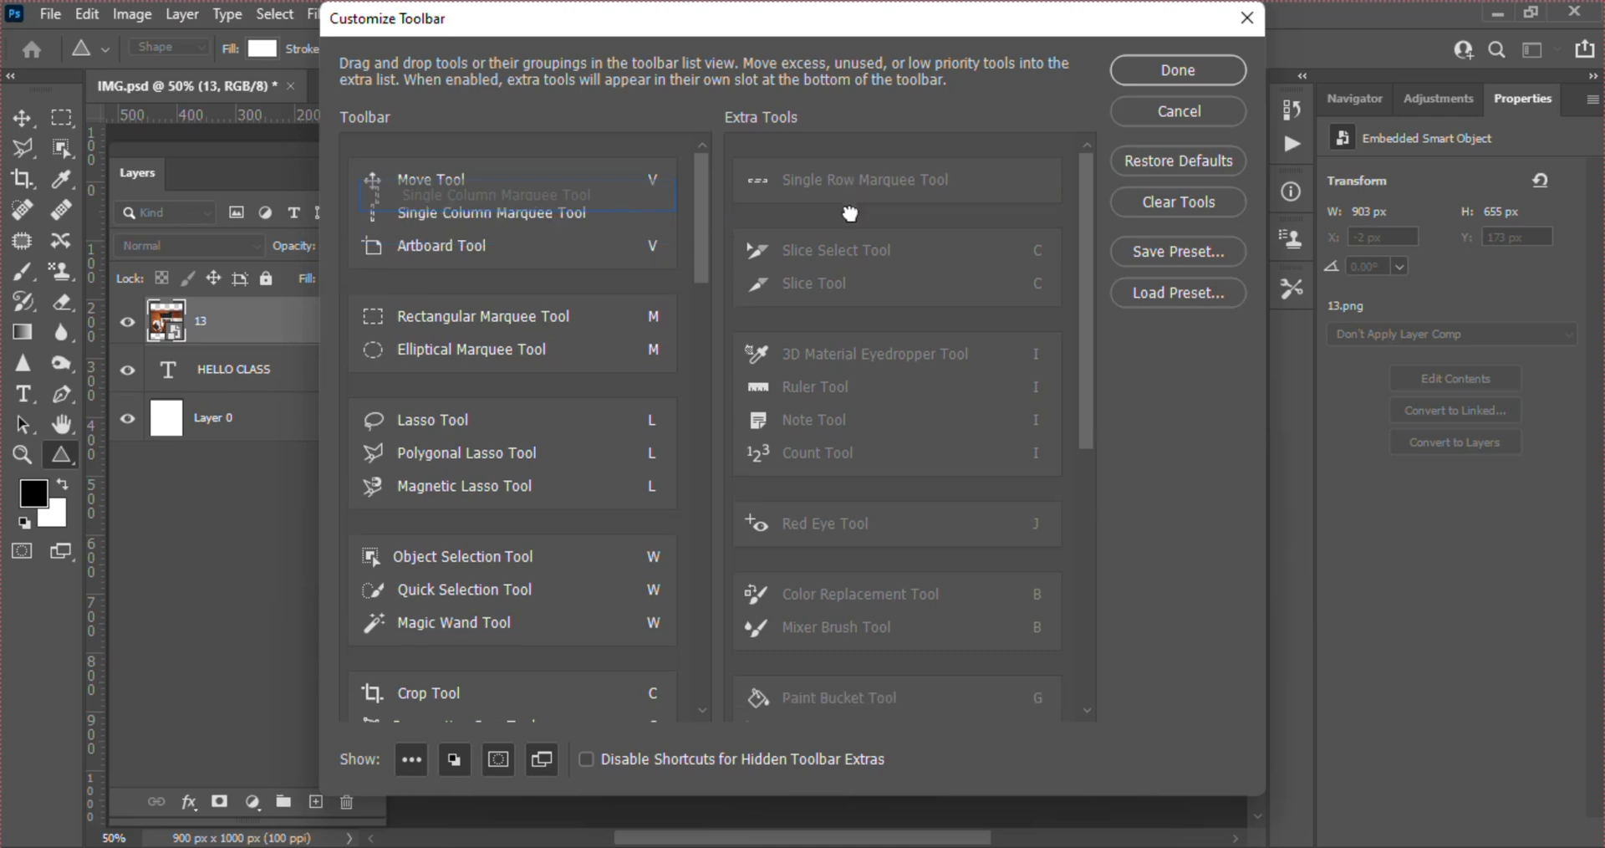
drag(813, 174, 704, 204)
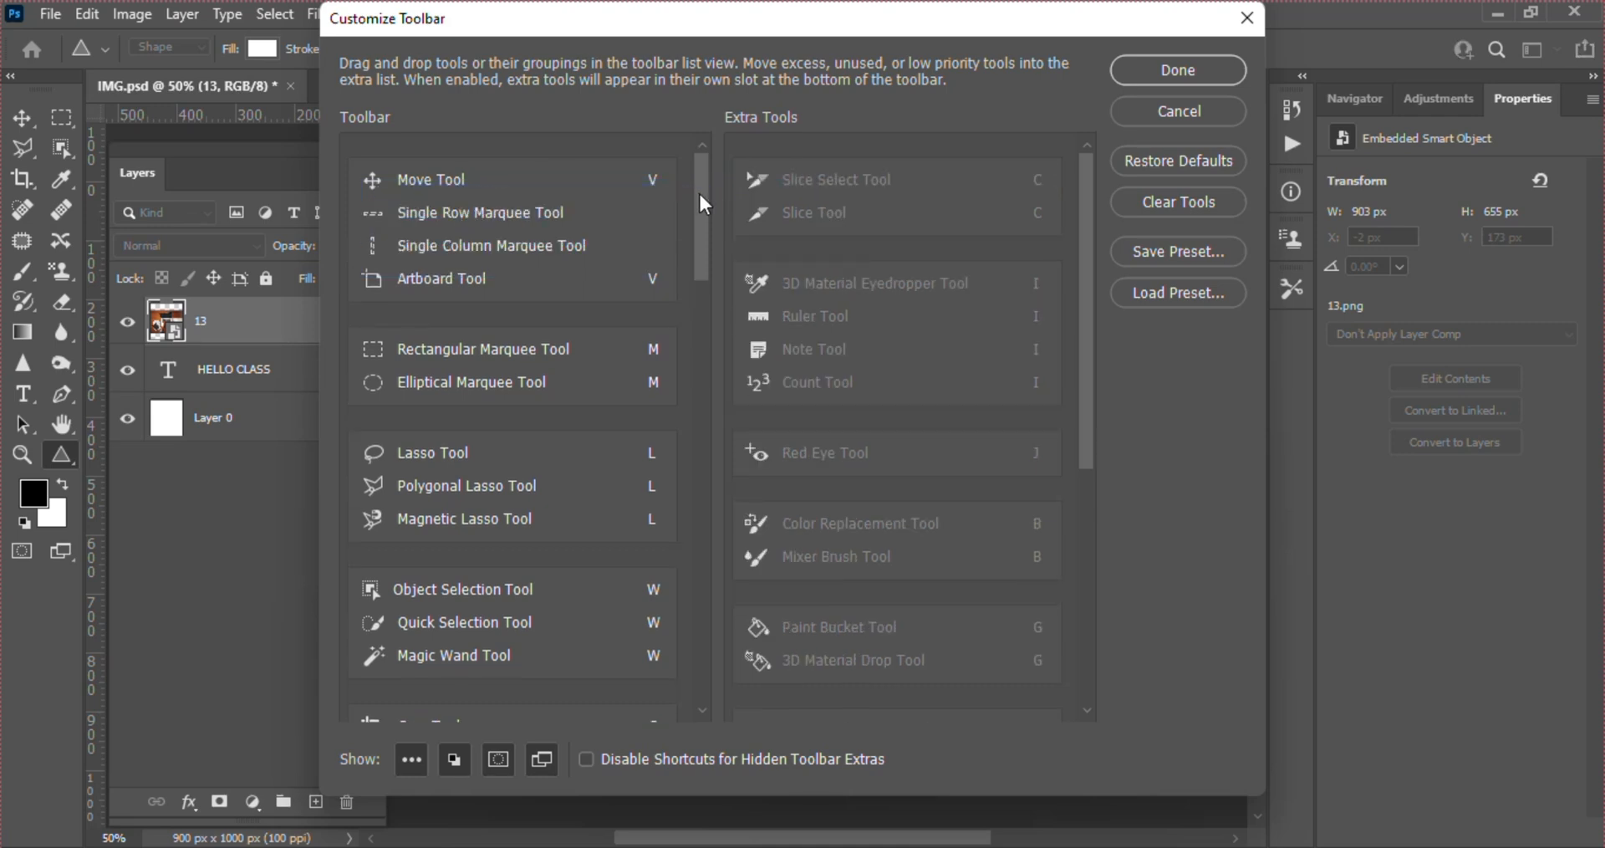
click(1142, 153)
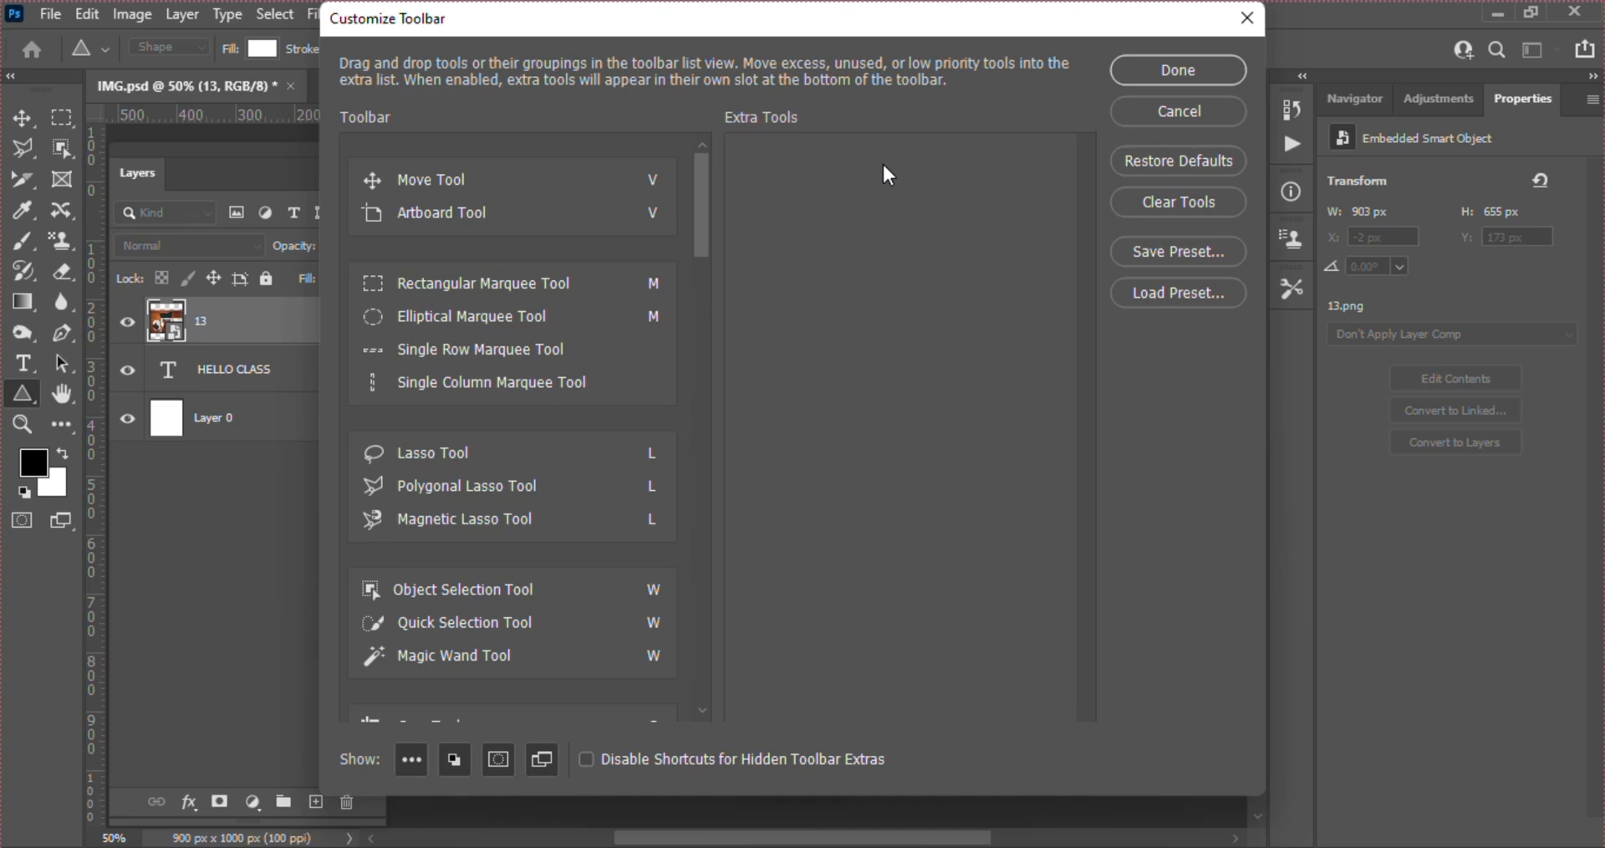
click(1171, 70)
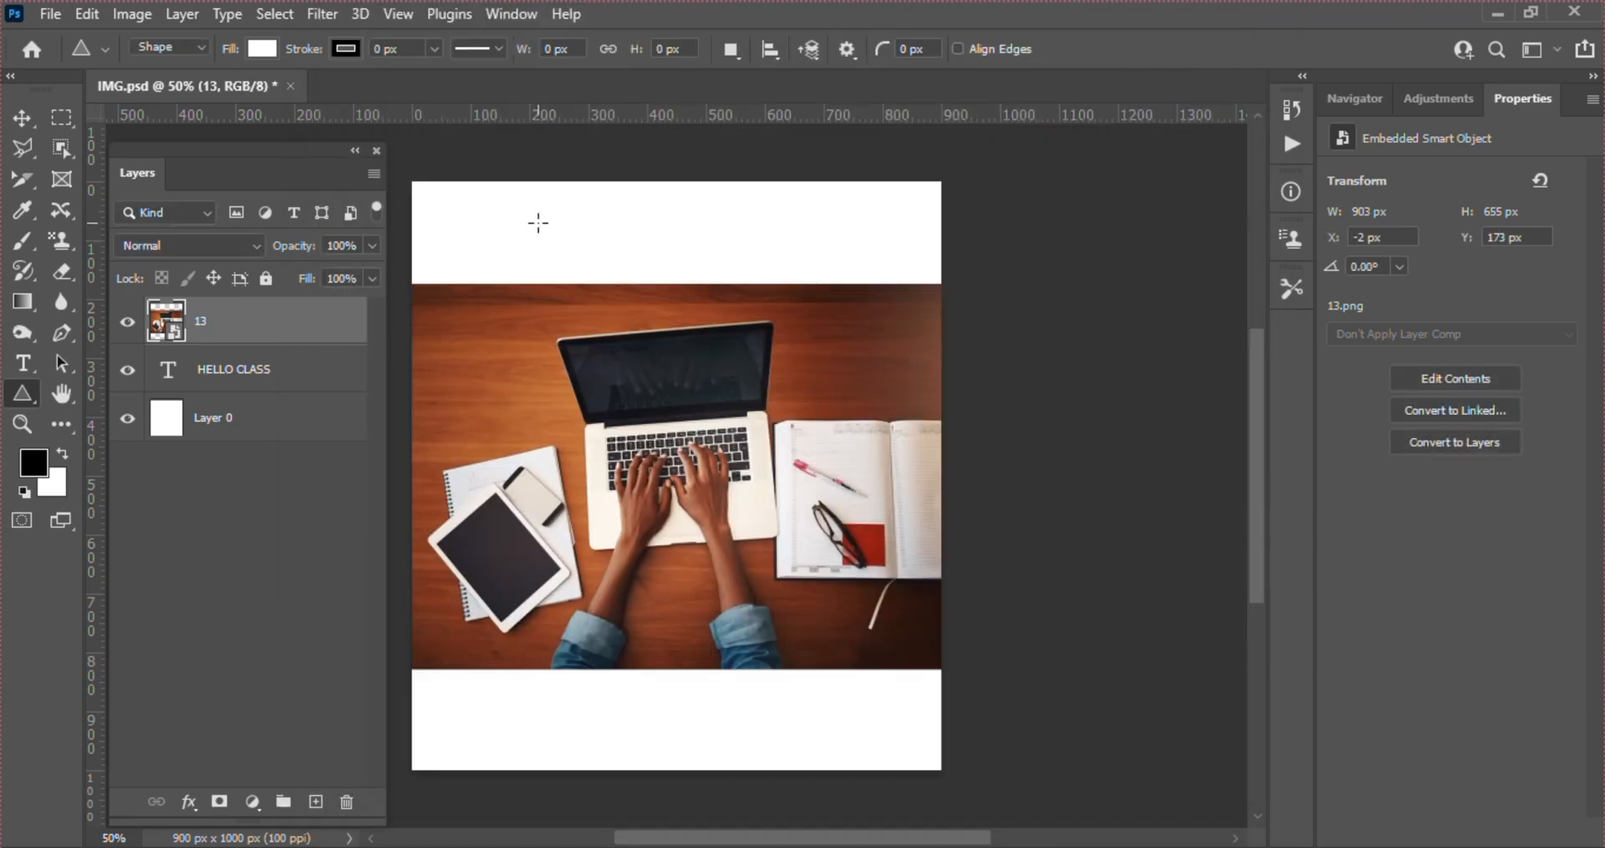
Draw a rectangle shape about 432 by 444 px over the upper part of the photo
right_click(28, 395)
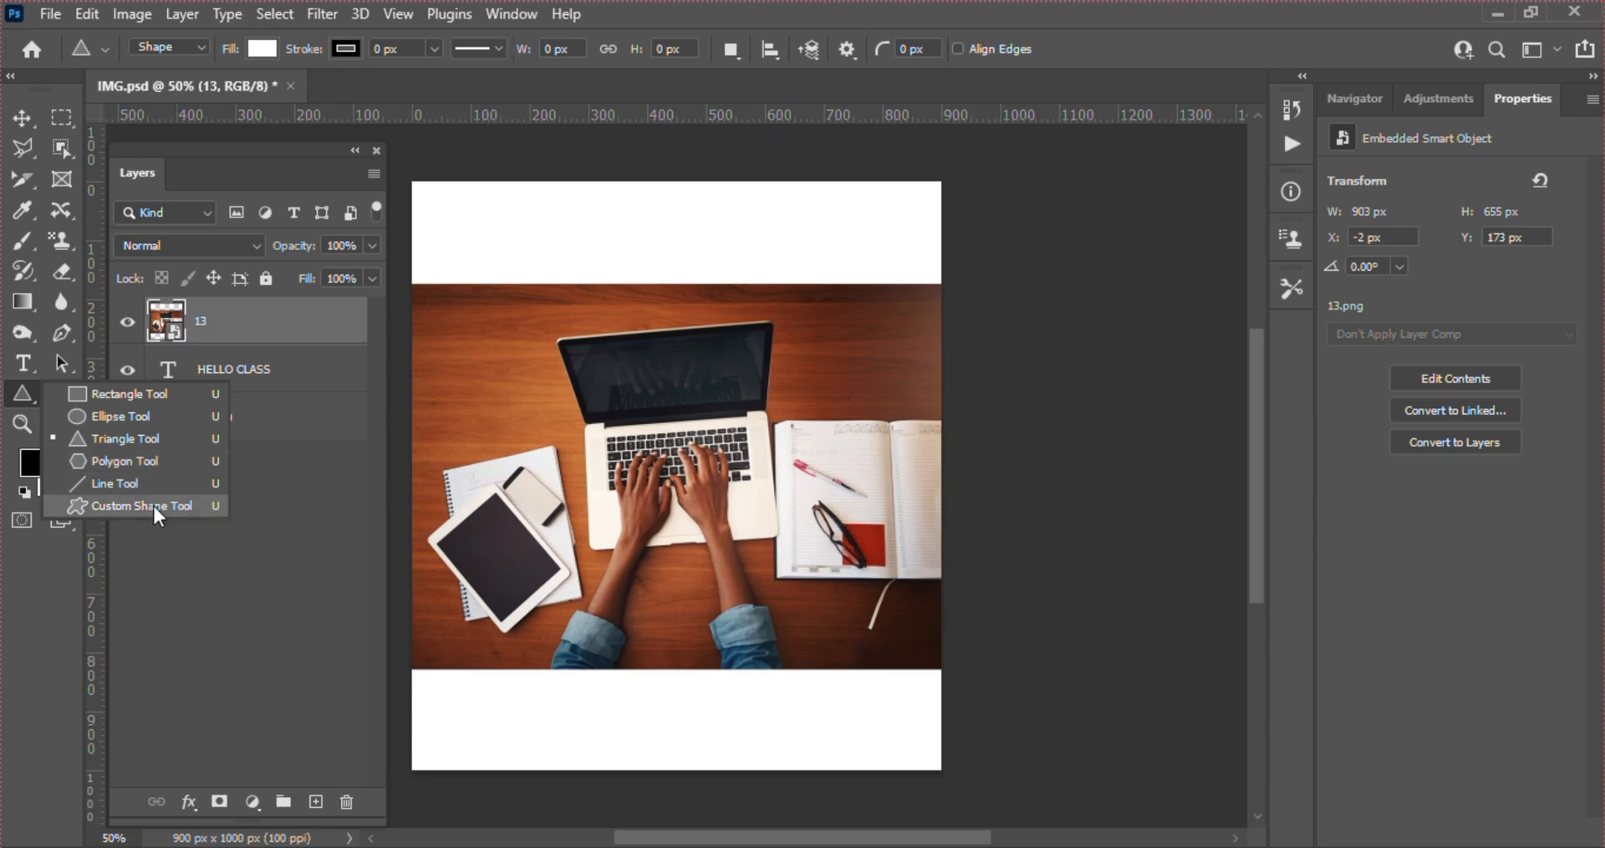
click(107, 394)
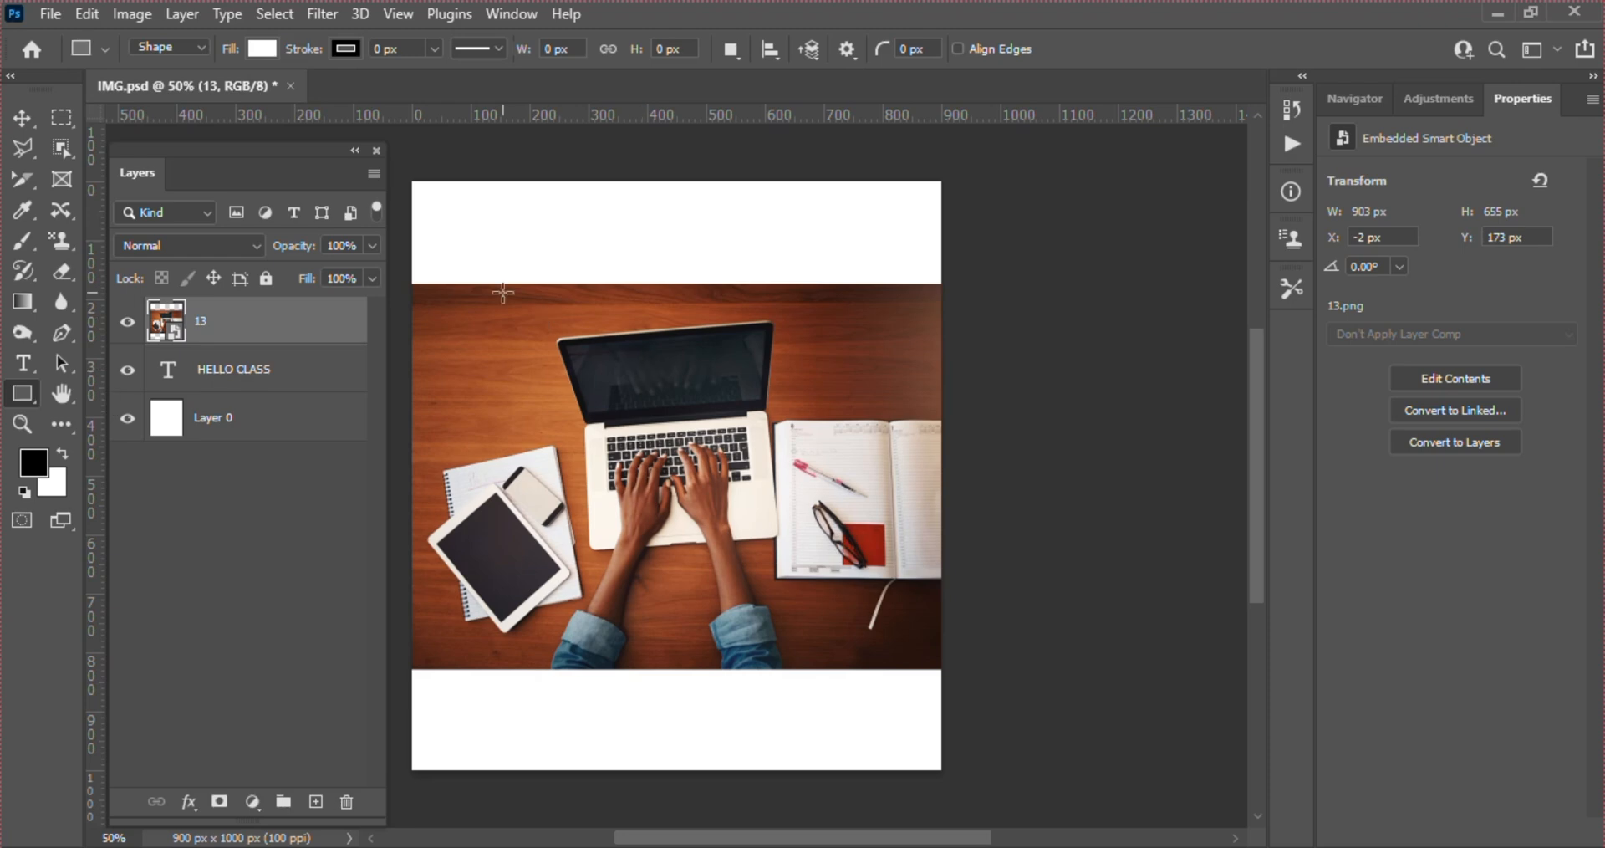
drag(459, 262, 713, 523)
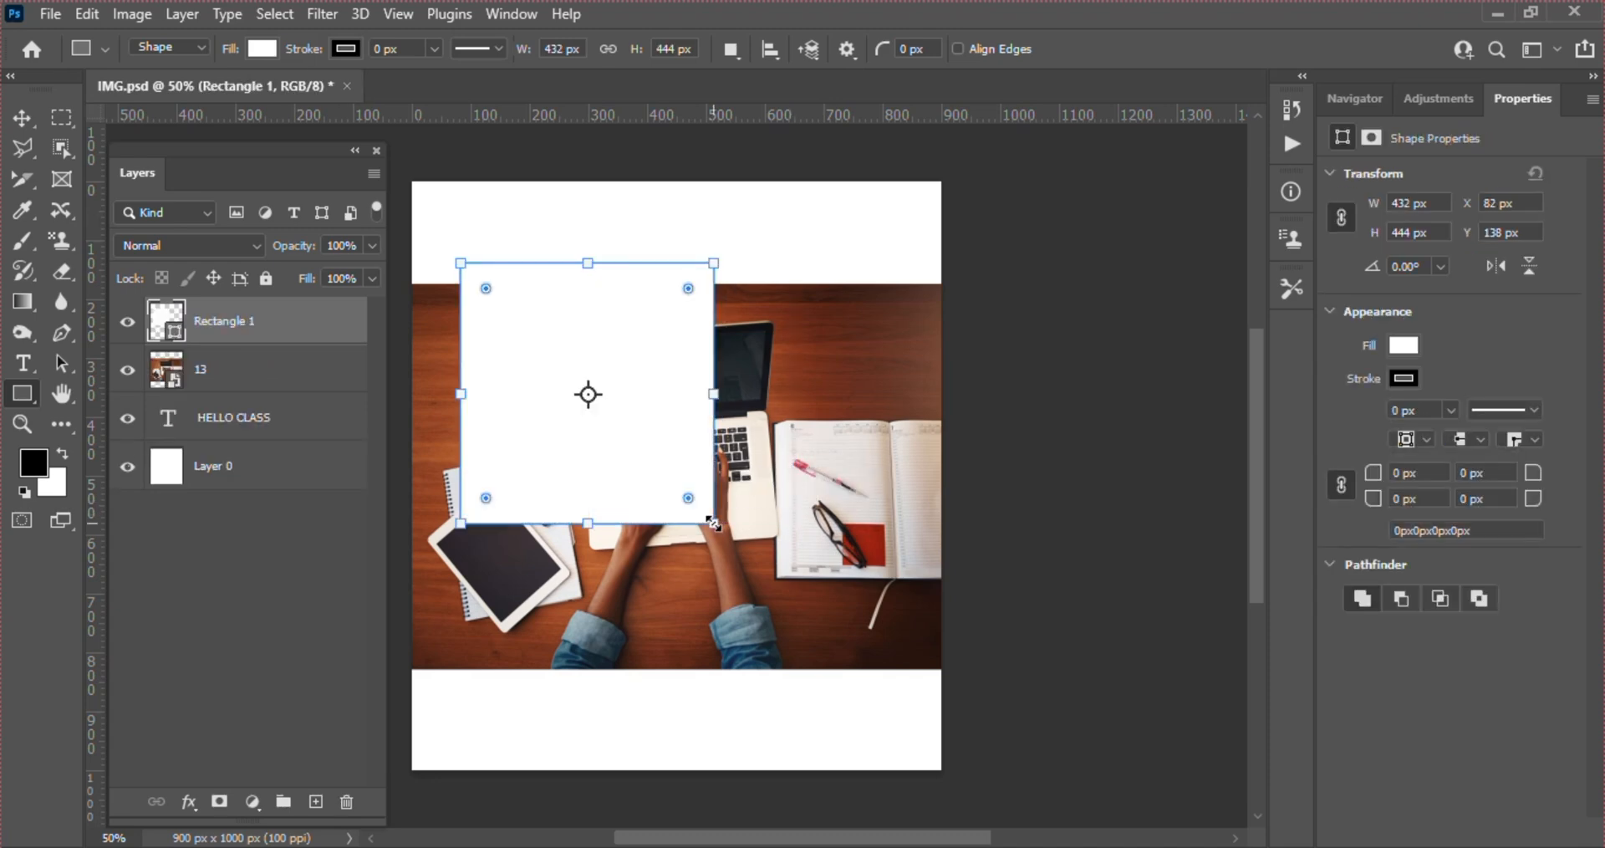
Give the rectangle the recently used dark grey fill and set its stroke to no colour
click(1402, 346)
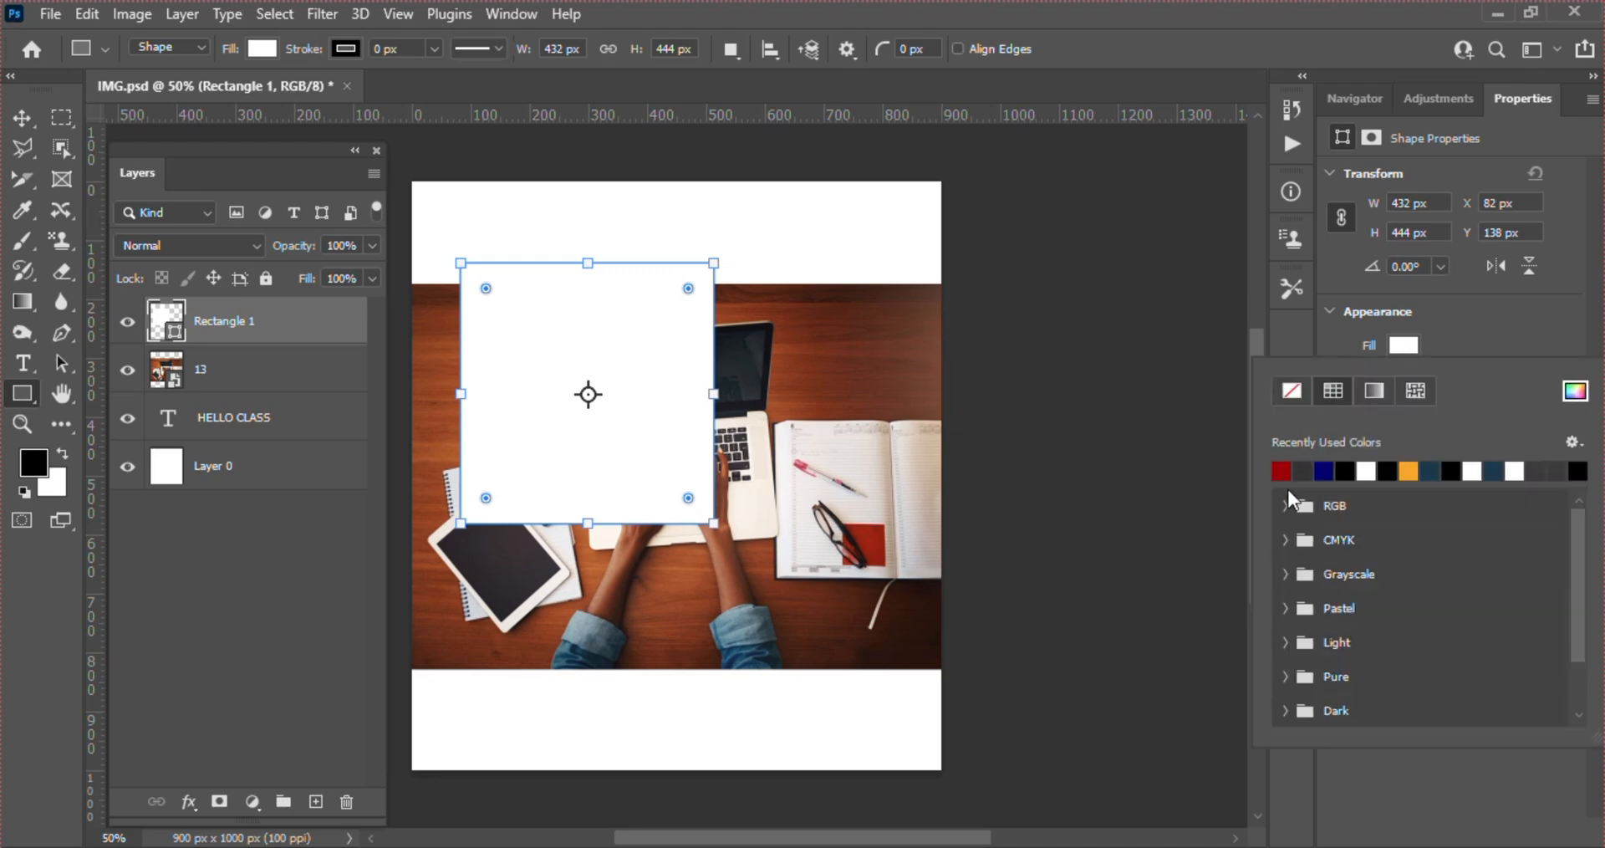
click(1303, 471)
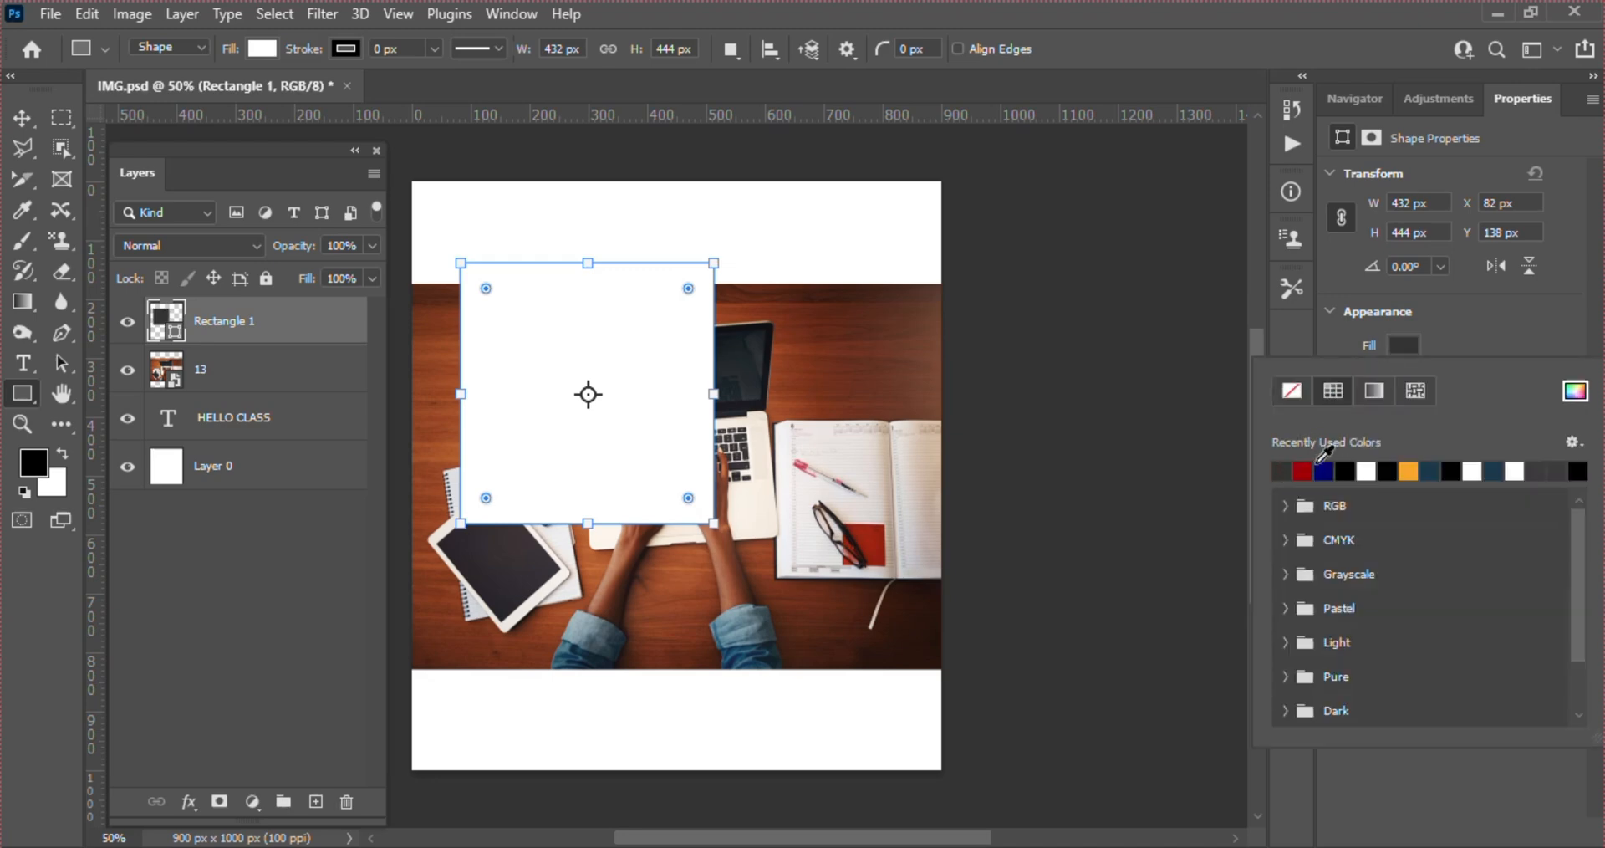
click(1471, 314)
click(1405, 379)
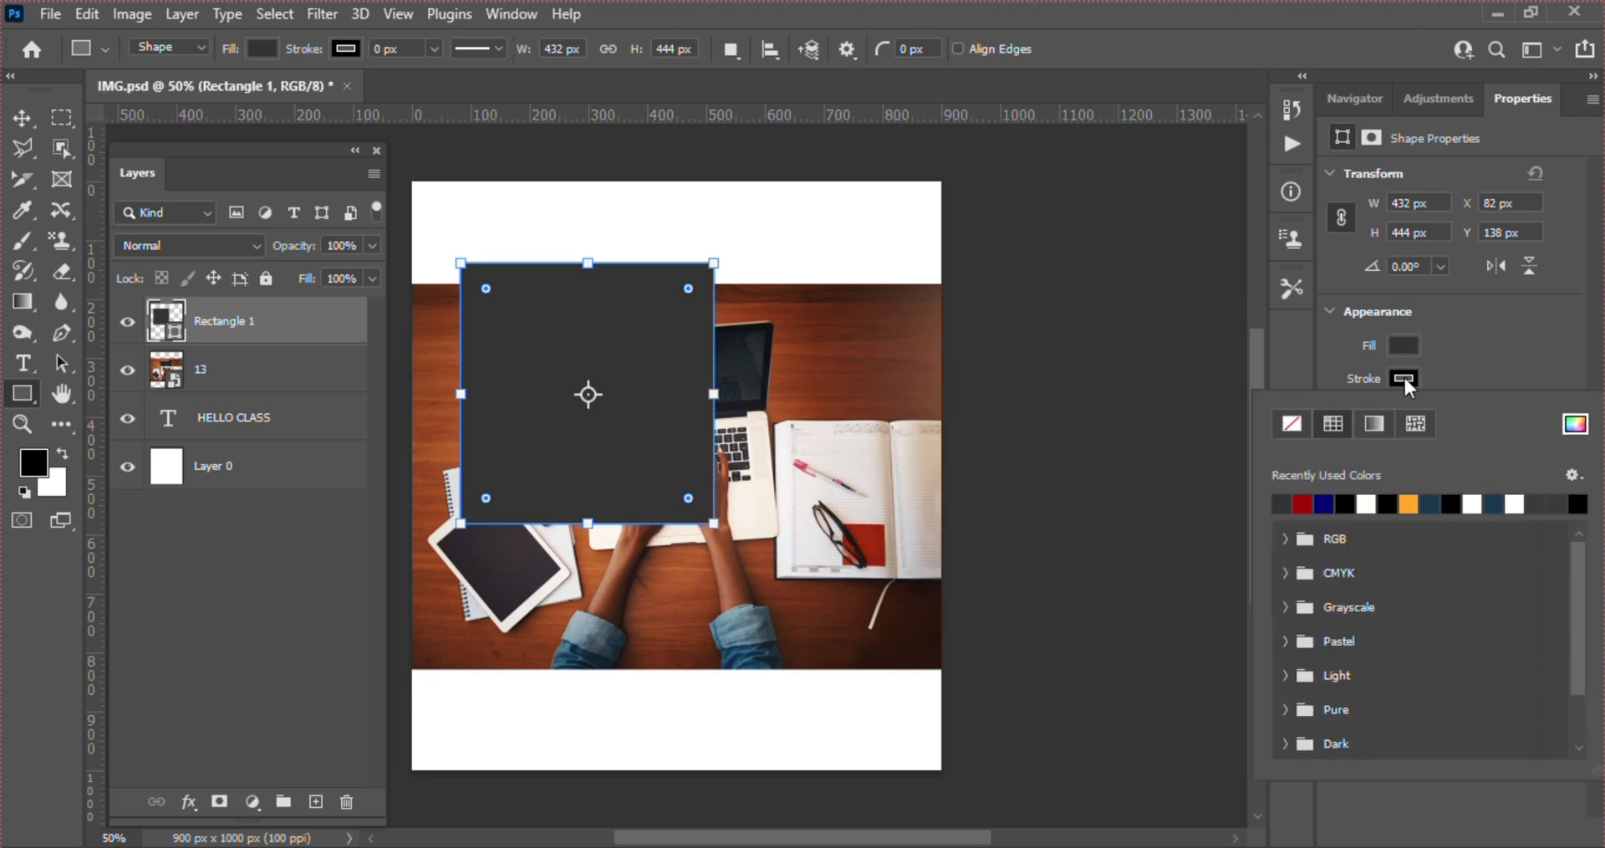
click(1286, 423)
key(Return)
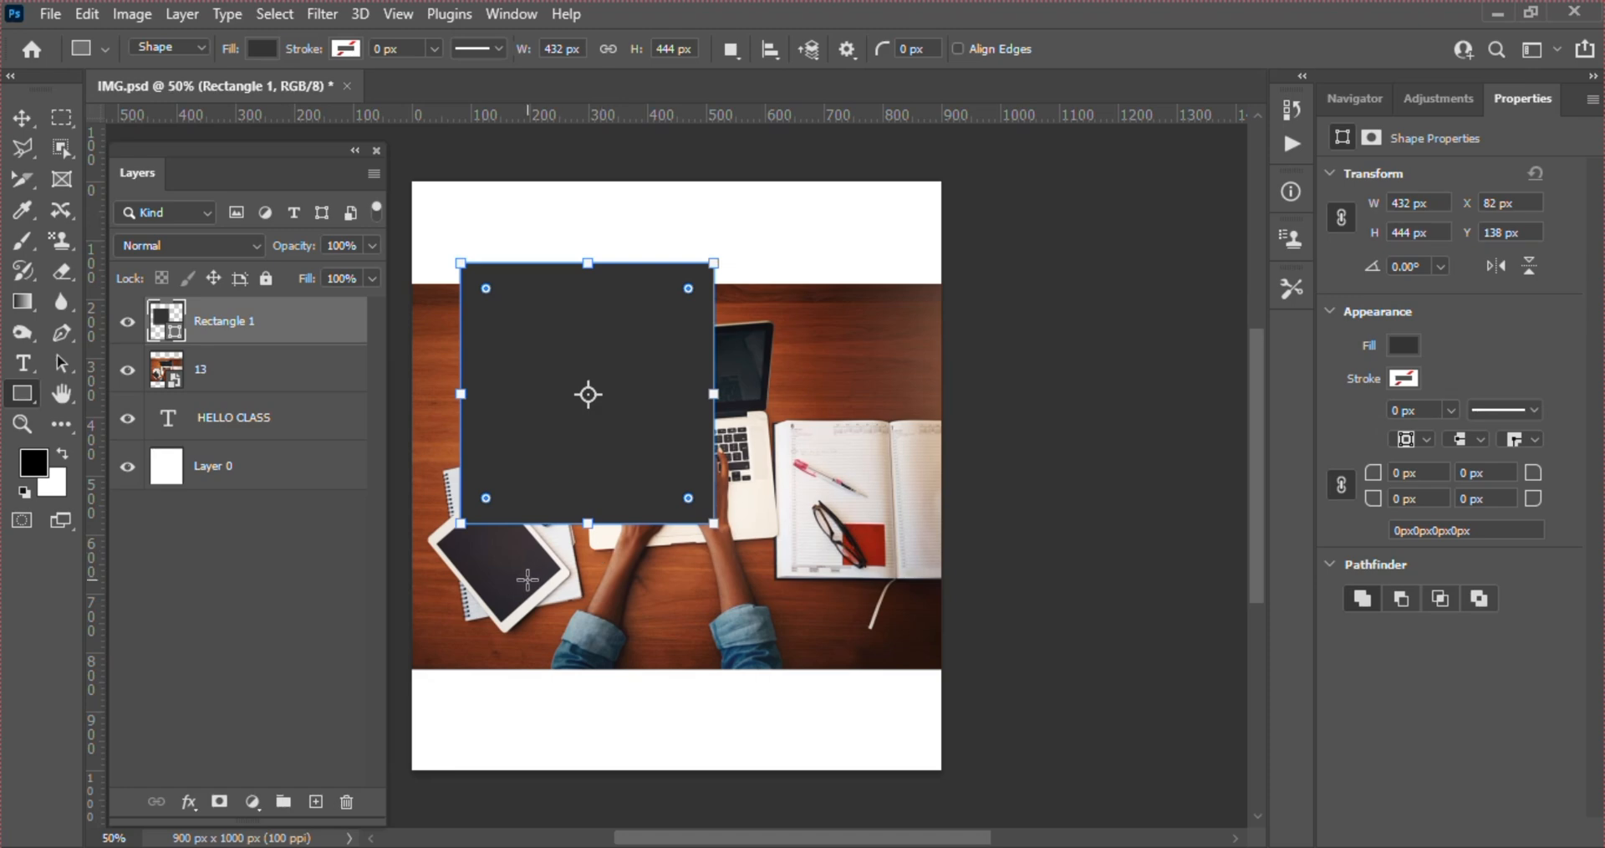
Try a second square about 182 by 182 px on the rectangle's layer, move both shapes together, and undo the move and the square
key(shift)
drag(527, 580, 717, 687)
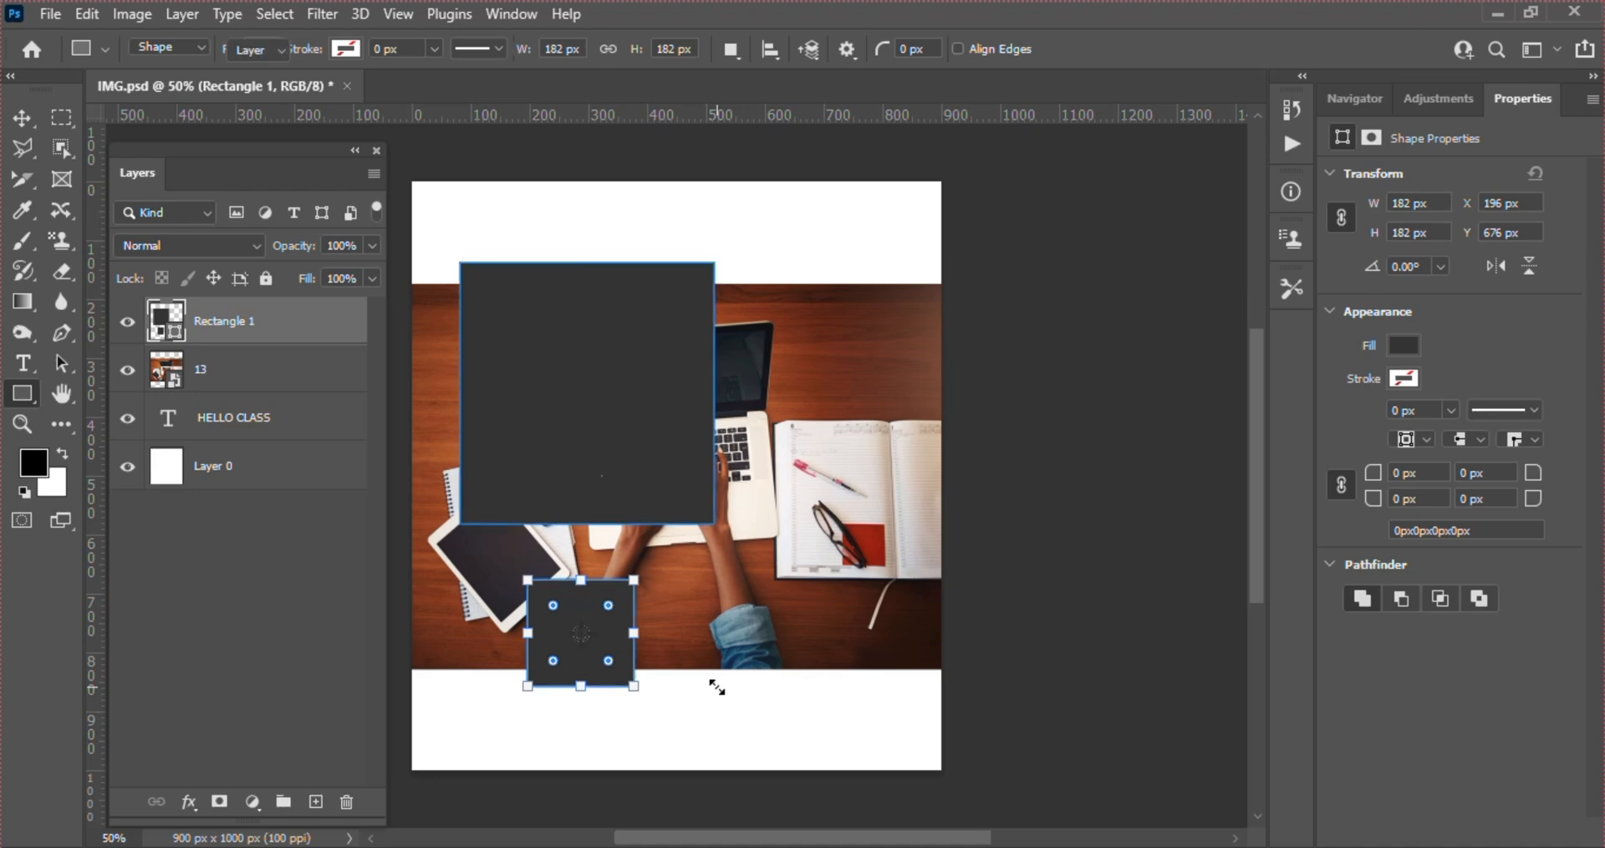
key(v)
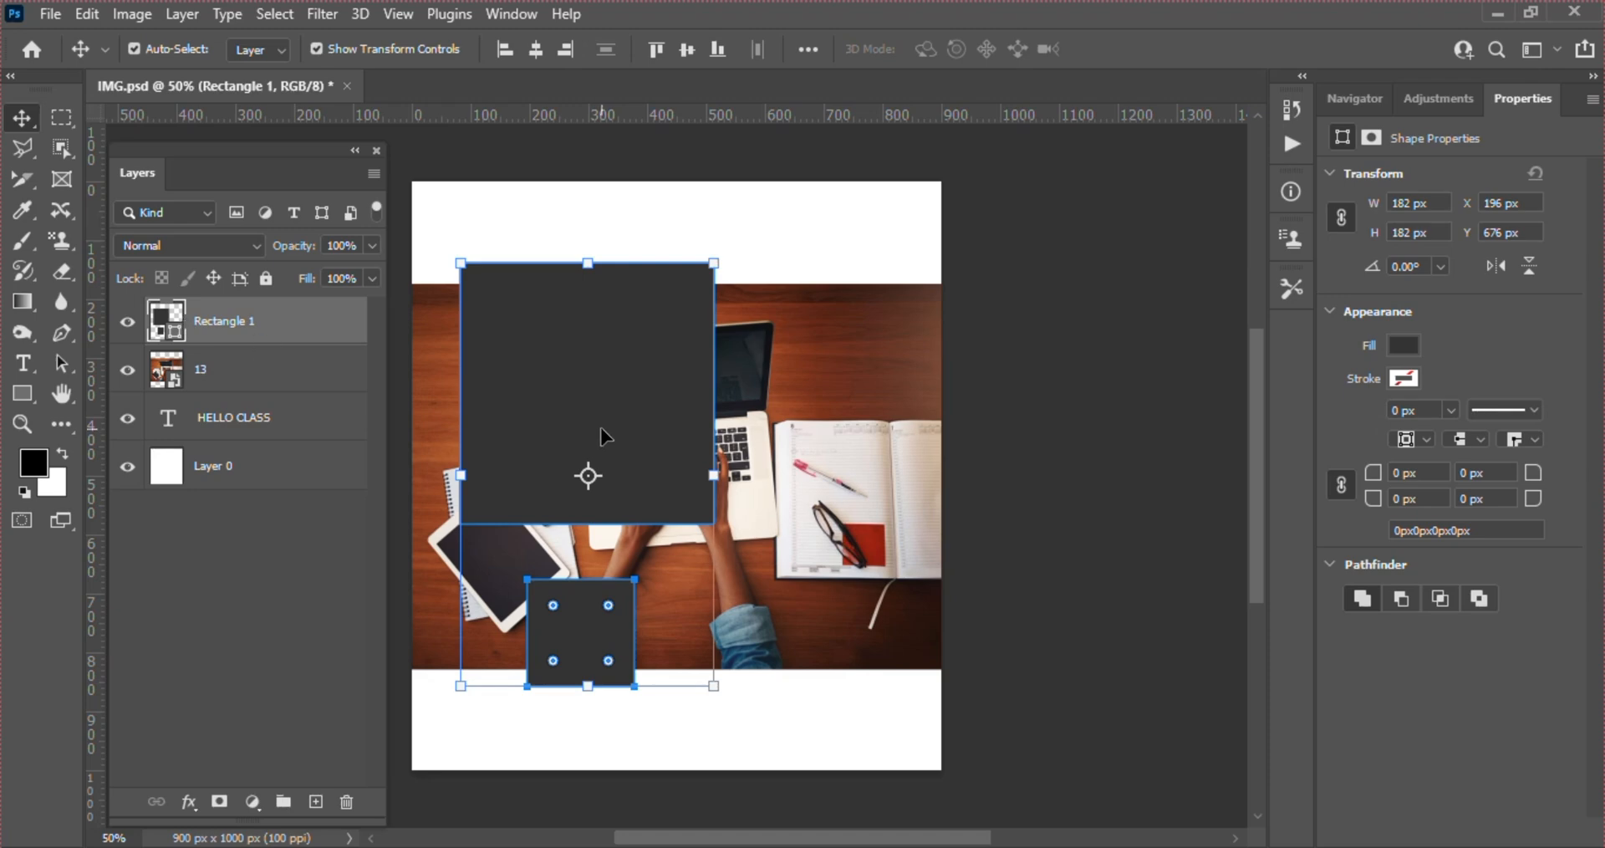
mouse_move(579, 428)
mouse_down()
mouse_move(693, 410)
mouse_move(586, 368)
mouse_move(700, 374)
mouse_move(809, 418)
mouse_move(735, 390)
mouse_move(765, 458)
mouse_move(784, 452)
mouse_move(588, 465)
mouse_move(595, 439)
mouse_move(716, 405)
mouse_move(602, 414)
mouse_up()
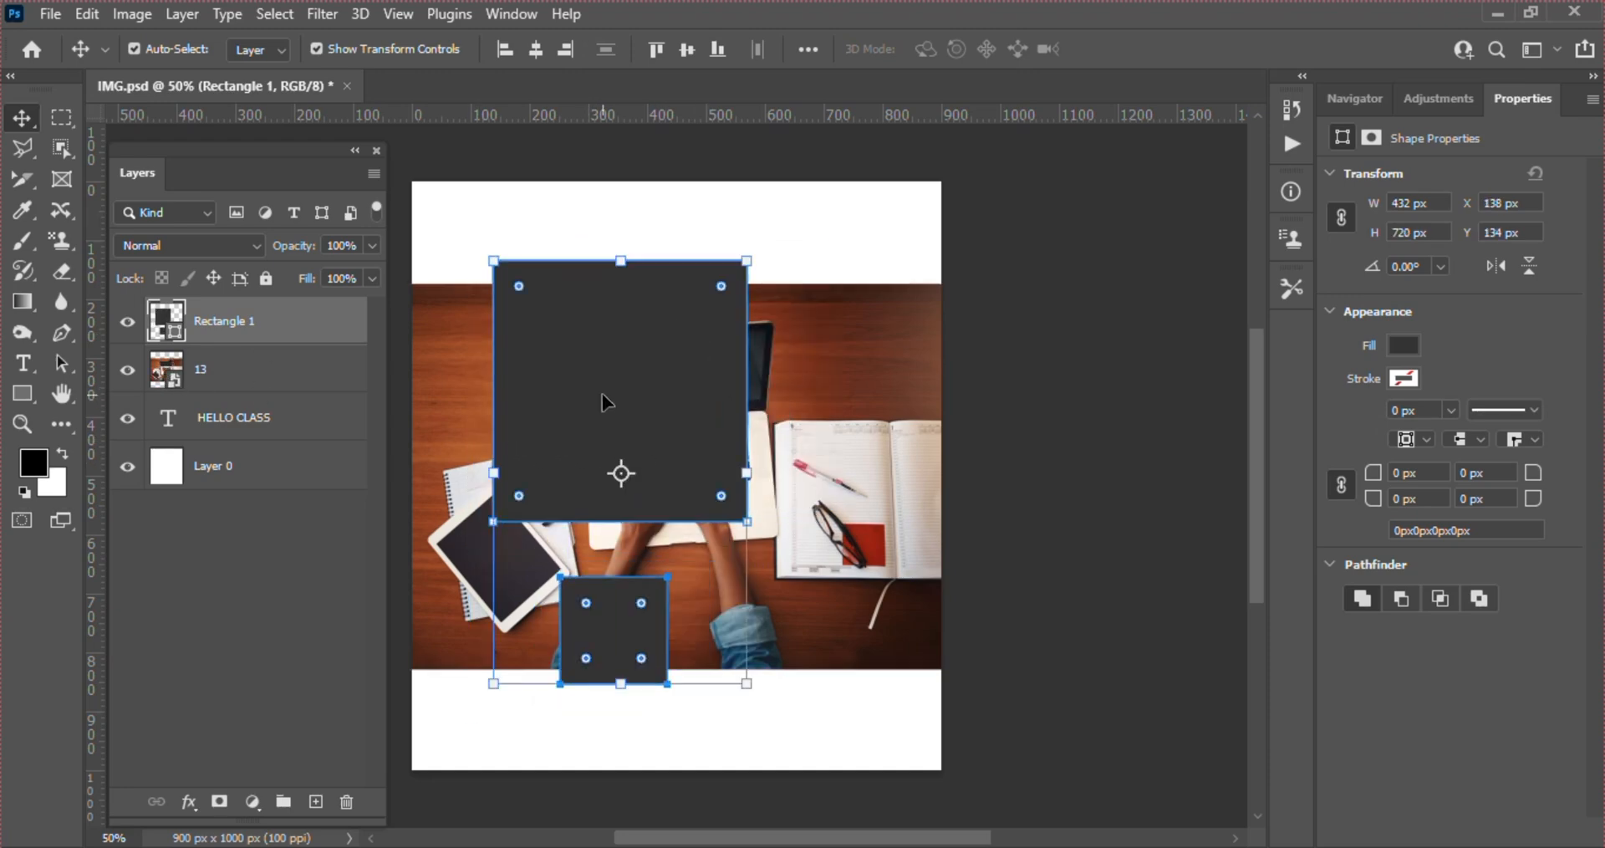
key(ctrl+z)
key(ctrl+z)
key(ctrl+z)
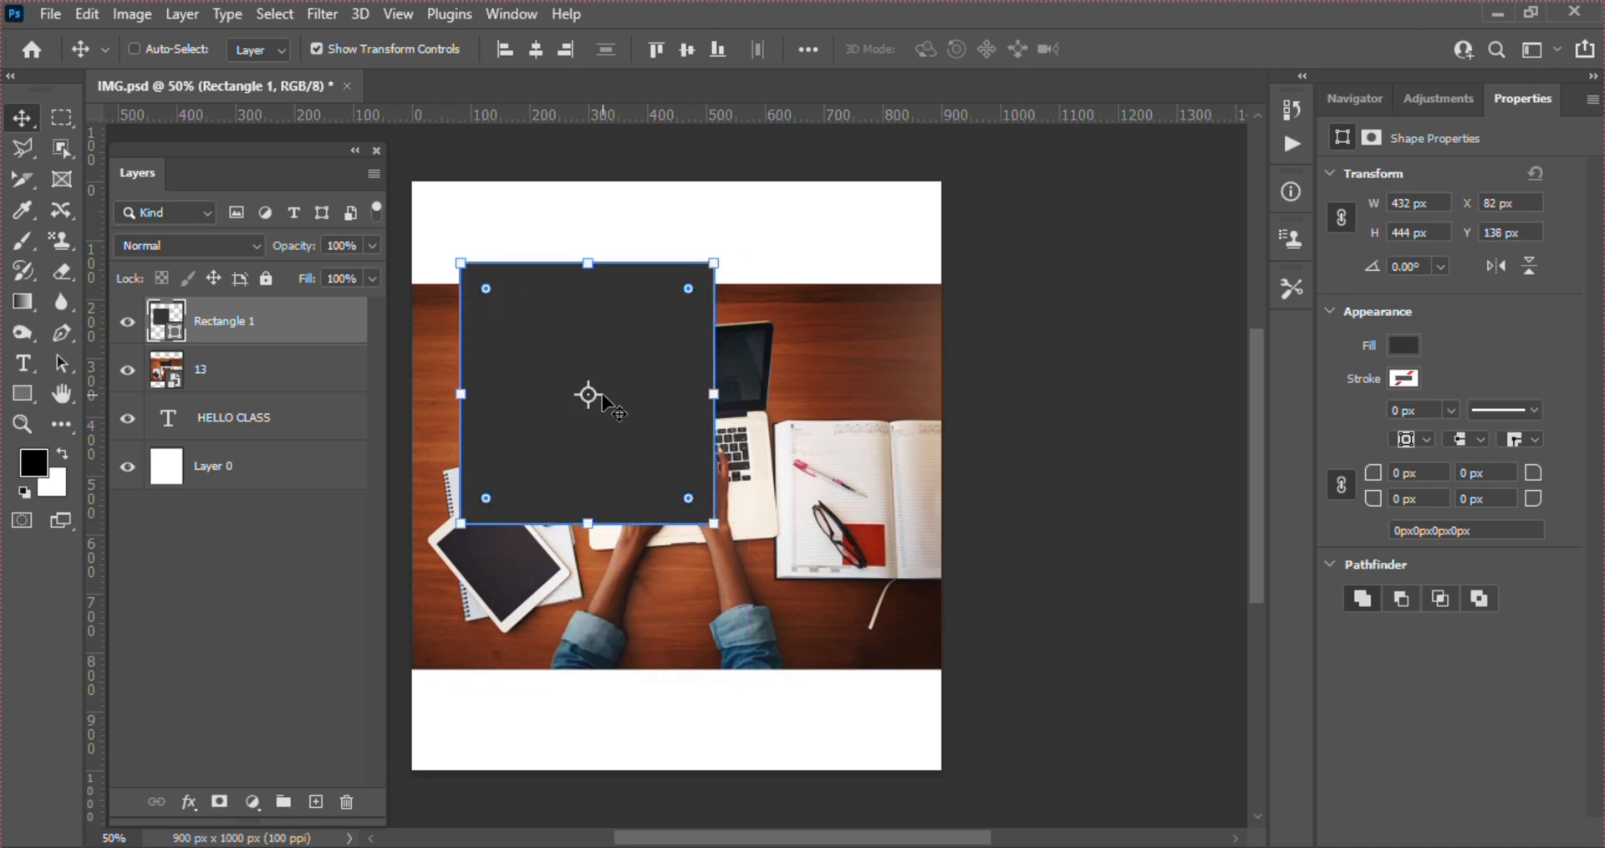
click(264, 380)
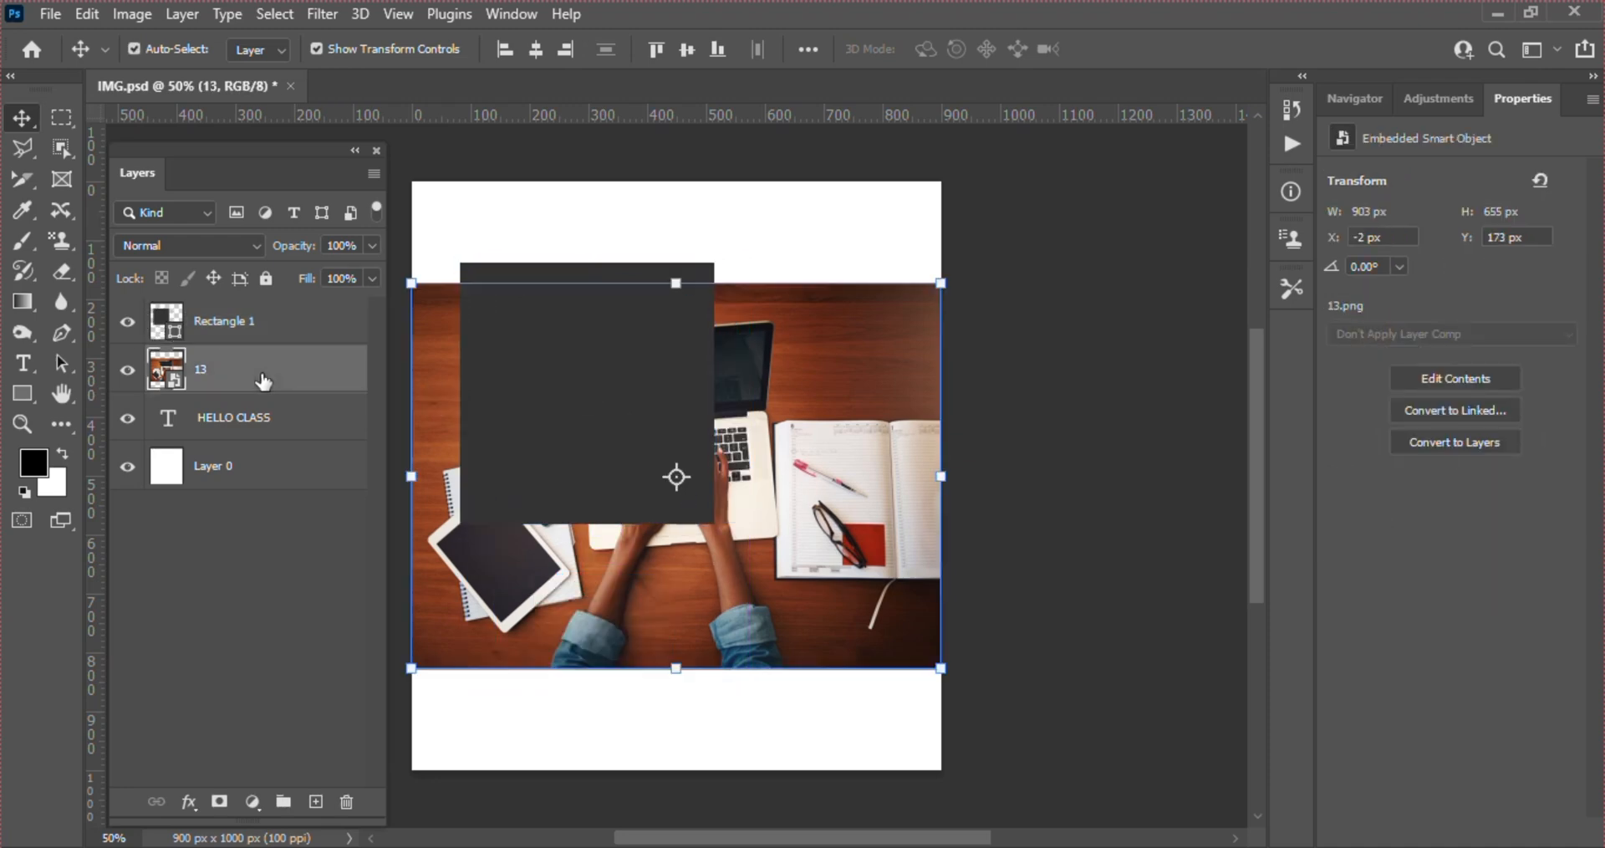
click(307, 322)
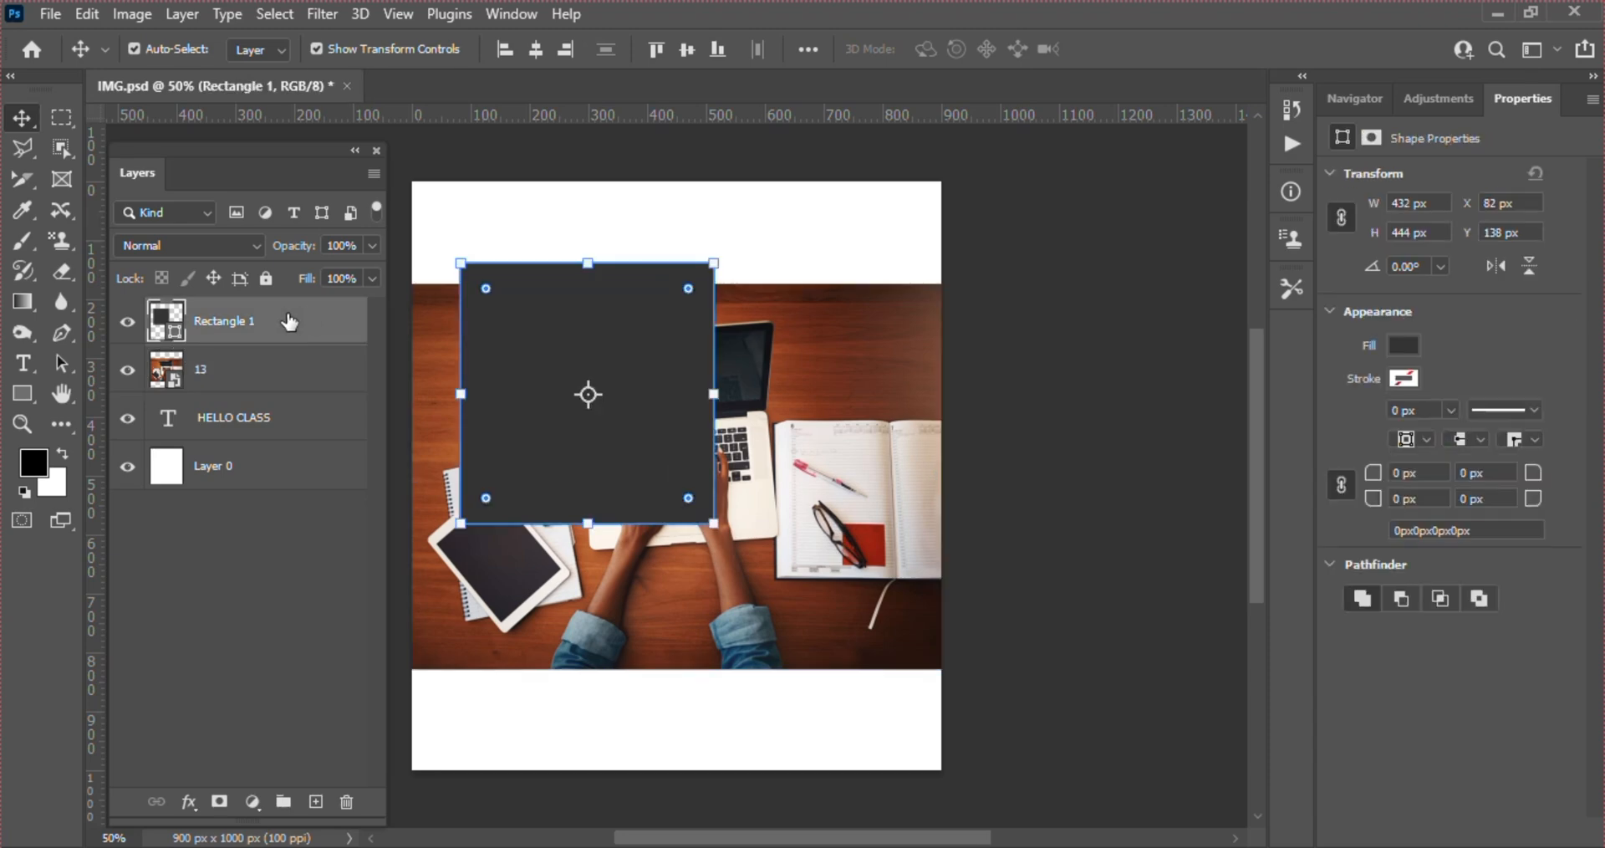
click(253, 383)
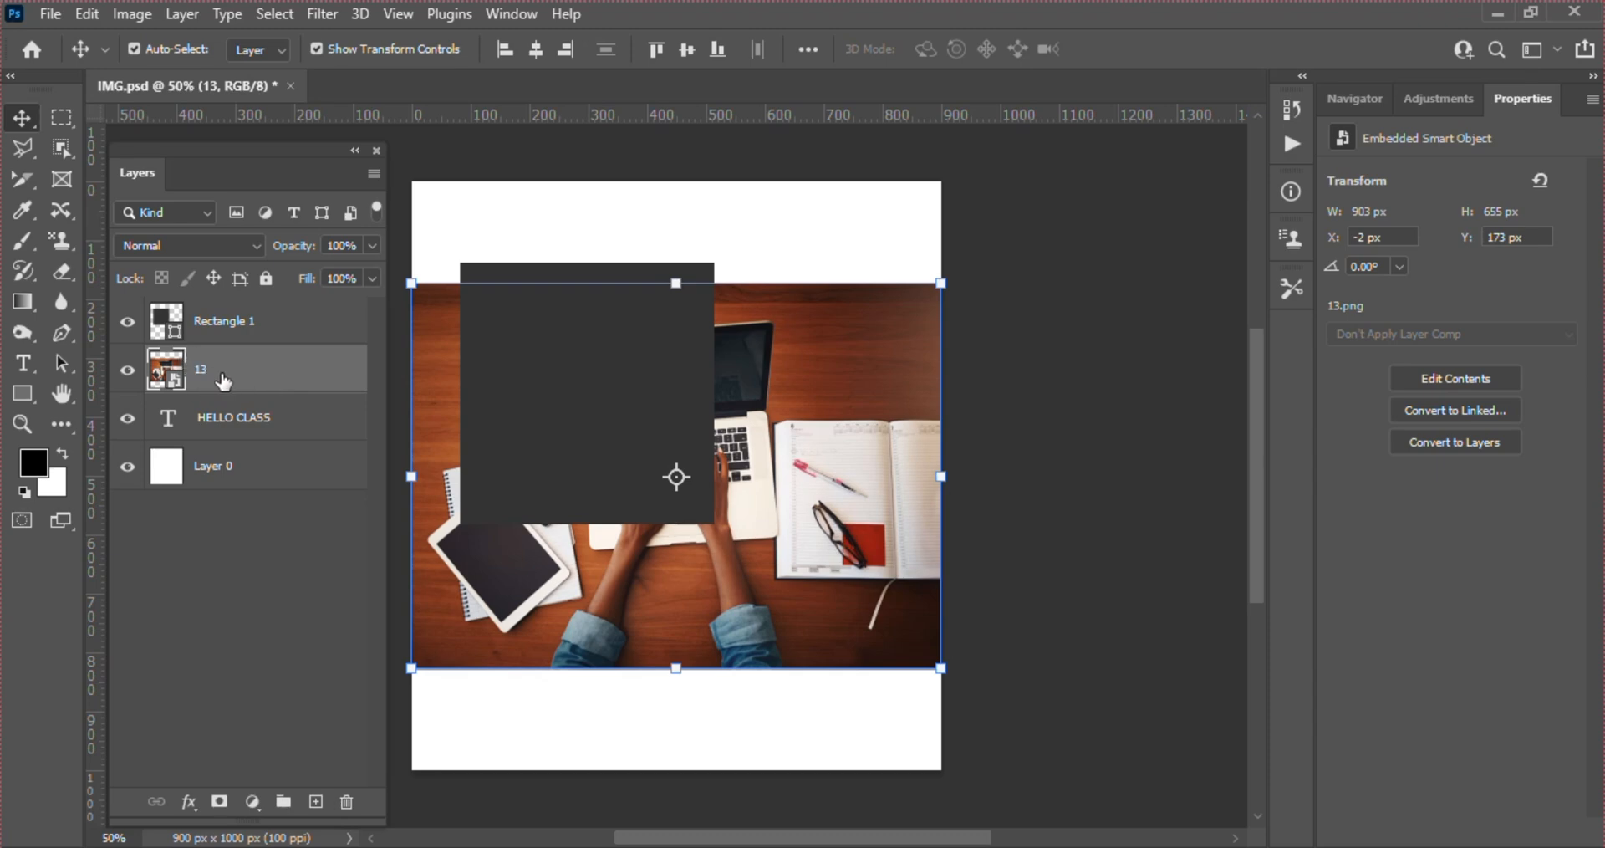
click(209, 328)
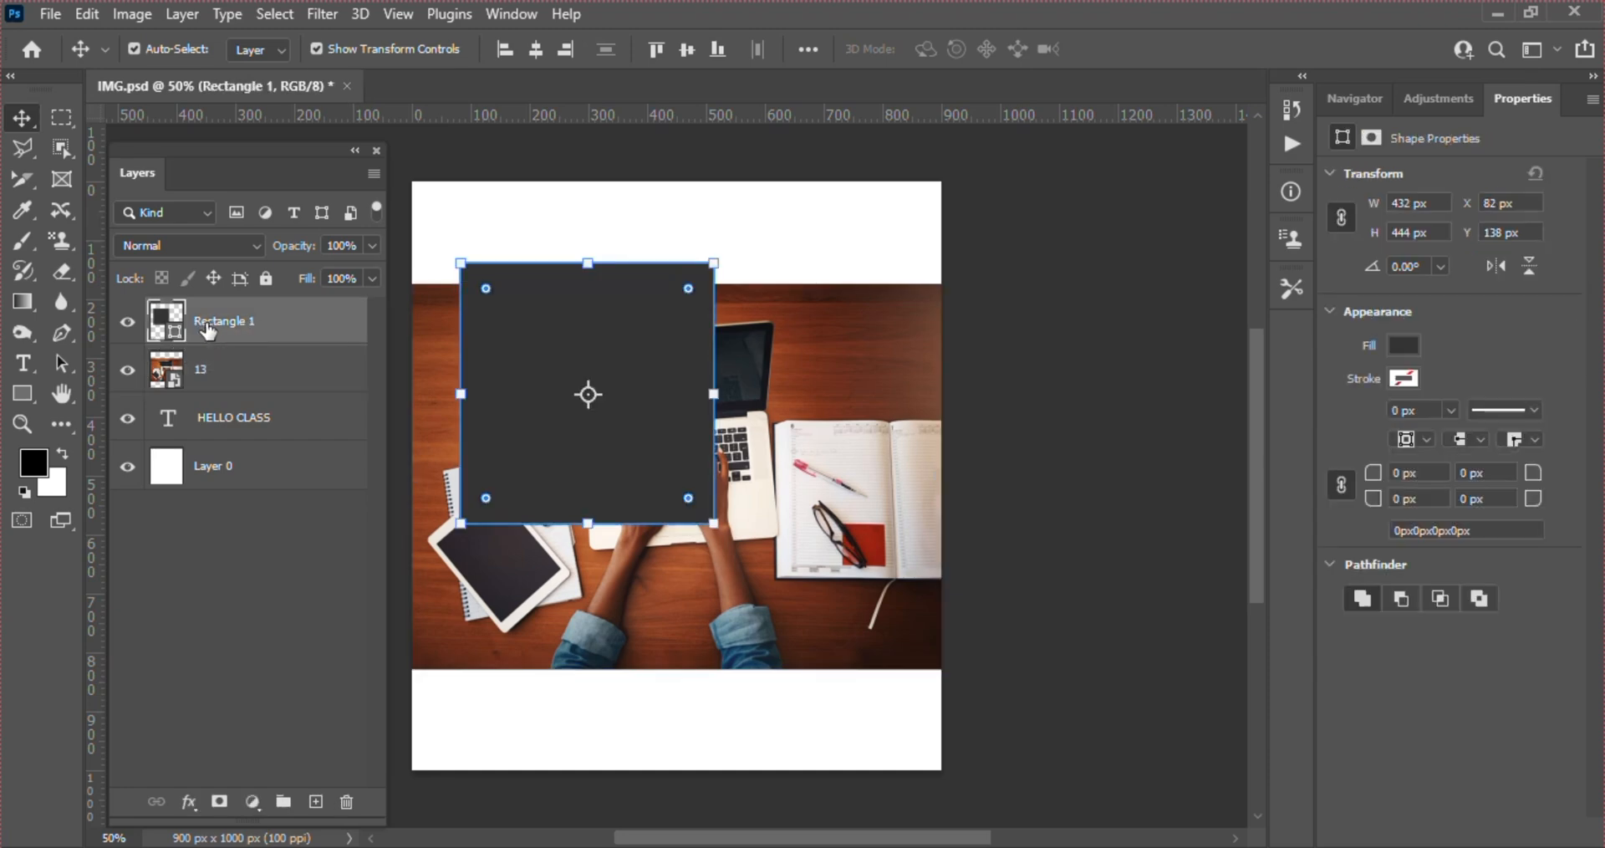
Draw a white square about 198 by 198 px and a white rectangle about 646 by 182 px, each directly above photo layer 13
click(257, 374)
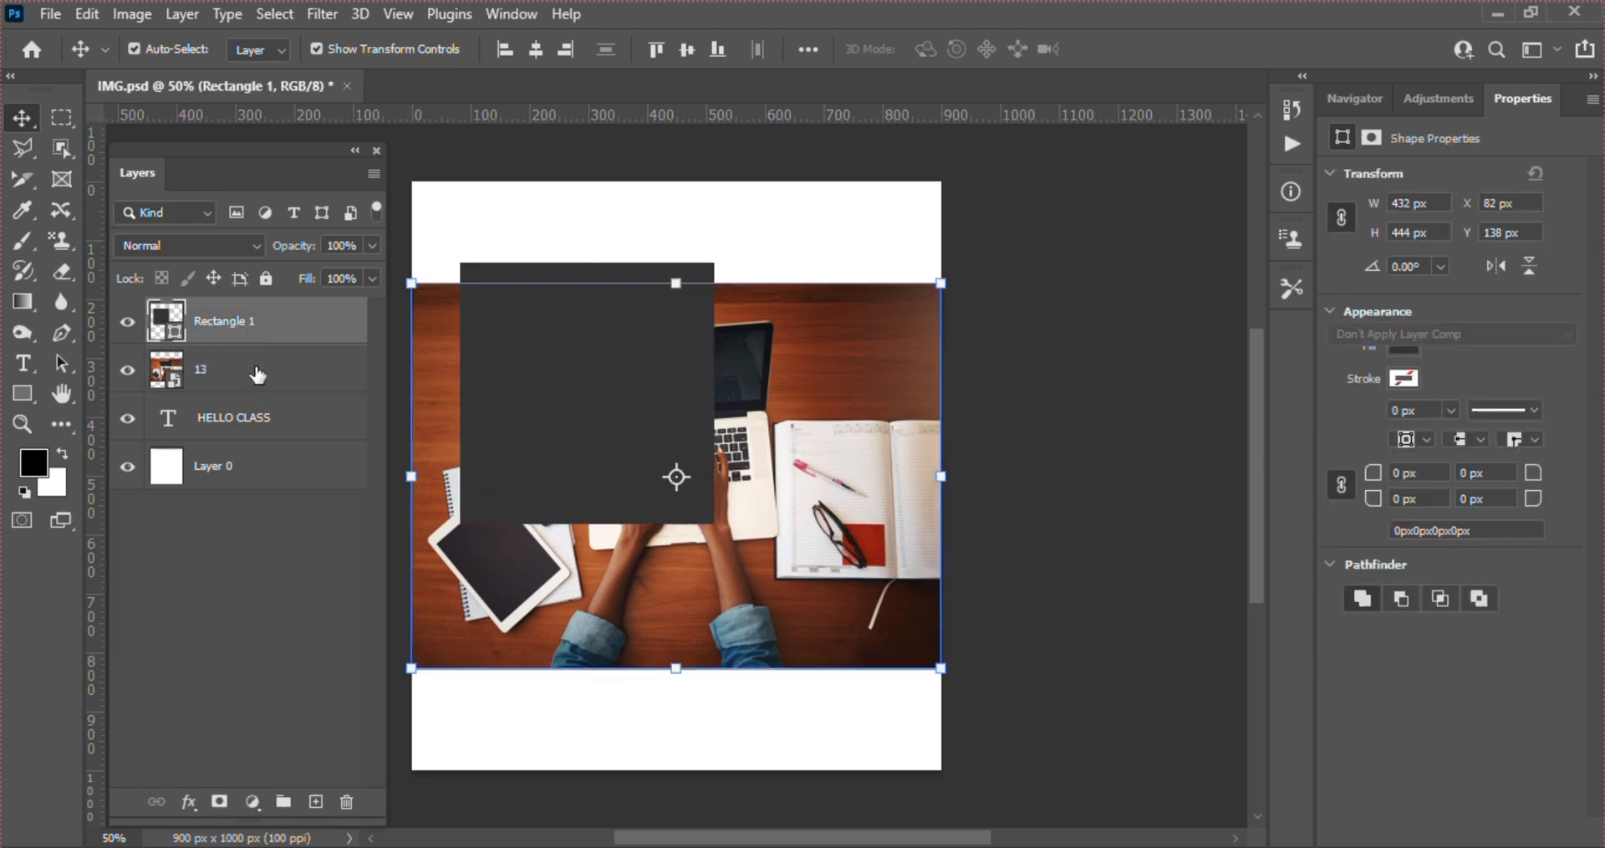
click(18, 394)
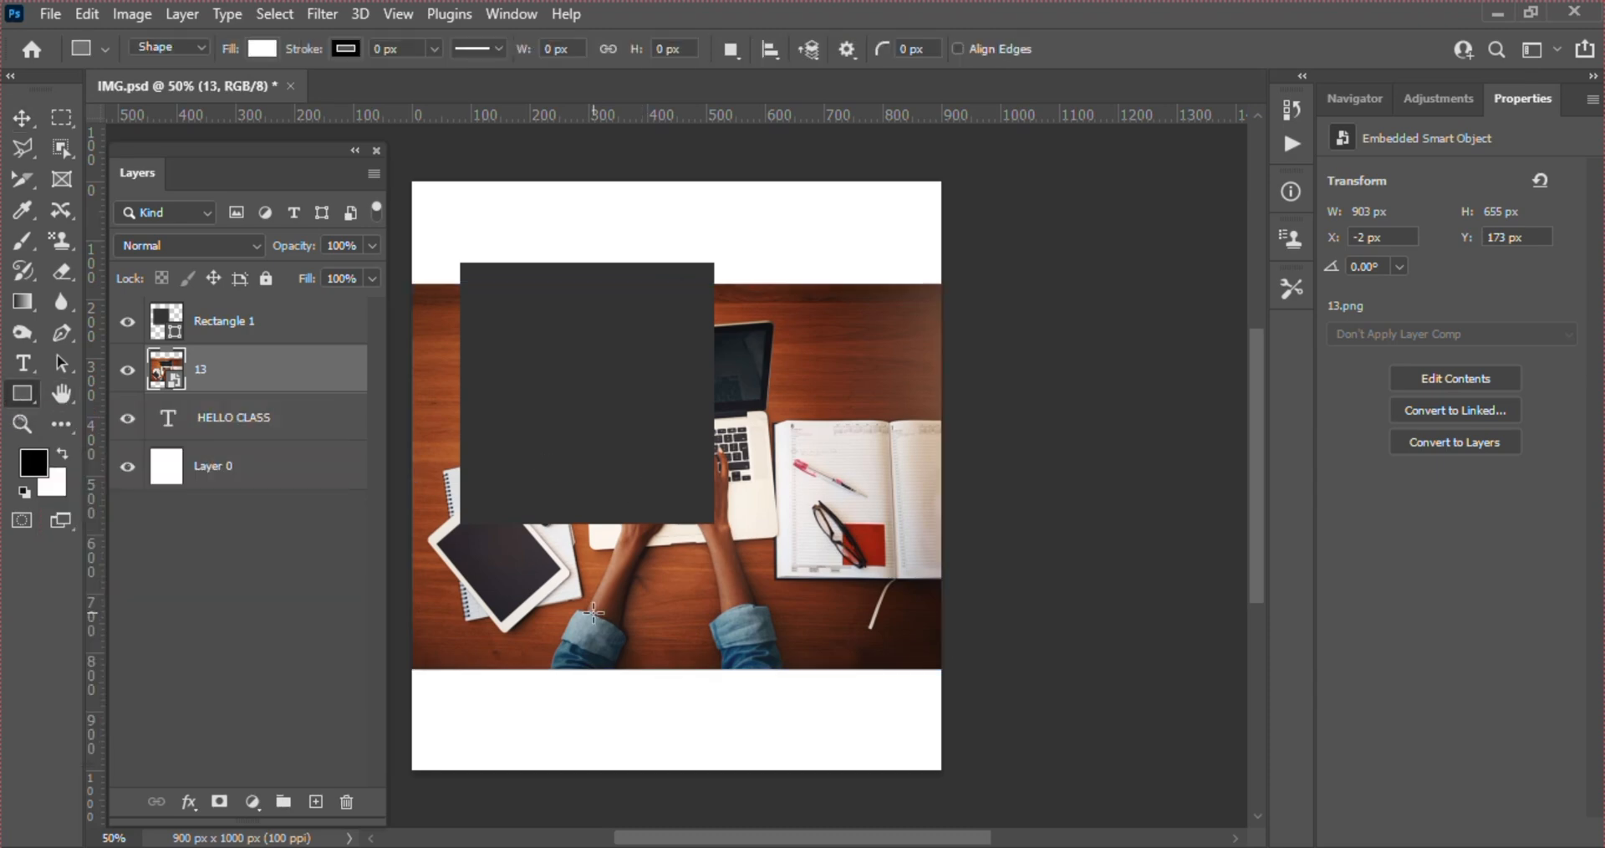
drag(592, 612, 776, 729)
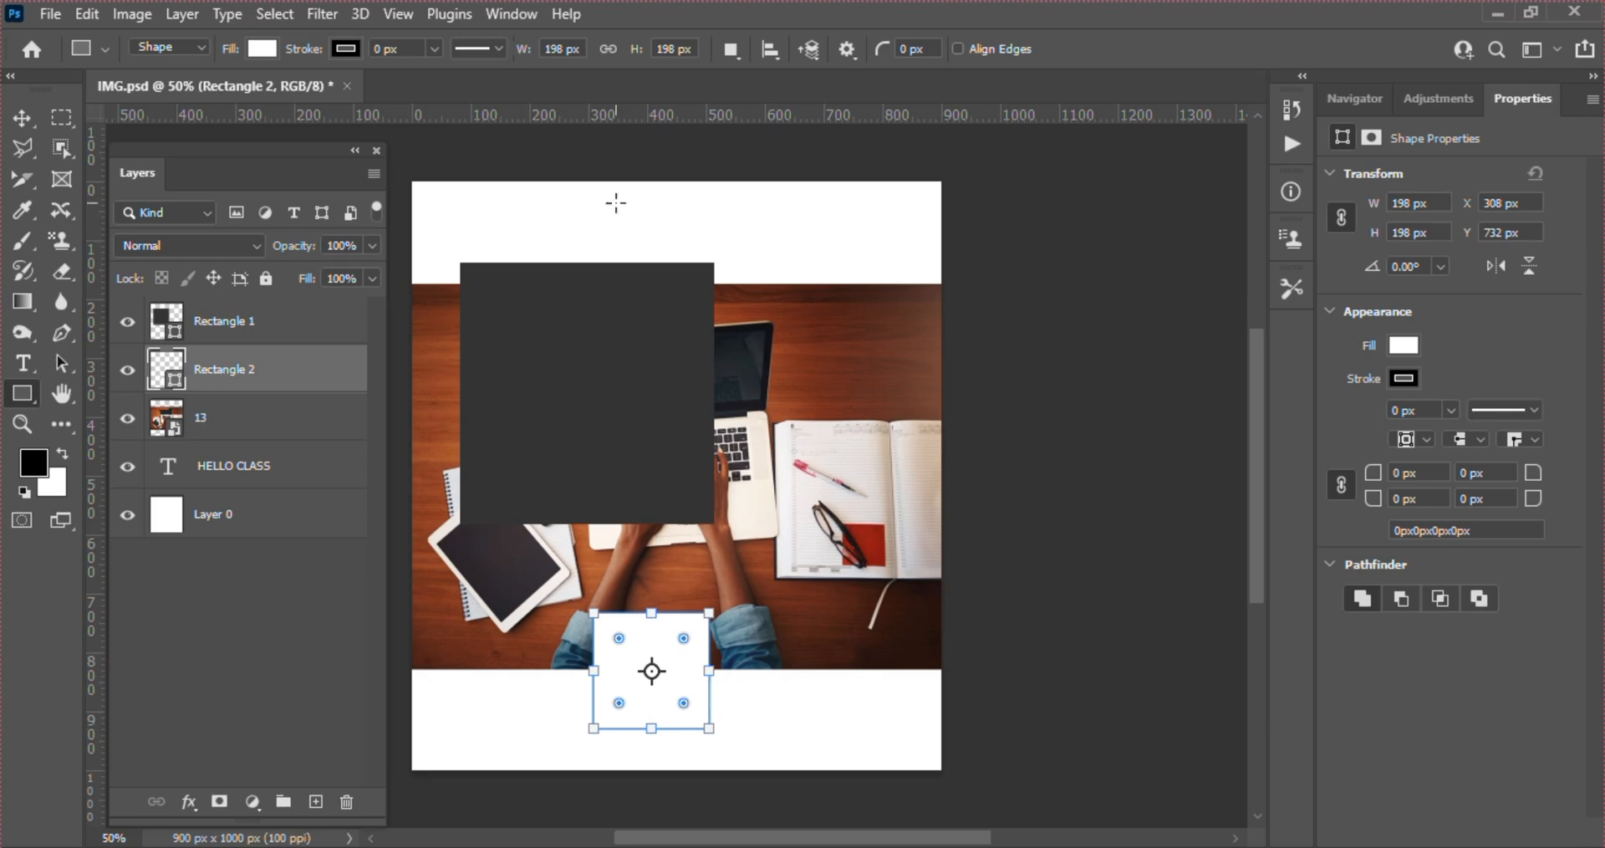
click(280, 413)
drag(501, 415, 881, 521)
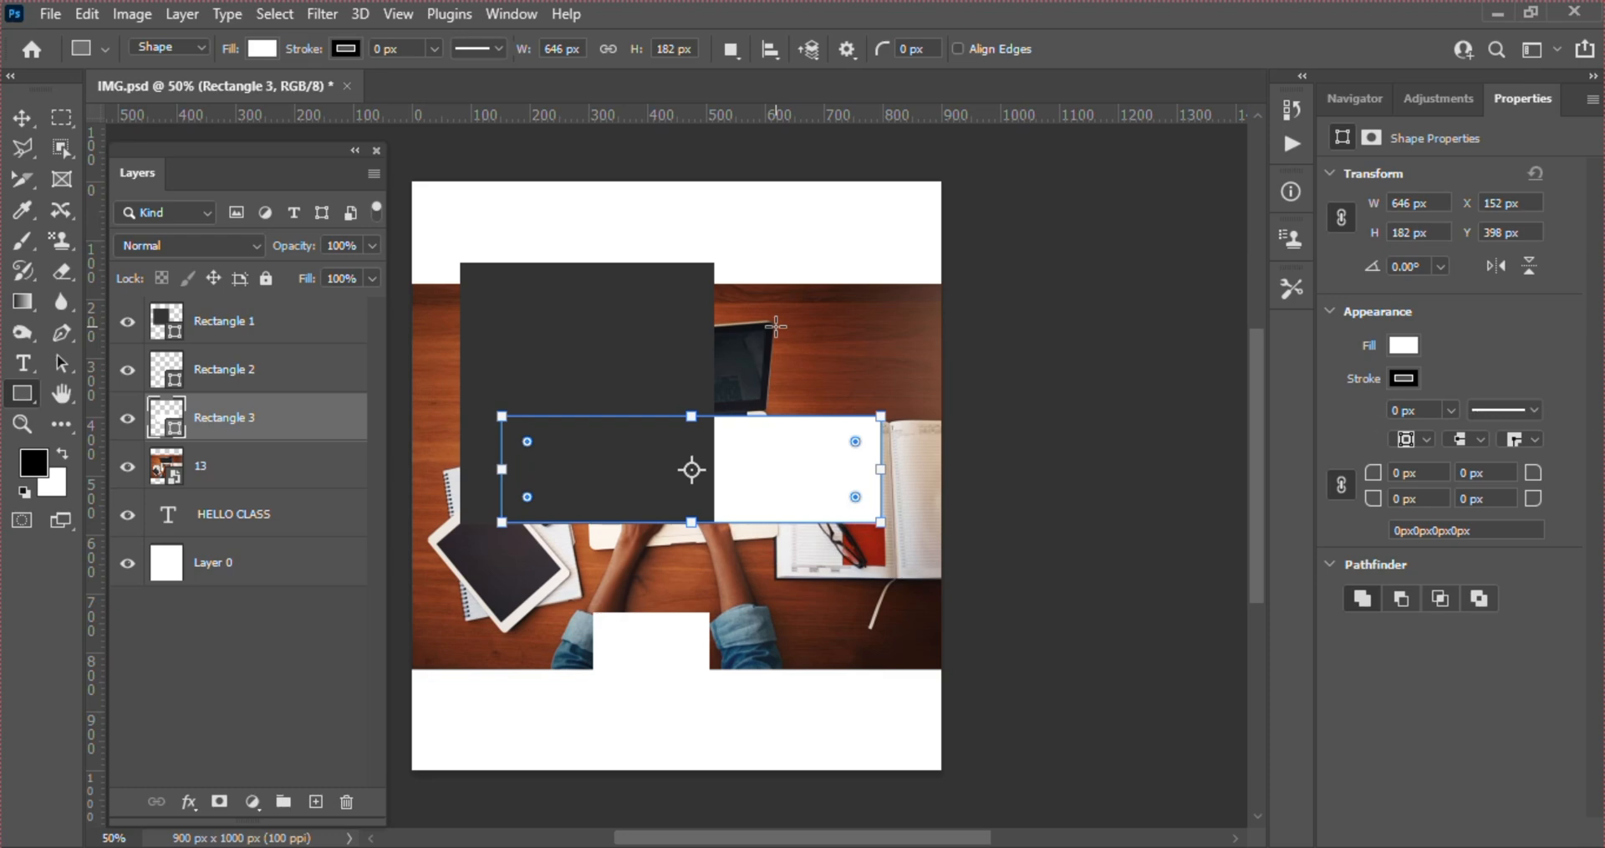
Select the photo, background and wide white rectangle in turn on the canvas, and bring Rectangle 3 to the top of the layer stack
key(v)
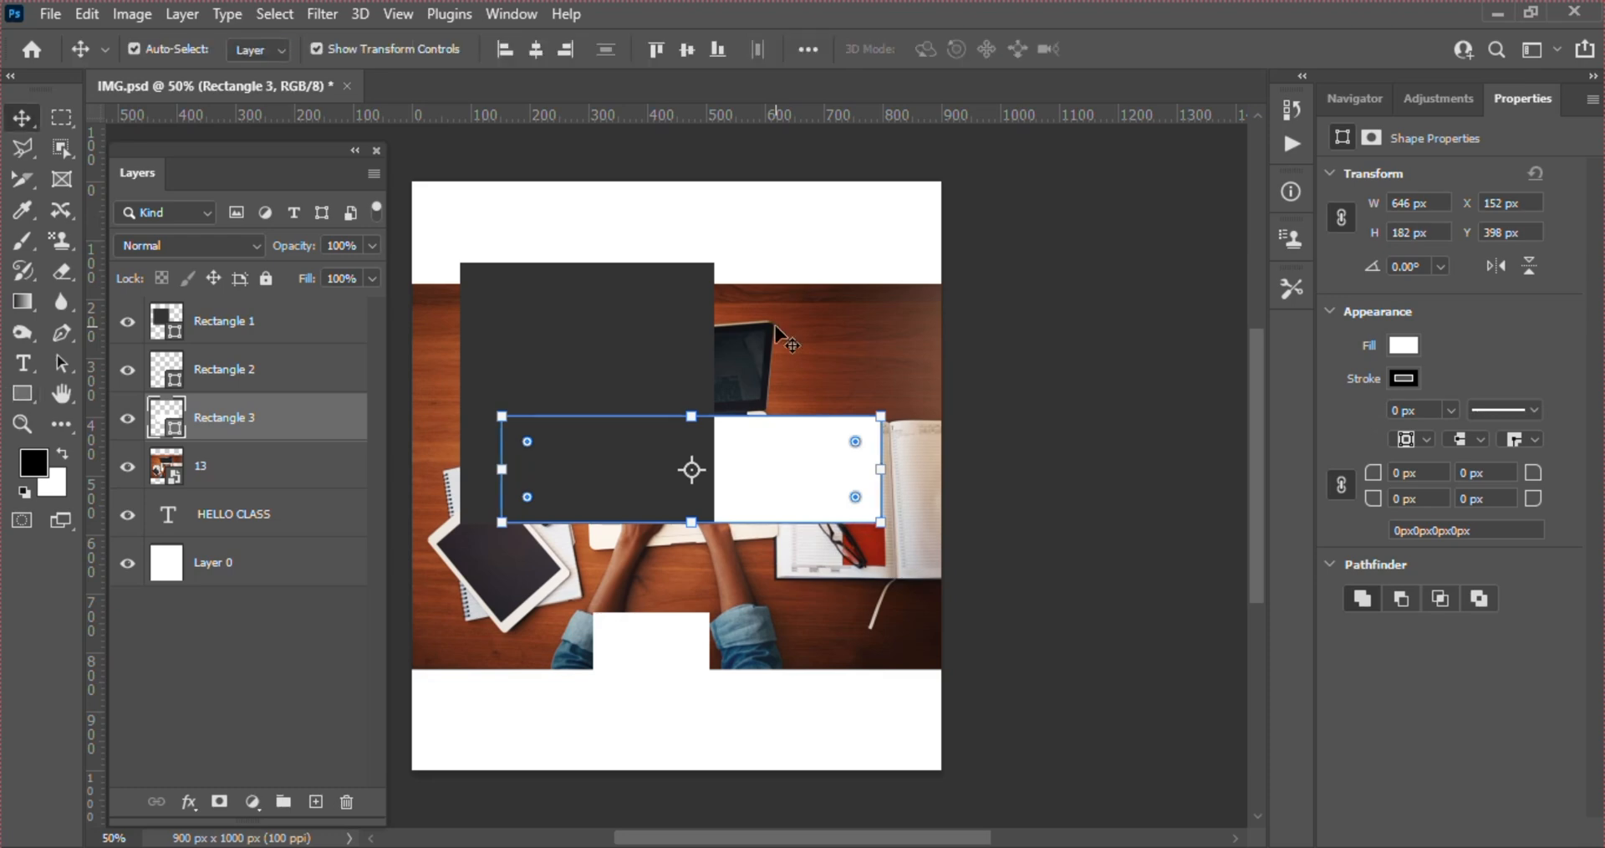
click(901, 334)
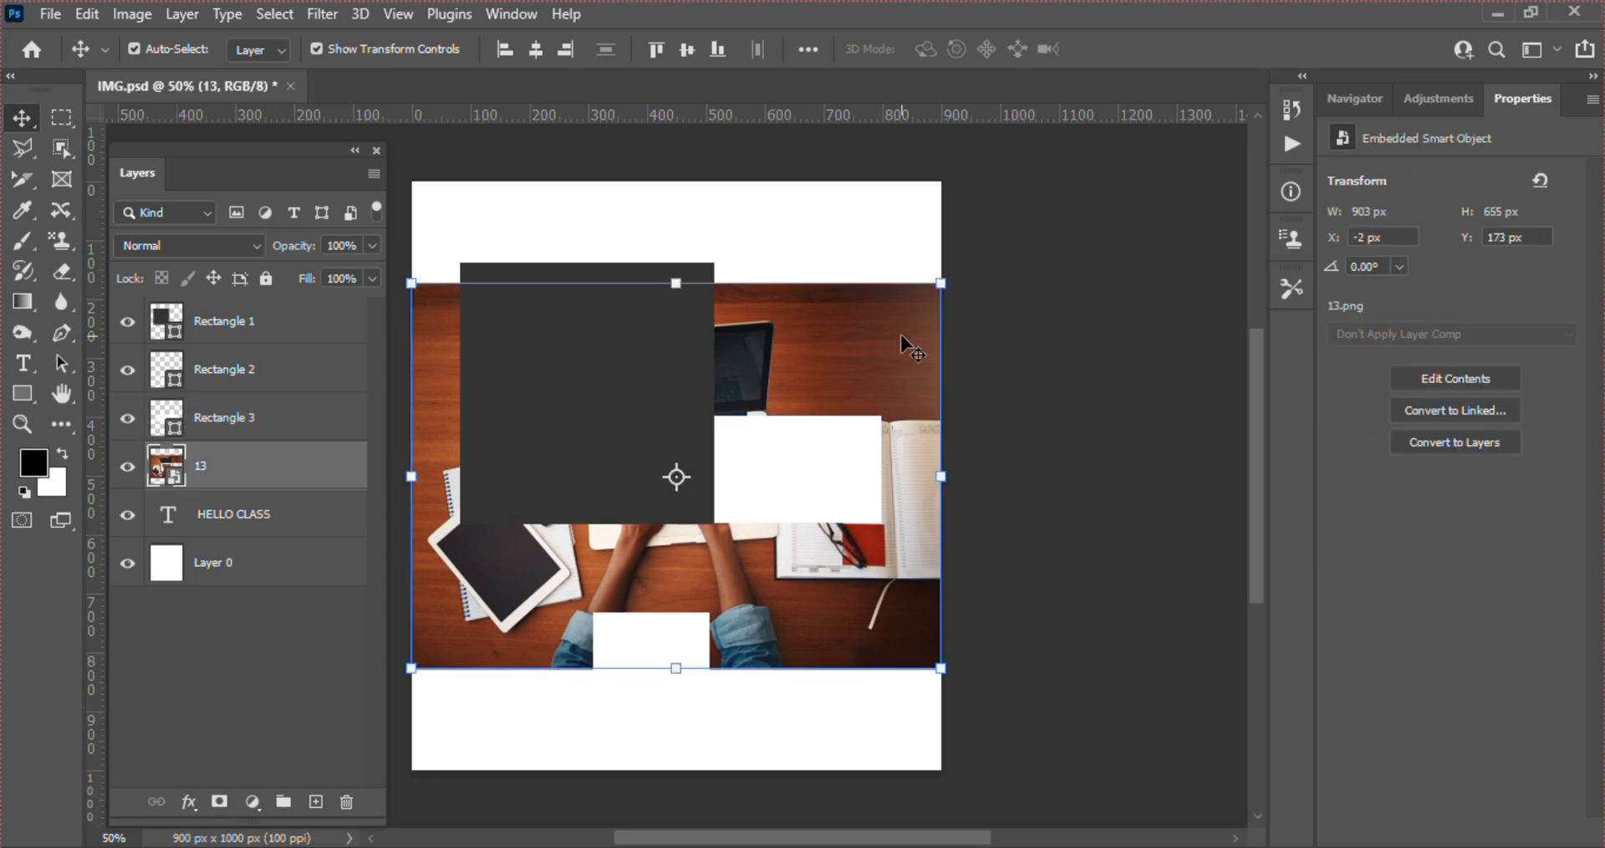
click(709, 205)
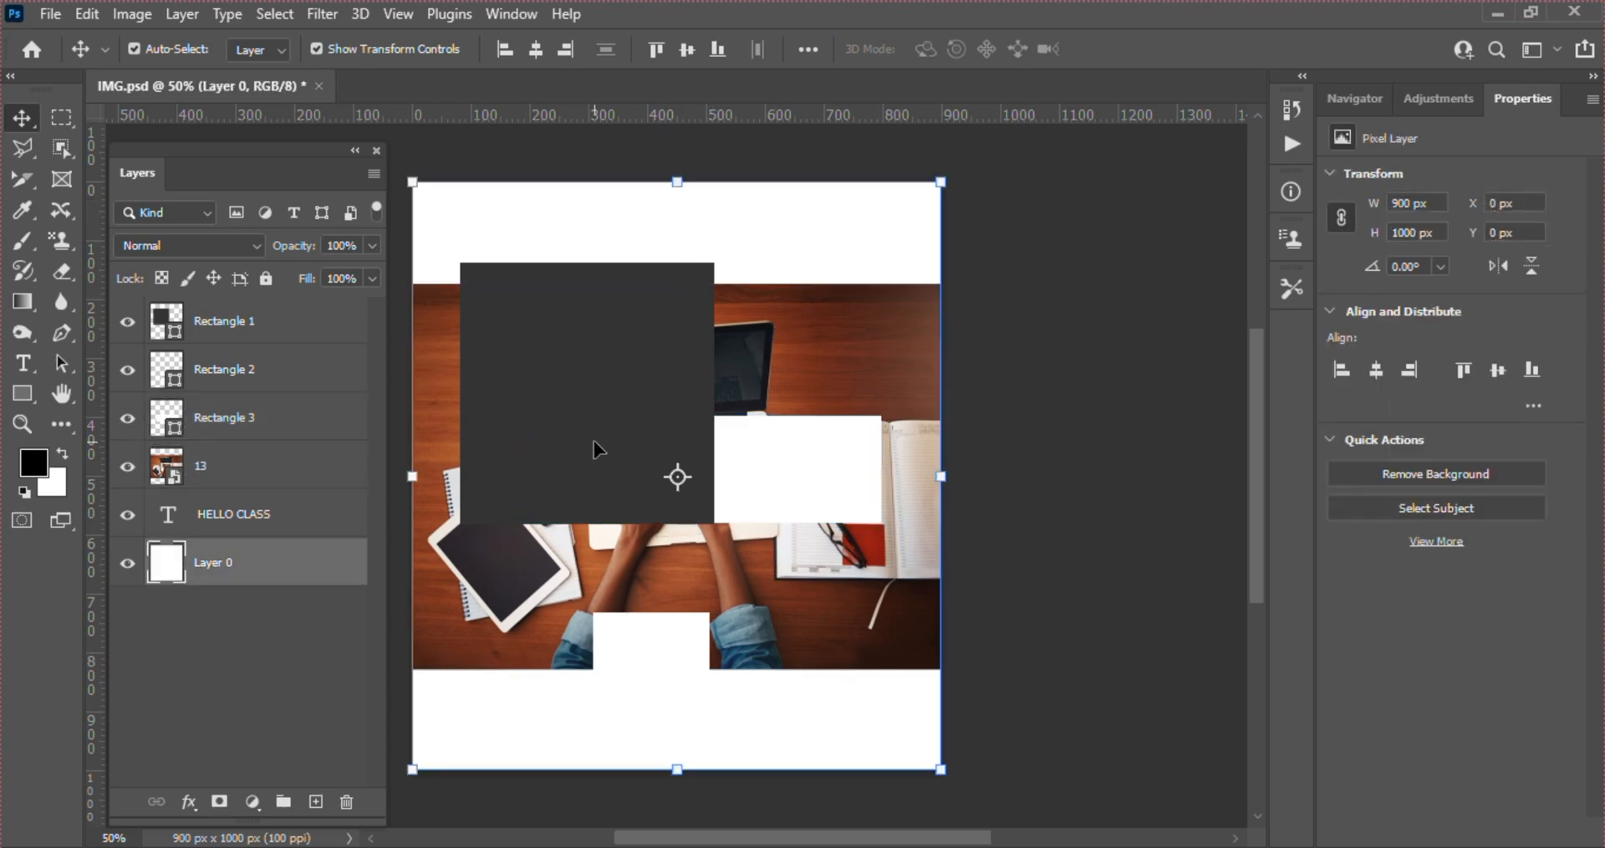
click(789, 470)
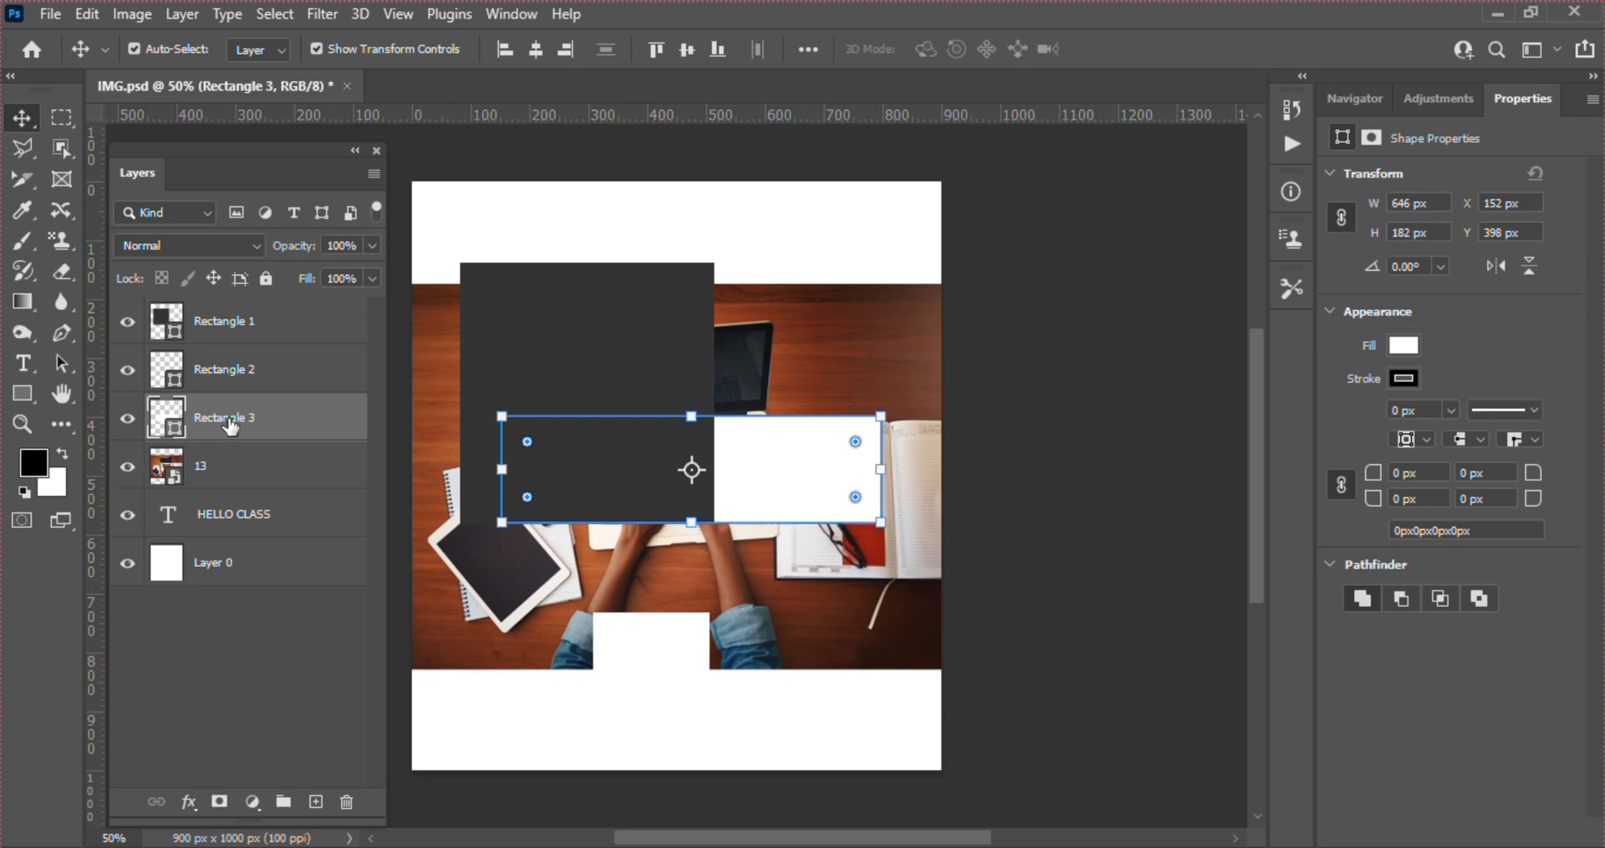
drag(231, 427, 228, 324)
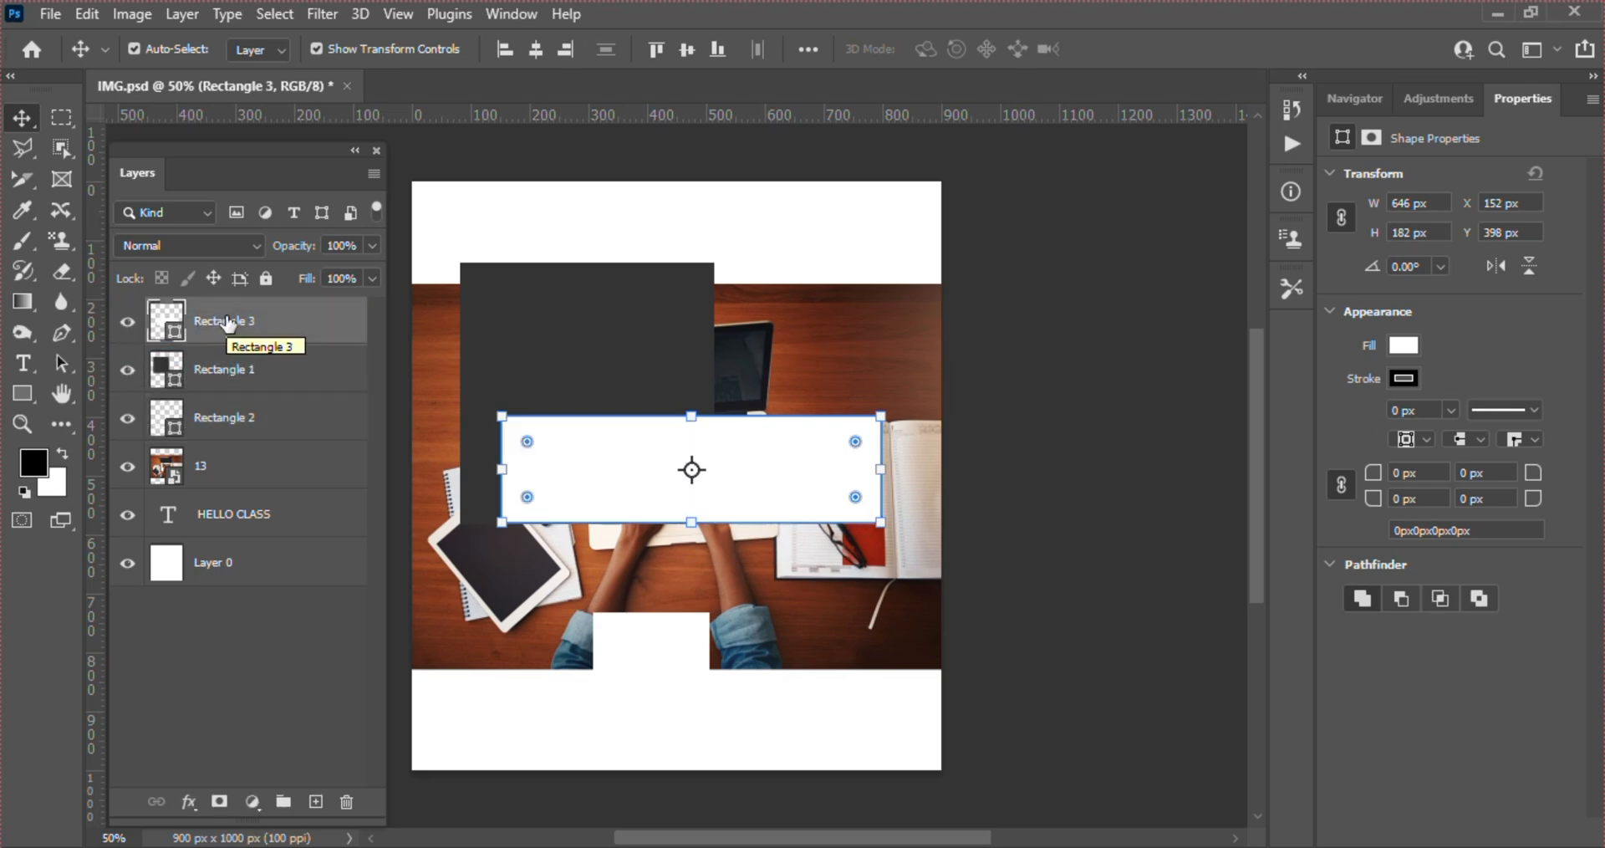
Delete the photo layer 13
click(228, 474)
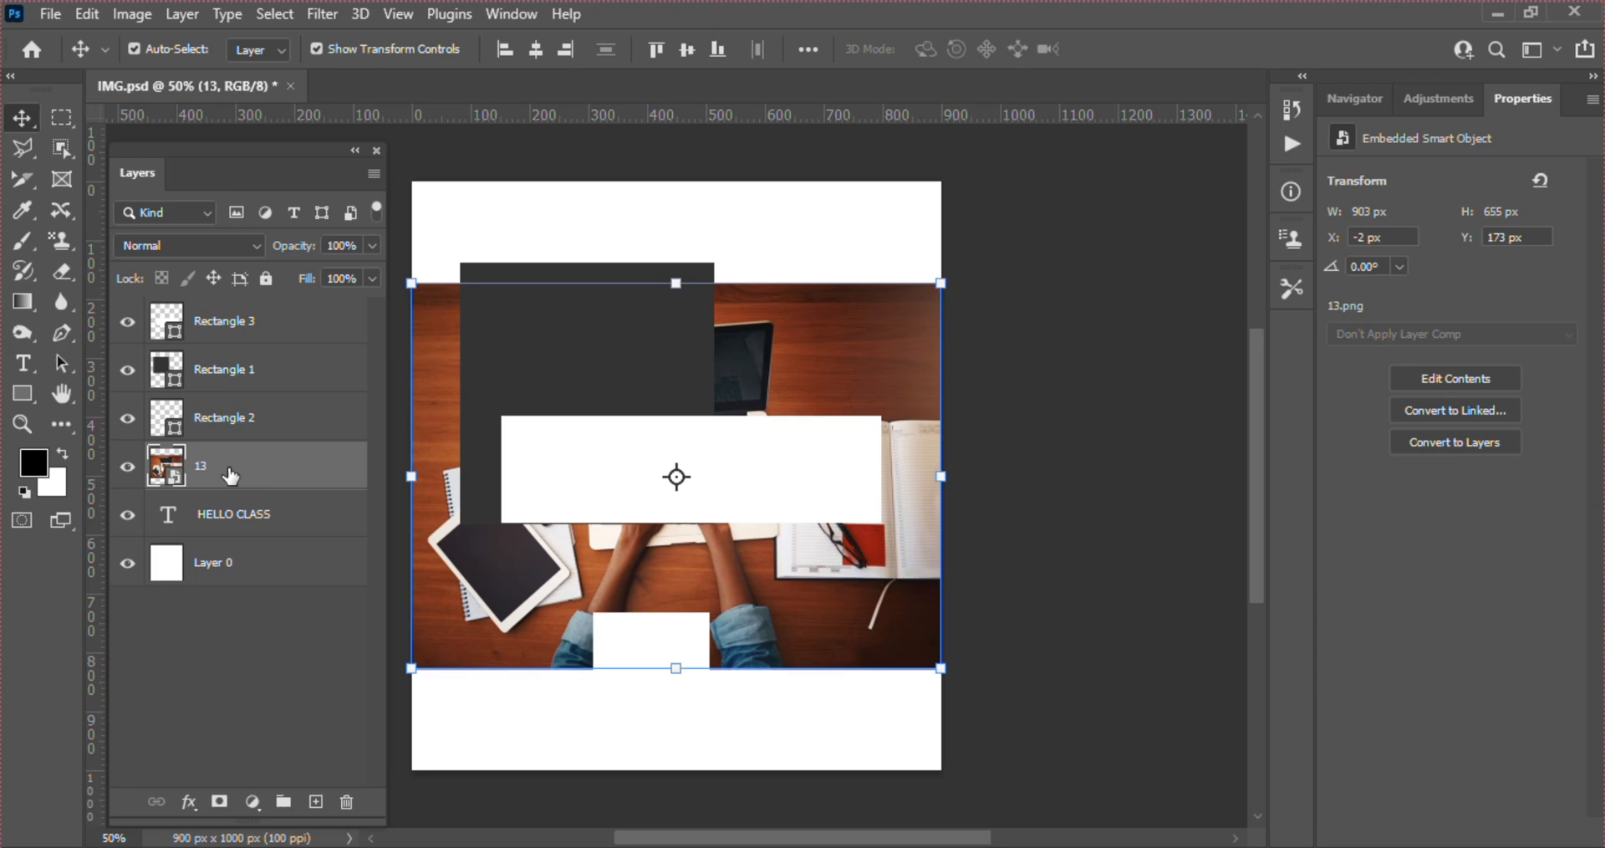
drag(230, 476, 346, 801)
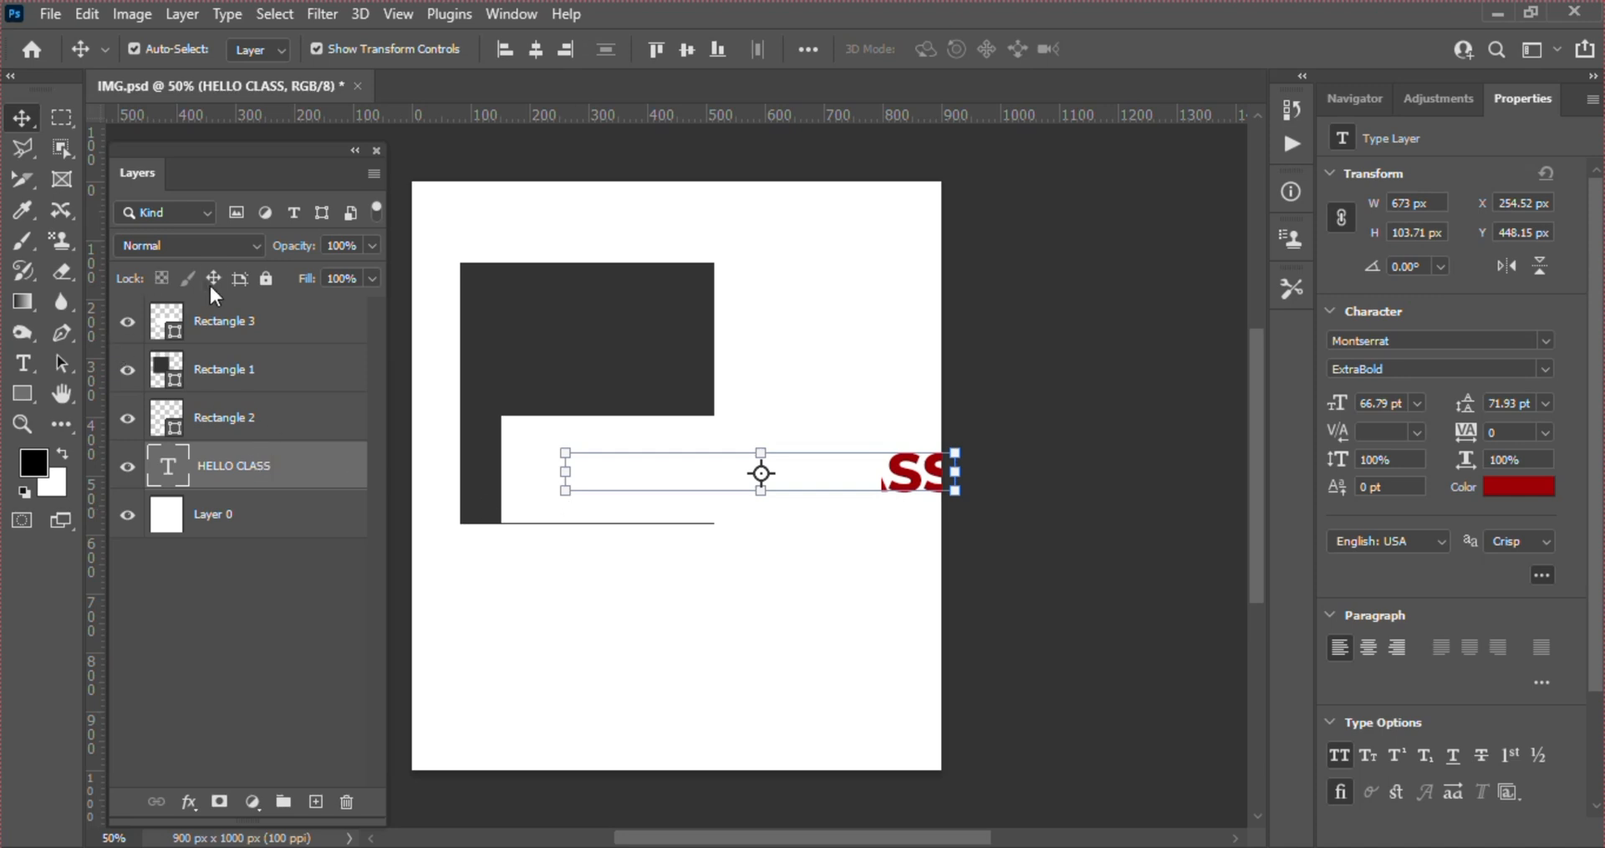
Bring the HELLO CLASS text layer to the top of the stack and move the text to about X 82, Y 818 px
click(213, 390)
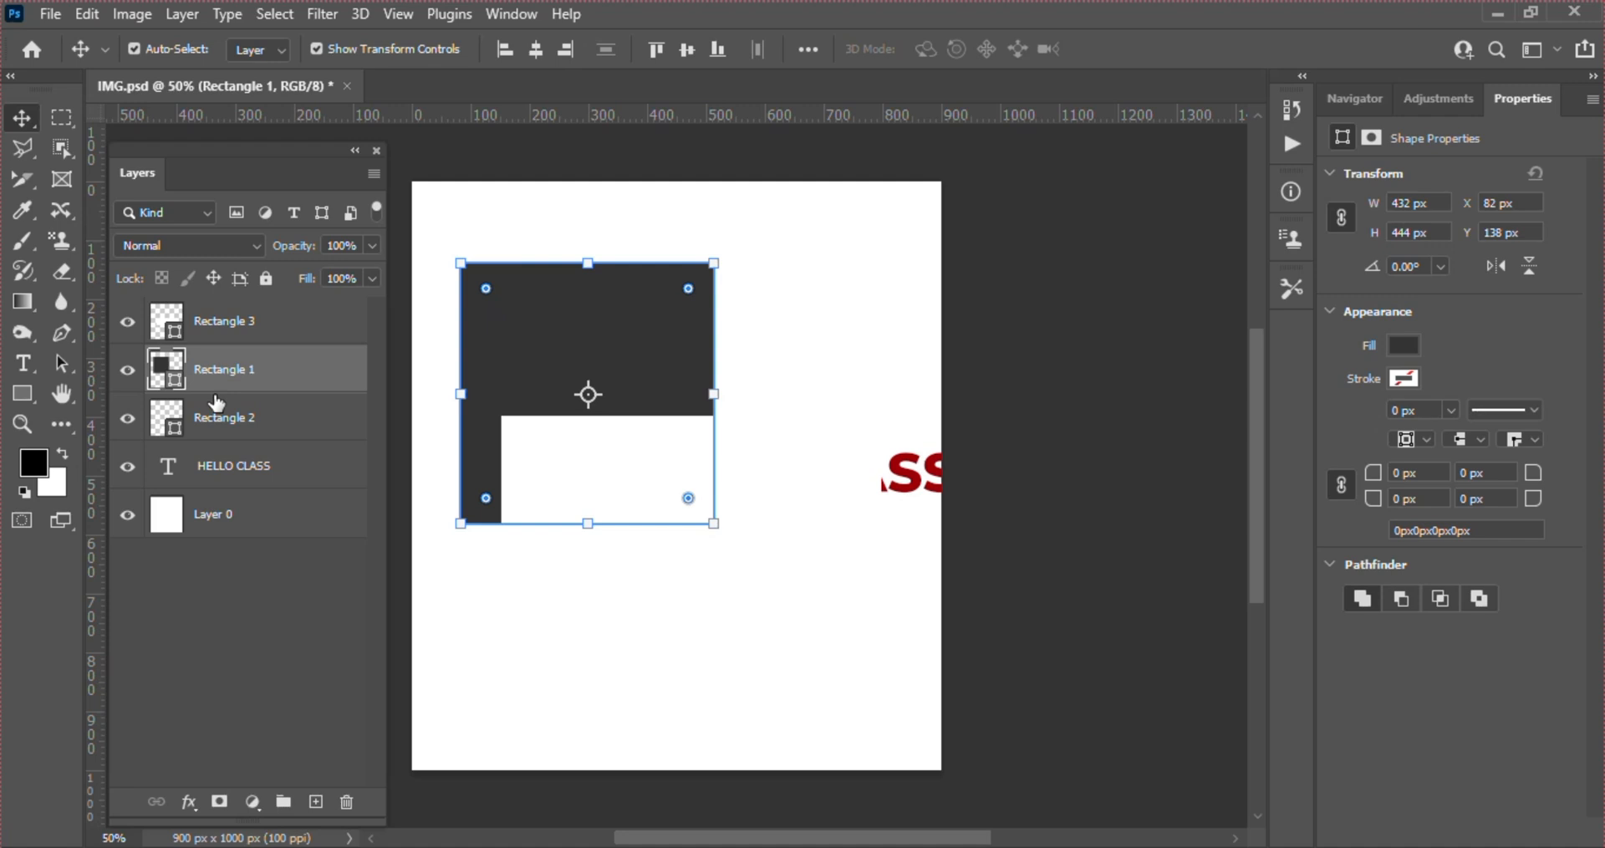
click(234, 465)
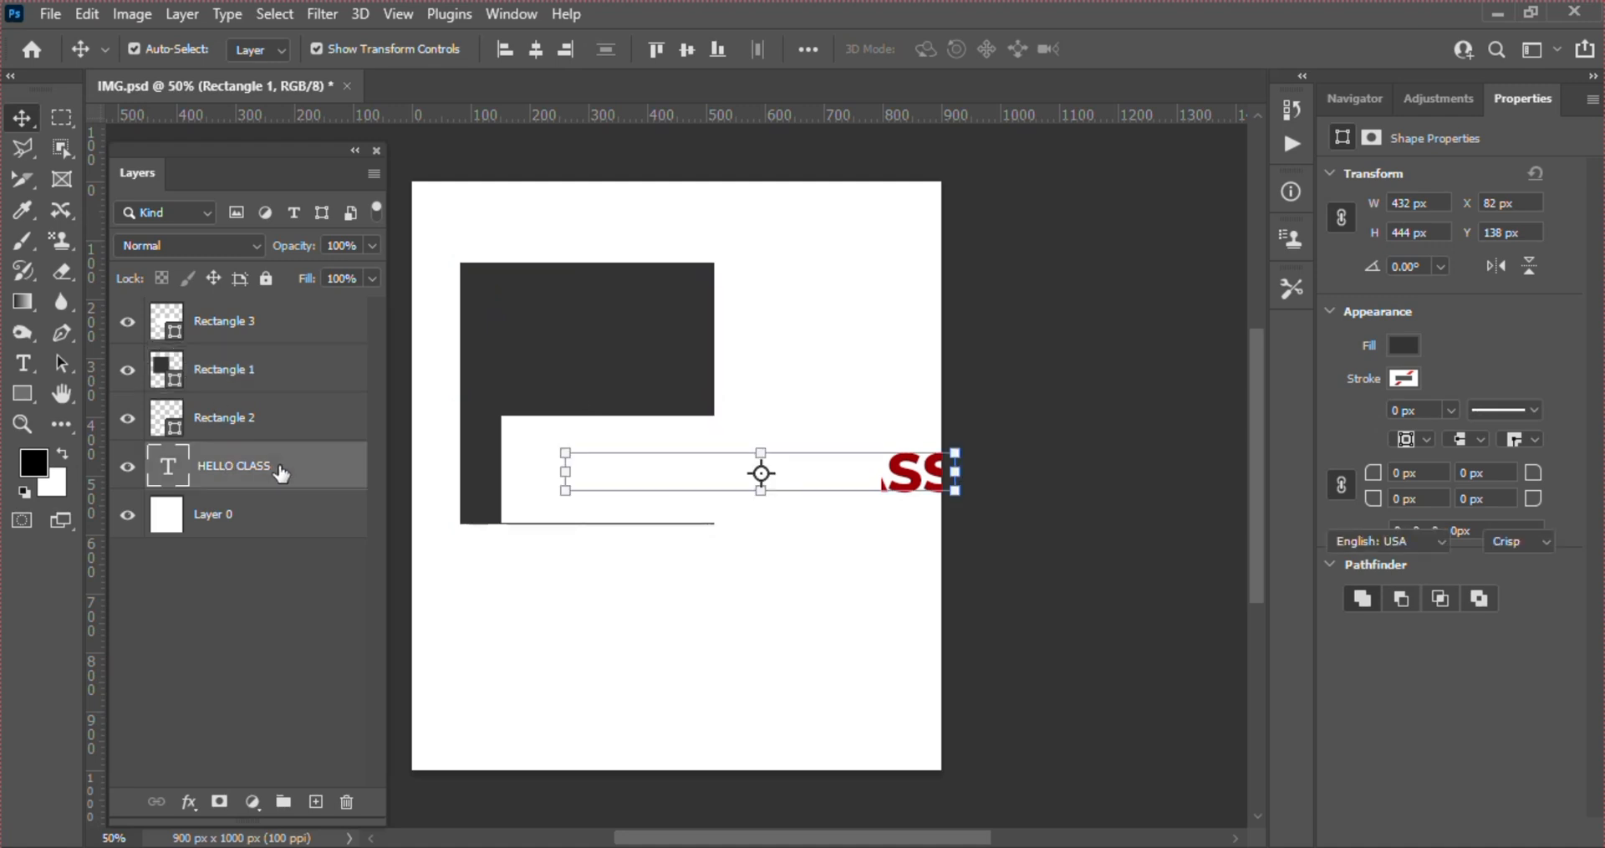
drag(281, 473, 231, 318)
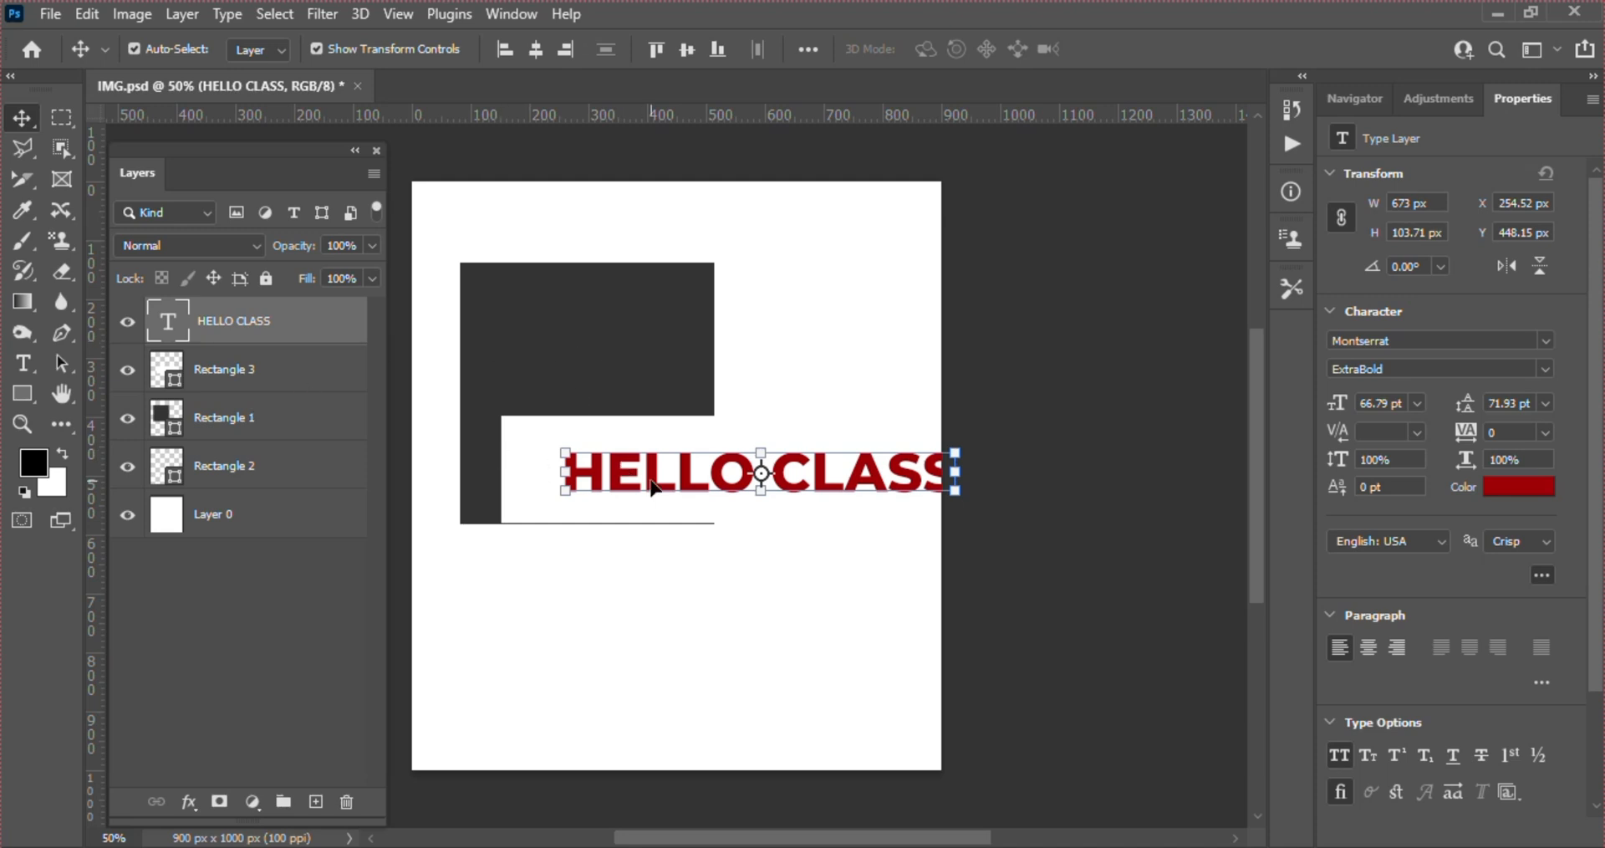
drag(652, 488, 634, 327)
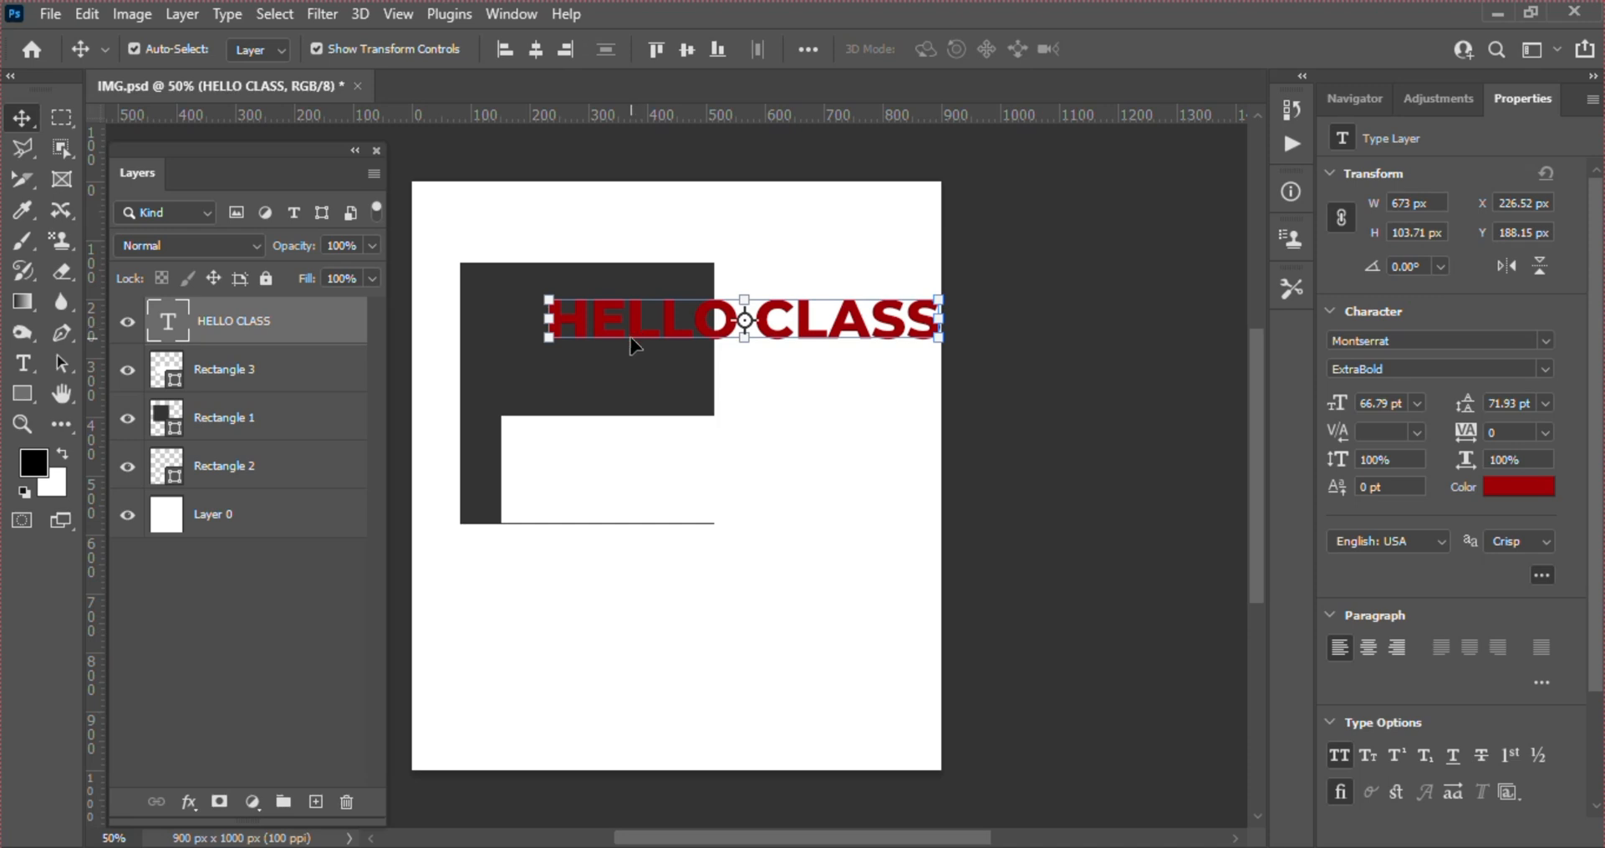
drag(609, 316, 536, 691)
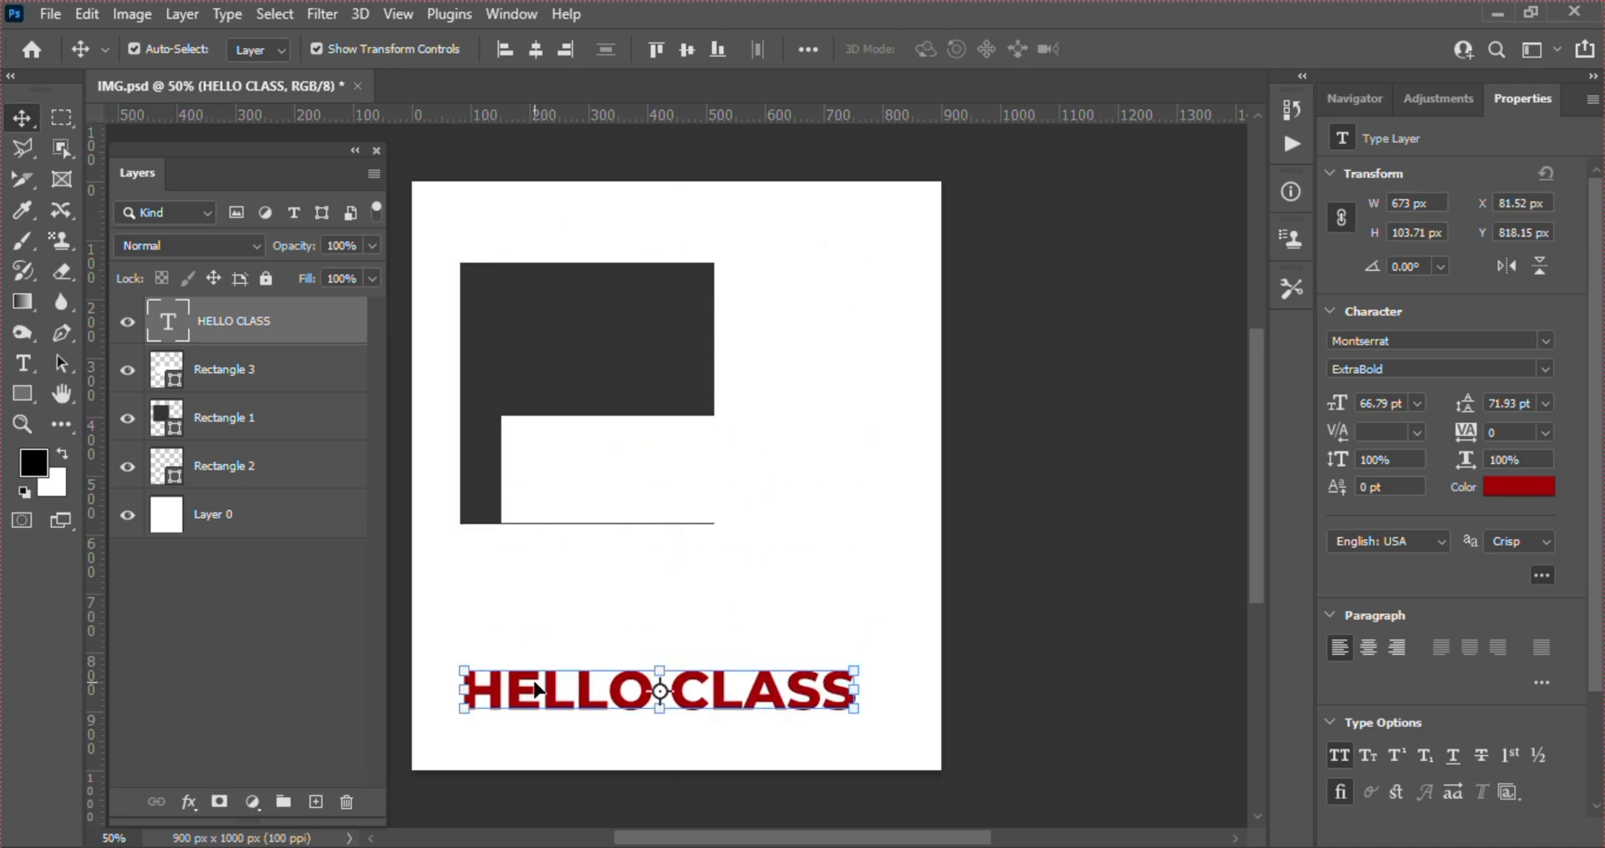
Undo the text moves, the text layer's reordering and the photo layer's deletion, and redo all of them
key(ctrl)
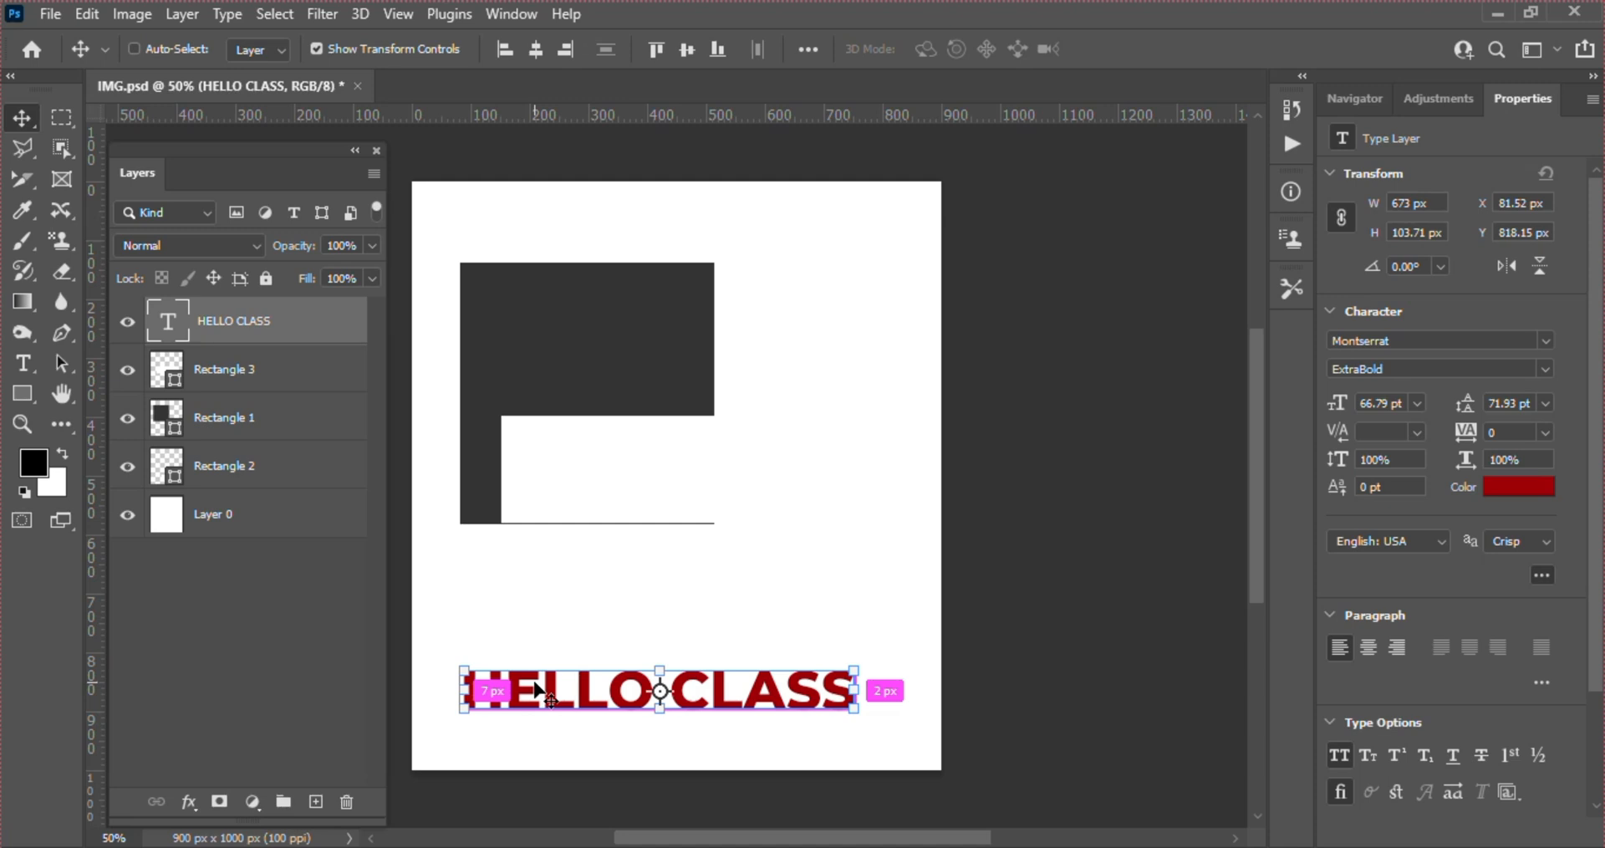
key(ctrl+z)
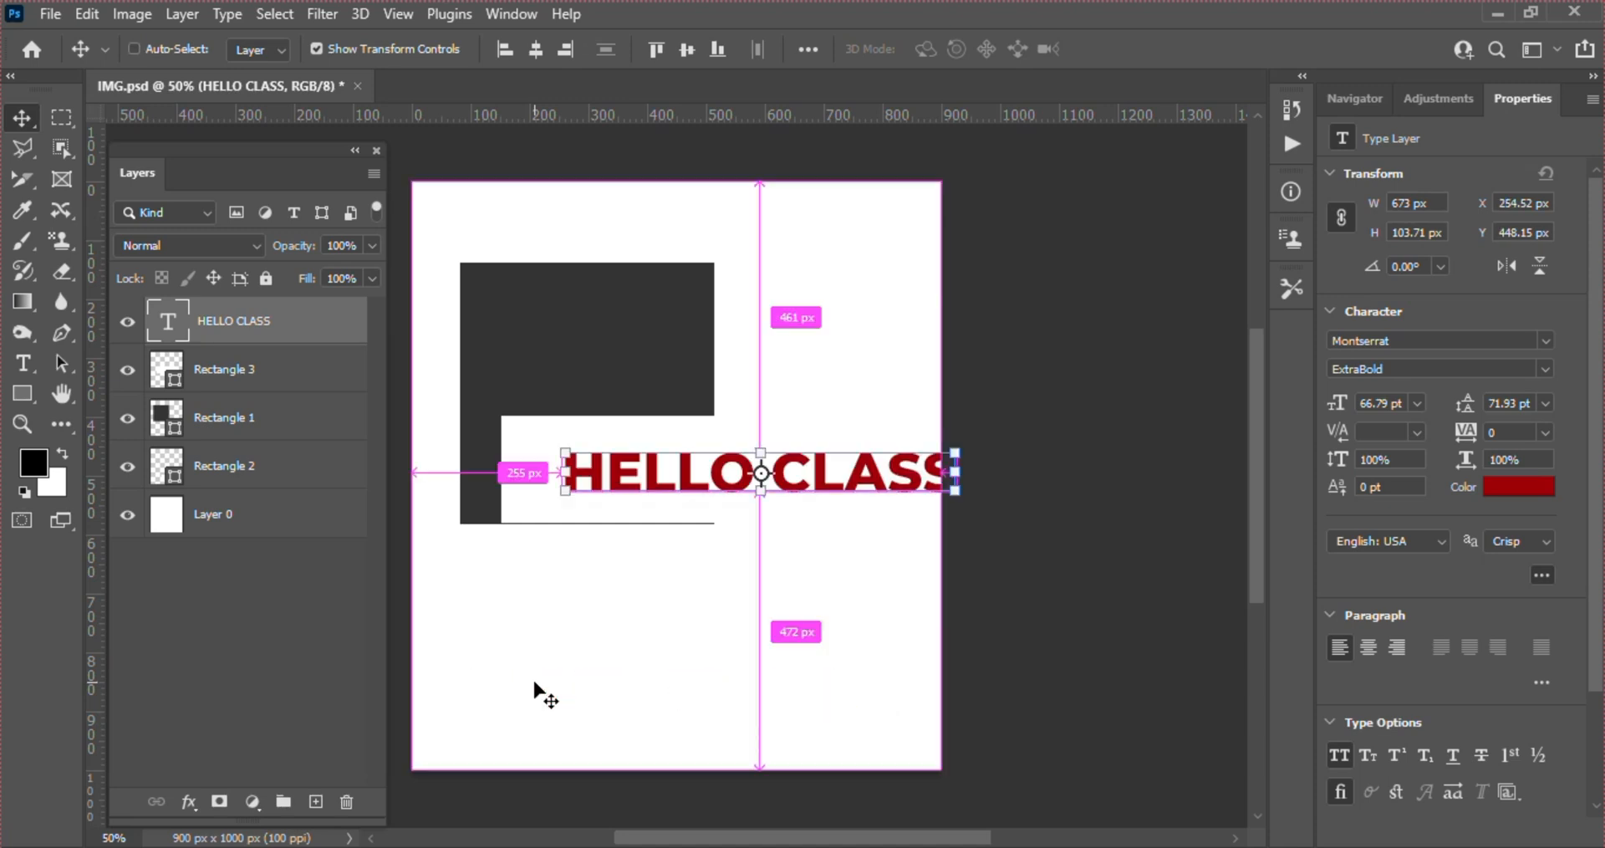
key(ctrl+bracketleft)
key(ctrl+bracketleft)
key(ctrl+bracketleft)
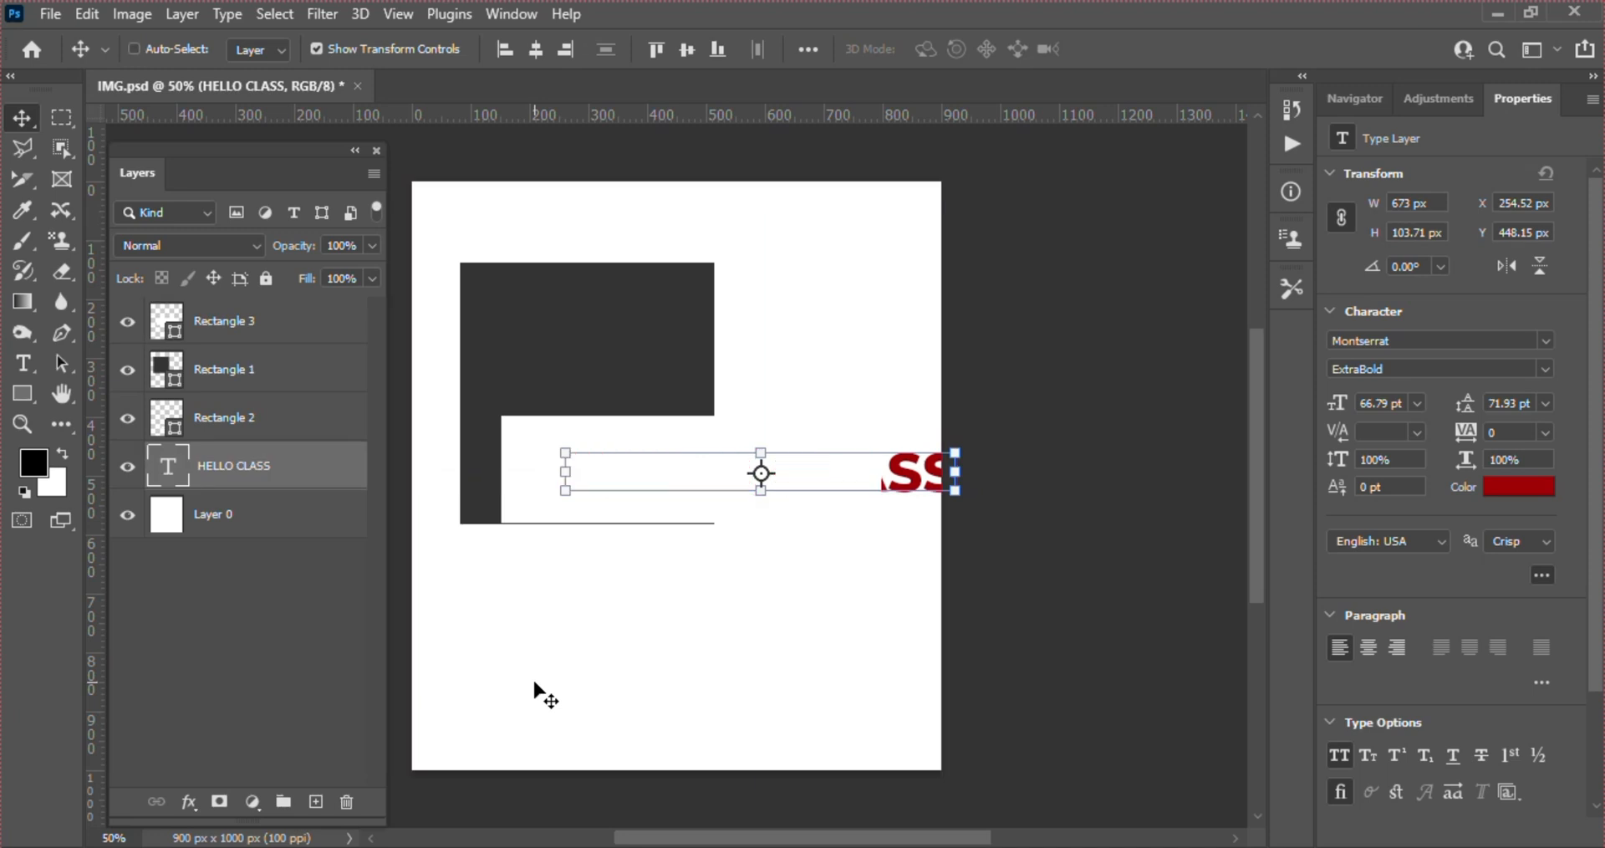
key(ctrl+z)
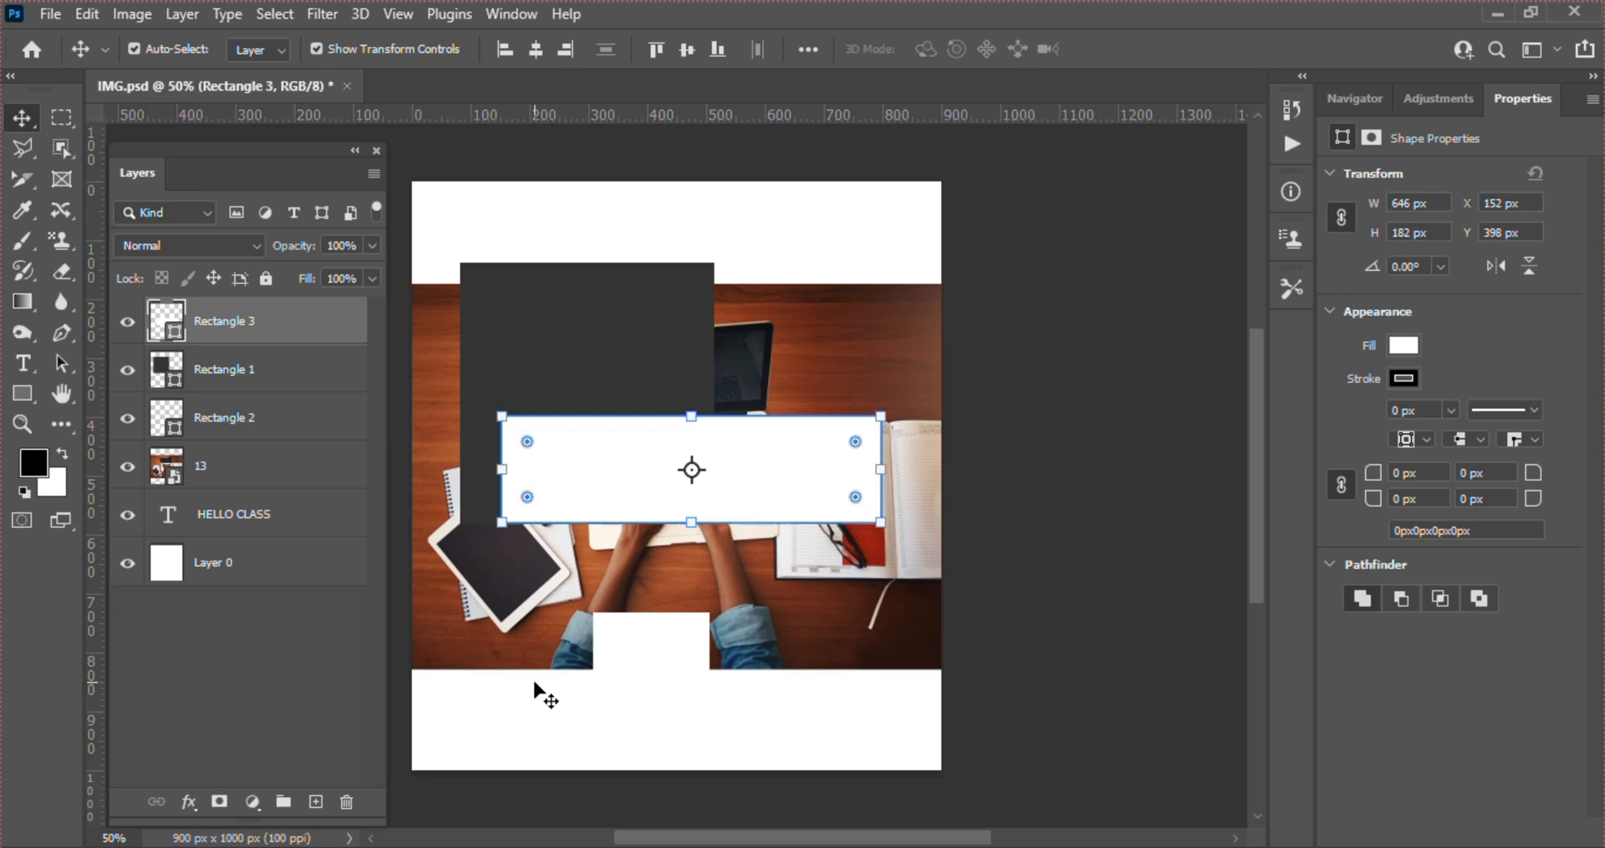
key(ctrl)
key(ctrl+z)
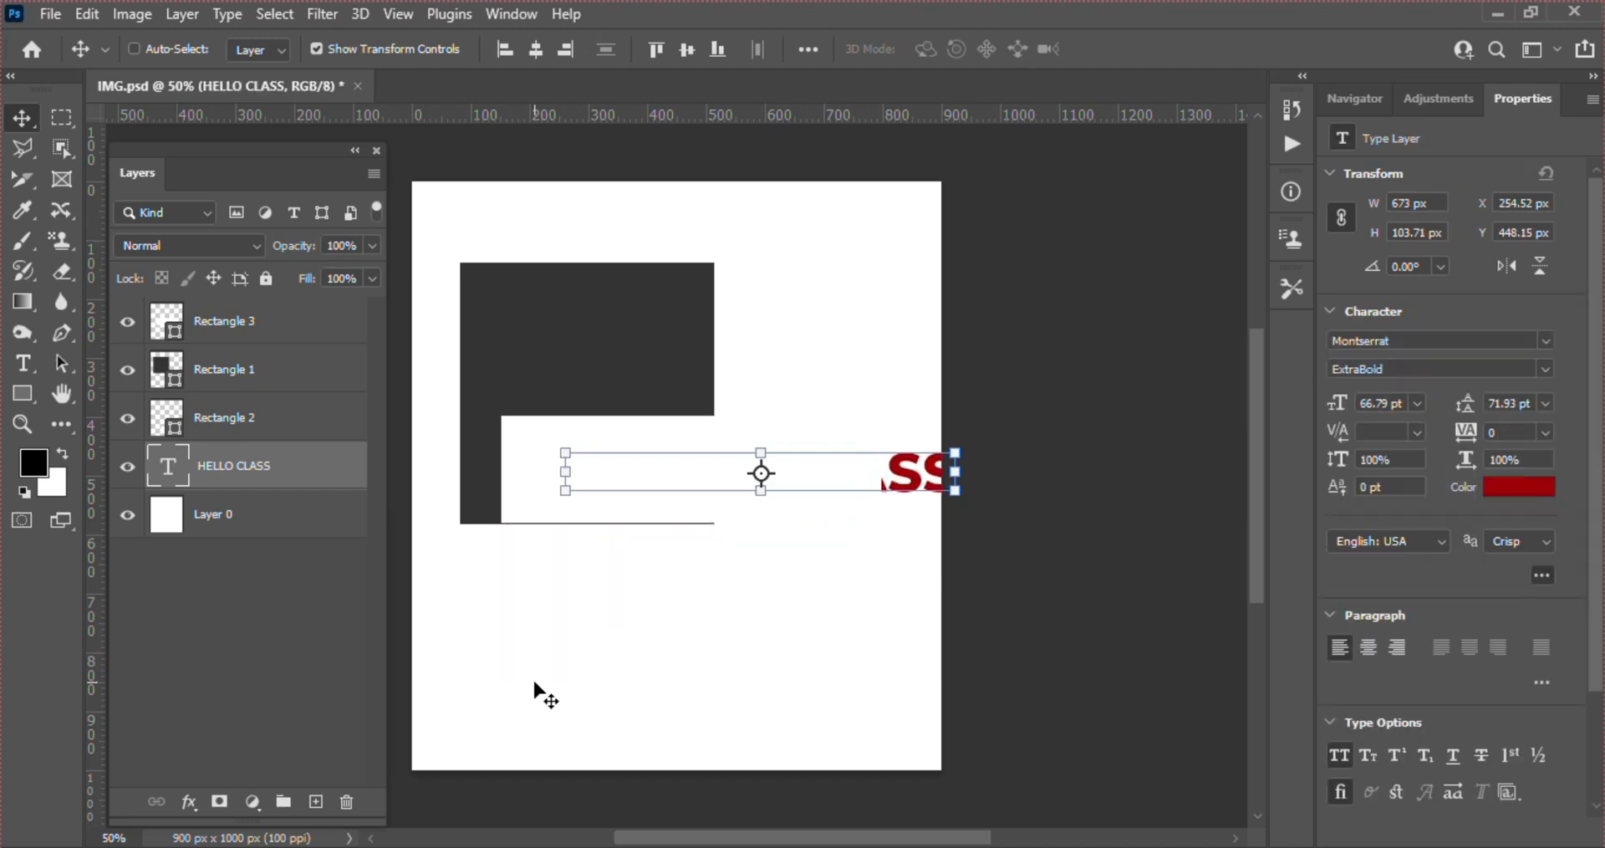
key(ctrl+shift+bracketright)
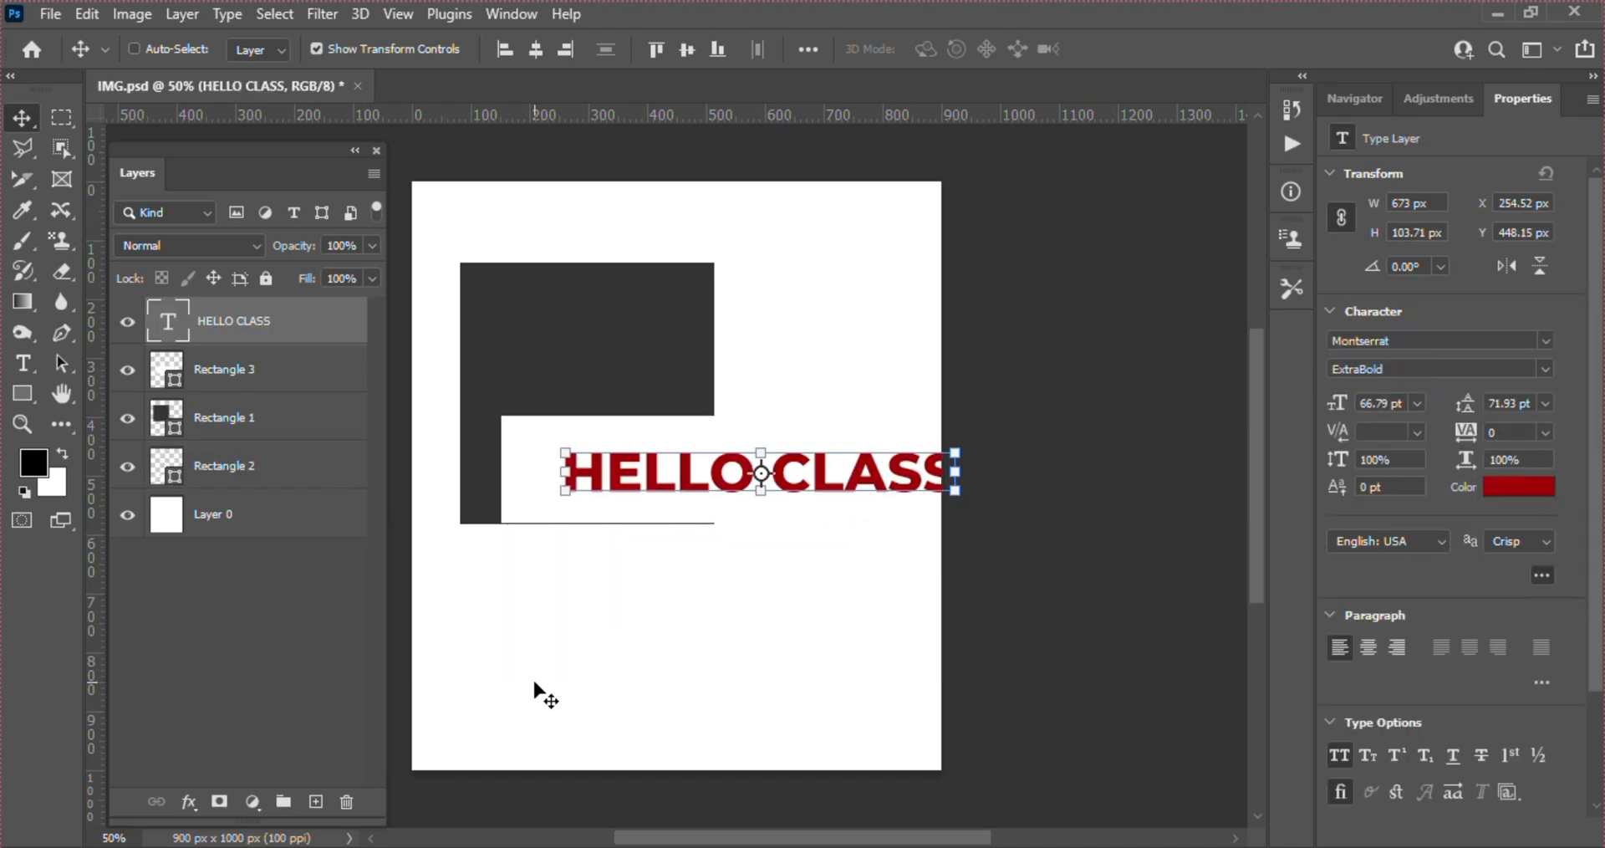
key(ctrl+z)
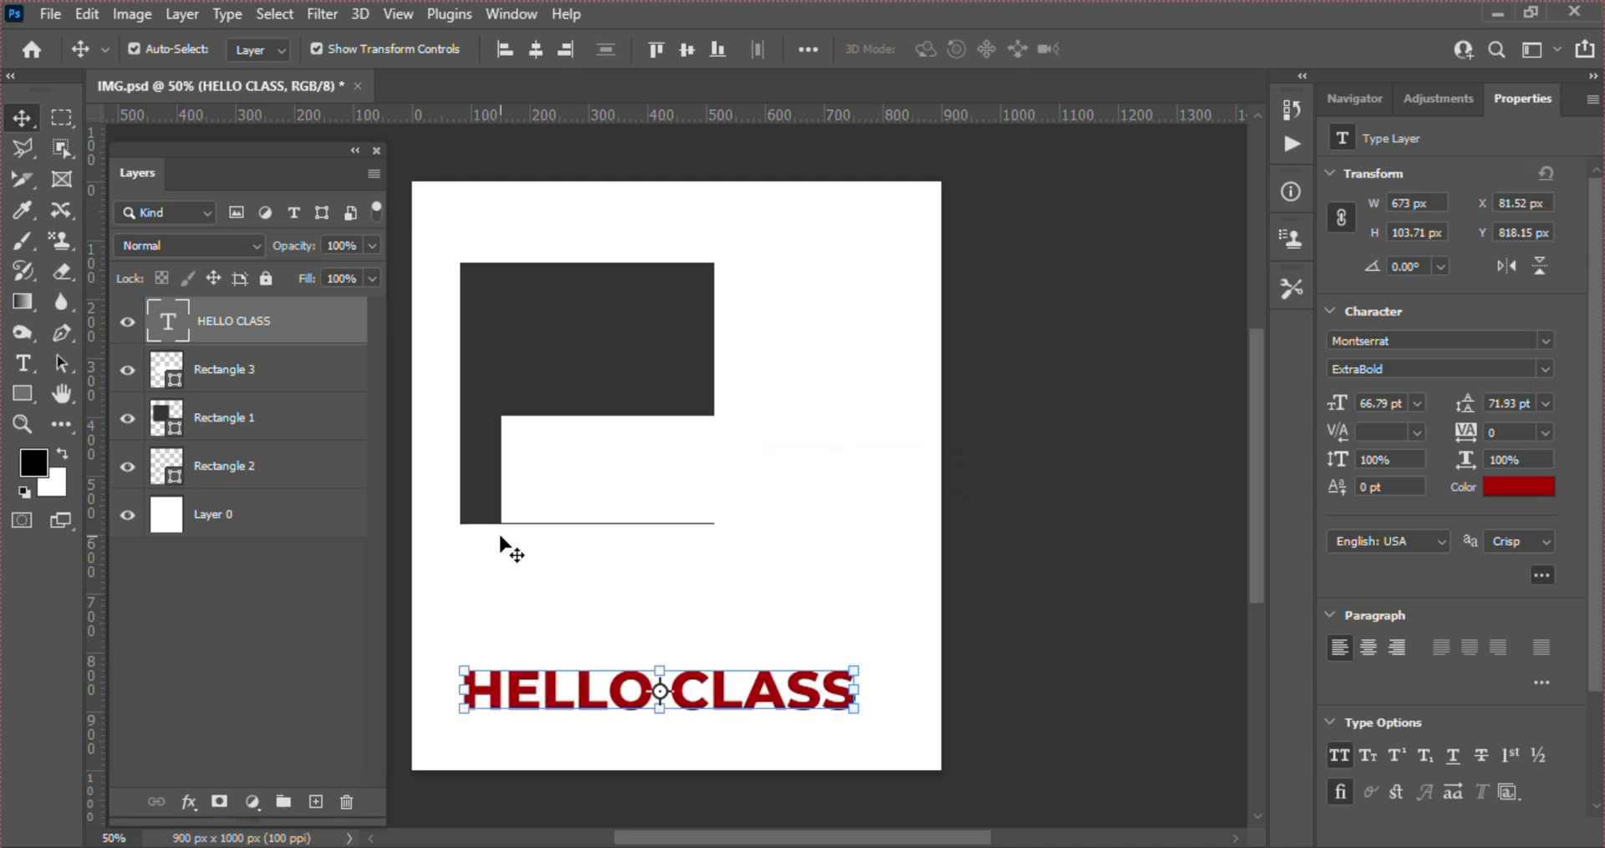
Undo the last move of the HELLO CLASS text and redo it
click(79, 18)
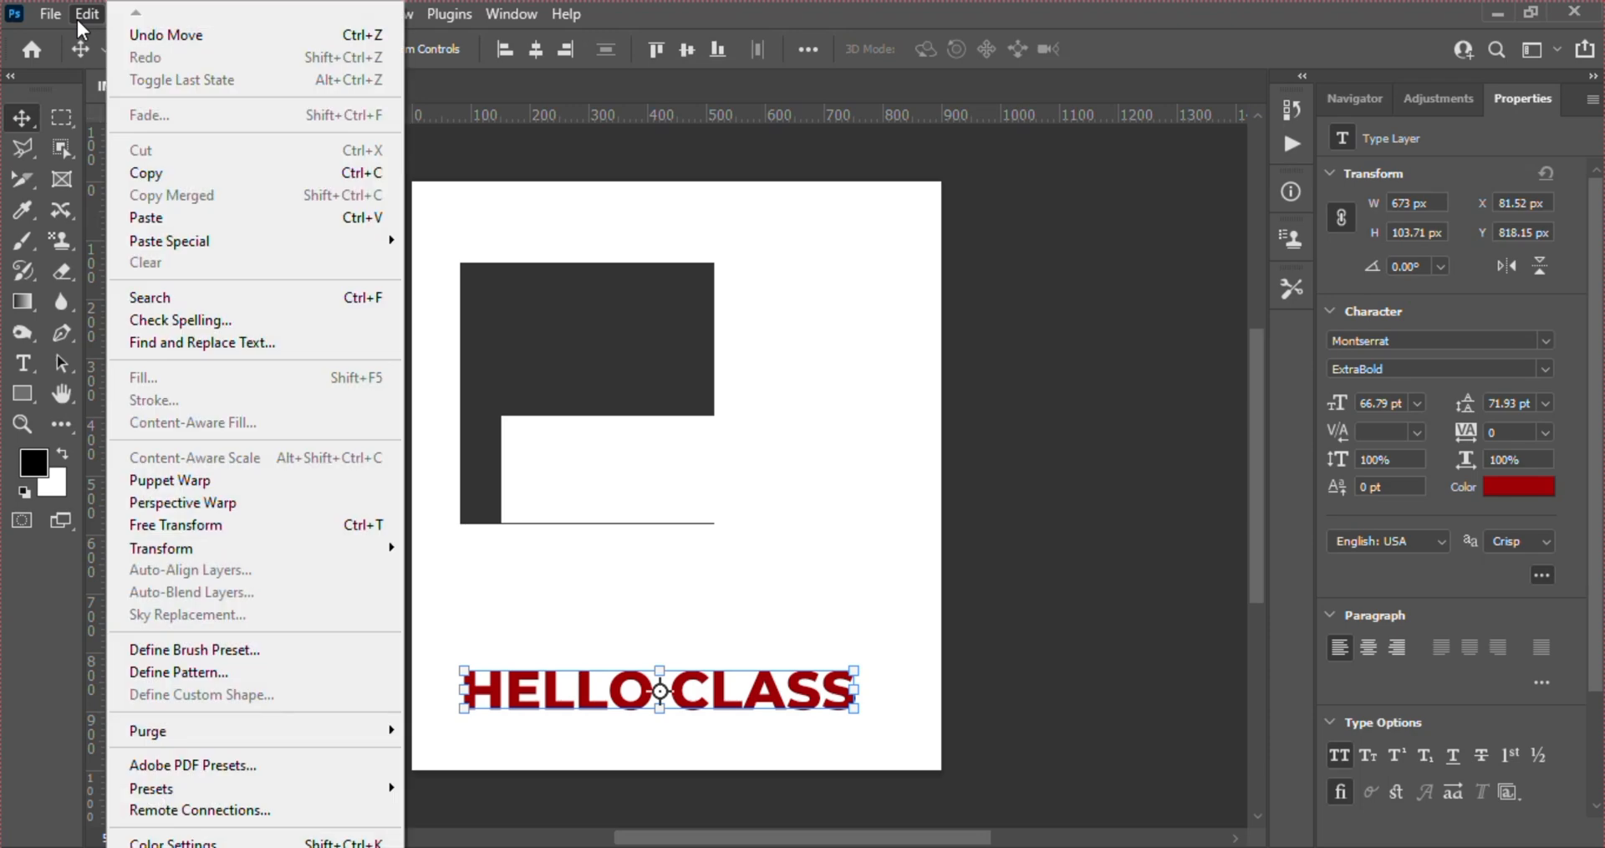
click(187, 34)
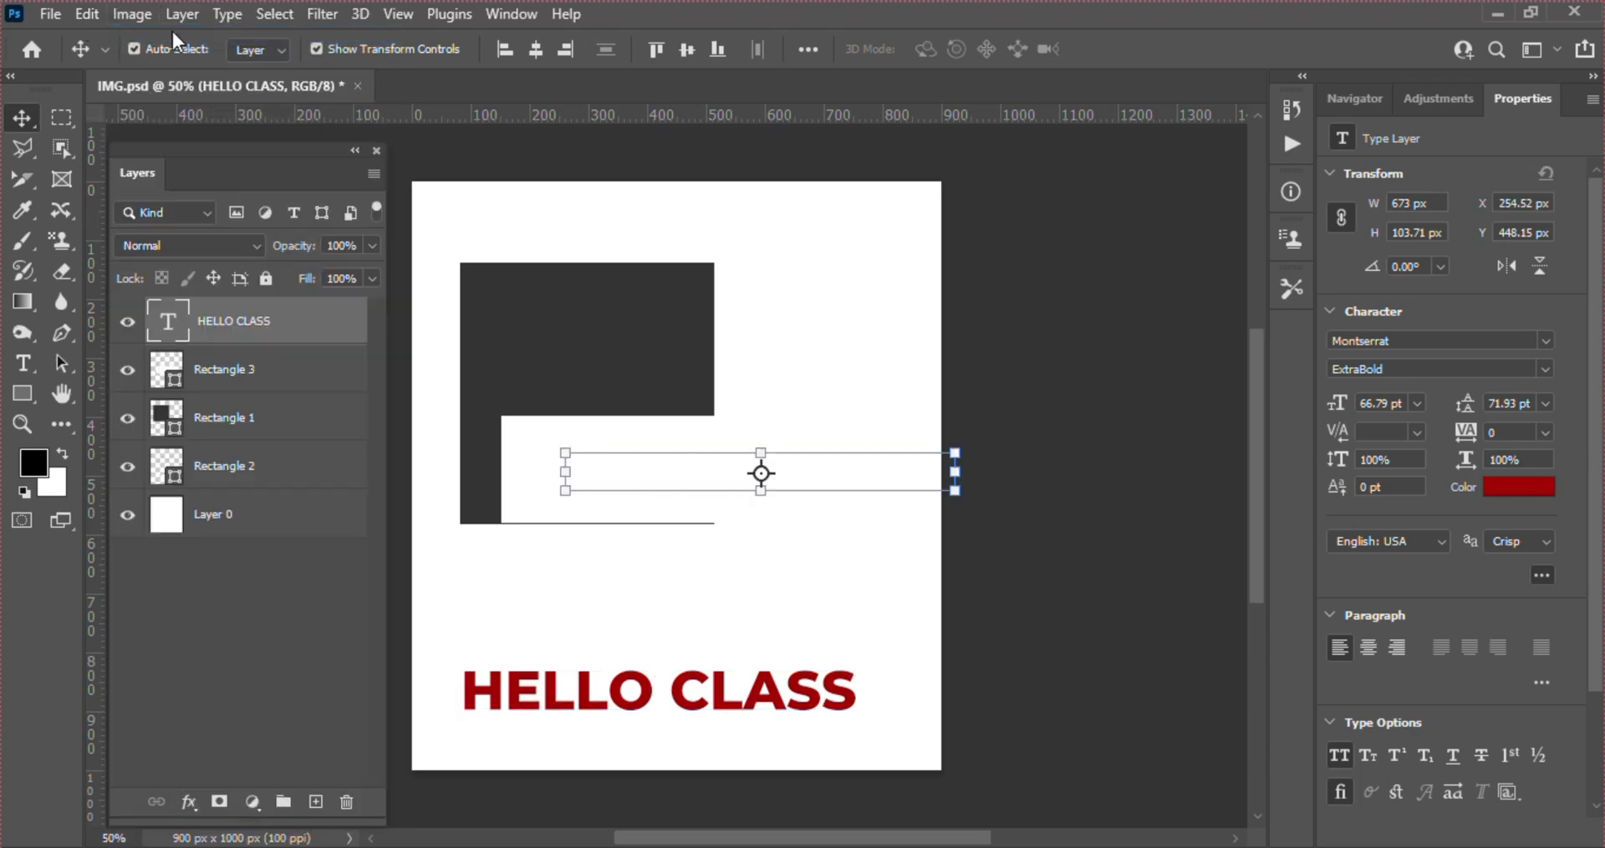
click(88, 15)
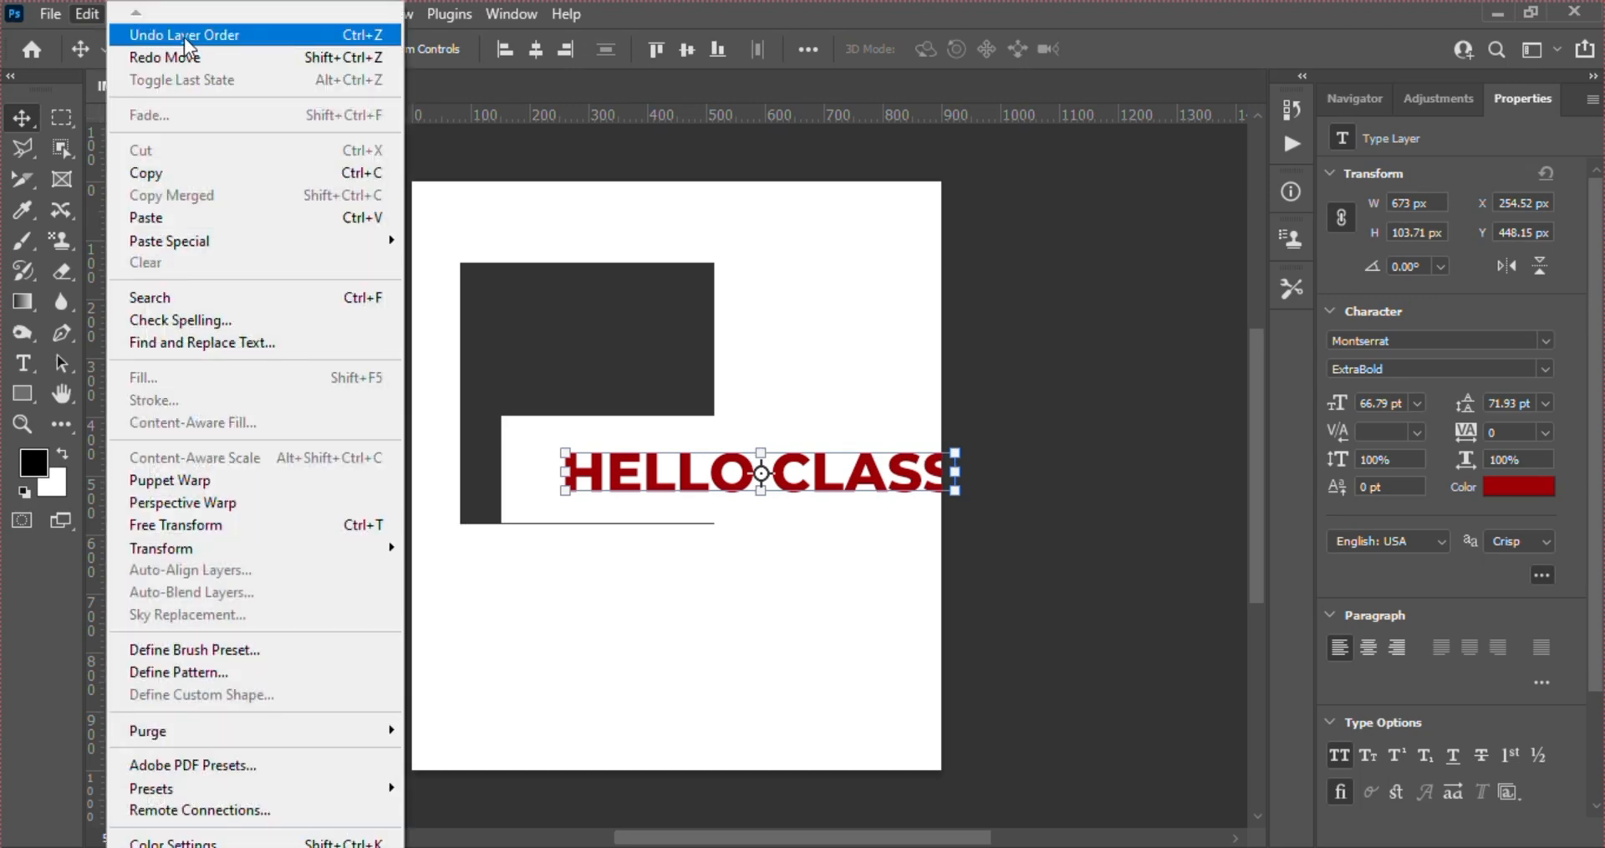
click(195, 58)
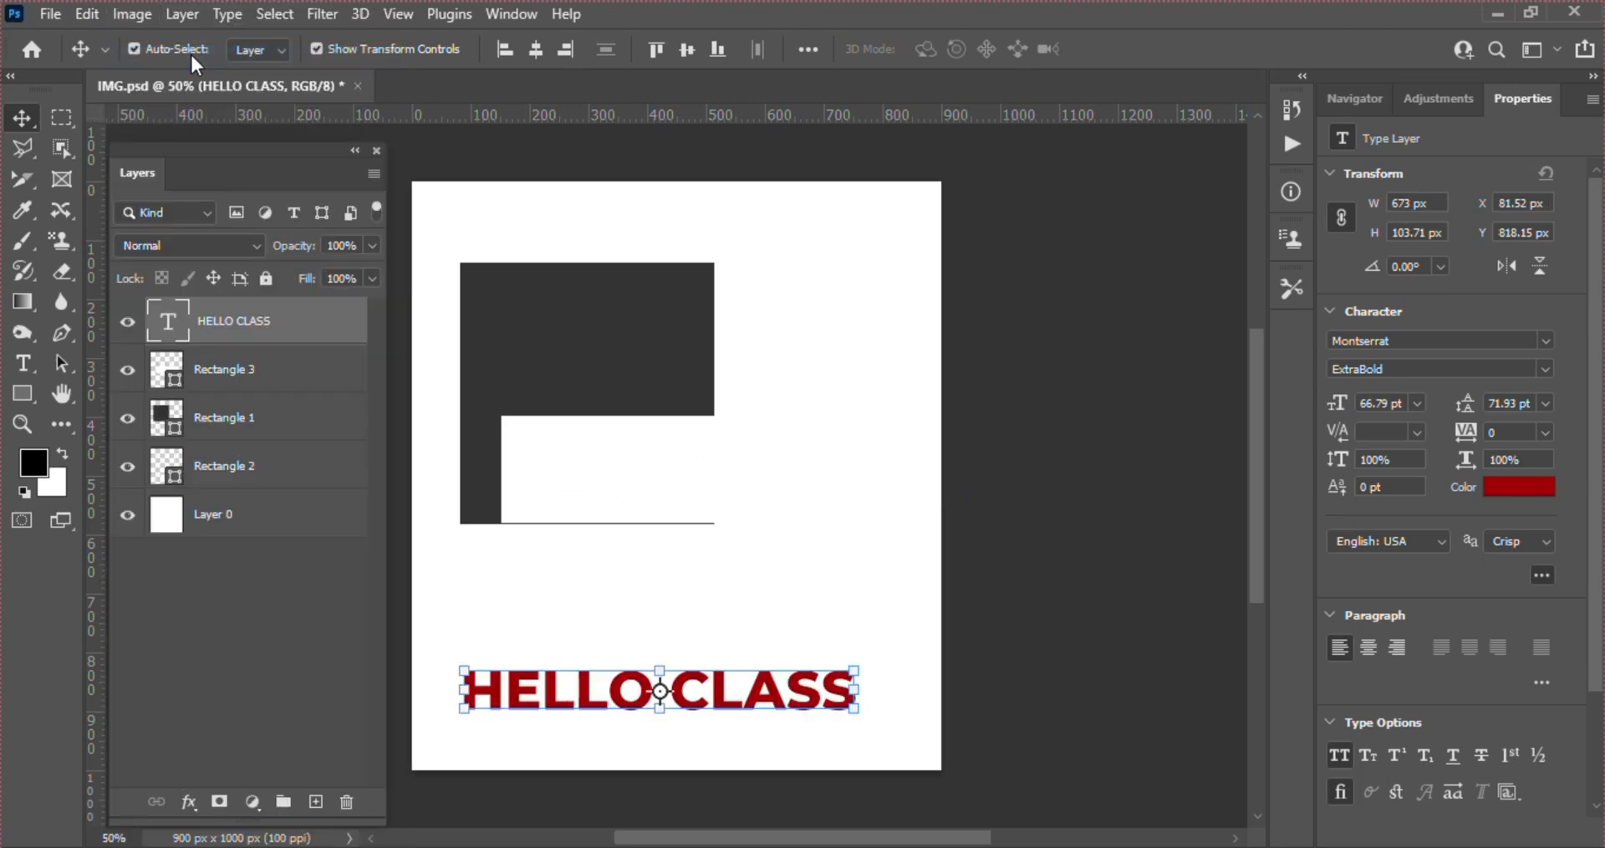